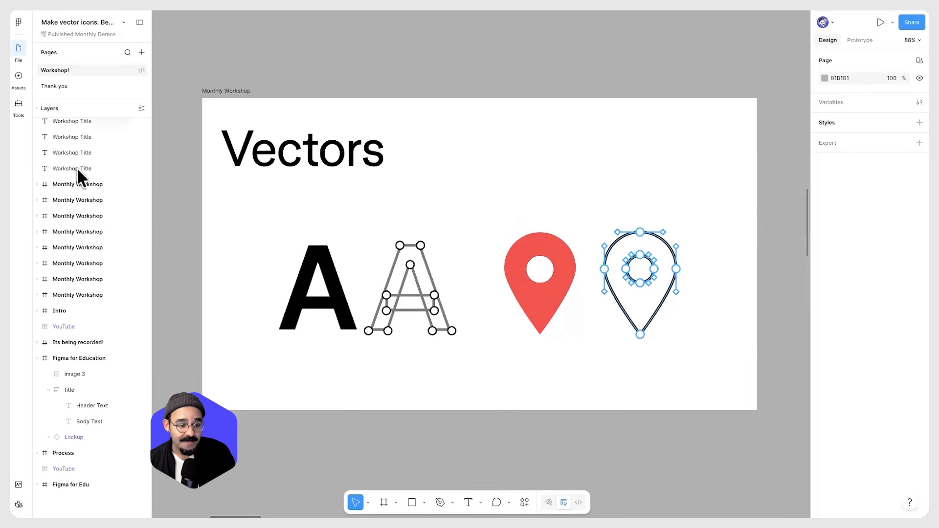
Examine the Vectors slide and the Icons slide on the workshop canvas
{"action": "left_click", "coordinate": [640, 8]}
{"action": "key", "text": "super+plus"}
{"action": "key", "text": "super+plus"}
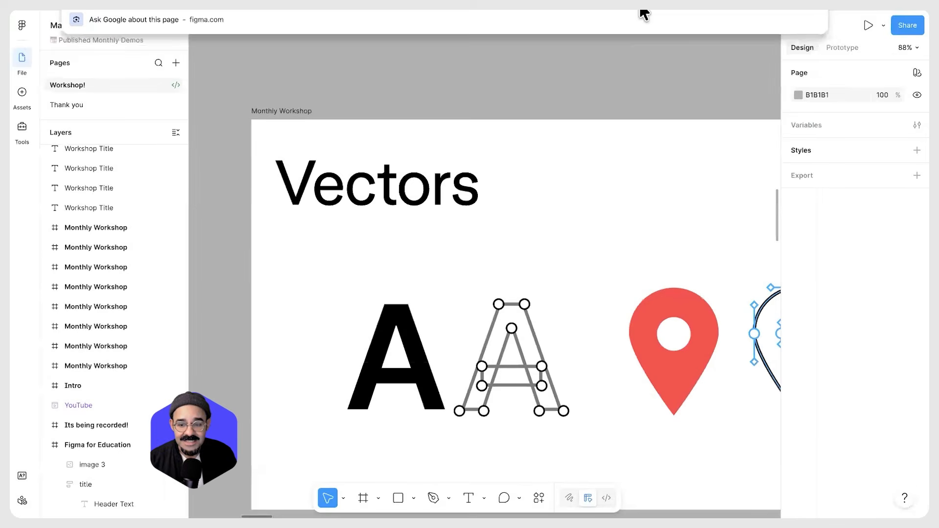
{"action": "left_click", "coordinate": [576, 68]}
{"action": "left_click_drag", "start_coordinate": [576, 67], "coordinate": [504, 68]}
{"action": "scroll", "coordinate": [519, 60], "scroll_direction": "down", "scroll_amount": 3}
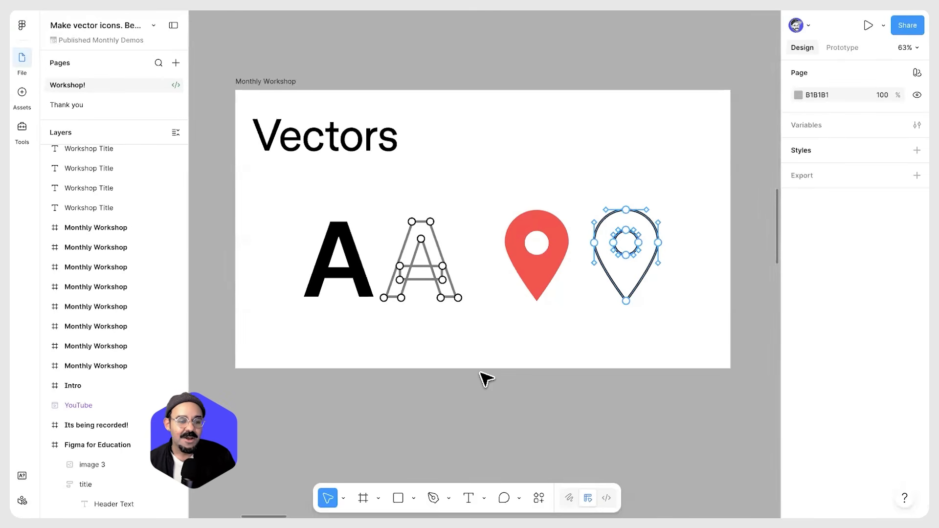
{"action": "scroll", "coordinate": [69, 327], "scroll_direction": "up", "scroll_amount": 1}
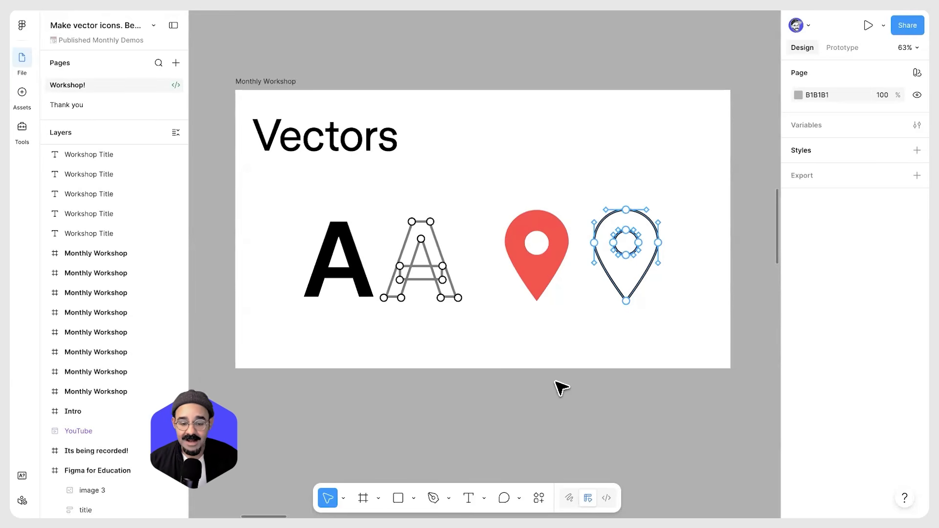
{"action": "scroll", "coordinate": [555, 382], "scroll_direction": "down", "scroll_amount": 1}
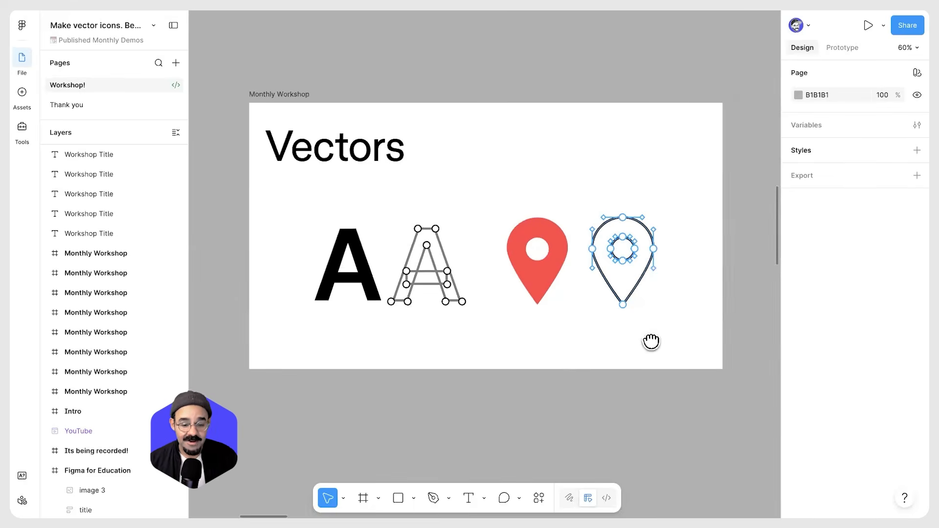
{"action": "scroll", "coordinate": [652, 340], "scroll_direction": "right", "scroll_amount": 10}
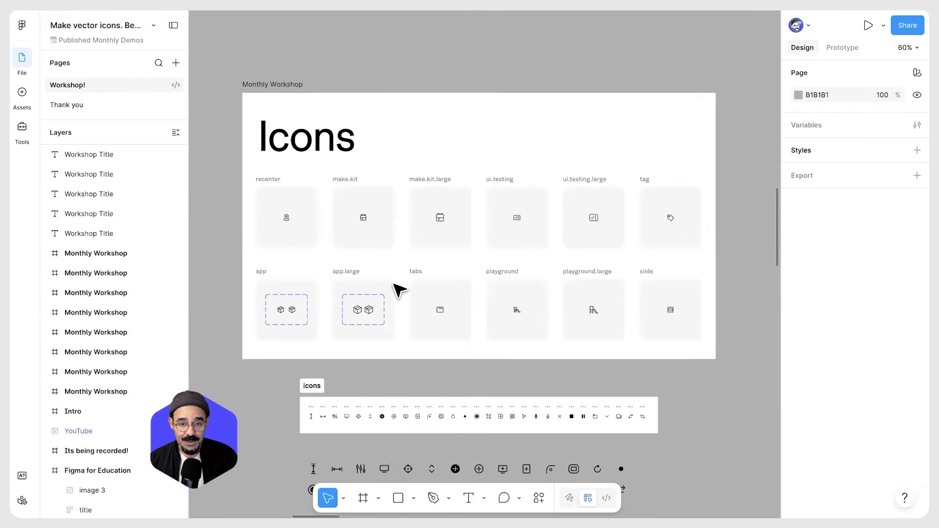
{"action": "scroll", "coordinate": [400, 291], "scroll_direction": "up", "scroll_amount": 1}
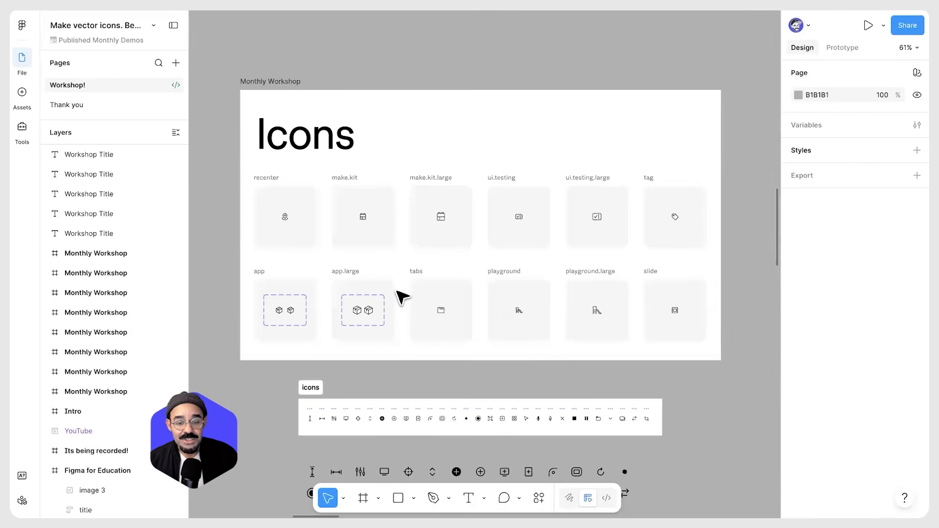
{"action": "scroll", "coordinate": [404, 249], "scroll_direction": "up", "scroll_amount": 2}
{"action": "scroll", "coordinate": [404, 249], "scroll_direction": "up", "scroll_amount": 2}
{"action": "scroll", "coordinate": [356, 241], "scroll_direction": "down", "scroll_amount": 3}
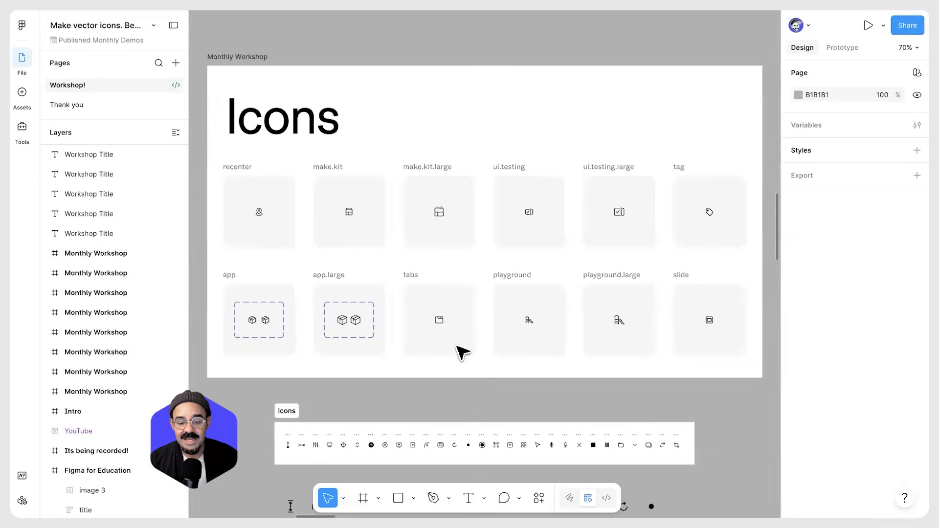
Examine the icon rows and reference images below the Icons slide
{"action": "scroll", "coordinate": [304, 353], "scroll_direction": "down", "scroll_amount": 5}
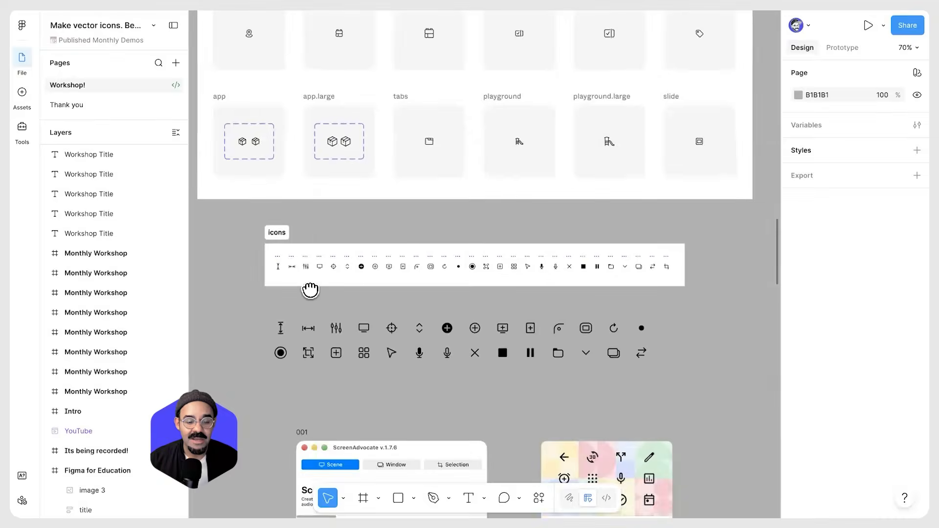
{"action": "scroll", "coordinate": [310, 290], "scroll_direction": "down", "scroll_amount": 2}
{"action": "scroll", "coordinate": [260, 220], "scroll_direction": "up", "scroll_amount": 1}
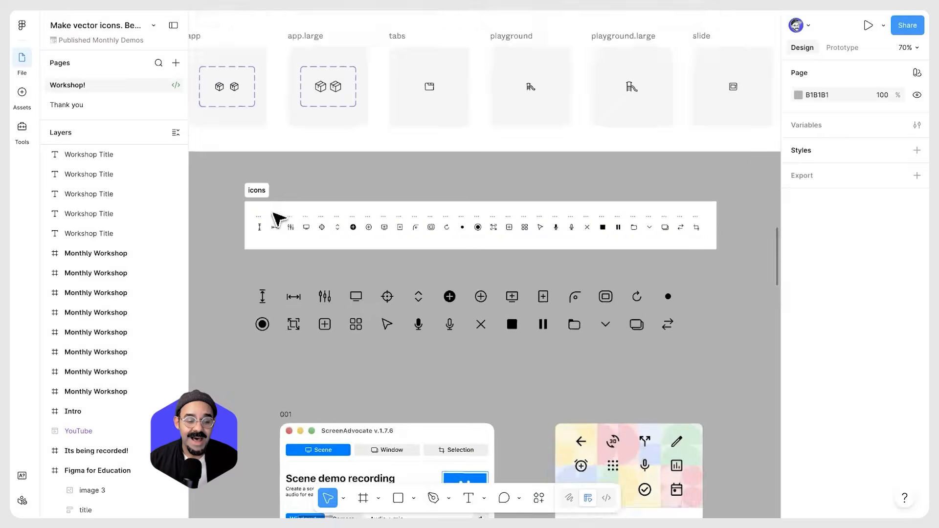
{"action": "scroll", "coordinate": [273, 215], "scroll_direction": "up", "scroll_amount": 5}
{"action": "scroll", "coordinate": [249, 275], "scroll_direction": "up", "scroll_amount": 1}
{"action": "scroll", "coordinate": [251, 275], "scroll_direction": "down", "scroll_amount": 4}
{"action": "left_click_drag", "start_coordinate": [424, 283], "coordinate": [330, 276]}
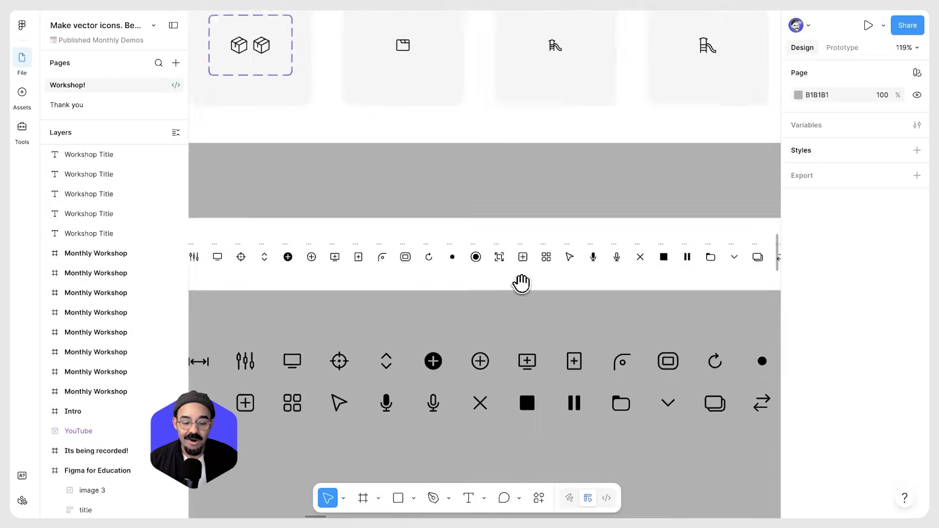
{"action": "scroll", "coordinate": [504, 281], "scroll_direction": "right", "scroll_amount": 5}
{"action": "scroll", "coordinate": [538, 289], "scroll_direction": "down", "scroll_amount": 3}
{"action": "scroll", "coordinate": [538, 288], "scroll_direction": "left", "scroll_amount": 4}
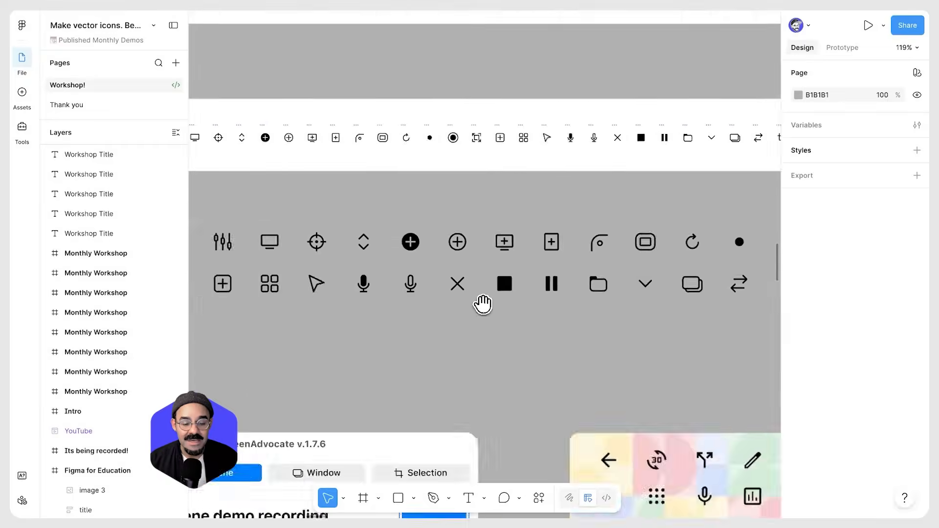
{"action": "scroll", "coordinate": [497, 256], "scroll_direction": "down", "scroll_amount": 2}
{"action": "scroll", "coordinate": [491, 189], "scroll_direction": "down", "scroll_amount": 4}
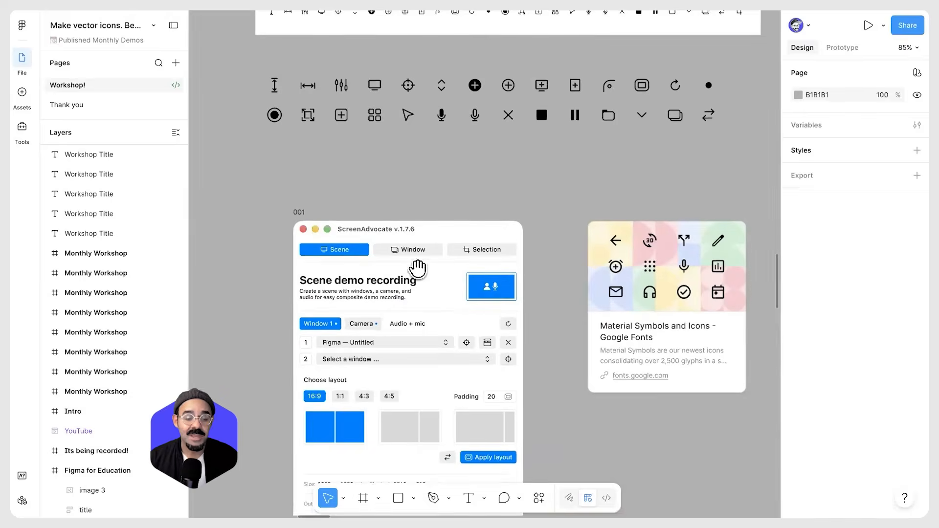
{"action": "scroll", "coordinate": [418, 267], "scroll_direction": "down", "scroll_amount": 2}
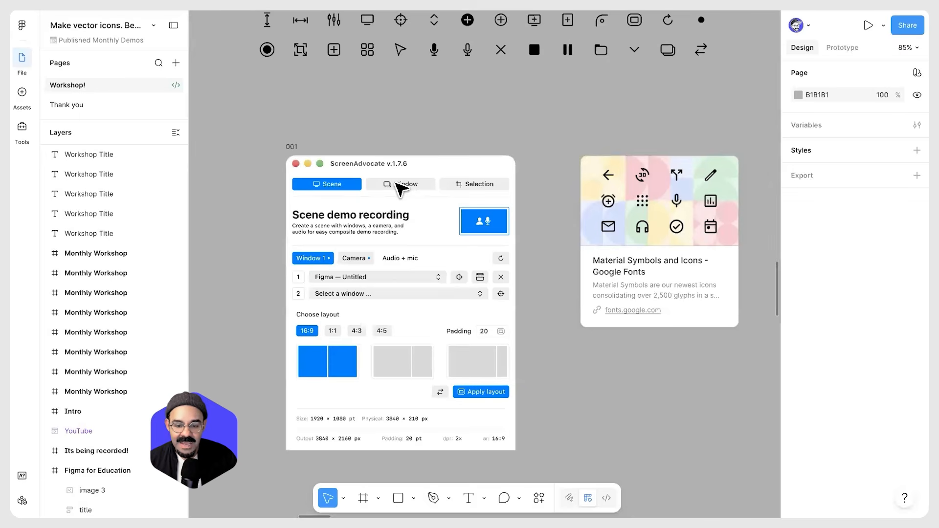
Browse the Material Symbols icon library on Google Fonts
{"action": "scroll", "coordinate": [507, 141], "scroll_direction": "right", "scroll_amount": 3}
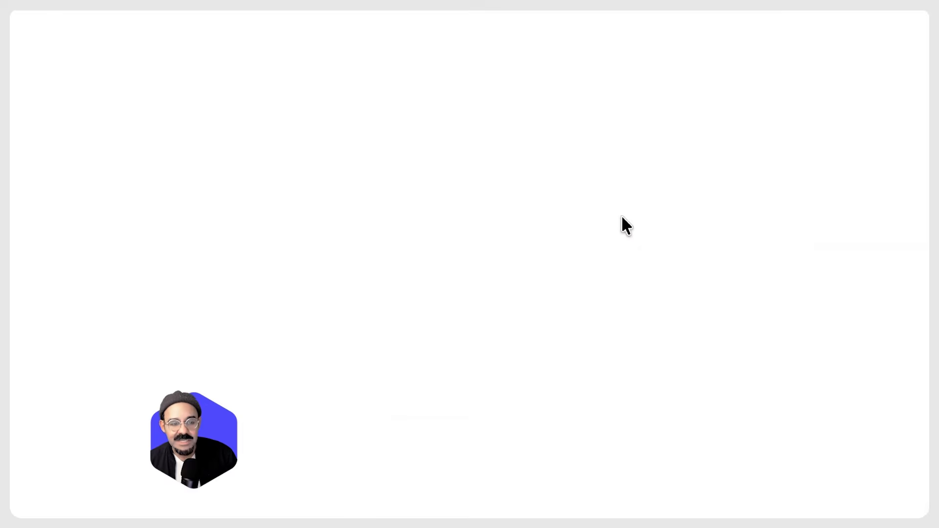
{"action": "scroll", "coordinate": [572, 237], "scroll_direction": "down", "scroll_amount": 6}
{"action": "scroll", "coordinate": [587, 264], "scroll_direction": "down", "scroll_amount": 18}
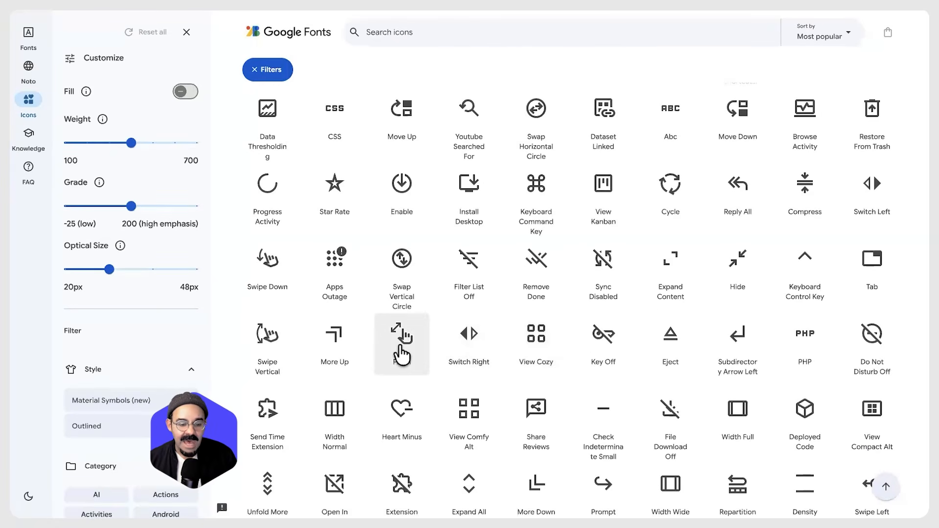
{"action": "scroll", "coordinate": [402, 354], "scroll_direction": "down", "scroll_amount": 2}
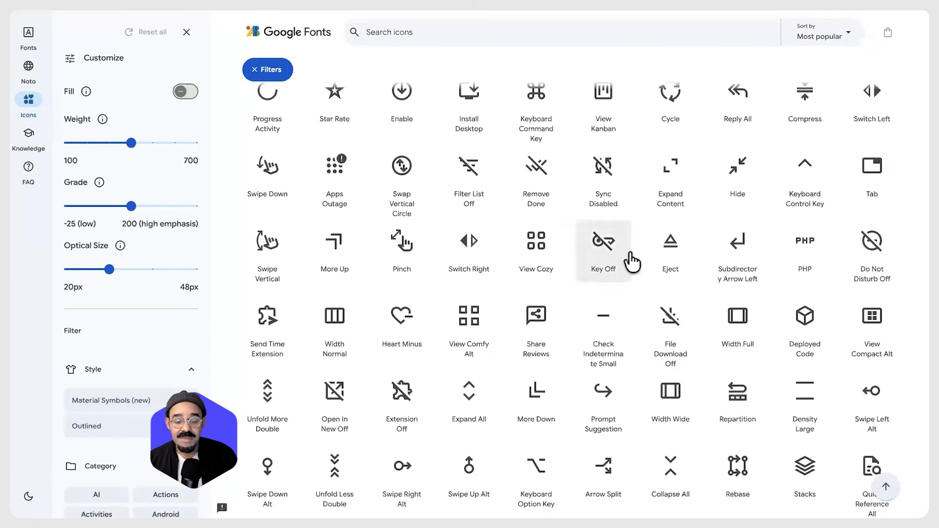
{"action": "scroll", "coordinate": [631, 262], "scroll_direction": "down", "scroll_amount": 3}
{"action": "scroll", "coordinate": [631, 262], "scroll_direction": "down", "scroll_amount": 5}
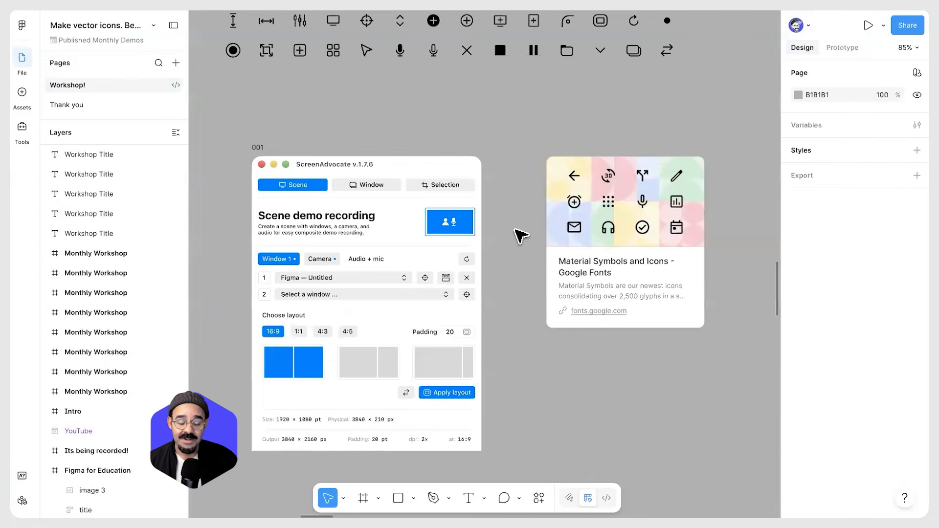
Examine the SF Symbols reference screenshot further down the canvas
{"action": "scroll", "coordinate": [498, 257], "scroll_direction": "down", "scroll_amount": 1}
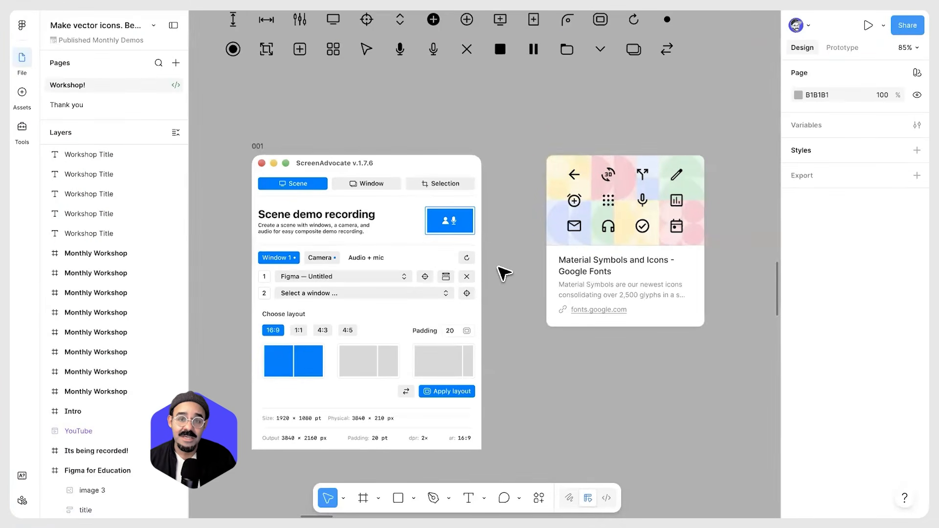
{"action": "scroll", "coordinate": [504, 273], "scroll_direction": "down", "scroll_amount": 15}
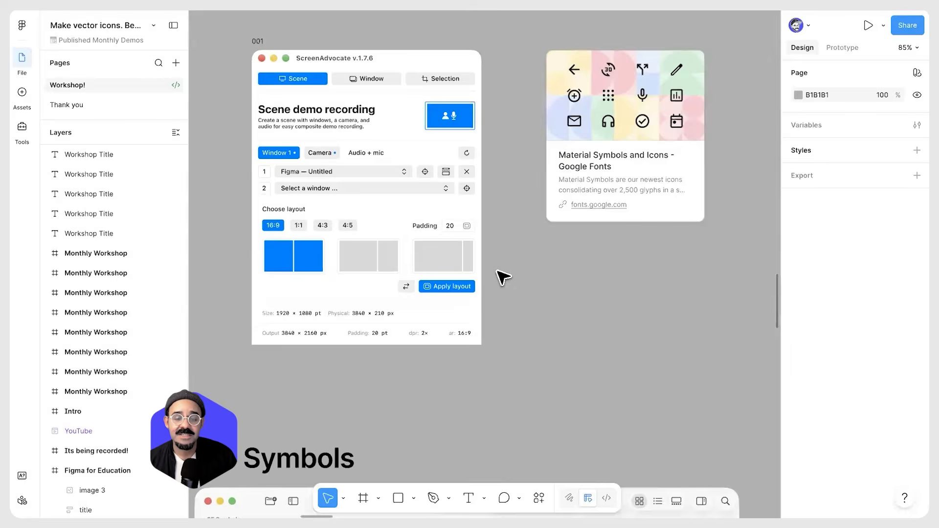
{"action": "scroll", "coordinate": [501, 276], "scroll_direction": "down", "scroll_amount": 1, "text": "ctrl"}
{"action": "scroll", "coordinate": [509, 276], "scroll_direction": "down", "scroll_amount": 3}
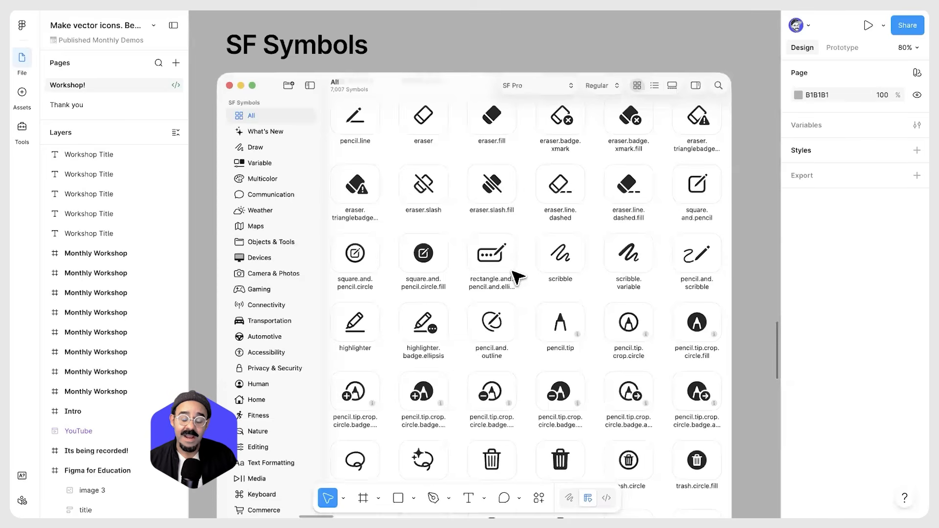
{"action": "scroll", "coordinate": [517, 277], "scroll_direction": "down", "scroll_amount": 1, "text": "ctrl"}
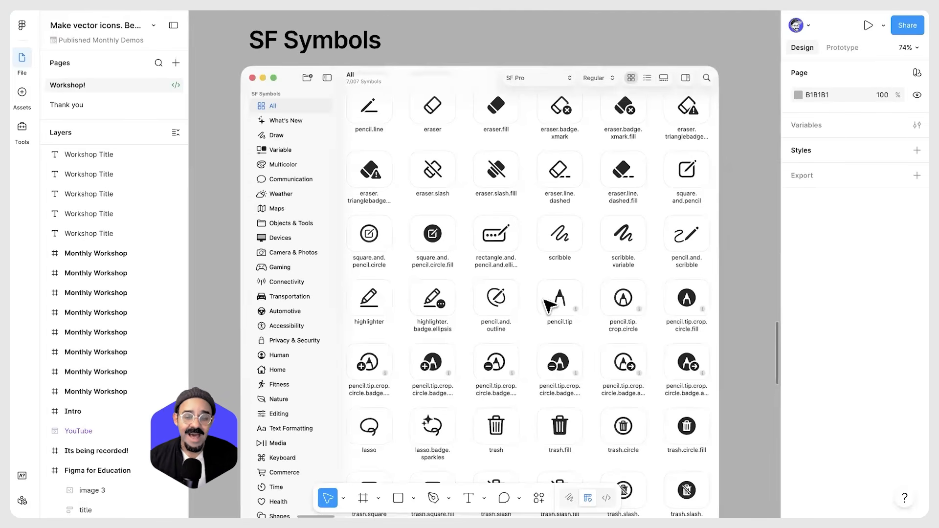
{"action": "scroll", "coordinate": [543, 304], "scroll_direction": "down", "scroll_amount": 3, "text": "ctrl"}
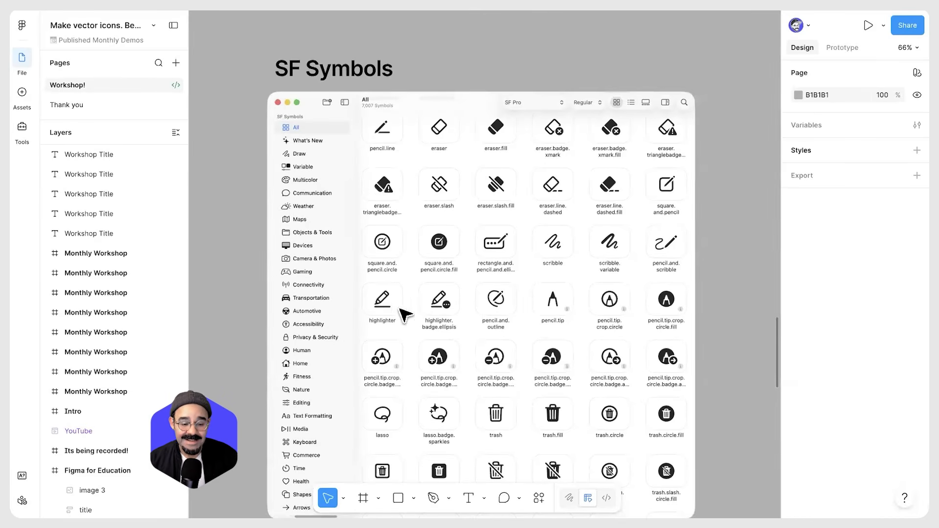
{"action": "scroll", "coordinate": [481, 370], "scroll_direction": "down", "scroll_amount": 3}
{"action": "scroll", "coordinate": [505, 281], "scroll_direction": "up", "scroll_amount": 5}
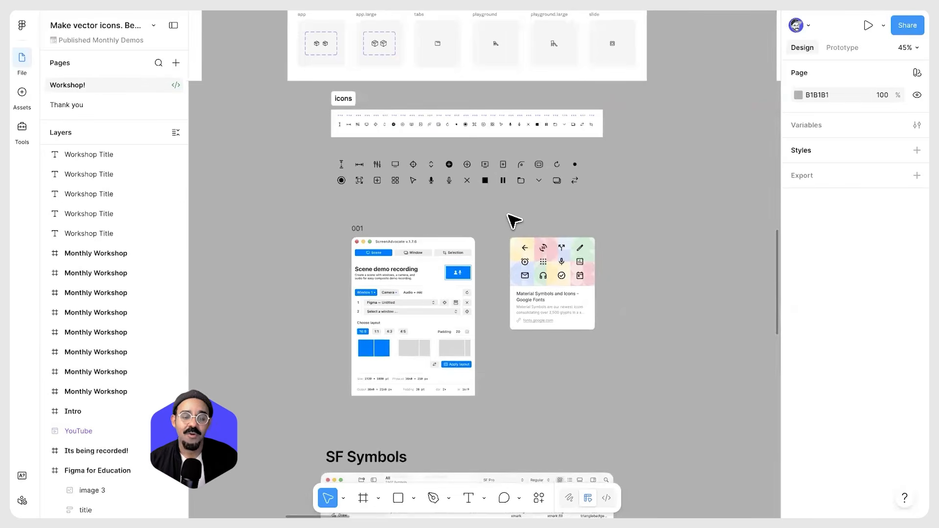
{"action": "scroll", "coordinate": [538, 300], "scroll_direction": "up", "scroll_amount": 4}
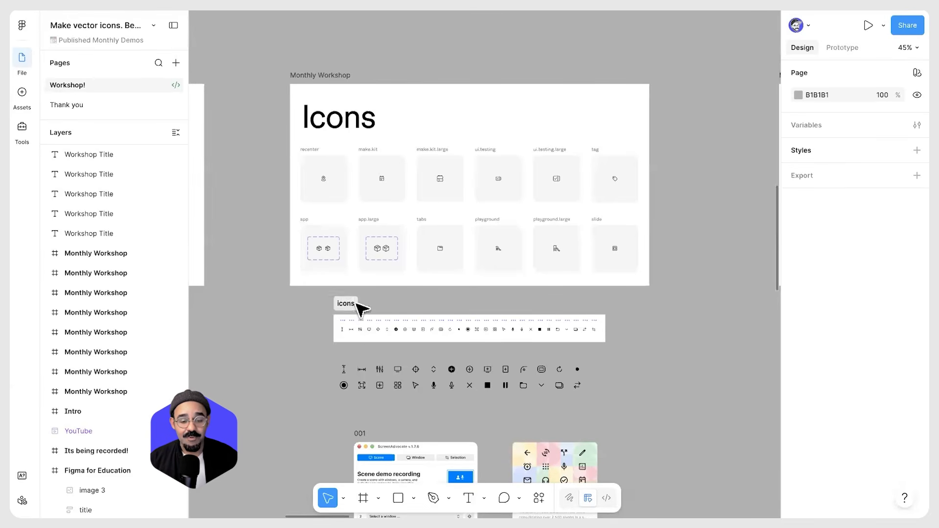
Move to the Pen tool slide and inspect the stepped vector path on it
{"action": "scroll", "coordinate": [628, 340], "scroll_direction": "right", "scroll_amount": 3}
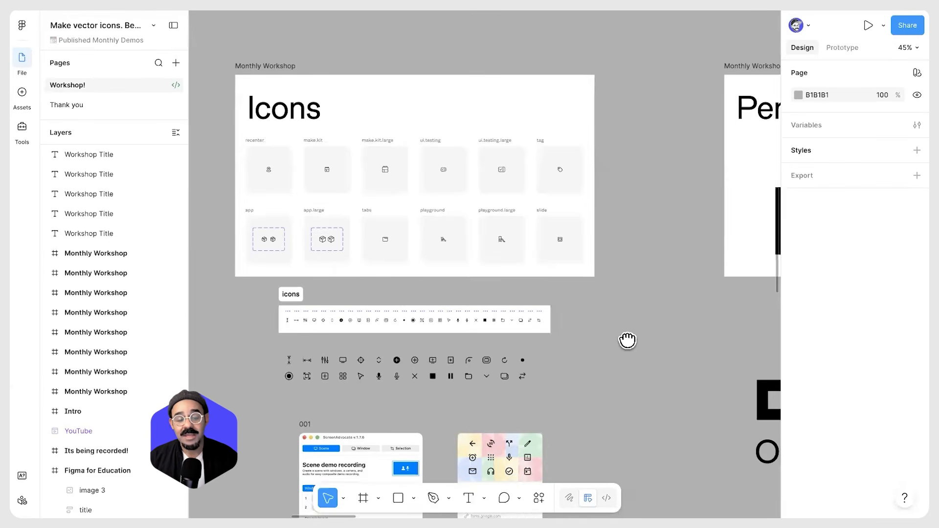
{"action": "left_click_drag", "start_coordinate": [627, 340], "coordinate": [619, 340]}
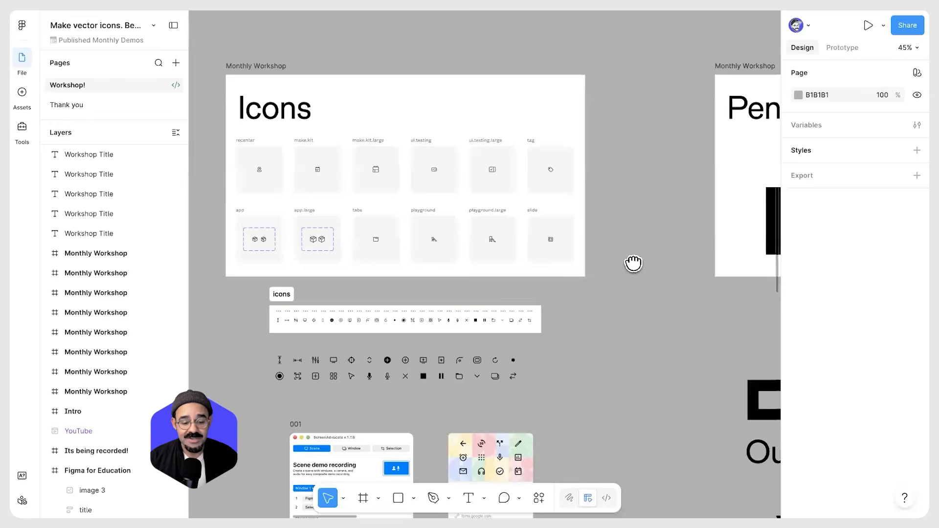
{"action": "scroll", "coordinate": [634, 263], "scroll_direction": "down", "scroll_amount": 3}
{"action": "scroll", "coordinate": [304, 287], "scroll_direction": "up", "scroll_amount": 5}
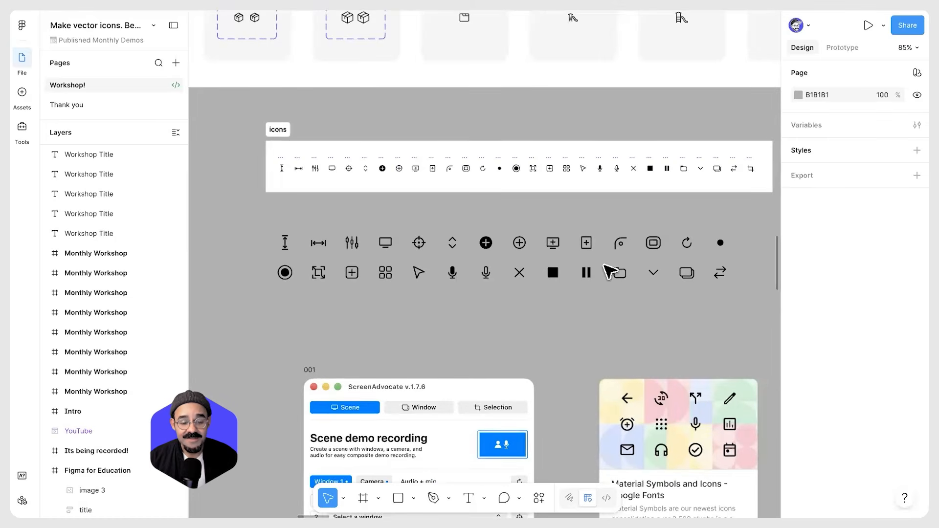
{"action": "scroll", "coordinate": [555, 353], "scroll_direction": "up", "scroll_amount": 3}
{"action": "scroll", "coordinate": [546, 332], "scroll_direction": "down", "scroll_amount": 5}
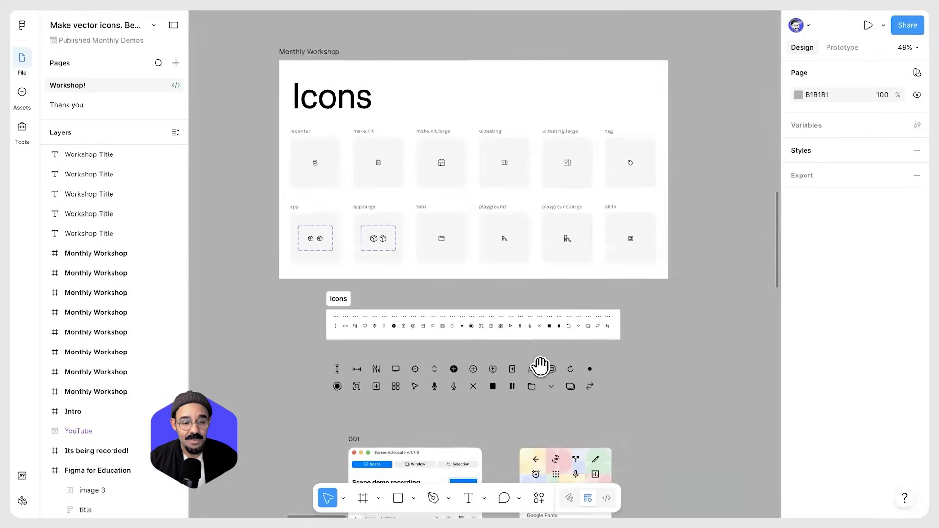
{"action": "scroll", "coordinate": [631, 347], "scroll_direction": "up", "scroll_amount": 1}
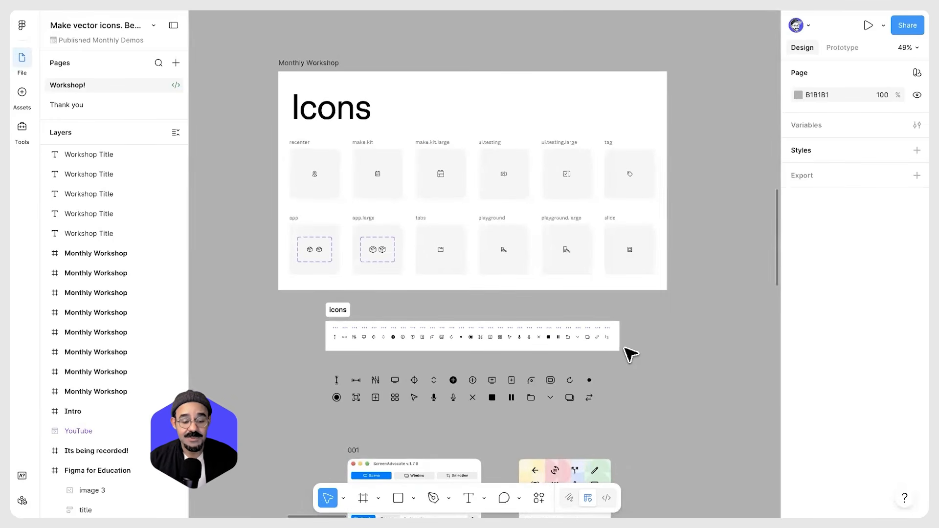
{"action": "key", "text": "space"}
{"action": "left_click_drag", "start_coordinate": [674, 314], "coordinate": [610, 330]}
{"action": "mouse_move", "coordinate": [736, 321]}
{"action": "left_mouse_down"}
{"action": "mouse_move", "coordinate": [447, 324]}
{"action": "mouse_move", "coordinate": [606, 325]}
{"action": "mouse_move", "coordinate": [536, 323]}
{"action": "mouse_move", "coordinate": [575, 316]}
{"action": "left_mouse_up"}
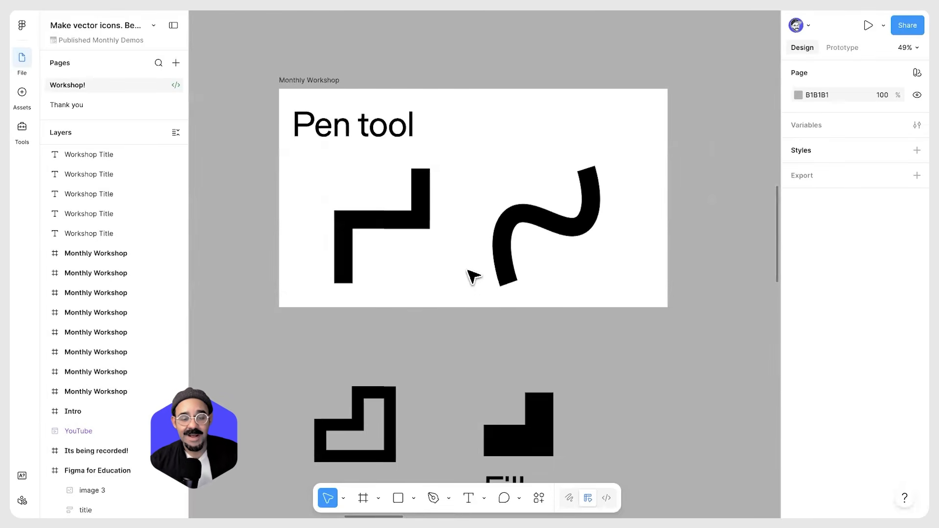
{"action": "left_click", "coordinate": [406, 221]}
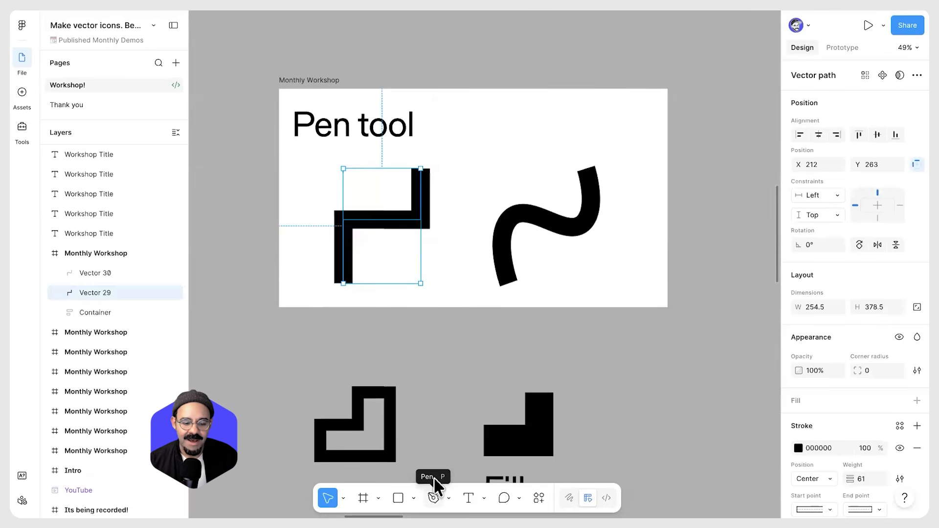
With the Pen tool, start a zigzag path of connected points above the Pen tool slide
{"action": "left_click", "coordinate": [434, 495]}
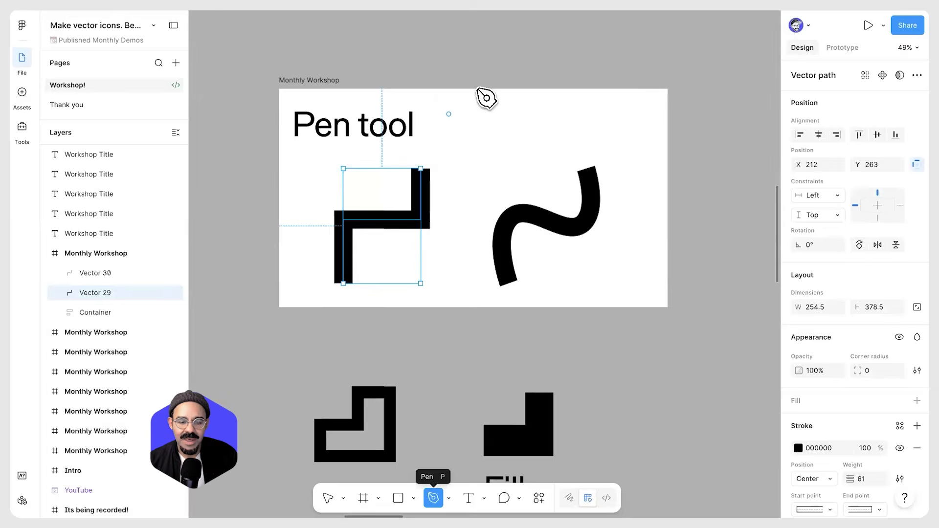
{"action": "left_click", "coordinate": [486, 49]}
{"action": "left_click", "coordinate": [481, 76]}
{"action": "left_click", "coordinate": [521, 77]}
{"action": "left_click", "coordinate": [521, 45]}
{"action": "left_click", "coordinate": [560, 44]}
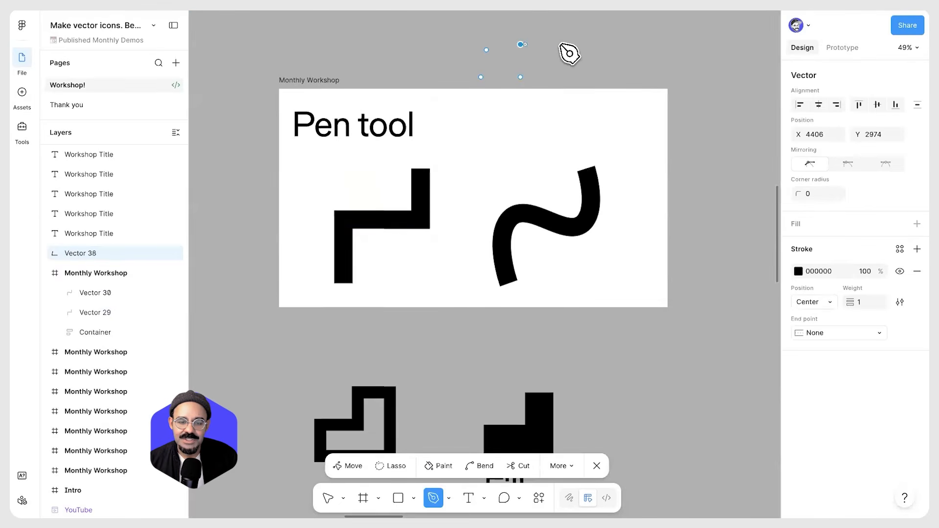
{"action": "left_click", "coordinate": [549, 77]}
{"action": "left_click", "coordinate": [576, 77]}
{"action": "left_click", "coordinate": [584, 50]}
{"action": "left_click", "coordinate": [609, 50]}
{"action": "left_click", "coordinate": [600, 71]}
{"action": "left_click", "coordinate": [610, 71]}
Continue placing points around an irregular outline and close the path back at its starting point
{"action": "scroll", "coordinate": [607, 58], "scroll_direction": "up", "scroll_amount": 5}
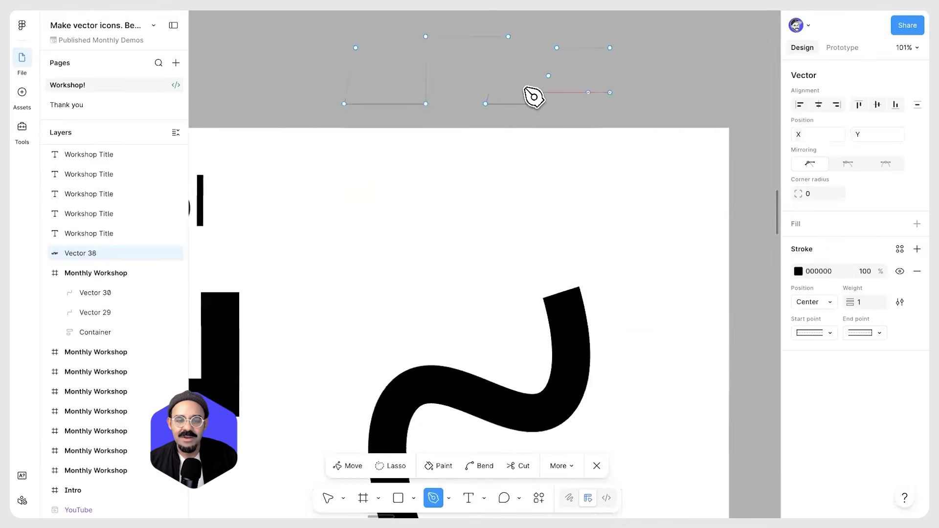
{"action": "scroll", "coordinate": [538, 117], "scroll_direction": "up", "scroll_amount": 5}
{"action": "scroll", "coordinate": [709, 132], "scroll_direction": "up", "scroll_amount": 2}
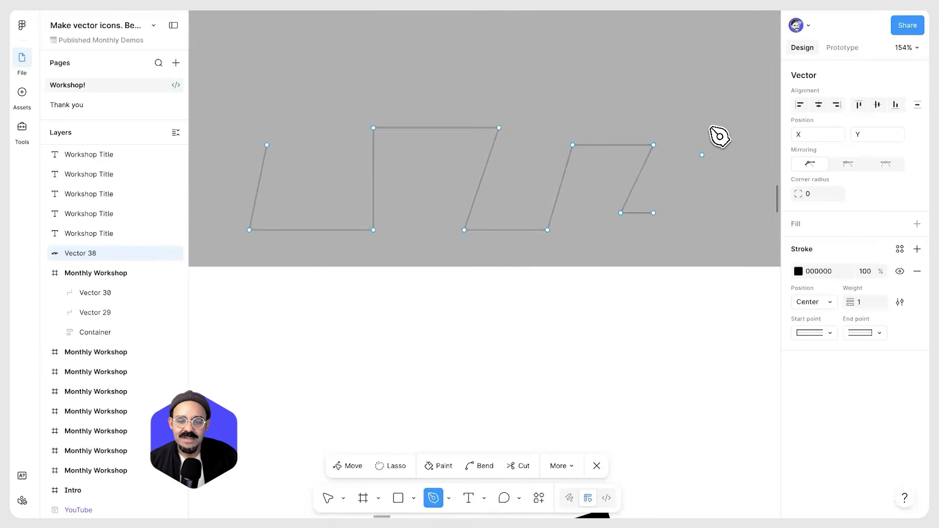
{"action": "left_click", "coordinate": [696, 112]}
{"action": "left_click", "coordinate": [652, 68]}
{"action": "left_click", "coordinate": [605, 93]}
{"action": "left_click", "coordinate": [540, 69]}
{"action": "left_click", "coordinate": [477, 75]}
{"action": "left_click", "coordinate": [376, 62]}
{"action": "left_click", "coordinate": [334, 82]}
{"action": "left_click", "coordinate": [257, 62]}
{"action": "left_click", "coordinate": [219, 106]}
{"action": "left_click", "coordinate": [238, 120]}
{"action": "left_click", "coordinate": [256, 145]}
{"action": "left_click", "coordinate": [652, 214]}
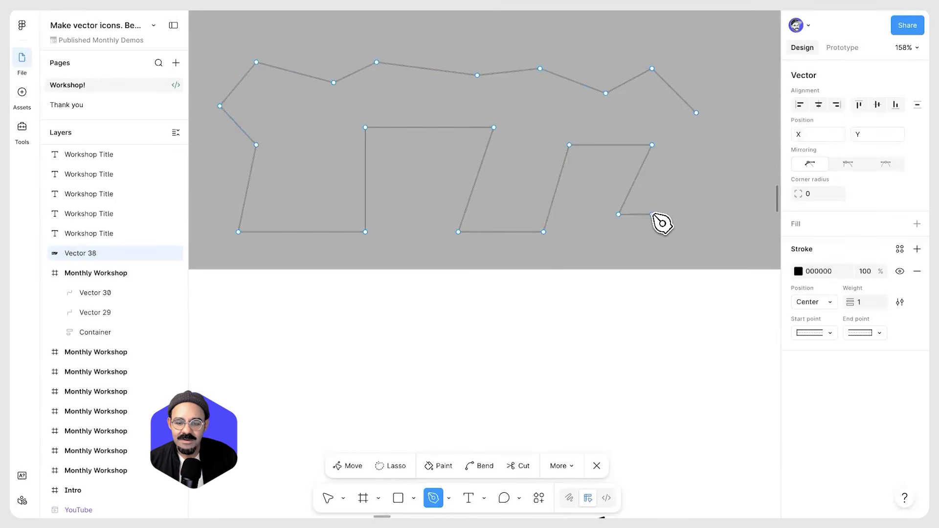
{"action": "left_click", "coordinate": [696, 111]}
{"action": "scroll", "coordinate": [709, 185], "scroll_direction": "down", "scroll_amount": 2}
{"action": "scroll", "coordinate": [709, 184], "scroll_direction": "down", "scroll_amount": 2}
{"action": "scroll", "coordinate": [695, 171], "scroll_direction": "right", "scroll_amount": 2}
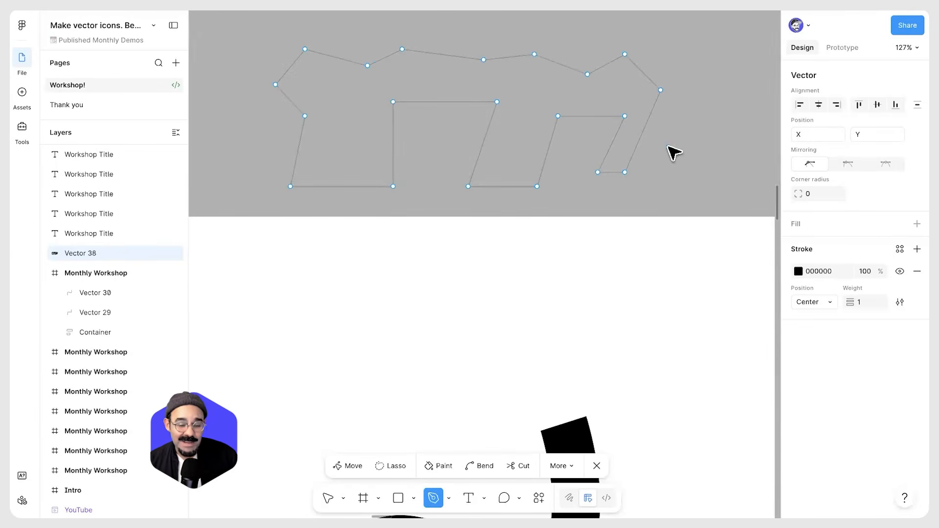
{"action": "key", "text": "Escape"}
Drag the right-hand points of the outline into vertical and horizontal alignment to square up that section
{"action": "left_click", "coordinate": [625, 172]}
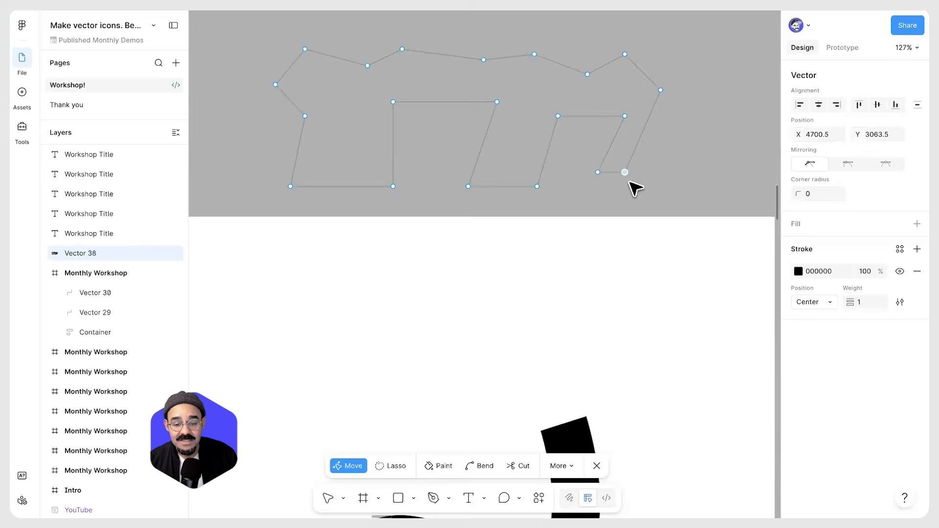
{"action": "mouse_move", "coordinate": [627, 172]}
{"action": "left_mouse_down"}
{"action": "mouse_move", "coordinate": [653, 170]}
{"action": "mouse_move", "coordinate": [644, 168]}
{"action": "left_mouse_up"}
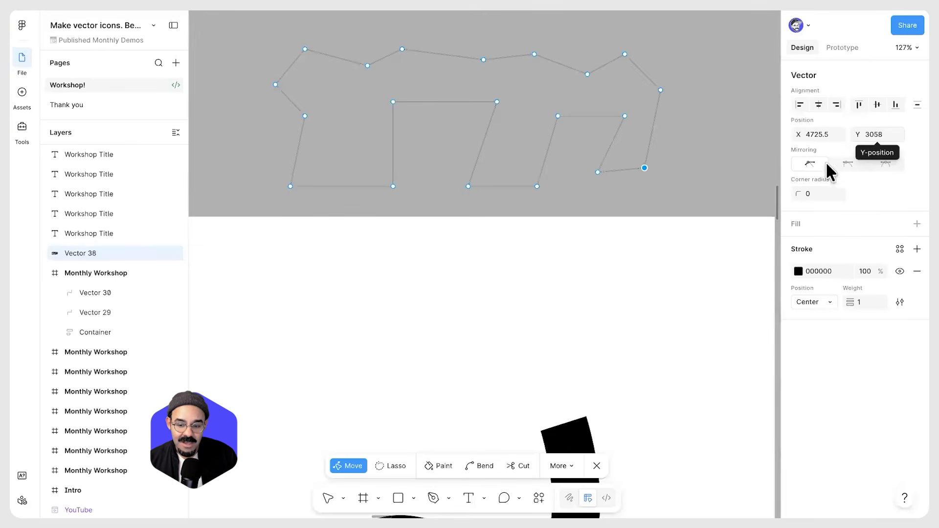
{"action": "left_click_drag", "start_coordinate": [599, 172], "coordinate": [610, 169]}
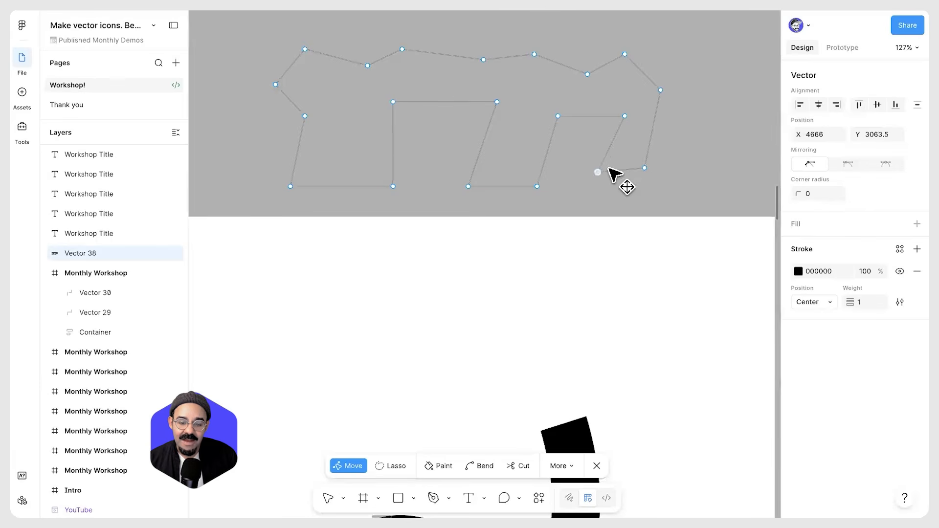
{"action": "left_click_drag", "start_coordinate": [624, 116], "coordinate": [644, 116]}
{"action": "left_click_drag", "start_coordinate": [624, 54], "coordinate": [644, 59]}
{"action": "left_click_drag", "start_coordinate": [587, 74], "coordinate": [610, 59]}
{"action": "left_click", "coordinate": [644, 59]}
Drag the middle points of the outline so its remaining edges form straight right-angled steps
{"action": "left_click_drag", "start_coordinate": [534, 55], "coordinate": [558, 60]}
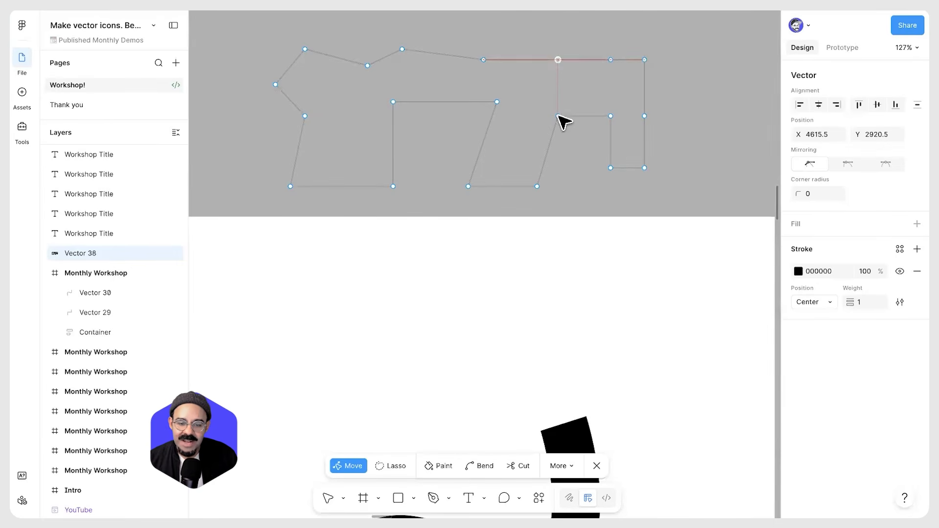
{"action": "left_click_drag", "start_coordinate": [540, 188], "coordinate": [560, 167]}
{"action": "left_click_drag", "start_coordinate": [468, 187], "coordinate": [507, 168]}
{"action": "left_click_drag", "start_coordinate": [497, 106], "coordinate": [507, 120]}
{"action": "left_click_drag", "start_coordinate": [483, 60], "coordinate": [507, 60]}
{"action": "scroll", "coordinate": [506, 147], "scroll_direction": "down", "scroll_amount": 5}
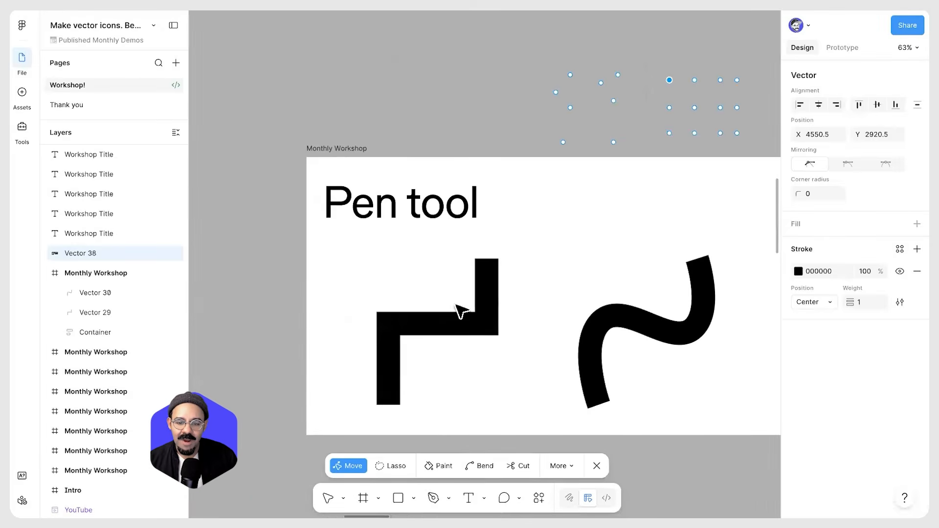
{"action": "key", "text": "Escape"}
Open the stepped path on the slide for point editing and select its corner vertex
{"action": "double_click", "coordinate": [444, 329]}
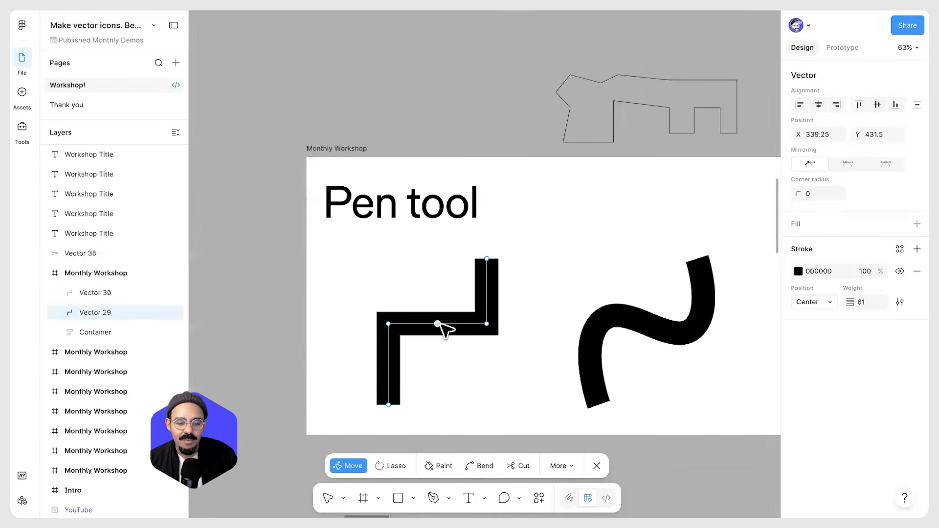
{"action": "scroll", "coordinate": [445, 329], "scroll_direction": "up", "scroll_amount": 3}
{"action": "scroll", "coordinate": [459, 337], "scroll_direction": "down", "scroll_amount": 1}
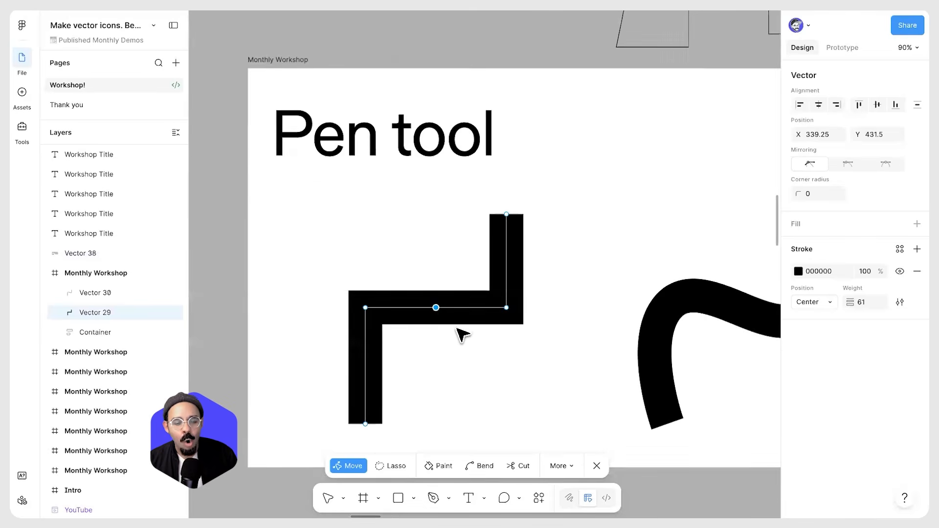
{"action": "left_click", "coordinate": [365, 308]}
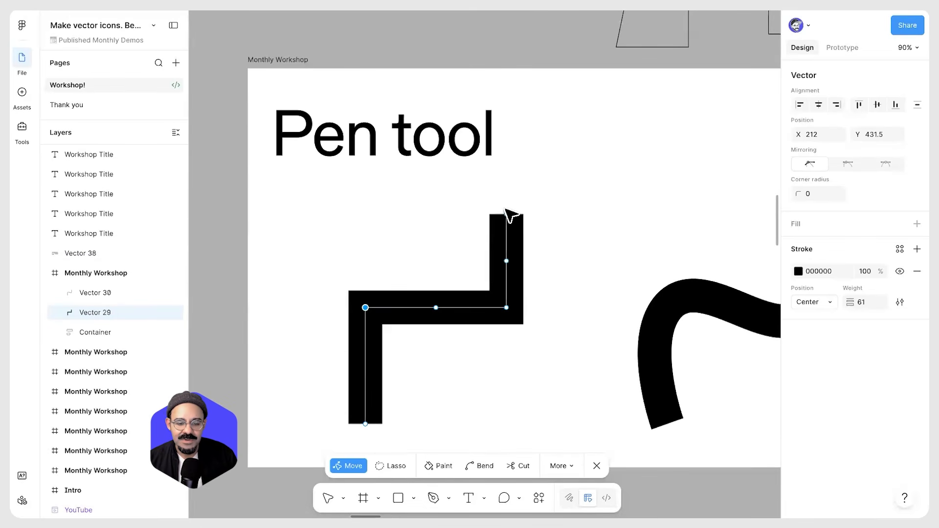
{"action": "key", "text": "Escape"}
{"action": "left_click_drag", "start_coordinate": [457, 274], "coordinate": [252, 258]}
Open the wave path for point editing and select a midpoint to inspect its curve handles
{"action": "double_click", "coordinate": [535, 296]}
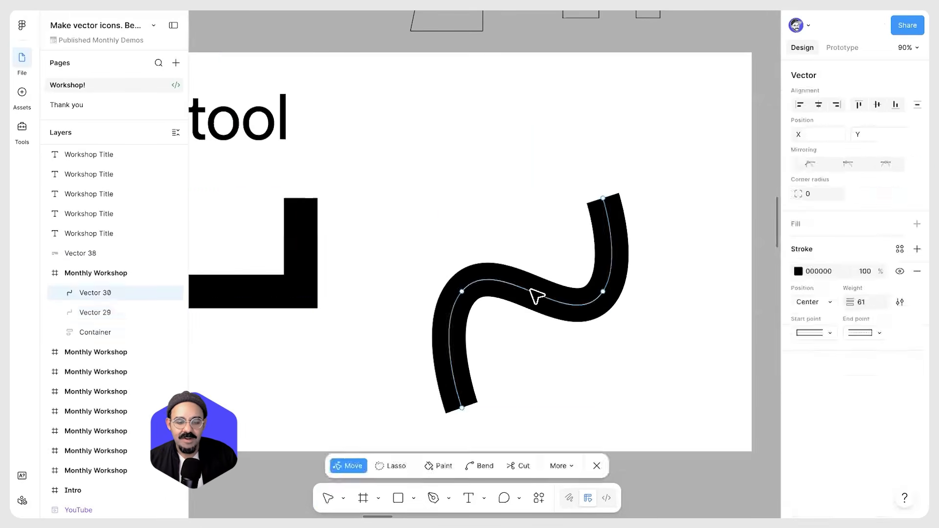
{"action": "left_click", "coordinate": [536, 296]}
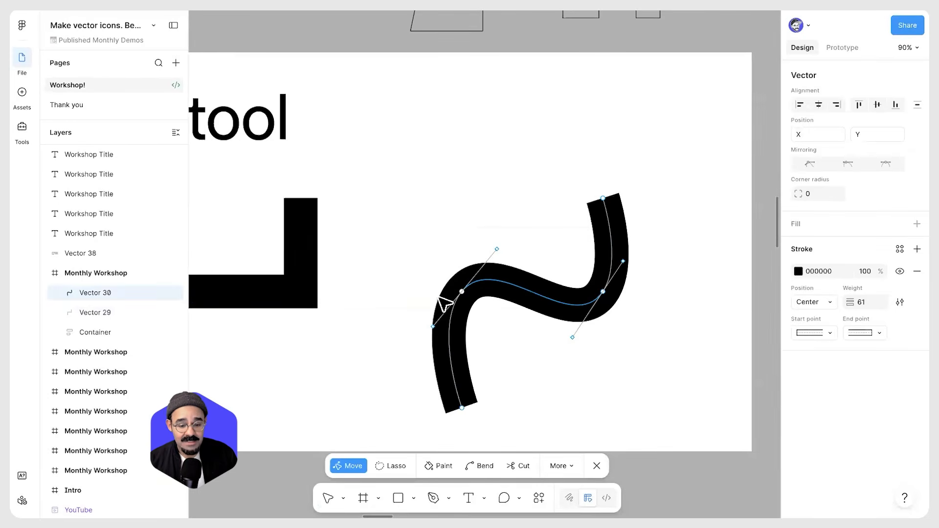
{"action": "key", "text": "Escape"}
{"action": "left_click_drag", "start_coordinate": [304, 309], "coordinate": [406, 296]}
Re-enter point editing on the stepped path and toggle the Bend tool on and off
{"action": "scroll", "coordinate": [416, 297], "scroll_direction": "down", "scroll_amount": 1}
{"action": "key", "text": "Escape"}
{"action": "double_click", "coordinate": [386, 289]}
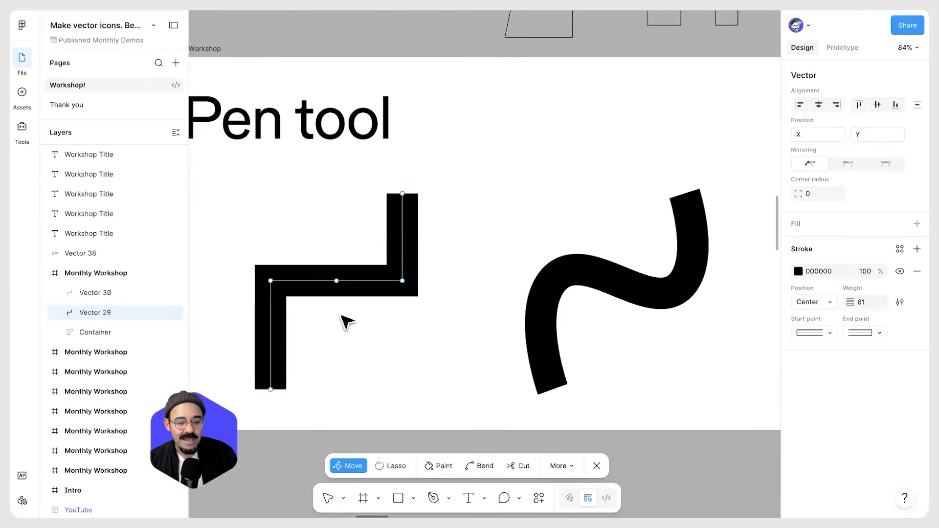
{"action": "scroll", "coordinate": [347, 322], "scroll_direction": "down", "scroll_amount": 3}
{"action": "key", "text": "ctrl"}
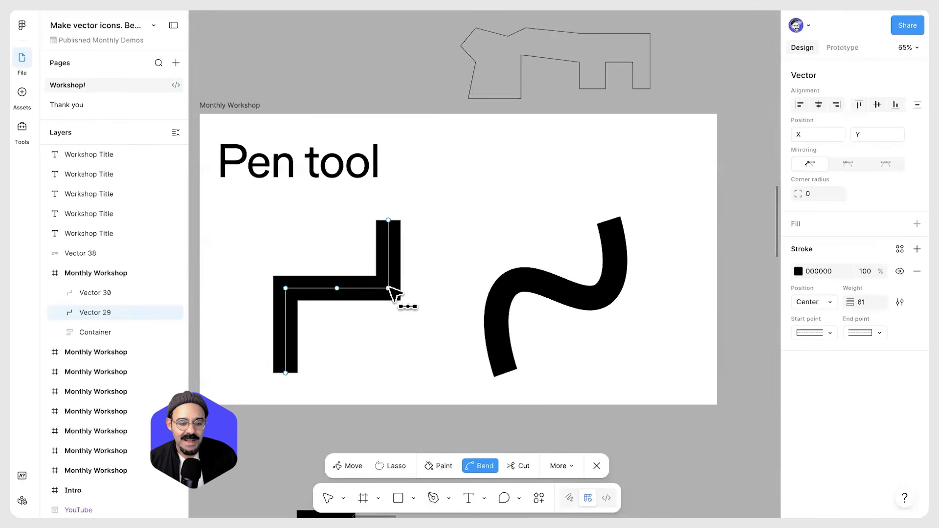
{"action": "key", "text": "ctrl"}
{"action": "key", "text": "ctrl"}
{"action": "key", "text": "ctrl"}
{"action": "key", "text": "ctrl"}
{"action": "key", "text": "Escape"}
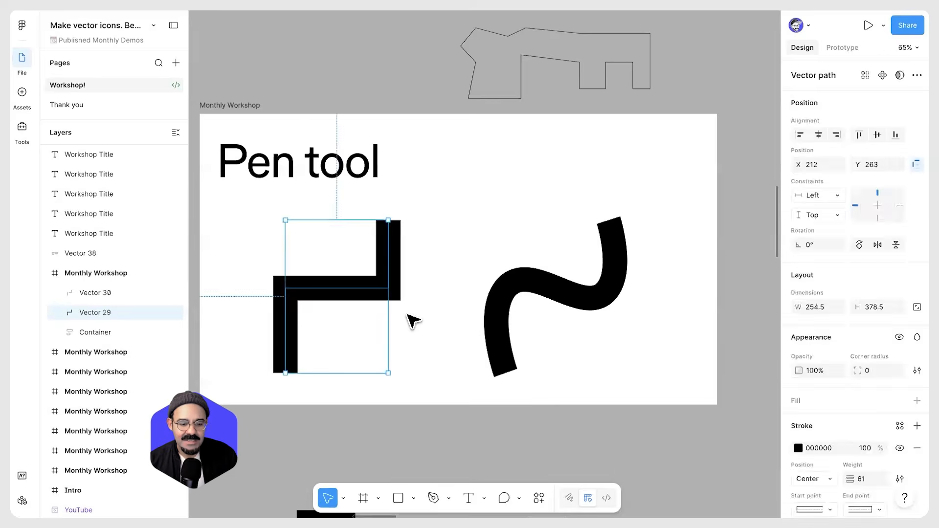
{"action": "key", "text": "Escape"}
{"action": "scroll", "coordinate": [437, 316], "scroll_direction": "left", "scroll_amount": 1}
{"action": "scroll", "coordinate": [438, 316], "scroll_direction": "down", "scroll_amount": 1}
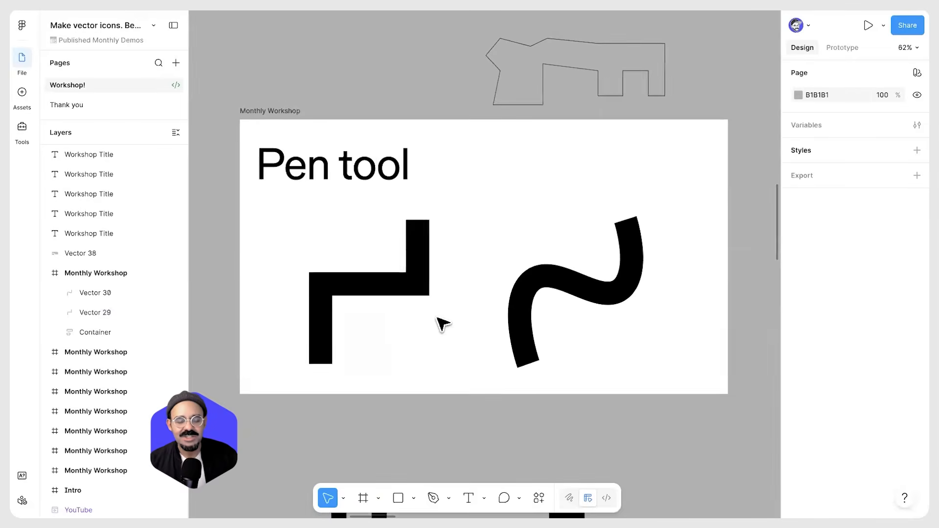
{"action": "left_click", "coordinate": [415, 281]}
{"action": "left_click", "coordinate": [324, 111]}
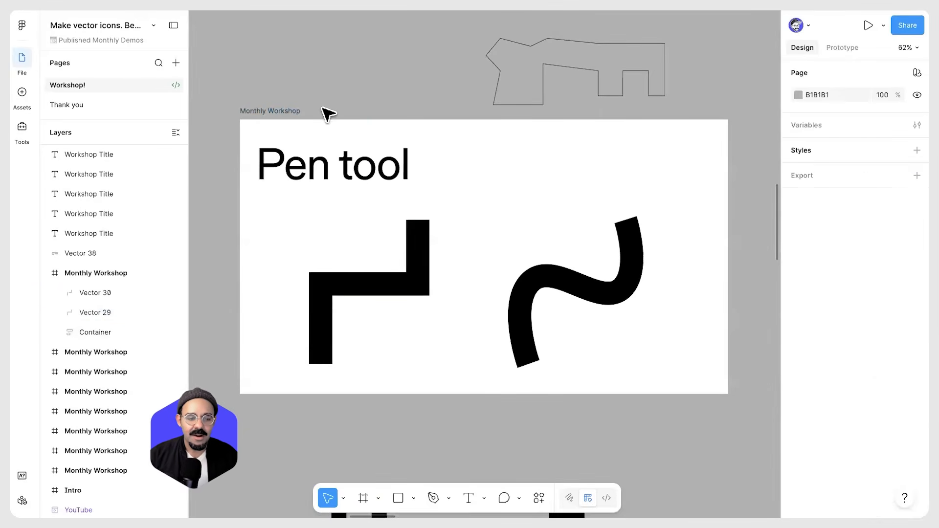
{"action": "left_click", "coordinate": [292, 114]}
Bend the stepped path's corner points into smooth curves with the Bend tool
{"action": "left_click", "coordinate": [389, 292]}
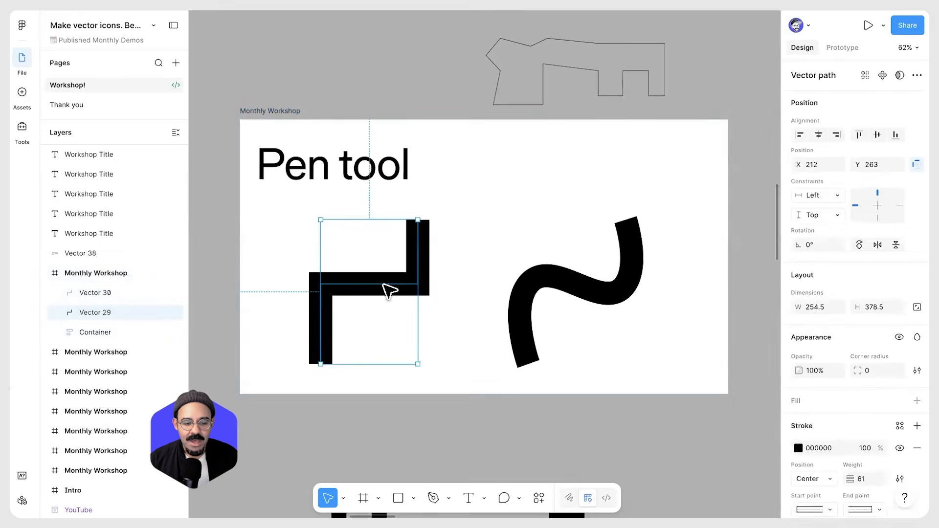
{"action": "double_click", "coordinate": [388, 292]}
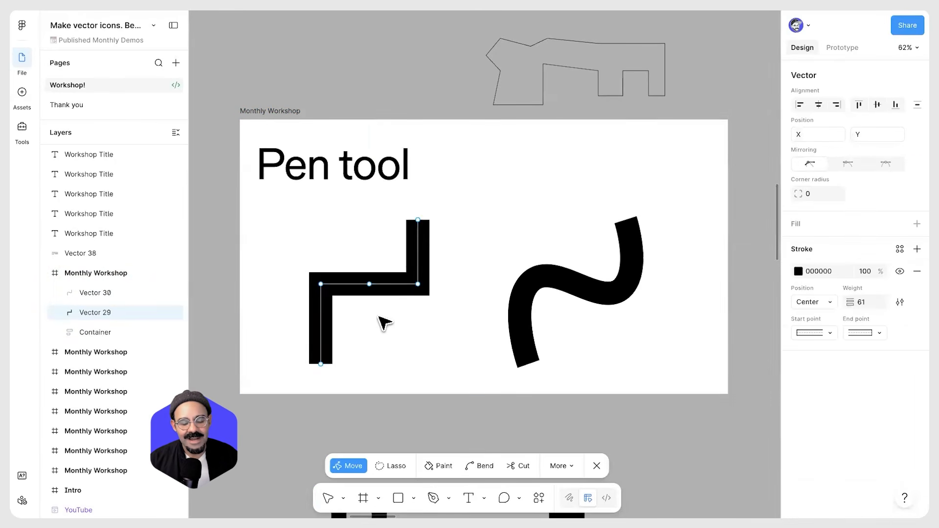
{"action": "scroll", "coordinate": [384, 322], "scroll_direction": "up", "scroll_amount": 2}
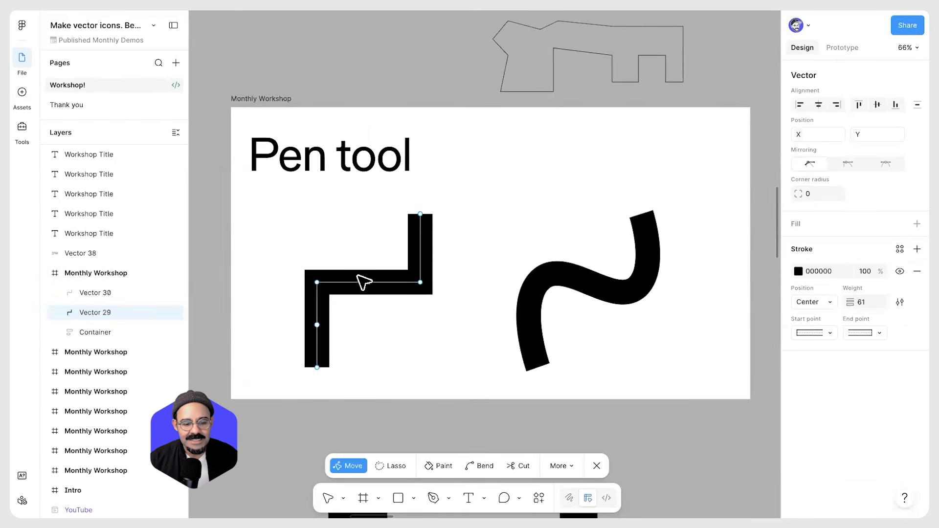
{"action": "left_click", "coordinate": [420, 282]}
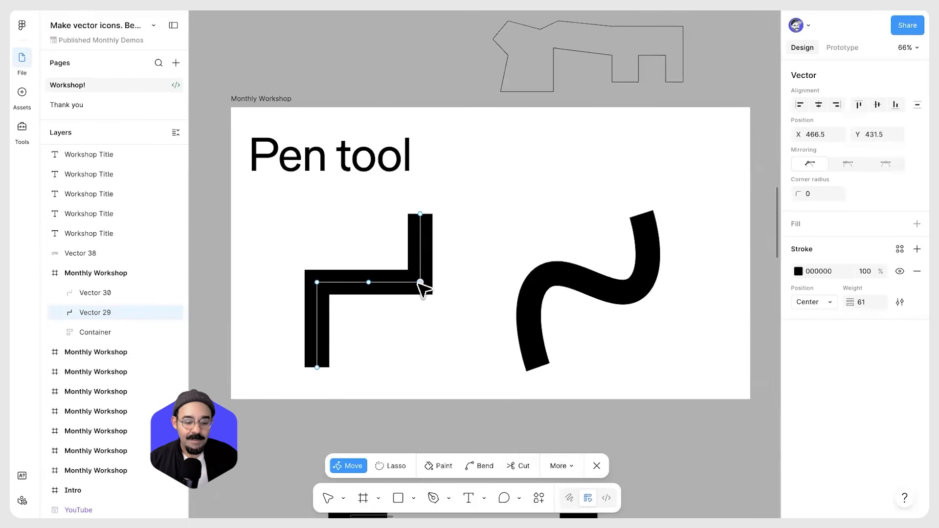
{"action": "key", "text": "ctrl"}
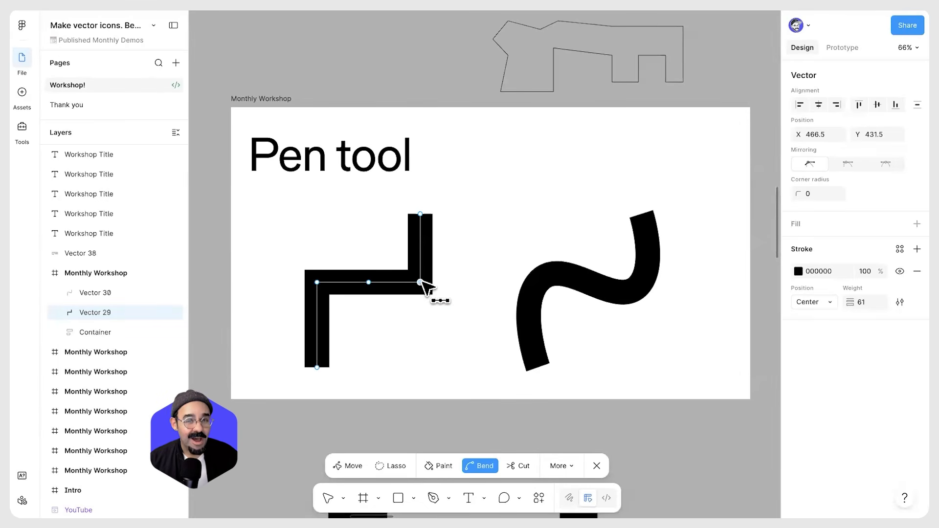
{"action": "left_click", "coordinate": [419, 282]}
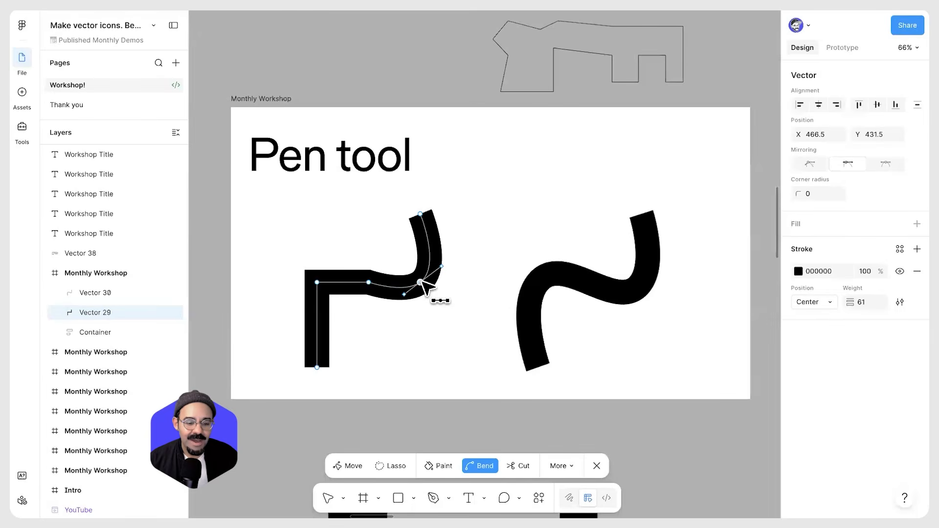
{"action": "left_click", "coordinate": [317, 283]}
{"action": "left_click", "coordinate": [368, 283]}
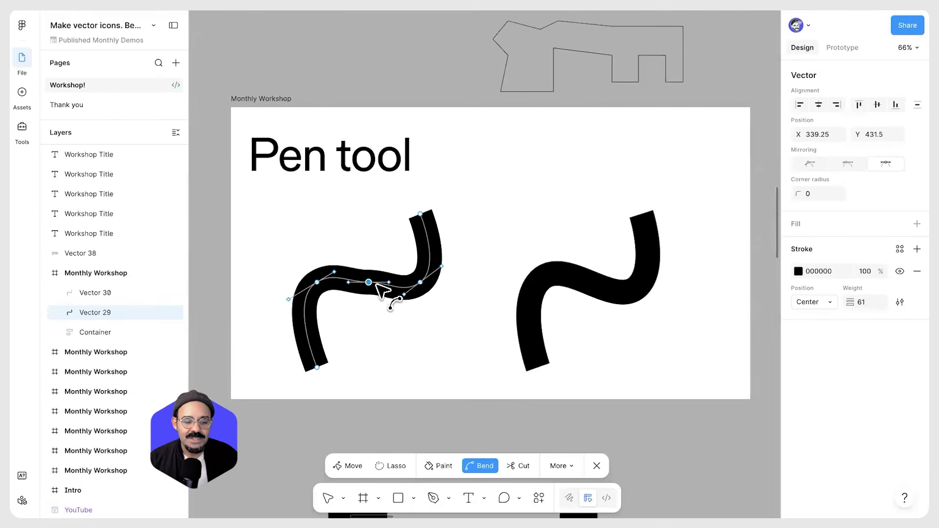
Curve the stepped path's top and bottom end points with the Bend tool
{"action": "key", "text": "v"}
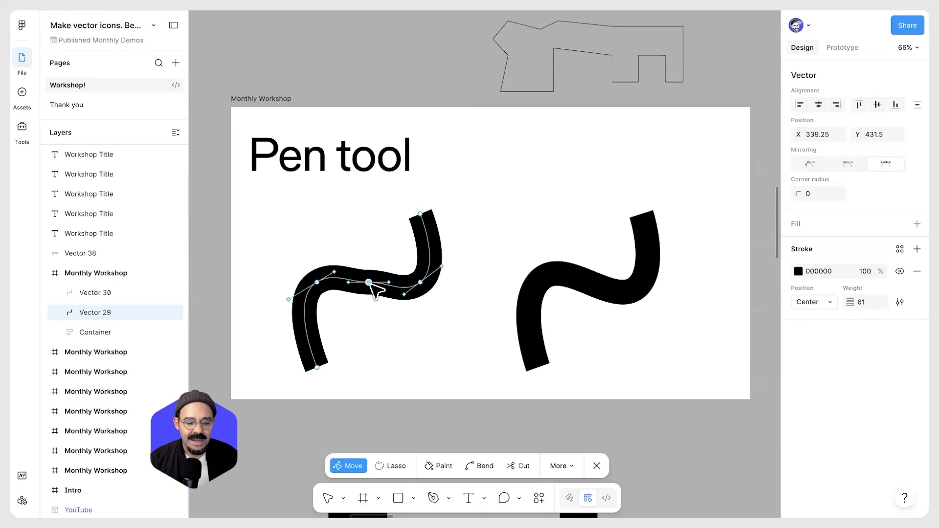
{"action": "key", "text": "ctrl"}
{"action": "left_click_drag", "start_coordinate": [420, 214], "coordinate": [441, 230]}
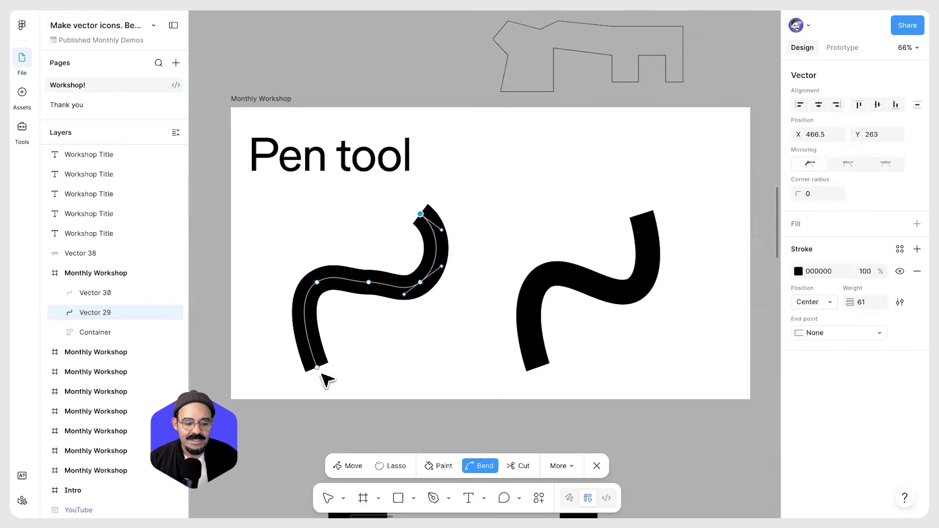
{"action": "left_click", "coordinate": [317, 368]}
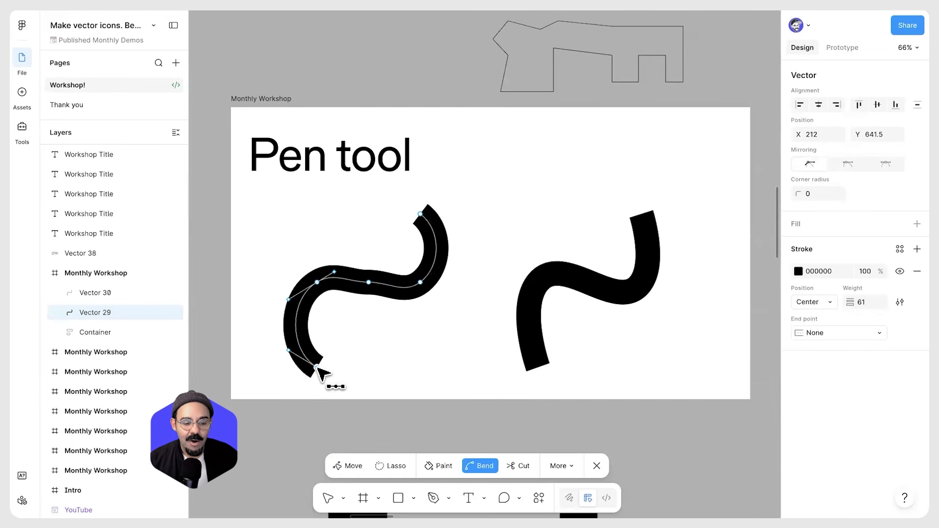
{"action": "left_click", "coordinate": [317, 367]}
Convert the bent points of the path back into sharp corners with the Bend tool
{"action": "left_click", "coordinate": [318, 282]}
{"action": "left_click", "coordinate": [369, 282]}
{"action": "left_click", "coordinate": [421, 283]}
{"action": "left_click", "coordinate": [421, 214]}
{"action": "key", "text": "v"}
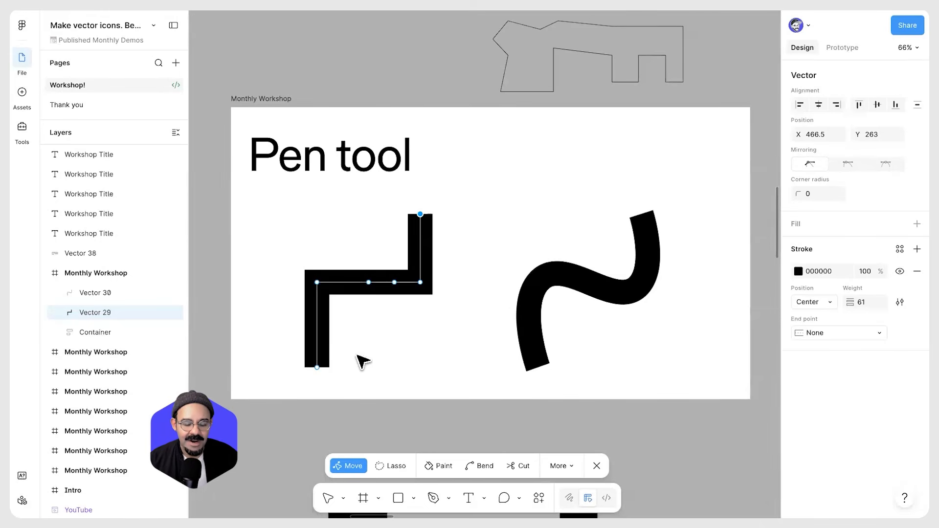
Select the midpoint of the path's horizontal segment and delete it
{"action": "left_click", "coordinate": [368, 283]}
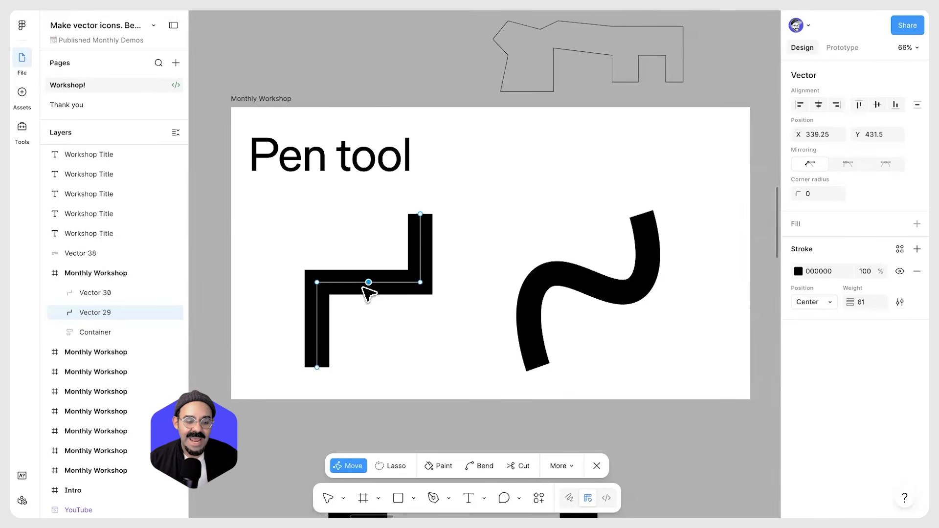
{"action": "mouse_move", "coordinate": [370, 287]}
{"action": "left_mouse_down"}
{"action": "mouse_move", "coordinate": [383, 256]}
{"action": "mouse_move", "coordinate": [377, 319]}
{"action": "mouse_move", "coordinate": [370, 285]}
{"action": "left_mouse_up"}
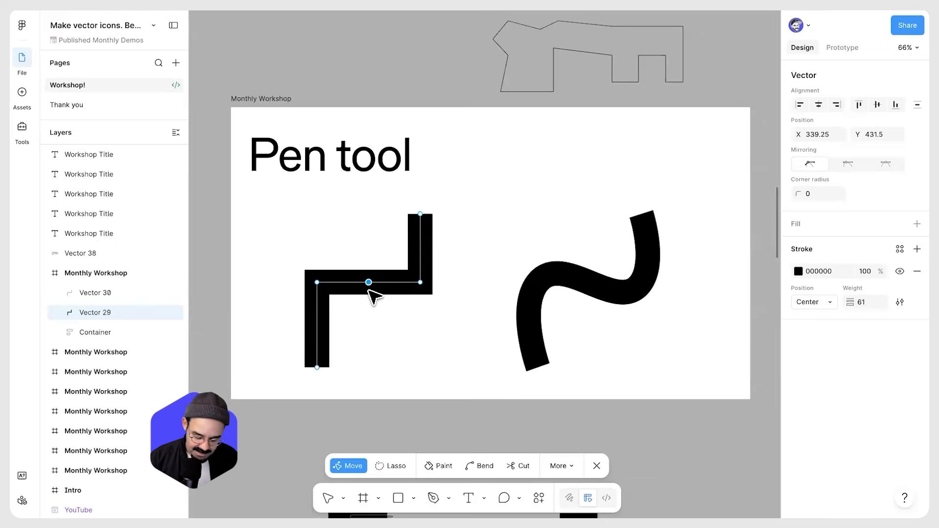
{"action": "key", "text": "Delete"}
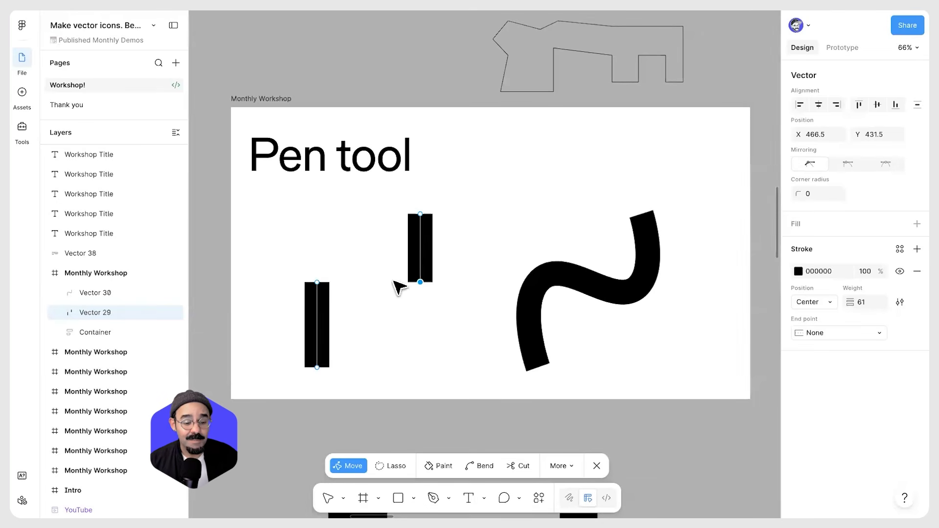
Undo the midpoint deletion and add several extra points along the path's vertical and horizontal segments
{"action": "key", "text": "ctrl+z"}
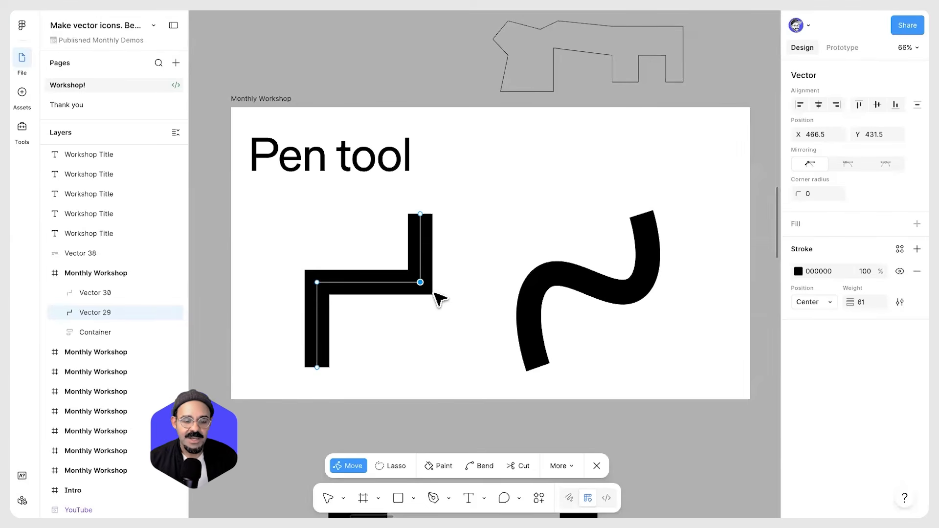
{"action": "left_click", "coordinate": [316, 325]}
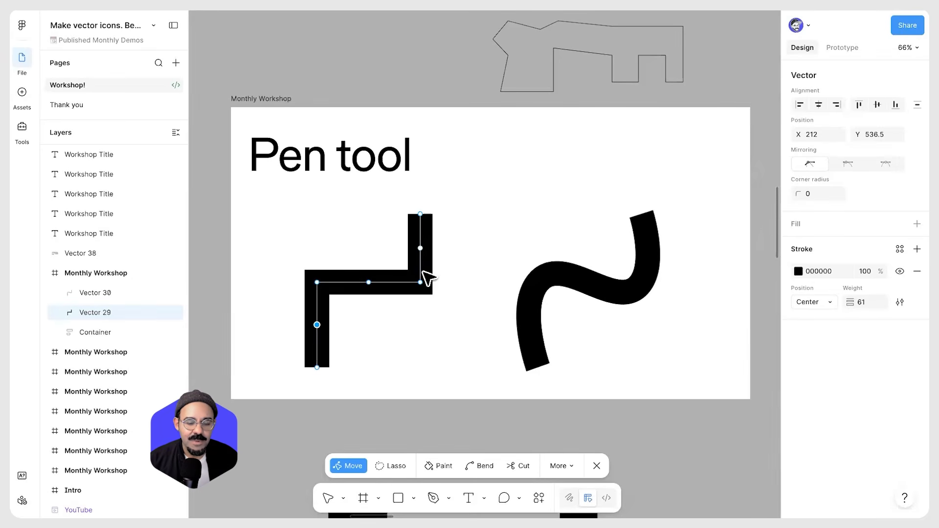
{"action": "left_click", "coordinate": [394, 282]}
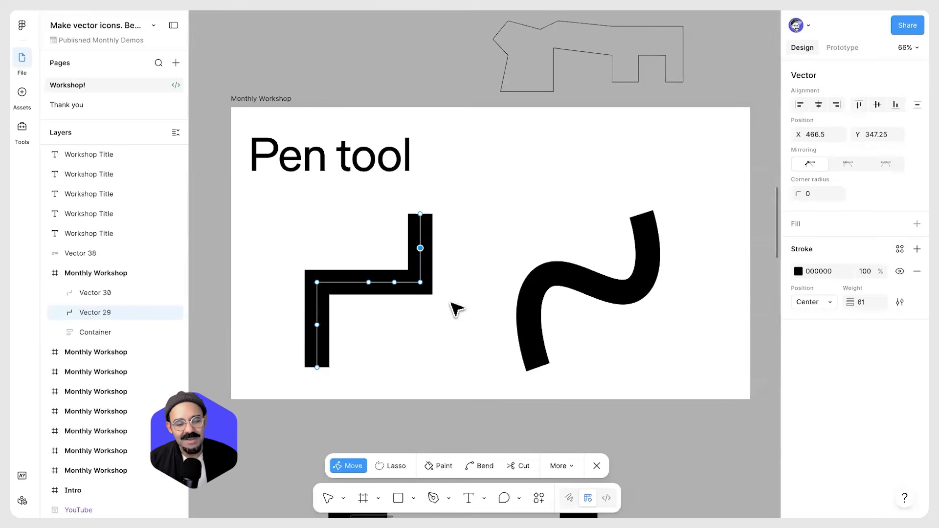
{"action": "left_click", "coordinate": [343, 282]}
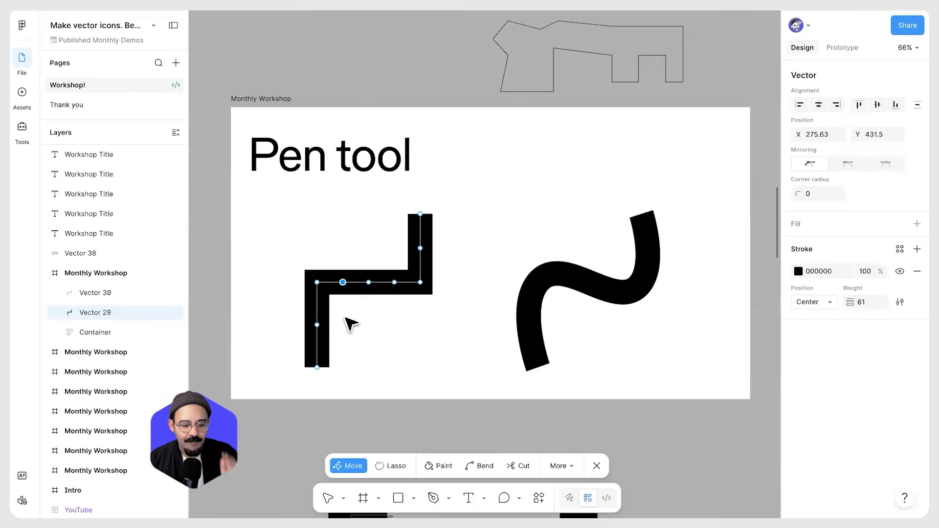
{"action": "left_click", "coordinate": [317, 346]}
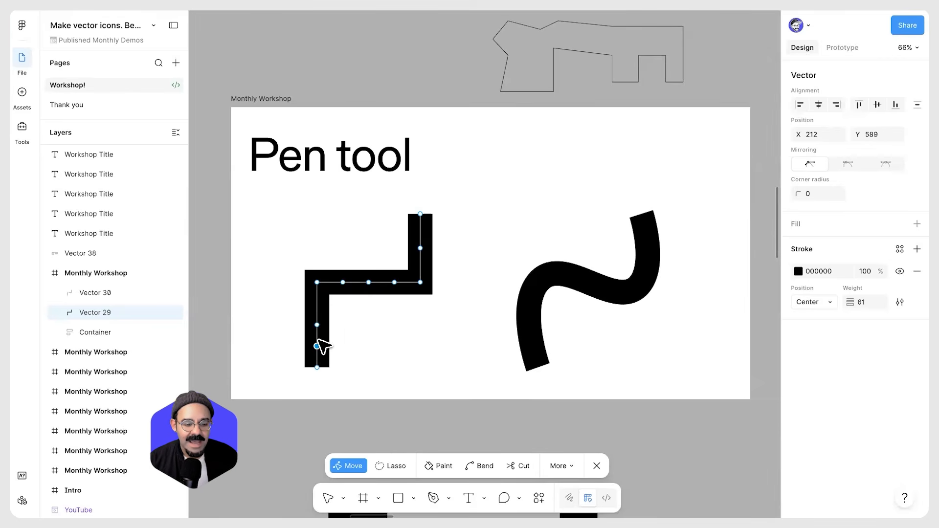
{"action": "scroll", "coordinate": [323, 348], "scroll_direction": "up", "scroll_amount": 5}
{"action": "left_click", "coordinate": [315, 326]}
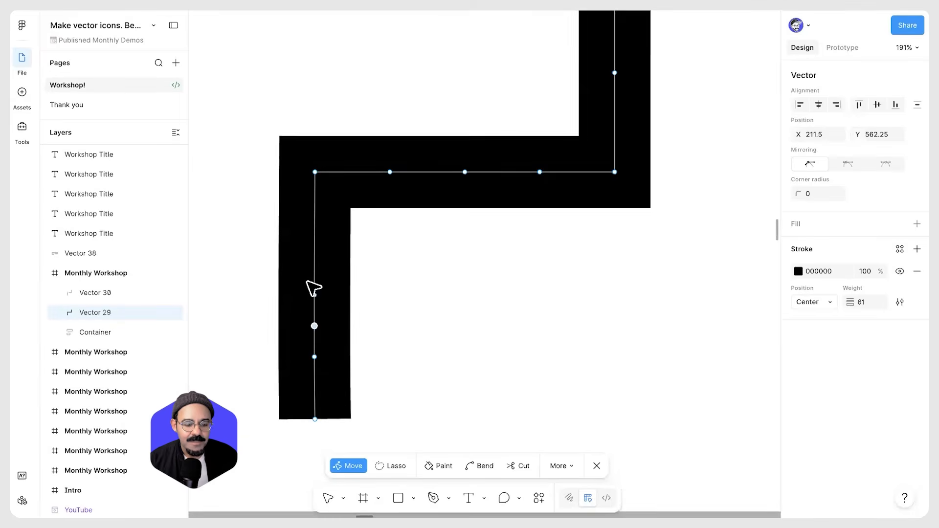
{"action": "scroll", "coordinate": [318, 317], "scroll_direction": "up", "scroll_amount": 4}
{"action": "left_click", "coordinate": [310, 314]}
{"action": "scroll", "coordinate": [347, 349], "scroll_direction": "down", "scroll_amount": 5}
{"action": "scroll", "coordinate": [344, 328], "scroll_direction": "down", "scroll_amount": 2}
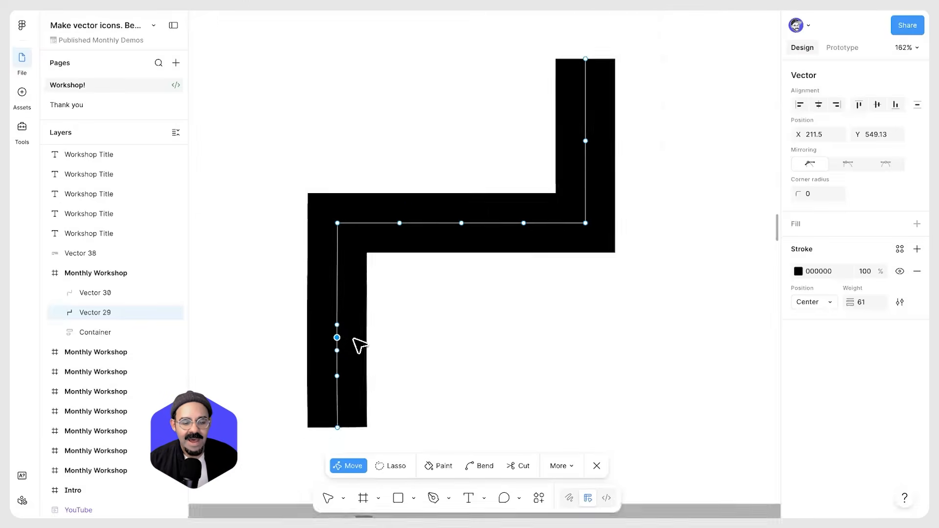
Select the extra points on the path's segments and delete them, leaving only the corner and end points
{"action": "left_click", "coordinate": [391, 354]}
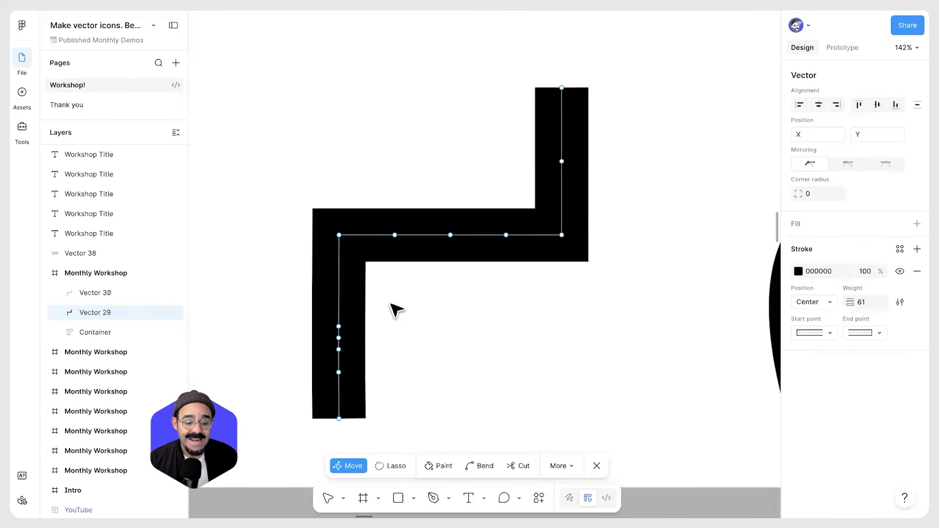
{"action": "left_click_drag", "start_coordinate": [390, 305], "coordinate": [301, 374]}
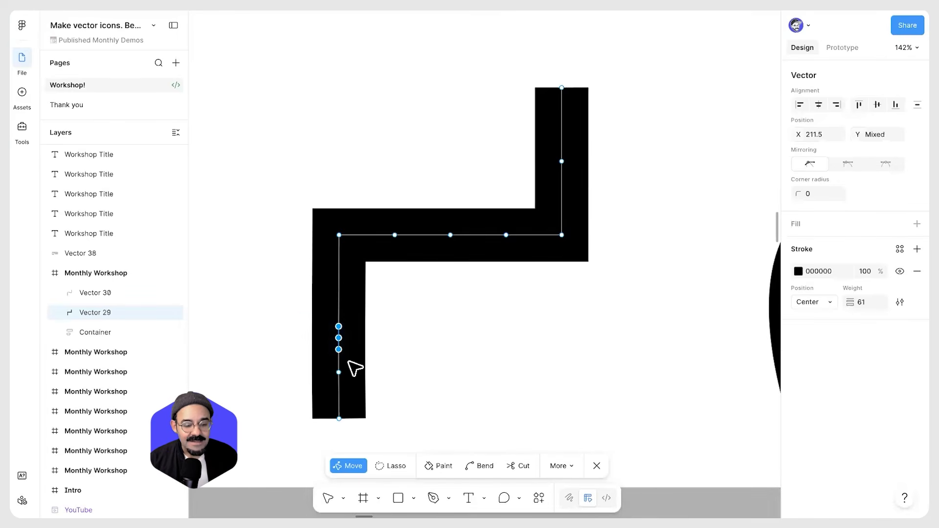
{"action": "left_click", "coordinate": [397, 348]}
{"action": "left_click_drag", "start_coordinate": [373, 178], "coordinate": [511, 278]}
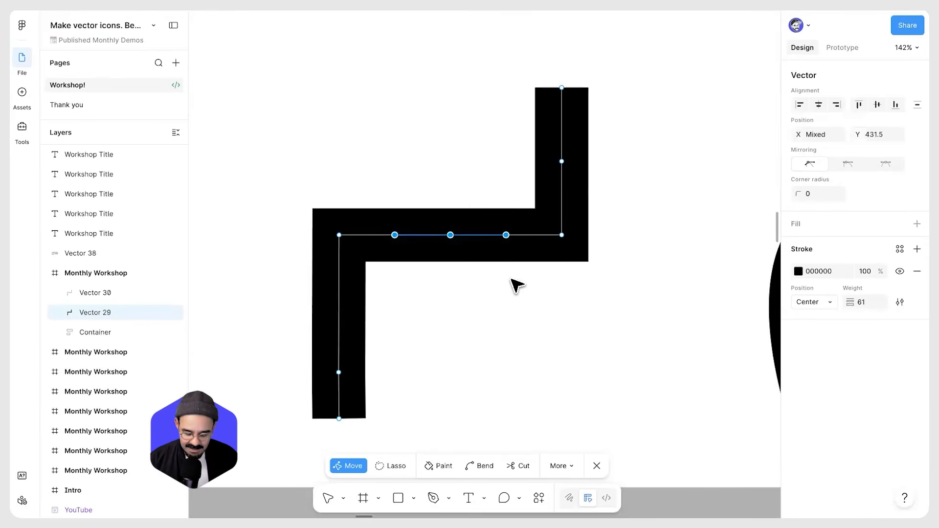
{"action": "key", "text": "Delete"}
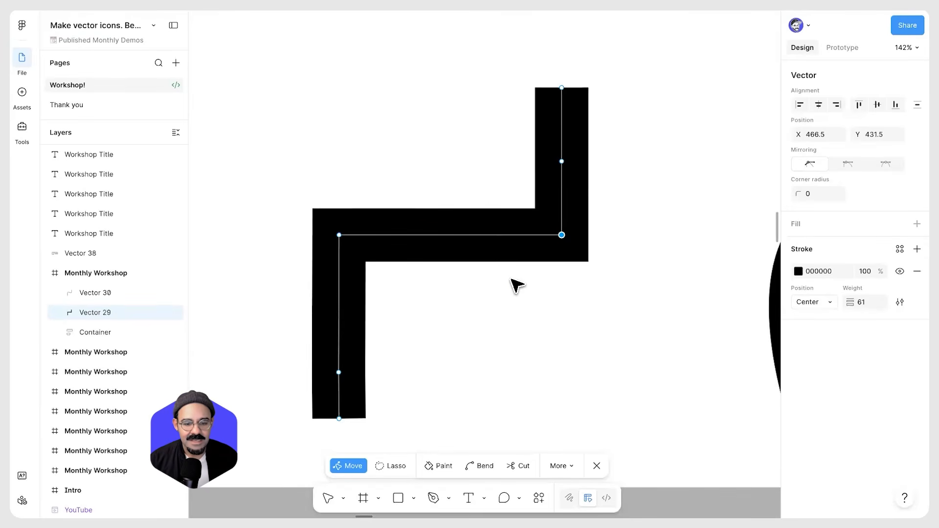
{"action": "left_click_drag", "start_coordinate": [506, 130], "coordinate": [614, 189]}
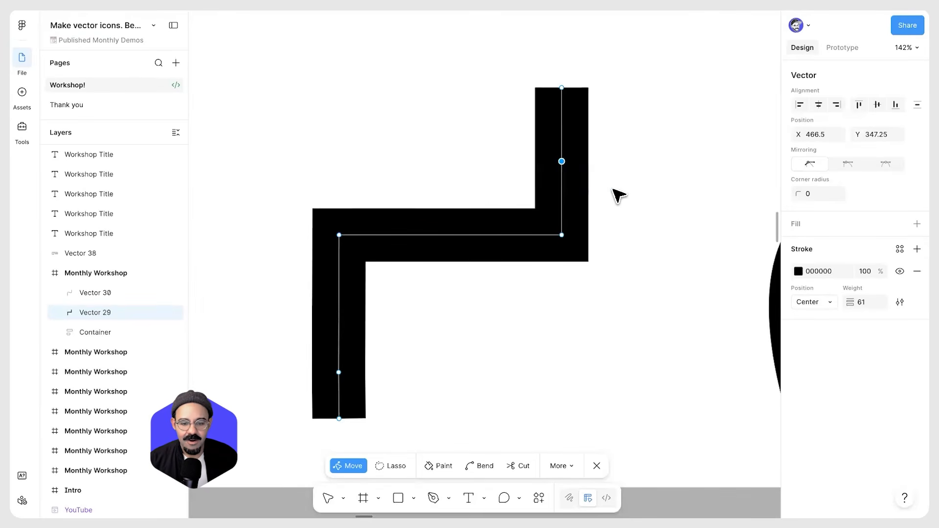
{"action": "key", "text": "Delete"}
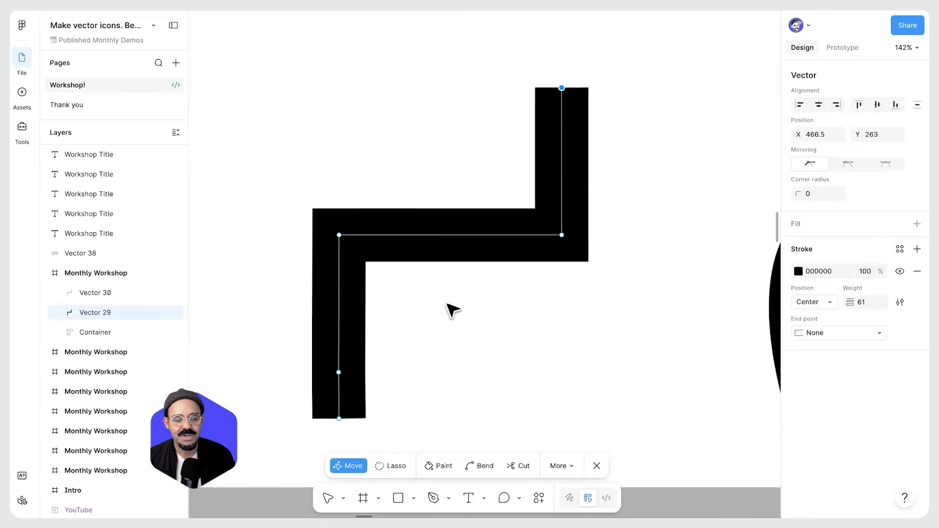
{"action": "left_click_drag", "start_coordinate": [313, 387], "coordinate": [314, 388]}
{"action": "key", "text": "Delete"}
{"action": "key", "text": "ctrl+z"}
{"action": "key", "text": "Delete"}
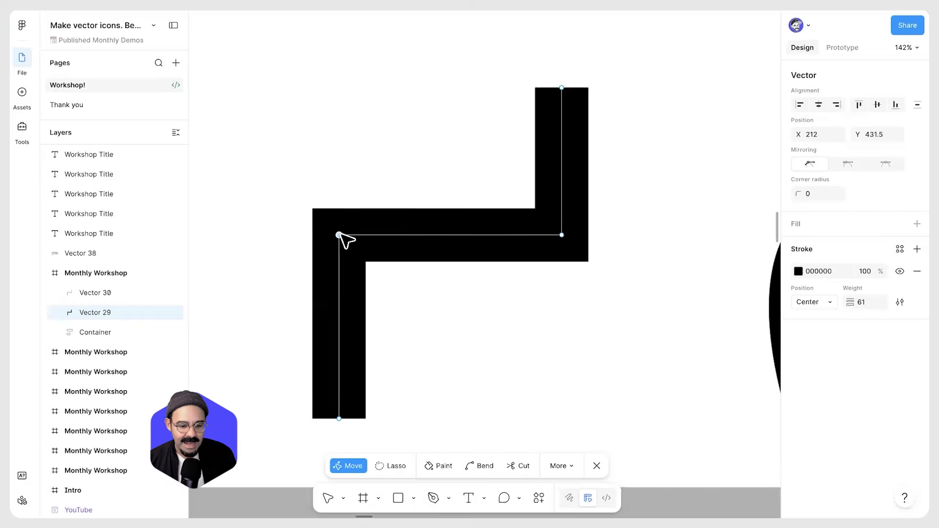
Bend the path's two corner points into smooth curves with the Bend tool
{"action": "key", "text": "ctrl"}
{"action": "left_click", "coordinate": [339, 235]}
{"action": "left_click", "coordinate": [561, 235]}
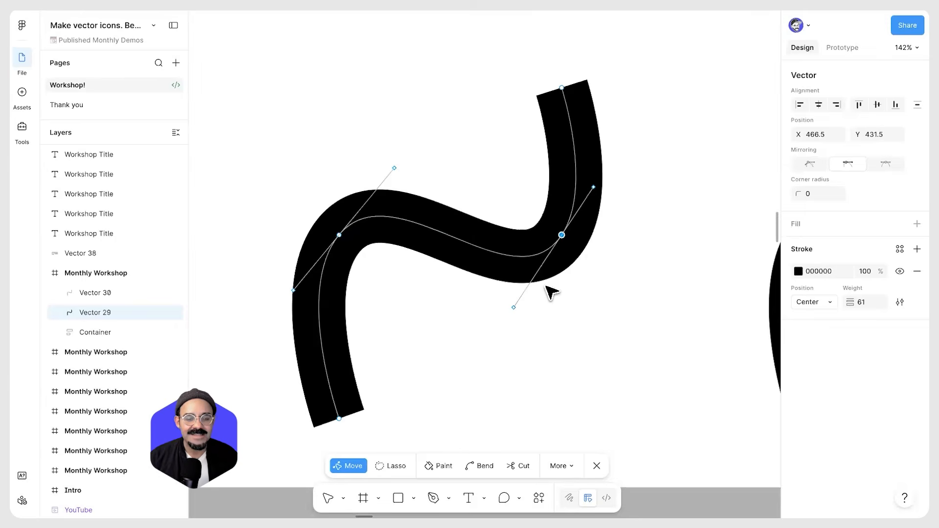
{"action": "scroll", "coordinate": [538, 295], "scroll_direction": "down", "scroll_amount": 3}
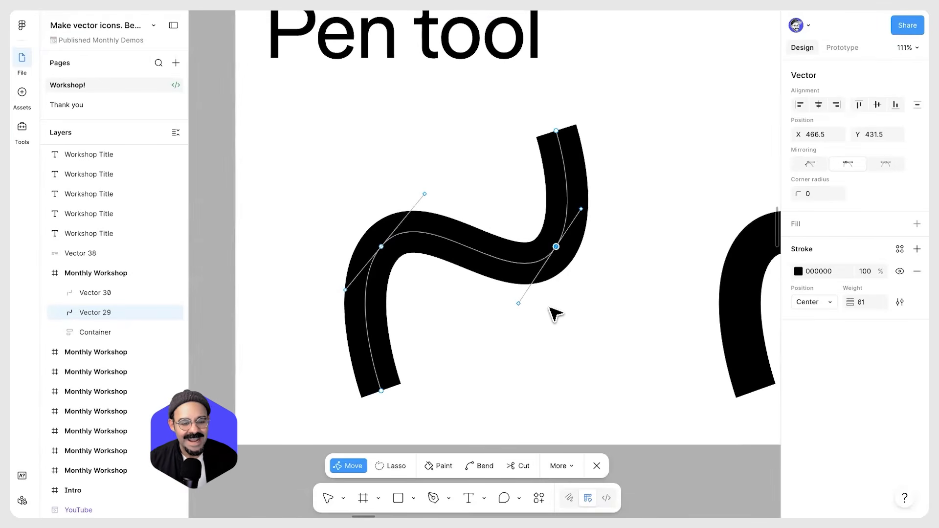
Adjust the right curve point's handles, setting its mirroring to none and pulling one handle independently into a kink
{"action": "left_click", "coordinate": [439, 221]}
{"action": "left_click_drag", "start_coordinate": [438, 221], "coordinate": [470, 220]}
{"action": "left_click_drag", "start_coordinate": [583, 209], "coordinate": [602, 202]}
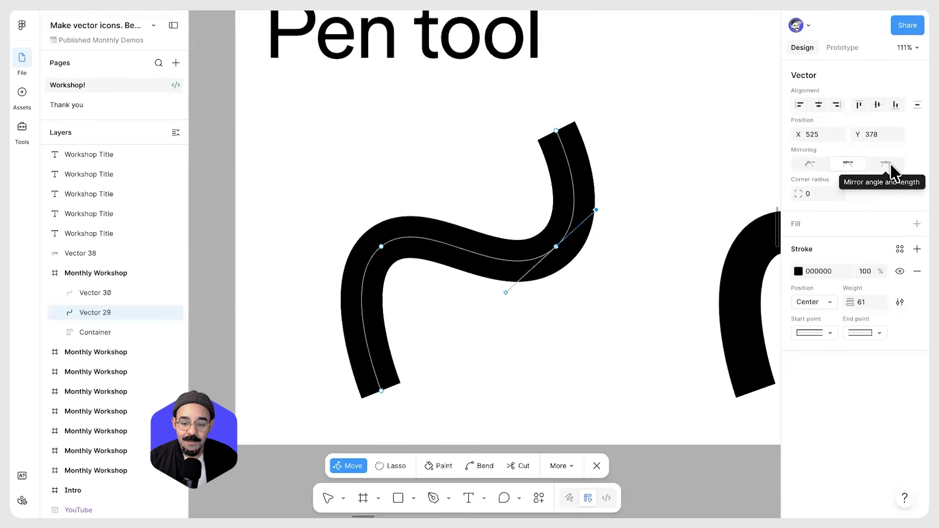
{"action": "mouse_move", "coordinate": [597, 210]}
{"action": "left_mouse_down"}
{"action": "mouse_move", "coordinate": [617, 246]}
{"action": "mouse_move", "coordinate": [568, 193]}
{"action": "mouse_move", "coordinate": [609, 237]}
{"action": "mouse_move", "coordinate": [603, 223]}
{"action": "left_mouse_up"}
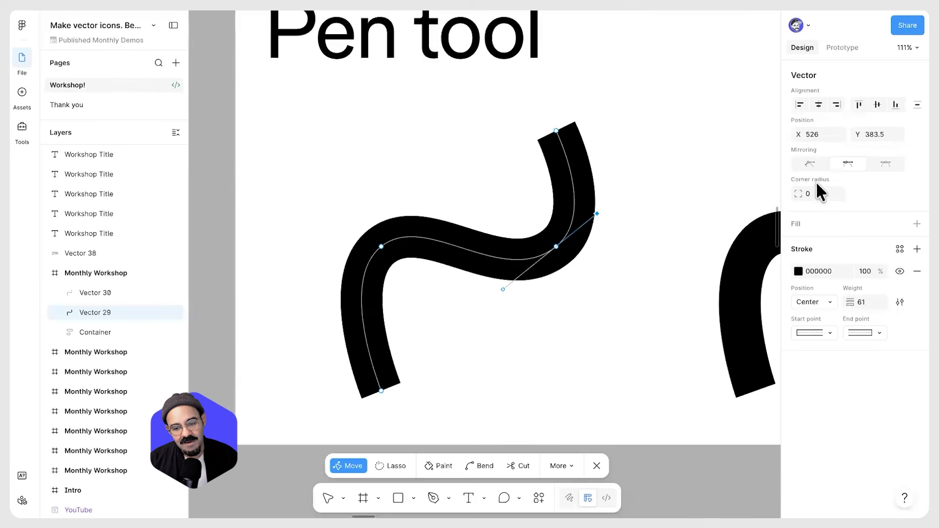
{"action": "left_click", "coordinate": [812, 166]}
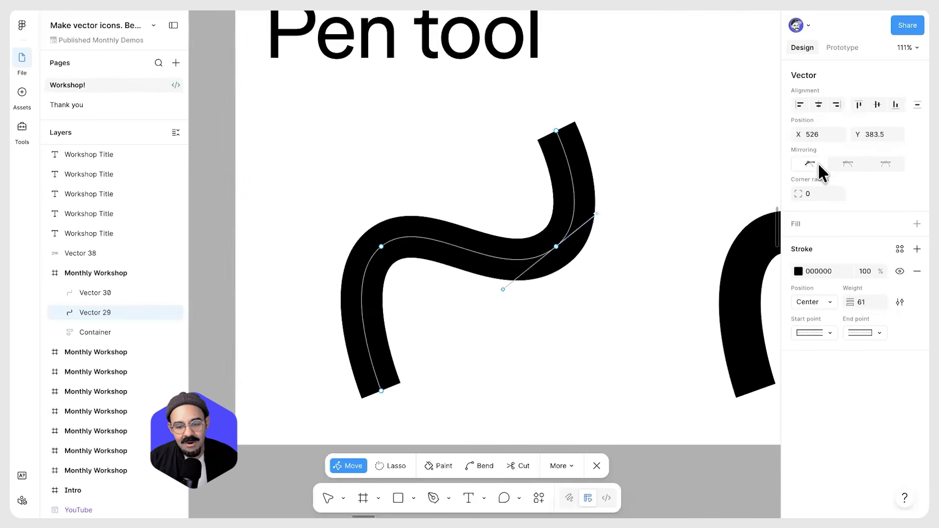
{"action": "left_click_drag", "start_coordinate": [596, 214], "coordinate": [596, 246]}
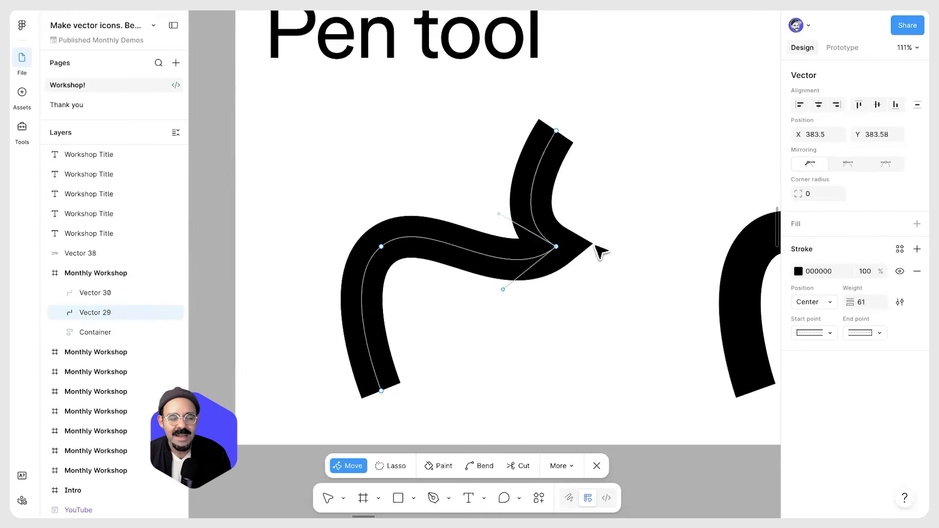
Reset both curve points to smooth mirrored curves by toggling them with the Bend tool
{"action": "left_click", "coordinate": [556, 246], "text": "ctrl"}
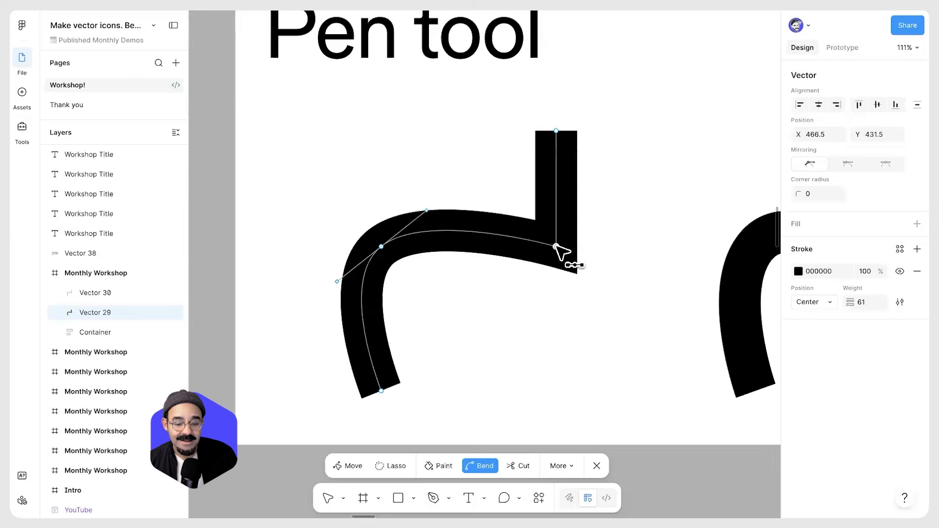
{"action": "left_click", "coordinate": [556, 246], "text": "ctrl"}
{"action": "left_click", "coordinate": [381, 247], "text": "ctrl"}
{"action": "left_click", "coordinate": [381, 246], "text": "ctrl"}
Bend the path's top and bottom end points with the Bend tool, straighten them again, and leave path editing
{"action": "left_click_drag", "start_coordinate": [556, 131], "coordinate": [572, 147]}
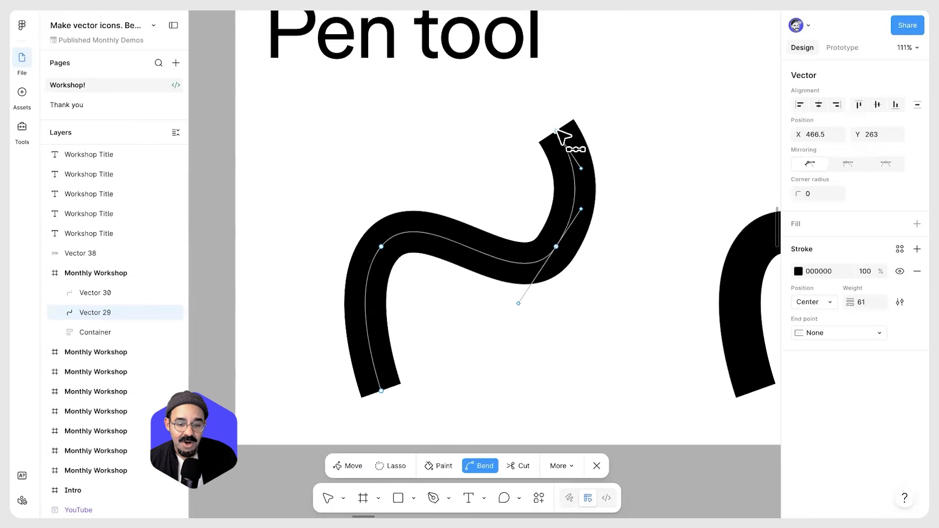
{"action": "left_click_drag", "start_coordinate": [382, 391], "coordinate": [507, 362]}
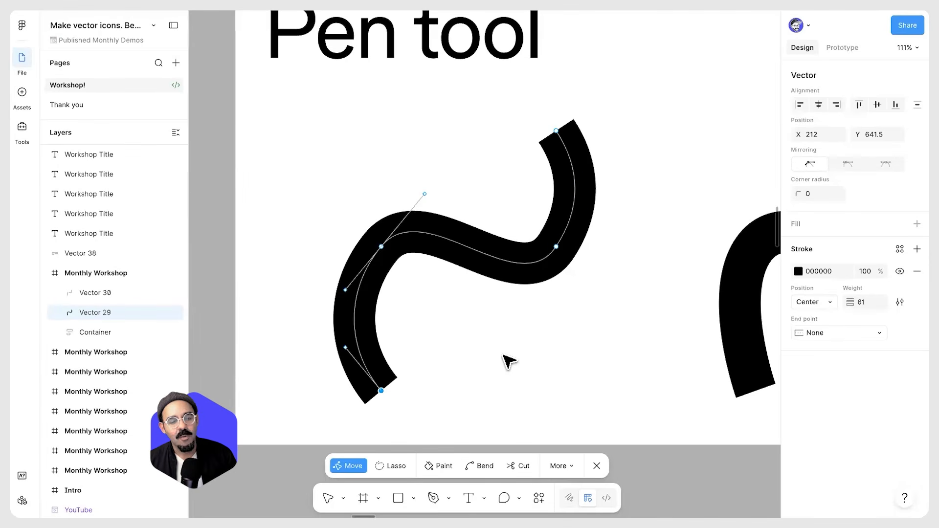
{"action": "left_click", "coordinate": [557, 132]}
{"action": "left_click", "coordinate": [557, 131], "text": "super"}
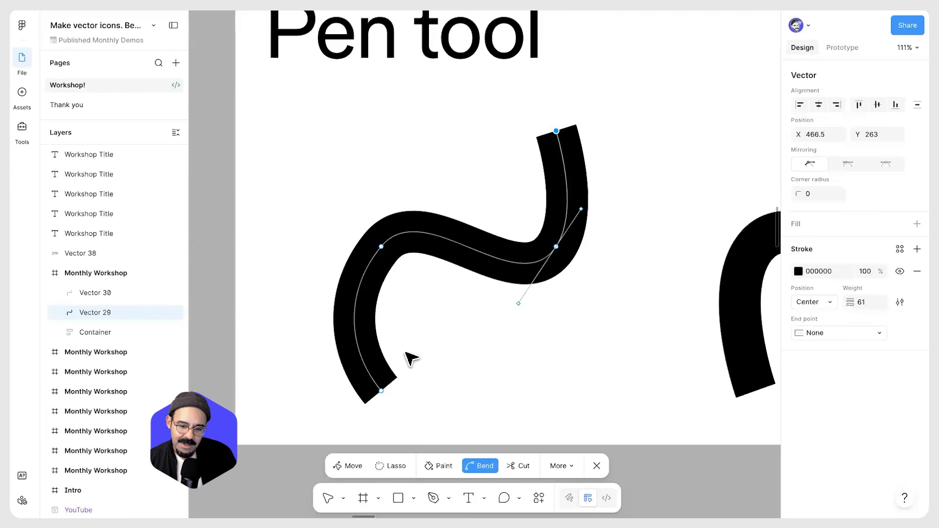
{"action": "left_click", "coordinate": [382, 392], "text": "super"}
{"action": "key", "text": "Escape"}
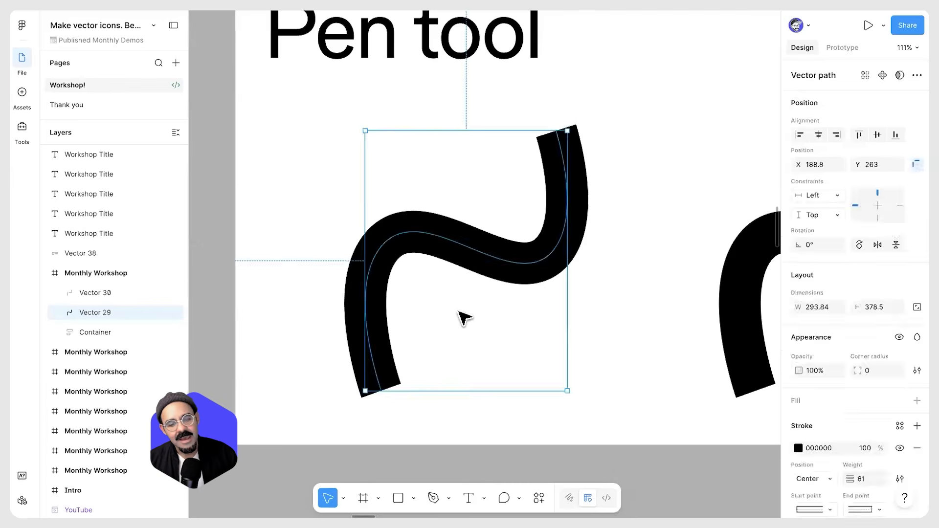
{"action": "key", "text": "Escape"}
Examine the Outline and Fill icon examples below the frame
{"action": "scroll", "coordinate": [460, 316], "scroll_direction": "down", "scroll_amount": 4}
{"action": "left_click", "coordinate": [451, 275]}
{"action": "scroll", "coordinate": [536, 321], "scroll_direction": "down", "scroll_amount": 2}
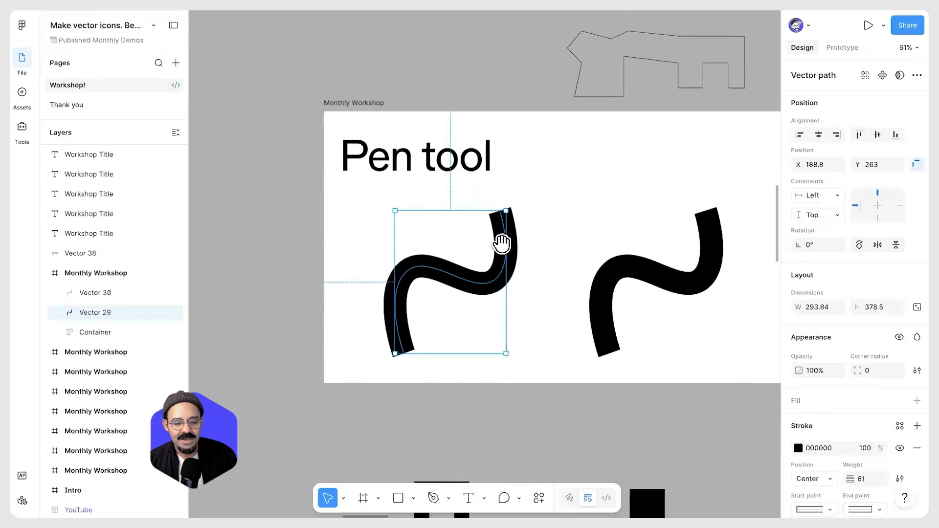
{"action": "scroll", "coordinate": [502, 243], "scroll_direction": "down", "scroll_amount": 6}
{"action": "scroll", "coordinate": [390, 269], "scroll_direction": "up", "scroll_amount": 3}
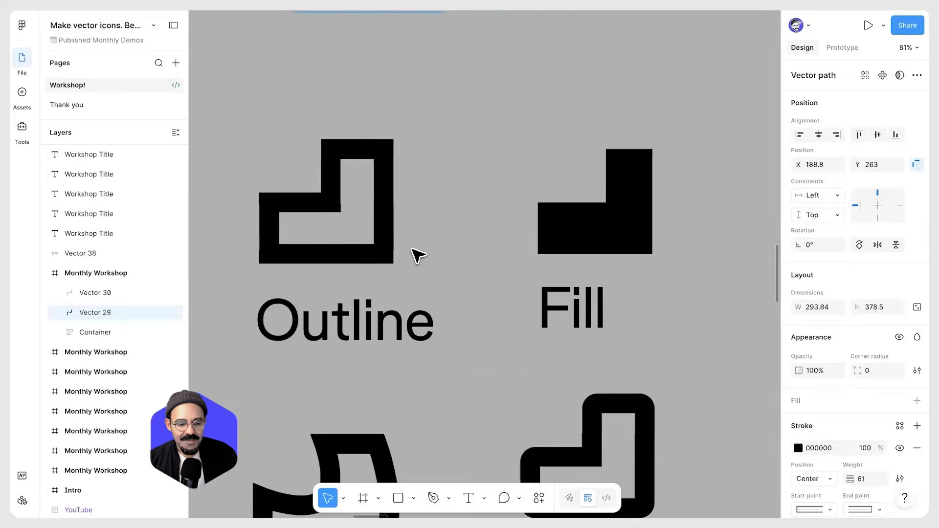
{"action": "left_click", "coordinate": [357, 275]}
{"action": "left_click", "coordinate": [612, 265]}
{"action": "key", "text": "Escape"}
{"action": "scroll", "coordinate": [465, 247], "scroll_direction": "up", "scroll_amount": 5}
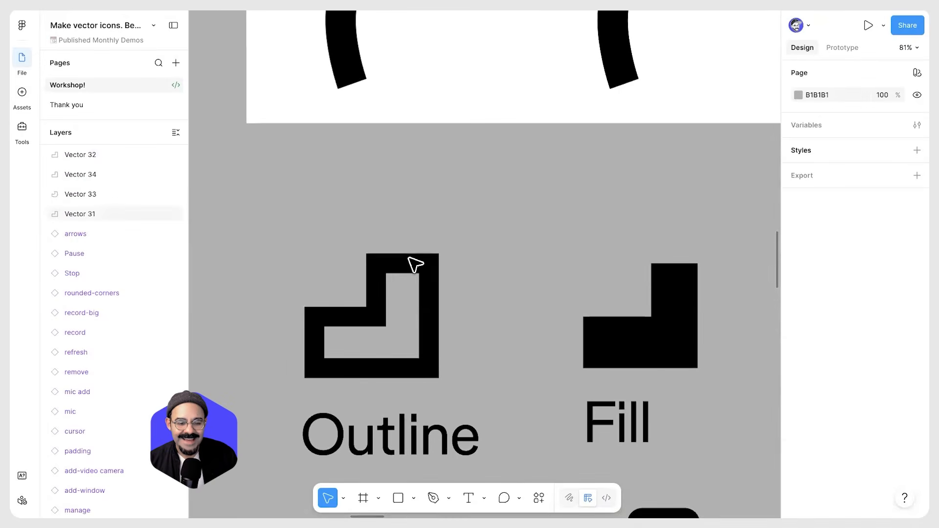
{"action": "left_click", "coordinate": [415, 265]}
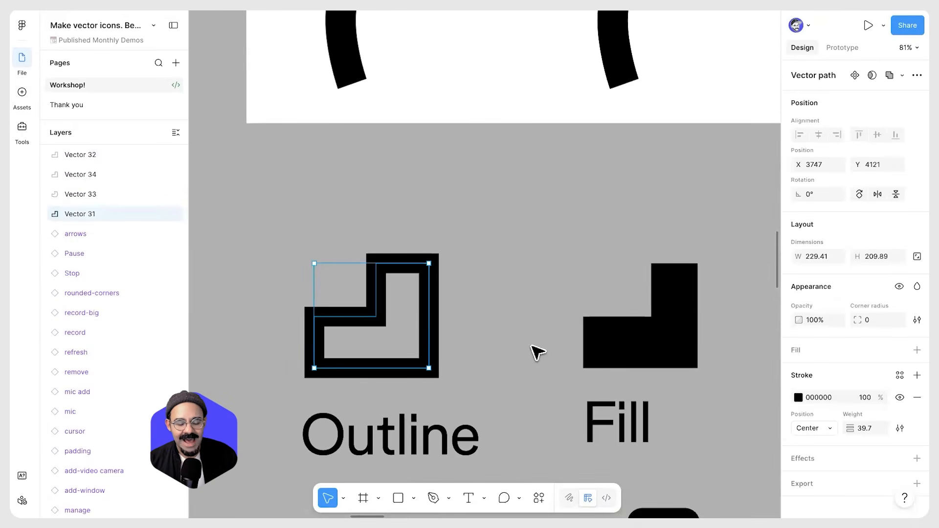
{"action": "left_click_drag", "start_coordinate": [644, 348], "coordinate": [321, 305]}
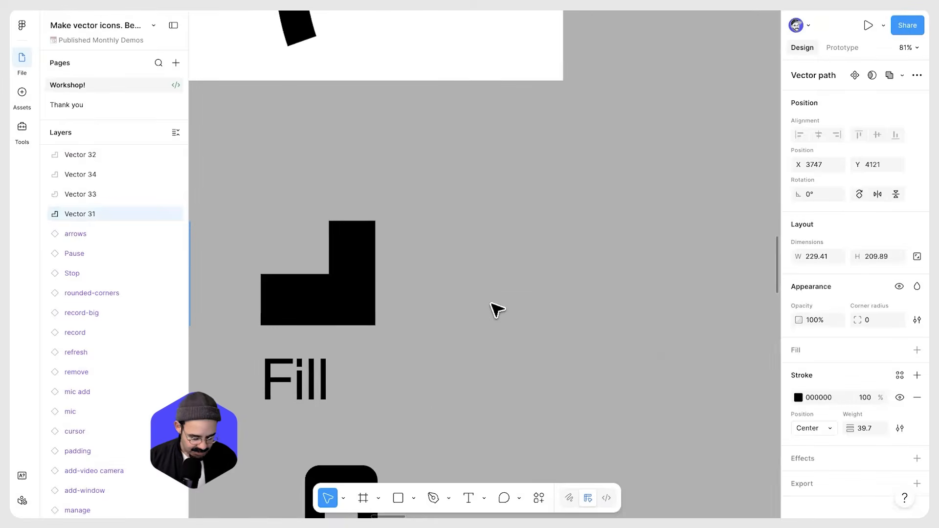
{"action": "scroll", "coordinate": [496, 309], "scroll_direction": "up", "scroll_amount": 1}
Draw a closed L-shaped path with the Pen tool beside the Fill example
{"action": "key", "text": "p"}
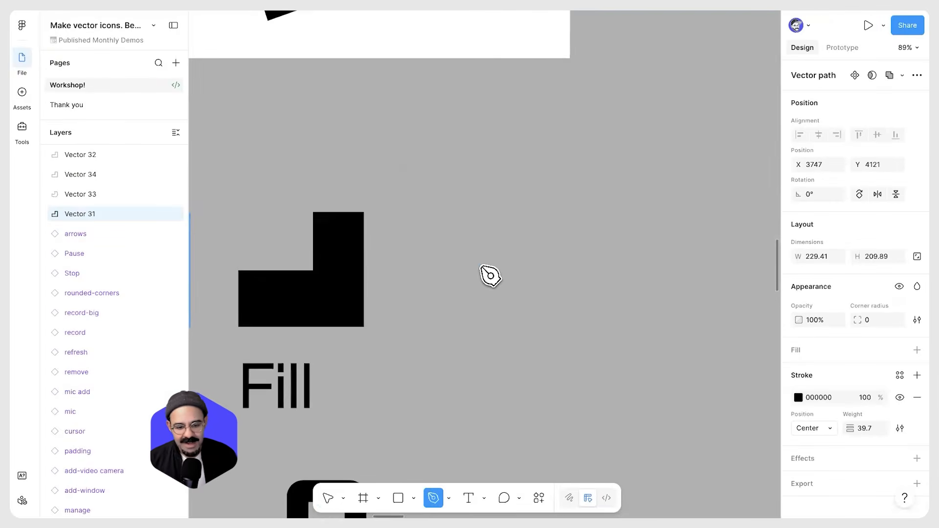
{"action": "left_click", "coordinate": [469, 252]}
{"action": "left_click", "coordinate": [469, 306]}
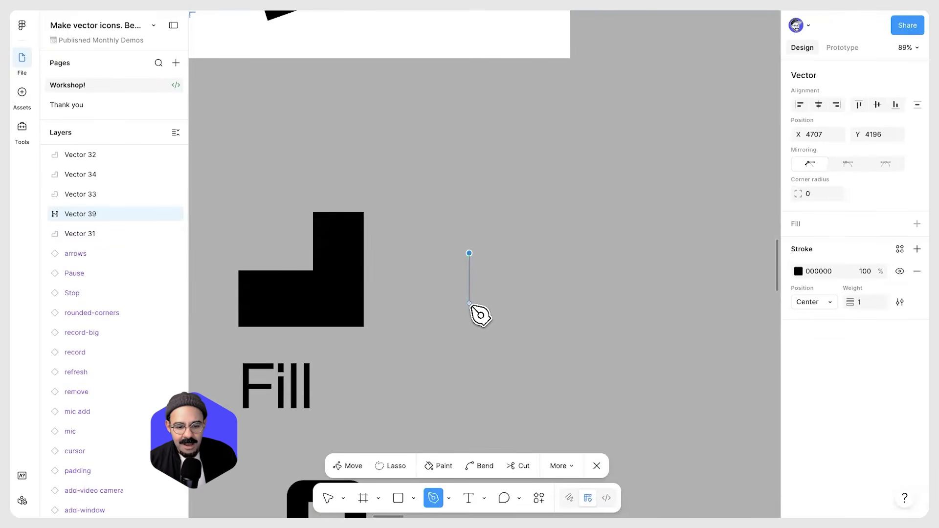
{"action": "left_click", "coordinate": [469, 314]}
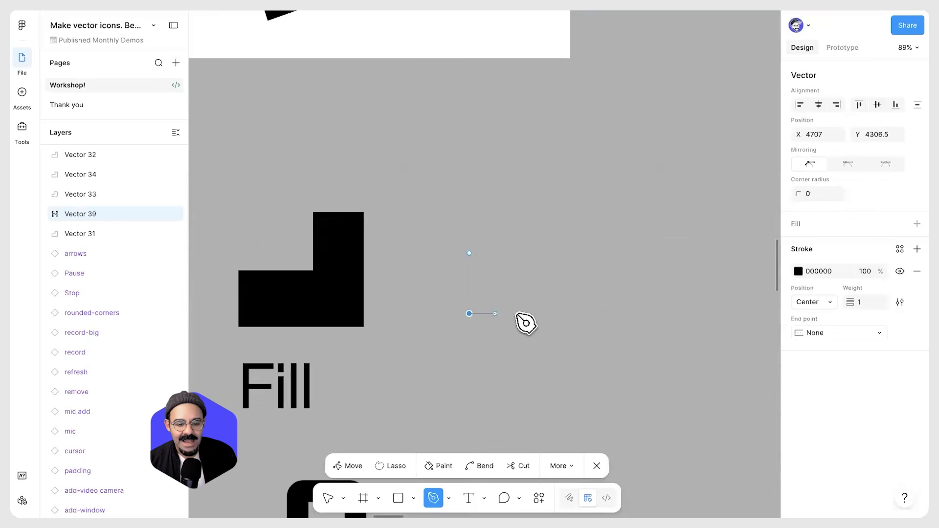
{"action": "left_click", "coordinate": [611, 313]}
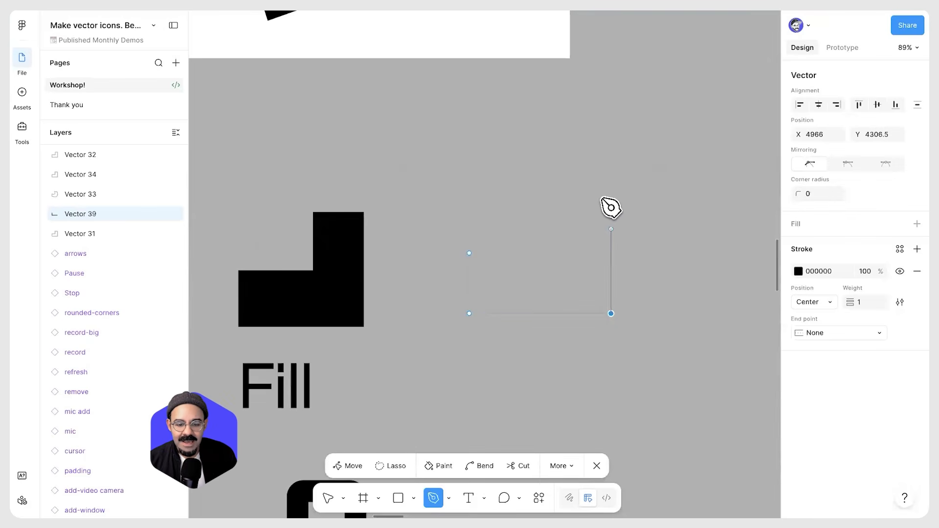
{"action": "left_click", "coordinate": [611, 156]}
{"action": "left_click", "coordinate": [555, 156]}
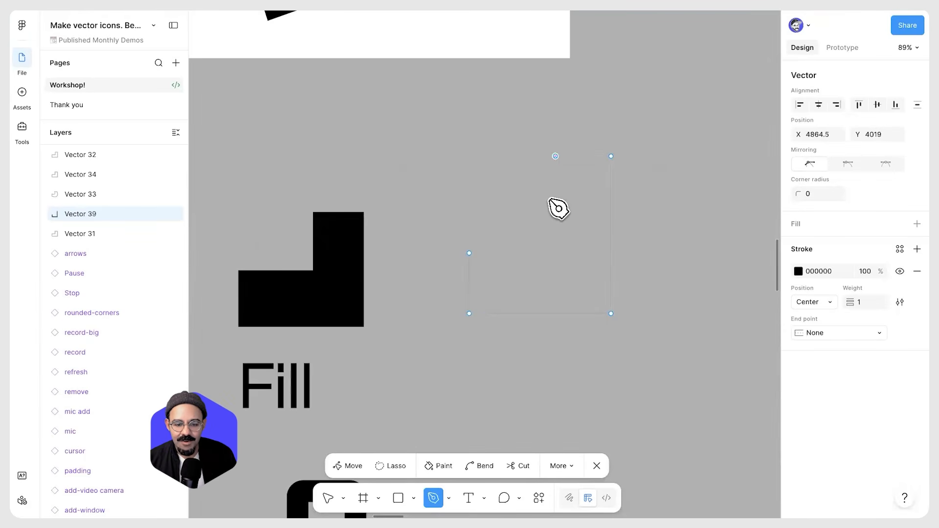
{"action": "left_click", "coordinate": [555, 253]}
{"action": "left_click", "coordinate": [469, 253]}
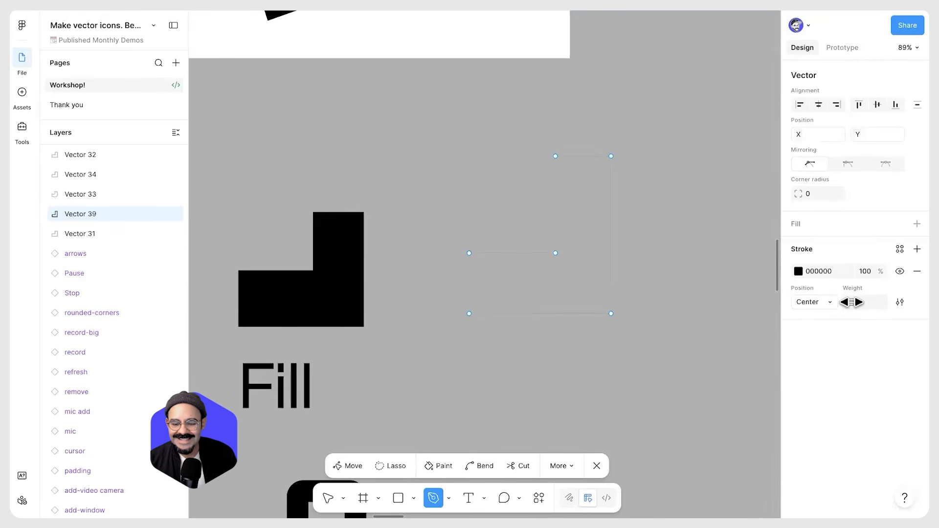
Set the path's stroke weight to 40 and leave the Pen tool
{"action": "left_click_drag", "start_coordinate": [851, 302], "coordinate": [901, 302]}
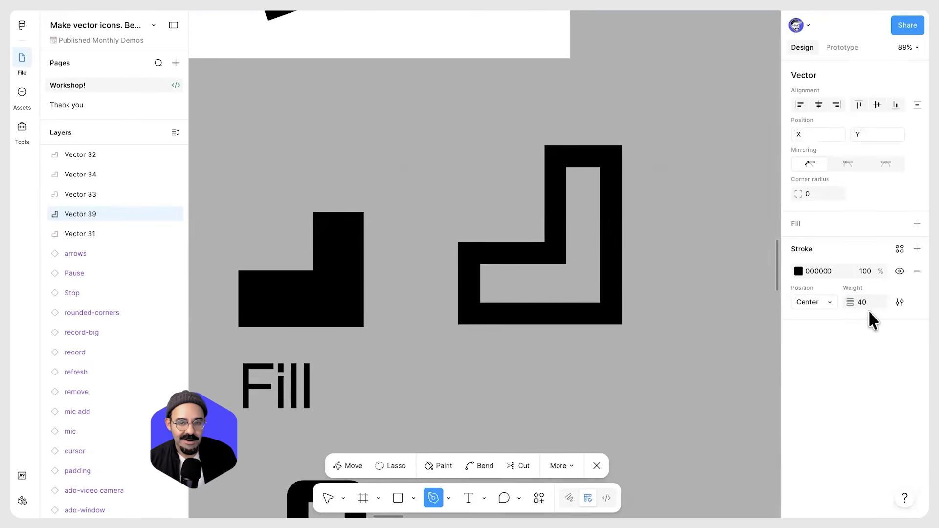
{"action": "left_click", "coordinate": [526, 159]}
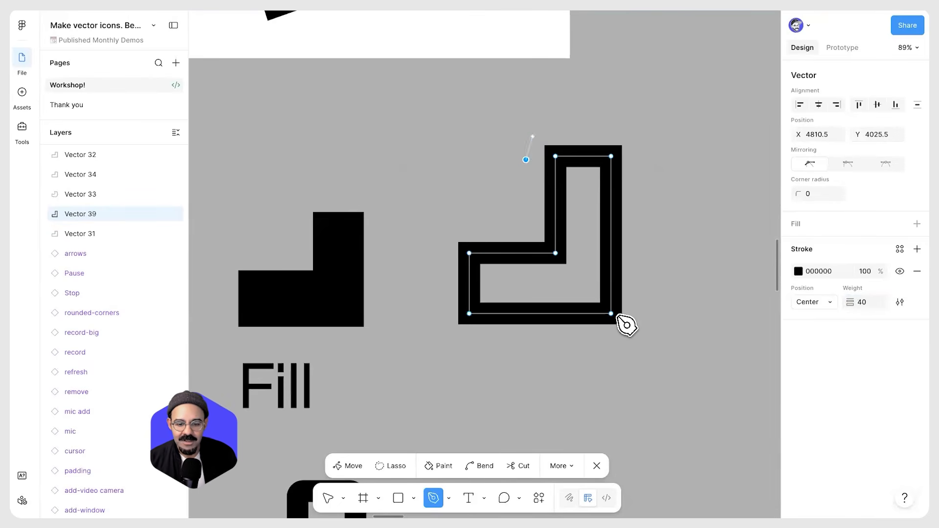
{"action": "key", "text": "ctrl+z"}
{"action": "key", "text": "v"}
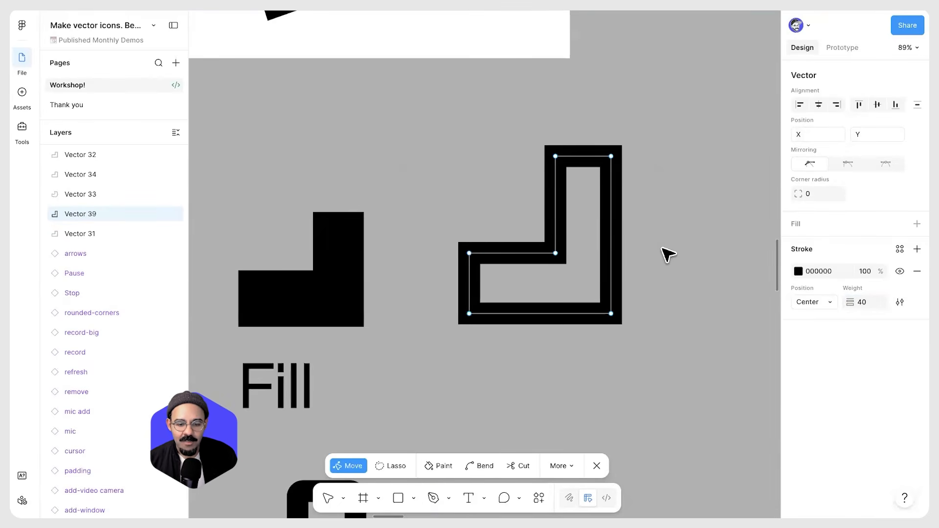
{"action": "key", "text": "Escape"}
{"action": "left_click", "coordinate": [658, 257]}
{"action": "left_click_drag", "start_coordinate": [547, 172], "coordinate": [545, 212]}
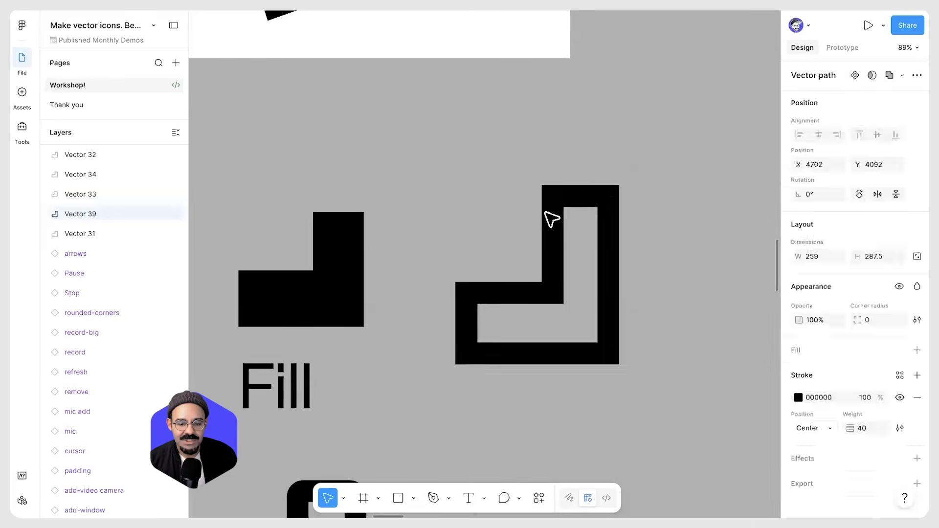
{"action": "key", "text": "ctrl+z"}
Re-enter path editing and set the stroke weight to 39
{"action": "key", "text": "Return"}
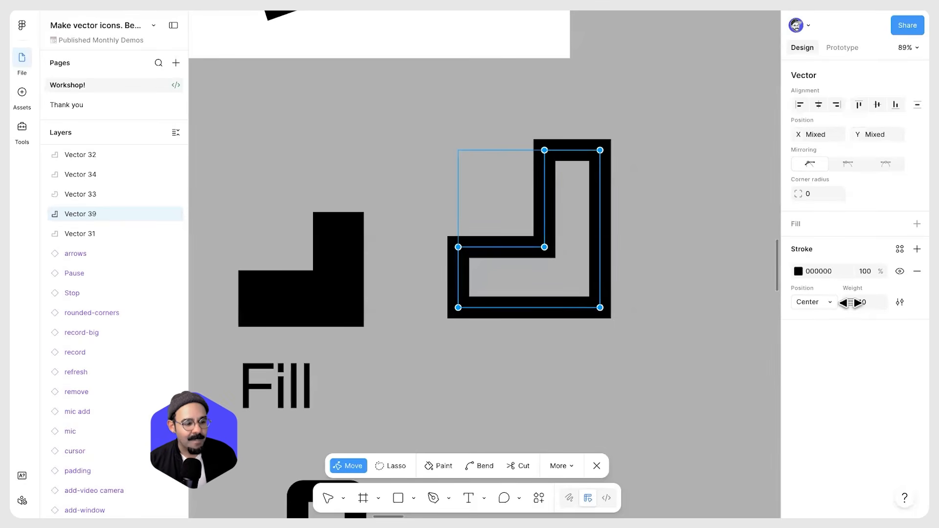
{"action": "mouse_move", "coordinate": [851, 302]}
{"action": "left_mouse_down"}
{"action": "mouse_move", "coordinate": [872, 305]}
{"action": "mouse_move", "coordinate": [832, 305]}
{"action": "mouse_move", "coordinate": [865, 305]}
{"action": "mouse_move", "coordinate": [849, 304]}
{"action": "left_mouse_up"}
{"action": "left_click", "coordinate": [544, 247]}
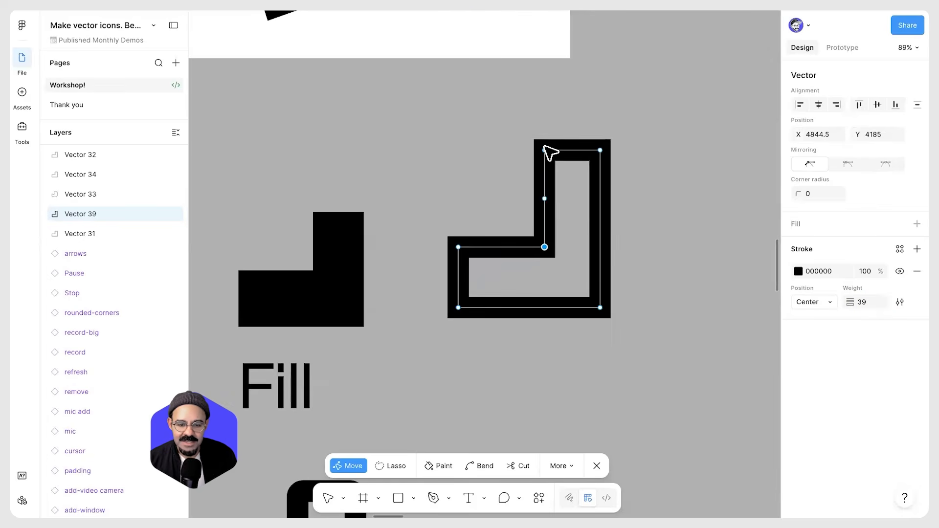
Try the Inside and Outside stroke positions, then return the stroke position to Center
{"action": "left_click", "coordinate": [829, 301]}
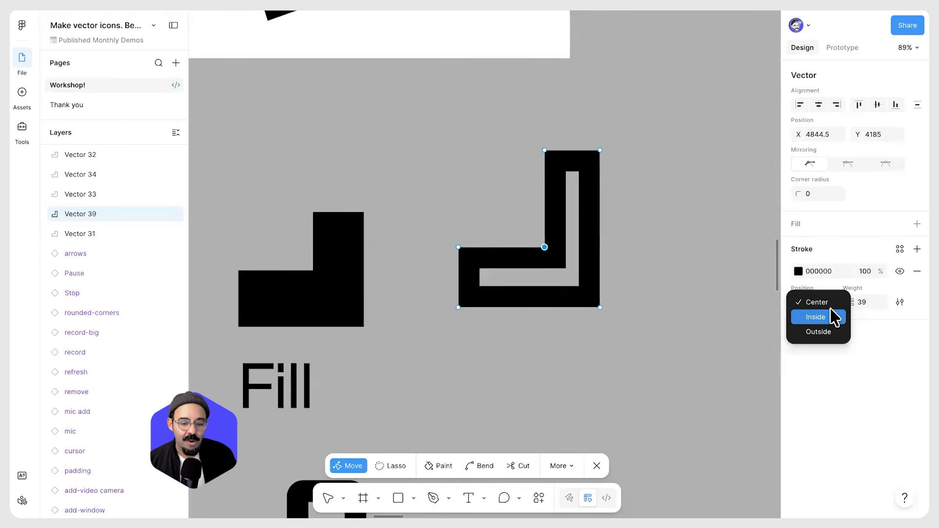
{"action": "left_click", "coordinate": [830, 318]}
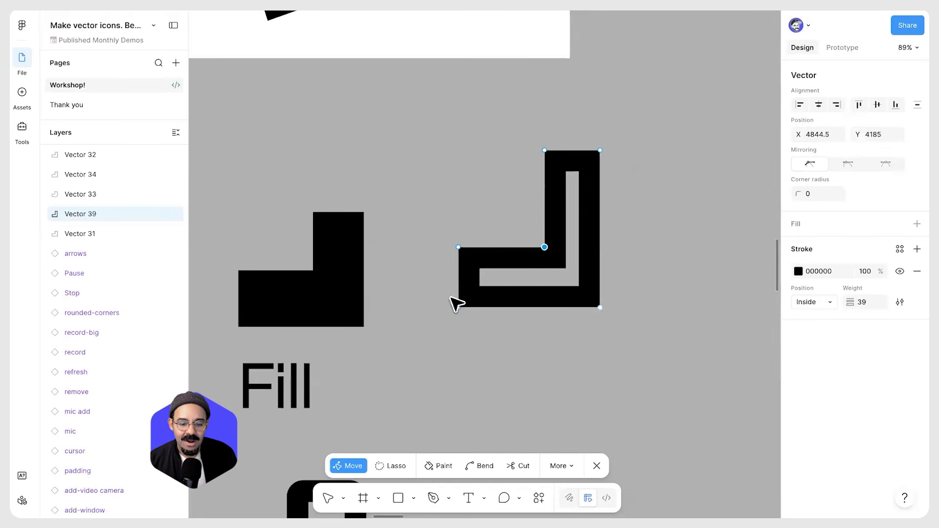
{"action": "left_click", "coordinate": [826, 305]}
{"action": "left_click", "coordinate": [819, 317]}
{"action": "left_click", "coordinate": [544, 240]}
{"action": "left_click", "coordinate": [802, 297]}
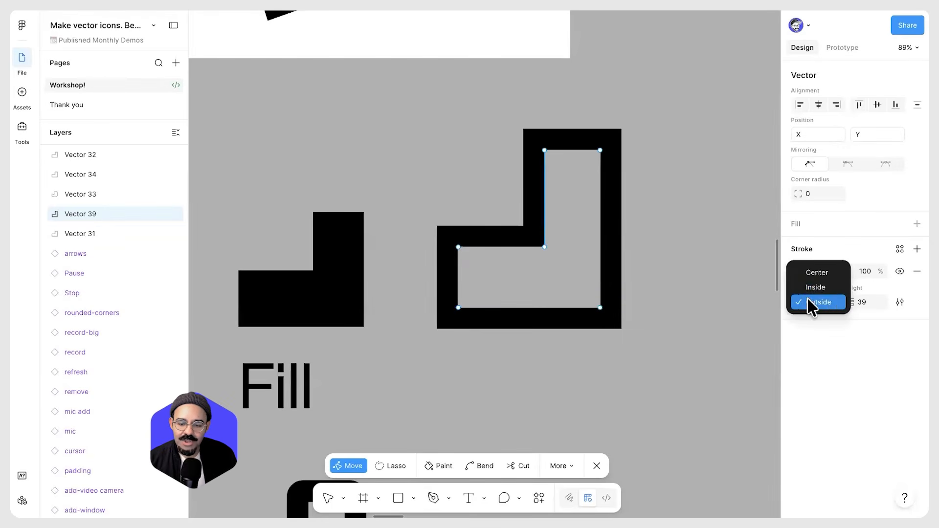
{"action": "left_click", "coordinate": [812, 276]}
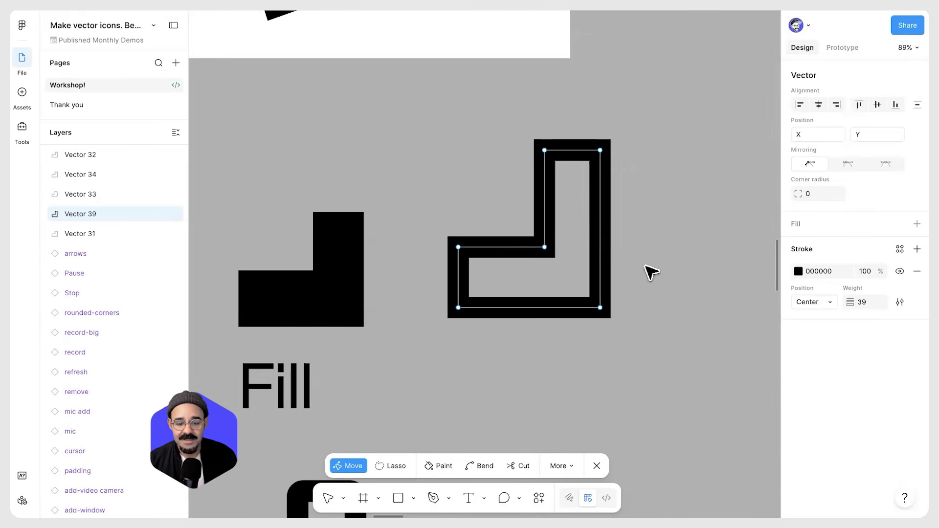
Exit path editing, add a default fill to the path, and undo the fill
{"action": "key", "text": "Escape"}
{"action": "key", "text": "Escape"}
{"action": "left_click_drag", "start_coordinate": [548, 259], "coordinate": [551, 270]}
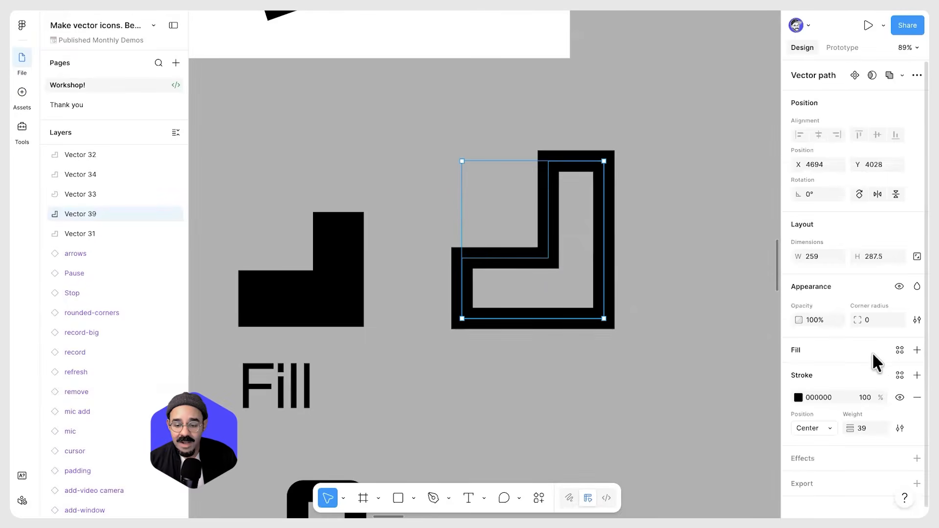
{"action": "left_click", "coordinate": [902, 352]}
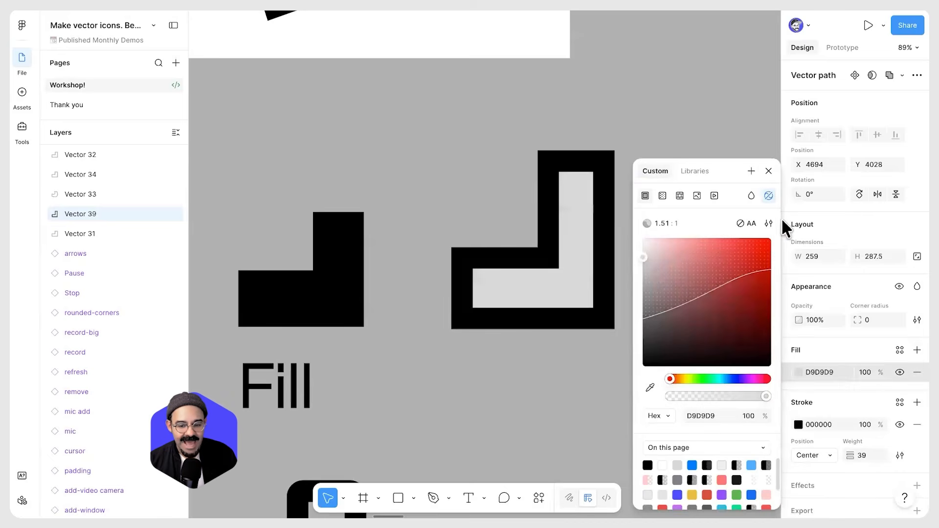
{"action": "left_click", "coordinate": [767, 171]}
{"action": "key", "text": "ctrl+z"}
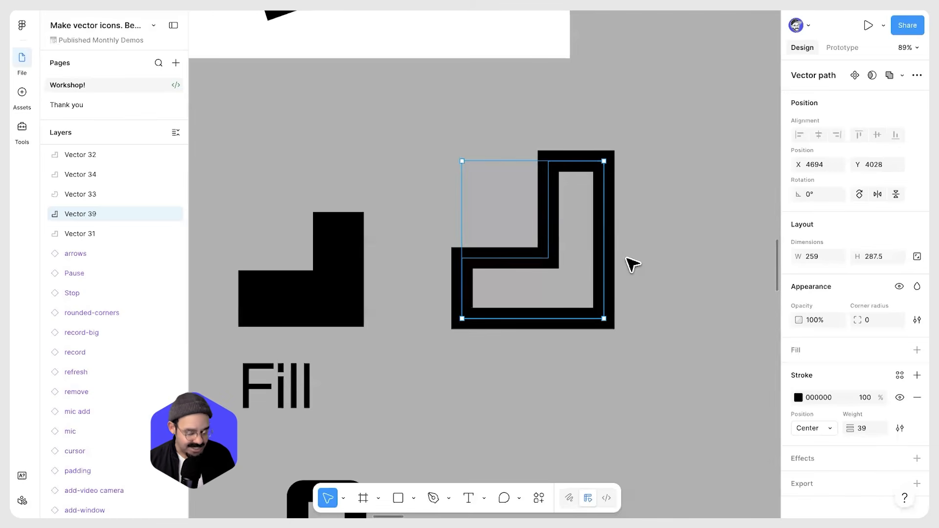
Swap the path's fill and stroke repeatedly to compare its filled and outline versions
{"action": "key", "text": "shift+x"}
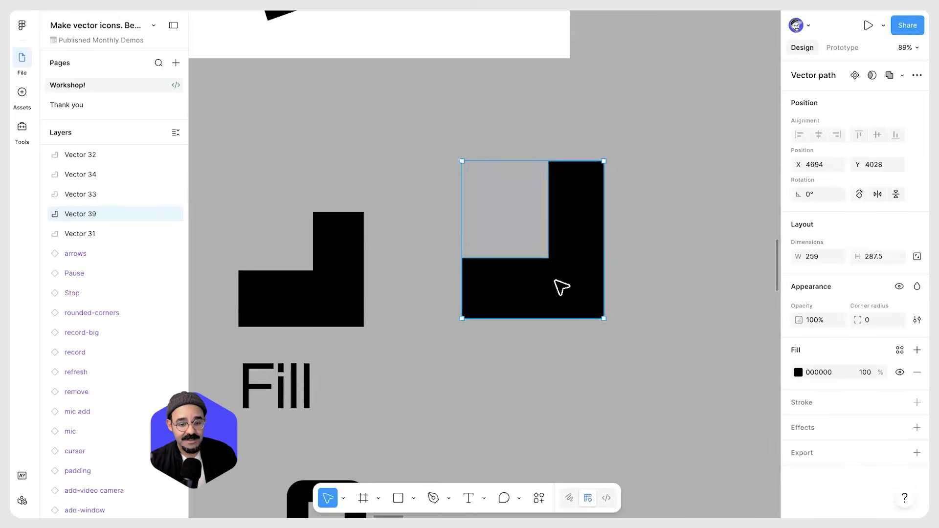
{"action": "key", "text": "shift+x"}
{"action": "key", "text": "shift+x"}
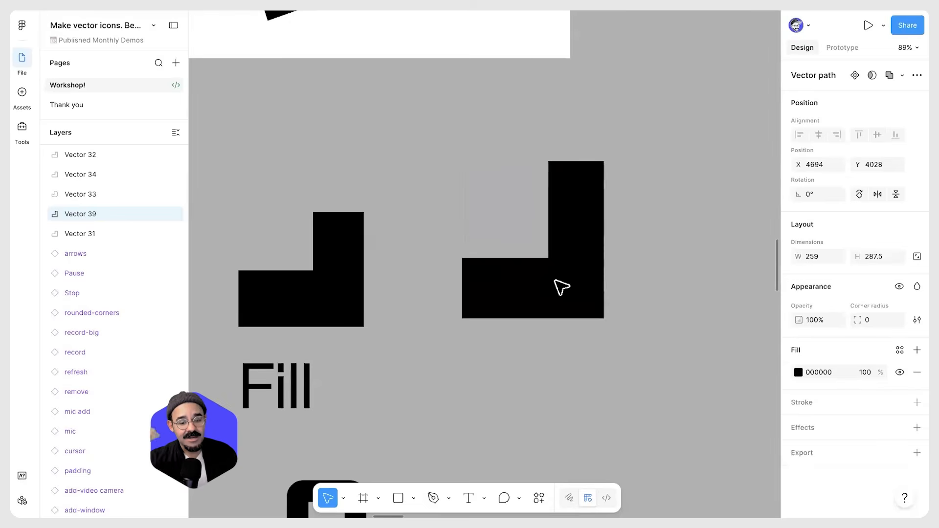
{"action": "key", "text": "shift+x"}
{"action": "key", "text": "shift+x"}
{"action": "key", "text": "shift+x"}
{"action": "key", "text": "shift+x"}
{"action": "key", "text": "shift+x"}
{"action": "key", "text": "shift+x"}
{"action": "key", "text": "shift+x"}
{"action": "key", "text": "shift+x"}
{"action": "key", "text": "shift+x"}
{"action": "key", "text": "shift+x"}
{"action": "key", "text": "shift+x"}
{"action": "key", "text": "shift+x"}
{"action": "key", "text": "shift+x"}
{"action": "key", "text": "shift+x"}
{"action": "key", "text": "shift+x"}
{"action": "key", "text": "shift+x"}
{"action": "key", "text": "shift+x"}
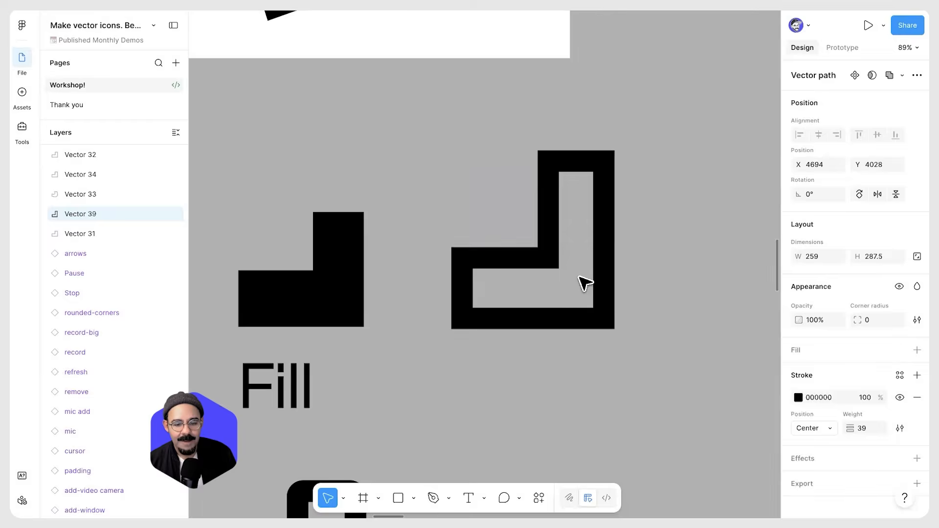
Delete the newly drawn L-shaped path
{"action": "scroll", "coordinate": [591, 316], "scroll_direction": "down", "scroll_amount": 5}
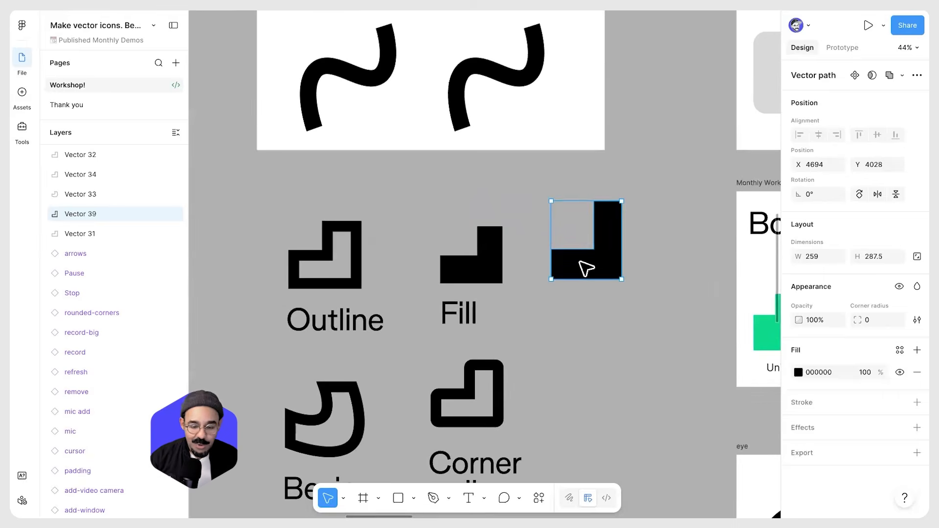
{"action": "key", "text": "Delete"}
{"action": "scroll", "coordinate": [593, 233], "scroll_direction": "down", "scroll_amount": 3}
{"action": "scroll", "coordinate": [593, 232], "scroll_direction": "left", "scroll_amount": 2}
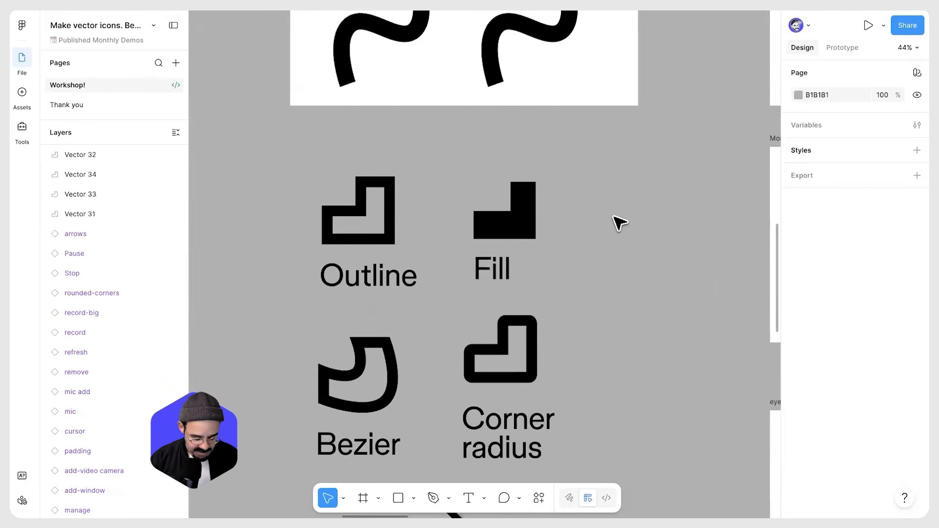
{"action": "key", "text": "super+k"}
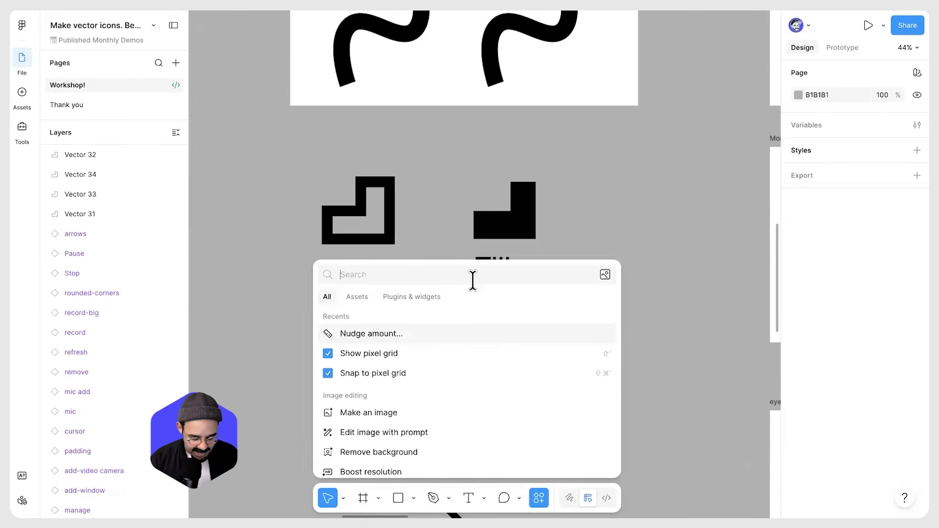
{"action": "type", "text": "keybo"}
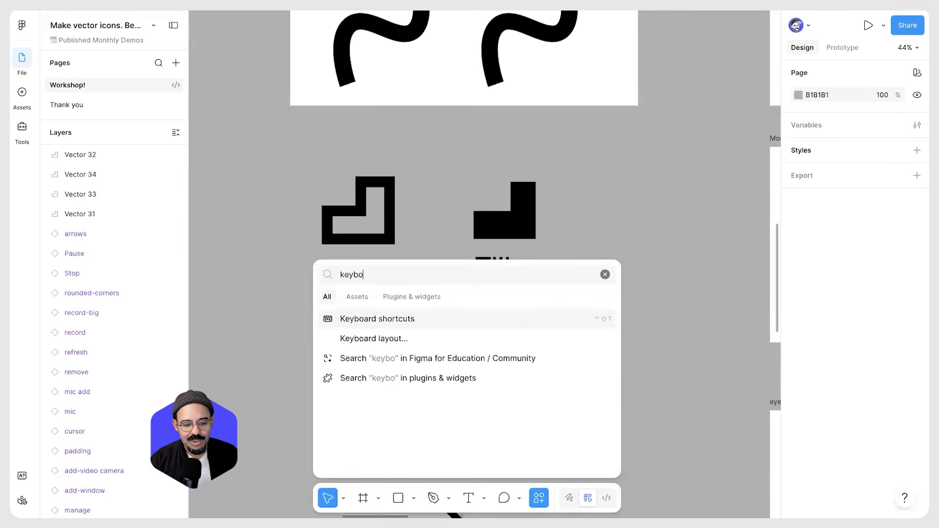
{"action": "key", "text": "Escape"}
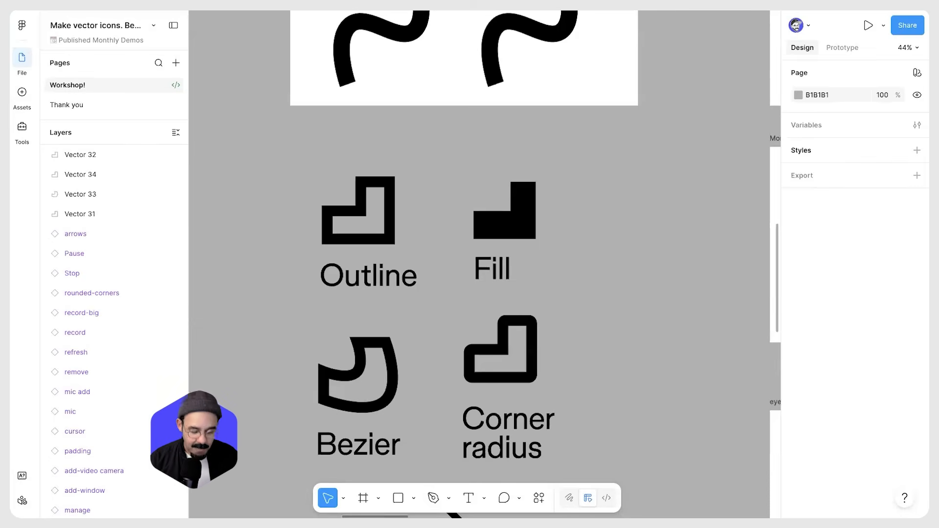
Open the Keyboard shortcuts panel through the actions search with "keyb"
{"action": "key", "text": "super+k"}
{"action": "type", "text": "keyb"}
{"action": "key", "text": "Return"}
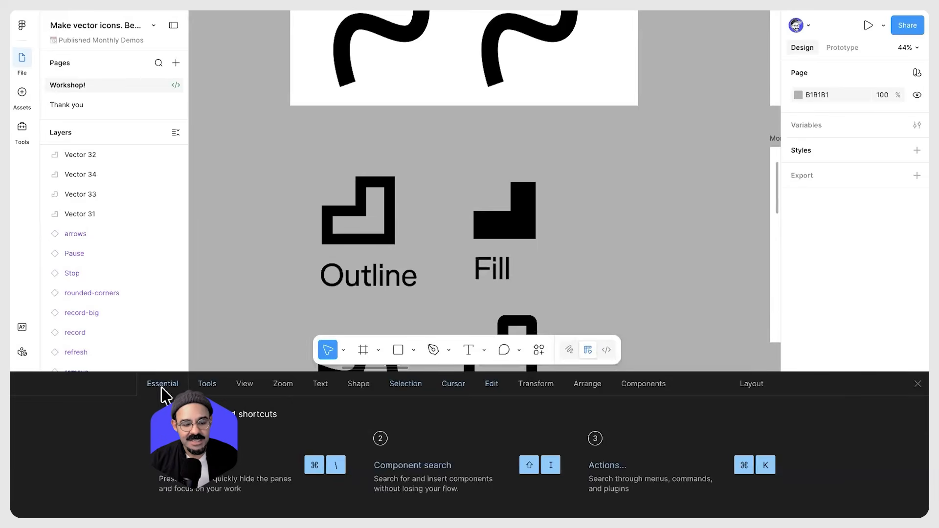
Browse the keyboard shortcut categories, finishing on the Shape shortcuts
{"action": "left_click", "coordinate": [215, 385]}
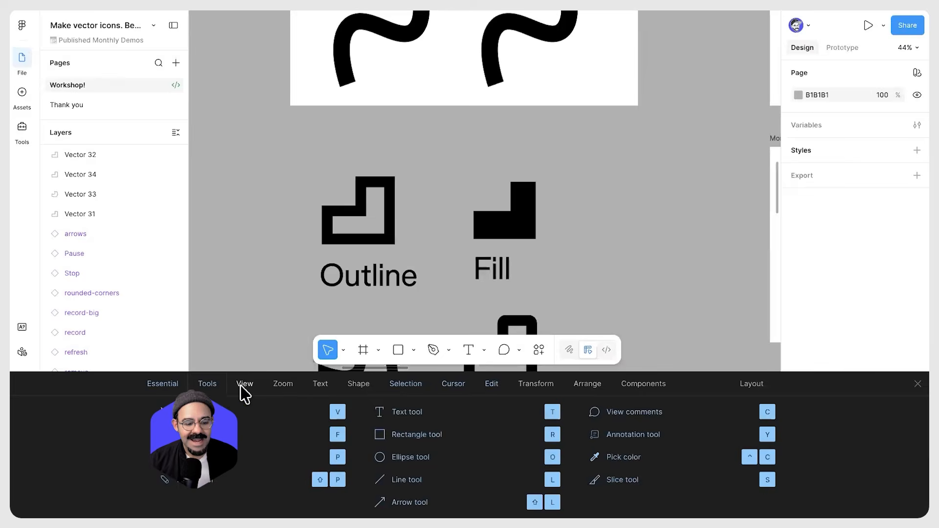
{"action": "left_click", "coordinate": [243, 387]}
{"action": "left_click", "coordinate": [281, 386]}
{"action": "left_click", "coordinate": [320, 387]}
{"action": "left_click", "coordinate": [361, 388]}
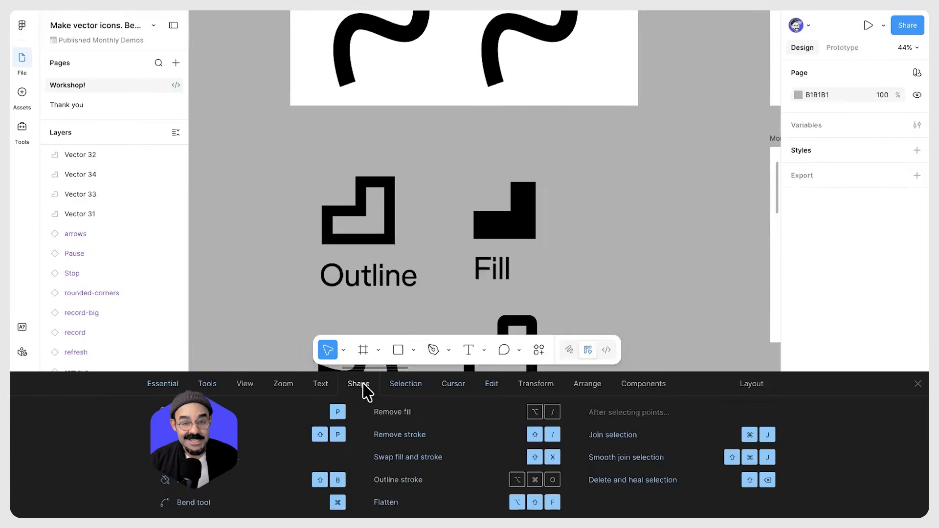
{"action": "left_click", "coordinate": [406, 387]}
{"action": "left_click", "coordinate": [463, 389]}
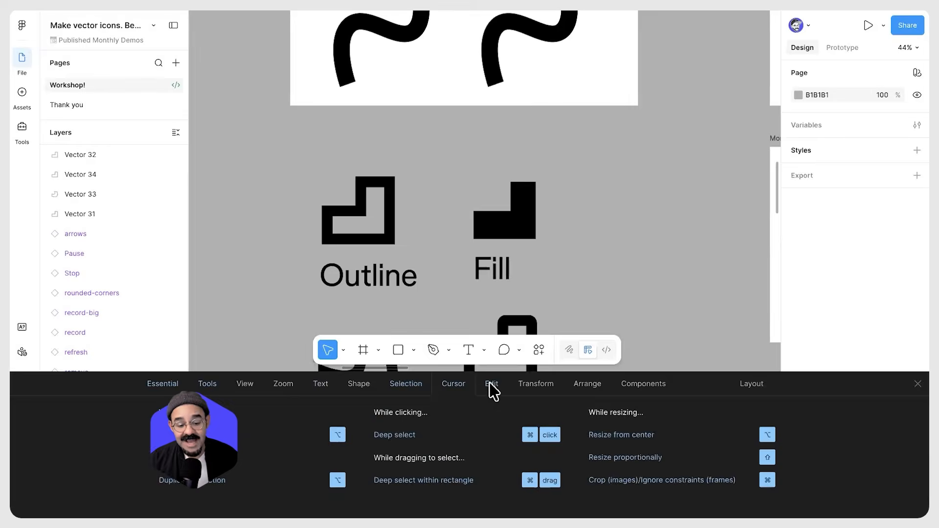
{"action": "left_click", "coordinate": [489, 389]}
{"action": "left_click", "coordinate": [532, 390]}
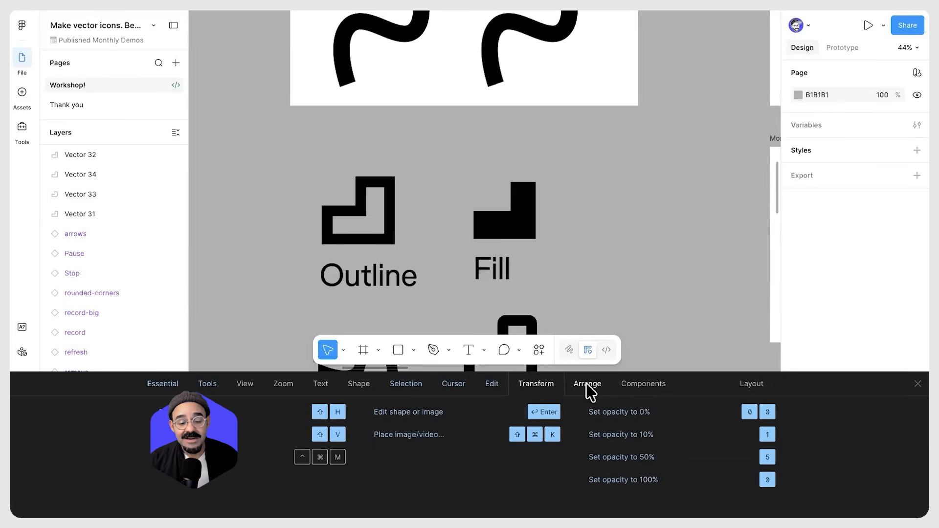
{"action": "left_click", "coordinate": [589, 389]}
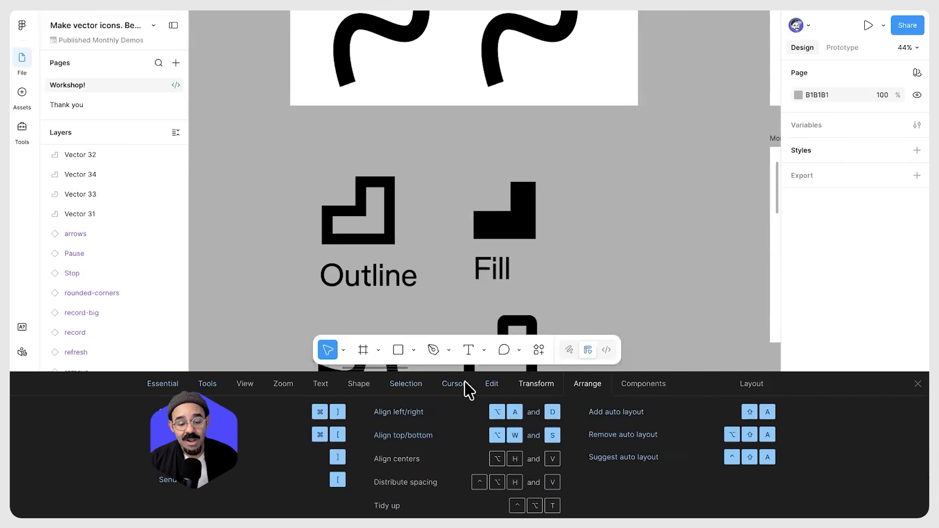
{"action": "left_click", "coordinate": [455, 390]}
{"action": "left_click", "coordinate": [393, 385]}
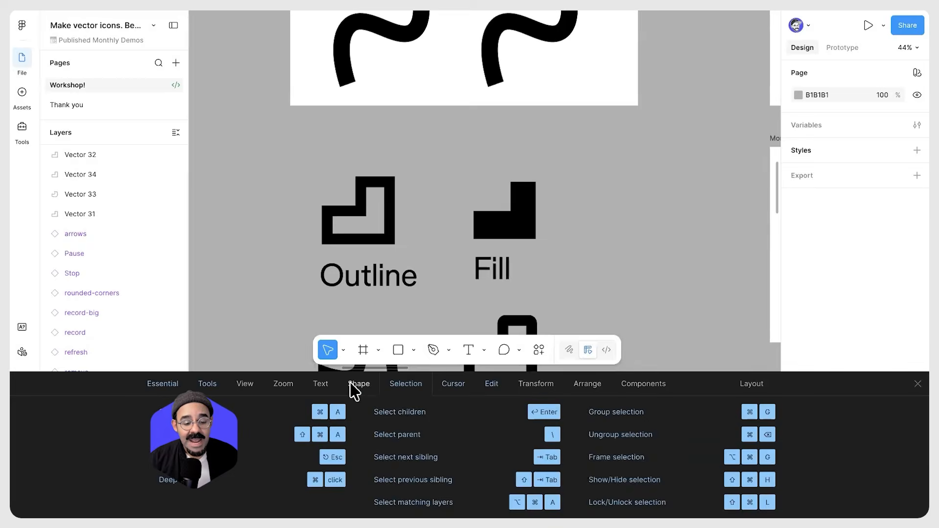
{"action": "left_click", "coordinate": [357, 386]}
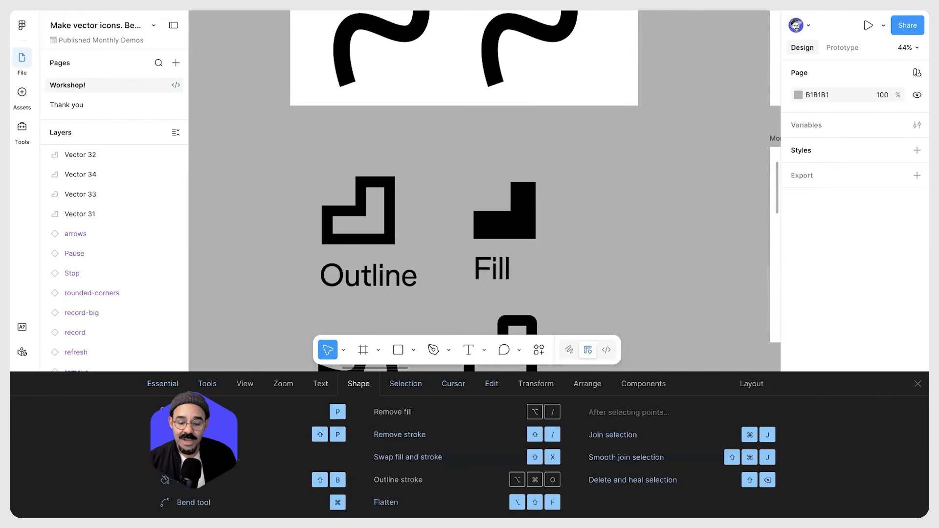
Draw a three-point open path with the Pen tool and set its stroke weight to 65
{"action": "left_click", "coordinate": [918, 384]}
{"action": "scroll", "coordinate": [623, 321], "scroll_direction": "right", "scroll_amount": 3}
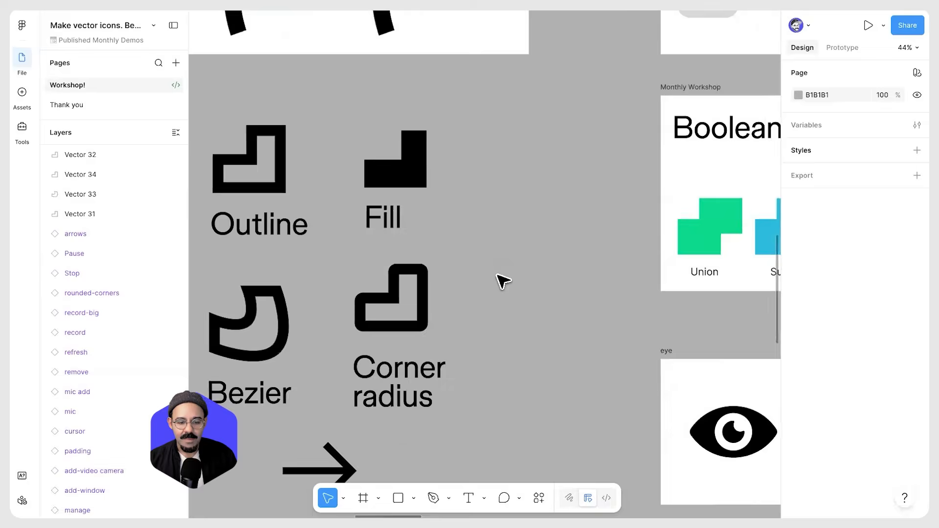
{"action": "scroll", "coordinate": [503, 279], "scroll_direction": "up", "scroll_amount": 4}
{"action": "scroll", "coordinate": [440, 263], "scroll_direction": "up", "scroll_amount": 3}
{"action": "scroll", "coordinate": [441, 263], "scroll_direction": "left", "scroll_amount": 2}
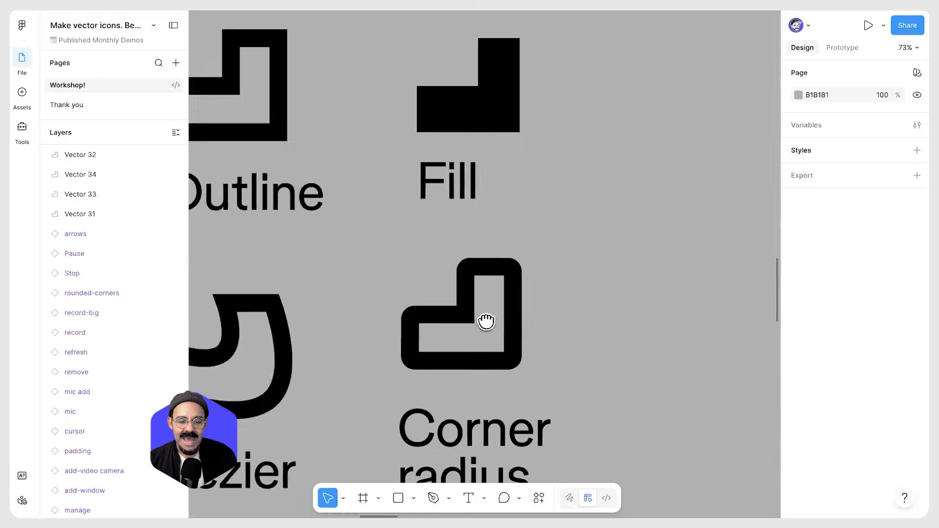
{"action": "scroll", "coordinate": [518, 301], "scroll_direction": "up", "scroll_amount": 3}
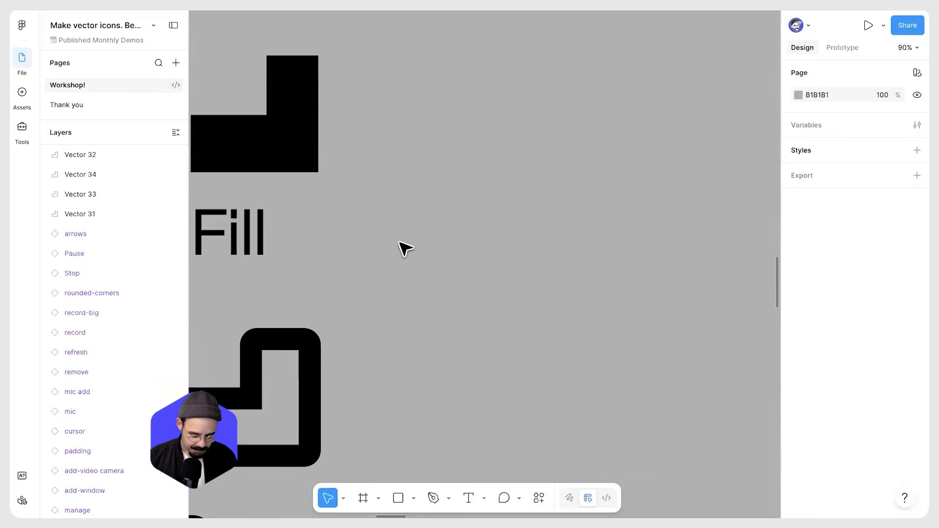
{"action": "key", "text": "p"}
{"action": "left_click", "coordinate": [394, 256]}
{"action": "left_click", "coordinate": [455, 172]}
{"action": "left_click", "coordinate": [543, 232]}
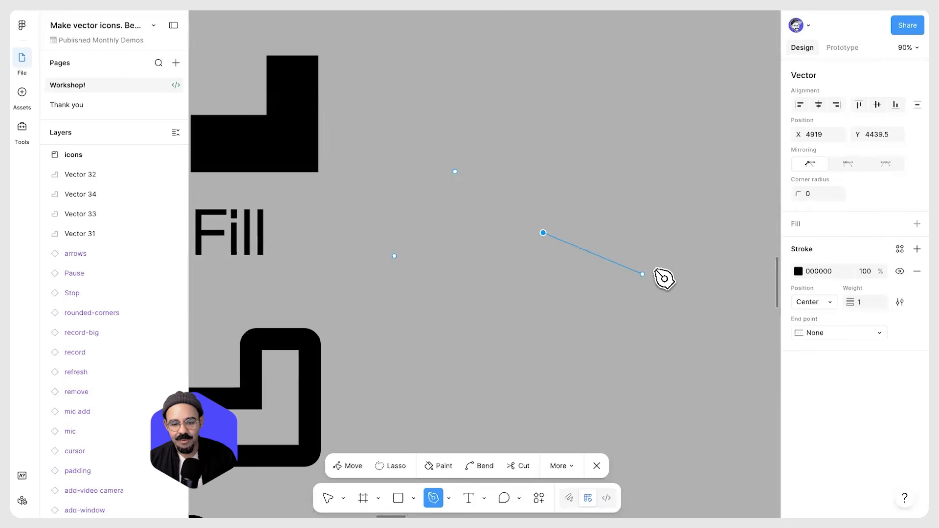
{"action": "left_click_drag", "start_coordinate": [853, 302], "coordinate": [884, 302]}
{"action": "key", "text": "space"}
{"action": "left_click_drag", "start_coordinate": [569, 268], "coordinate": [531, 265]}
Draw a second three-point open path shaped like a check mark beside the first
{"action": "left_click", "coordinate": [544, 253]}
{"action": "left_click", "coordinate": [605, 297]}
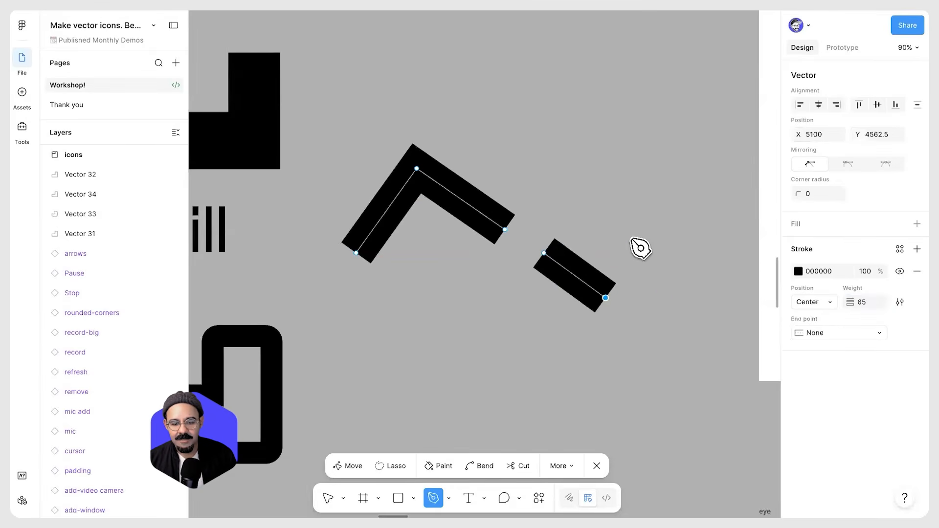
{"action": "left_click", "coordinate": [649, 210]}
{"action": "key", "text": "Escape"}
{"action": "key", "text": "ctrl+a"}
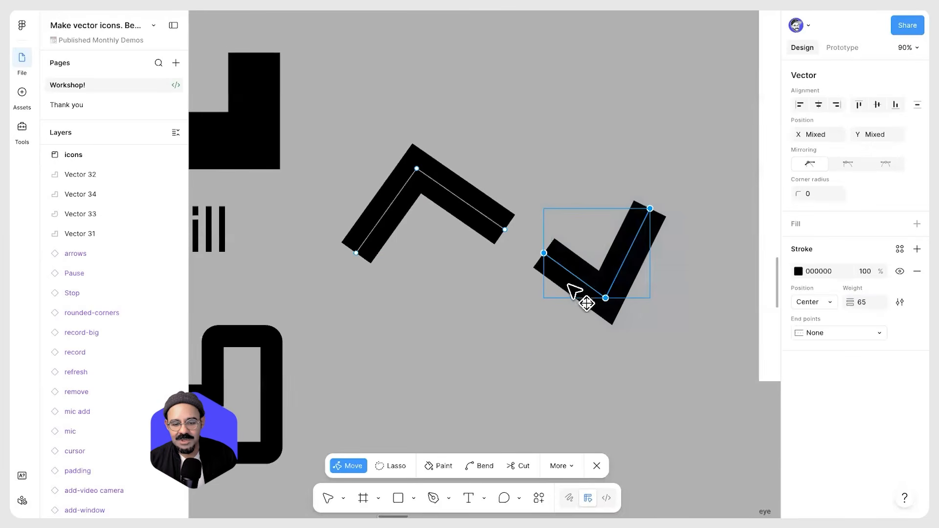
{"action": "left_click_drag", "start_coordinate": [573, 275], "coordinate": [595, 288]}
{"action": "key", "text": "ctrl+z"}
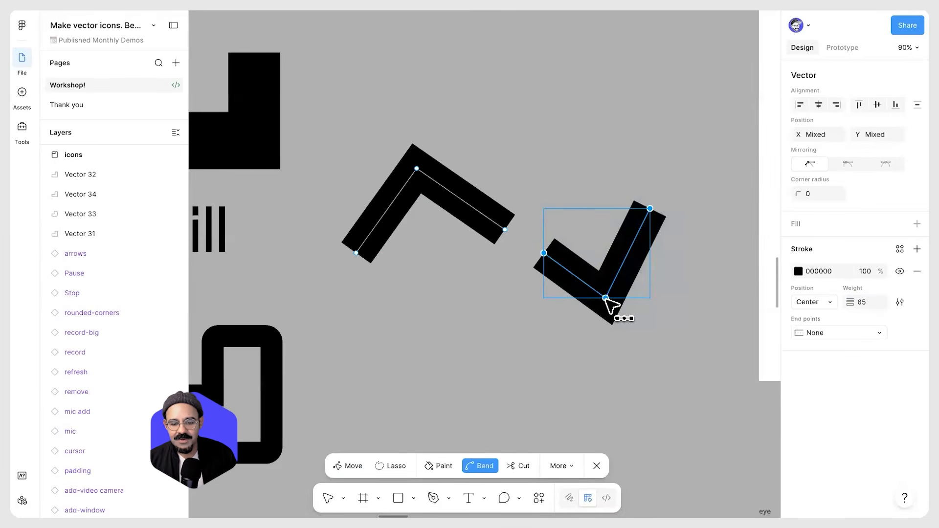
Bend the check mark's three points into a smooth hook curve
{"action": "left_click", "coordinate": [605, 298]}
{"action": "left_click", "coordinate": [544, 253]}
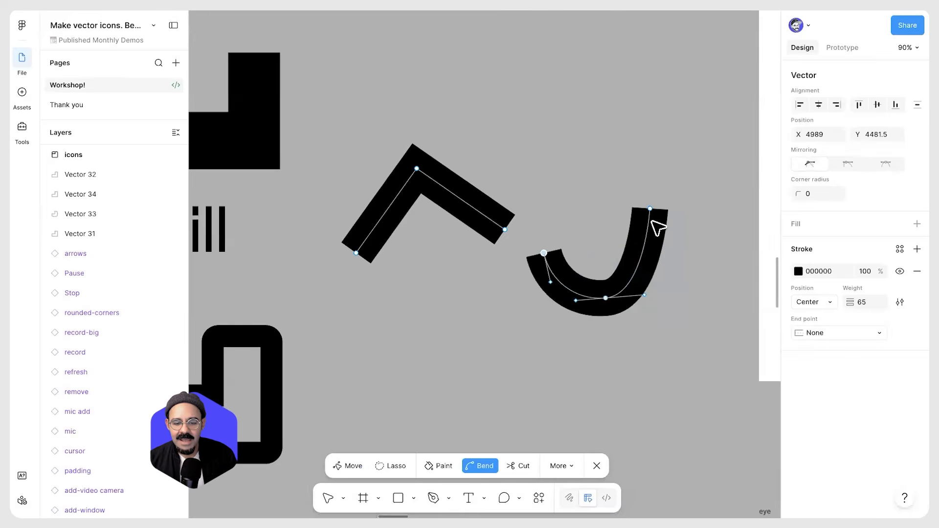
{"action": "left_click", "coordinate": [650, 209], "text": "ctrl"}
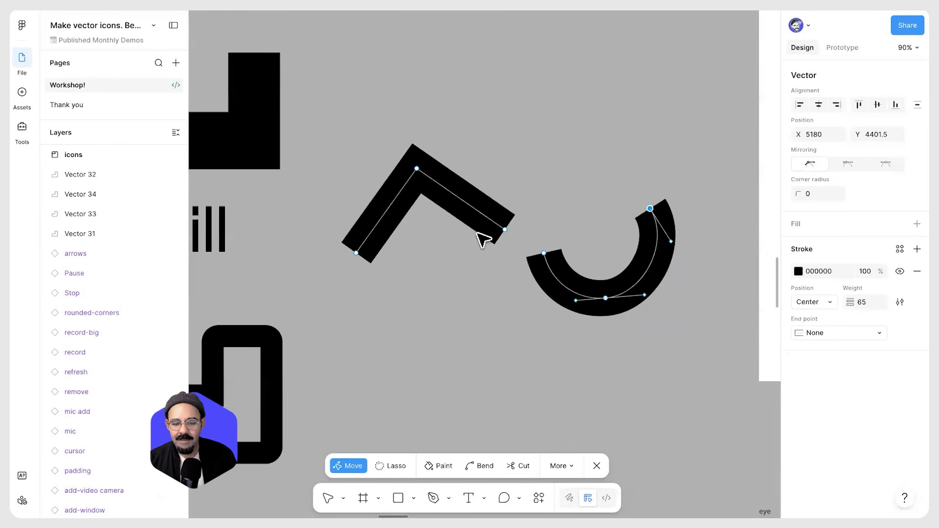
Bend the first path's three points into a rounded arch
{"action": "left_click", "coordinate": [416, 168], "text": "ctrl"}
{"action": "left_click", "coordinate": [357, 253], "text": "ctrl"}
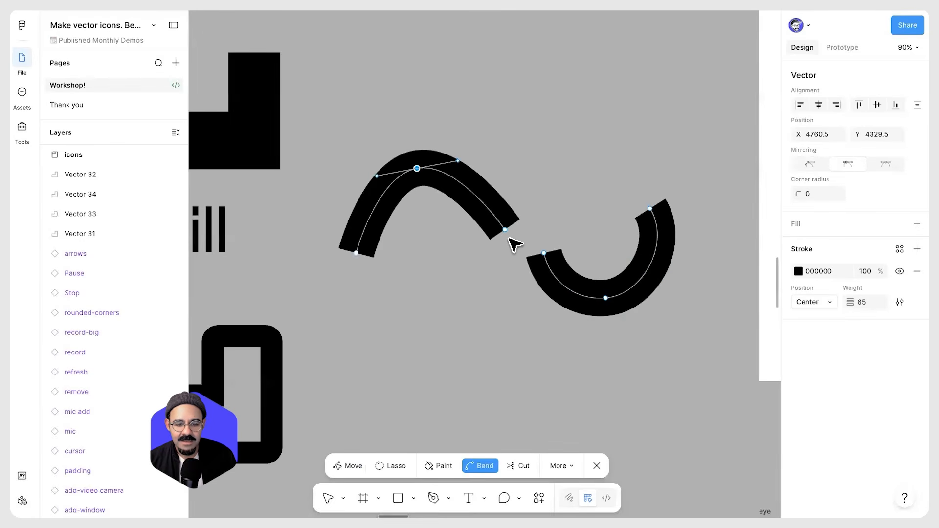
{"action": "left_click", "coordinate": [505, 228], "text": "ctrl"}
Select the hook curve and reposition it lower, next to the arch's right end
{"action": "left_click_drag", "start_coordinate": [677, 166], "coordinate": [525, 335]}
{"action": "left_click_drag", "start_coordinate": [593, 258], "coordinate": [583, 337]}
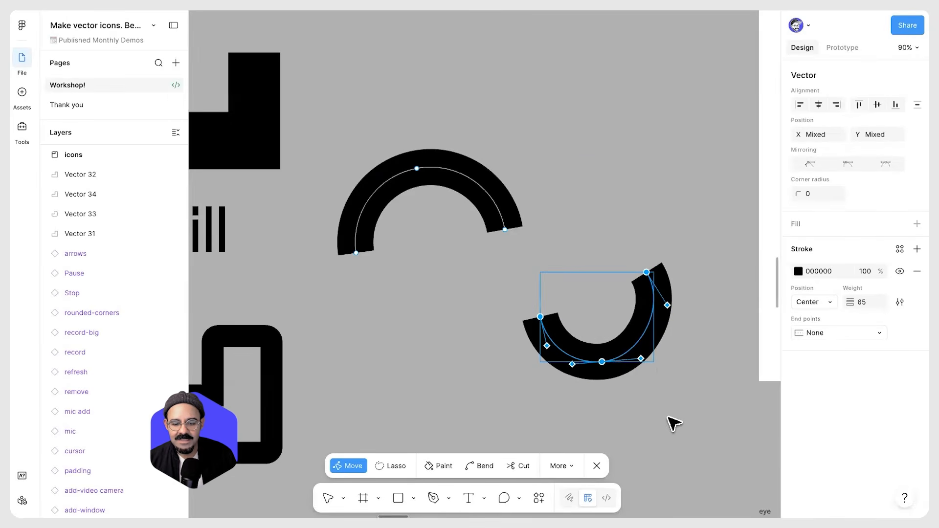
{"action": "left_click_drag", "start_coordinate": [658, 365], "coordinate": [631, 409]}
{"action": "key", "text": "ctrl+z"}
{"action": "left_click_drag", "start_coordinate": [654, 365], "coordinate": [668, 384]}
{"action": "left_click", "coordinate": [593, 331]}
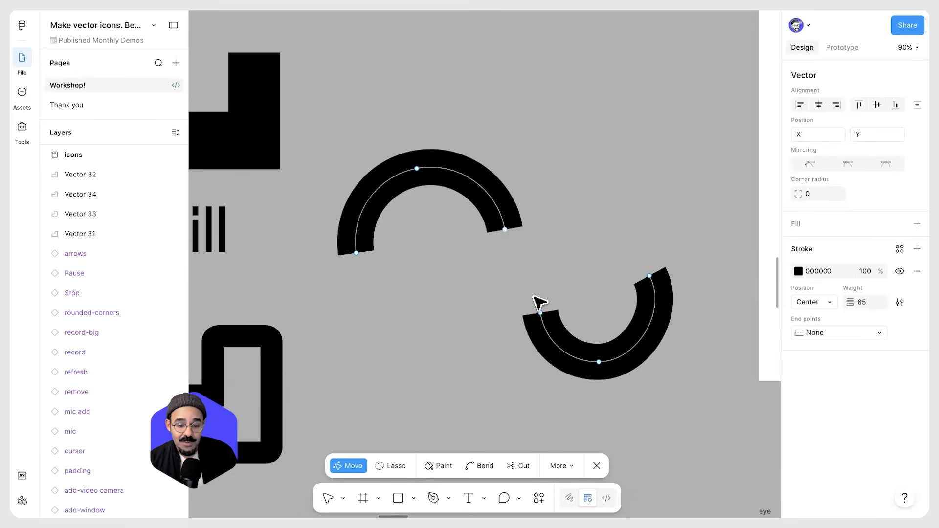
Select the arch's and hook's facing endpoints and join them, then undo the join
{"action": "left_click_drag", "start_coordinate": [473, 226], "coordinate": [569, 336]}
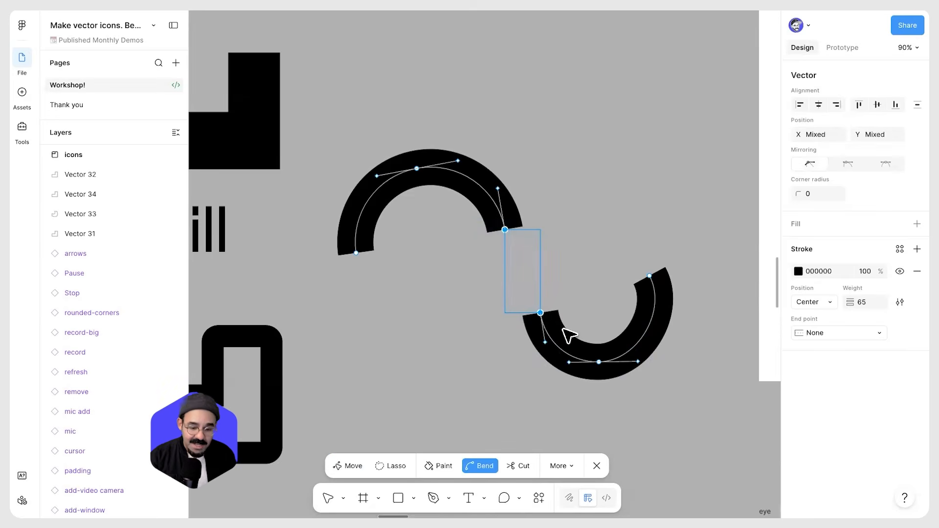
{"action": "key", "text": "ctrl+j"}
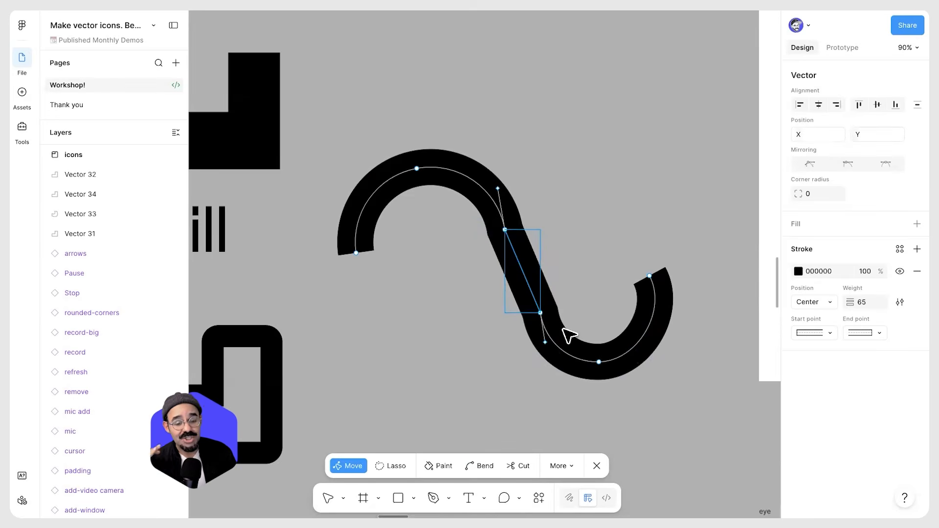
{"action": "key", "text": "ctrl+z"}
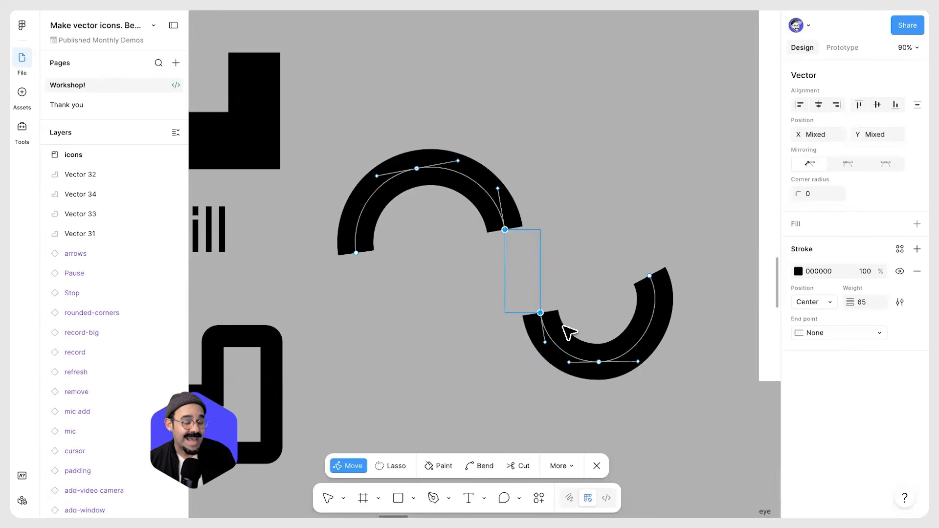
Select the hook curve and move it slightly to the right
{"action": "left_click", "coordinate": [587, 296]}
{"action": "left_click_drag", "start_coordinate": [690, 405], "coordinate": [517, 272]}
{"action": "left_click_drag", "start_coordinate": [635, 350], "coordinate": [667, 357]}
Try joining and smooth-joining the facing endpoints, undoing each attempt
{"action": "left_click_drag", "start_coordinate": [439, 219], "coordinate": [632, 334]}
{"action": "key", "text": "ctrl+j"}
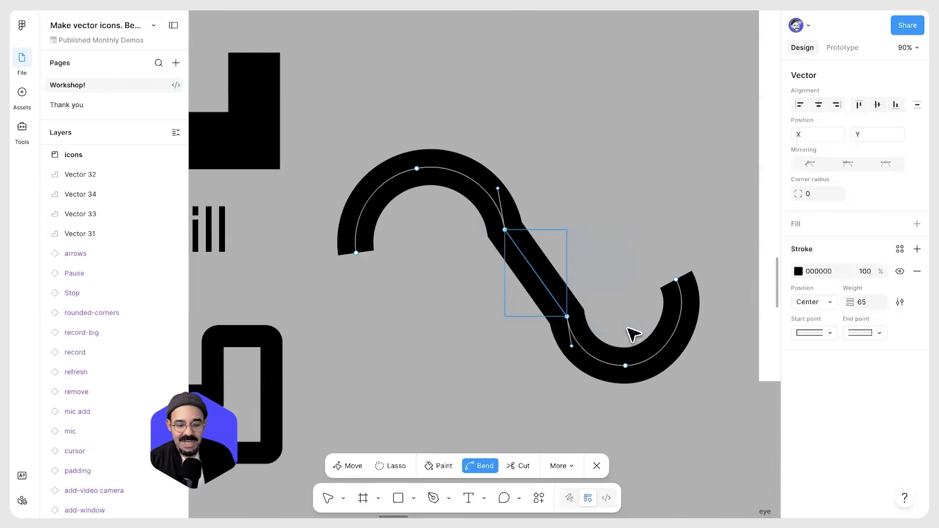
{"action": "key", "text": "ctrl+z"}
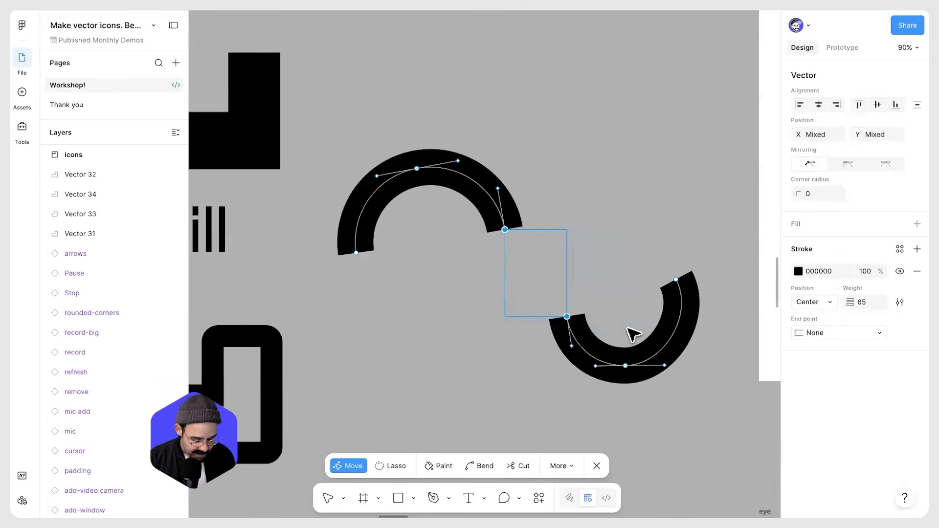
{"action": "key", "text": "ctrl+j"}
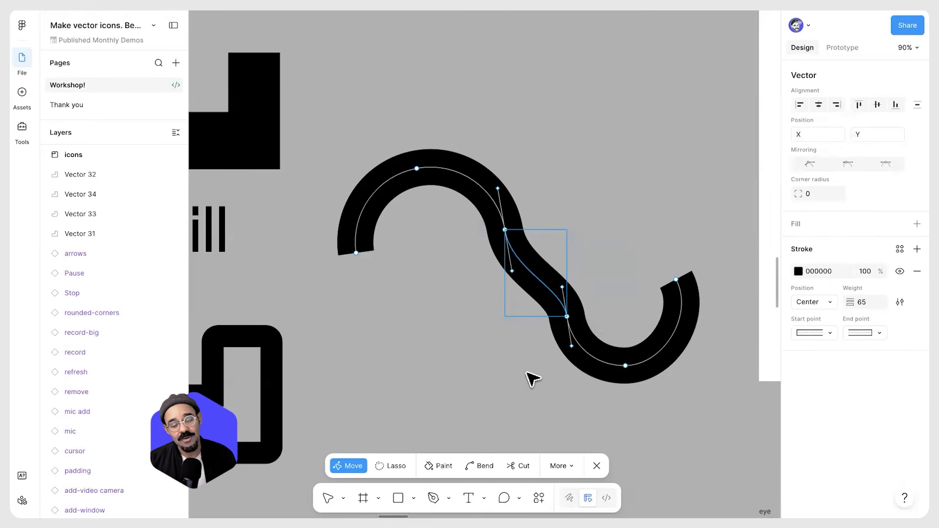
{"action": "key", "text": "ctrl+z"}
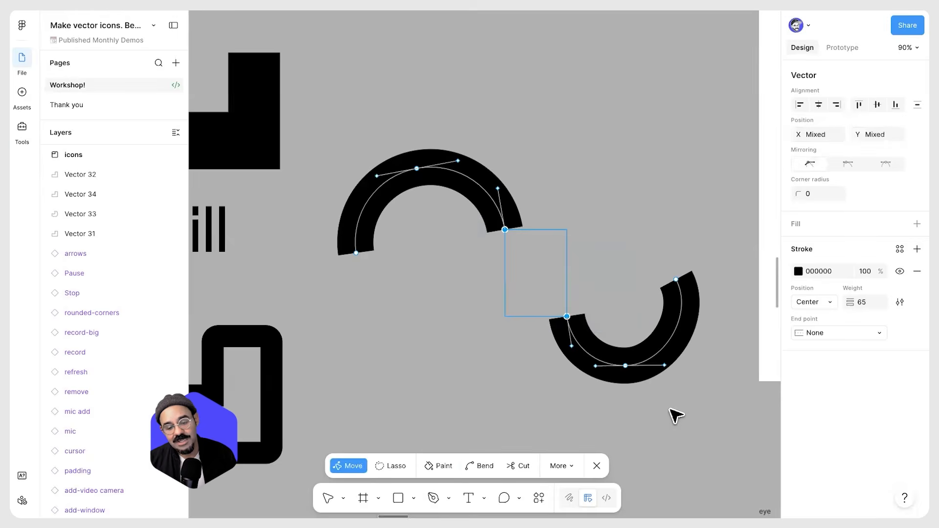
Rotate the hook curve upright so it opens toward the arch like a D
{"action": "key", "text": "Escape"}
{"action": "key", "text": "Escape"}
{"action": "key", "text": "Return"}
{"action": "left_click_drag", "start_coordinate": [716, 239], "coordinate": [532, 410]}
{"action": "left_click_drag", "start_coordinate": [685, 363], "coordinate": [665, 283]}
{"action": "left_click_drag", "start_coordinate": [614, 314], "coordinate": [645, 257]}
Select the facing endpoints, join them, undo the join and leave path editing
{"action": "left_click", "coordinate": [536, 254]}
{"action": "left_click", "coordinate": [505, 229]}
{"action": "left_click_drag", "start_coordinate": [598, 289], "coordinate": [658, 369]}
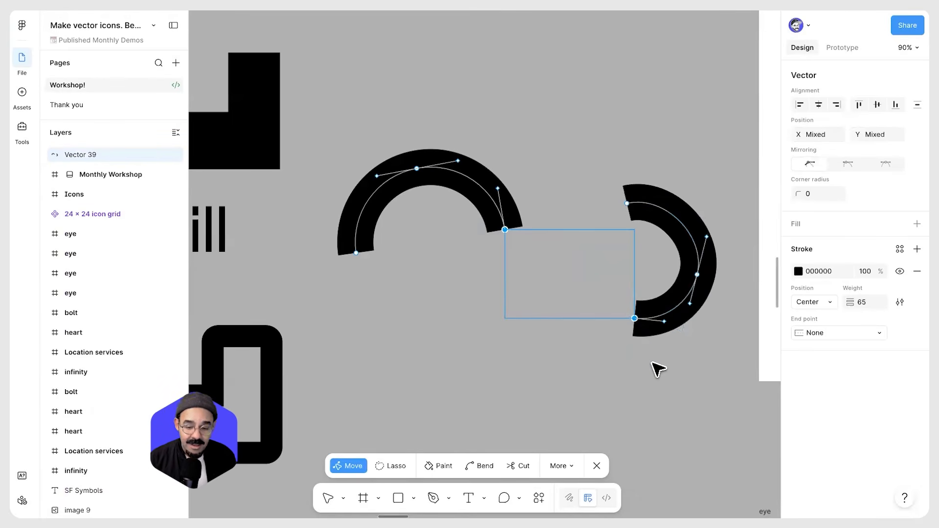
{"action": "key", "text": "ctrl"}
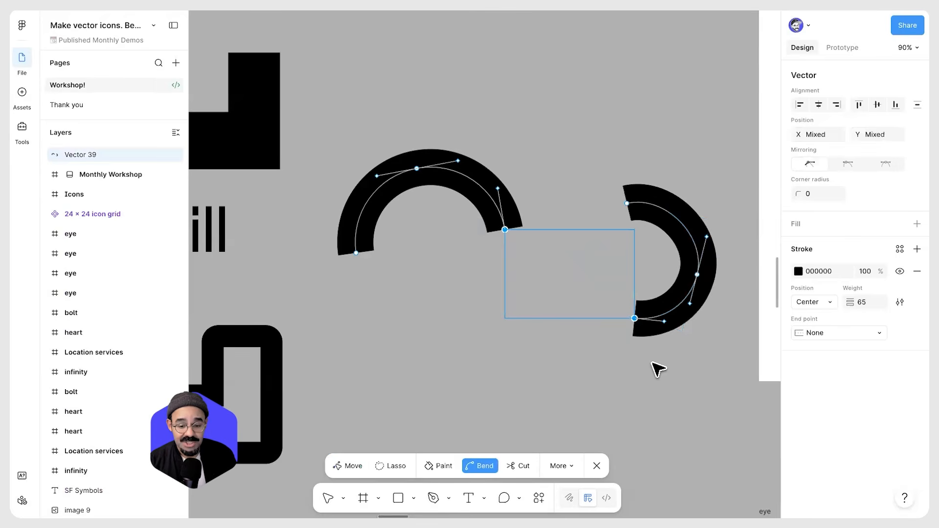
{"action": "key", "text": "ctrl+j"}
{"action": "key", "text": "ctrl+z"}
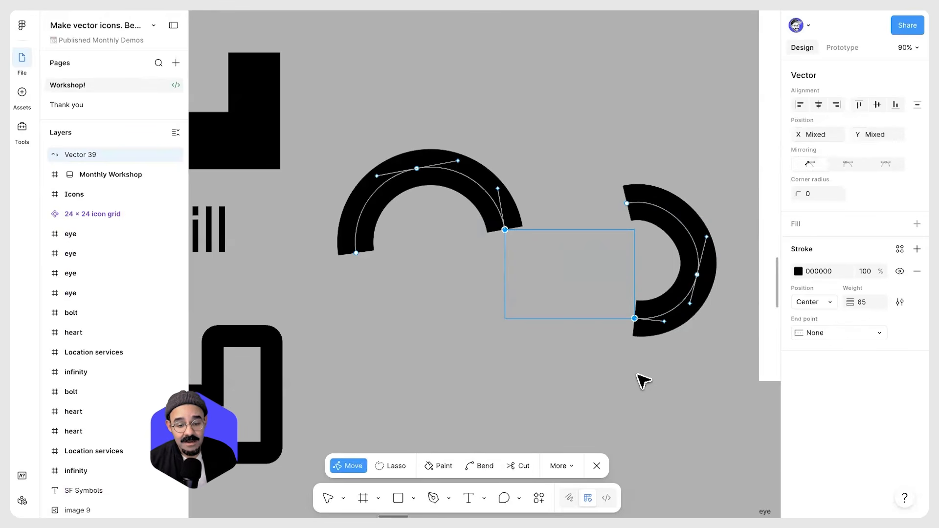
{"action": "key", "text": "Escape"}
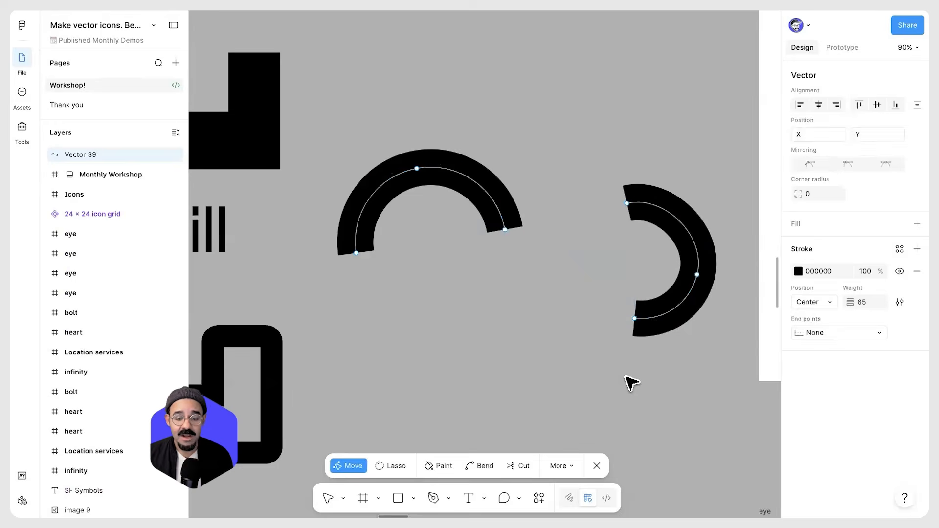
{"action": "key", "text": "Escape"}
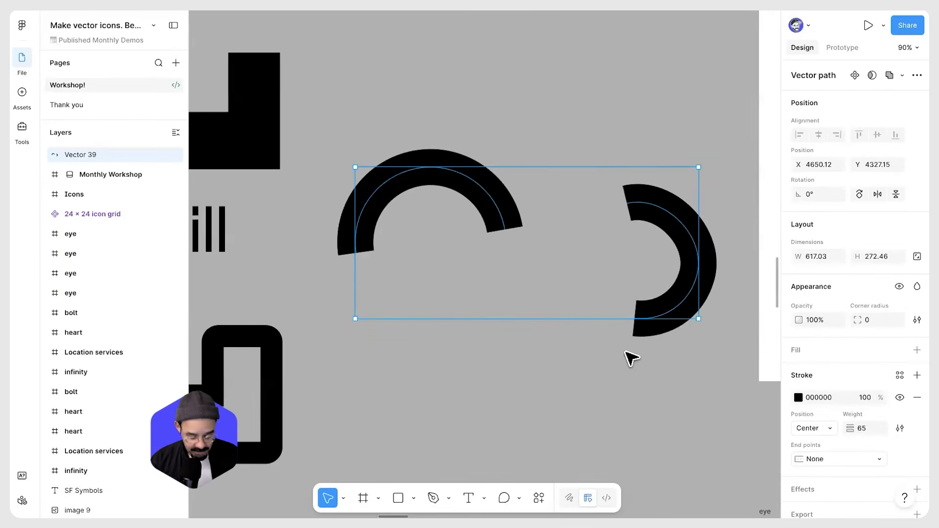
Open the Keyboard shortcuts panel through the actions search with "key"
{"action": "key", "text": "ctrl+k"}
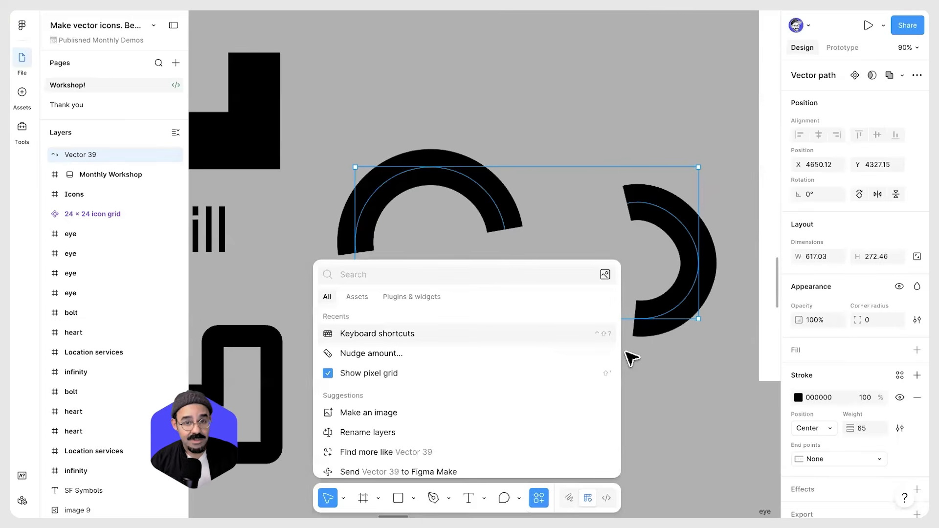
{"action": "type", "text": "key"}
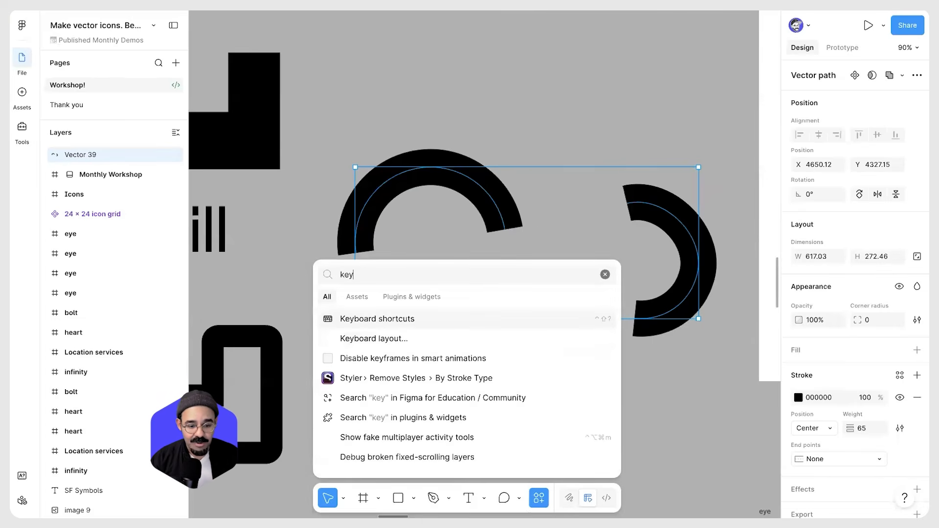
{"action": "key", "text": "Return"}
Browse the shortcut categories from Shape back to Tools, then close the panel
{"action": "left_click", "coordinate": [359, 385]}
{"action": "left_click", "coordinate": [321, 385]}
{"action": "left_click", "coordinate": [283, 385]}
{"action": "left_click", "coordinate": [250, 386]}
{"action": "left_click", "coordinate": [213, 386]}
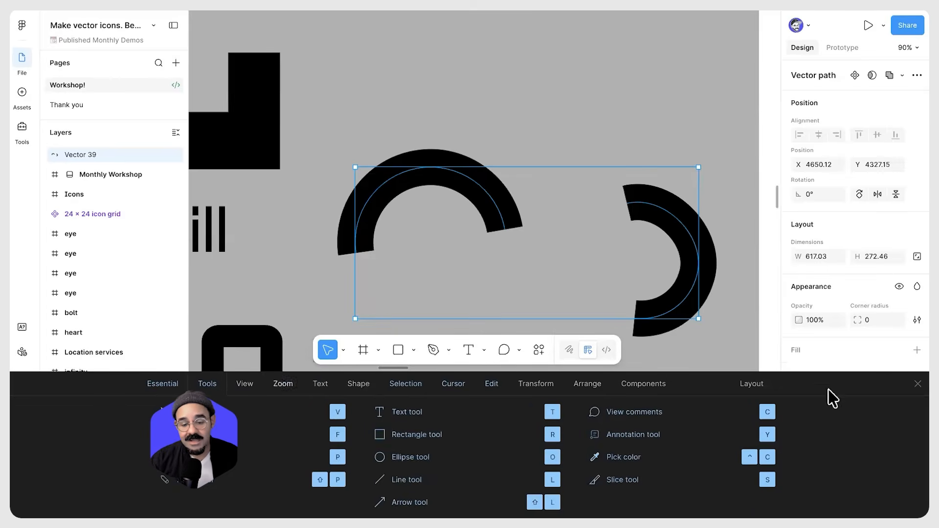
{"action": "left_click", "coordinate": [918, 384]}
Open the Bezier shape's path for editing and straighten its curved lower-right corner
{"action": "scroll", "coordinate": [596, 188], "scroll_direction": "down", "scroll_amount": 5}
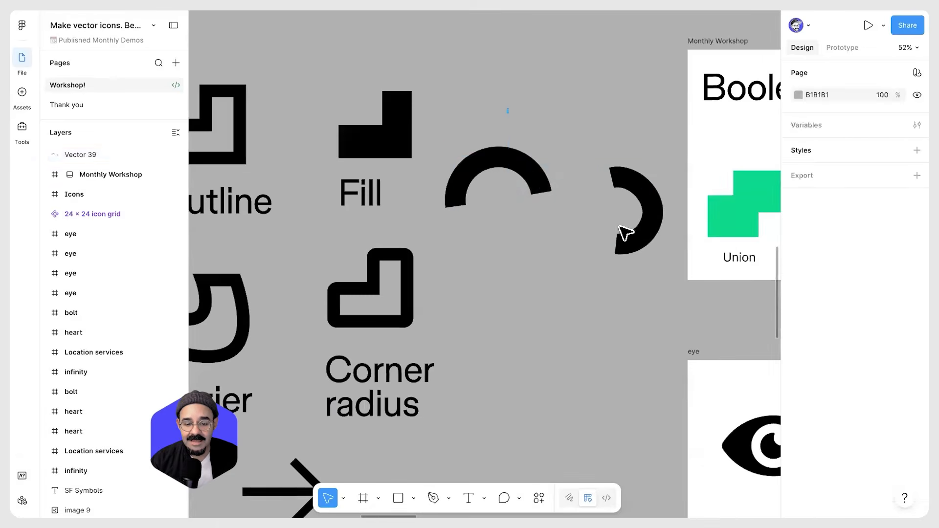
{"action": "key", "text": "Escape"}
{"action": "scroll", "coordinate": [505, 256], "scroll_direction": "up", "scroll_amount": 4}
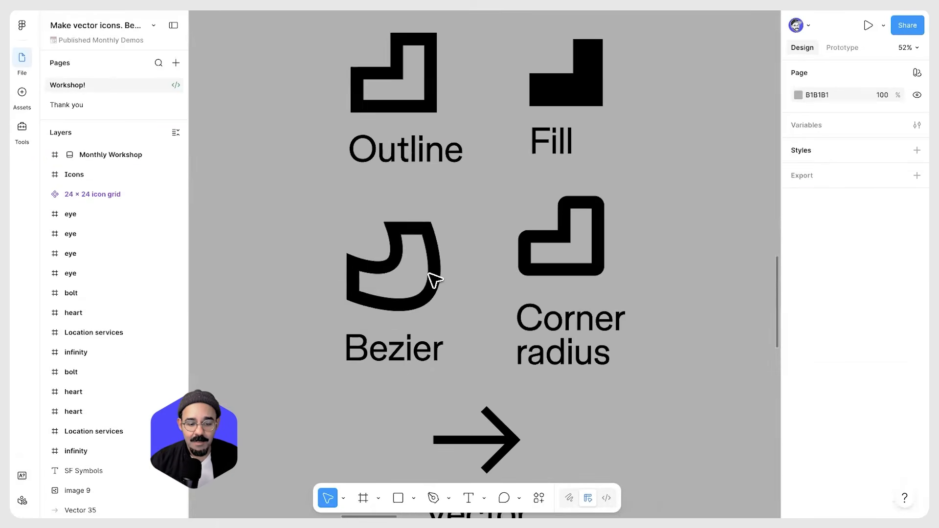
{"action": "double_click", "coordinate": [420, 316]}
{"action": "scroll", "coordinate": [421, 315], "scroll_direction": "up", "scroll_amount": 3}
{"action": "left_click", "coordinate": [429, 305]}
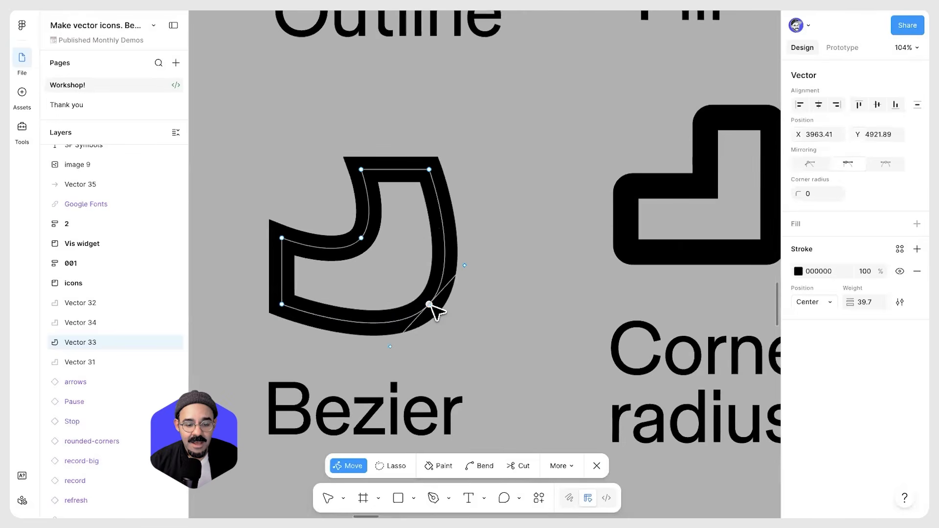
{"action": "left_click", "coordinate": [429, 304], "text": "ctrl"}
{"action": "left_click", "coordinate": [361, 238], "text": "ctrl"}
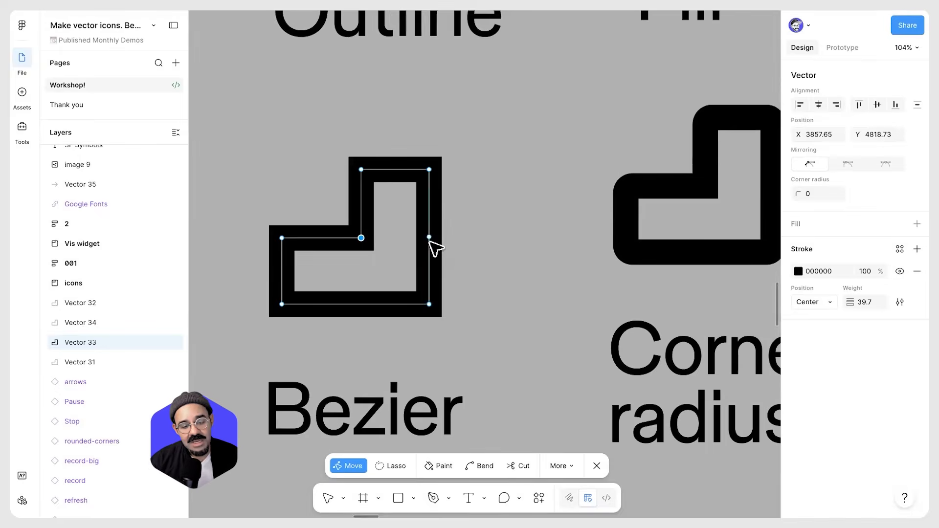
Bend the Bezier shape's corners with the Bend tool into a smooth rounded outline
{"action": "left_click_drag", "start_coordinate": [429, 304], "coordinate": [462, 306]}
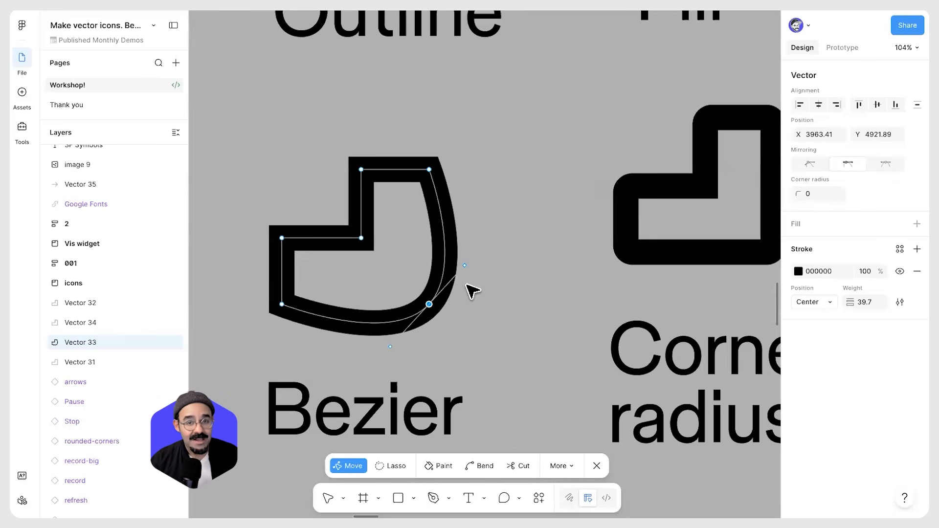
{"action": "key", "text": "ctrl"}
{"action": "left_click_drag", "start_coordinate": [361, 238], "coordinate": [273, 264]}
{"action": "left_click", "coordinate": [281, 239]}
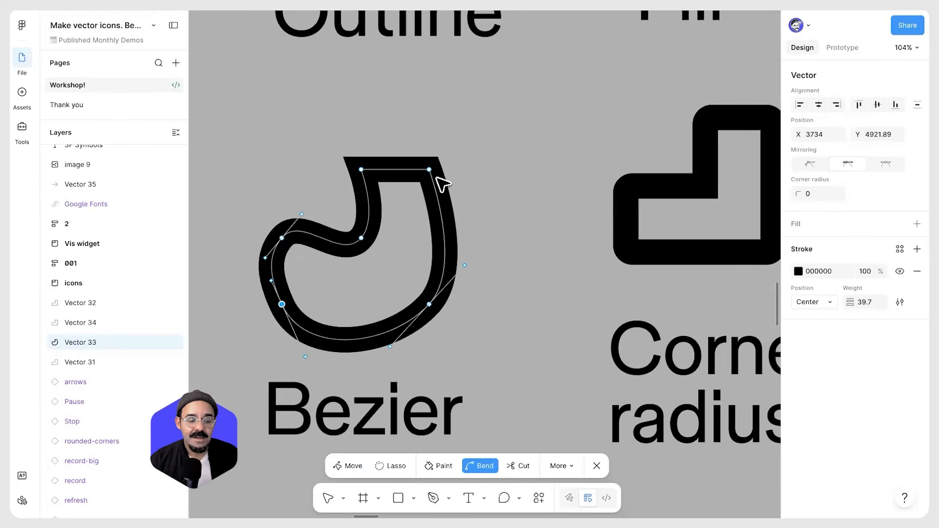
{"action": "left_click_drag", "start_coordinate": [433, 174], "coordinate": [333, 152]}
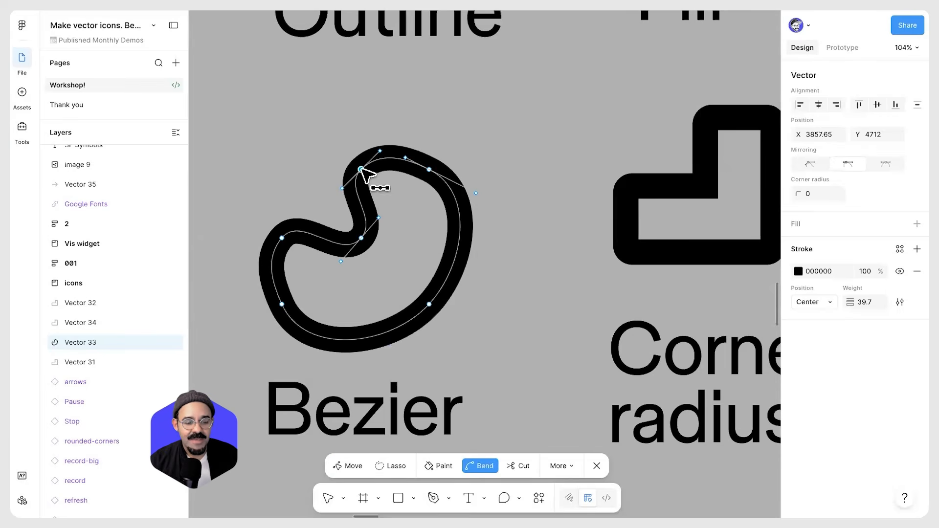
{"action": "left_click", "coordinate": [361, 169], "text": "super"}
{"action": "left_click", "coordinate": [362, 238], "text": "super"}
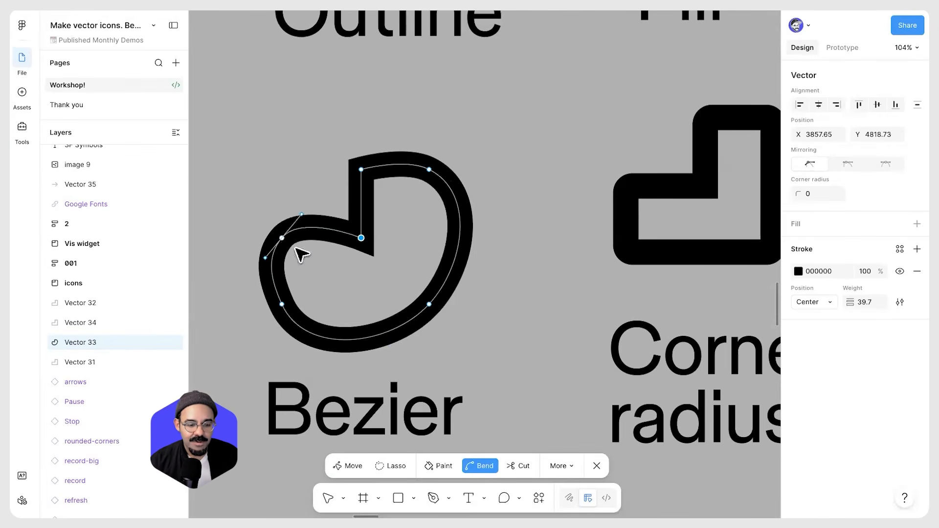
Toggle the Bezier shape's corners between sharp and curved with Bend, ending on a smooth rounded outline, then exit editing
{"action": "left_click", "coordinate": [281, 237], "text": "super"}
{"action": "left_click", "coordinate": [281, 304], "text": "super"}
{"action": "left_click", "coordinate": [429, 304], "text": "super"}
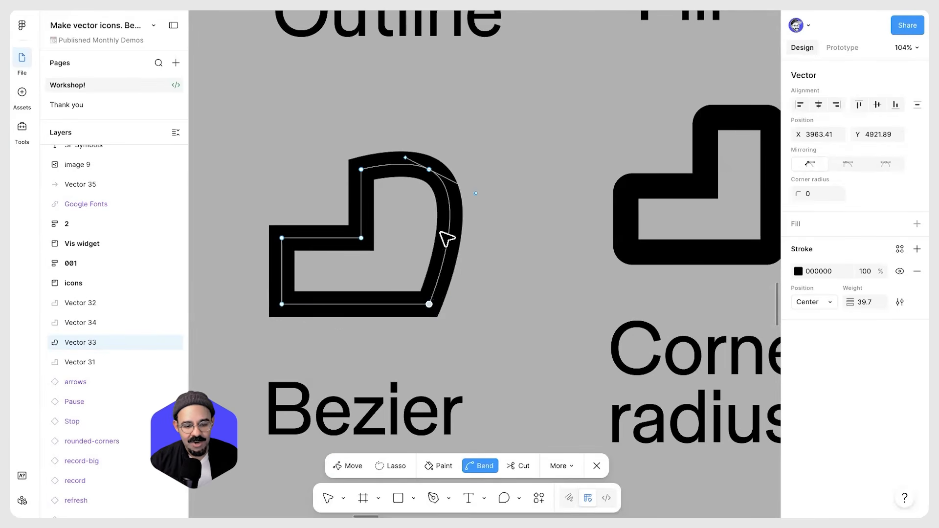
{"action": "left_click", "coordinate": [429, 169], "text": "super"}
{"action": "left_click", "coordinate": [361, 170], "text": "super"}
{"action": "left_click", "coordinate": [361, 237], "text": "super"}
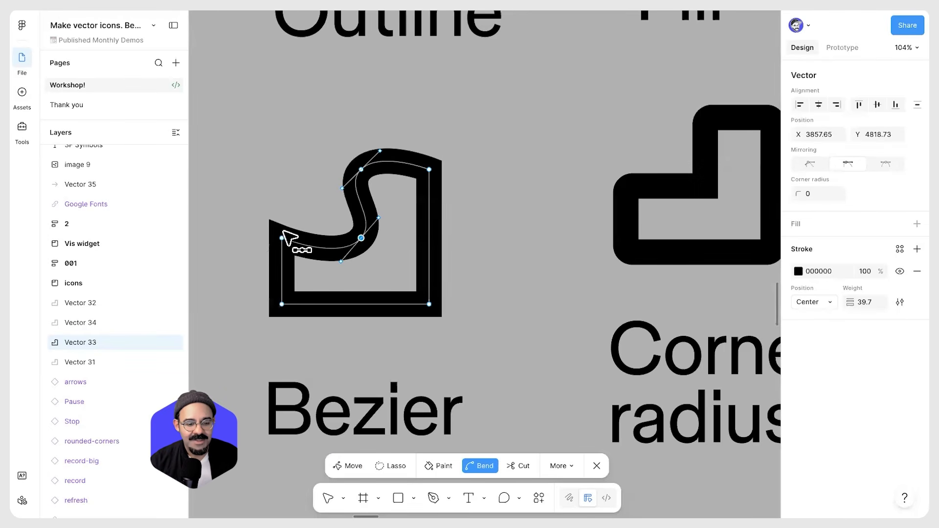
{"action": "left_click", "coordinate": [282, 238], "text": "super"}
{"action": "left_click", "coordinate": [282, 304], "text": "super"}
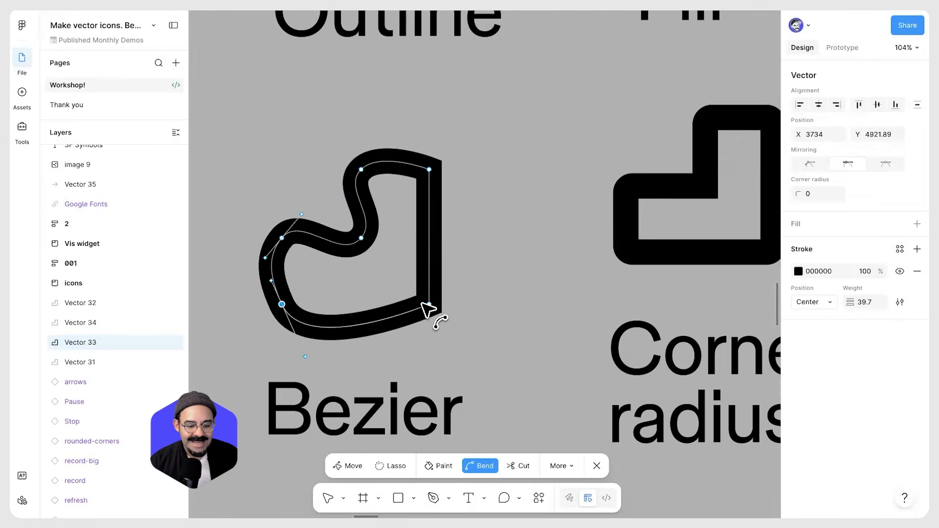
{"action": "left_click", "coordinate": [429, 304], "text": "super"}
{"action": "left_click", "coordinate": [429, 169], "text": "super"}
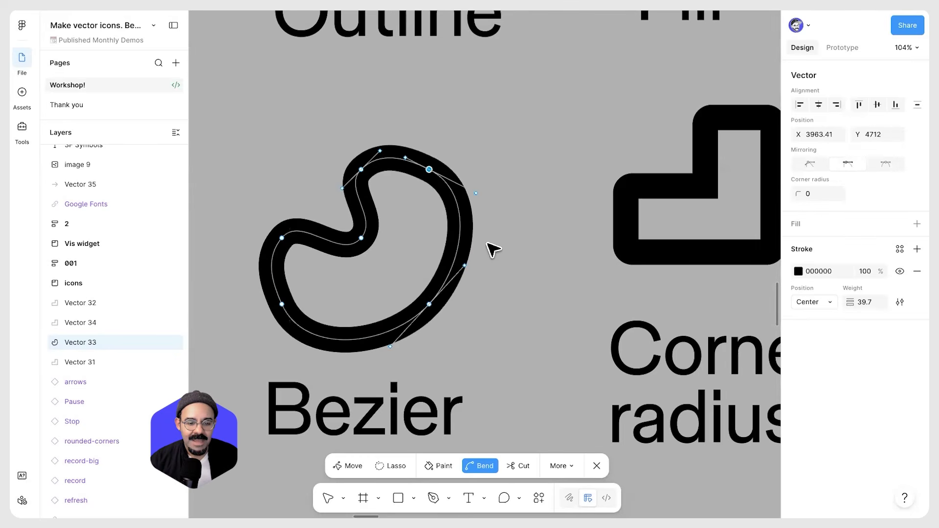
{"action": "key", "text": "Escape"}
{"action": "key", "text": "Escape"}
Draw a square rectangle about 309 × 309 on the empty canvas beside the Bezier example
{"action": "scroll", "coordinate": [351, 296], "scroll_direction": "down", "scroll_amount": 2}
{"action": "scroll", "coordinate": [283, 292], "scroll_direction": "left", "scroll_amount": 4}
{"action": "scroll", "coordinate": [282, 292], "scroll_direction": "left", "scroll_amount": 4}
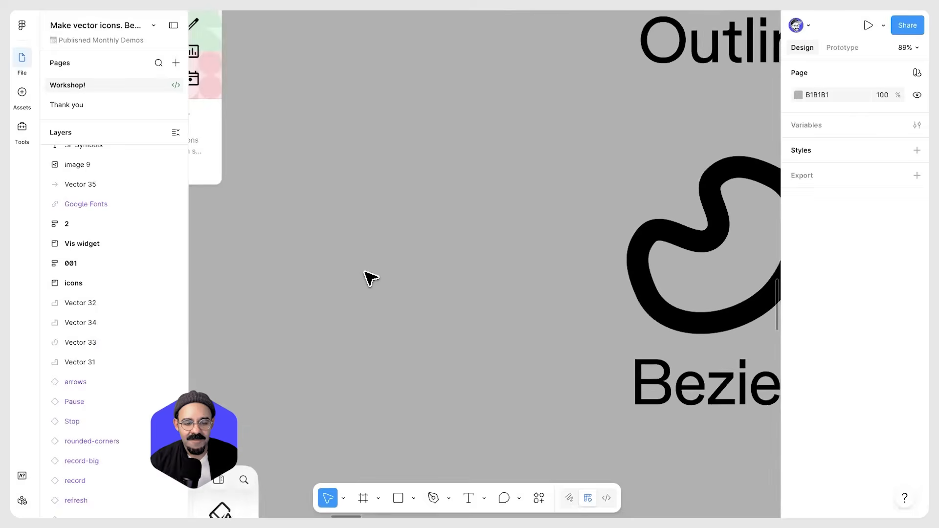
{"action": "scroll", "coordinate": [364, 277], "scroll_direction": "up", "scroll_amount": 2}
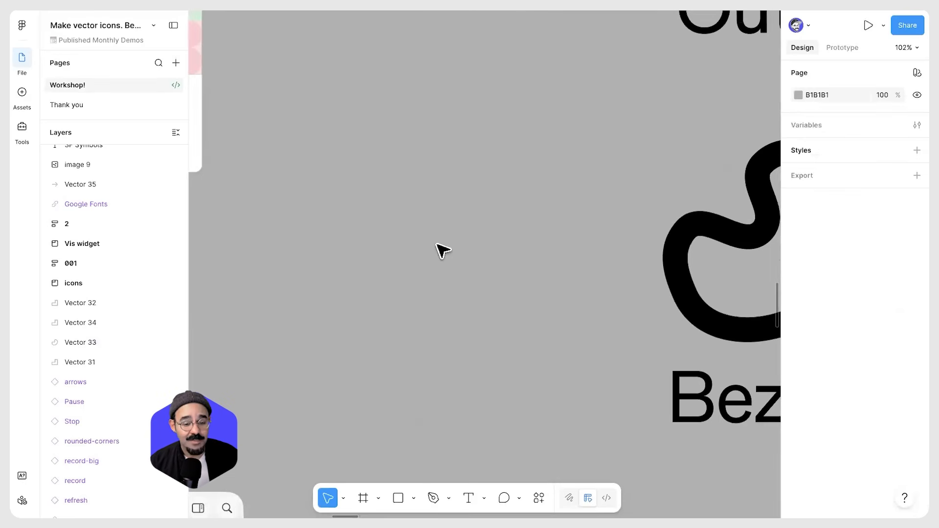
{"action": "key", "text": "r"}
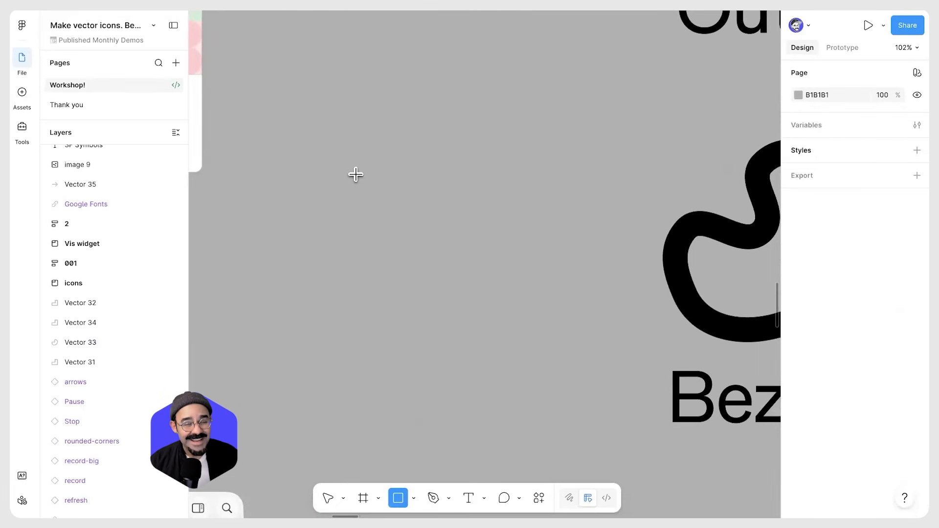
{"action": "left_click_drag", "start_coordinate": [348, 166], "coordinate": [542, 359]}
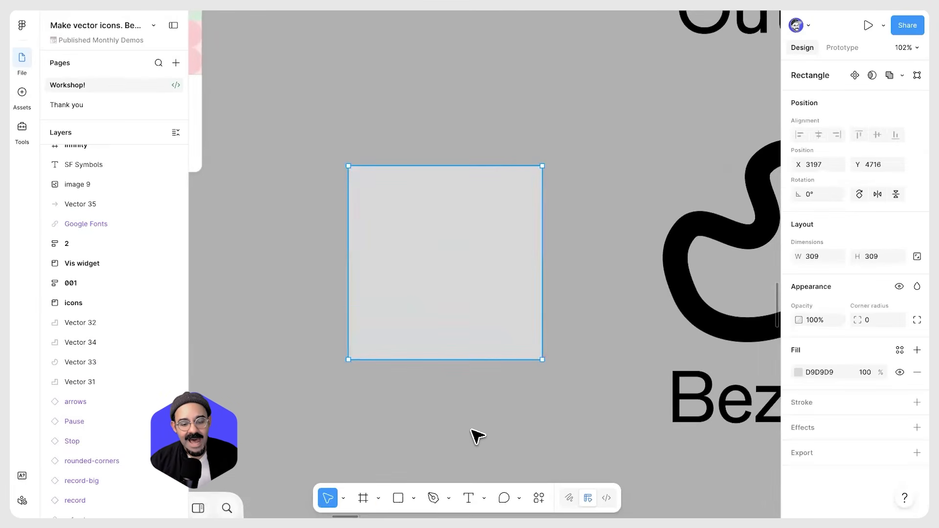
{"action": "left_click", "coordinate": [473, 435]}
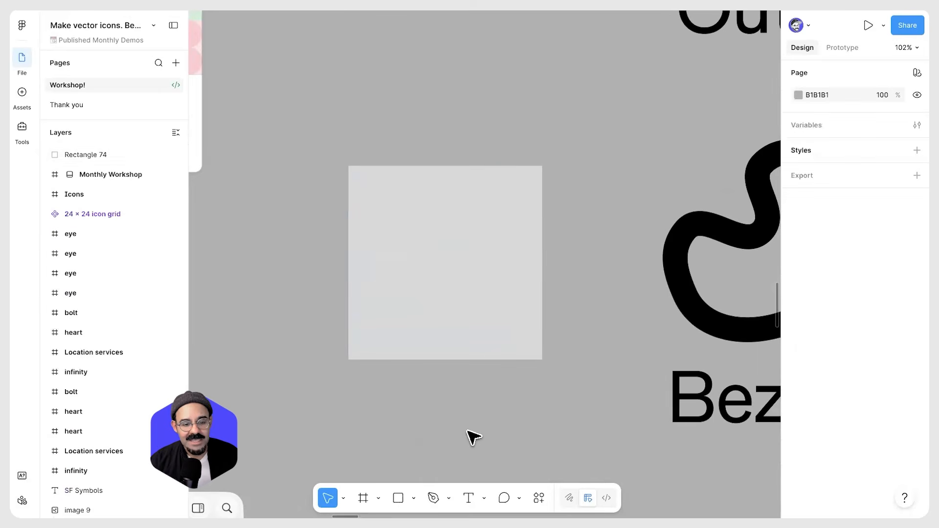
Open the square's path and bend all four corners with Bend into a circle
{"action": "double_click", "coordinate": [446, 278]}
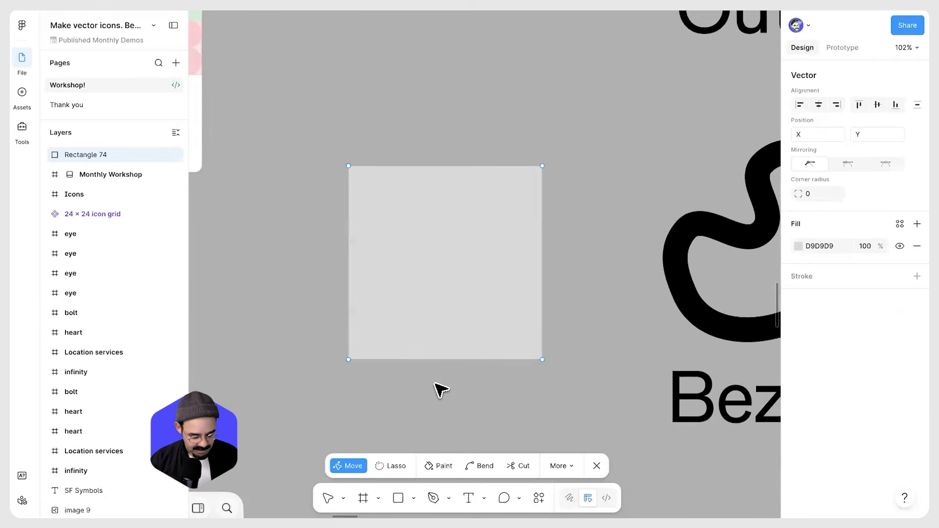
{"action": "key", "text": "ctrl"}
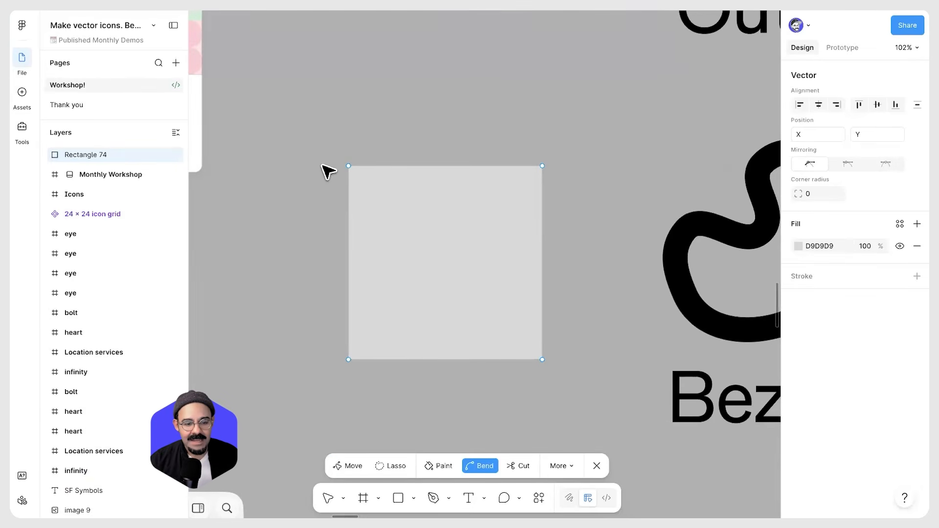
{"action": "left_click", "coordinate": [348, 167], "text": "ctrl"}
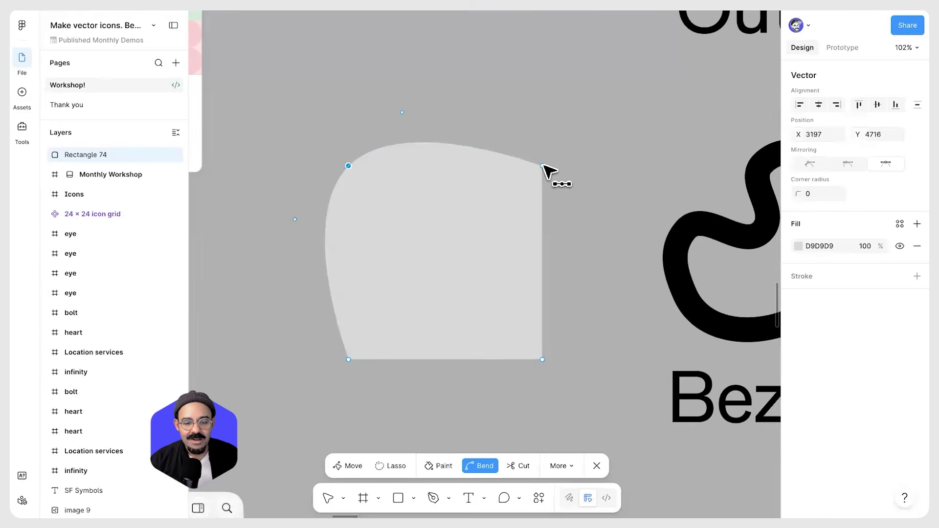
{"action": "left_click", "coordinate": [543, 166], "text": "ctrl"}
{"action": "left_click", "coordinate": [542, 359], "text": "ctrl"}
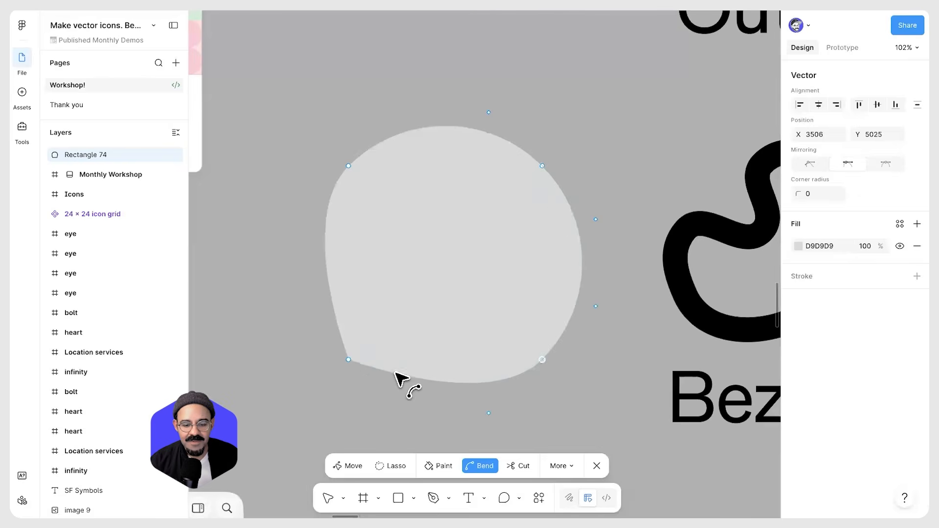
{"action": "left_click", "coordinate": [348, 359], "text": "ctrl"}
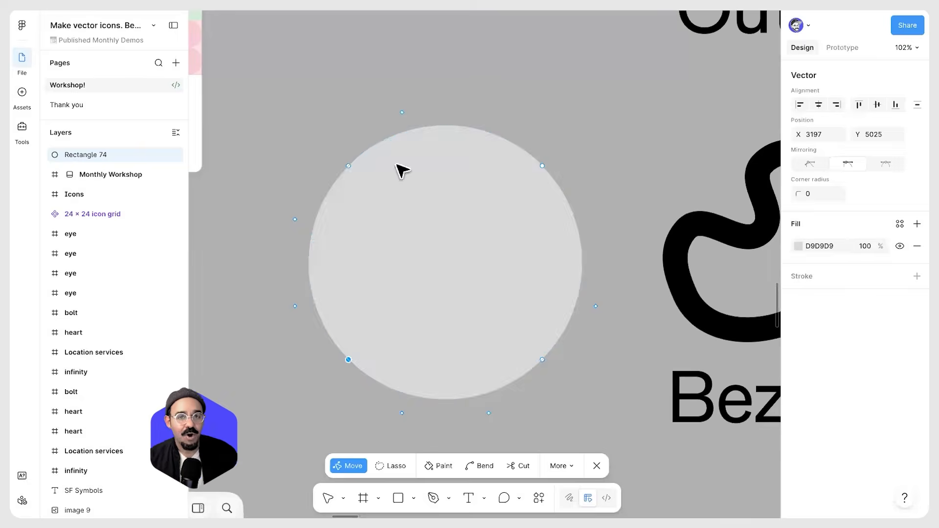
Turn the circle's four points back into sharp corners with Bend and exit path editing
{"action": "left_click", "coordinate": [348, 360], "text": "ctrl"}
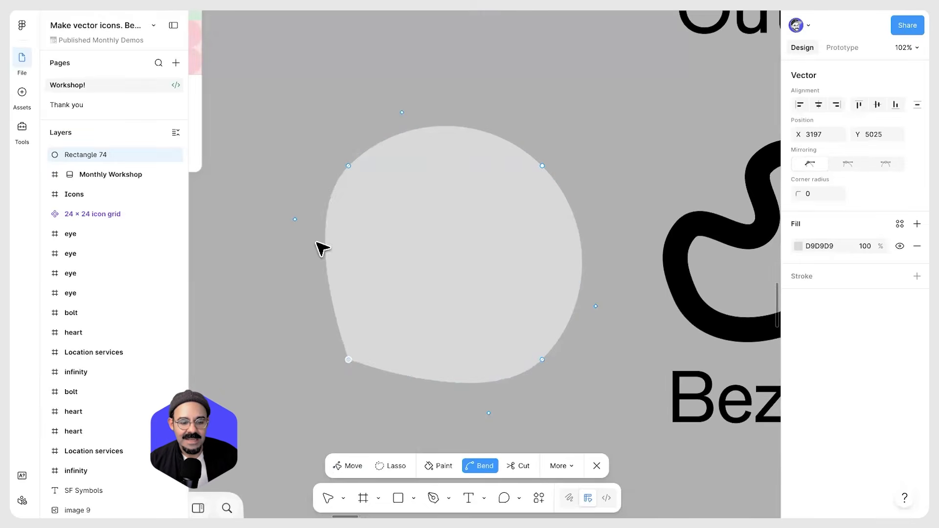
{"action": "left_click", "coordinate": [348, 166], "text": "ctrl"}
{"action": "left_click", "coordinate": [541, 165], "text": "ctrl"}
{"action": "left_click", "coordinate": [542, 360], "text": "ctrl"}
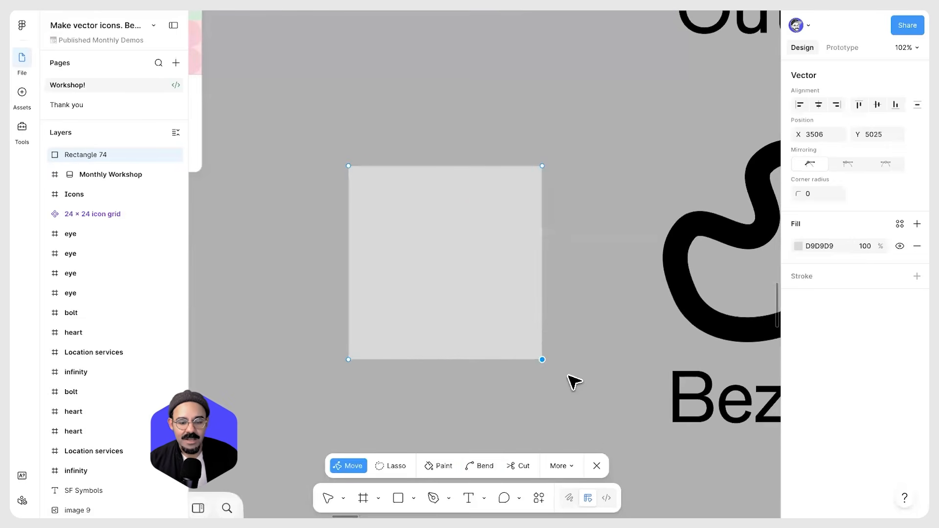
{"action": "key", "text": "Escape"}
Delete the square
{"action": "scroll", "coordinate": [582, 318], "scroll_direction": "down", "scroll_amount": 3}
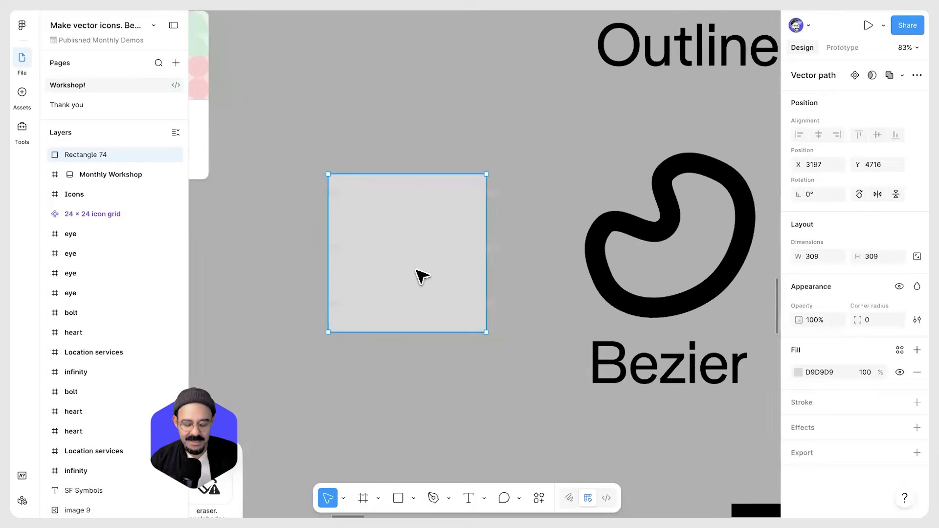
{"action": "key", "text": "Delete"}
Reopen the Bezier shape's path and turn its points back into sharp corners with Bend, restoring the L-shaped outline
{"action": "scroll", "coordinate": [421, 244], "scroll_direction": "right", "scroll_amount": 5}
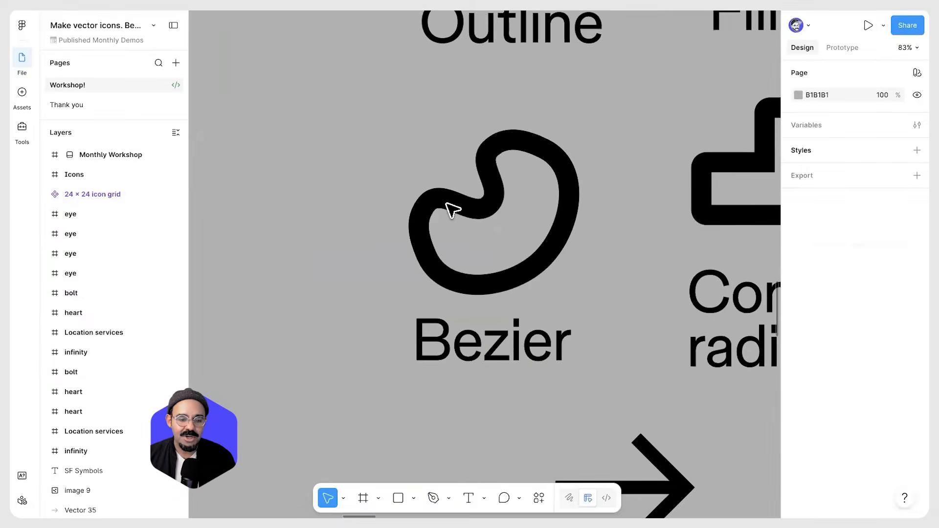
{"action": "double_click", "coordinate": [451, 210]}
{"action": "left_click", "coordinate": [427, 256], "text": "ctrl"}
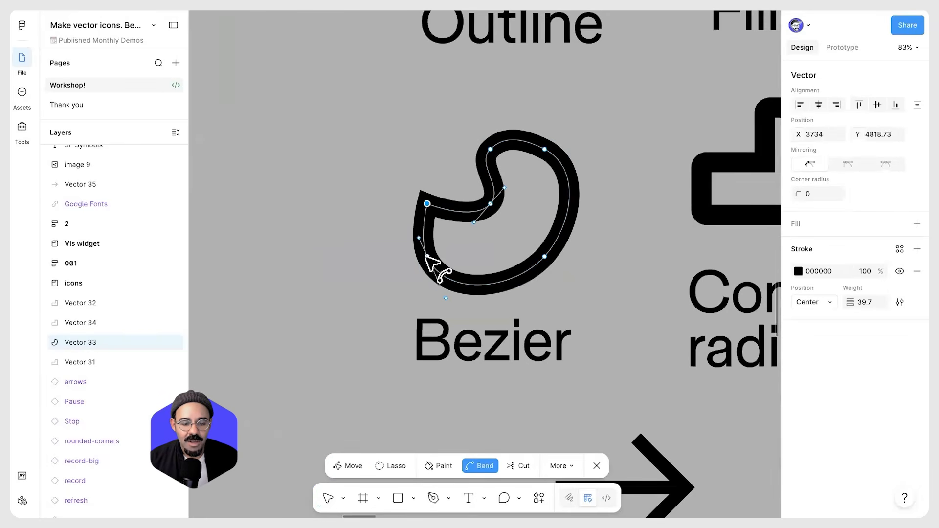
{"action": "left_click", "coordinate": [545, 257]}
{"action": "left_click", "coordinate": [490, 204]}
{"action": "left_click", "coordinate": [491, 149]}
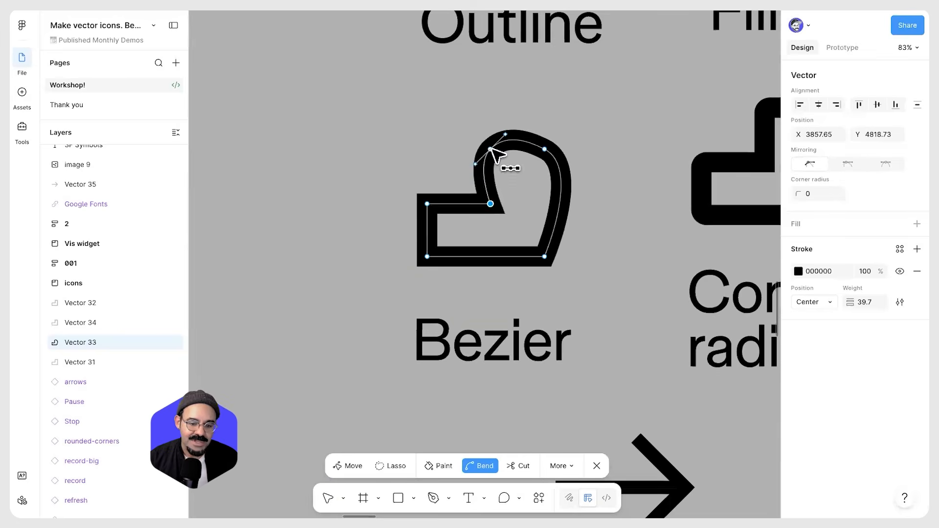
{"action": "left_click_drag", "start_coordinate": [581, 168], "coordinate": [526, 203]}
{"action": "left_click", "coordinate": [544, 149], "text": "ctrl"}
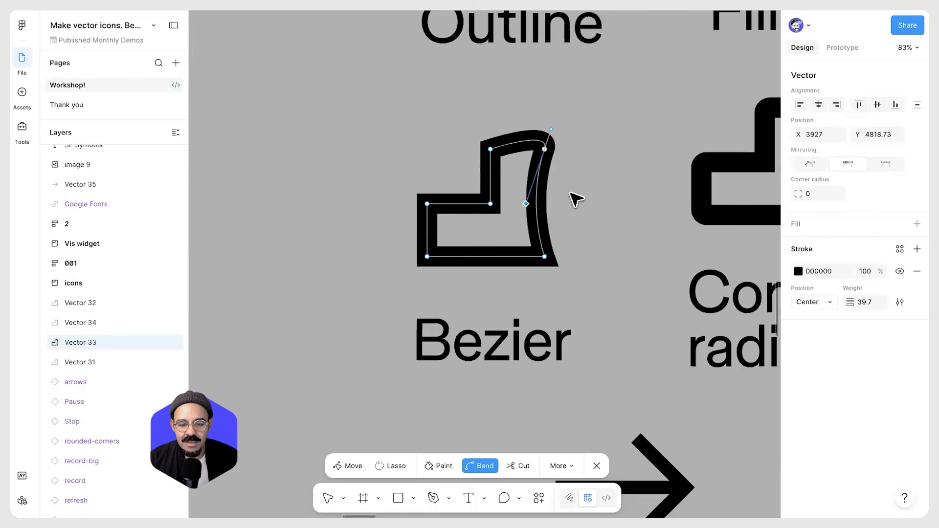
{"action": "key", "text": "Escape"}
{"action": "key", "text": "Escape"}
Delete the existing shape above the Corner radius label
{"action": "scroll", "coordinate": [587, 211], "scroll_direction": "down", "scroll_amount": 1}
{"action": "left_click_drag", "start_coordinate": [588, 216], "coordinate": [372, 242]}
{"action": "left_click", "coordinate": [522, 236]}
{"action": "left_click_drag", "start_coordinate": [524, 236], "coordinate": [524, 250]}
{"action": "key", "text": "ctrl+z"}
{"action": "left_click_drag", "start_coordinate": [535, 212], "coordinate": [539, 225]}
{"action": "scroll", "coordinate": [538, 224], "scroll_direction": "up", "scroll_amount": 3}
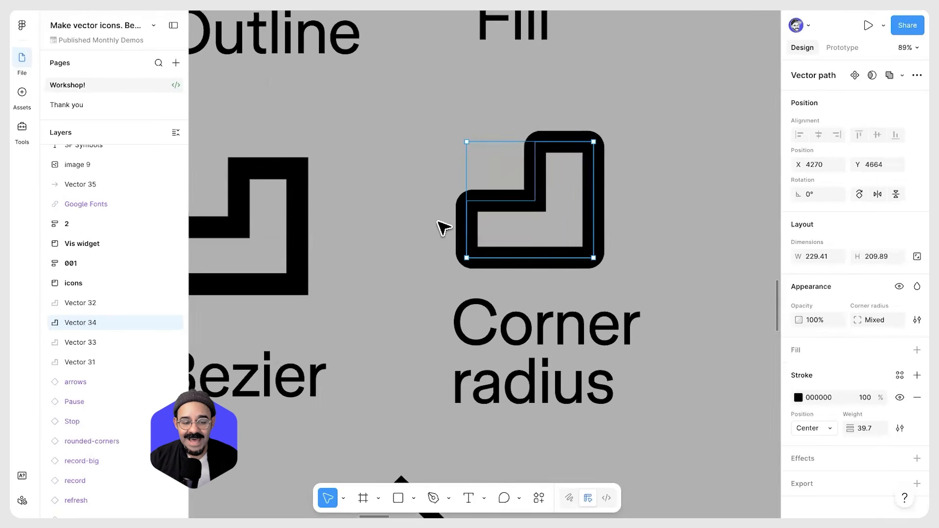
{"action": "key", "text": "Delete"}
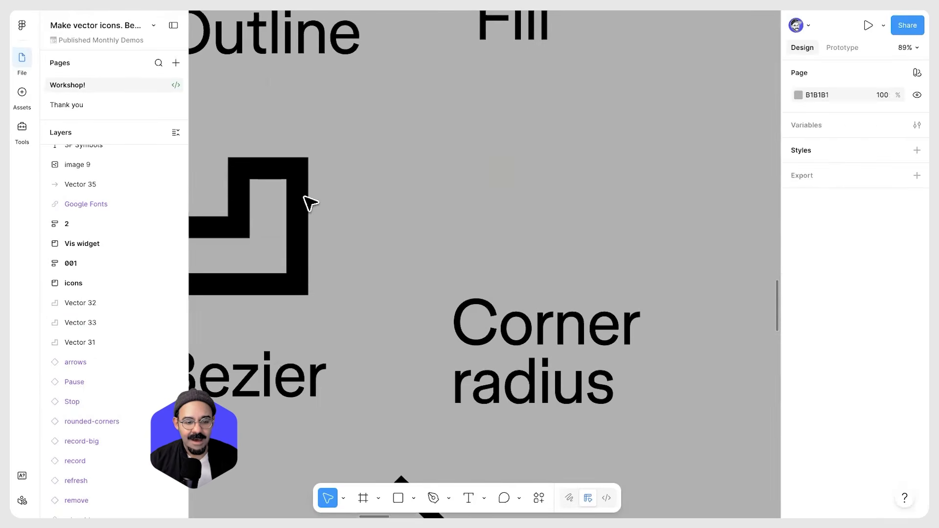
Try several times to duplicate the L-shaped outline above the Corner radius label, deleting each copy
{"action": "left_click", "coordinate": [294, 225]}
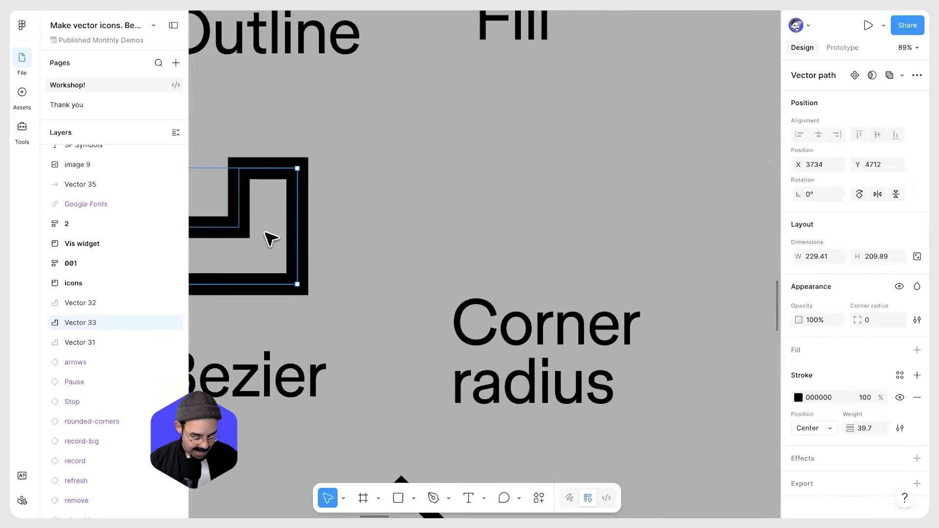
{"action": "left_click", "coordinate": [547, 178]}
{"action": "left_click_drag", "start_coordinate": [292, 227], "coordinate": [575, 182]}
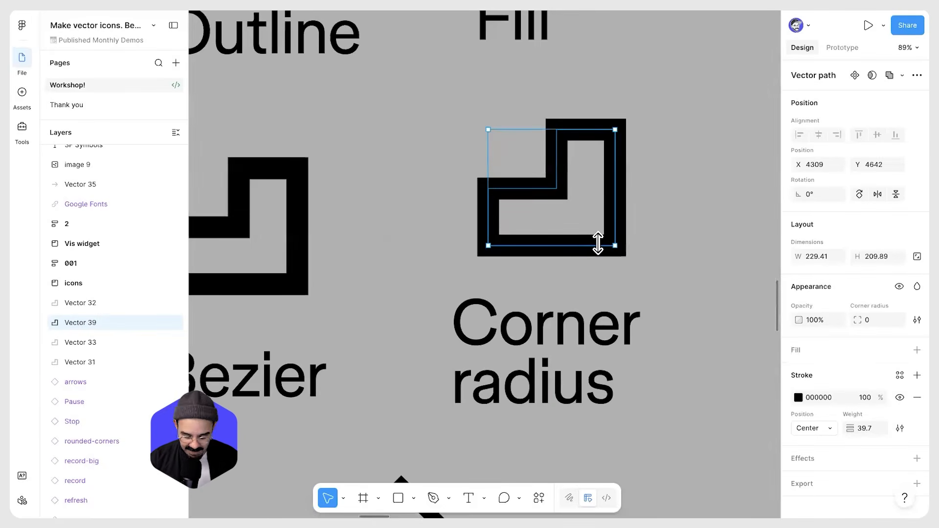
{"action": "key", "text": "Delete"}
{"action": "left_click", "coordinate": [287, 283]}
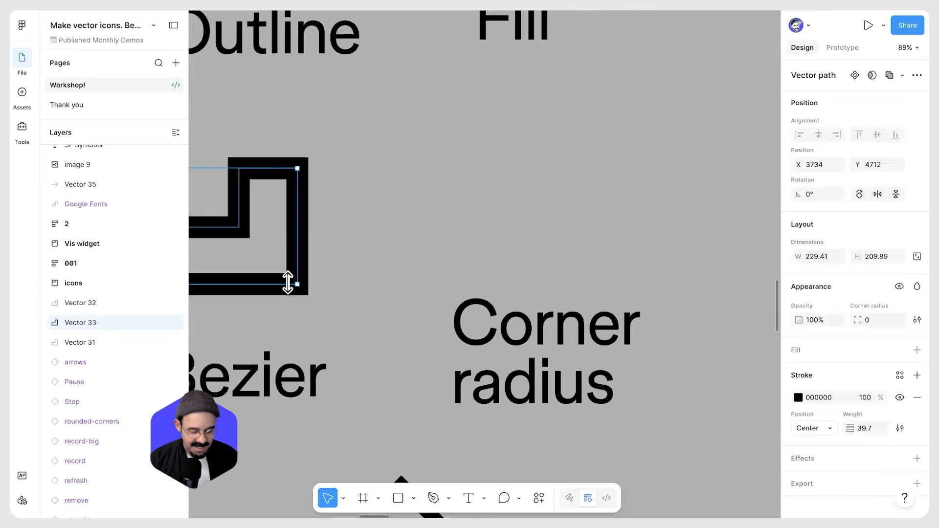
{"action": "key", "text": "ctrl+d"}
{"action": "left_click_drag", "start_coordinate": [266, 254], "coordinate": [561, 223]}
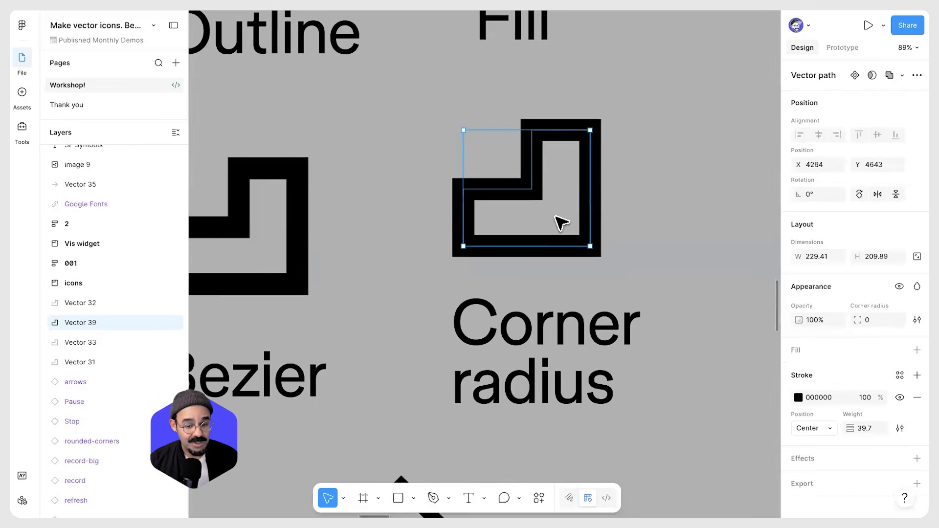
{"action": "key", "text": "Delete"}
{"action": "left_click", "coordinate": [299, 239]}
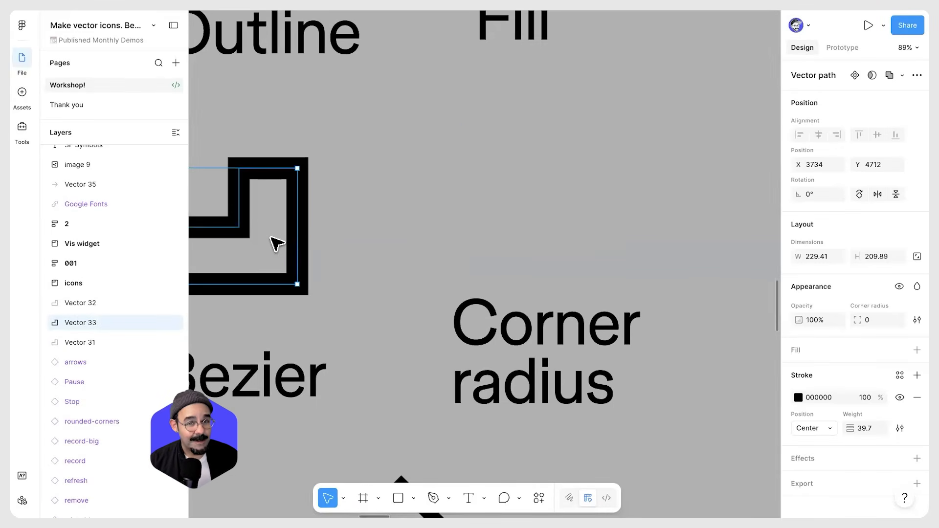
{"action": "left_click_drag", "start_coordinate": [267, 247], "coordinate": [584, 208]}
{"action": "key", "text": "Delete"}
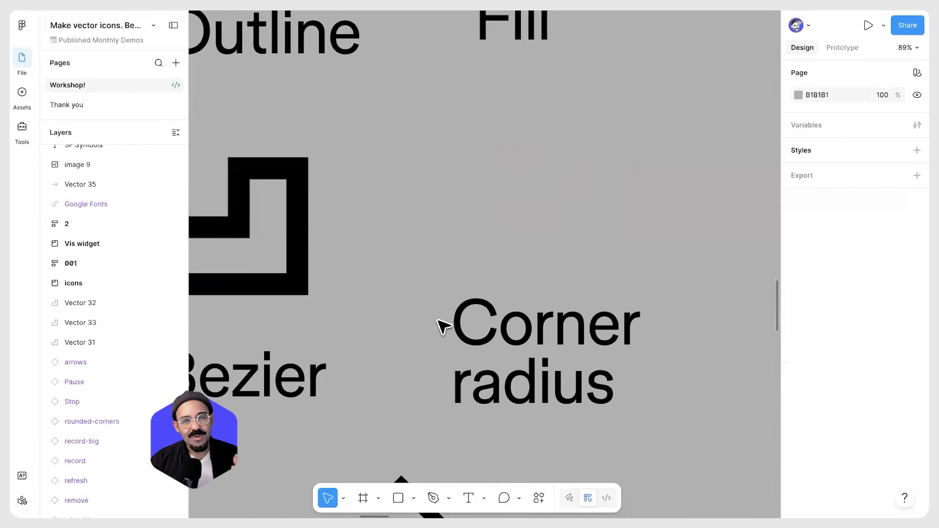
{"action": "left_click", "coordinate": [298, 291]}
{"action": "left_click_drag", "start_coordinate": [275, 249], "coordinate": [554, 209]}
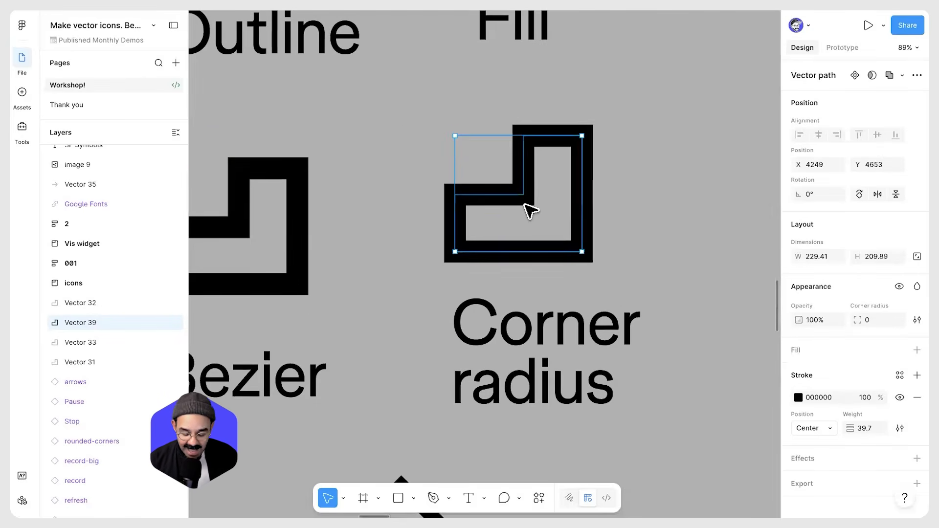
{"action": "key", "text": "Delete"}
Duplicate the L-shaped outline above the Corner radius label and give its upper-left point a 35 corner radius
{"action": "left_click", "coordinate": [294, 210]}
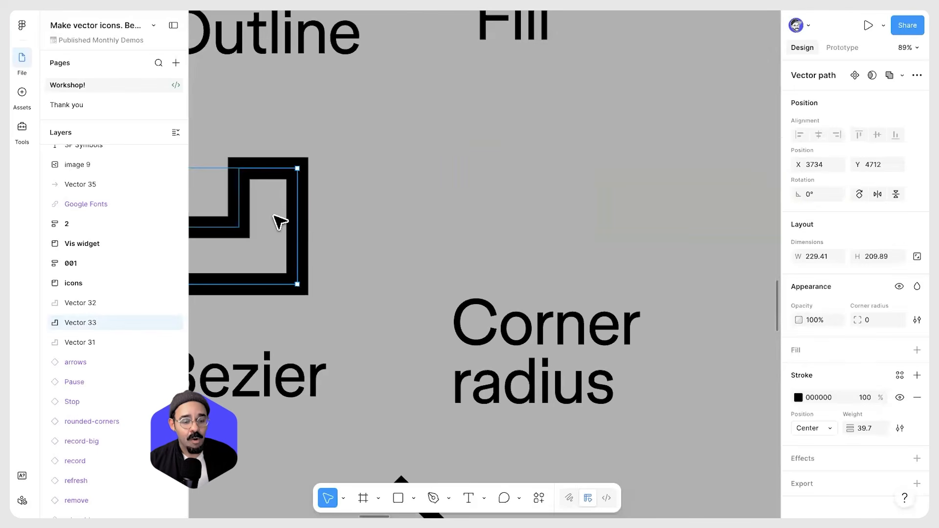
{"action": "left_click_drag", "start_coordinate": [259, 243], "coordinate": [527, 205]}
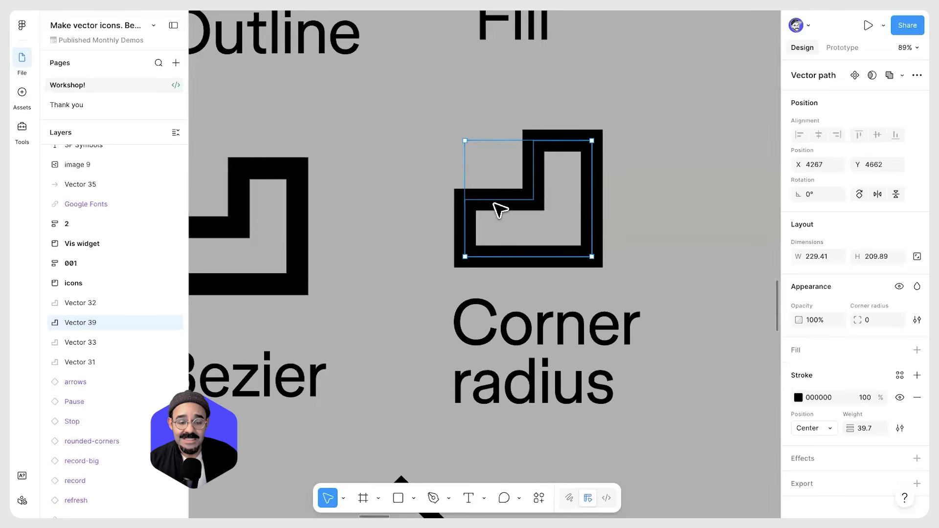
{"action": "key", "text": "Return"}
{"action": "left_click_drag", "start_coordinate": [450, 188], "coordinate": [483, 220]}
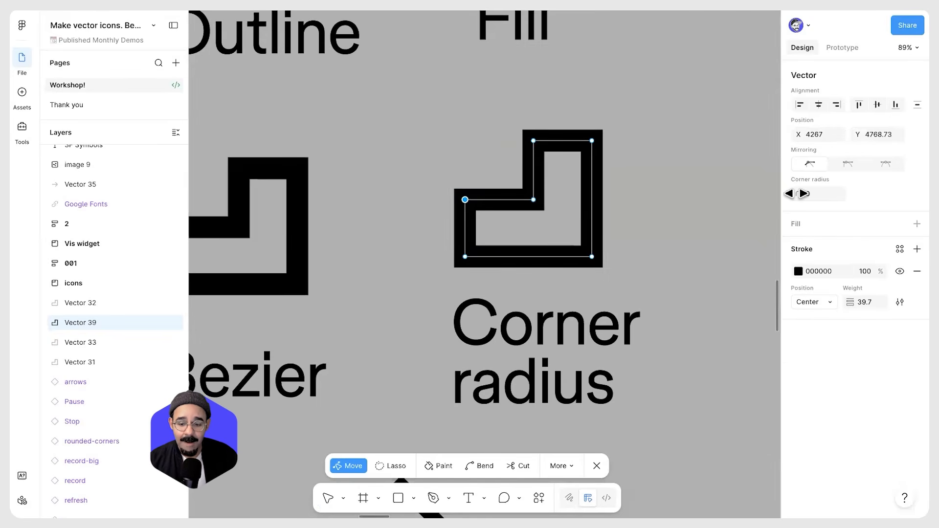
{"action": "left_click_drag", "start_coordinate": [798, 194], "coordinate": [477, 226]}
{"action": "left_click_drag", "start_coordinate": [606, 223], "coordinate": [740, 224]}
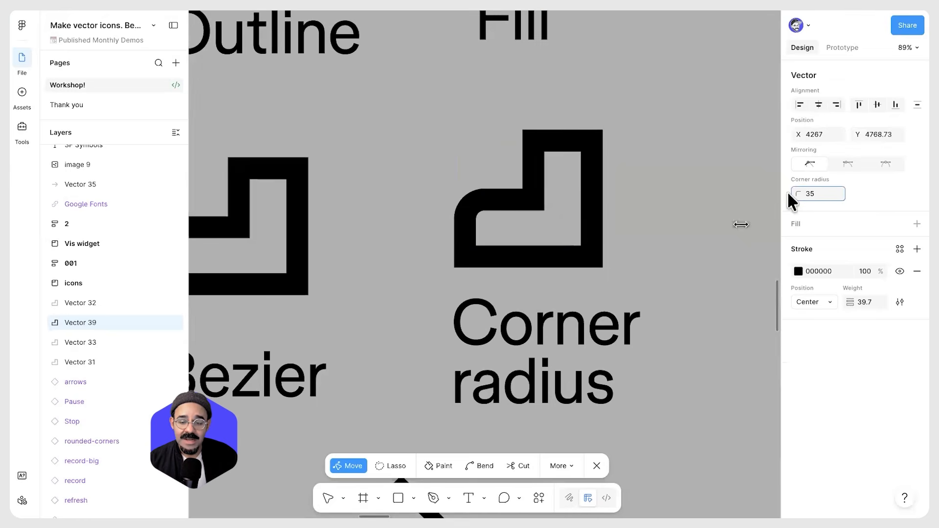
Select all points of the copied outline and round its right-hand corners, giving the upper-right point a 48 corner radius
{"action": "key", "text": "ctrl+a"}
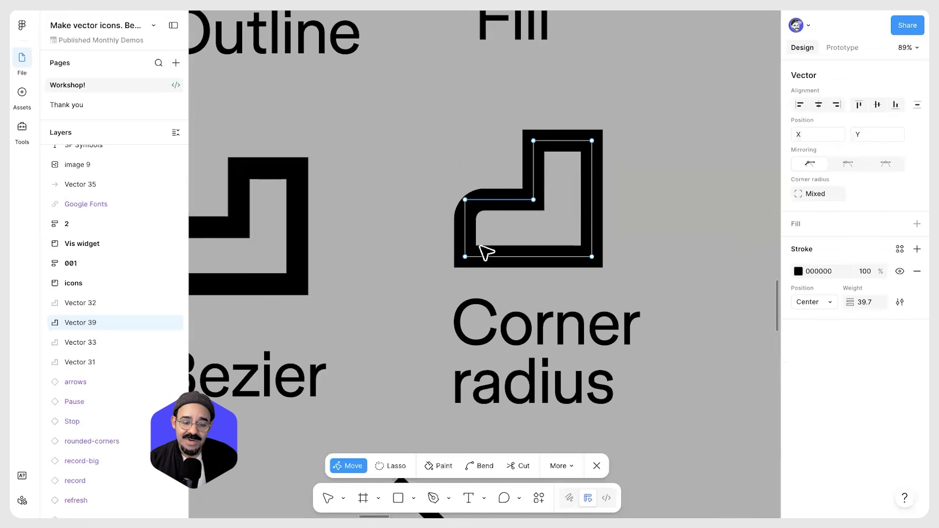
{"action": "scroll", "coordinate": [477, 213], "scroll_direction": "up", "scroll_amount": 5}
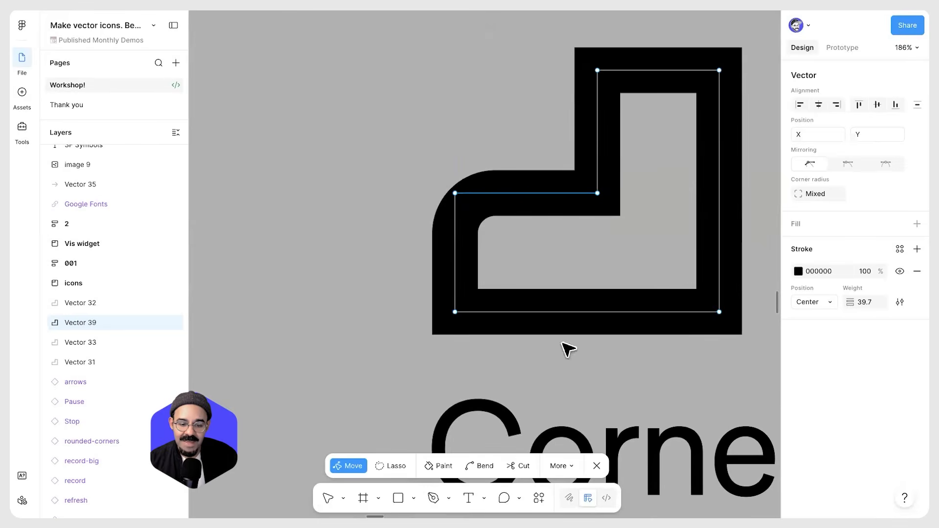
{"action": "scroll", "coordinate": [683, 313], "scroll_direction": "down", "scroll_amount": 3}
{"action": "left_click", "coordinate": [696, 308]}
{"action": "mouse_move", "coordinate": [797, 194]}
{"action": "left_mouse_down"}
{"action": "mouse_move", "coordinate": [876, 195]}
{"action": "mouse_move", "coordinate": [248, 220]}
{"action": "mouse_move", "coordinate": [797, 244]}
{"action": "mouse_move", "coordinate": [807, 193]}
{"action": "left_mouse_up"}
{"action": "scroll", "coordinate": [607, 214], "scroll_direction": "right", "scroll_amount": 3}
{"action": "left_click", "coordinate": [607, 162]}
{"action": "left_click", "coordinate": [814, 193]}
{"action": "type", "text": "48"}
{"action": "key", "text": "Return"}
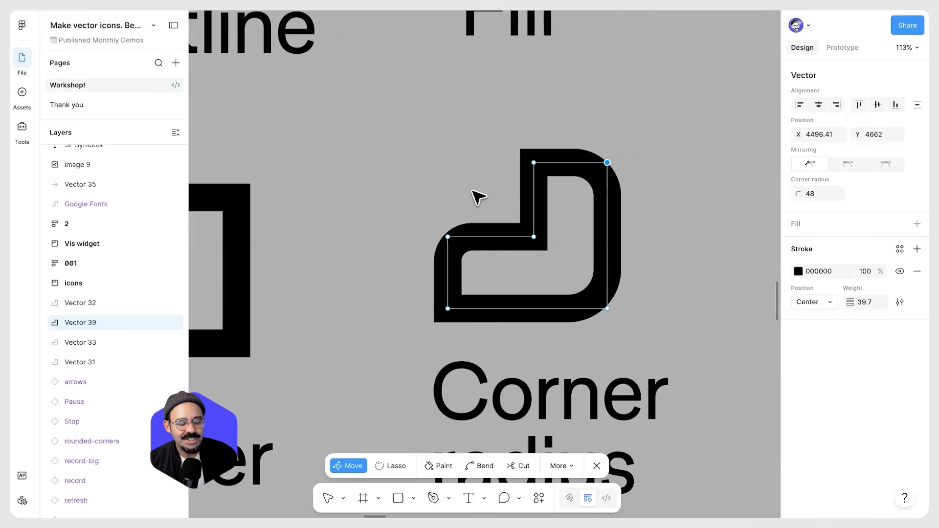
{"action": "left_click_drag", "start_coordinate": [509, 145], "coordinate": [538, 186]}
{"action": "left_click_drag", "start_coordinate": [607, 162], "coordinate": [602, 177]}
{"action": "key", "text": "ctrl+z"}
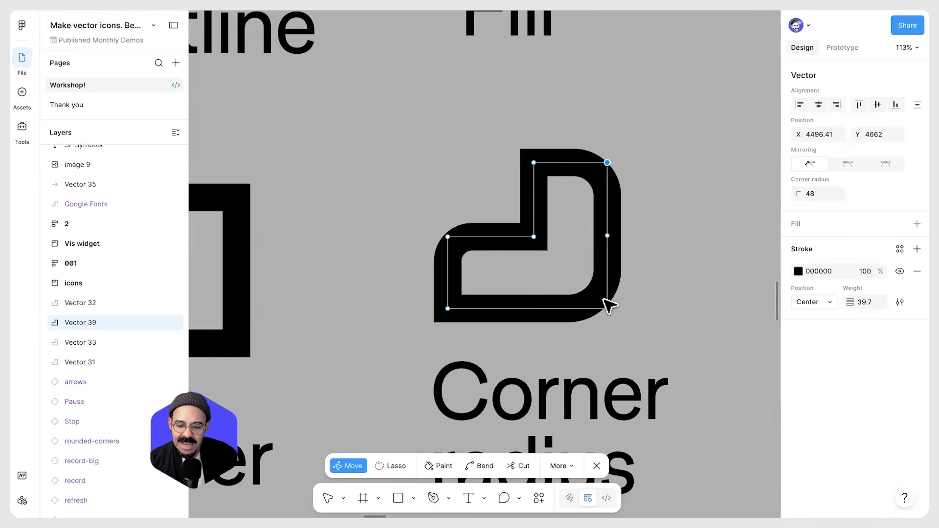
Scrub the corner radius of the lower-left and inner points, then scrub all points' radius back
{"action": "left_click", "coordinate": [448, 310]}
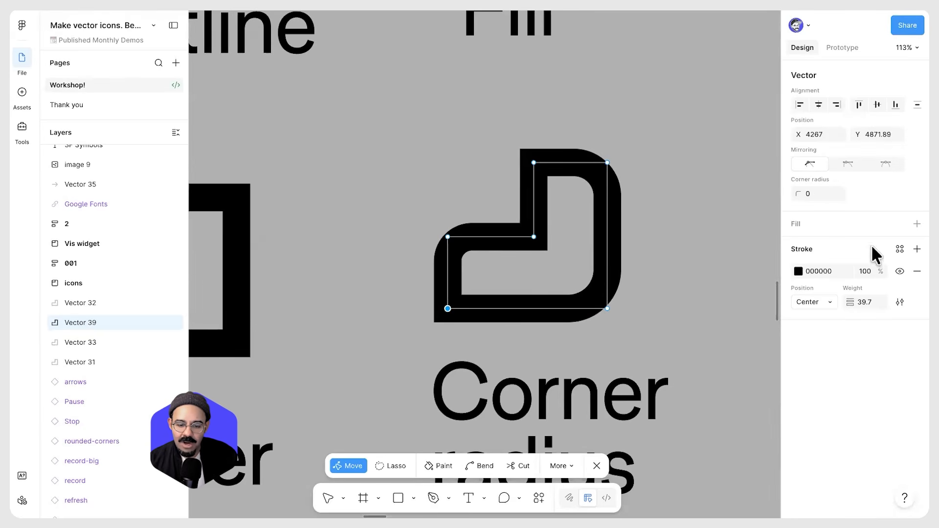
{"action": "left_click_drag", "start_coordinate": [800, 196], "coordinate": [629, 228]}
{"action": "left_click", "coordinate": [533, 166]}
{"action": "left_click", "coordinate": [533, 237]}
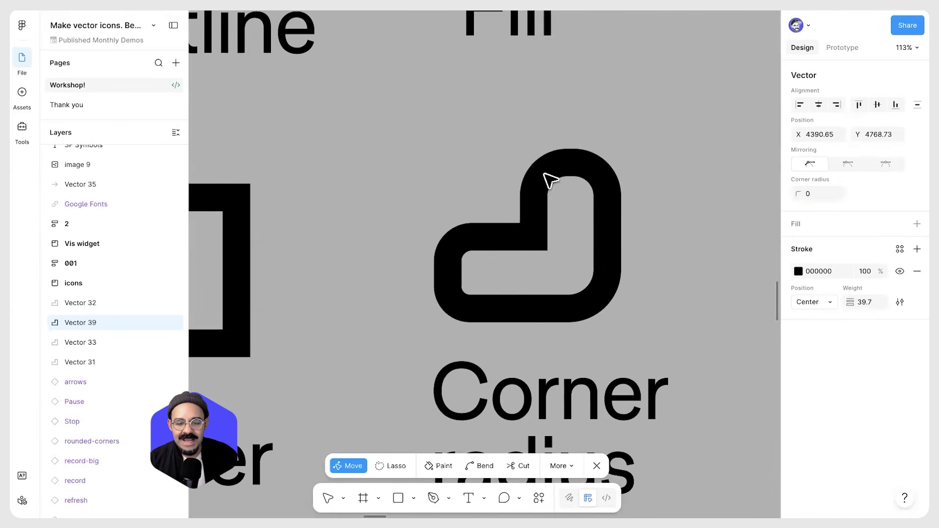
{"action": "key", "text": "ctrl+a"}
{"action": "left_click_drag", "start_coordinate": [799, 194], "coordinate": [220, 224]}
Set the outline's upper-right point to a 72 corner radius and leave path editing
{"action": "left_click", "coordinate": [607, 163]}
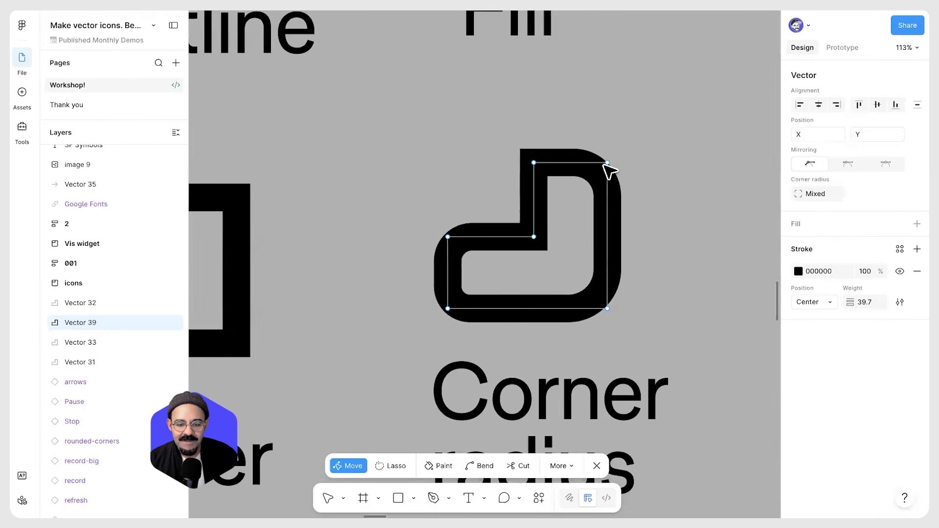
{"action": "left_click_drag", "start_coordinate": [799, 194], "coordinate": [528, 199]}
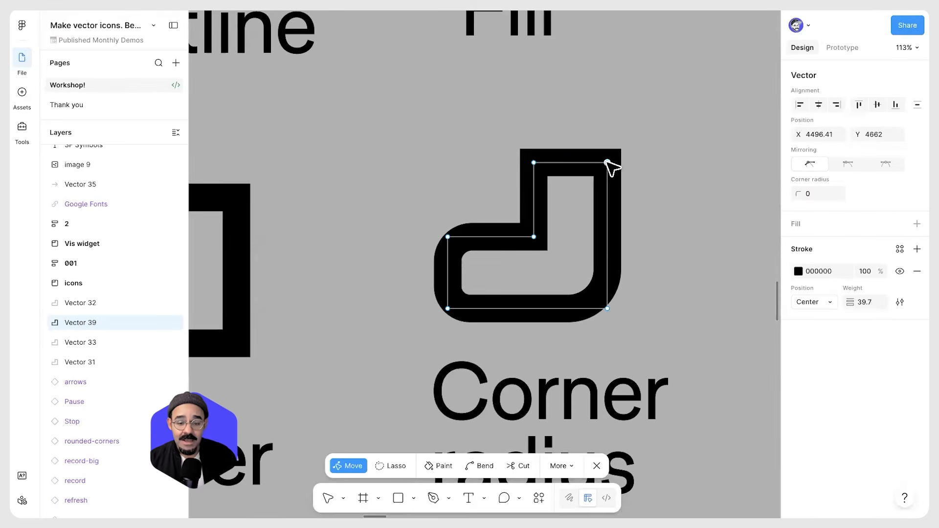
{"action": "left_click", "coordinate": [607, 163], "text": "ctrl"}
{"action": "left_click", "coordinate": [534, 163], "text": "ctrl"}
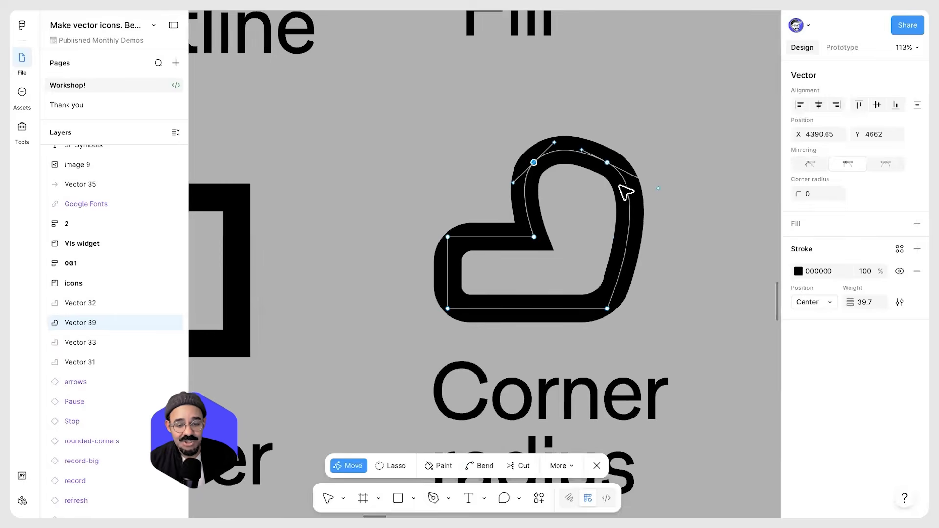
{"action": "key", "text": "ctrl+z"}
{"action": "key", "text": "ctrl+z"}
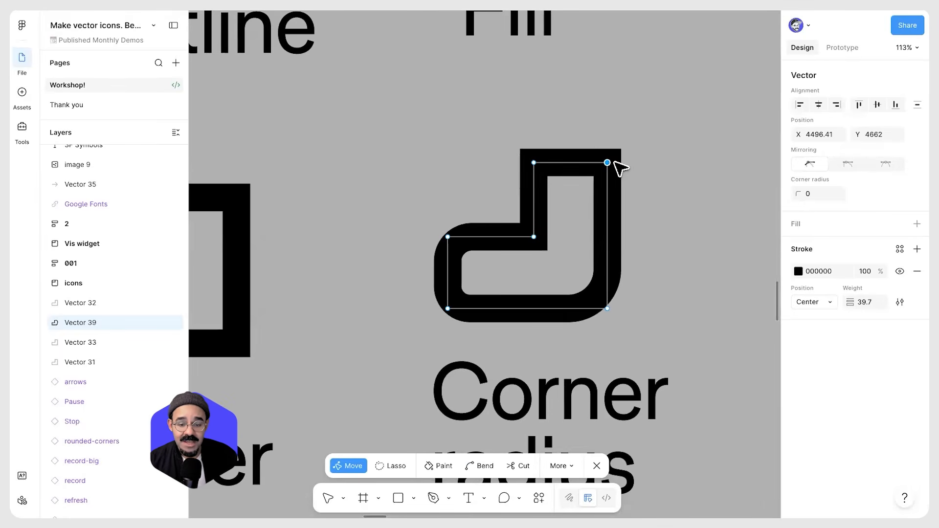
{"action": "mouse_move", "coordinate": [803, 192]}
{"action": "left_mouse_down"}
{"action": "mouse_move", "coordinate": [96, 208]}
{"action": "mouse_move", "coordinate": [389, 213]}
{"action": "mouse_move", "coordinate": [793, 184]}
{"action": "left_mouse_up"}
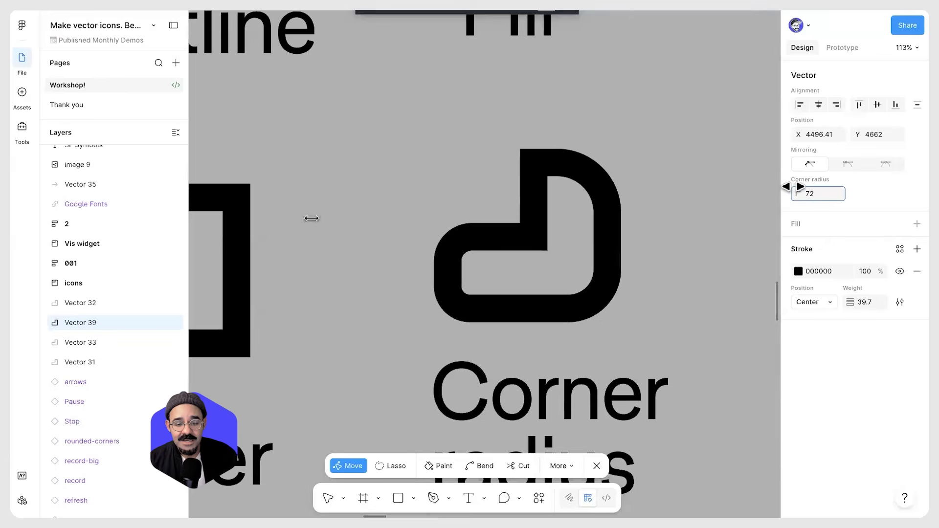
{"action": "scroll", "coordinate": [639, 191], "scroll_direction": "down", "scroll_amount": 3}
{"action": "key", "text": "Escape"}
{"action": "scroll", "coordinate": [645, 220], "scroll_direction": "down", "scroll_amount": 2}
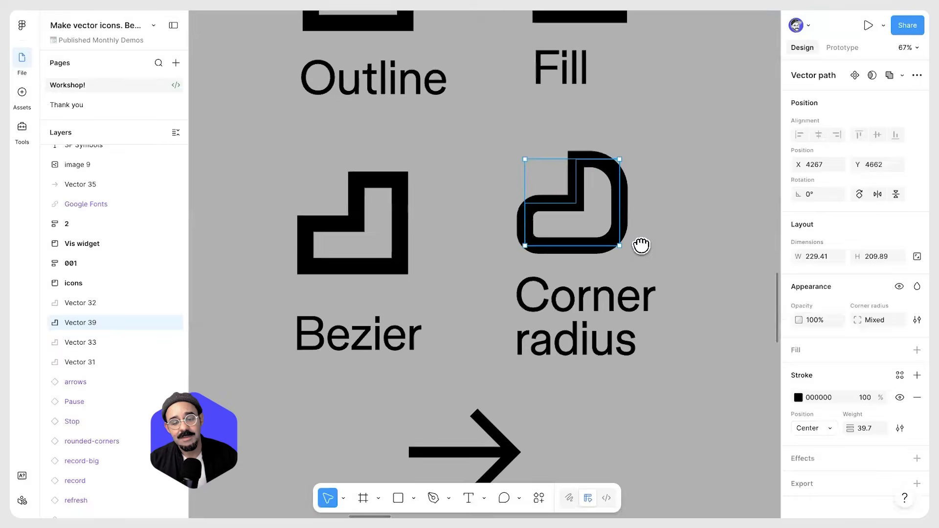
Move the arrow and its Vector network label to the left, then deselect them
{"action": "scroll", "coordinate": [566, 269], "scroll_direction": "down", "scroll_amount": 10}
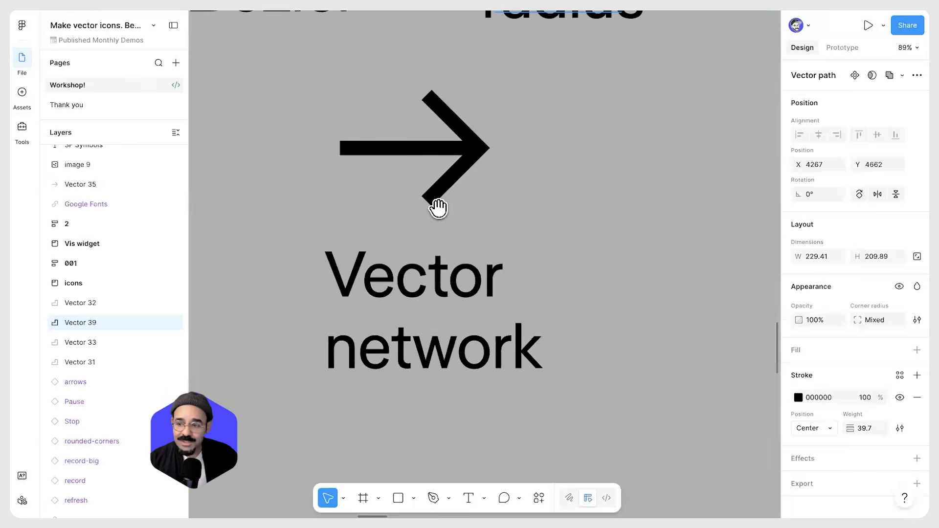
{"action": "scroll", "coordinate": [437, 215], "scroll_direction": "up", "scroll_amount": 2}
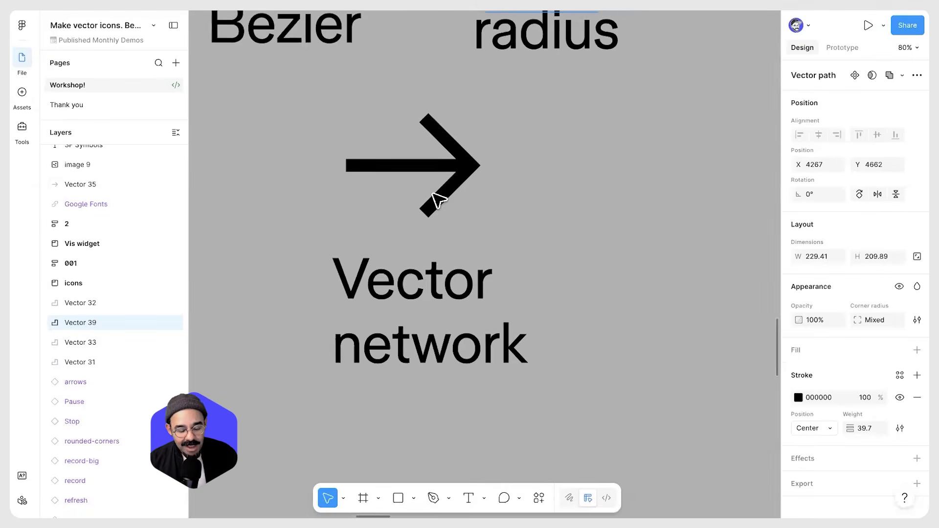
{"action": "left_click", "coordinate": [435, 201]}
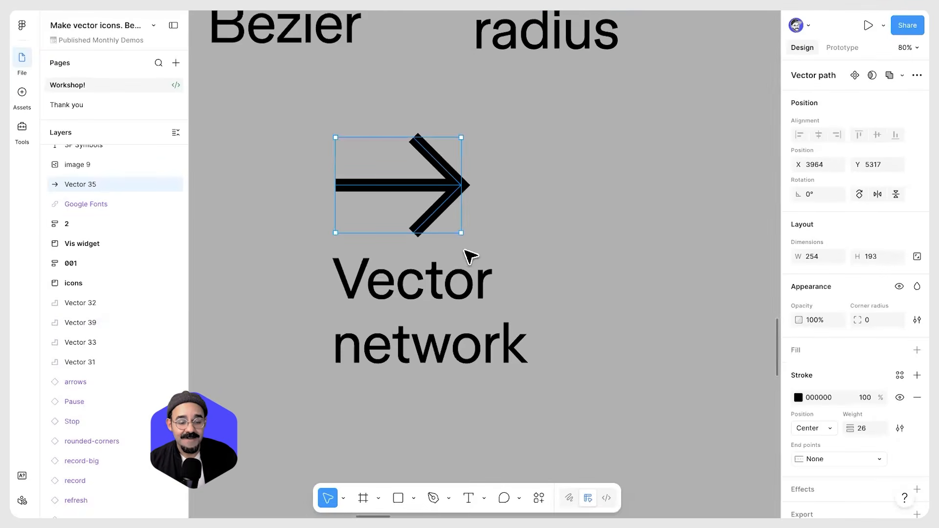
{"action": "left_click_drag", "start_coordinate": [492, 158], "coordinate": [411, 310]}
{"action": "left_click_drag", "start_coordinate": [433, 274], "coordinate": [333, 284]}
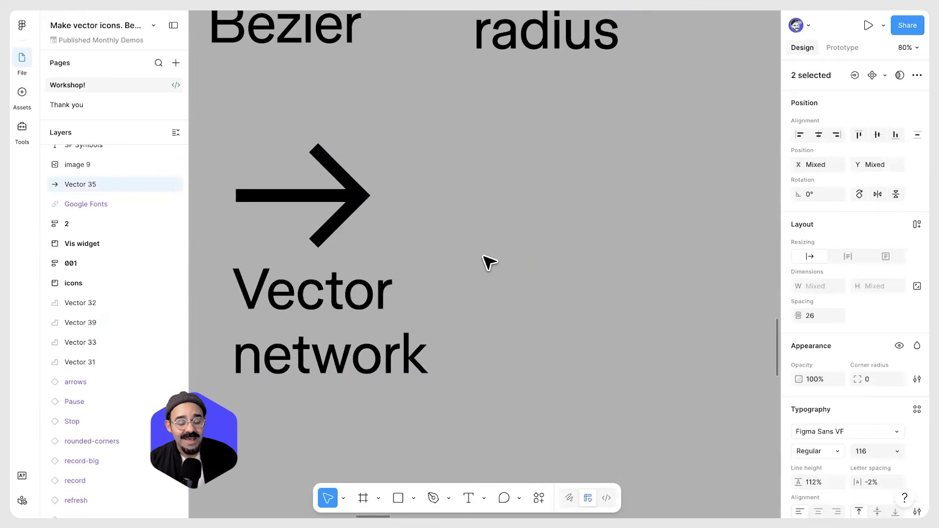
{"action": "left_click", "coordinate": [489, 263]}
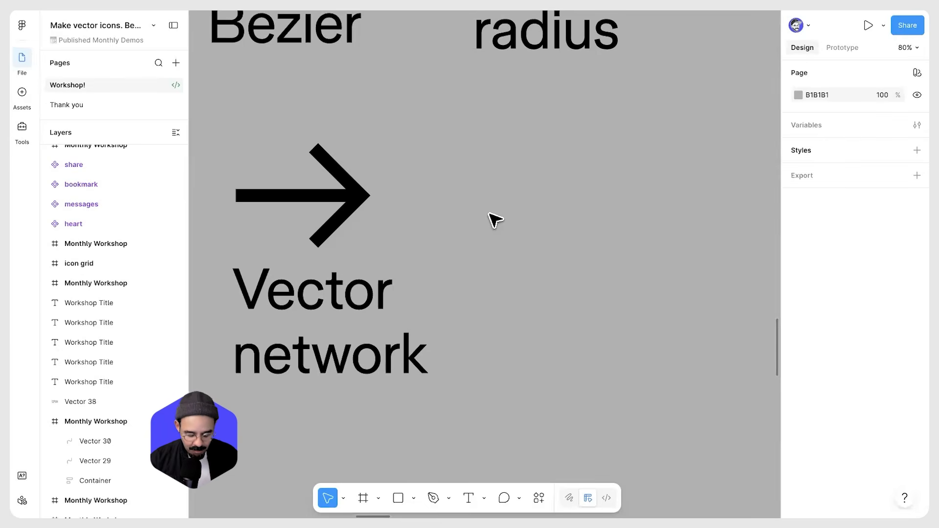
Draw a horizontal line and a diagonal segment down to the left with the Pen tool beside the arrow
{"action": "key", "text": "p"}
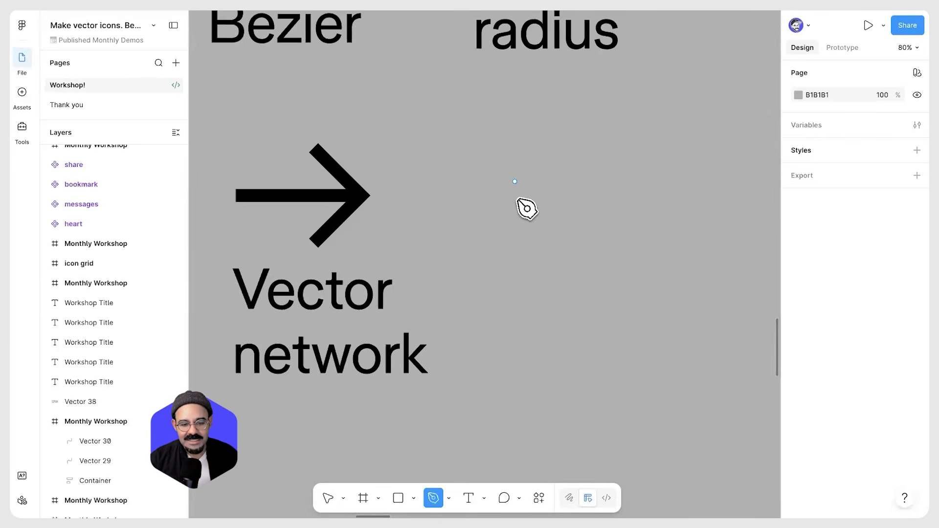
{"action": "left_click", "coordinate": [485, 211]}
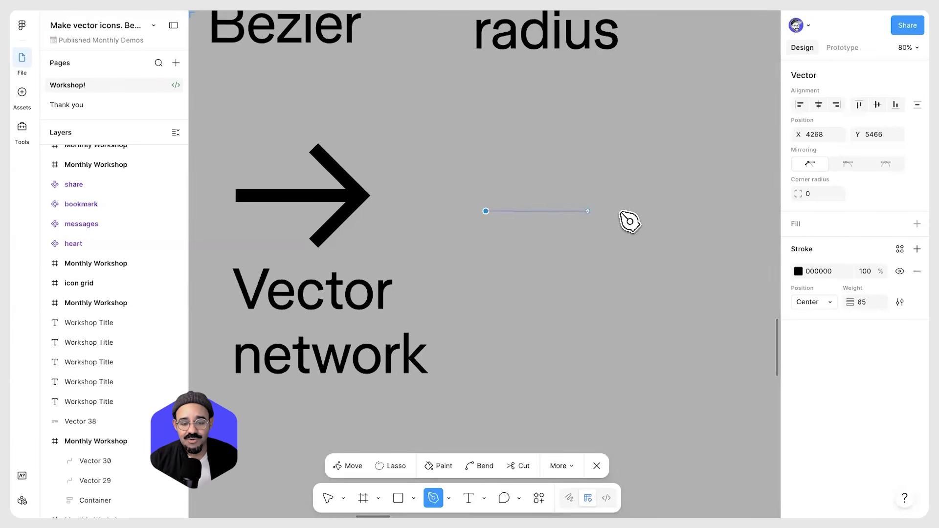
{"action": "left_click", "coordinate": [622, 211]}
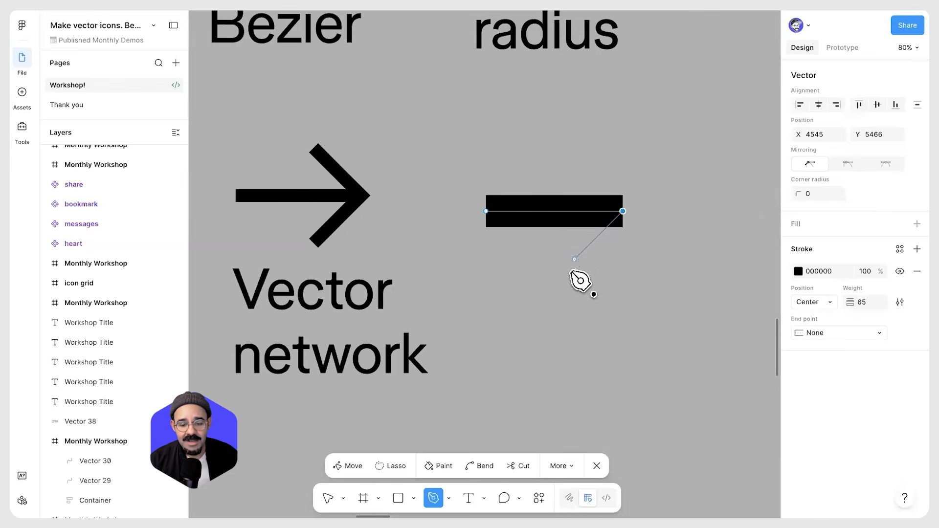
{"action": "left_click", "coordinate": [575, 259]}
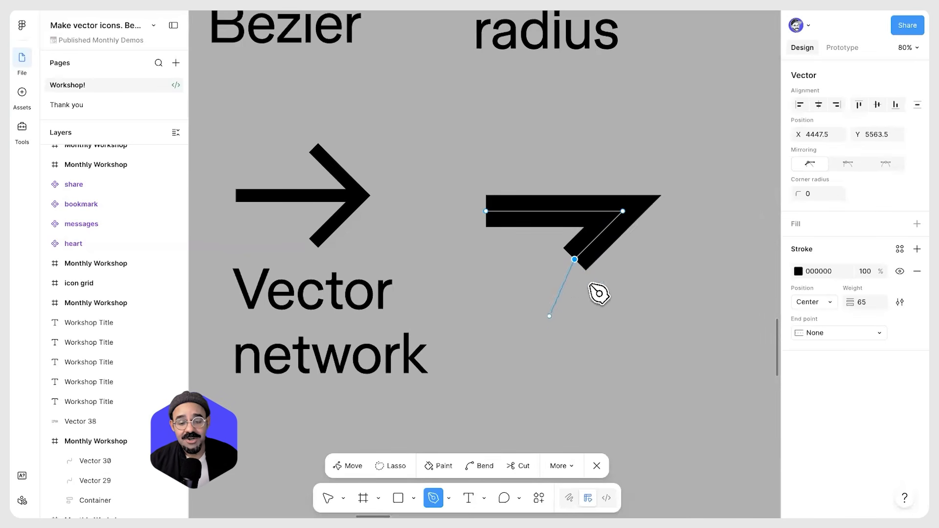
{"action": "scroll", "coordinate": [597, 293], "scroll_direction": "down", "scroll_amount": 1}
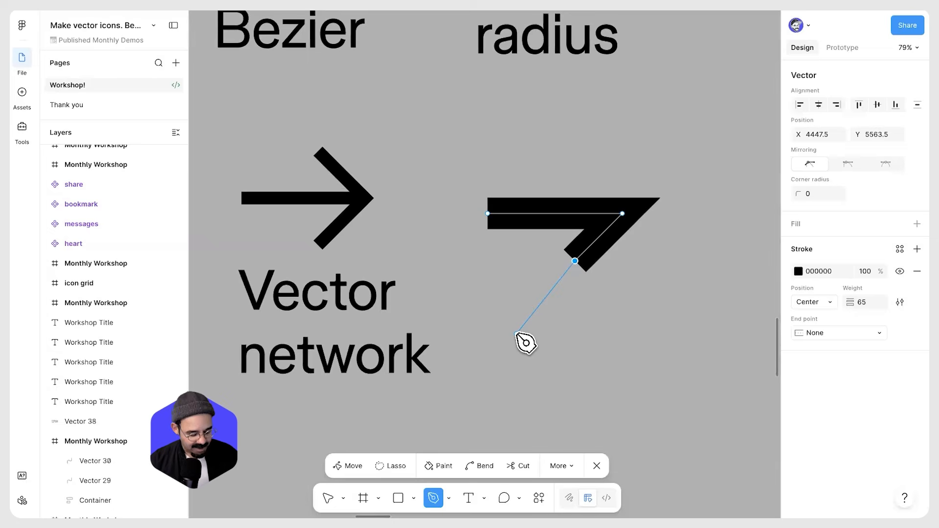
{"action": "key", "text": "Escape"}
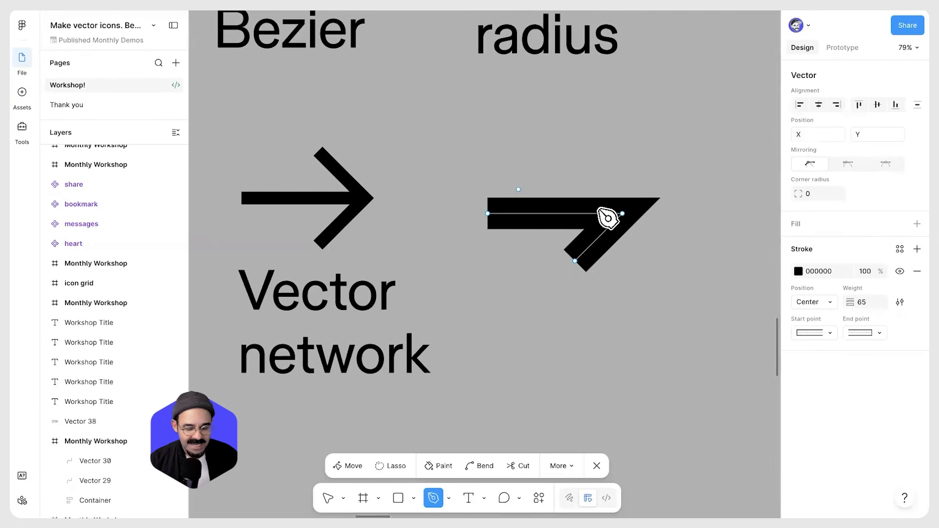
Branch a second diagonal from the line's tip up to the left, completing the arrowhead as a vector network
{"action": "left_click_drag", "start_coordinate": [625, 213], "coordinate": [571, 163]}
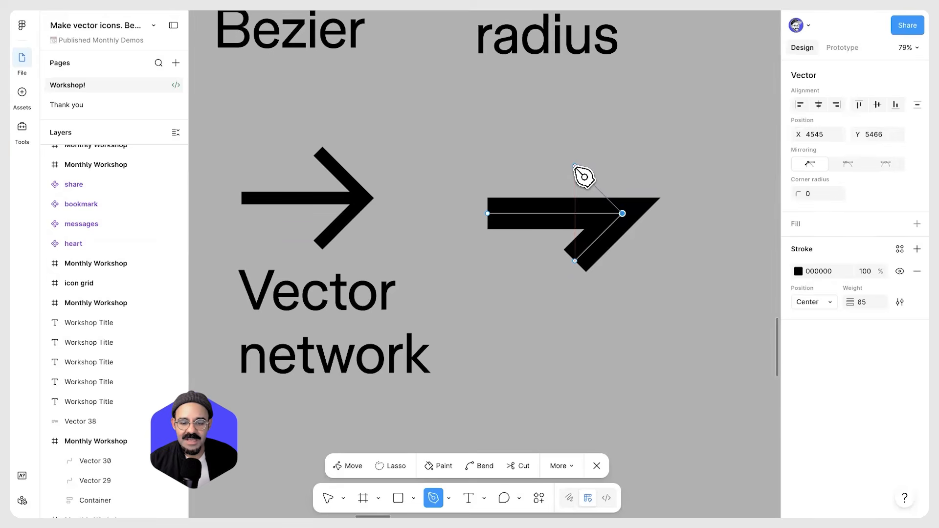
{"action": "left_click", "coordinate": [575, 166]}
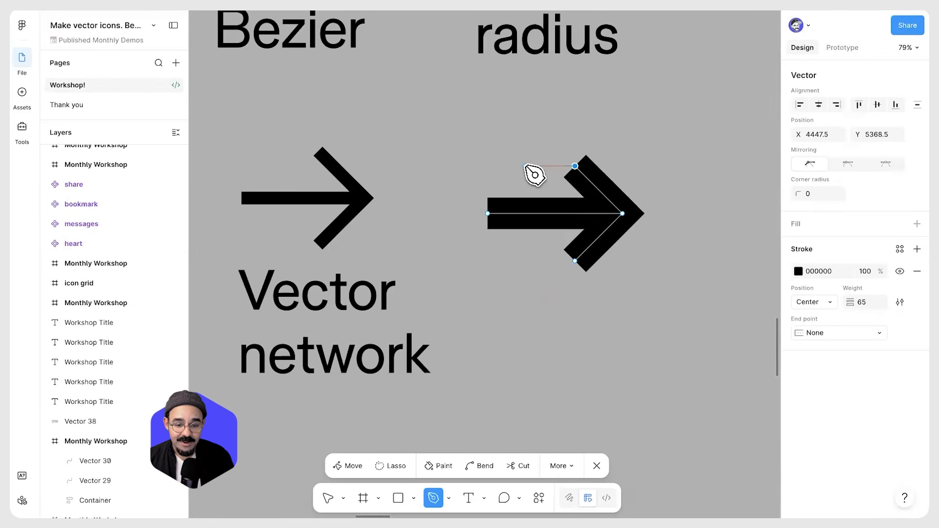
{"action": "key", "text": "Escape"}
{"action": "key", "text": "Escape"}
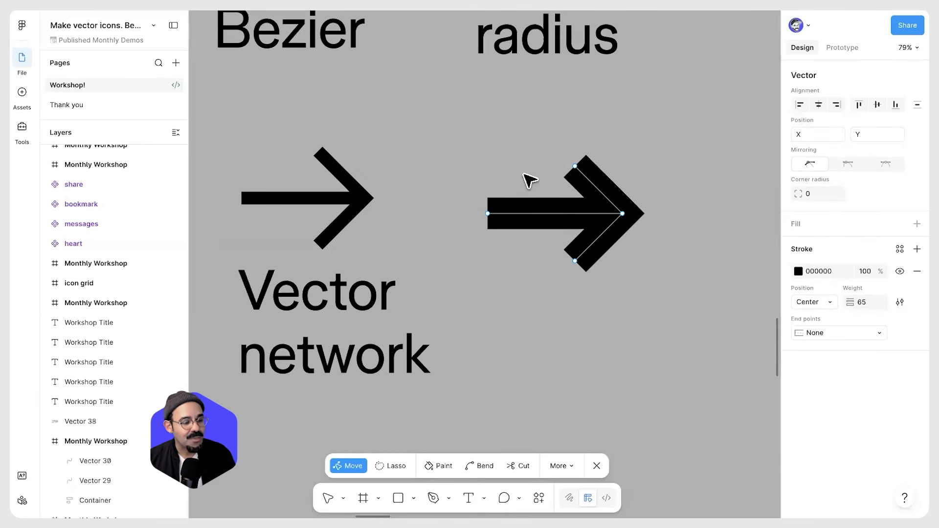
Try giving the new arrow's points a 7.5 corner radius, undoing it, and select the tip point
{"action": "mouse_move", "coordinate": [624, 214]}
{"action": "left_mouse_down"}
{"action": "mouse_move", "coordinate": [645, 241]}
{"action": "mouse_move", "coordinate": [552, 225]}
{"action": "mouse_move", "coordinate": [612, 215]}
{"action": "left_mouse_up"}
{"action": "left_click_drag", "start_coordinate": [686, 210], "coordinate": [580, 221]}
{"action": "key", "text": "ctrl+z"}
{"action": "left_click", "coordinate": [816, 193]}
{"action": "type", "text": "7.5"}
{"action": "key", "text": "Return"}
{"action": "key", "text": "ctrl+z"}
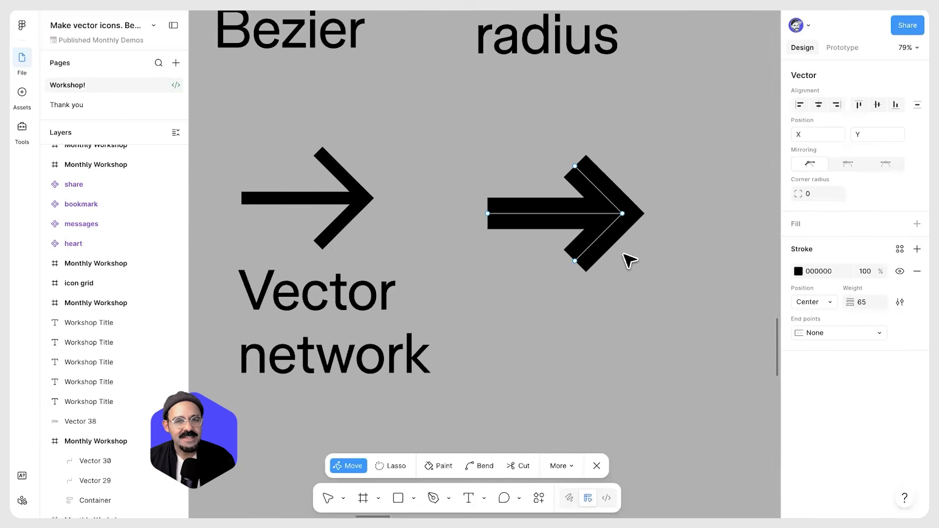
{"action": "left_click", "coordinate": [622, 213]}
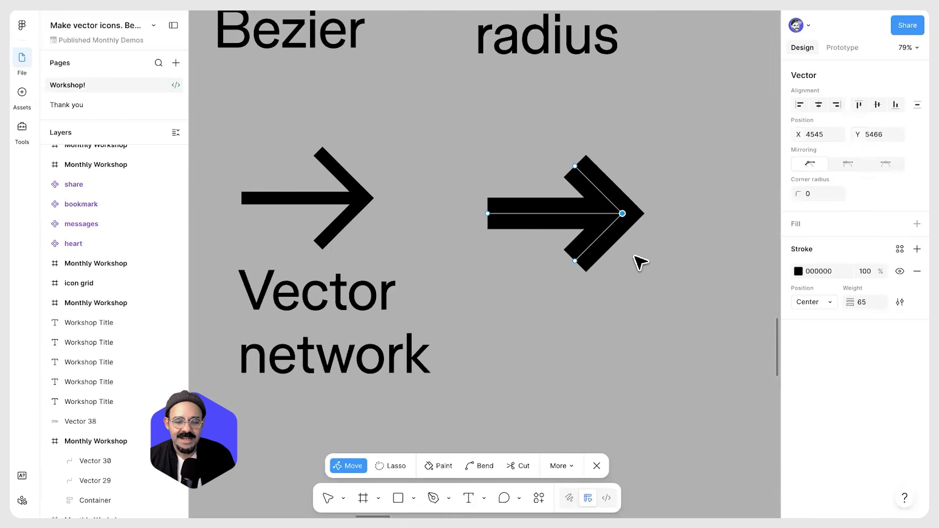
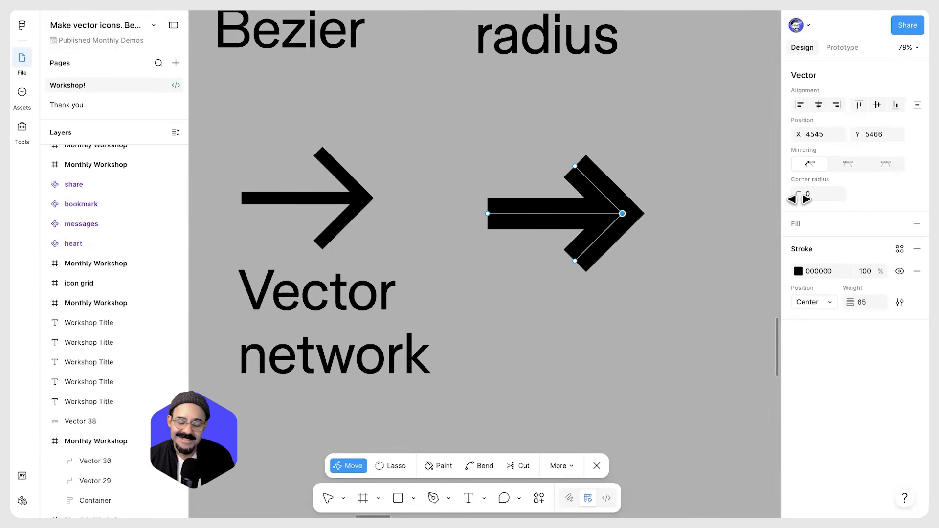
Set the new arrow's stroke join to Round in the stroke settings
{"action": "left_click", "coordinate": [899, 302]}
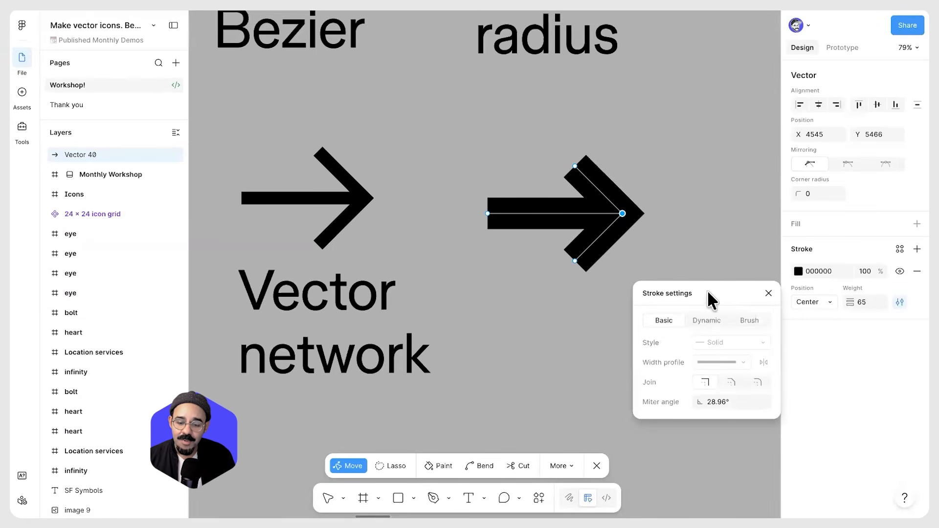
{"action": "left_click_drag", "start_coordinate": [710, 298], "coordinate": [730, 163]}
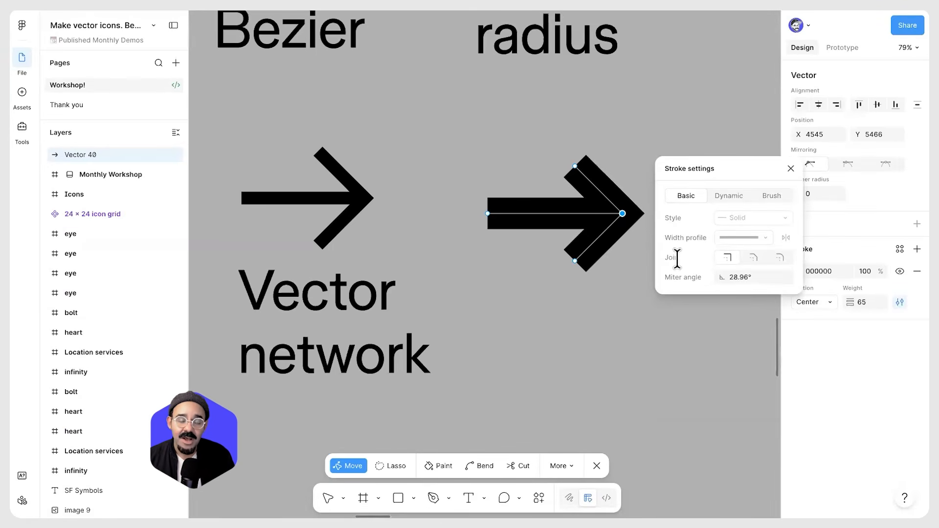
{"action": "left_click", "coordinate": [753, 259]}
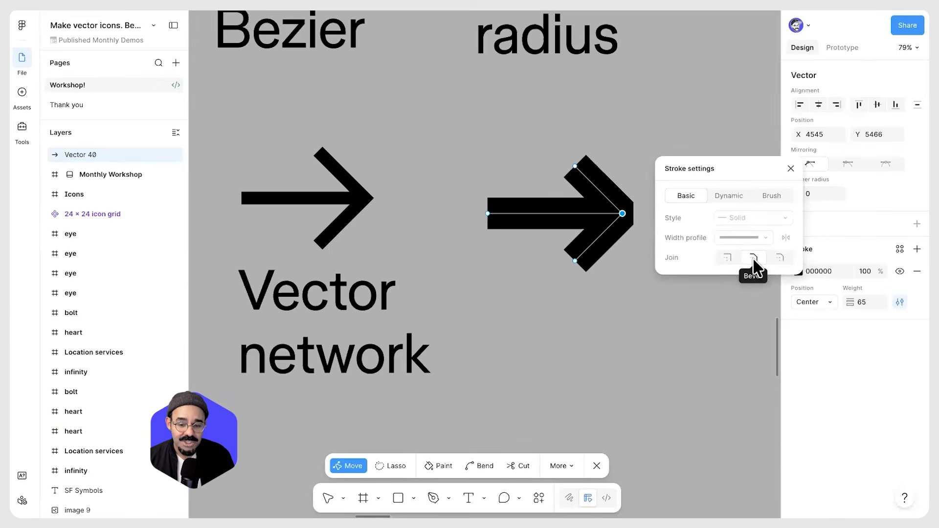
{"action": "left_click", "coordinate": [779, 258]}
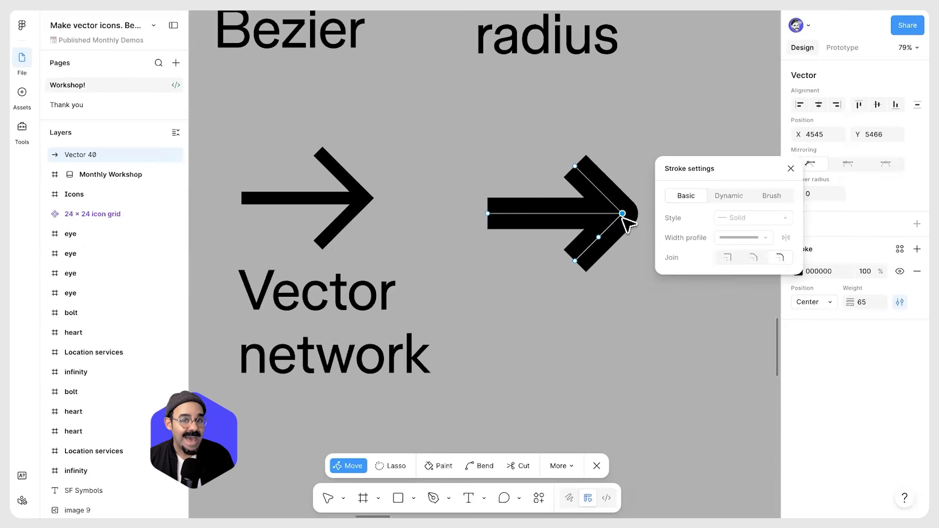
{"action": "left_click", "coordinate": [789, 168]}
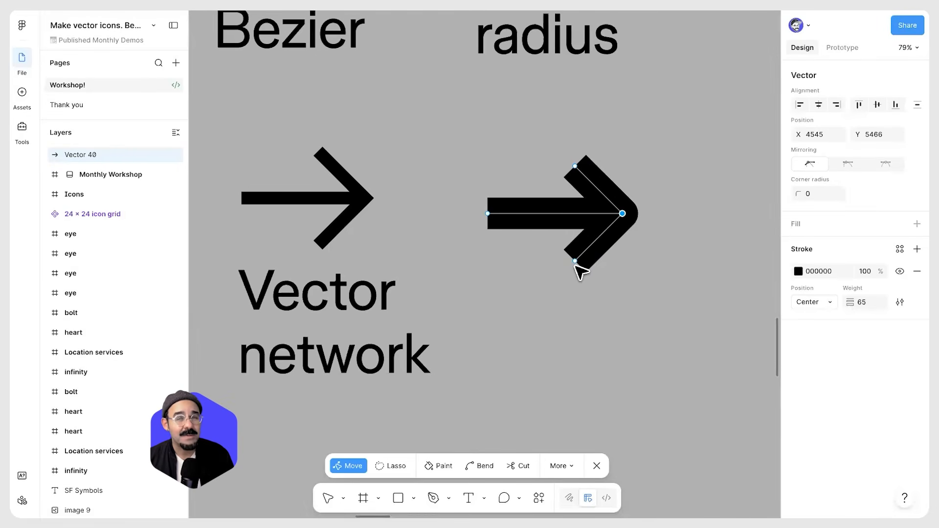
Try setting Round end points for the selected arrow points, and undo it
{"action": "left_click_drag", "start_coordinate": [557, 286], "coordinate": [459, 129]}
{"action": "left_click_drag", "start_coordinate": [576, 310], "coordinate": [590, 312]}
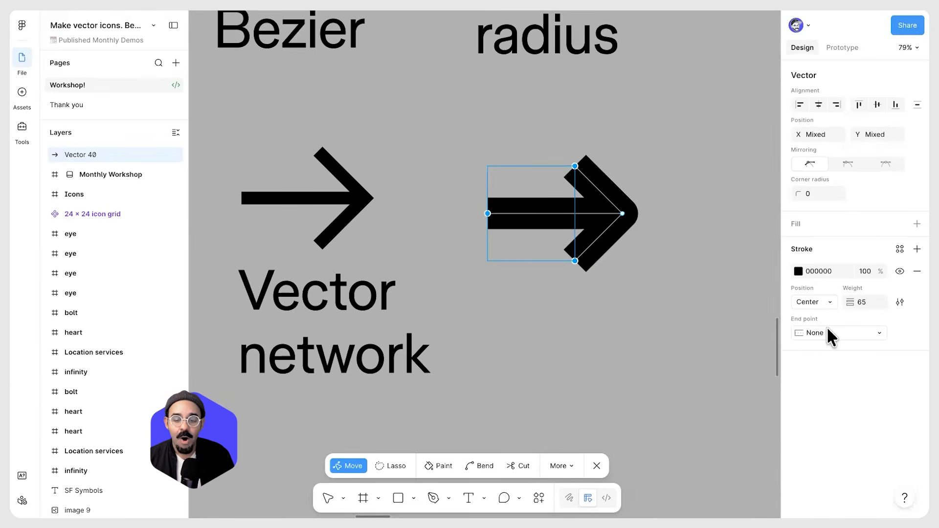
{"action": "left_click", "coordinate": [861, 333]}
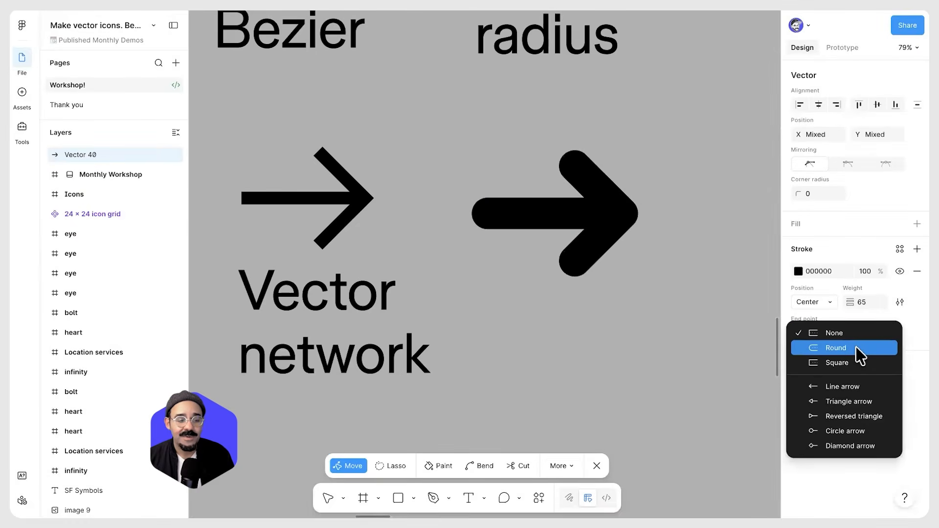
{"action": "left_click", "coordinate": [857, 349]}
{"action": "left_click", "coordinate": [576, 167]}
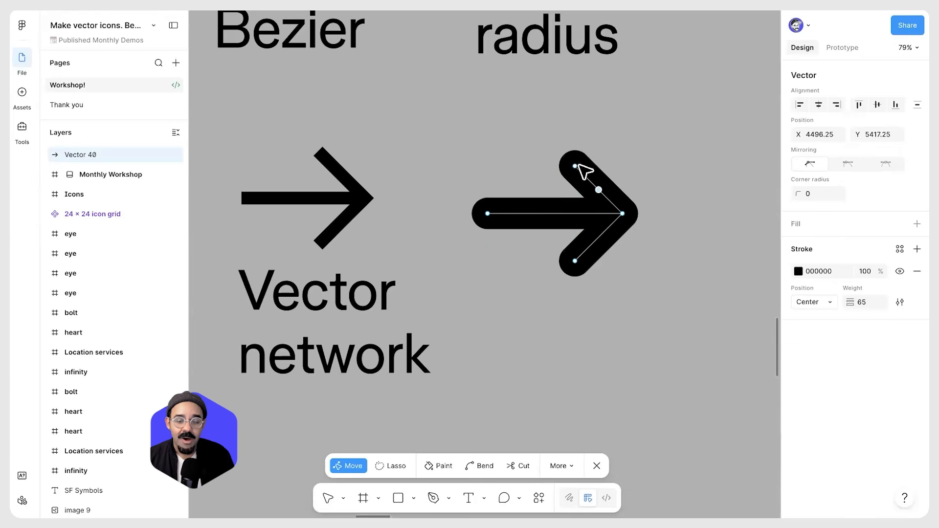
{"action": "key", "text": "ctrl+z"}
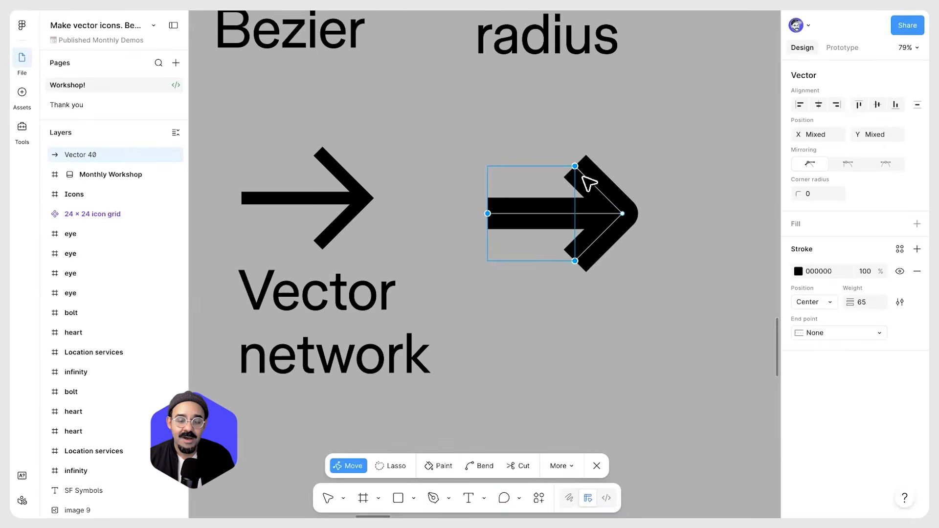
Give the arrowhead's top end, the line's left end and the arrowhead's bottom end Round end points, one at a time
{"action": "left_click", "coordinate": [575, 166]}
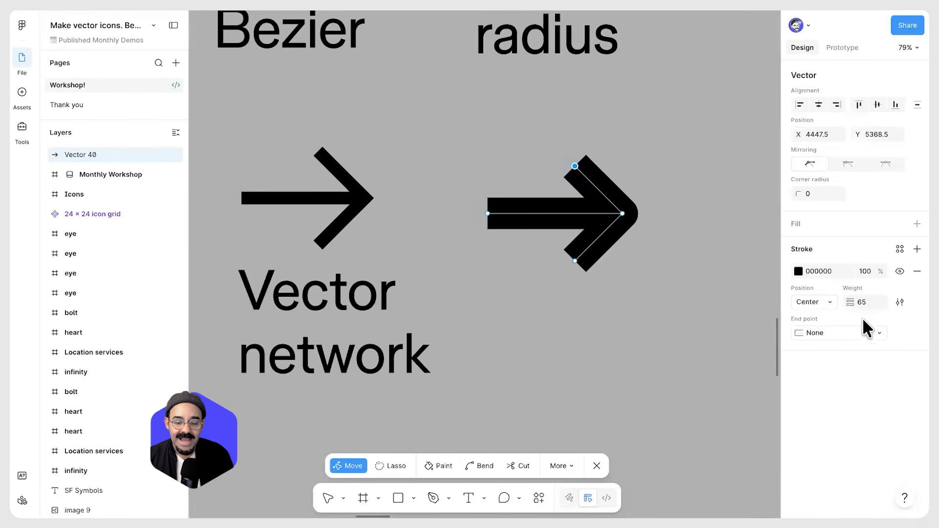
{"action": "left_click", "coordinate": [862, 333]}
{"action": "left_click", "coordinate": [853, 349]}
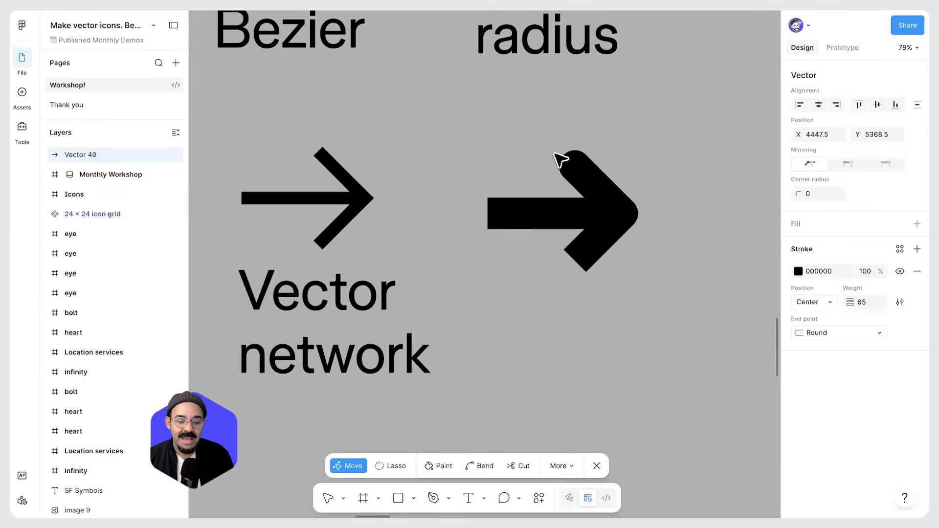
{"action": "left_click", "coordinate": [486, 213]}
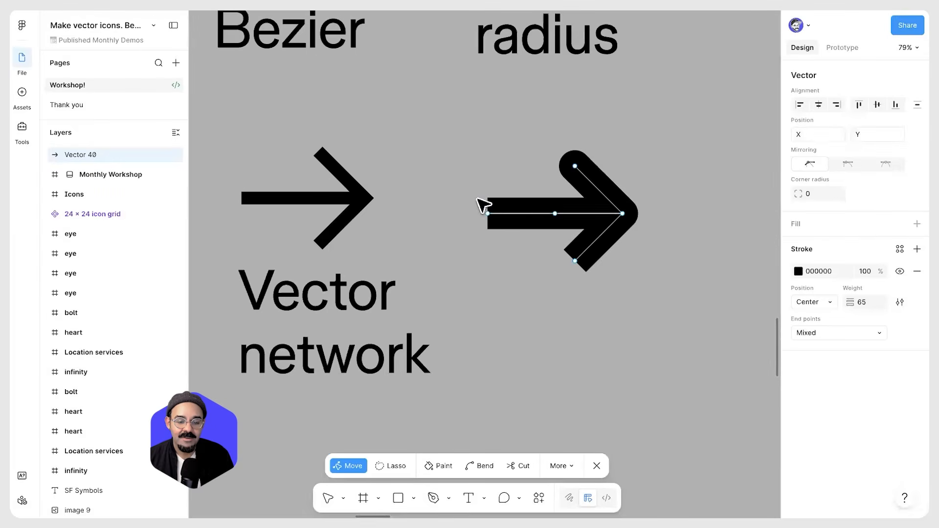
{"action": "left_click", "coordinate": [826, 334]}
{"action": "left_click", "coordinate": [847, 348]}
{"action": "left_click", "coordinate": [575, 261]}
{"action": "left_click", "coordinate": [862, 334]}
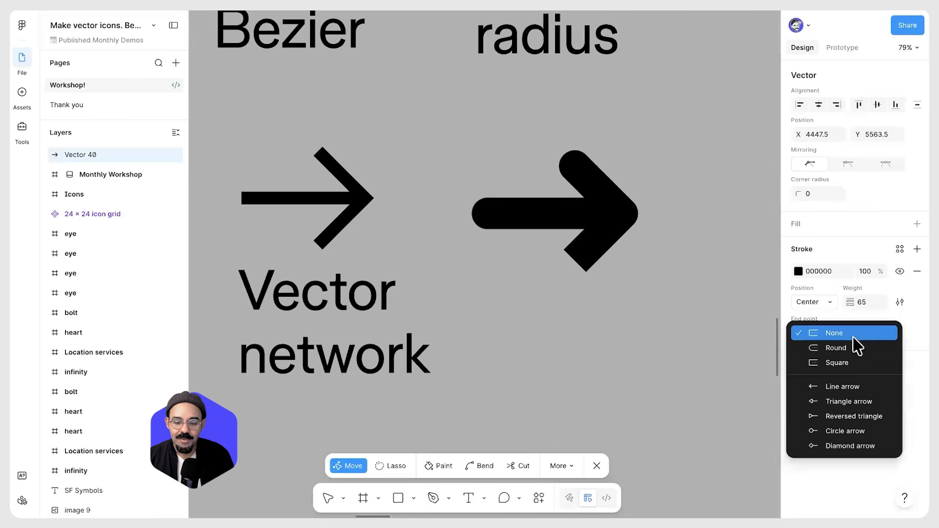
{"action": "left_click", "coordinate": [836, 349]}
Try dragging the arrow's tip point and a selection box, undoing both
{"action": "left_click", "coordinate": [623, 214]}
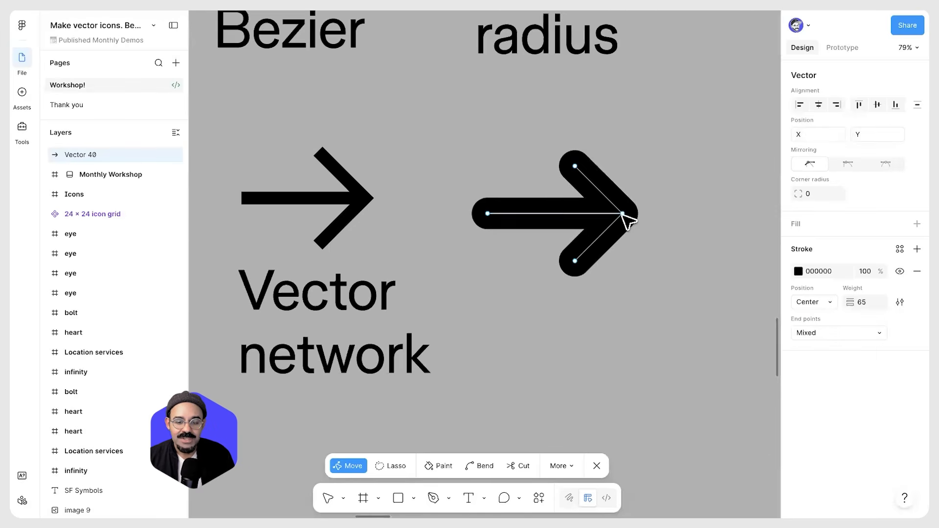
{"action": "left_click_drag", "start_coordinate": [624, 215], "coordinate": [645, 245]}
{"action": "key", "text": "ctrl+z"}
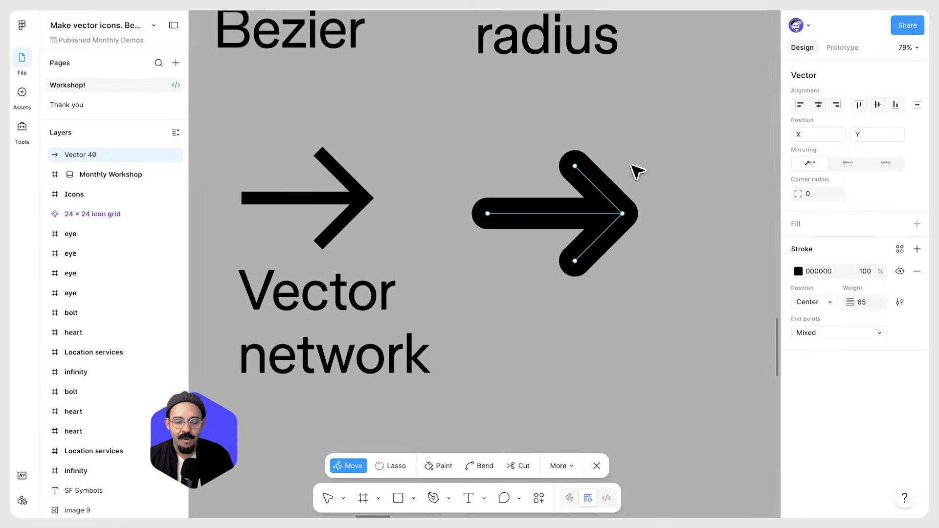
{"action": "left_click_drag", "start_coordinate": [657, 224], "coordinate": [547, 231]}
{"action": "key", "text": "ctrl+z"}
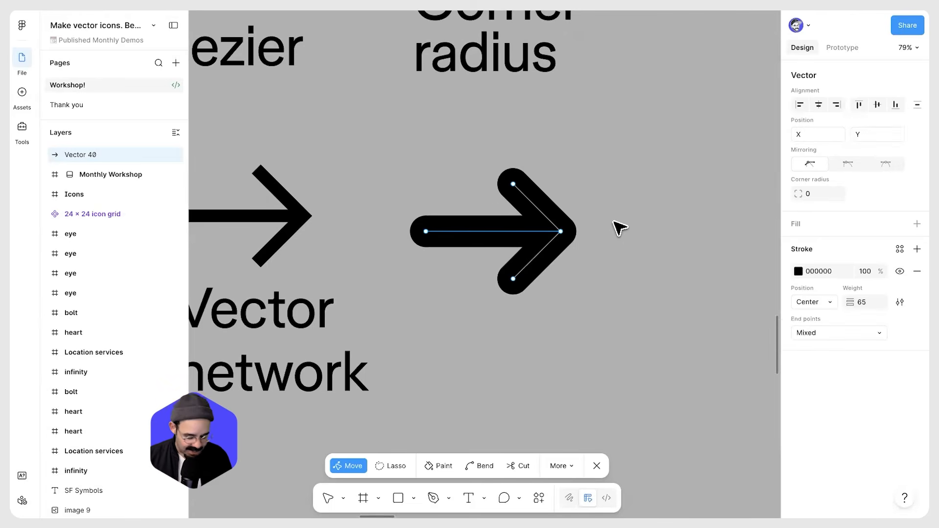
Try drawing extra segments from the arrow's tip with the Pen tool, undoing them and leaving the tool
{"action": "key", "text": "p"}
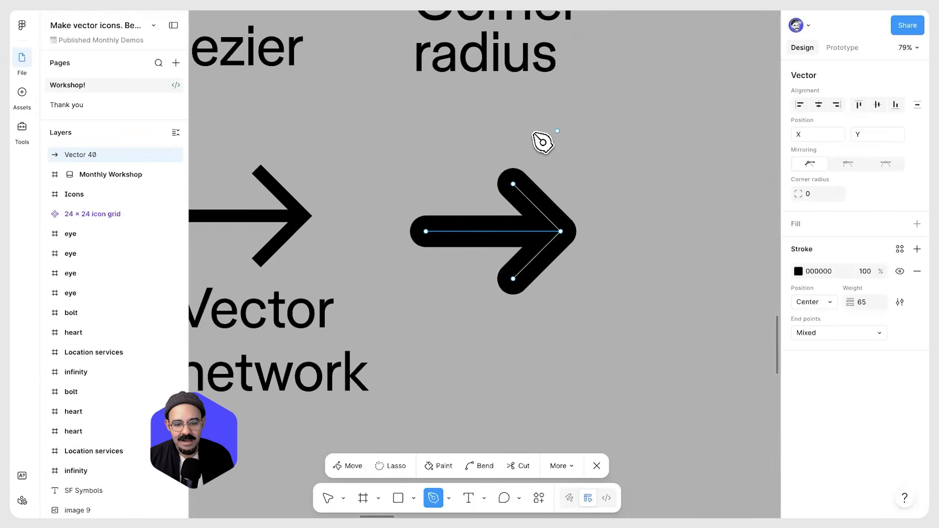
{"action": "left_click", "coordinate": [405, 156]}
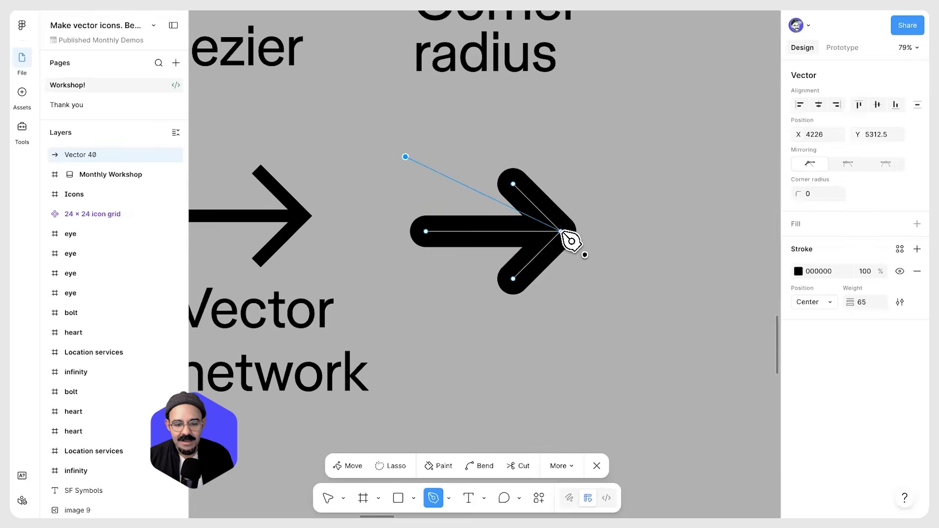
{"action": "left_click", "coordinate": [561, 232]}
{"action": "key", "text": "Escape"}
{"action": "left_click_drag", "start_coordinate": [560, 232], "coordinate": [624, 250]}
{"action": "key", "text": "ctrl+z"}
{"action": "left_click_drag", "start_coordinate": [561, 231], "coordinate": [645, 300]}
{"action": "key", "text": "ctrl+z"}
{"action": "key", "text": "ctrl+z"}
{"action": "key", "text": "ctrl+z"}
{"action": "key", "text": "Escape"}
{"action": "key", "text": "Escape"}
Browse down to the Location services frames and examine the filled navigation arrow icon
{"action": "scroll", "coordinate": [574, 285], "scroll_direction": "down", "scroll_amount": 6}
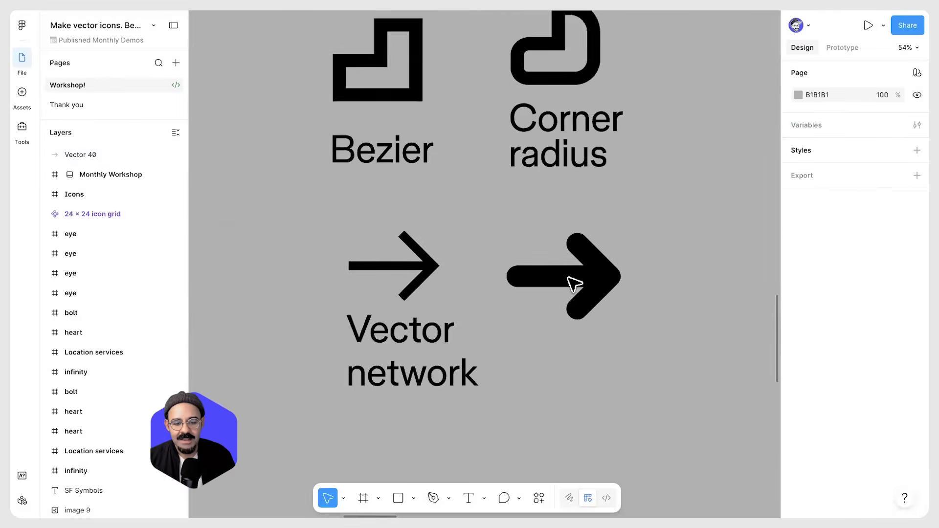
{"action": "scroll", "coordinate": [533, 338], "scroll_direction": "down", "scroll_amount": 5}
{"action": "scroll", "coordinate": [450, 209], "scroll_direction": "up", "scroll_amount": 3}
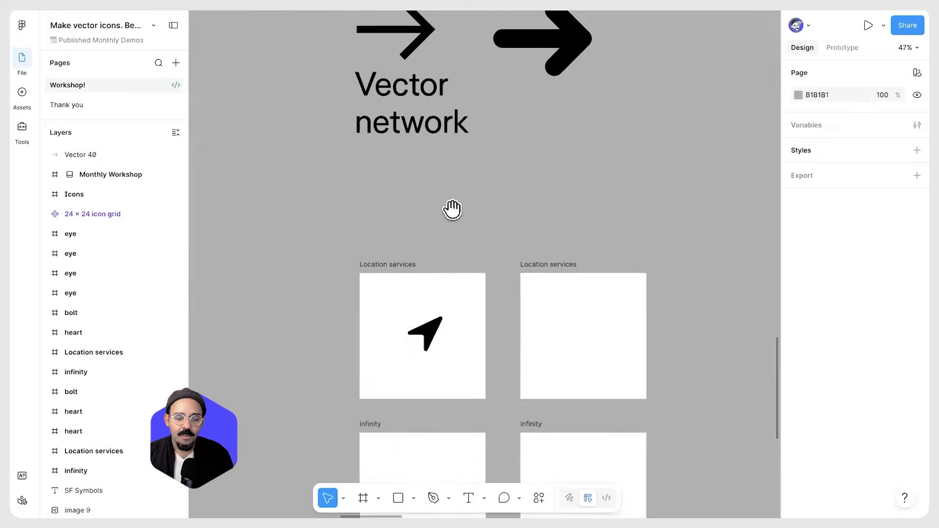
{"action": "scroll", "coordinate": [451, 202], "scroll_direction": "up", "scroll_amount": 3}
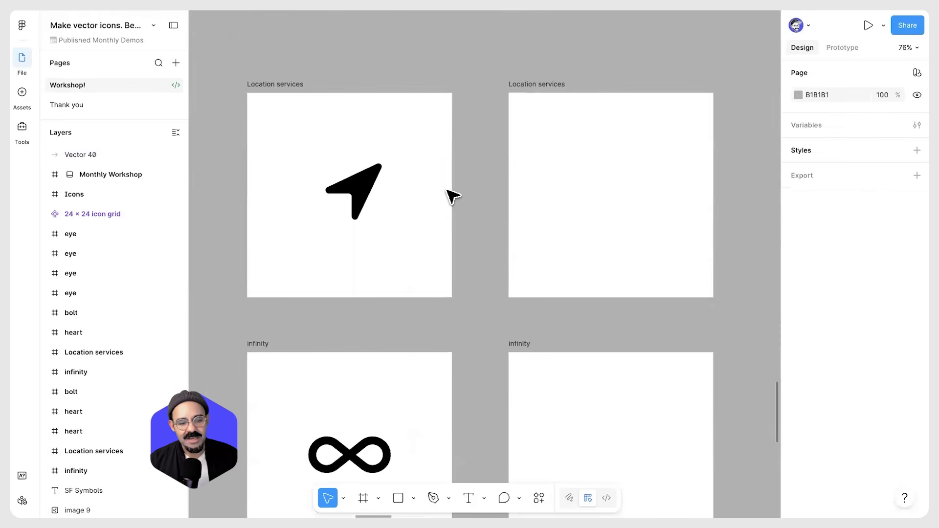
{"action": "scroll", "coordinate": [450, 196], "scroll_direction": "down", "scroll_amount": 3}
{"action": "scroll", "coordinate": [440, 296], "scroll_direction": "down", "scroll_amount": 5}
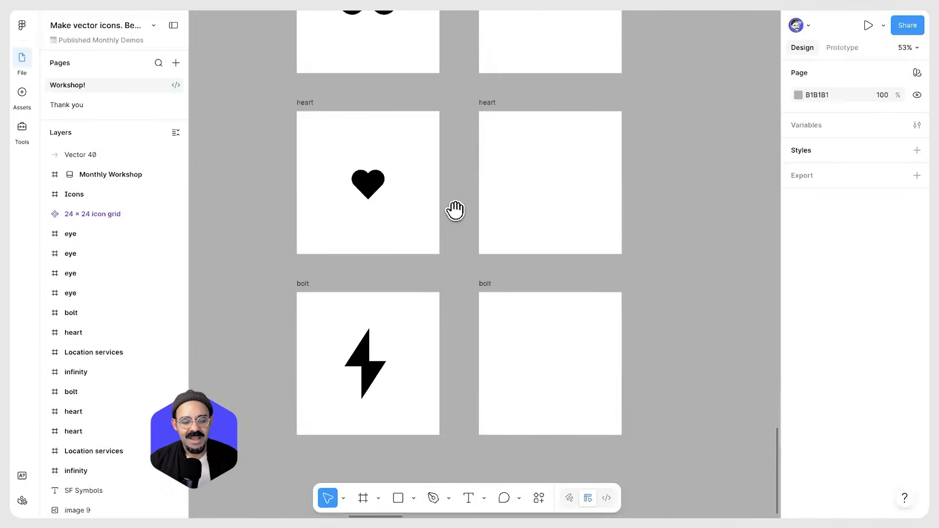
{"action": "scroll", "coordinate": [455, 210], "scroll_direction": "up", "scroll_amount": 6}
{"action": "scroll", "coordinate": [426, 174], "scroll_direction": "up", "scroll_amount": 1}
{"action": "scroll", "coordinate": [410, 174], "scroll_direction": "up", "scroll_amount": 2}
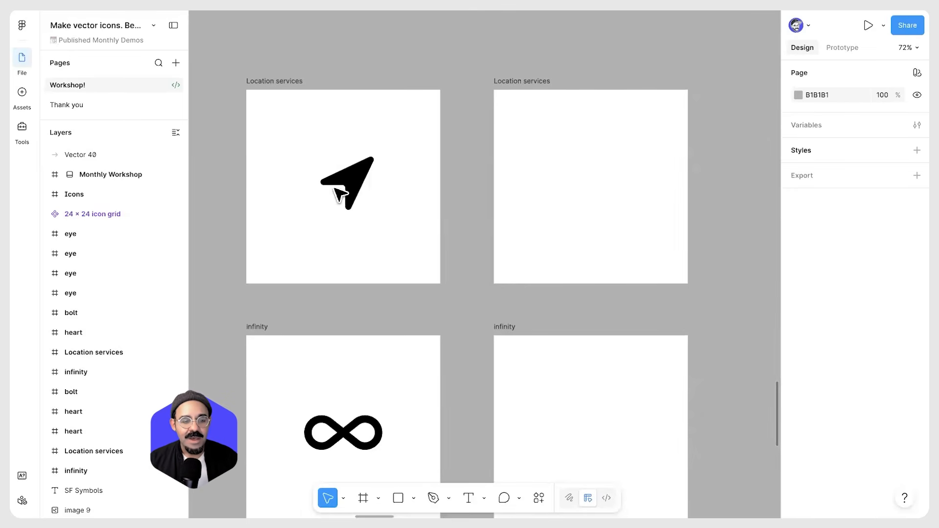
{"action": "left_click", "coordinate": [367, 200]}
{"action": "scroll", "coordinate": [366, 192], "scroll_direction": "up", "scroll_amount": 3}
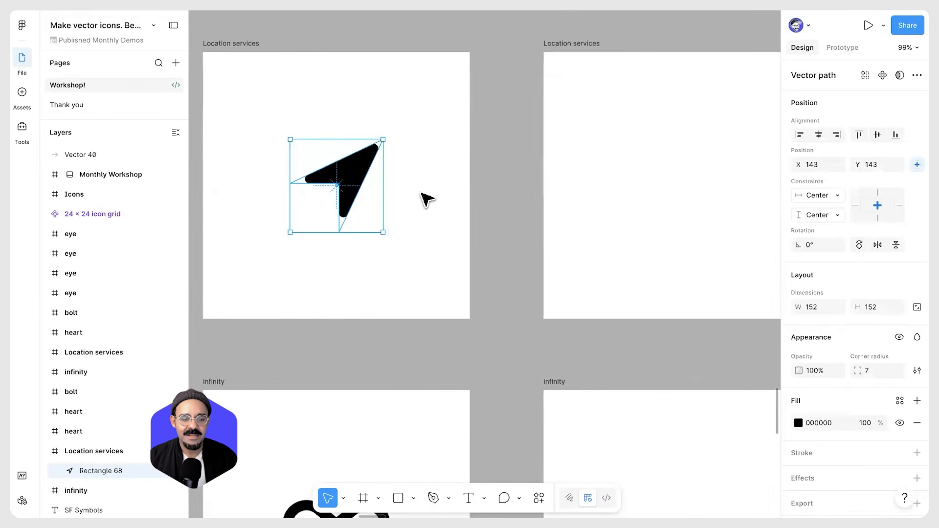
{"action": "left_click", "coordinate": [425, 278]}
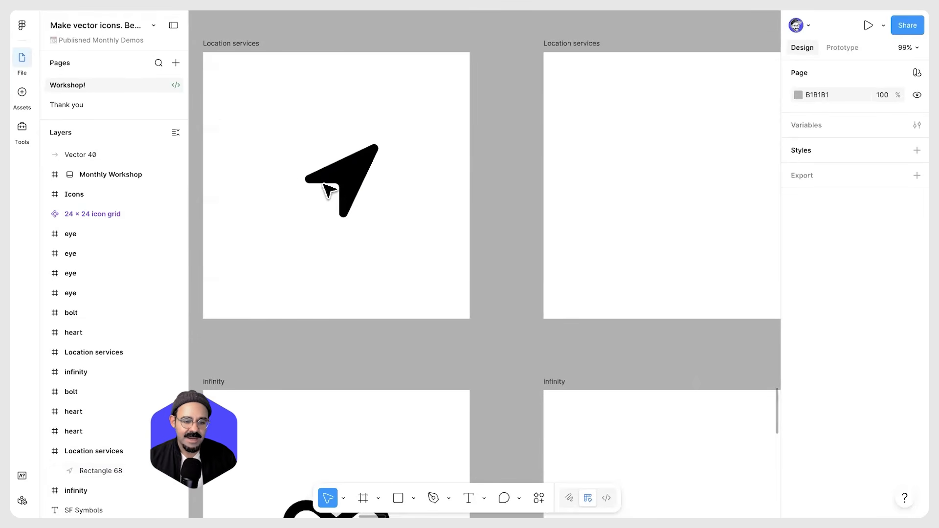
{"action": "scroll", "coordinate": [413, 215], "scroll_direction": "down", "scroll_amount": 2}
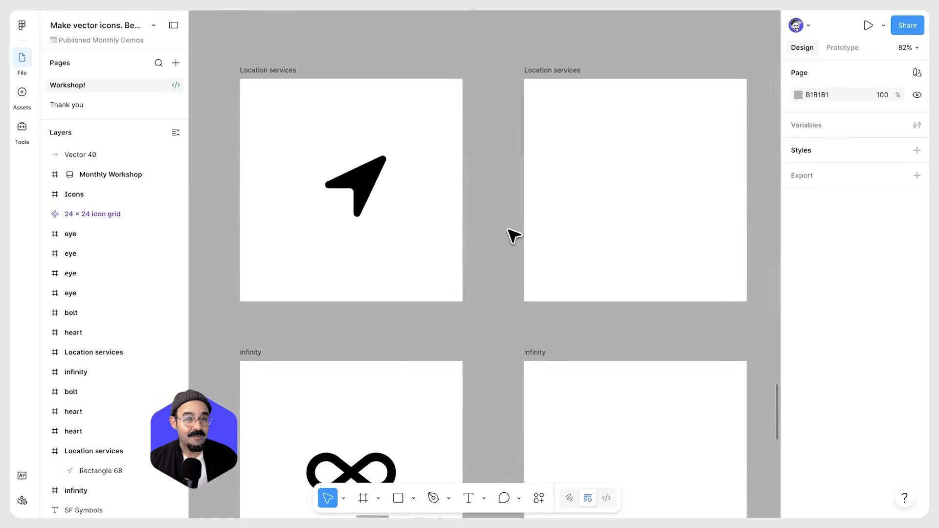
{"action": "scroll", "coordinate": [598, 224], "scroll_direction": "right", "scroll_amount": 2}
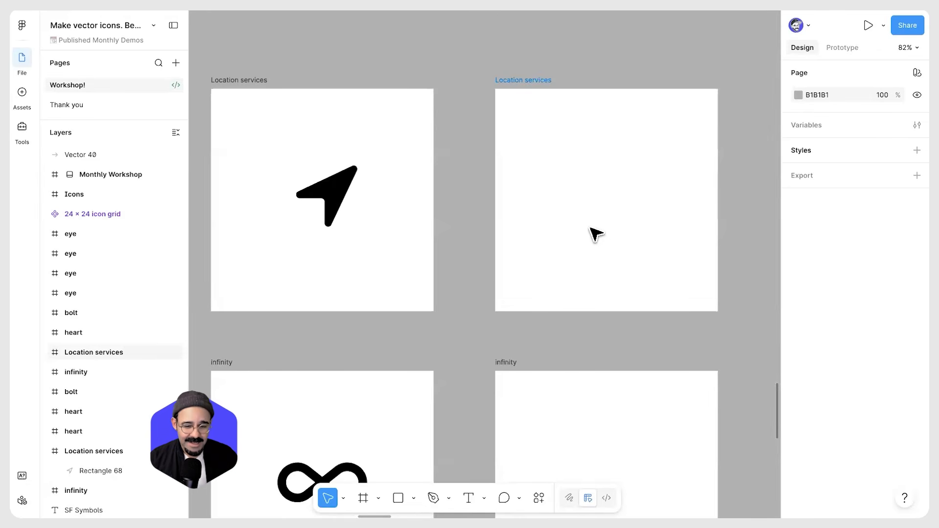
Draw a 74 × 74 rectangle in the empty Location services frame
{"action": "key", "text": "r"}
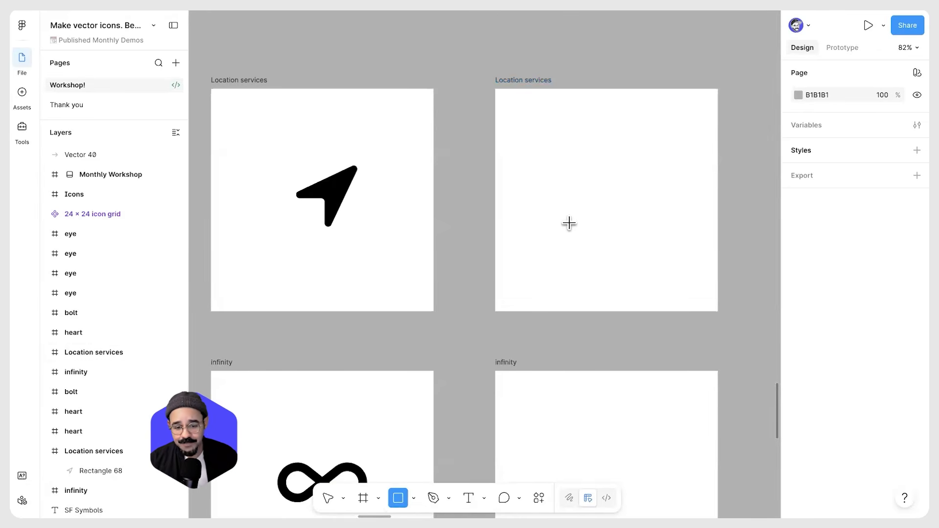
{"action": "key", "text": "v"}
{"action": "key", "text": "r"}
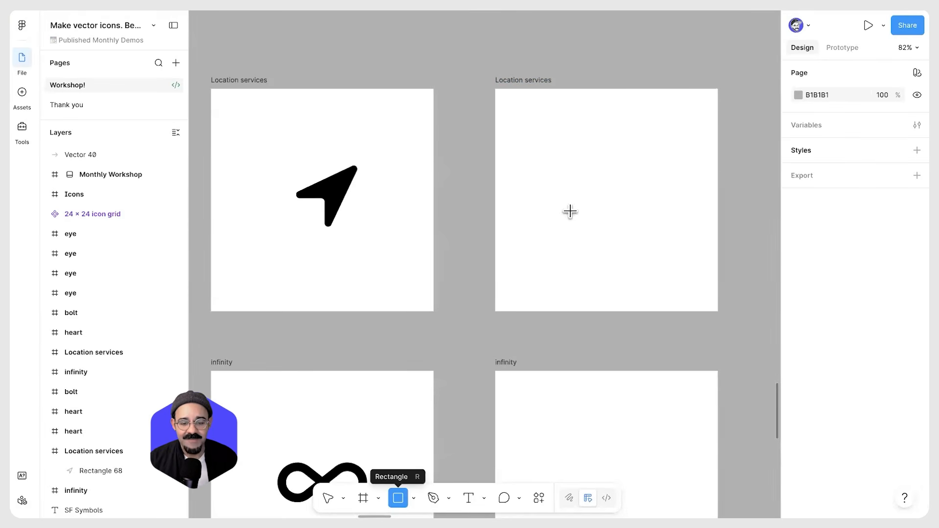
{"action": "mouse_move", "coordinate": [554, 208]}
{"action": "left_mouse_down"}
{"action": "mouse_move", "coordinate": [591, 244]}
{"action": "mouse_move", "coordinate": [587, 234]}
{"action": "mouse_move", "coordinate": [567, 266]}
{"action": "left_mouse_up"}
{"action": "scroll", "coordinate": [608, 234], "scroll_direction": "up", "scroll_amount": 4}
{"action": "scroll", "coordinate": [599, 254], "scroll_direction": "down", "scroll_amount": 3}
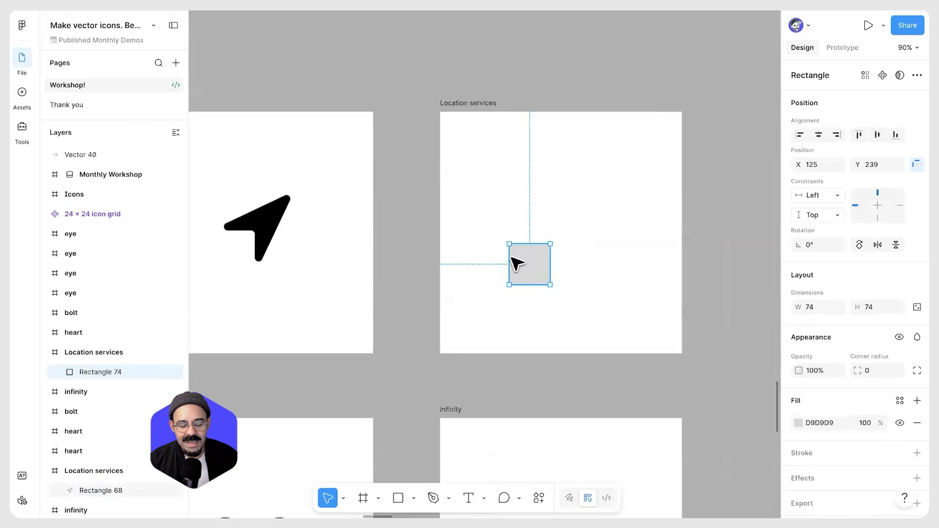
{"action": "scroll", "coordinate": [551, 264], "scroll_direction": "up", "scroll_amount": 2}
{"action": "scroll", "coordinate": [563, 270], "scroll_direction": "up", "scroll_amount": 1}
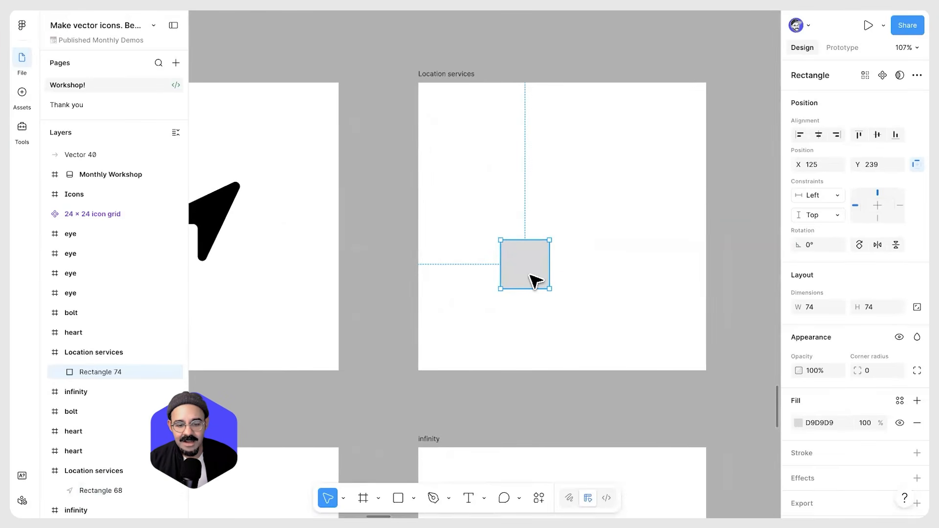
Edit the rectangle's points, moving its bottom-left corner up and right to form a navigation arrow
{"action": "key", "text": "Return"}
{"action": "scroll", "coordinate": [513, 310], "scroll_direction": "up", "scroll_amount": 3}
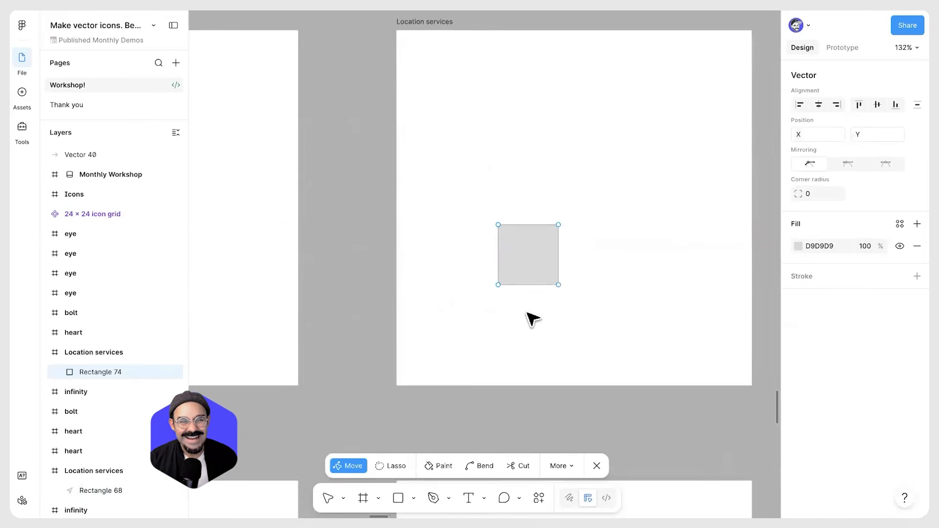
{"action": "scroll", "coordinate": [533, 318], "scroll_direction": "up", "scroll_amount": 1}
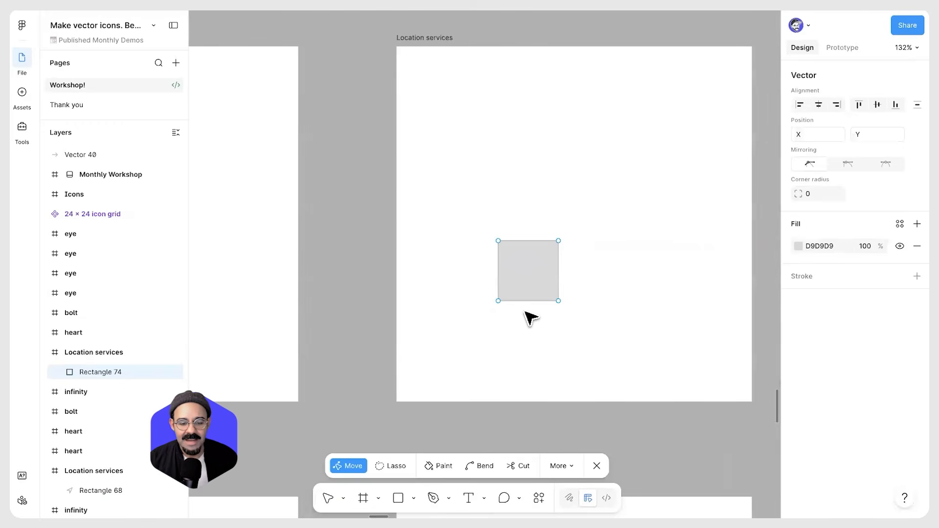
{"action": "left_click", "coordinate": [498, 301]}
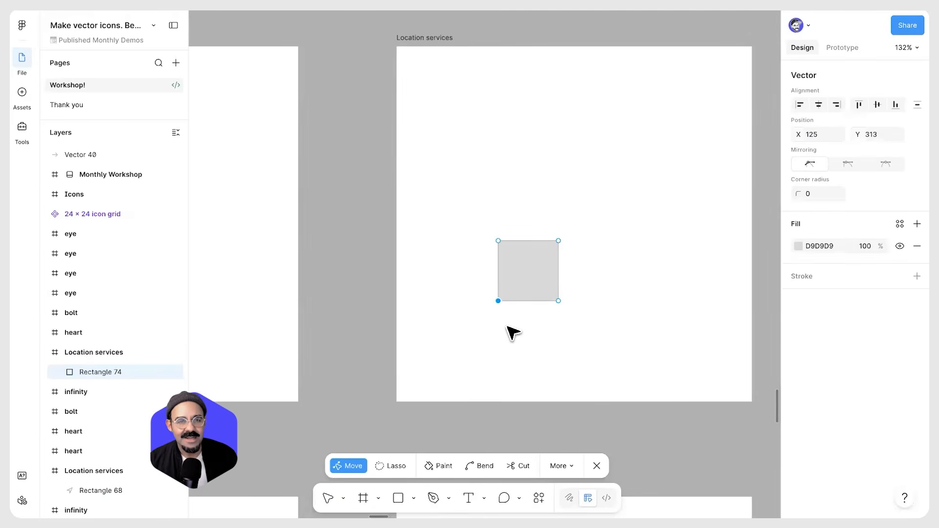
{"action": "left_click_drag", "start_coordinate": [499, 300], "coordinate": [620, 180]}
{"action": "key", "text": "Escape"}
{"action": "key", "text": "Escape"}
{"action": "scroll", "coordinate": [656, 289], "scroll_direction": "down", "scroll_amount": 5}
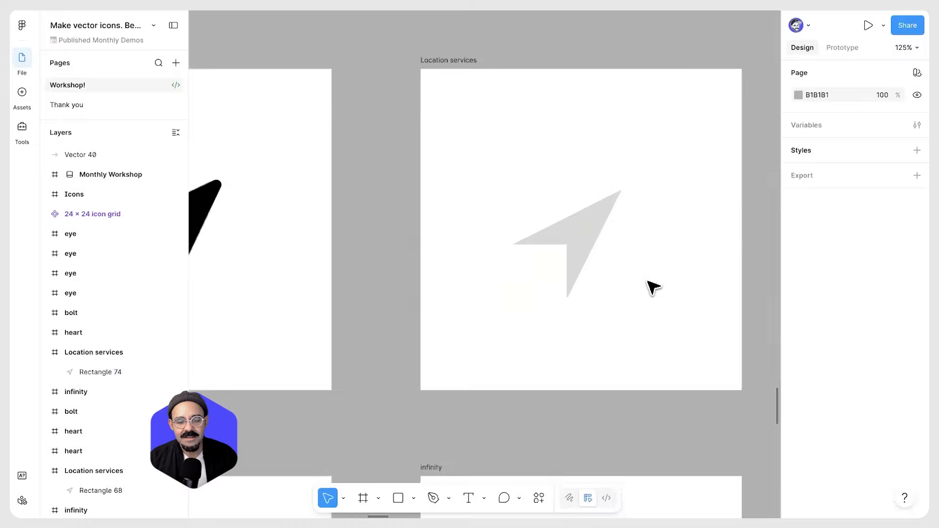
Round the arrow's corners with a corner radius of about 6.5
{"action": "scroll", "coordinate": [618, 253], "scroll_direction": "up", "scroll_amount": 4}
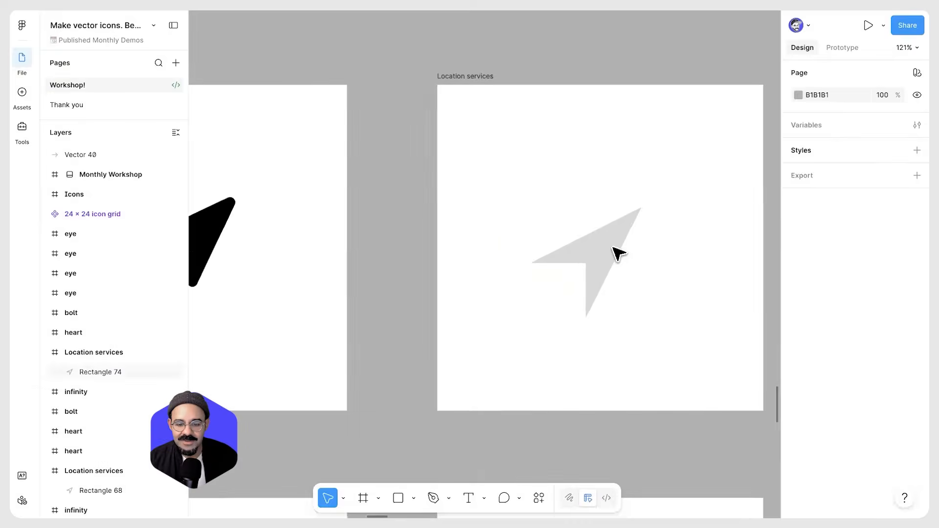
{"action": "left_click", "coordinate": [614, 254]}
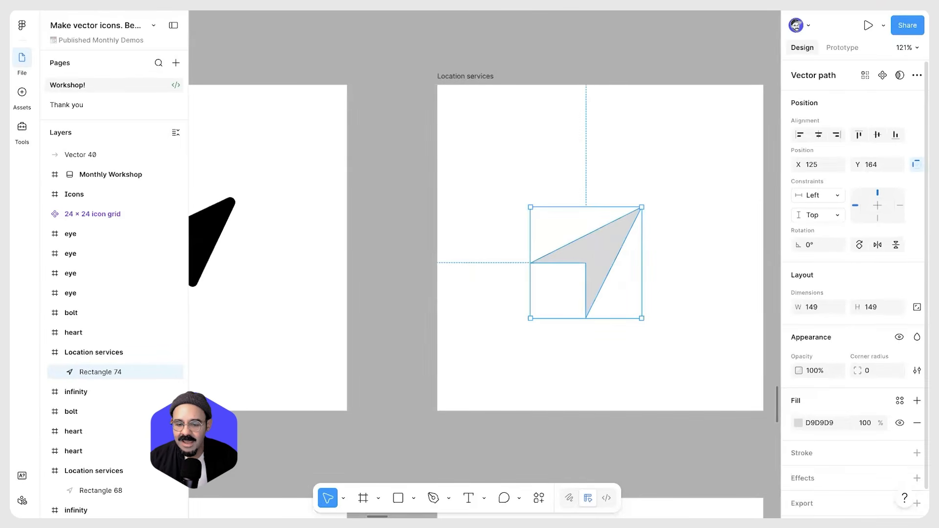
{"action": "left_click_drag", "start_coordinate": [858, 370], "coordinate": [916, 373]}
{"action": "left_click", "coordinate": [681, 310]}
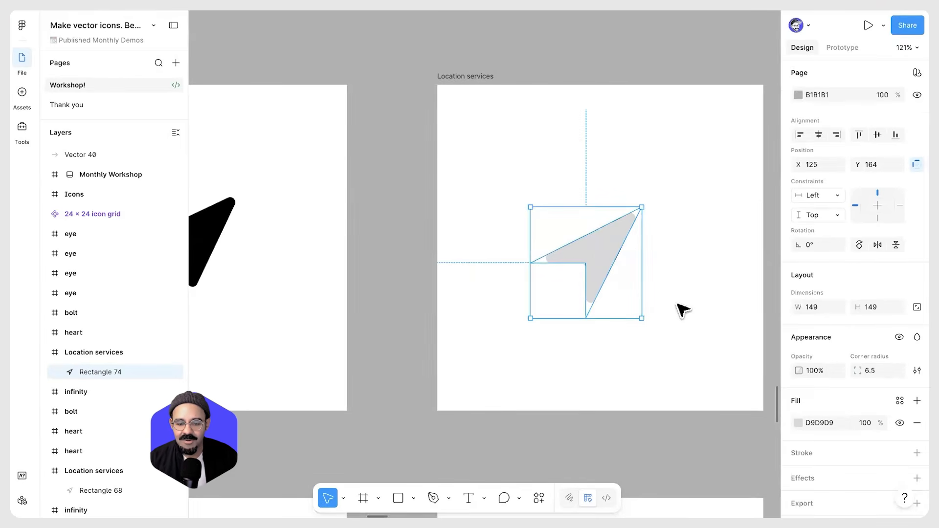
Fill the arrow black and move it to the upper-left area of the Location services frame
{"action": "left_click", "coordinate": [618, 262]}
{"action": "left_click", "coordinate": [798, 423]}
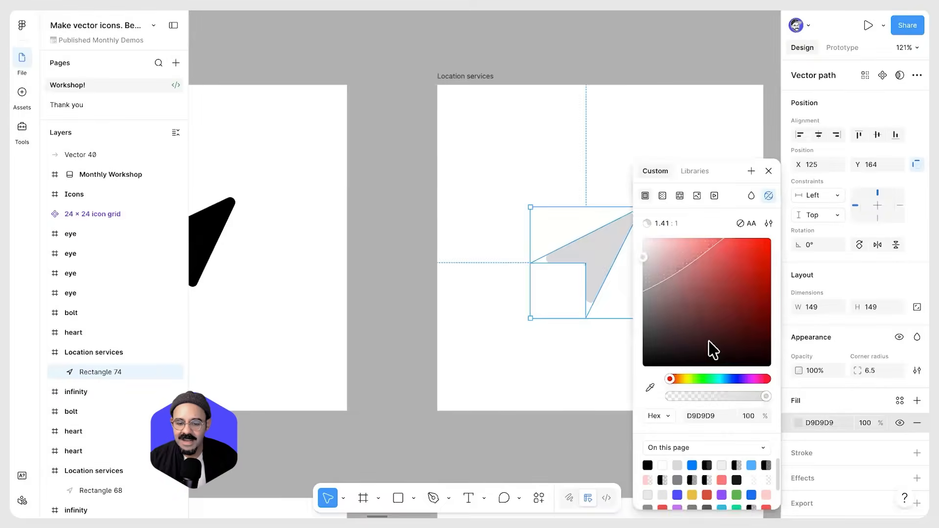
{"action": "left_click", "coordinate": [708, 362]}
{"action": "left_click", "coordinate": [565, 356]}
{"action": "left_click_drag", "start_coordinate": [601, 252], "coordinate": [529, 173]}
{"action": "key", "text": "space"}
{"action": "left_click_drag", "start_coordinate": [621, 211], "coordinate": [582, 203]}
{"action": "left_click", "coordinate": [503, 350]}
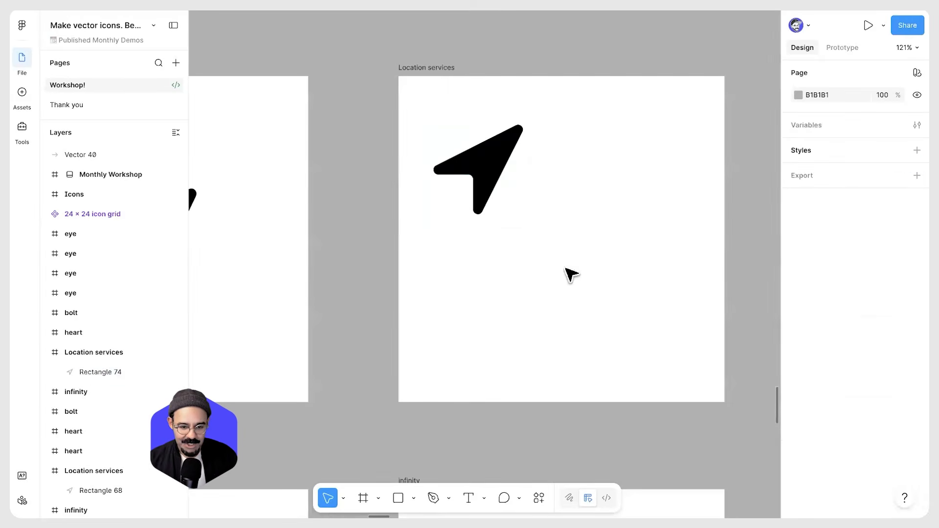
Draw a 70 × 70 rectangle beside the filled arrow
{"action": "scroll", "coordinate": [571, 272], "scroll_direction": "up", "scroll_amount": 2}
{"action": "key", "text": "r"}
{"action": "left_click_drag", "start_coordinate": [538, 213], "coordinate": [591, 266]}
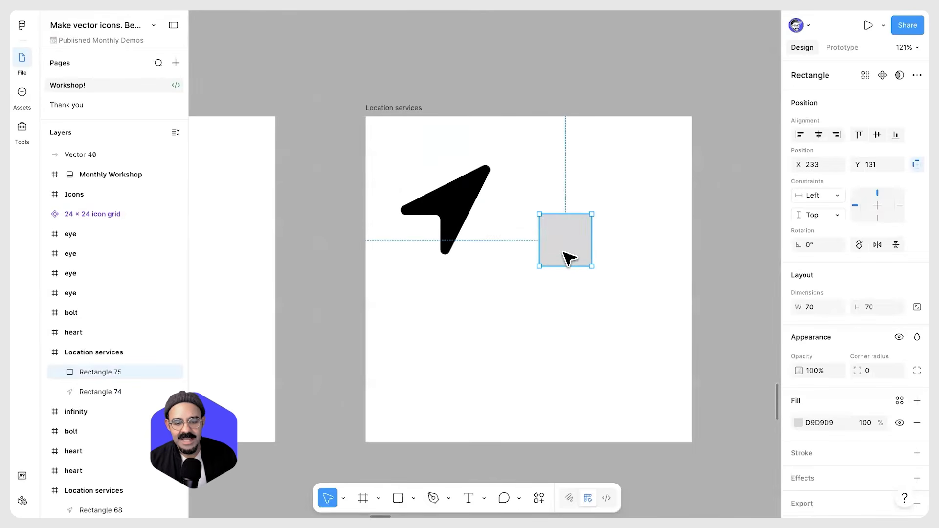
Edit the rectangle's points, moving its bottom-left corner up and right to form a second navigation arrow
{"action": "key", "text": "Return"}
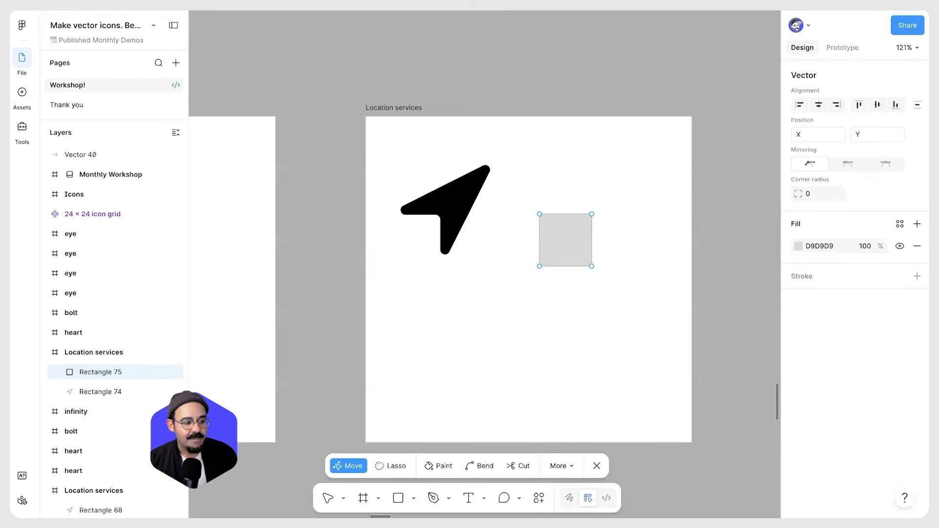
{"action": "left_click_drag", "start_coordinate": [540, 267], "coordinate": [641, 168]}
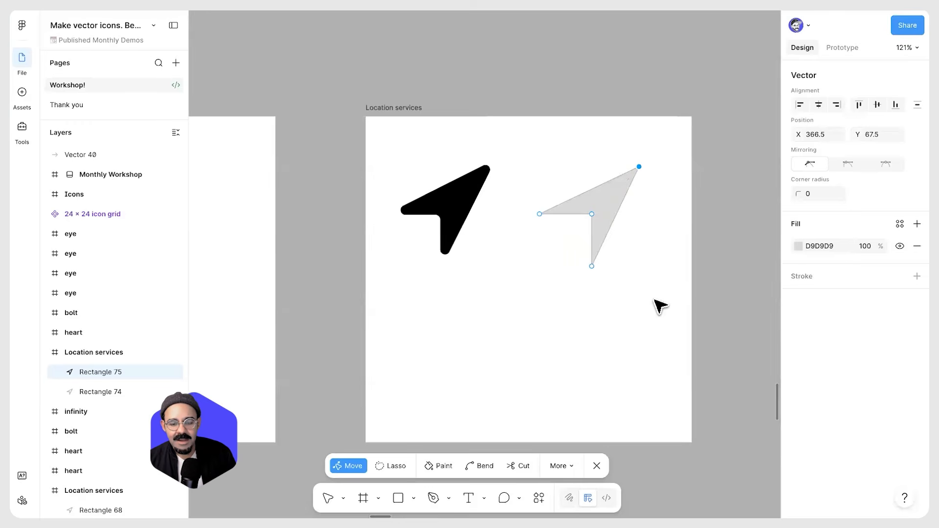
{"action": "key", "text": "Escape"}
Swap the new arrow's fill to a stroke, make it black and set its weight to 8
{"action": "left_click_drag", "start_coordinate": [613, 215], "coordinate": [613, 222]}
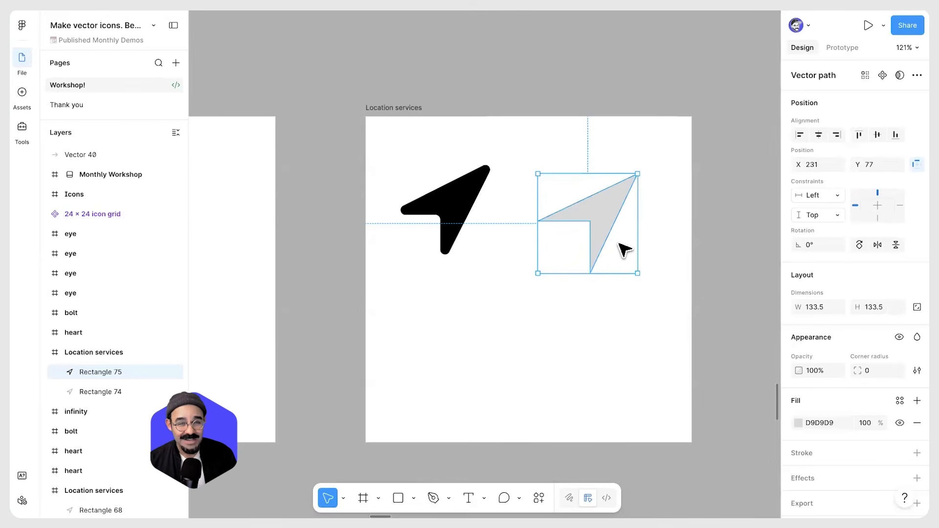
{"action": "key", "text": "shift+x"}
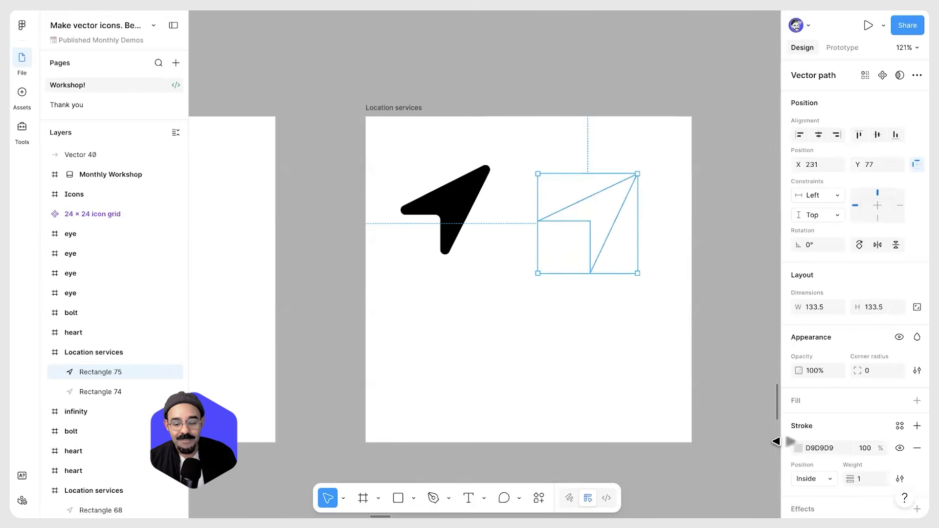
{"action": "left_click", "coordinate": [798, 447]}
{"action": "left_click_drag", "start_coordinate": [710, 316], "coordinate": [645, 379]}
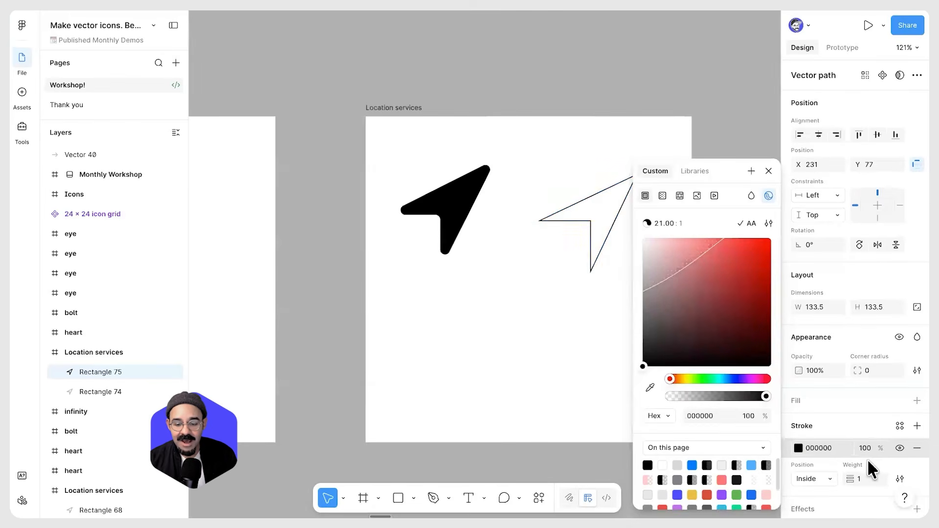
{"action": "left_click", "coordinate": [854, 484]}
{"action": "key", "text": "shift+Up"}
{"action": "key", "text": "Down"}
{"action": "key", "text": "Down"}
{"action": "key", "text": "Down"}
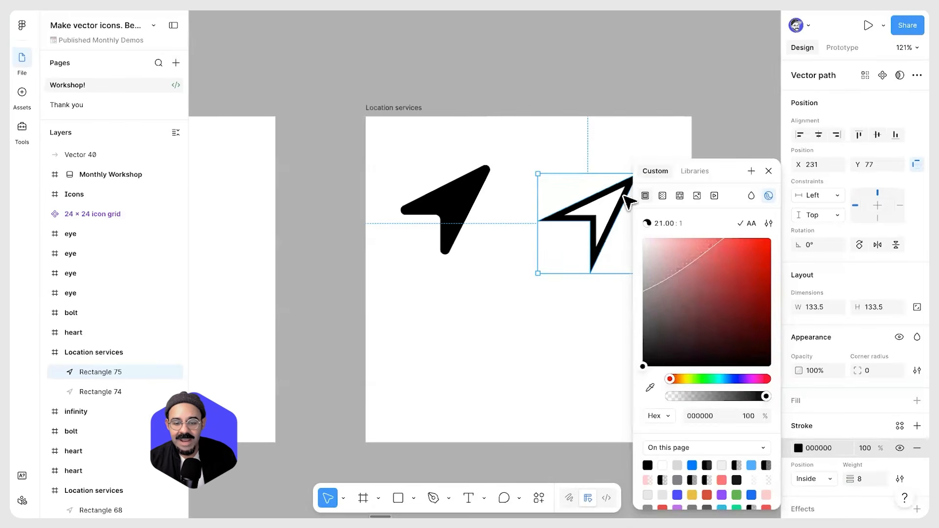
{"action": "left_click", "coordinate": [668, 147]}
{"action": "left_click_drag", "start_coordinate": [668, 146], "coordinate": [611, 137]}
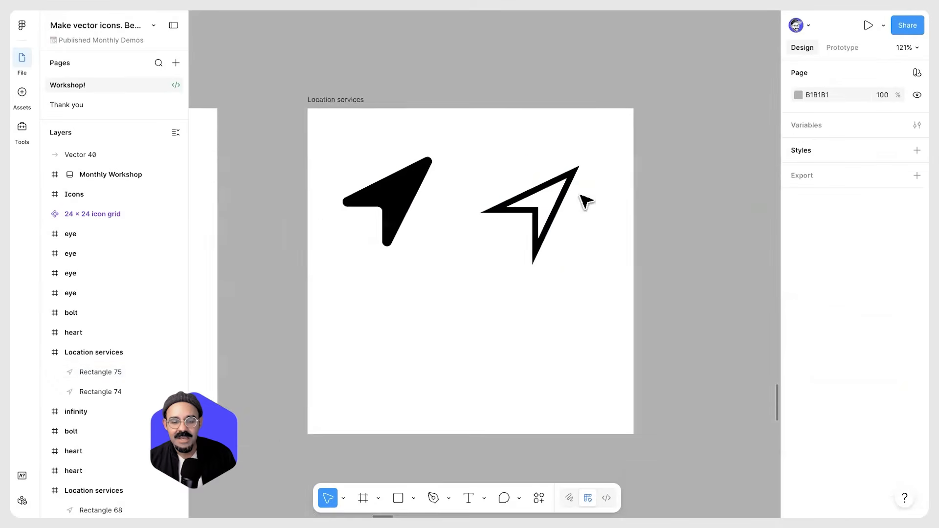
Set the outline arrow's stroke position to Center
{"action": "scroll", "coordinate": [581, 195], "scroll_direction": "up", "scroll_amount": 4}
{"action": "left_click", "coordinate": [570, 176]}
{"action": "scroll", "coordinate": [834, 440], "scroll_direction": "down", "scroll_amount": 2}
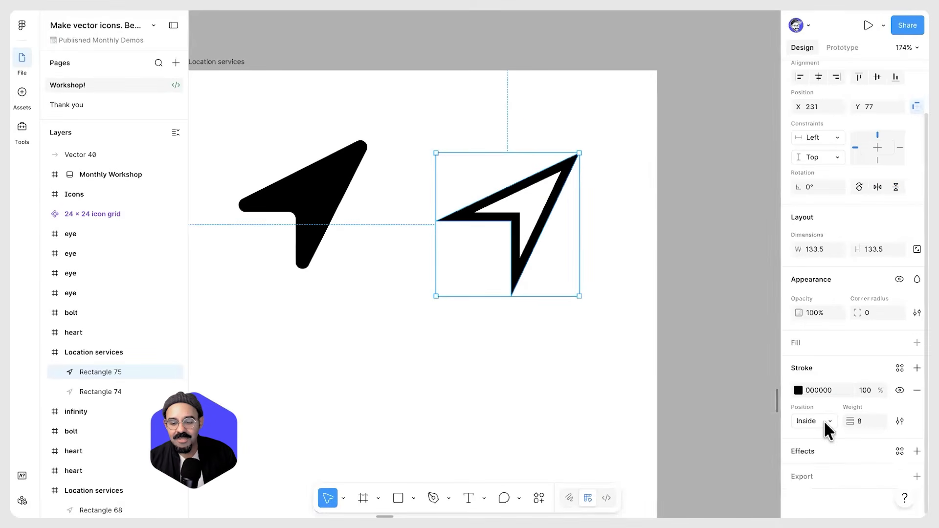
{"action": "left_click", "coordinate": [827, 421]}
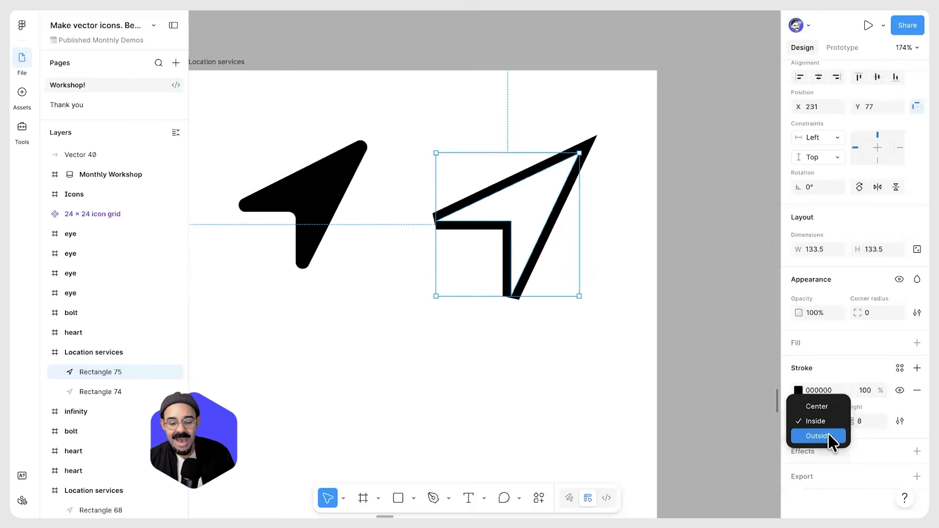
{"action": "left_click", "coordinate": [832, 407]}
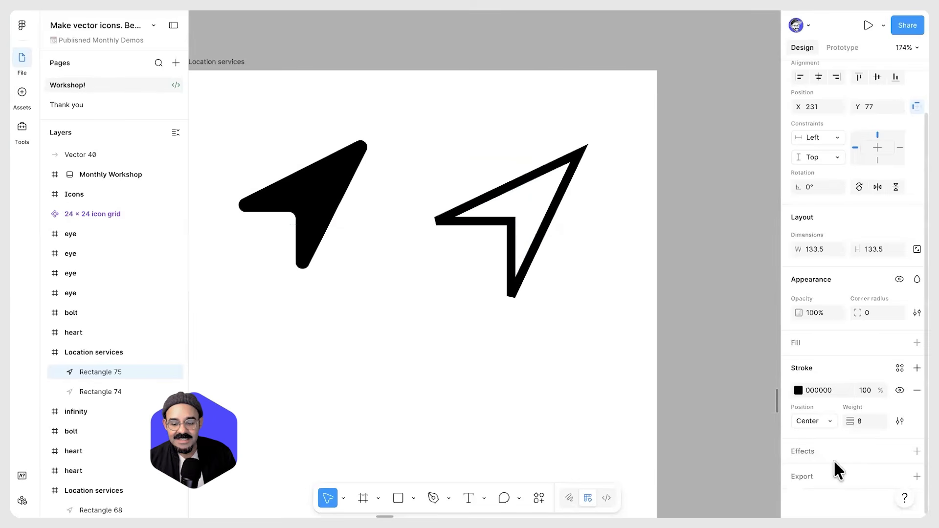
Set the outline arrow's stroke join to Round in the stroke settings
{"action": "left_click_drag", "start_coordinate": [476, 294], "coordinate": [464, 273]}
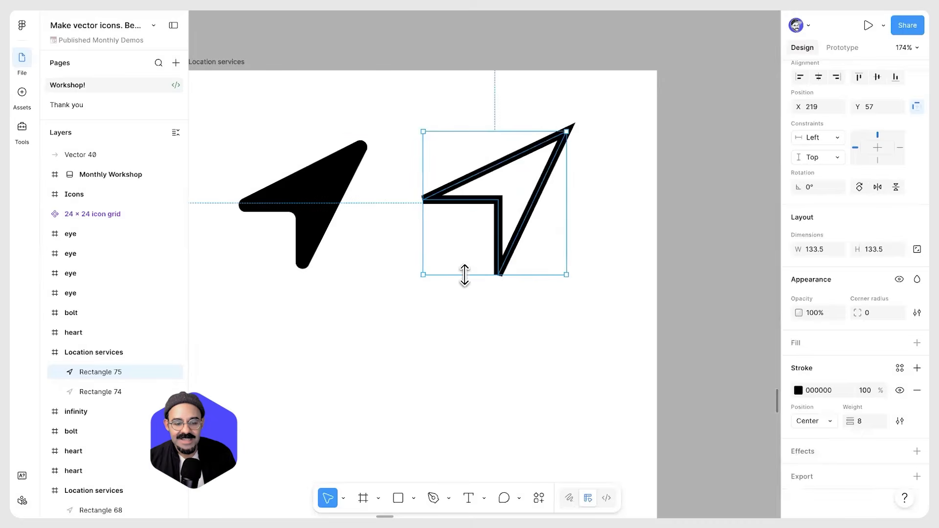
{"action": "key", "text": "ctrl+z"}
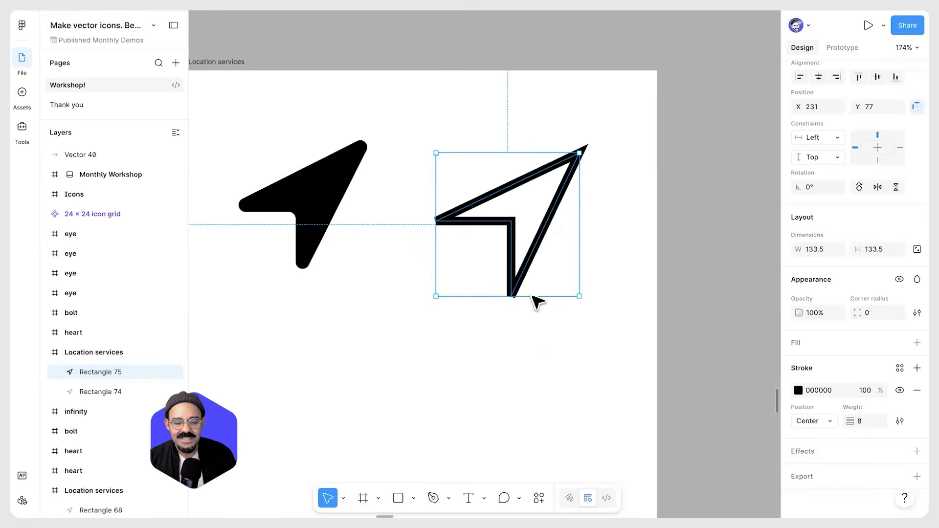
{"action": "left_click", "coordinate": [900, 421]}
{"action": "left_click_drag", "start_coordinate": [753, 384], "coordinate": [754, 201]}
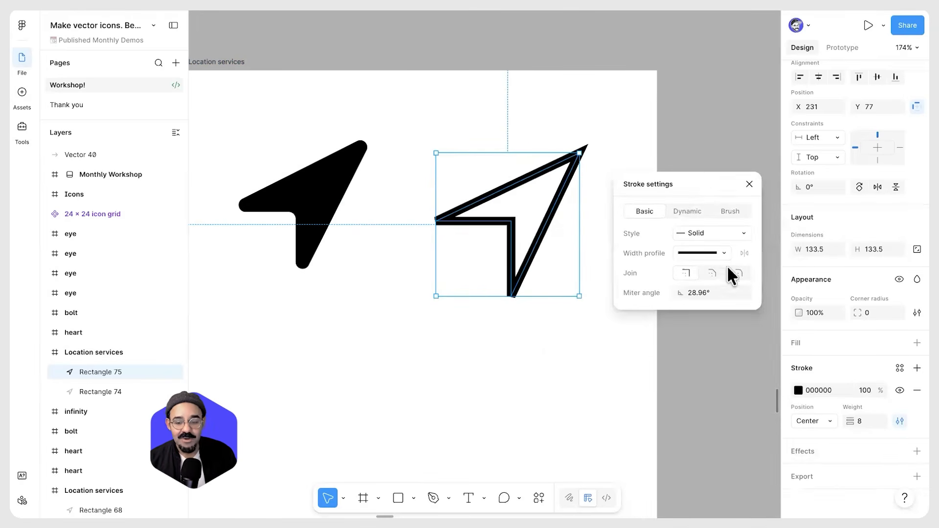
{"action": "left_click", "coordinate": [738, 272]}
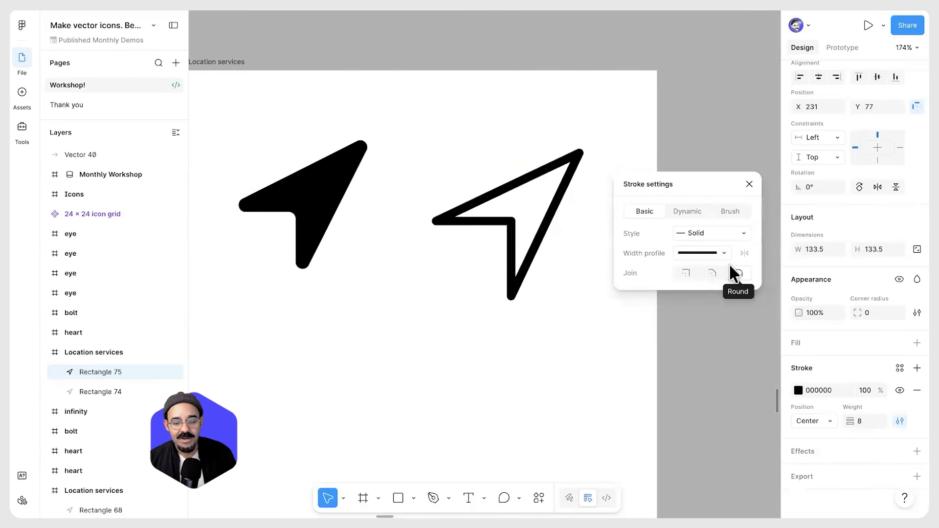
{"action": "left_click", "coordinate": [750, 184]}
Increase the outline arrow's stroke weight to 11
{"action": "left_click_drag", "start_coordinate": [854, 421], "coordinate": [856, 420]}
{"action": "left_click", "coordinate": [586, 255]}
{"action": "scroll", "coordinate": [586, 255], "scroll_direction": "down", "scroll_amount": 4}
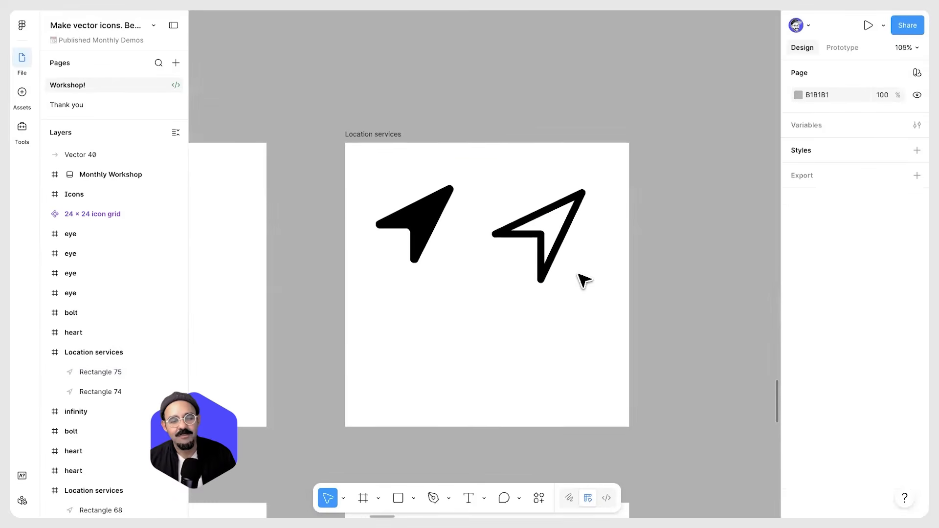
{"action": "left_click", "coordinate": [563, 244]}
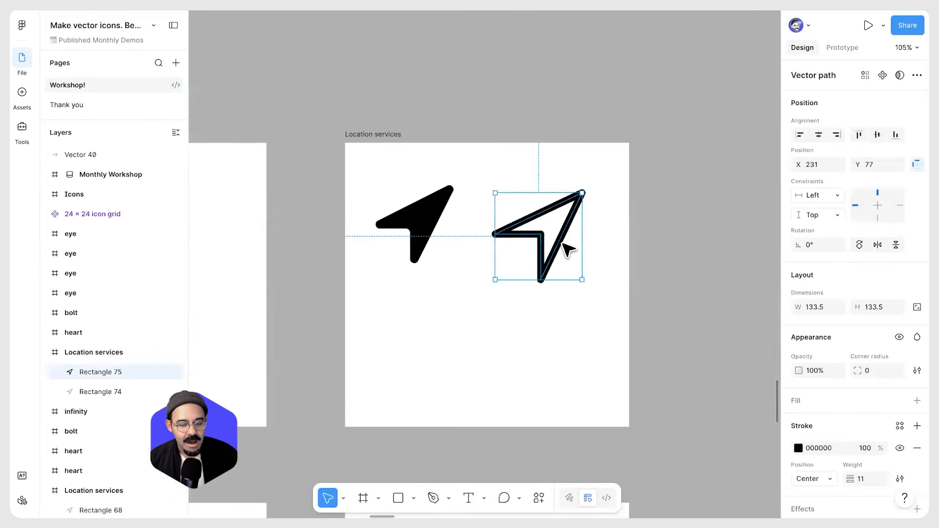
Draw a 158 × 158 square in the empty infinity frame
{"action": "left_click", "coordinate": [479, 332]}
{"action": "scroll", "coordinate": [477, 331], "scroll_direction": "down", "scroll_amount": 1}
{"action": "left_click_drag", "start_coordinate": [497, 345], "coordinate": [551, 176]}
{"action": "scroll", "coordinate": [535, 251], "scroll_direction": "down", "scroll_amount": 3}
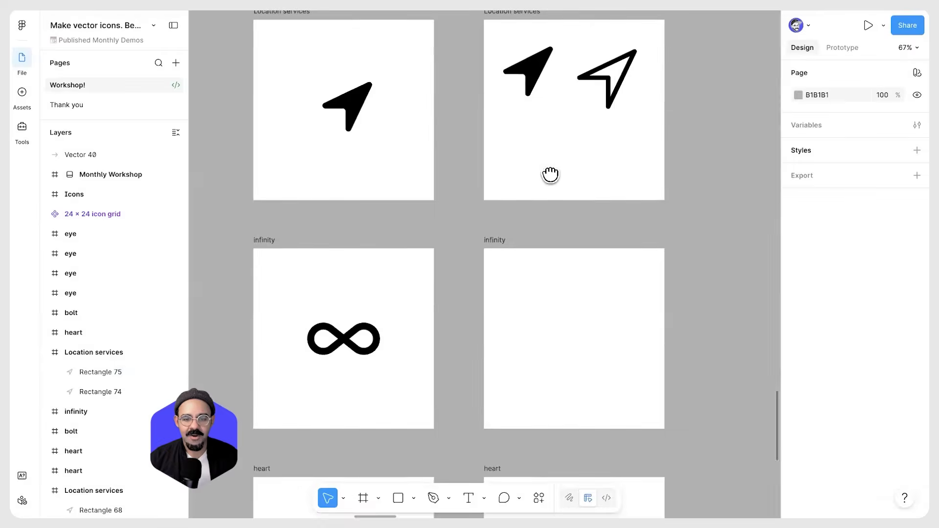
{"action": "scroll", "coordinate": [335, 340], "scroll_direction": "up", "scroll_amount": 3}
{"action": "left_click_drag", "start_coordinate": [326, 335], "coordinate": [343, 258]}
{"action": "scroll", "coordinate": [353, 281], "scroll_direction": "down", "scroll_amount": 1}
{"action": "left_click_drag", "start_coordinate": [579, 279], "coordinate": [502, 289]}
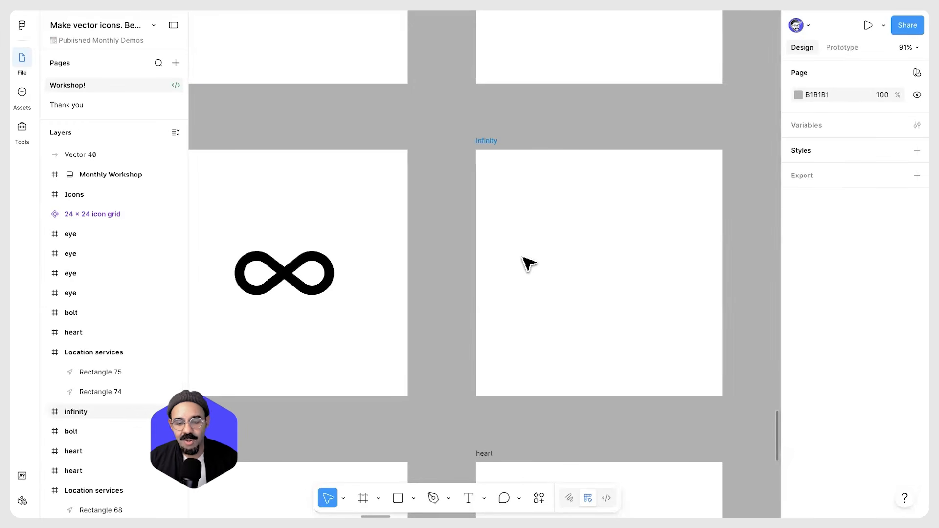
{"action": "scroll", "coordinate": [534, 247], "scroll_direction": "right", "scroll_amount": 2}
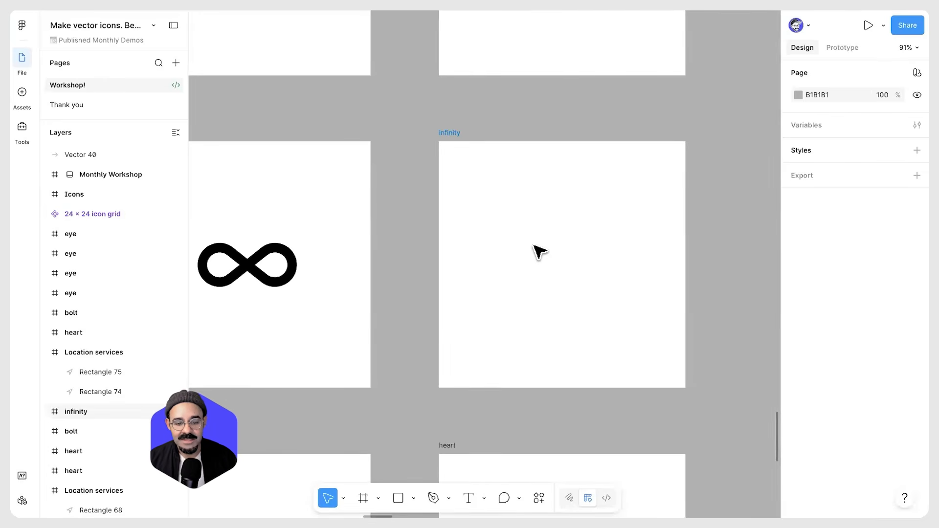
{"action": "scroll", "coordinate": [535, 246], "scroll_direction": "up", "scroll_amount": 2}
{"action": "left_click_drag", "start_coordinate": [562, 279], "coordinate": [480, 261]}
{"action": "scroll", "coordinate": [444, 247], "scroll_direction": "up", "scroll_amount": 3}
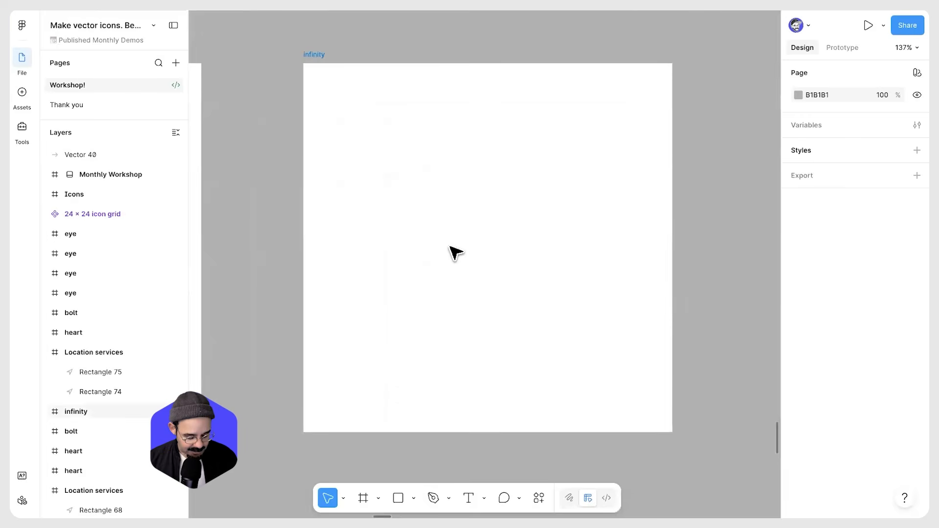
{"action": "key", "text": "r"}
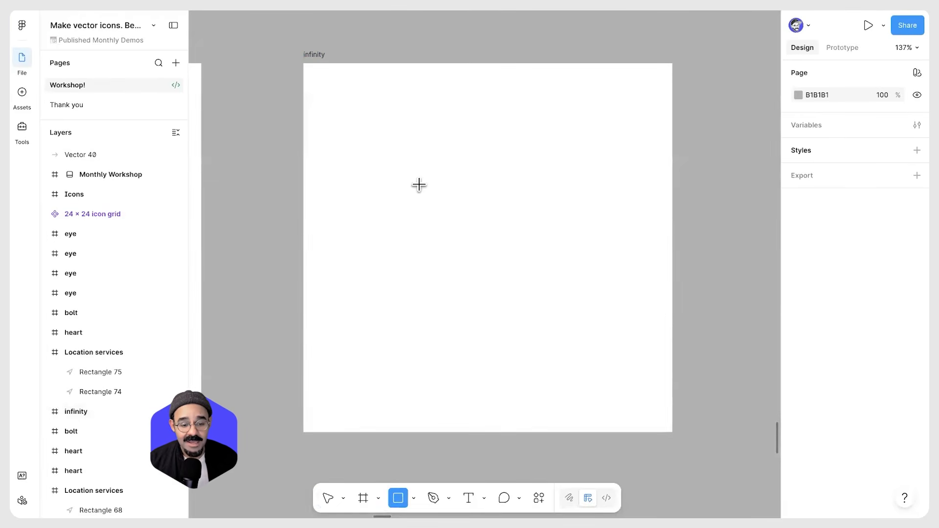
{"action": "left_click_drag", "start_coordinate": [485, 242], "coordinate": [555, 298]}
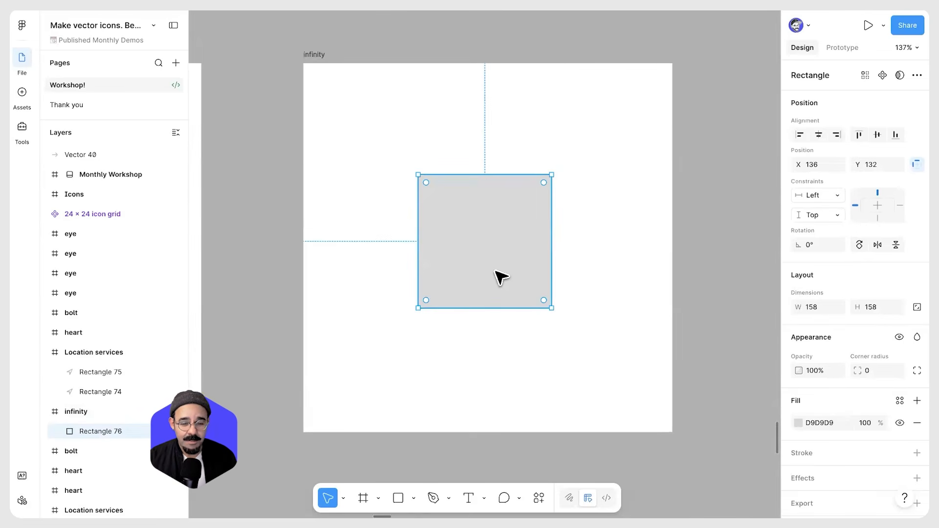
Swap the square's fill to a black stroke of weight 24 positioned Center
{"action": "key", "text": "shift+x"}
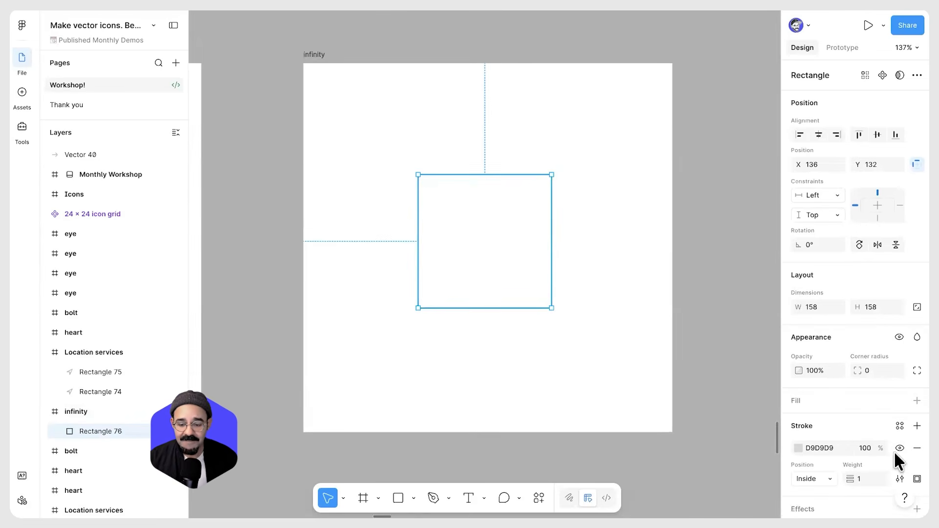
{"action": "scroll", "coordinate": [866, 441], "scroll_direction": "down", "scroll_amount": 1}
{"action": "left_click", "coordinate": [799, 433]}
{"action": "left_click_drag", "start_coordinate": [688, 364], "coordinate": [636, 397]}
{"action": "left_click_drag", "start_coordinate": [850, 464], "coordinate": [873, 464]}
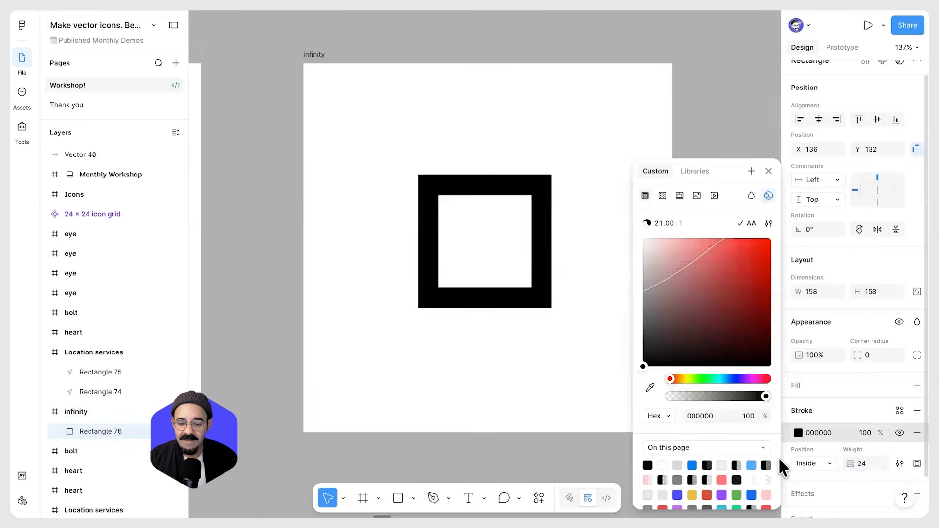
{"action": "left_click", "coordinate": [831, 466]}
{"action": "left_click", "coordinate": [829, 451]}
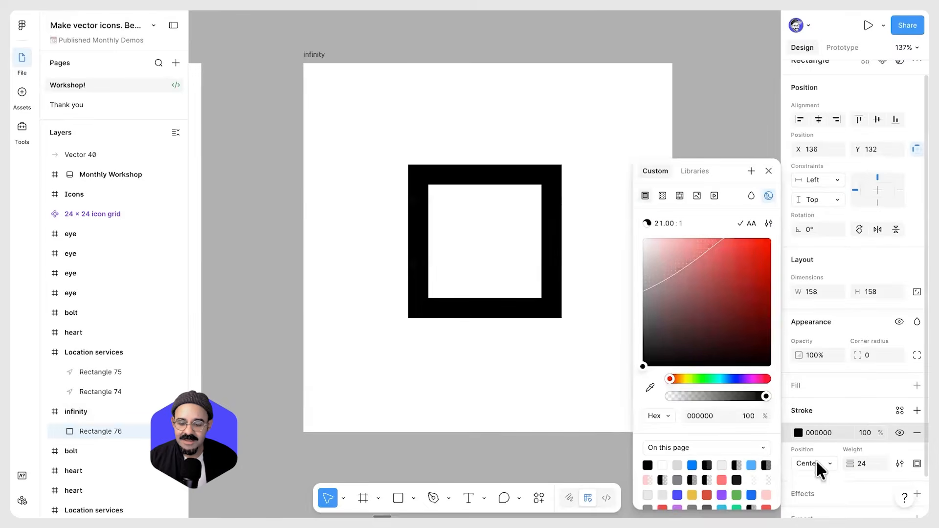
{"action": "left_click", "coordinate": [768, 171]}
Drag the square's corner radius to 79, turning it into a circle
{"action": "scroll", "coordinate": [603, 215], "scroll_direction": "up", "scroll_amount": 3}
{"action": "left_click", "coordinate": [623, 236]}
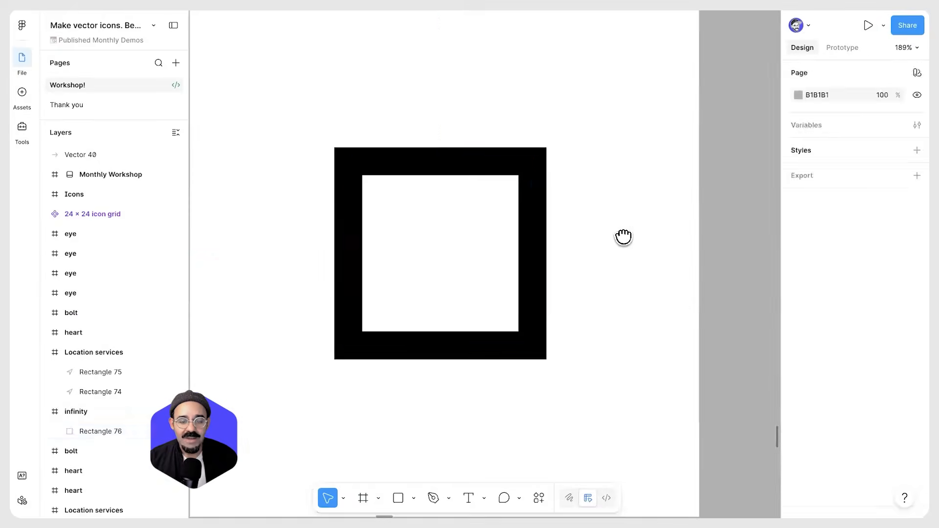
{"action": "scroll", "coordinate": [606, 235], "scroll_direction": "down", "scroll_amount": 1}
{"action": "scroll", "coordinate": [606, 236], "scroll_direction": "left", "scroll_amount": 1}
{"action": "left_click", "coordinate": [560, 228]}
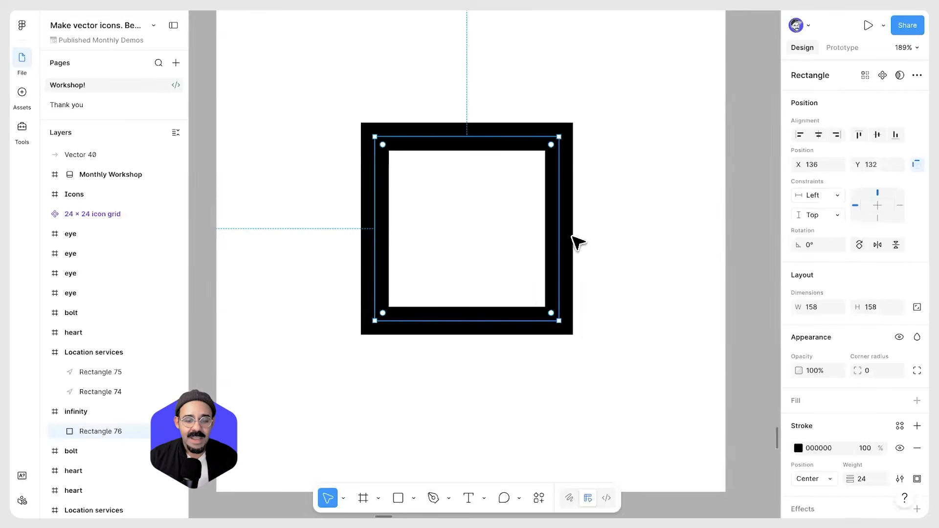
{"action": "scroll", "coordinate": [577, 241], "scroll_direction": "down", "scroll_amount": 3}
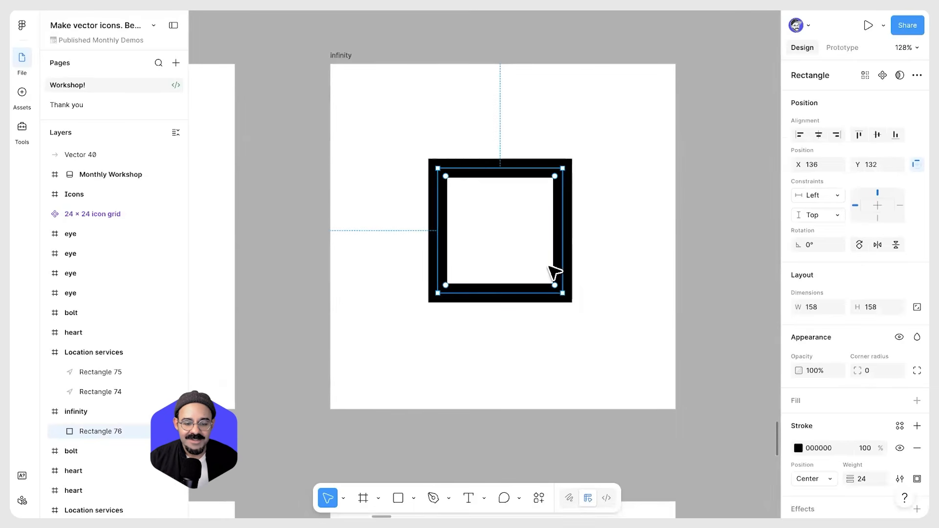
{"action": "left_click_drag", "start_coordinate": [445, 285], "coordinate": [512, 199]}
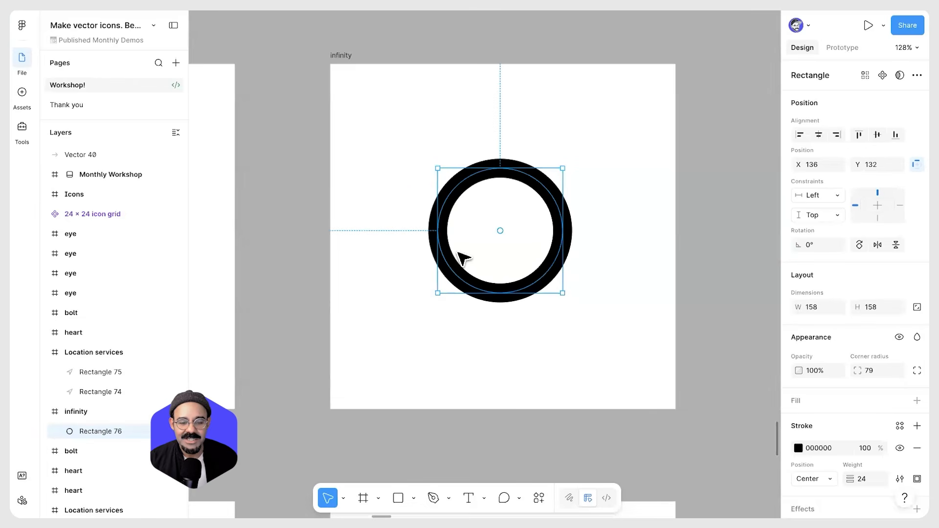
Increase the circle's corner radius to 84
{"action": "left_click_drag", "start_coordinate": [502, 234], "coordinate": [533, 218]}
{"action": "left_click_drag", "start_coordinate": [859, 370], "coordinate": [926, 380]}
{"action": "left_click", "coordinate": [490, 286]}
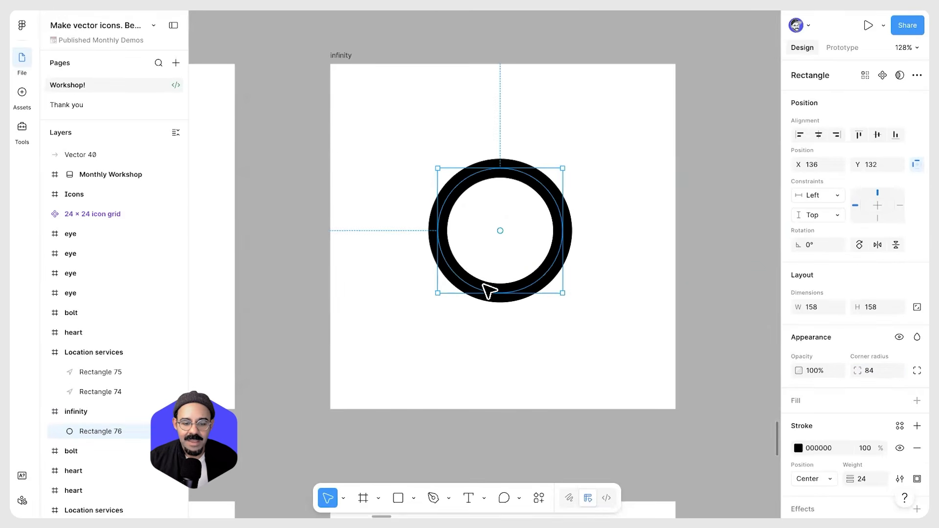
Edit the circle's path, select its left two points and flip them horizontally into an infinity shape
{"action": "key", "text": "Return"}
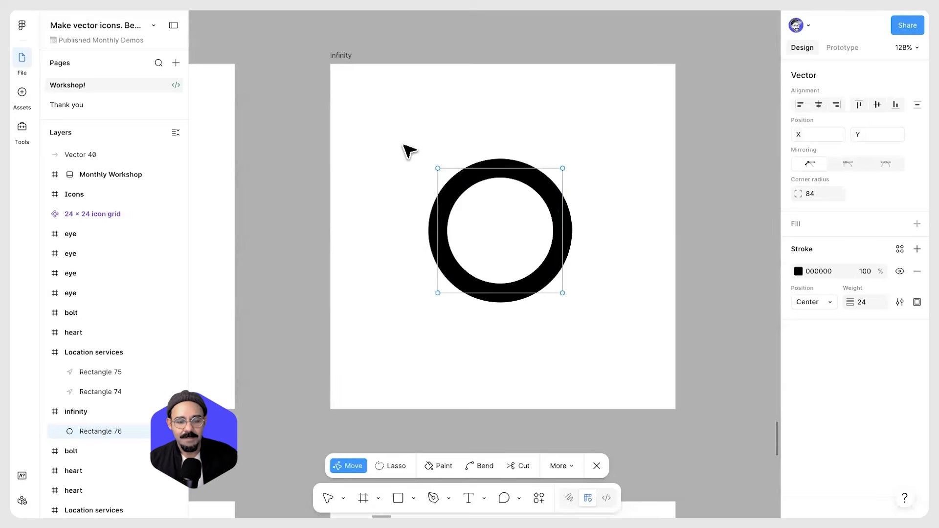
{"action": "left_click_drag", "start_coordinate": [405, 137], "coordinate": [471, 319]}
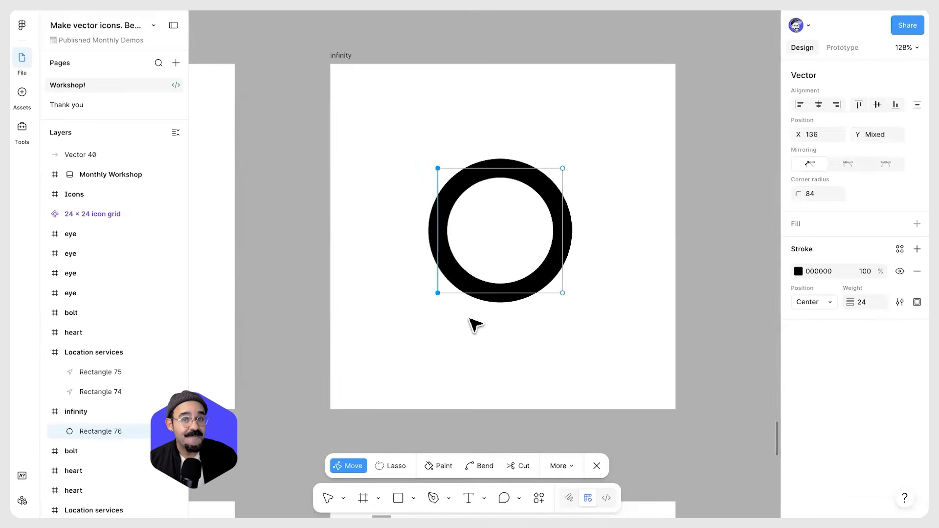
{"action": "key", "text": "shift+v"}
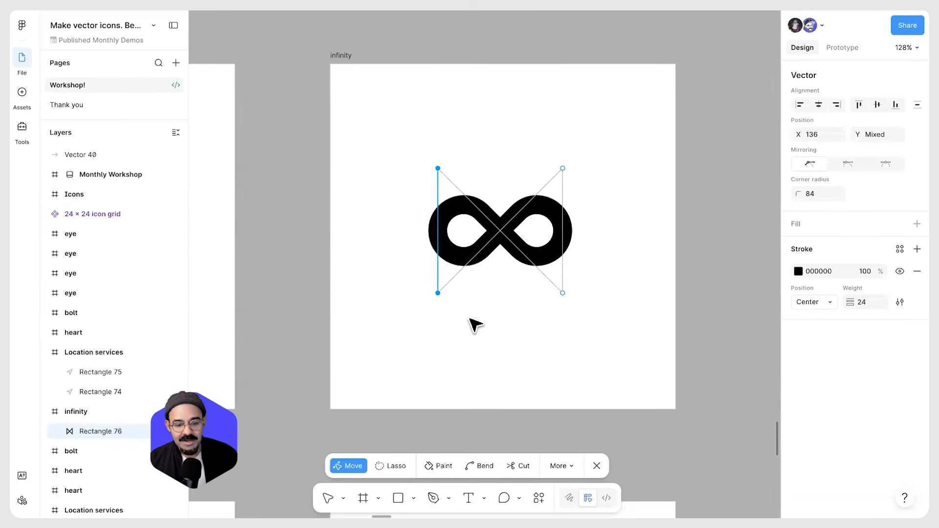
{"action": "key", "text": "ctrl+z"}
{"action": "left_click_drag", "start_coordinate": [408, 136], "coordinate": [446, 317]}
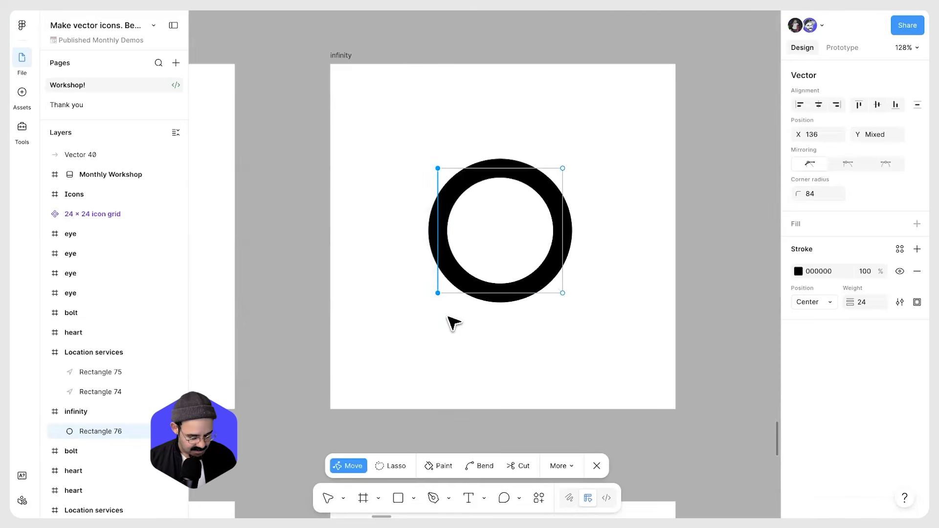
{"action": "key", "text": "shift+v"}
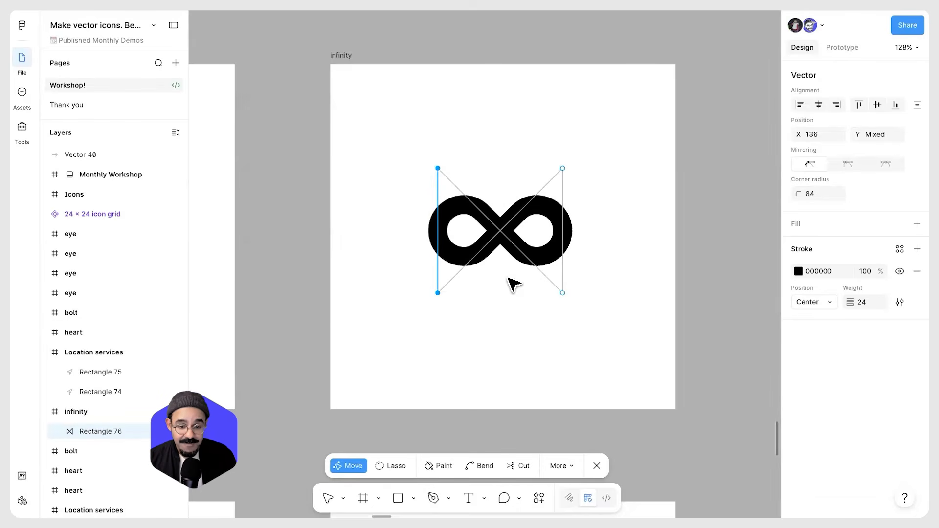
Reduce the infinity path's stroke weight to 18.5 and leave path editing
{"action": "mouse_move", "coordinate": [849, 306]}
{"action": "left_mouse_down"}
{"action": "mouse_move", "coordinate": [828, 305]}
{"action": "mouse_move", "coordinate": [849, 307]}
{"action": "left_mouse_up"}
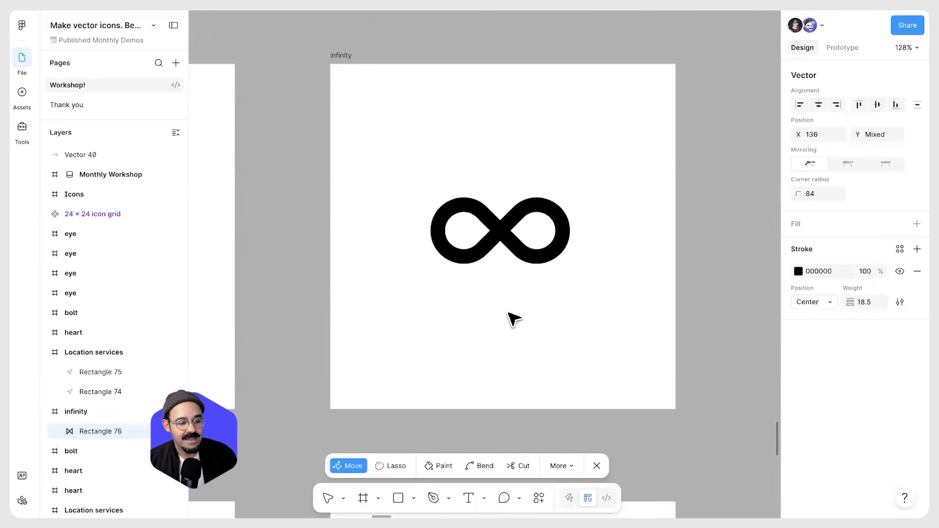
{"action": "key", "text": "Escape"}
{"action": "key", "text": "Escape"}
{"action": "key", "text": "Escape"}
Browse the icon frames to compare the infinity and heart examples
{"action": "scroll", "coordinate": [520, 314], "scroll_direction": "down", "scroll_amount": 3}
{"action": "left_click_drag", "start_coordinate": [522, 313], "coordinate": [632, 194]}
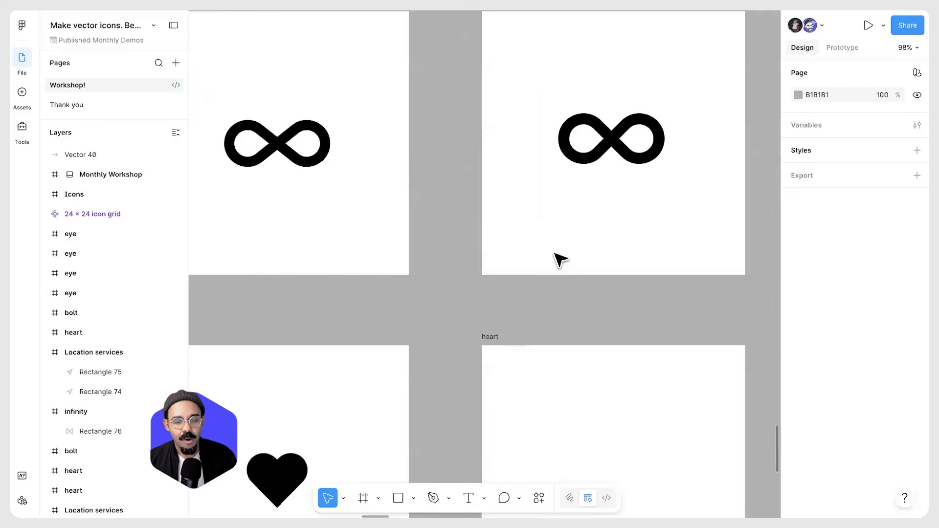
{"action": "scroll", "coordinate": [554, 253], "scroll_direction": "down", "scroll_amount": 2}
{"action": "scroll", "coordinate": [556, 235], "scroll_direction": "right", "scroll_amount": 1}
{"action": "scroll", "coordinate": [559, 181], "scroll_direction": "up", "scroll_amount": 1}
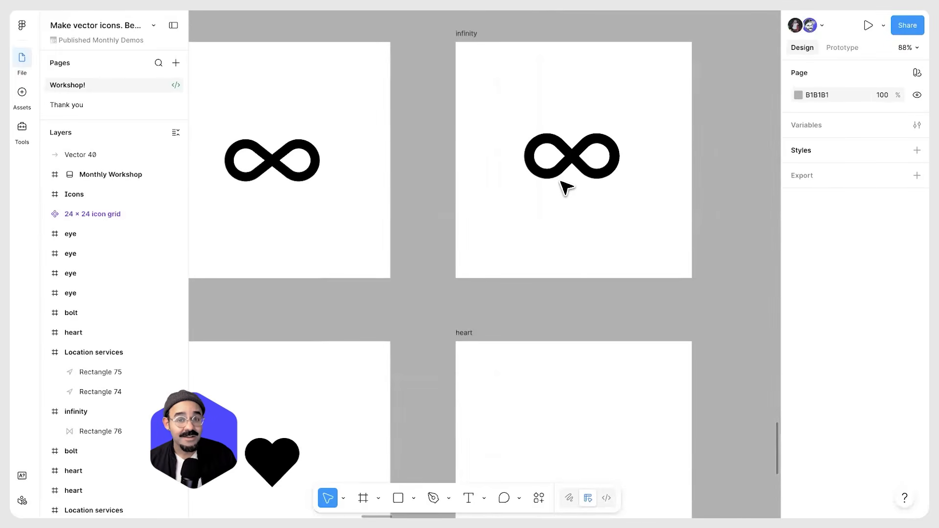
{"action": "scroll", "coordinate": [553, 249], "scroll_direction": "down", "scroll_amount": 5}
{"action": "scroll", "coordinate": [530, 291], "scroll_direction": "left", "scroll_amount": 1}
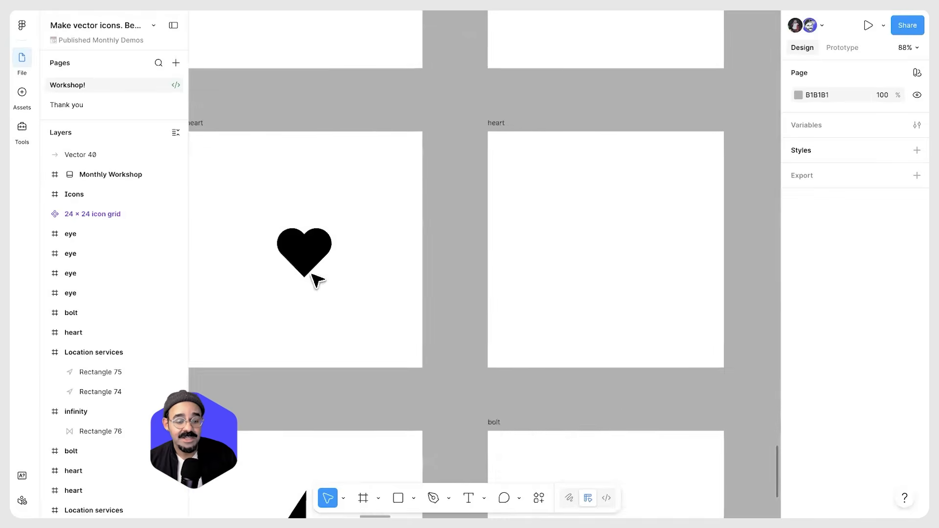
{"action": "scroll", "coordinate": [313, 279], "scroll_direction": "up", "scroll_amount": 3}
Select the example heart's path and lower its stroke weight to 17 to reveal the underlying stroke
{"action": "left_click", "coordinate": [300, 248]}
{"action": "scroll", "coordinate": [303, 249], "scroll_direction": "down", "scroll_amount": 3}
{"action": "scroll", "coordinate": [387, 272], "scroll_direction": "right", "scroll_amount": 2}
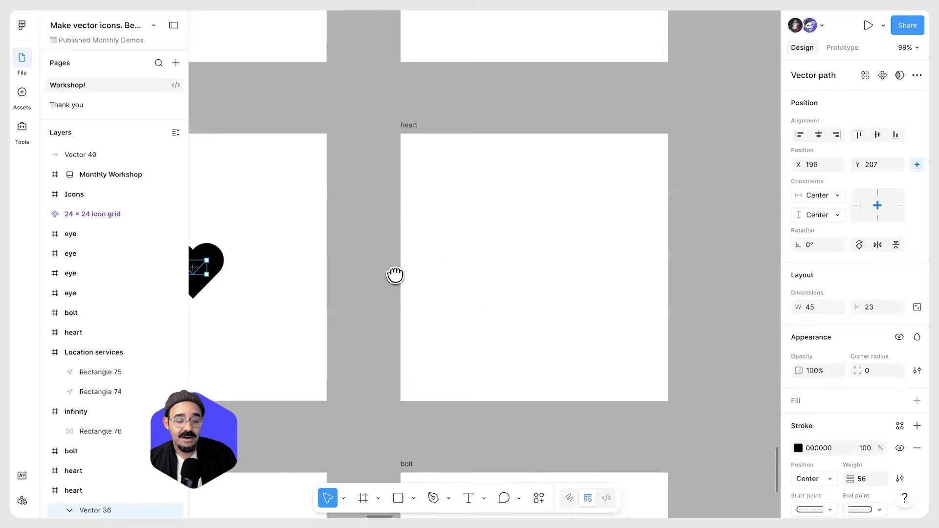
{"action": "scroll", "coordinate": [395, 275], "scroll_direction": "right", "scroll_amount": 2}
{"action": "scroll", "coordinate": [457, 272], "scroll_direction": "left", "scroll_amount": 3}
{"action": "scroll", "coordinate": [315, 287], "scroll_direction": "up", "scroll_amount": 5}
{"action": "mouse_move", "coordinate": [332, 223]}
{"action": "left_mouse_down"}
{"action": "mouse_move", "coordinate": [344, 269]}
{"action": "mouse_move", "coordinate": [350, 264]}
{"action": "left_mouse_up"}
{"action": "left_click_drag", "start_coordinate": [850, 477], "coordinate": [834, 477]}
Remove the round caps from the heart path's start and end points
{"action": "scroll", "coordinate": [831, 487], "scroll_direction": "down", "scroll_amount": 1}
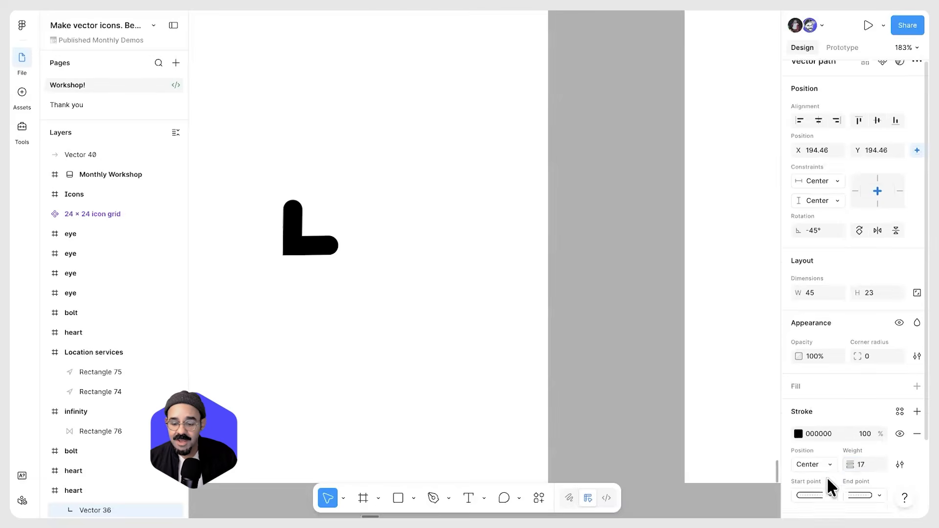
{"action": "scroll", "coordinate": [830, 486], "scroll_direction": "down", "scroll_amount": 3}
{"action": "left_click", "coordinate": [828, 418]}
{"action": "left_click", "coordinate": [822, 406]}
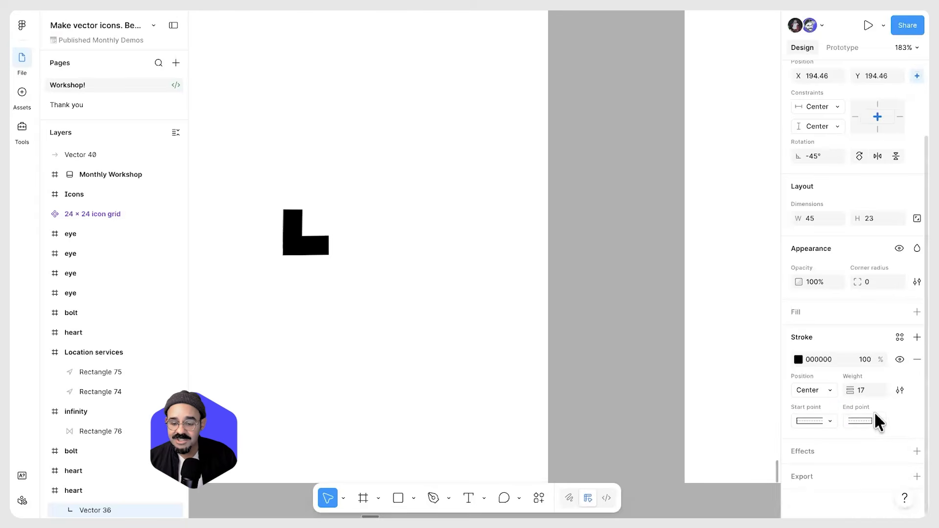
{"action": "left_click", "coordinate": [865, 420]}
{"action": "left_click", "coordinate": [274, 267]}
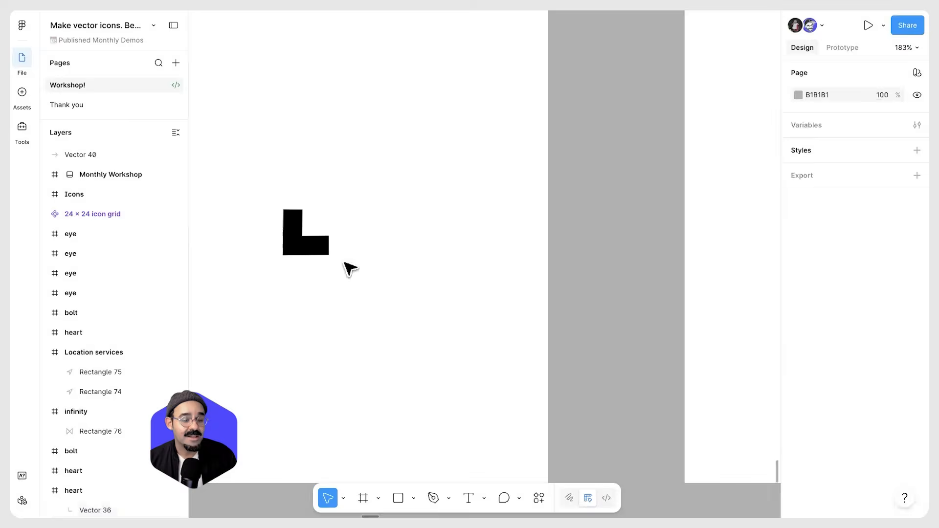
Draw a three-point V-shaped path with the Pen tool in the empty heart frame
{"action": "key", "text": "n"}
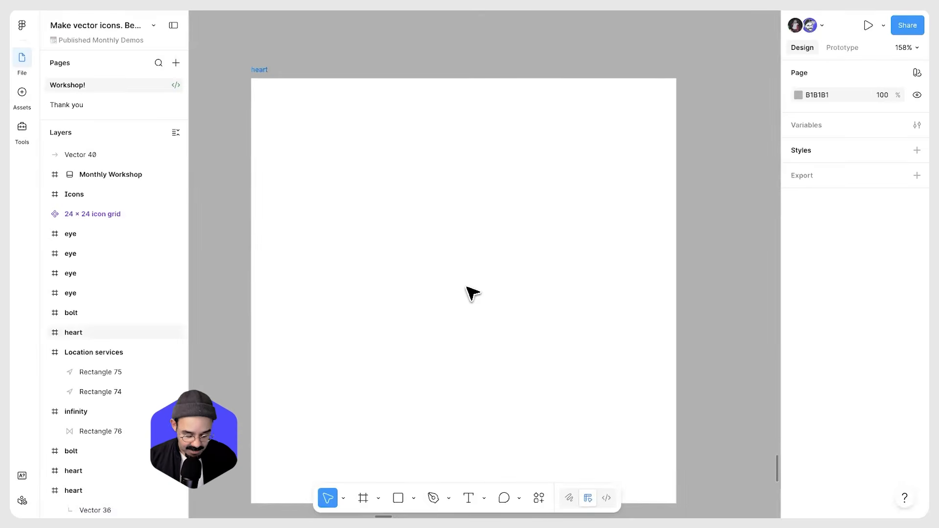
{"action": "key", "text": "p"}
{"action": "left_click", "coordinate": [388, 239]}
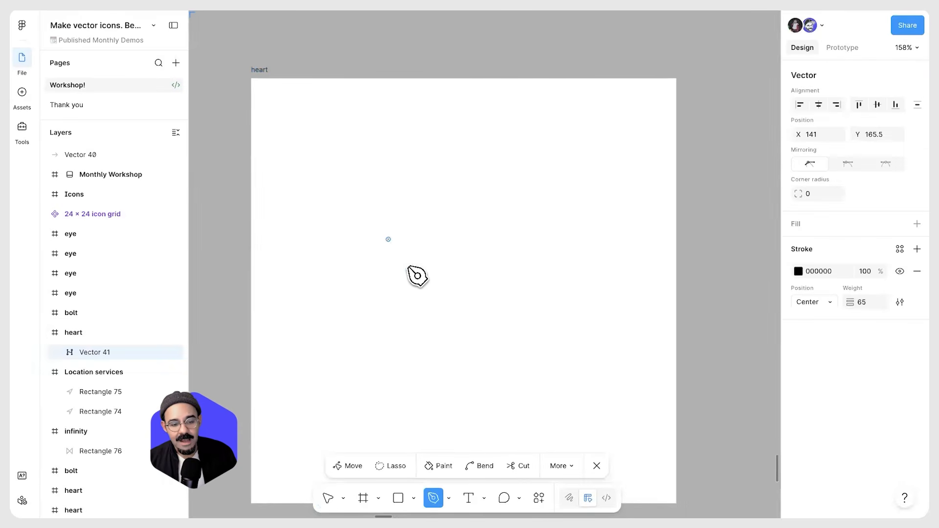
{"action": "left_click", "coordinate": [443, 294]}
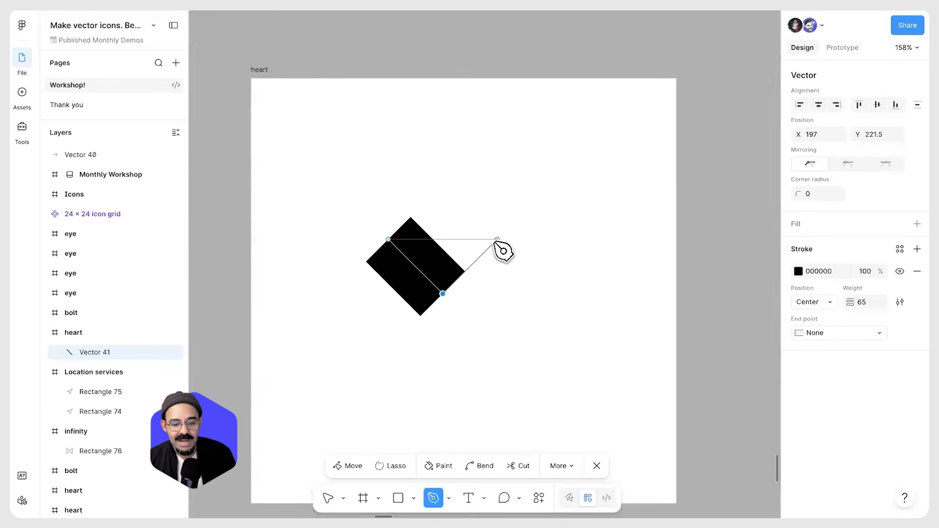
{"action": "left_click", "coordinate": [497, 239]}
Select all of the V path's points and move them slightly to the right
{"action": "key", "text": "v"}
{"action": "left_click_drag", "start_coordinate": [356, 205], "coordinate": [513, 308]}
{"action": "left_click_drag", "start_coordinate": [457, 272], "coordinate": [481, 278]}
{"action": "left_click", "coordinate": [478, 269]}
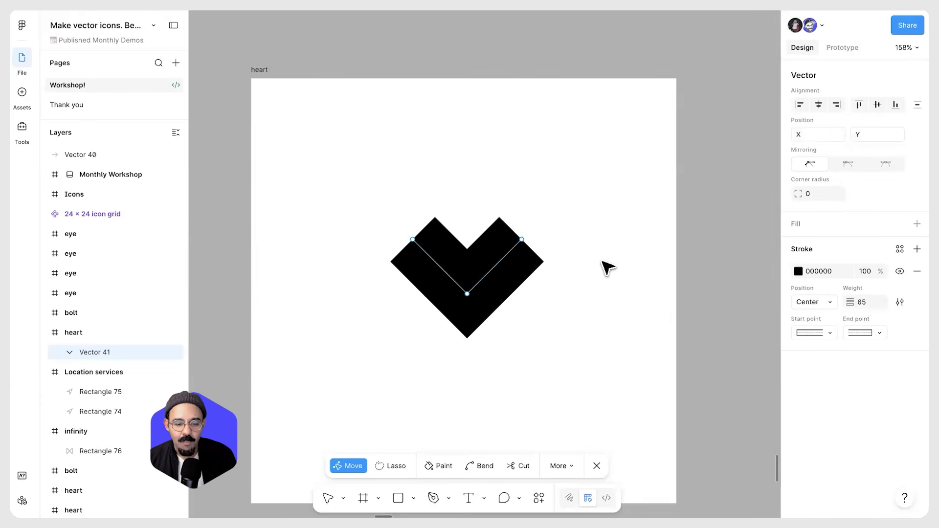
Center the V path horizontally and vertically within the heart frame
{"action": "key", "text": "Escape"}
{"action": "key", "text": "alt+h"}
{"action": "key", "text": "shift+Down"}
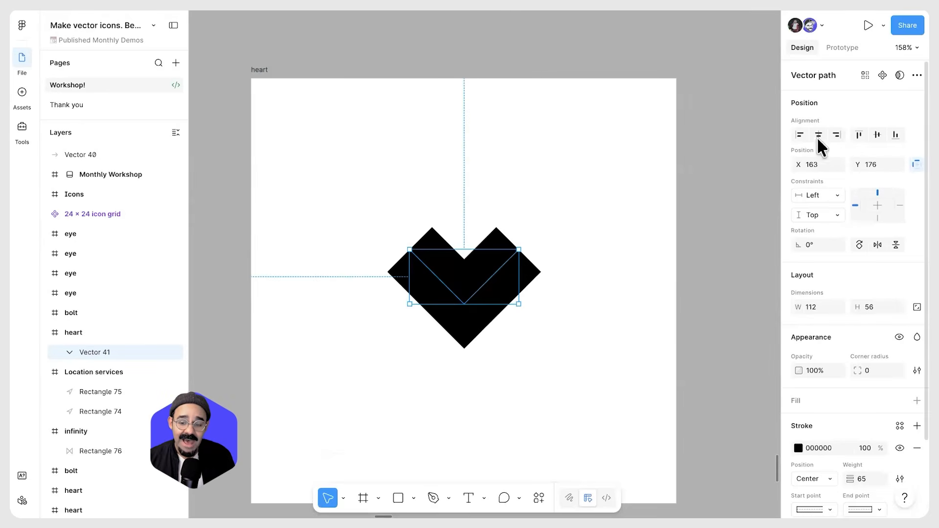
{"action": "left_click", "coordinate": [877, 135]}
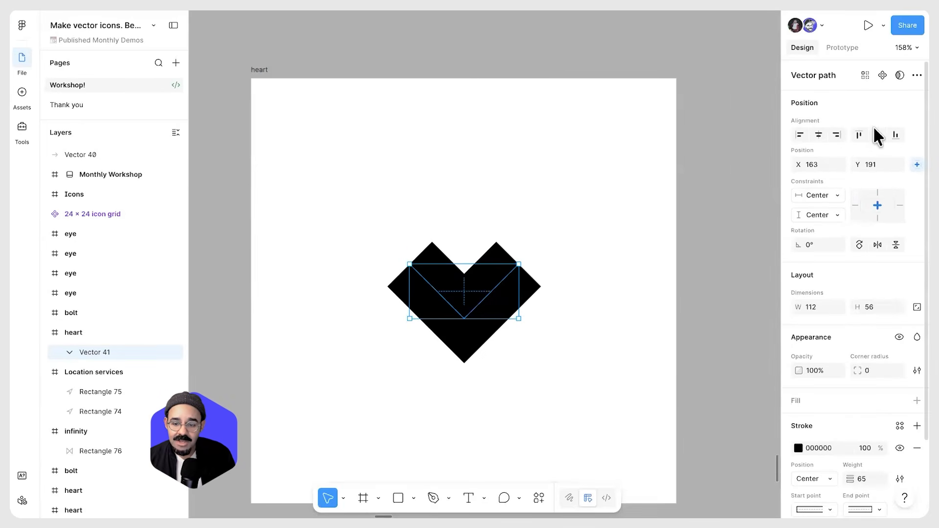
Edit the V path, select all its points and set the end caps to Round
{"action": "left_click", "coordinate": [587, 289]}
{"action": "scroll", "coordinate": [475, 283], "scroll_direction": "down", "scroll_amount": 1}
{"action": "left_click", "coordinate": [480, 292]}
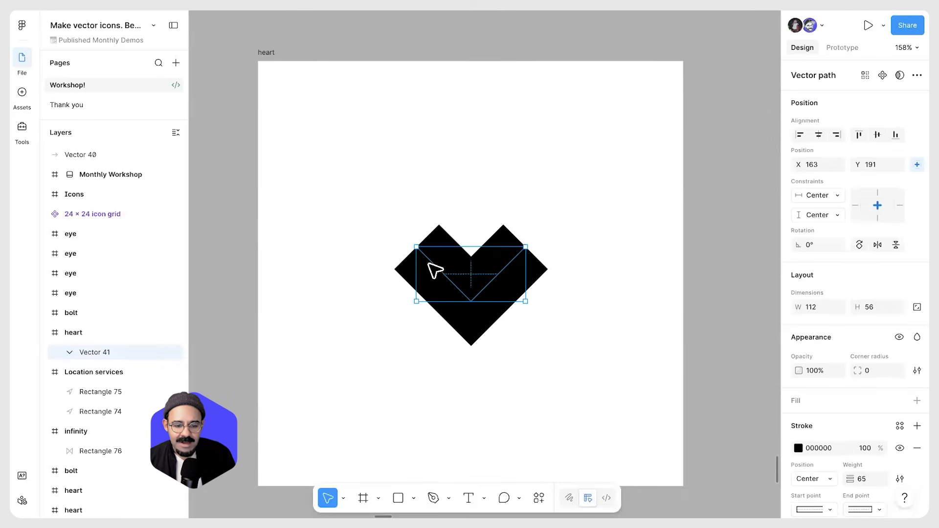
{"action": "double_click", "coordinate": [439, 269]}
{"action": "left_click_drag", "start_coordinate": [383, 218], "coordinate": [572, 268]}
{"action": "left_click", "coordinate": [840, 334]}
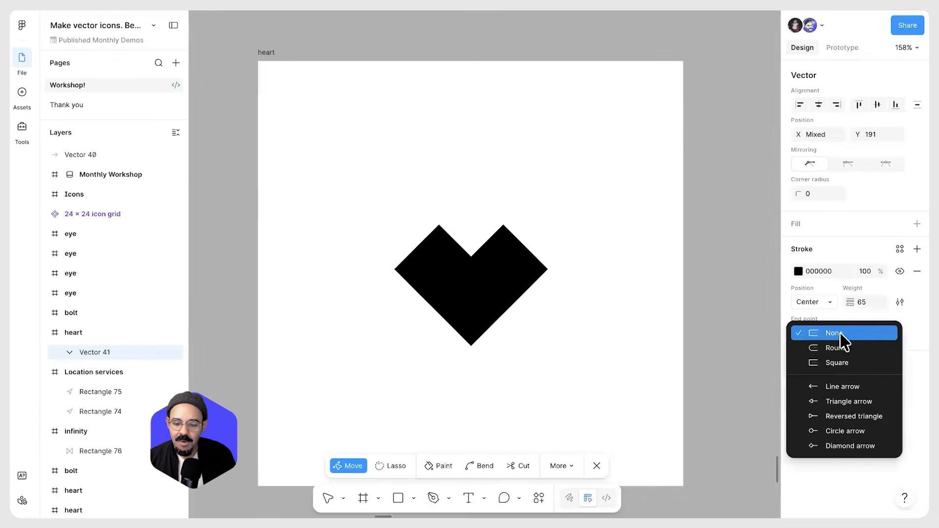
{"action": "left_click", "coordinate": [856, 349]}
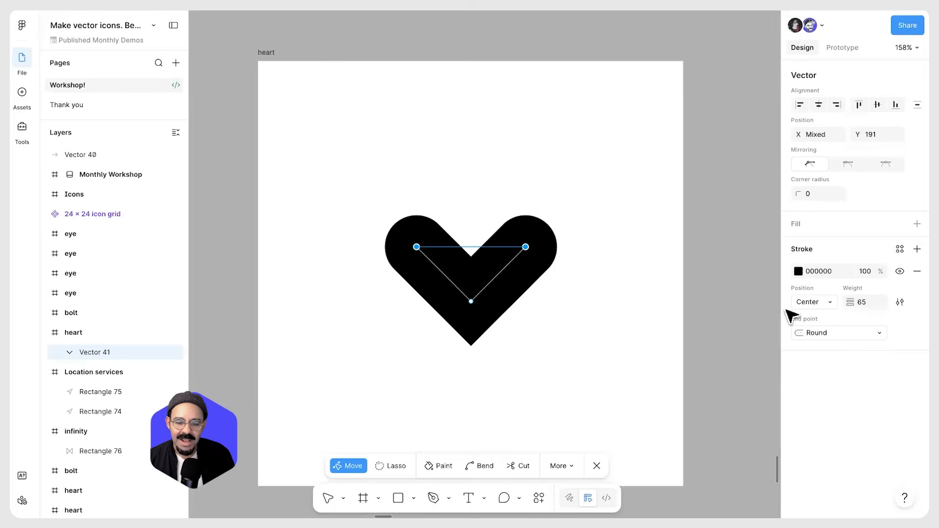
Increase the V path's stroke weight to 141.5 to form a heart
{"action": "mouse_move", "coordinate": [850, 303]}
{"action": "left_mouse_down"}
{"action": "mouse_move", "coordinate": [915, 302]}
{"action": "mouse_move", "coordinate": [22, 302]}
{"action": "left_mouse_up"}
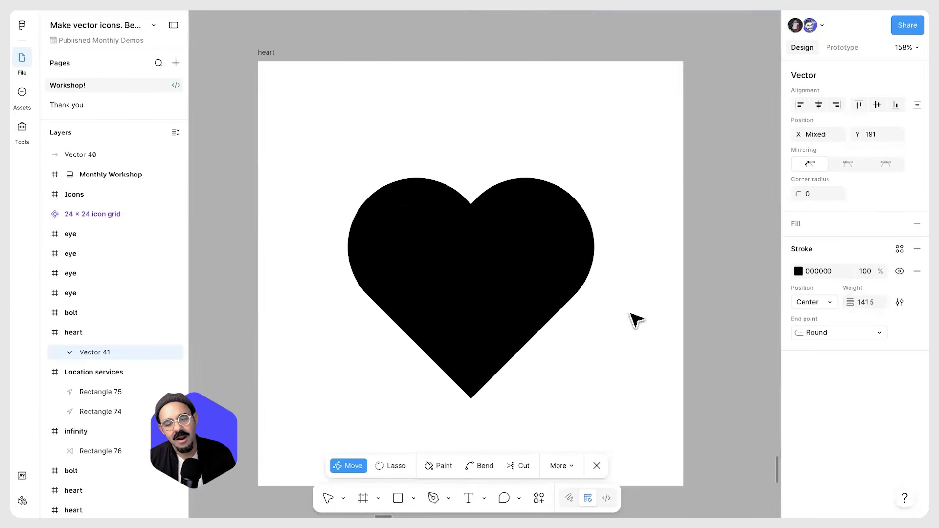
{"action": "left_click", "coordinate": [629, 314]}
{"action": "left_click", "coordinate": [639, 295]}
{"action": "scroll", "coordinate": [640, 295], "scroll_direction": "down", "scroll_amount": 5}
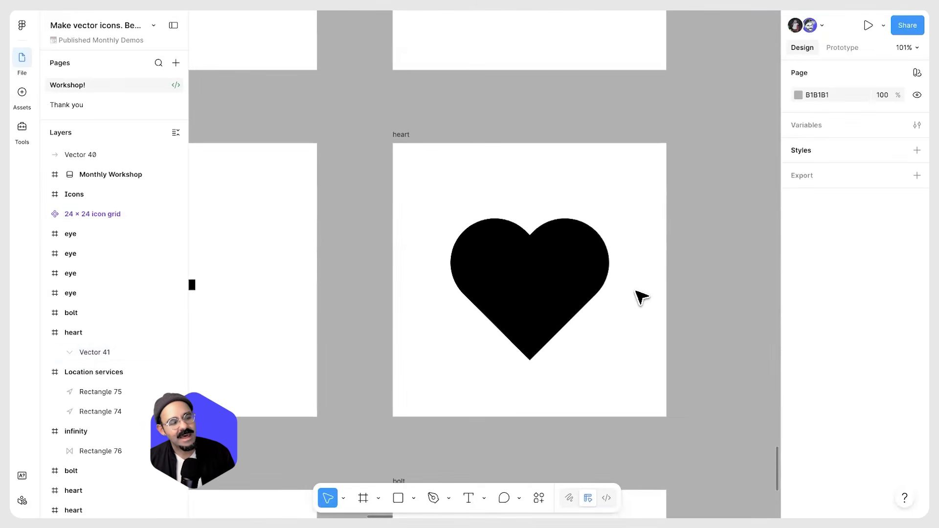
Move the heart path up slightly in the frame
{"action": "left_click_drag", "start_coordinate": [611, 319], "coordinate": [453, 277]}
{"action": "left_click_drag", "start_coordinate": [515, 302], "coordinate": [517, 295]}
{"action": "scroll", "coordinate": [540, 330], "scroll_direction": "up", "scroll_amount": 4}
{"action": "scroll", "coordinate": [469, 294], "scroll_direction": "up", "scroll_amount": 2}
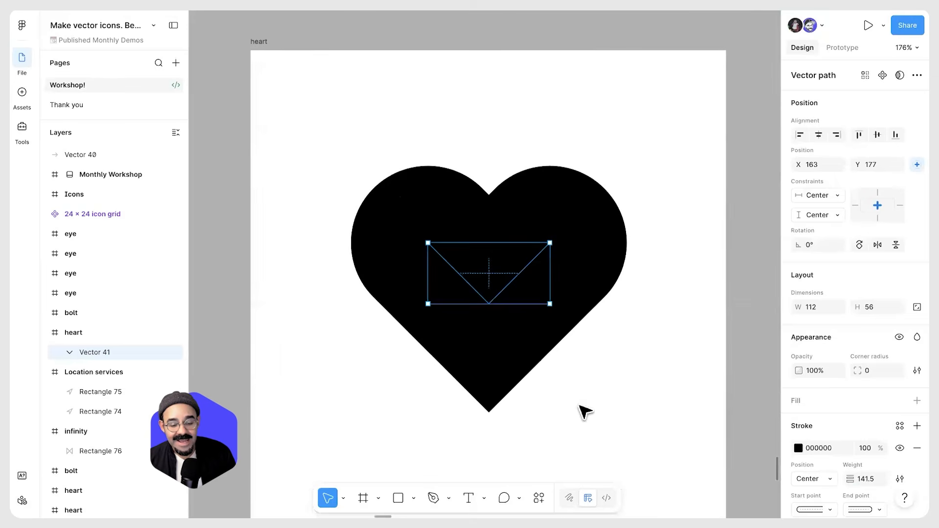
{"action": "left_click", "coordinate": [582, 411]}
Bend the heart path's two top points so both segments curve downward
{"action": "double_click", "coordinate": [482, 292]}
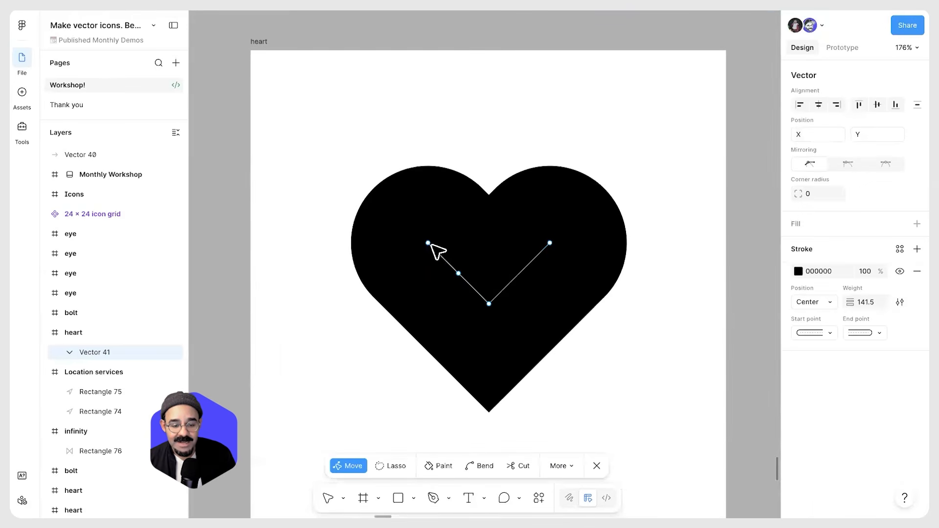
{"action": "key", "text": "ctrl"}
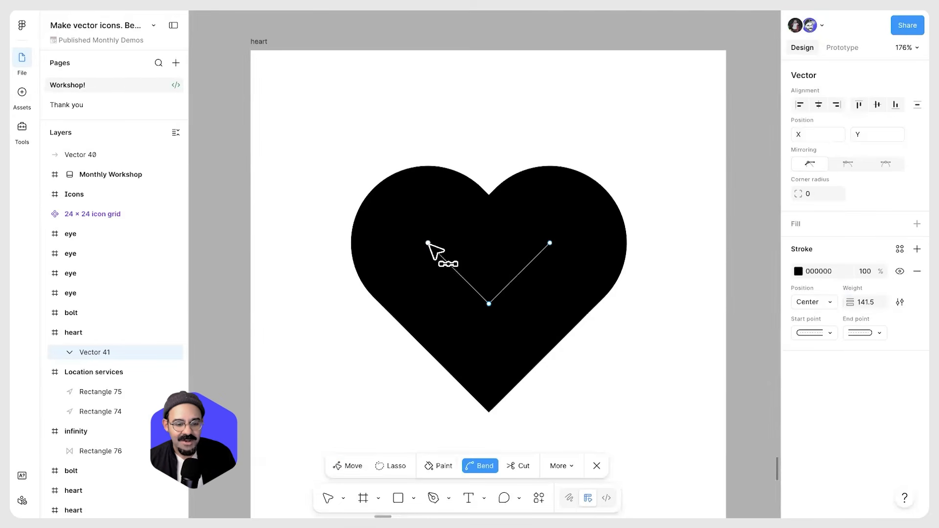
{"action": "left_click_drag", "start_coordinate": [429, 244], "coordinate": [427, 272]}
{"action": "left_click_drag", "start_coordinate": [550, 243], "coordinate": [549, 274]}
Adjust the left top point's handle and drag the bottom point lower to reshape the heart
{"action": "key", "text": "v"}
{"action": "left_click", "coordinate": [428, 243], "text": "shift"}
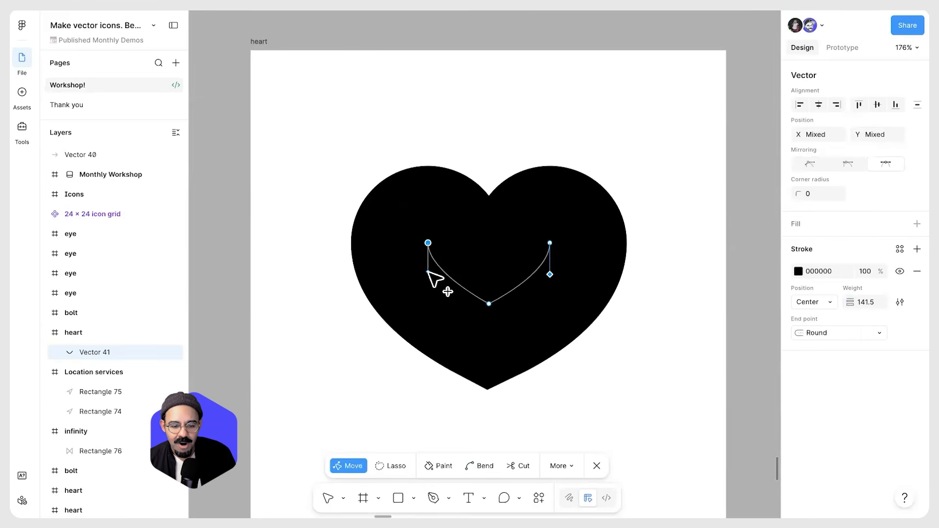
{"action": "mouse_move", "coordinate": [428, 271]}
{"action": "left_mouse_down"}
{"action": "mouse_move", "coordinate": [419, 273]}
{"action": "mouse_move", "coordinate": [426, 279]}
{"action": "left_mouse_up"}
{"action": "left_click_drag", "start_coordinate": [489, 304], "coordinate": [496, 328]}
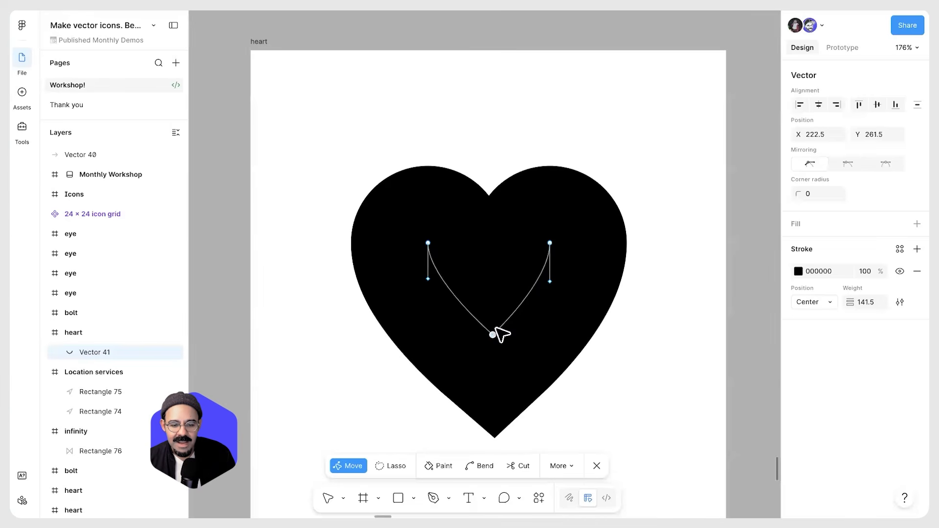
Nudge the heart path's bottom point up slightly
{"action": "left_click", "coordinate": [549, 281]}
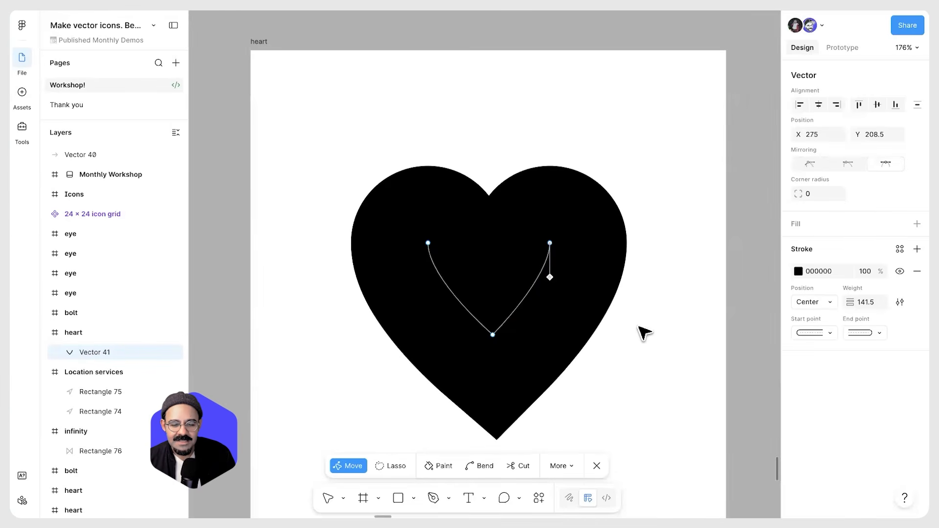
{"action": "scroll", "coordinate": [645, 333], "scroll_direction": "down", "scroll_amount": 2}
{"action": "key", "text": "Escape"}
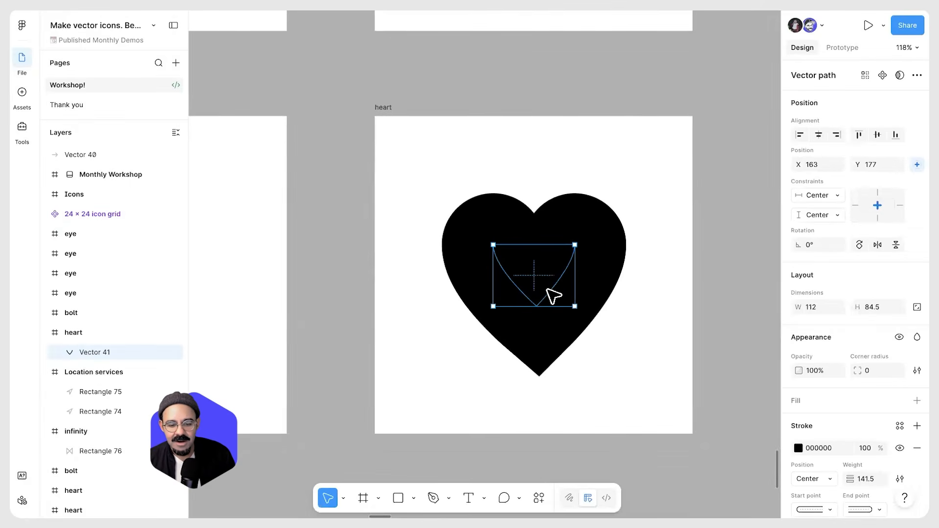
{"action": "key", "text": "Return"}
{"action": "left_click_drag", "start_coordinate": [536, 306], "coordinate": [535, 300]}
{"action": "key", "text": "Escape"}
Angle the left top point's handle outward to widen the heart's left lobe
{"action": "scroll", "coordinate": [611, 339], "scroll_direction": "down", "scroll_amount": 2}
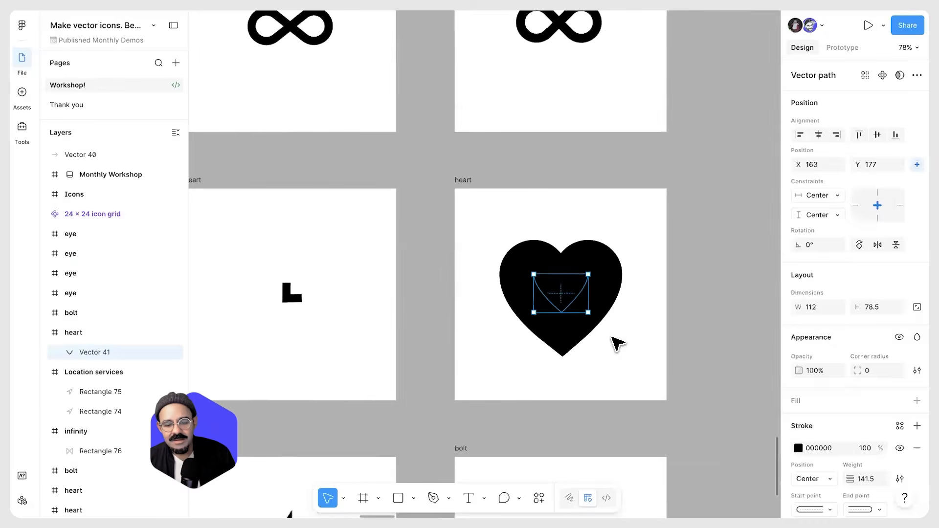
{"action": "key", "text": "Escape"}
{"action": "scroll", "coordinate": [566, 292], "scroll_direction": "up", "scroll_amount": 1}
{"action": "double_click", "coordinate": [567, 292]}
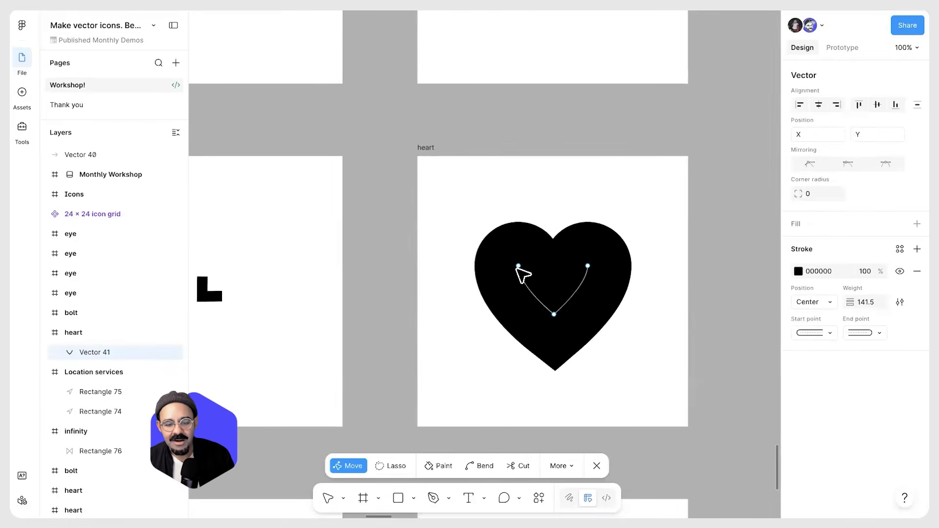
{"action": "left_click", "coordinate": [518, 266]}
{"action": "left_click_drag", "start_coordinate": [518, 286], "coordinate": [507, 286]}
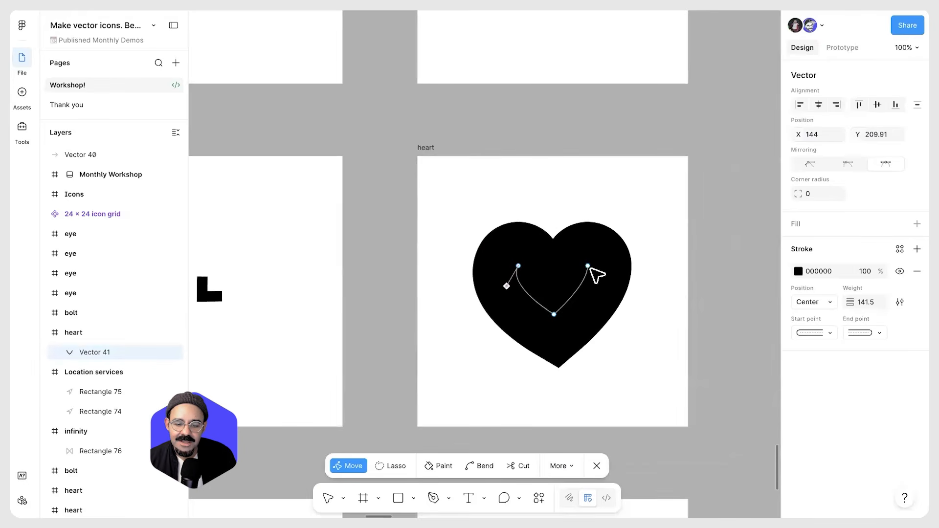
Angle the right top point's handle outward to widen the heart's right lobe
{"action": "left_click", "coordinate": [588, 266]}
{"action": "left_click_drag", "start_coordinate": [587, 285], "coordinate": [599, 286]}
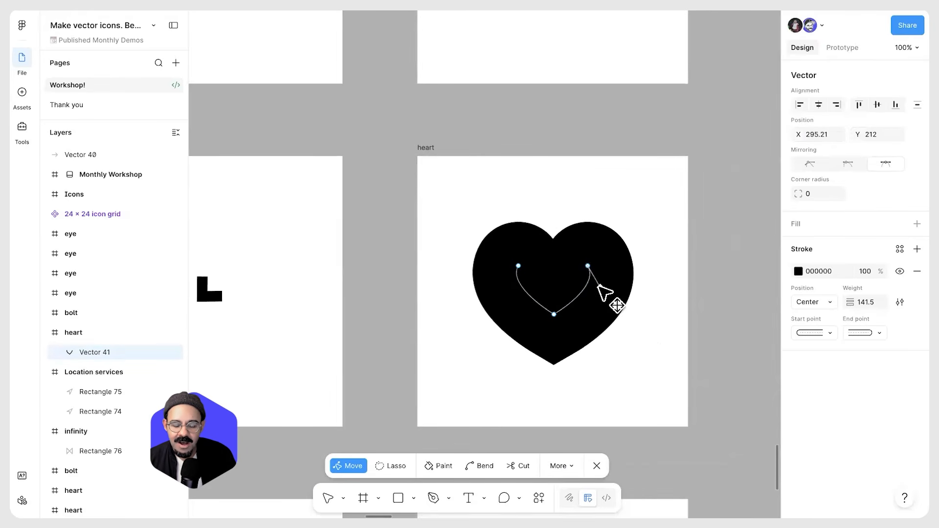
{"action": "key", "text": "Escape"}
{"action": "key", "text": "Escape"}
Fine-tune the heart path's bottom point and both top-point handles, then leave path editing
{"action": "scroll", "coordinate": [609, 324], "scroll_direction": "up", "scroll_amount": 2}
{"action": "double_click", "coordinate": [534, 310]}
{"action": "mouse_move", "coordinate": [532, 310]}
{"action": "left_mouse_down"}
{"action": "mouse_move", "coordinate": [531, 295]}
{"action": "mouse_move", "coordinate": [532, 316]}
{"action": "left_mouse_up"}
{"action": "left_click", "coordinate": [464, 272]}
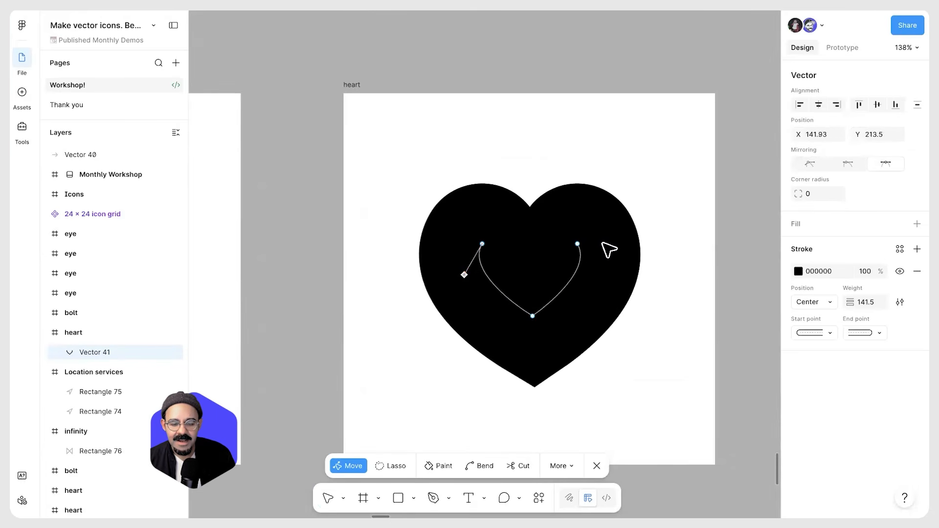
{"action": "left_click", "coordinate": [577, 244], "text": "shift"}
{"action": "left_click", "coordinate": [576, 244], "text": "shift"}
{"action": "left_click", "coordinate": [580, 249], "text": "shift"}
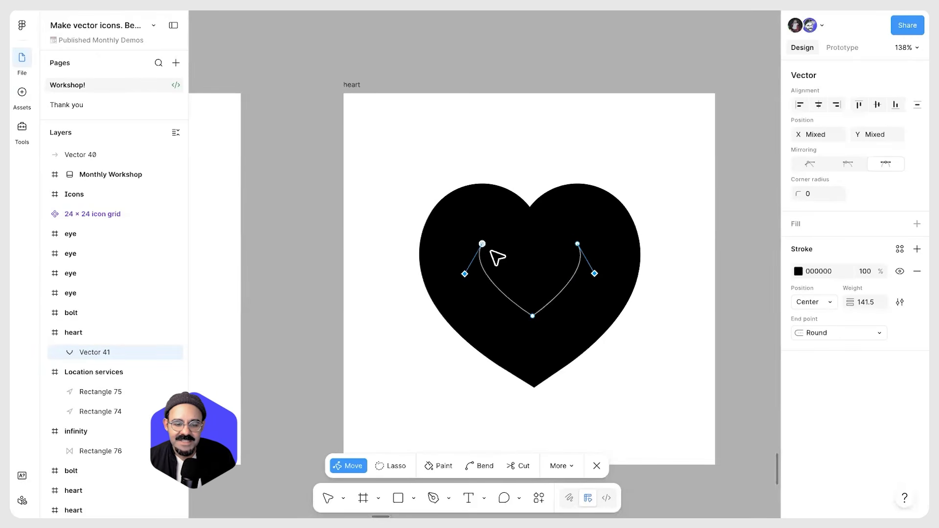
{"action": "left_click", "coordinate": [482, 243], "text": "shift"}
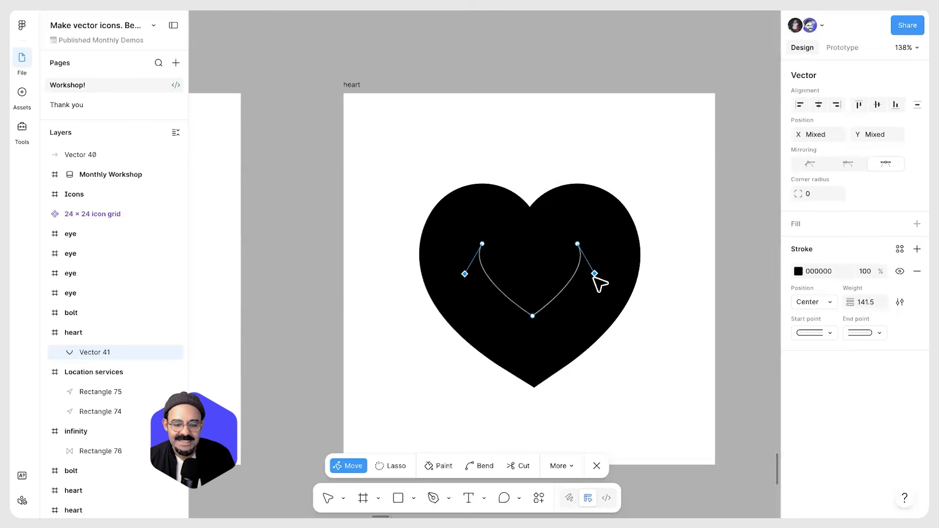
{"action": "left_click_drag", "start_coordinate": [623, 268], "coordinate": [631, 345]}
{"action": "key", "text": "Escape"}
Draw a rectangle about 69 × 116 in the empty bolt frame
{"action": "scroll", "coordinate": [656, 337], "scroll_direction": "down", "scroll_amount": 3}
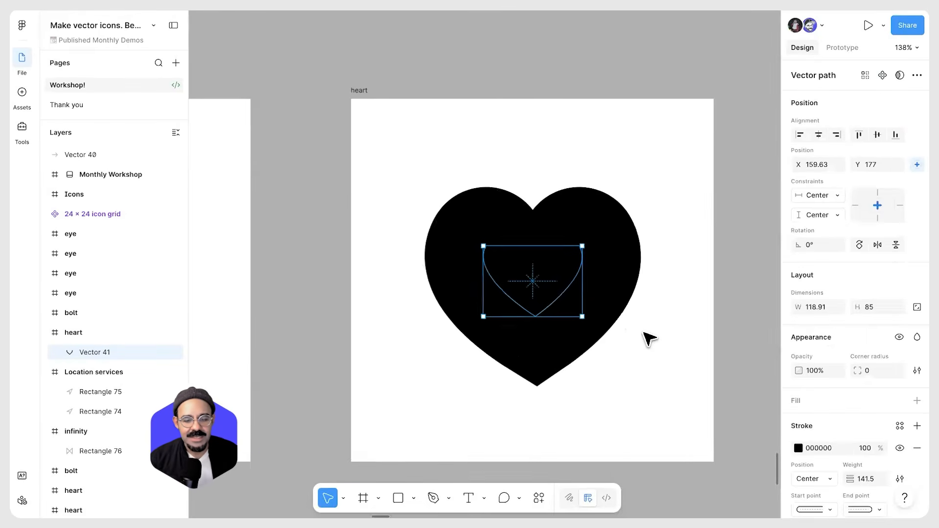
{"action": "key", "text": "Escape"}
{"action": "scroll", "coordinate": [622, 343], "scroll_direction": "down", "scroll_amount": 3}
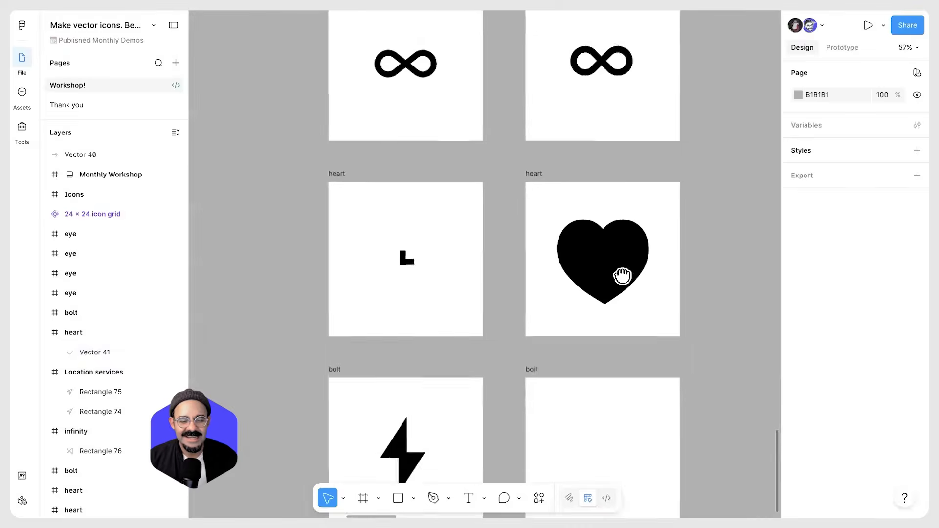
{"action": "scroll", "coordinate": [587, 303], "scroll_direction": "down", "scroll_amount": 3}
{"action": "scroll", "coordinate": [548, 317], "scroll_direction": "up", "scroll_amount": 2}
{"action": "scroll", "coordinate": [455, 335], "scroll_direction": "up", "scroll_amount": 1}
{"action": "scroll", "coordinate": [336, 319], "scroll_direction": "down", "scroll_amount": 1}
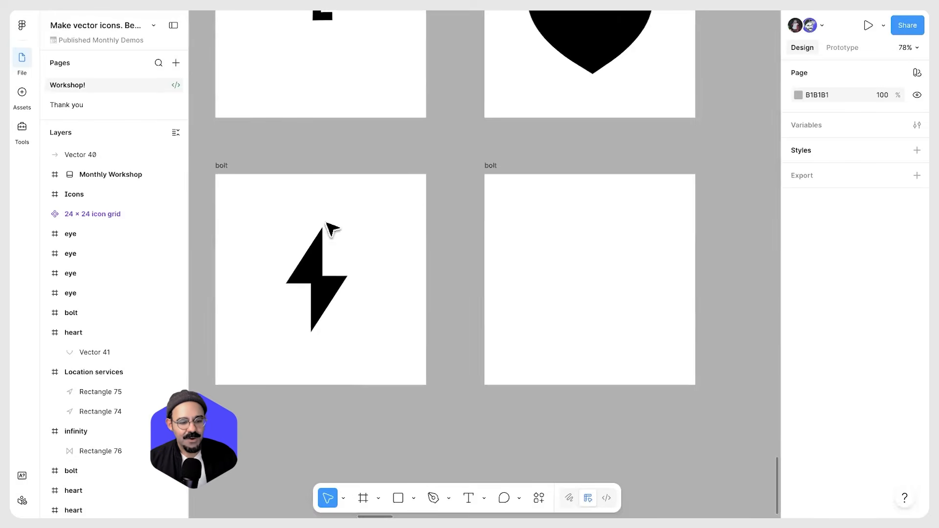
{"action": "scroll", "coordinate": [398, 310], "scroll_direction": "up", "scroll_amount": 3}
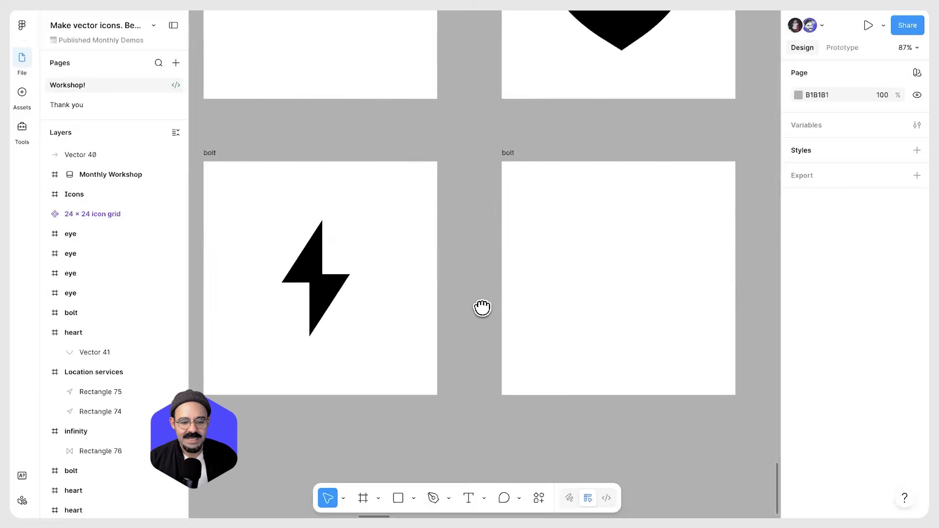
{"action": "scroll", "coordinate": [489, 300], "scroll_direction": "right", "scroll_amount": 1}
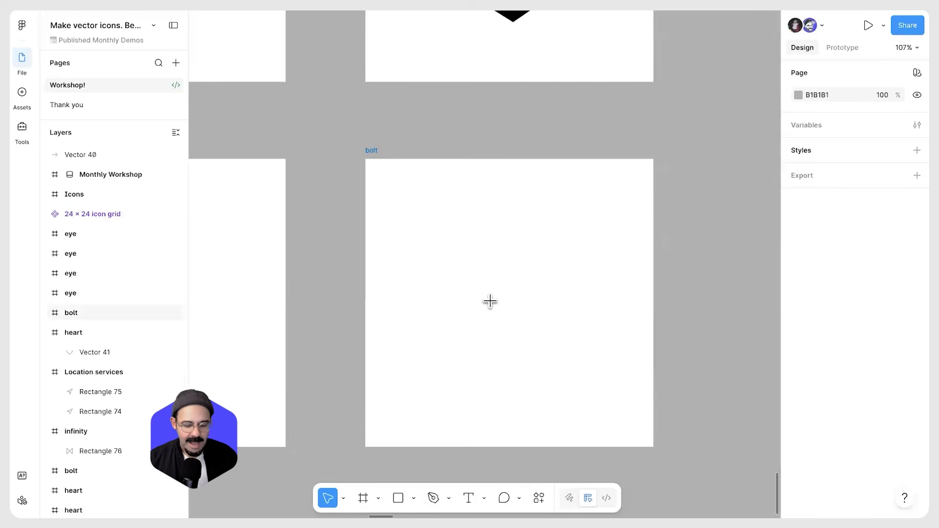
{"action": "key", "text": "r"}
{"action": "mouse_move", "coordinate": [465, 224]}
{"action": "left_mouse_down"}
{"action": "mouse_move", "coordinate": [480, 293]}
{"action": "mouse_move", "coordinate": [509, 300]}
{"action": "mouse_move", "coordinate": [507, 285]}
{"action": "left_mouse_up"}
{"action": "left_click", "coordinate": [510, 331]}
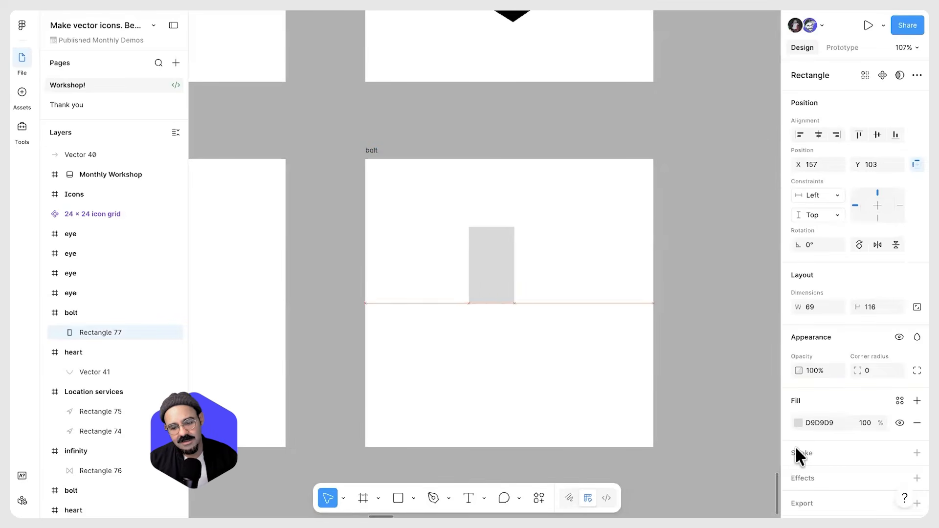
Set the rectangle's fill colour to black, 000000
{"action": "left_click", "coordinate": [798, 423]}
{"action": "left_click_drag", "start_coordinate": [698, 338], "coordinate": [618, 380]}
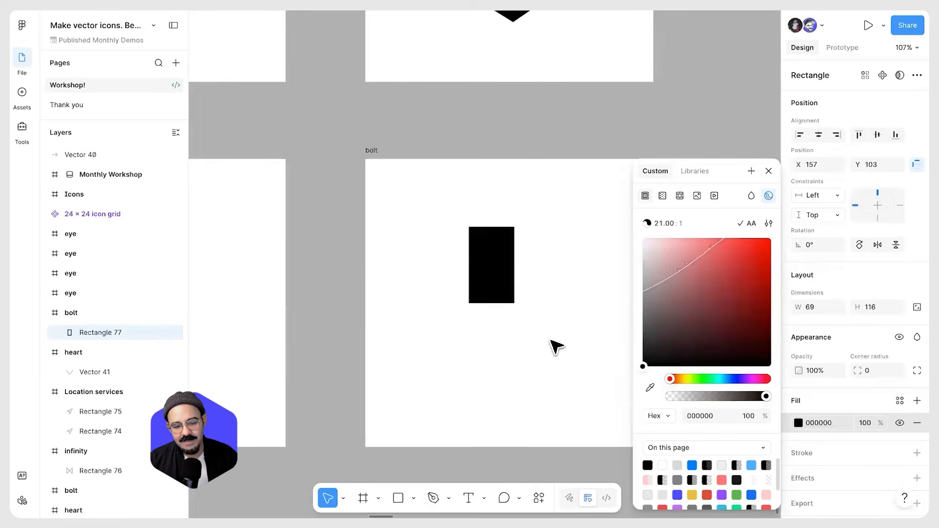
{"action": "left_click", "coordinate": [551, 341]}
Delete the rectangle's top-left vertex to turn it into a right triangle
{"action": "scroll", "coordinate": [512, 296], "scroll_direction": "up", "scroll_amount": 1}
{"action": "left_click", "coordinate": [495, 269]}
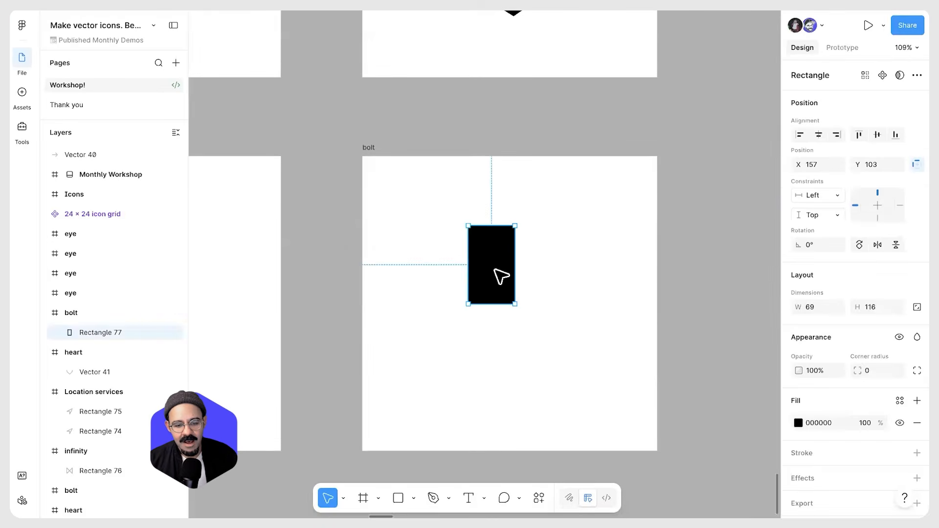
{"action": "double_click", "coordinate": [499, 275]}
{"action": "left_click", "coordinate": [468, 226]}
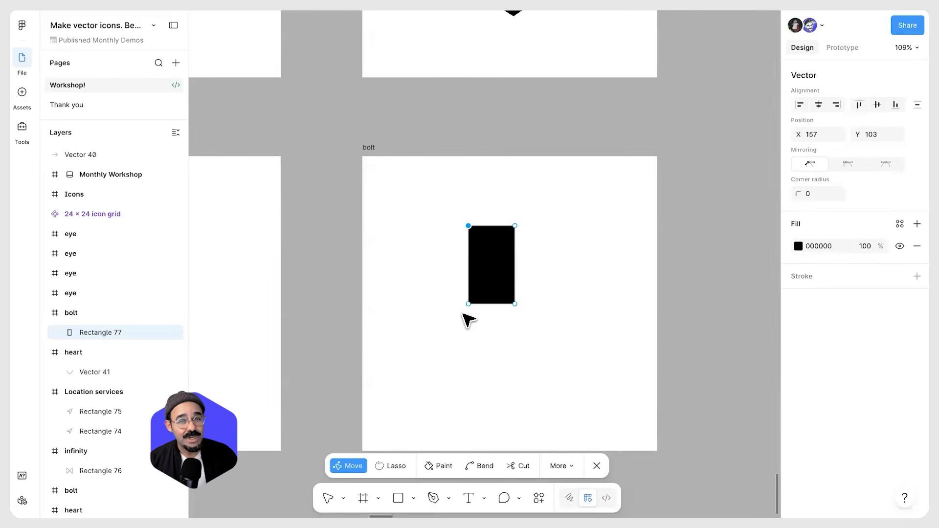
{"action": "key", "text": "Delete"}
{"action": "key", "text": "Escape"}
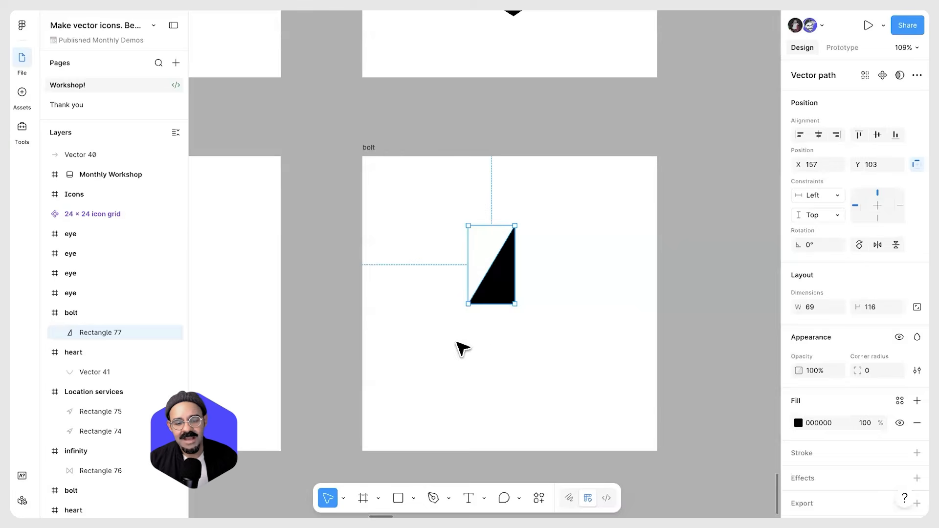
{"action": "key", "text": "Escape"}
{"action": "scroll", "coordinate": [489, 309], "scroll_direction": "up", "scroll_amount": 3}
{"action": "scroll", "coordinate": [526, 296], "scroll_direction": "down", "scroll_amount": 2}
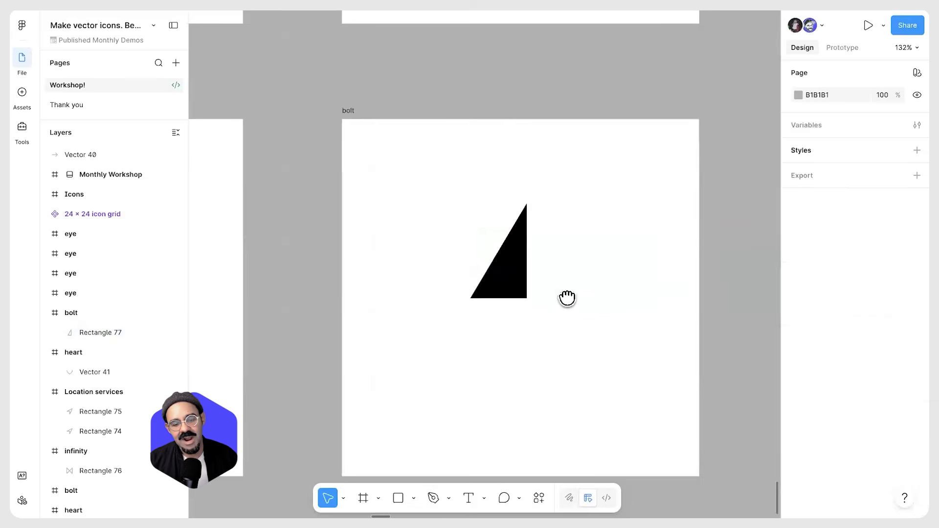
{"action": "left_click", "coordinate": [503, 255]}
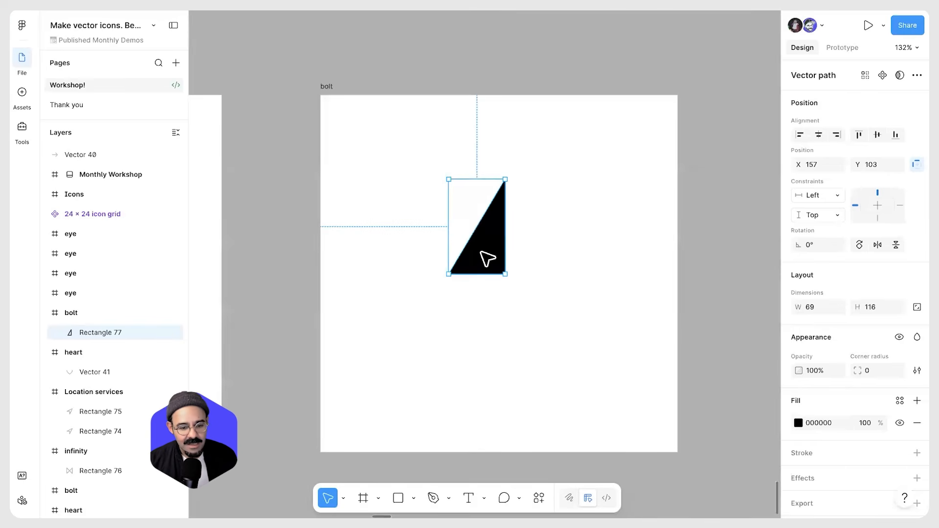
{"action": "left_click_drag", "start_coordinate": [558, 259], "coordinate": [558, 263]}
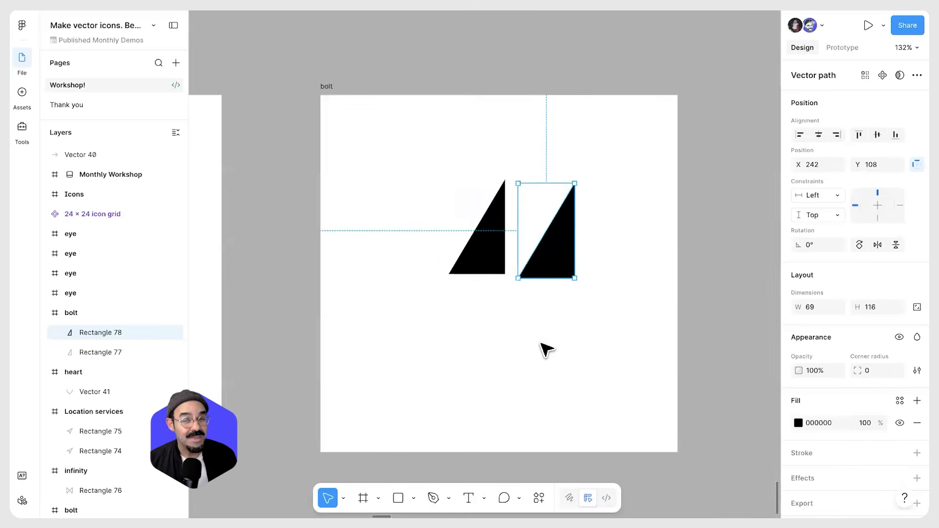
{"action": "key", "text": "ctrl+z"}
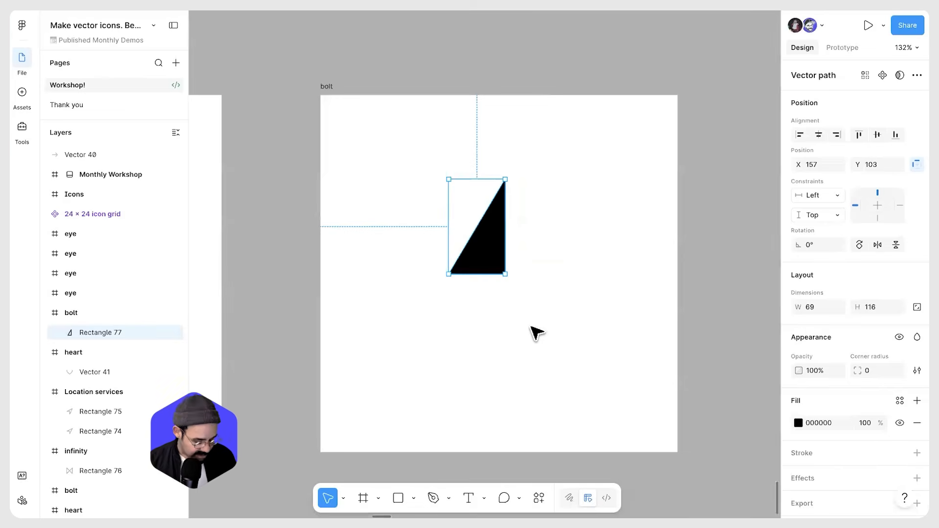
Duplicate the triangle and flip the copy both vertically and horizontally
{"action": "left_click_drag", "start_coordinate": [480, 248], "coordinate": [551, 284]}
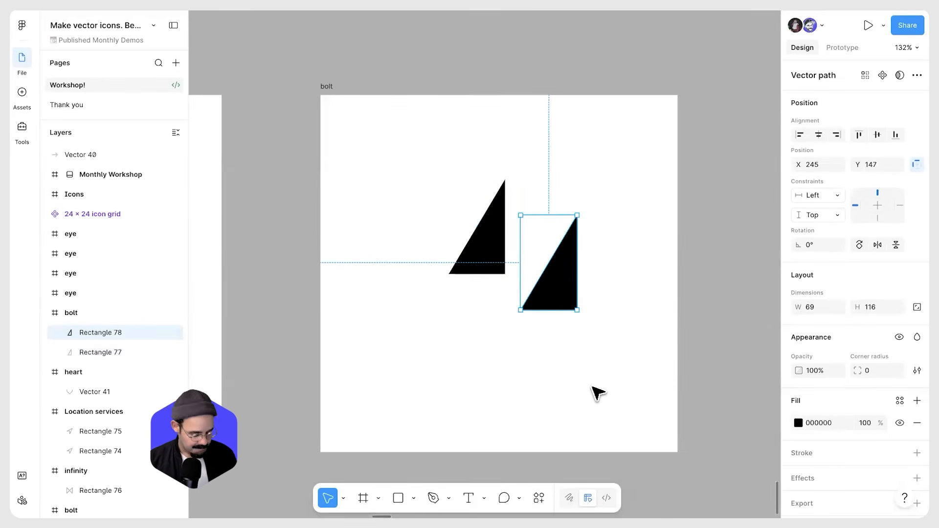
{"action": "key", "text": "shift+v"}
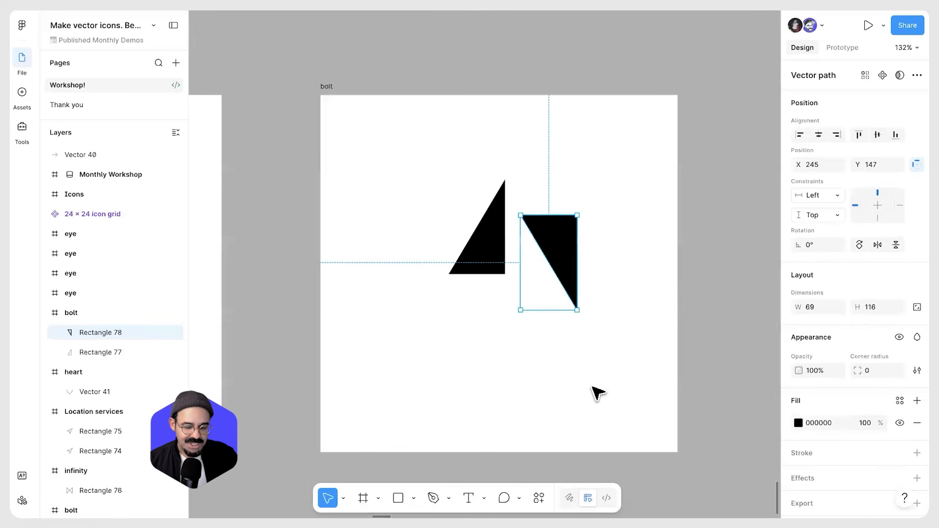
{"action": "key", "text": "shift+h"}
Move the flipped copy below the original so the two triangles form a lightning bolt
{"action": "left_click_drag", "start_coordinate": [543, 251], "coordinate": [494, 302]}
{"action": "left_click", "coordinate": [612, 288]}
{"action": "scroll", "coordinate": [612, 298], "scroll_direction": "down", "scroll_amount": 3}
{"action": "left_click_drag", "start_coordinate": [562, 348], "coordinate": [608, 361]}
{"action": "left_click", "coordinate": [569, 306]}
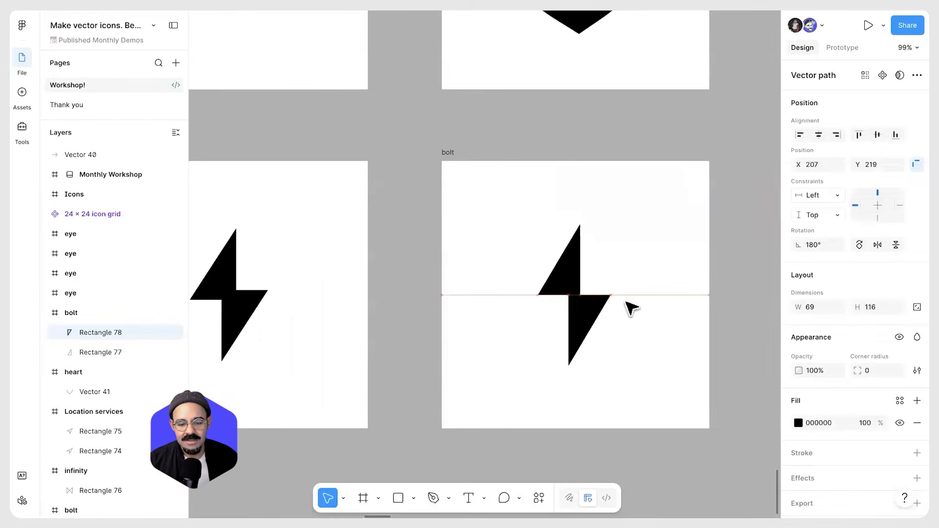
Nudge the lower triangle to refine the lightning bolt's alignment
{"action": "left_click", "coordinate": [635, 305]}
{"action": "scroll", "coordinate": [604, 338], "scroll_direction": "right", "scroll_amount": 2}
{"action": "scroll", "coordinate": [578, 335], "scroll_direction": "down", "scroll_amount": 3}
{"action": "left_click_drag", "start_coordinate": [582, 342], "coordinate": [564, 327]}
{"action": "left_click", "coordinate": [591, 286]}
{"action": "scroll", "coordinate": [591, 286], "scroll_direction": "down", "scroll_amount": 2}
{"action": "scroll", "coordinate": [561, 331], "scroll_direction": "down", "scroll_amount": 2}
{"action": "scroll", "coordinate": [528, 193], "scroll_direction": "up", "scroll_amount": 2}
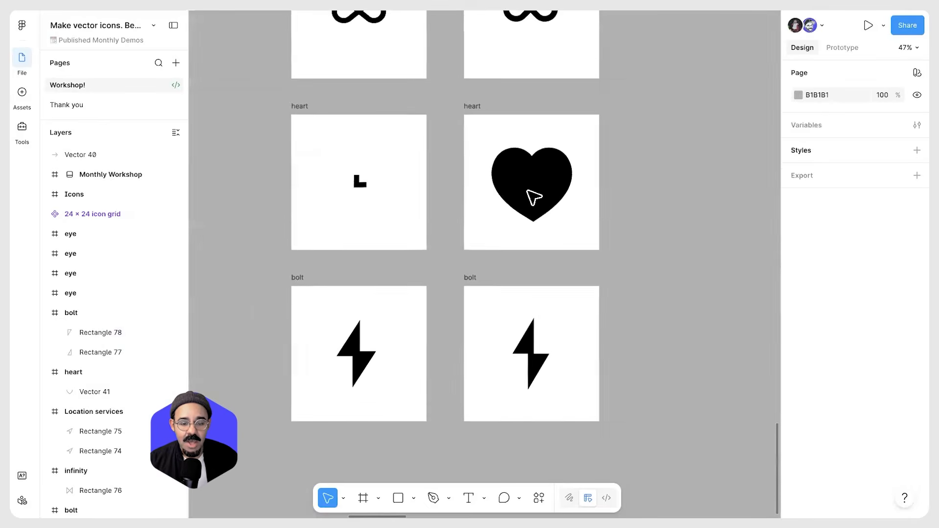
Browse the canvas to the Shape primitives slide and review the shape tool options
{"action": "double_click", "coordinate": [530, 194]}
{"action": "scroll", "coordinate": [532, 194], "scroll_direction": "up", "scroll_amount": 2}
{"action": "scroll", "coordinate": [562, 230], "scroll_direction": "down", "scroll_amount": 2}
{"action": "left_click_drag", "start_coordinate": [547, 268], "coordinate": [464, 399]}
{"action": "left_click_drag", "start_coordinate": [602, 113], "coordinate": [463, 413]}
{"action": "left_click_drag", "start_coordinate": [583, 165], "coordinate": [515, 331]}
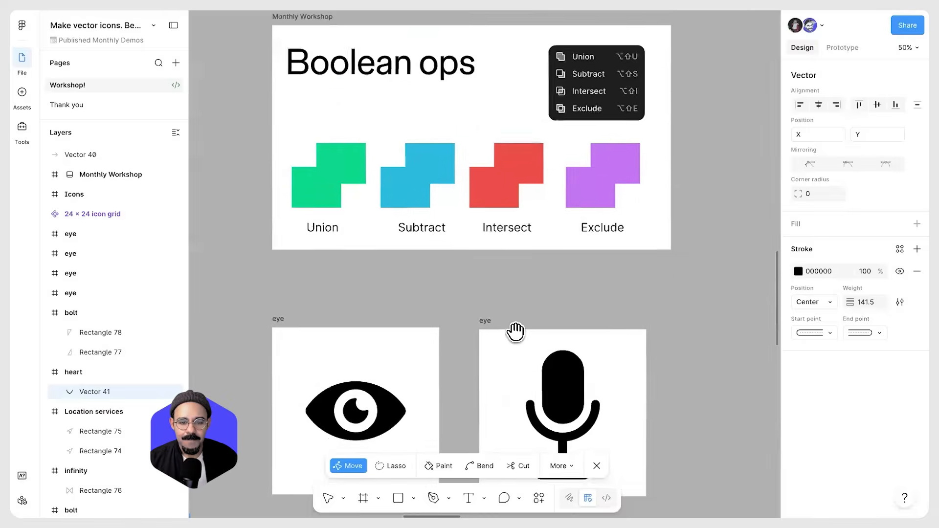
{"action": "scroll", "coordinate": [515, 334], "scroll_direction": "down", "scroll_amount": 2}
{"action": "left_click_drag", "start_coordinate": [540, 226], "coordinate": [489, 380]}
{"action": "left_click_drag", "start_coordinate": [550, 261], "coordinate": [568, 285]}
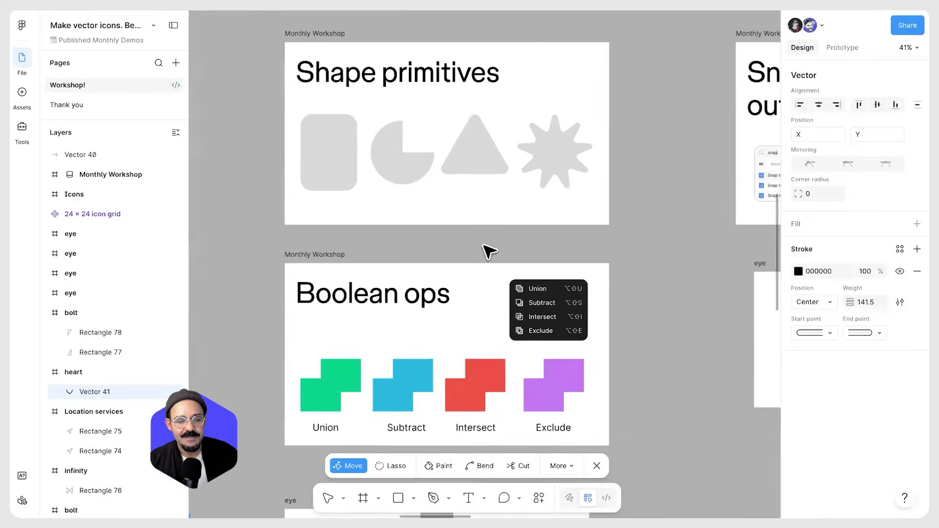
{"action": "scroll", "coordinate": [484, 244], "scroll_direction": "up", "scroll_amount": 1}
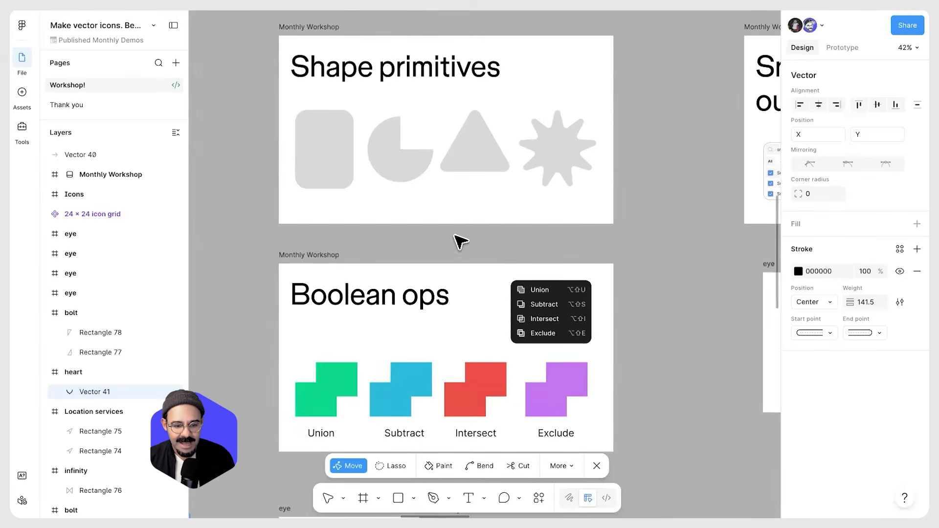
{"action": "left_click", "coordinate": [414, 498]}
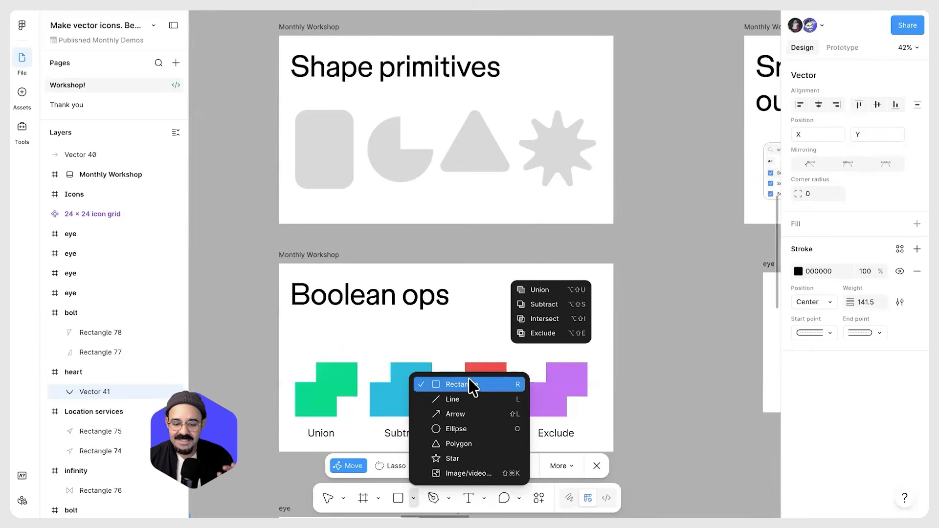
{"action": "left_click", "coordinate": [315, 185]}
{"action": "scroll", "coordinate": [324, 126], "scroll_direction": "up", "scroll_amount": 3}
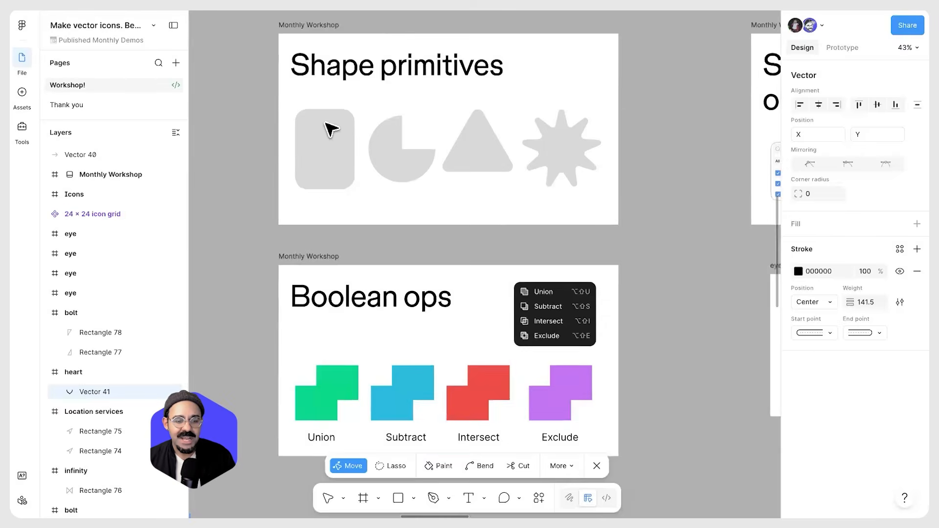
{"action": "key", "text": "Escape"}
Set the sample rectangle's corner radius to 112 with its radius handle, making a pill shape
{"action": "double_click", "coordinate": [326, 152]}
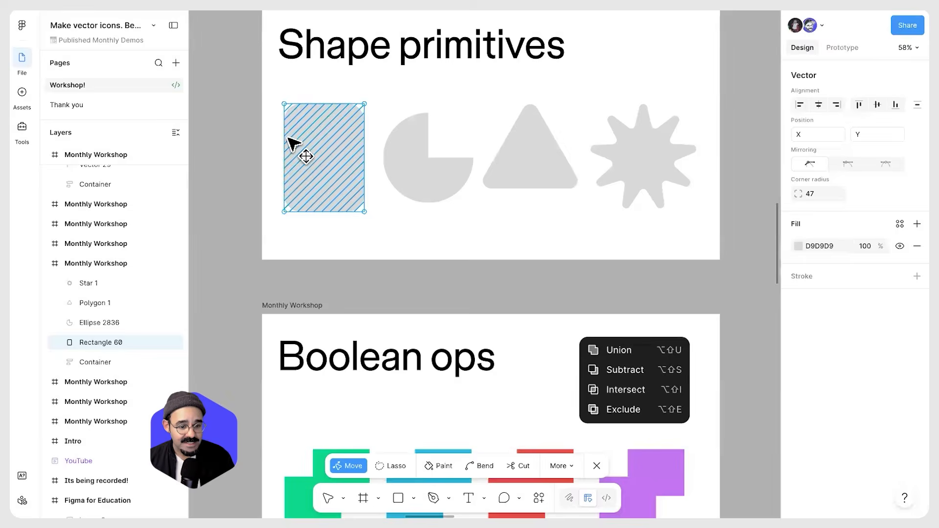
{"action": "scroll", "coordinate": [303, 130], "scroll_direction": "up", "scroll_amount": 1}
{"action": "key", "text": "Escape"}
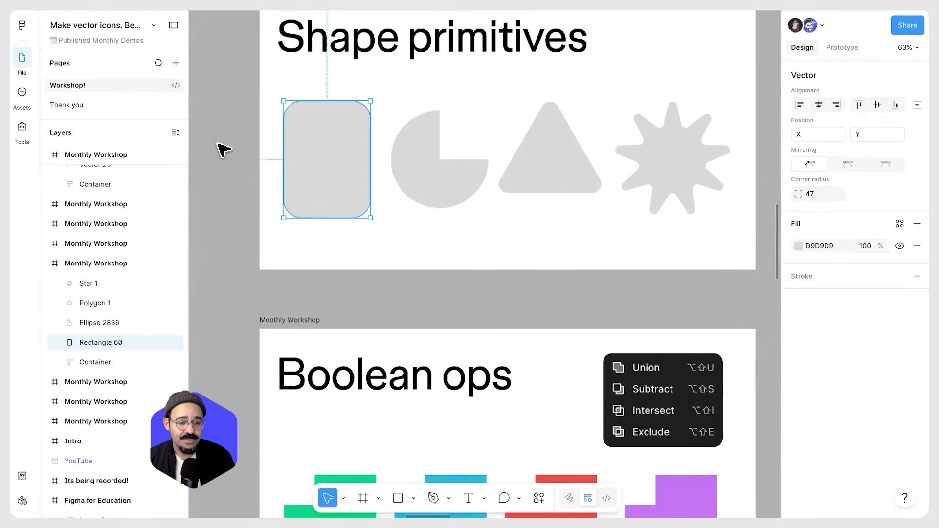
{"action": "key", "text": "Escape"}
{"action": "left_click", "coordinate": [318, 142]}
{"action": "scroll", "coordinate": [309, 133], "scroll_direction": "up", "scroll_amount": 1}
{"action": "left_click_drag", "start_coordinate": [308, 126], "coordinate": [265, 92]}
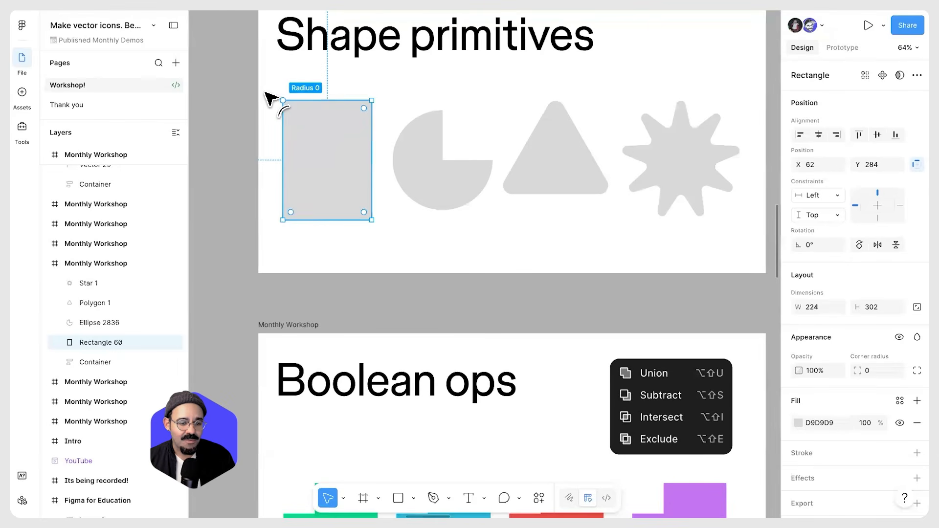
{"action": "left_click_drag", "start_coordinate": [324, 147], "coordinate": [322, 230]}
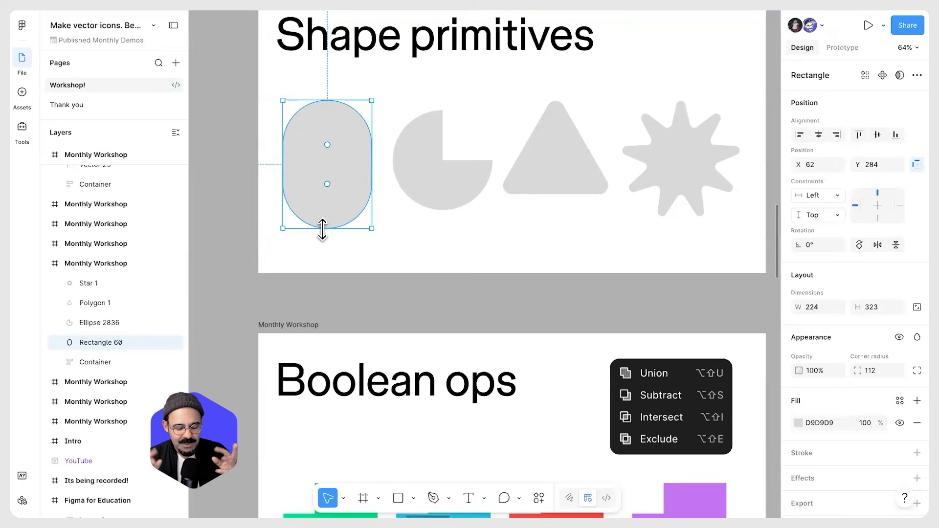
Reshape the sample ellipse's arc into a ring segment: start 26.13°, sweep 34.12%, ratio 48.9%
{"action": "left_click_drag", "start_coordinate": [330, 287], "coordinate": [324, 221]}
{"action": "left_click", "coordinate": [411, 173]}
{"action": "left_click_drag", "start_coordinate": [486, 160], "coordinate": [477, 188]}
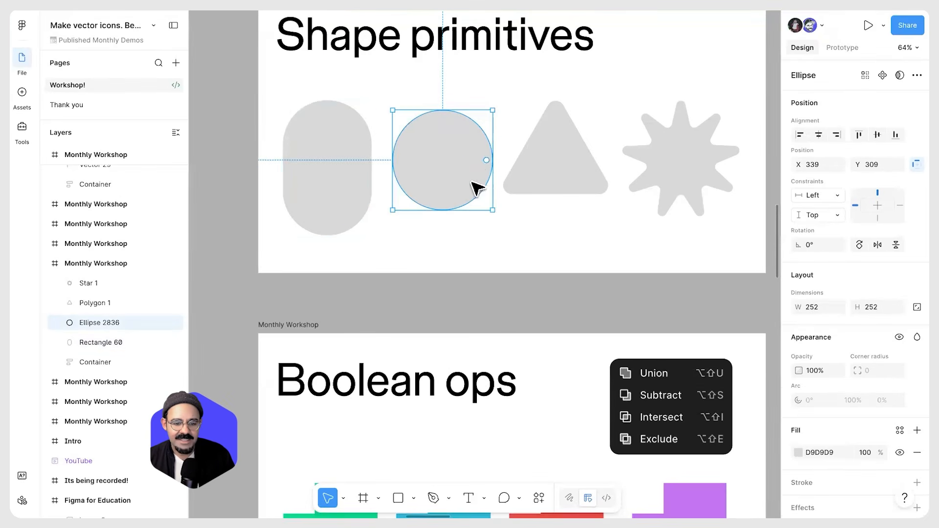
{"action": "left_click_drag", "start_coordinate": [479, 144], "coordinate": [439, 184]}
{"action": "left_click_drag", "start_coordinate": [412, 152], "coordinate": [436, 192]}
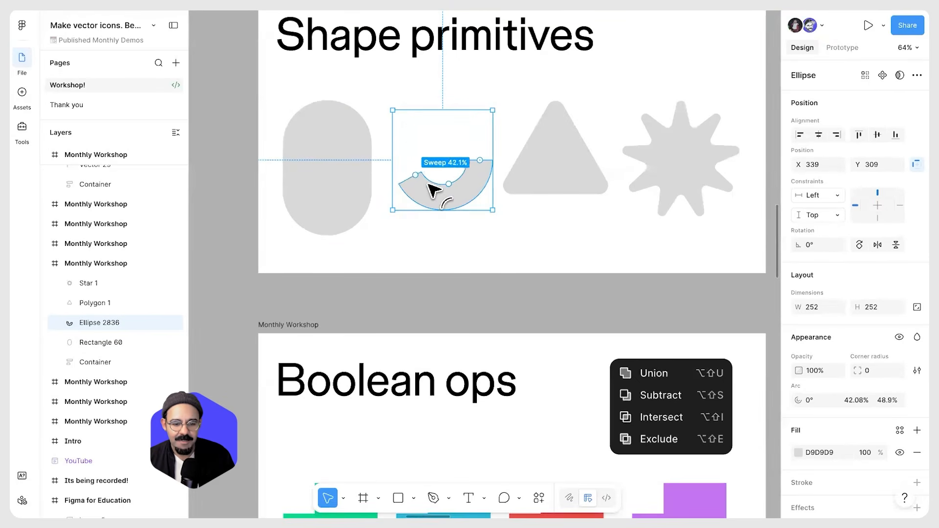
{"action": "left_click_drag", "start_coordinate": [468, 122], "coordinate": [451, 184]}
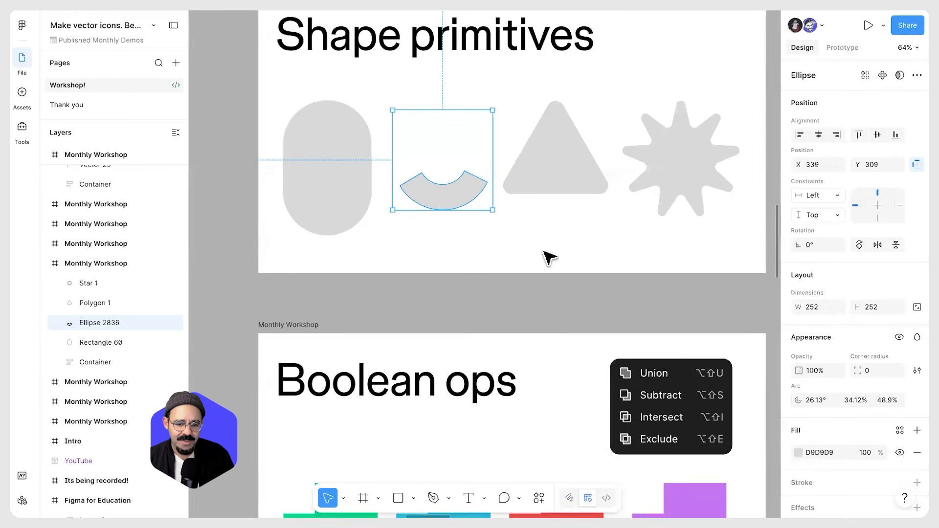
Adjust the triangle's corner radius with its radius handle, bringing it back to 0
{"action": "left_click", "coordinate": [576, 205]}
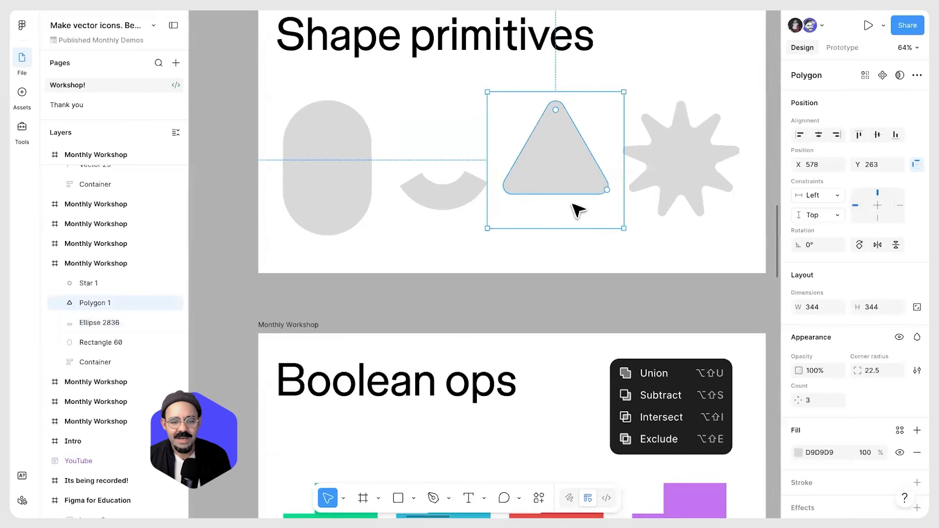
{"action": "left_click_drag", "start_coordinate": [602, 192], "coordinate": [559, 82]}
{"action": "left_click_drag", "start_coordinate": [599, 108], "coordinate": [538, 233]}
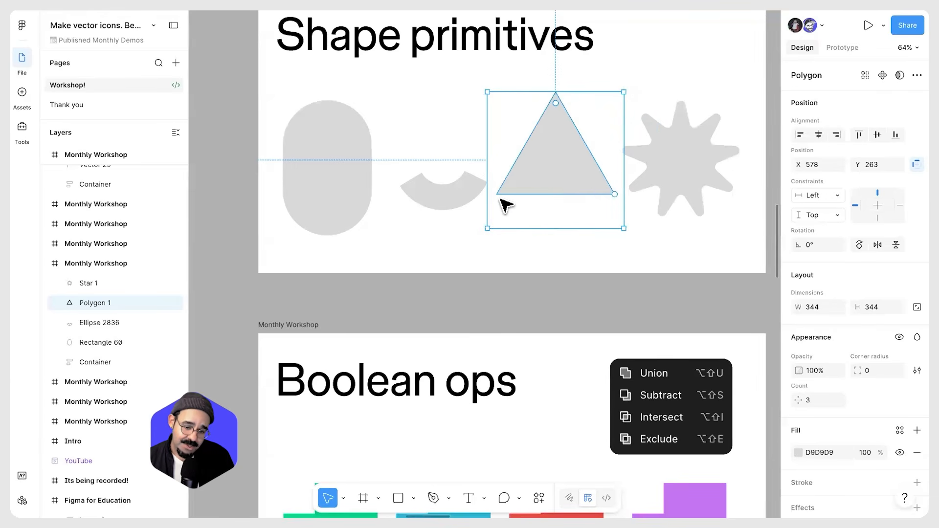
{"action": "scroll", "coordinate": [570, 227], "scroll_direction": "down", "scroll_amount": 3}
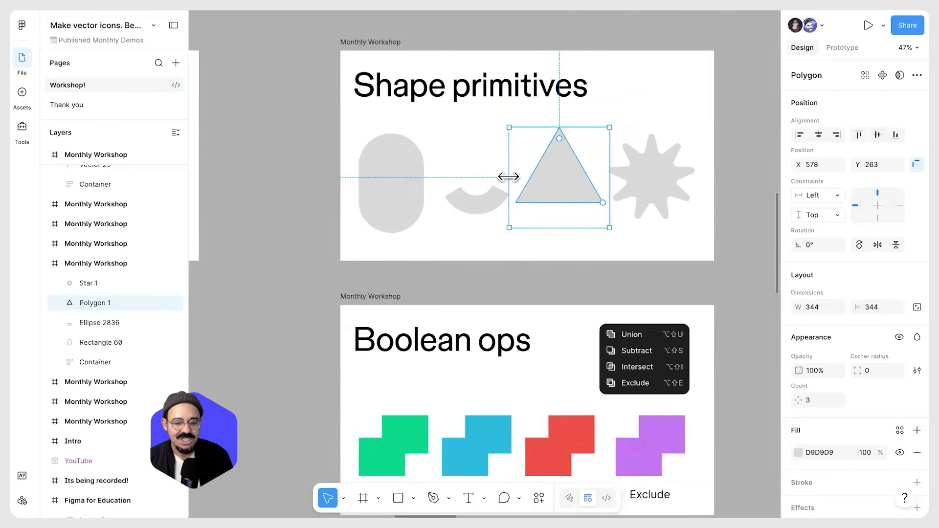
{"action": "left_click_drag", "start_coordinate": [591, 148], "coordinate": [543, 248]}
{"action": "scroll", "coordinate": [560, 168], "scroll_direction": "up", "scroll_amount": 2}
{"action": "left_click", "coordinate": [541, 290]}
{"action": "left_click_drag", "start_coordinate": [543, 298], "coordinate": [516, 378]}
{"action": "scroll", "coordinate": [605, 178], "scroll_direction": "down", "scroll_amount": 1}
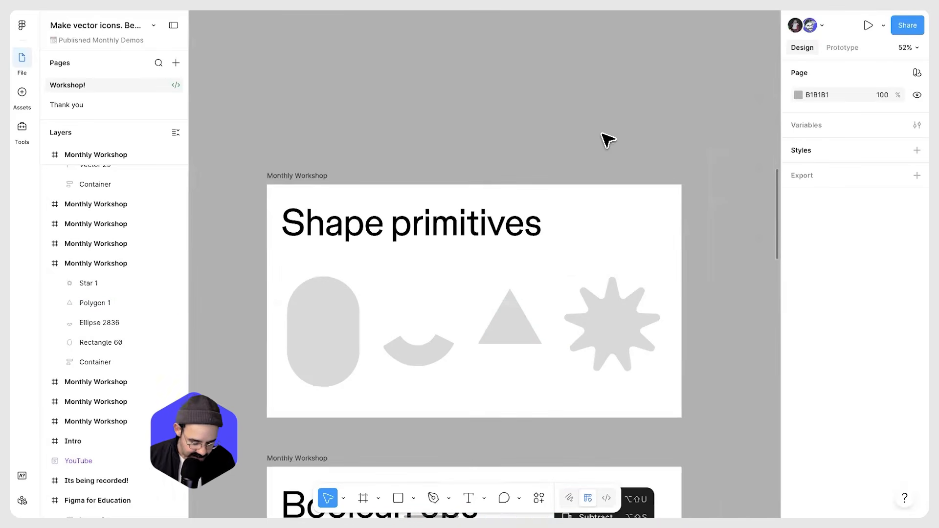
Draw a circle above the slide and place a copy of the triangle on top of it
{"action": "key", "text": "o"}
{"action": "left_click_drag", "start_coordinate": [489, 59], "coordinate": [586, 156]}
{"action": "mouse_move", "coordinate": [494, 334]}
{"action": "left_mouse_down"}
{"action": "mouse_move", "coordinate": [509, 333]}
{"action": "mouse_move", "coordinate": [544, 91]}
{"action": "mouse_move", "coordinate": [522, 108]}
{"action": "left_mouse_up"}
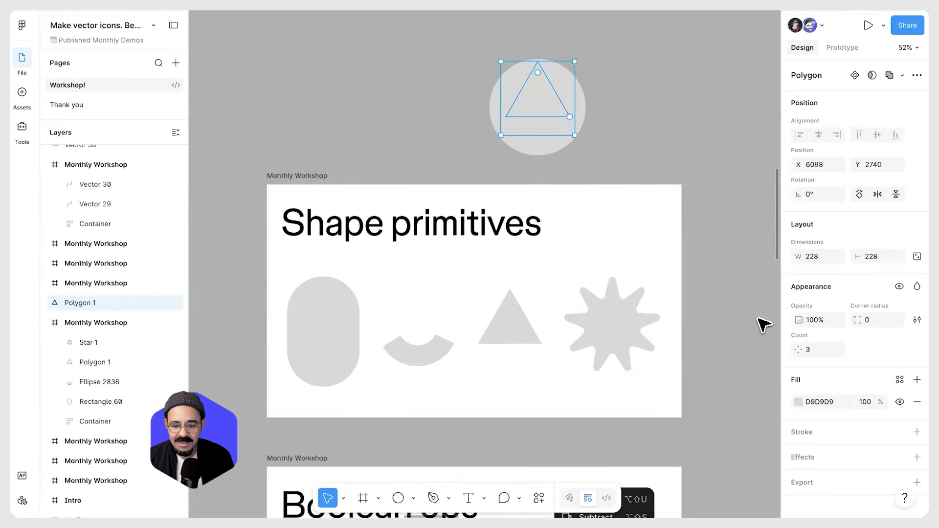
Set the copied triangle's fill colour to black, 000000
{"action": "left_click", "coordinate": [797, 401]}
{"action": "left_click_drag", "start_coordinate": [718, 306], "coordinate": [606, 384]}
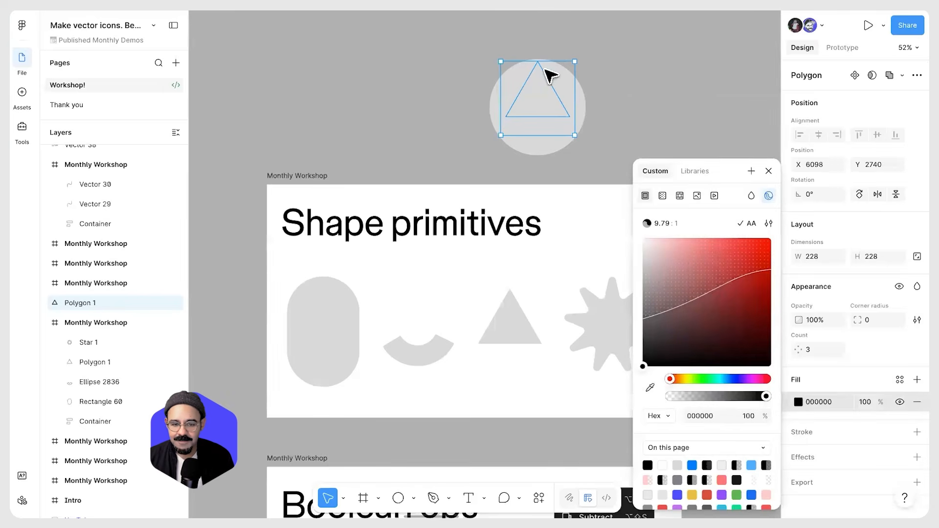
{"action": "key", "text": "Escape"}
Resize the circle and rotate the triangle to -90° so it points right like a play icon
{"action": "left_click_drag", "start_coordinate": [542, 136], "coordinate": [536, 175]}
{"action": "left_click", "coordinate": [553, 92]}
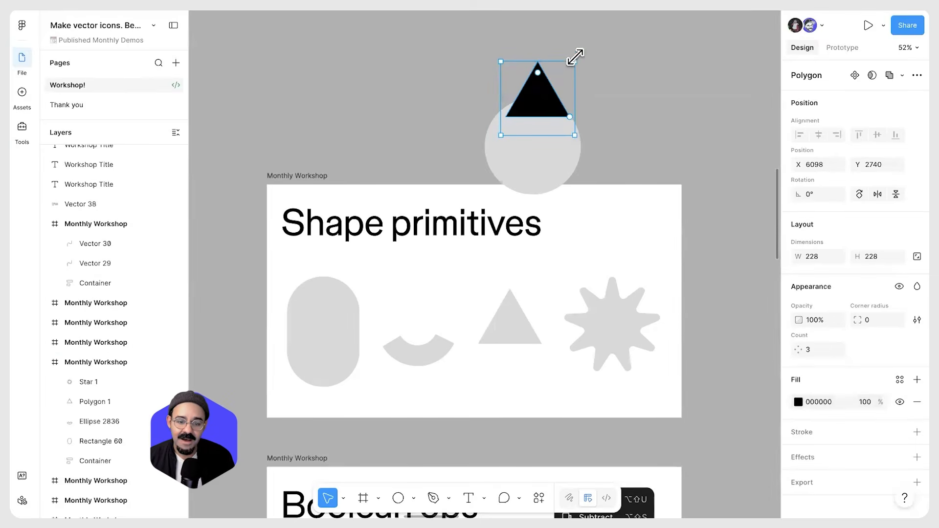
{"action": "left_click_drag", "start_coordinate": [572, 50], "coordinate": [593, 147]}
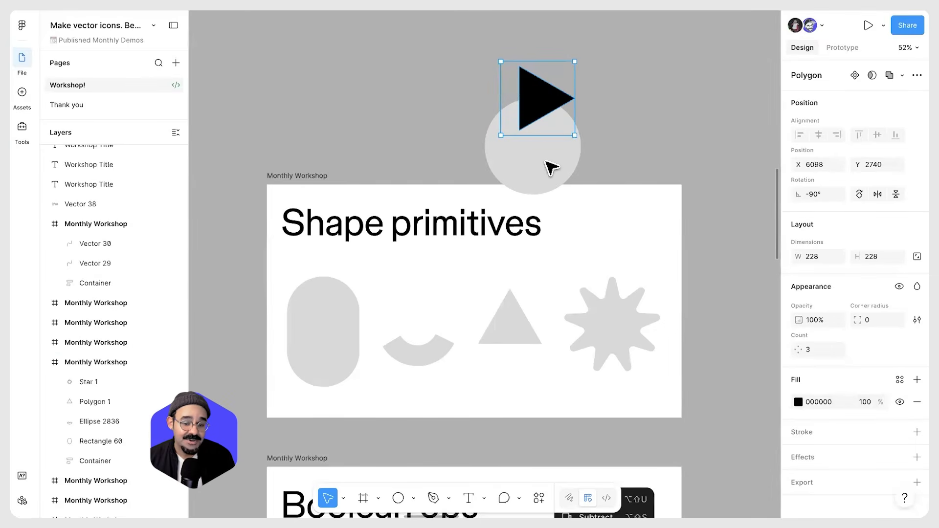
Select the triangle together with the circle and center them on each other
{"action": "key", "text": "Escape"}
{"action": "left_click", "coordinate": [547, 120]}
{"action": "key", "text": "Escape"}
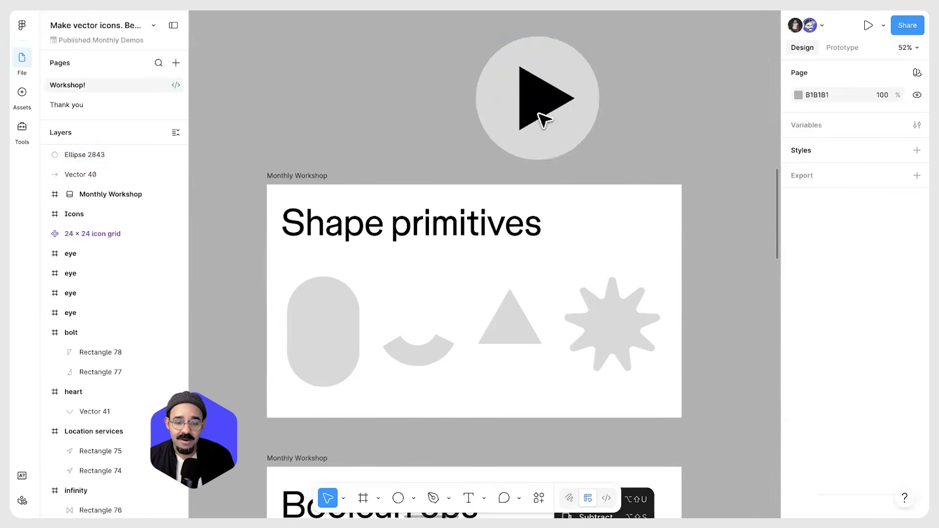
{"action": "left_click", "coordinate": [541, 113]}
{"action": "left_click", "coordinate": [586, 117], "text": "shift"}
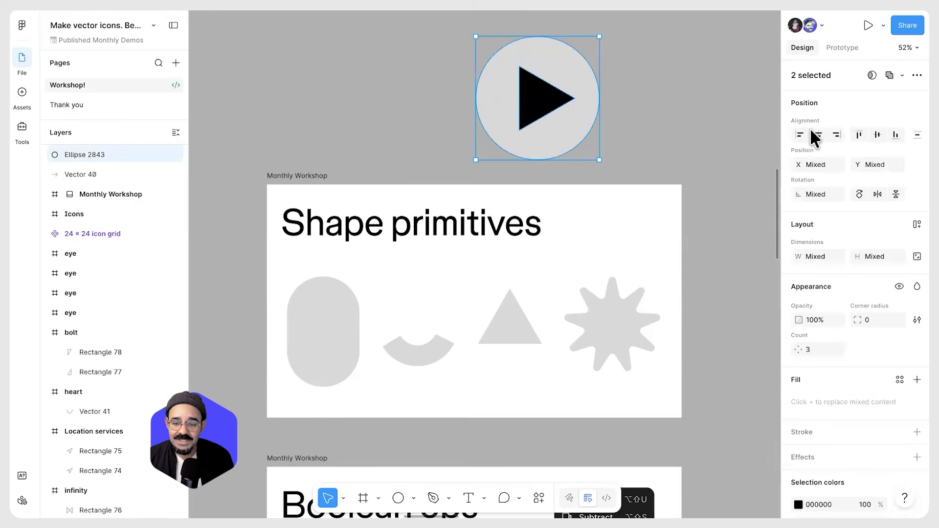
{"action": "key", "text": "Escape"}
{"action": "left_click", "coordinate": [540, 110]}
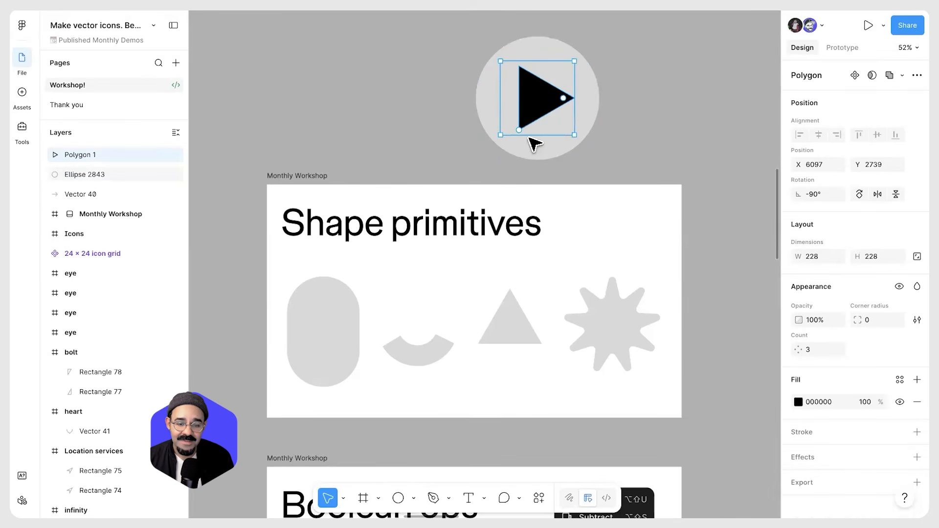
Duplicate the circle and play triangle pair to the left
{"action": "left_click_drag", "start_coordinate": [431, 63], "coordinate": [593, 118]}
{"action": "left_click_drag", "start_coordinate": [552, 92], "coordinate": [392, 105], "text": "alt"}
Flatten the copied triangle into a vector path
{"action": "key", "text": "Escape"}
{"action": "left_click", "coordinate": [394, 106]}
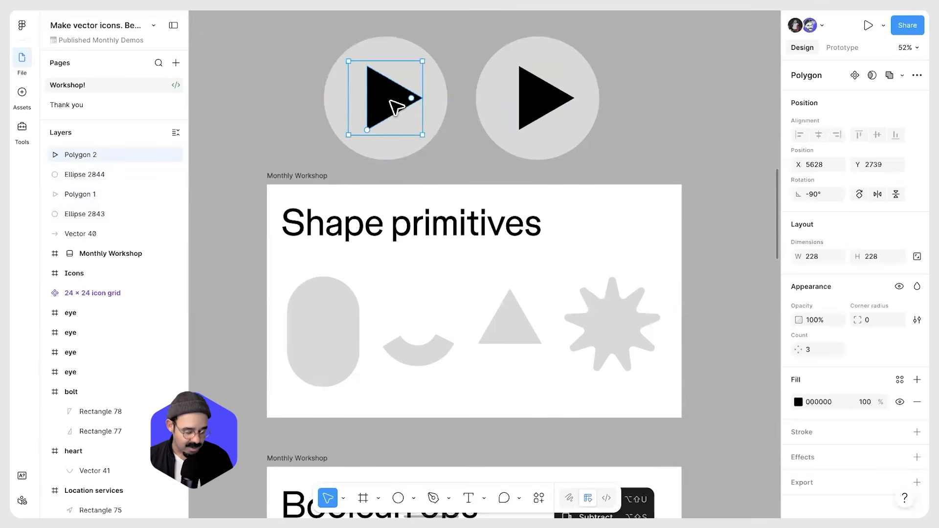
{"action": "key", "text": "super+e"}
{"action": "key", "text": "Escape"}
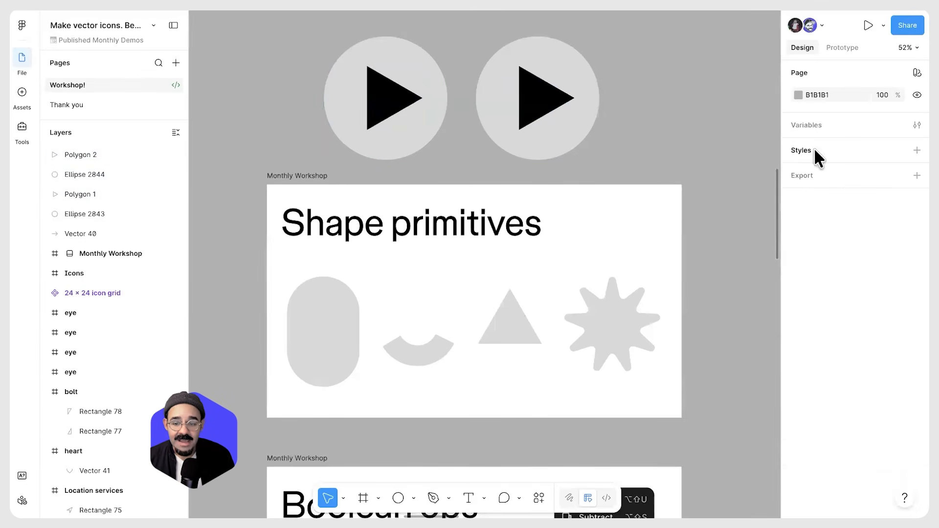
Align the flattened triangle and its circle on their horizontal centers
{"action": "left_click_drag", "start_coordinate": [310, 57], "coordinate": [434, 102]}
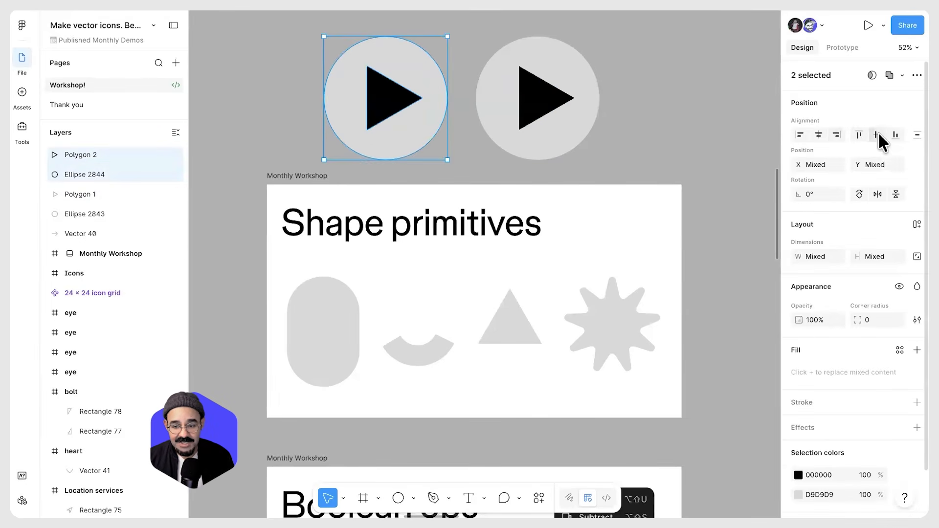
{"action": "left_click", "coordinate": [819, 133]}
{"action": "key", "text": "Escape"}
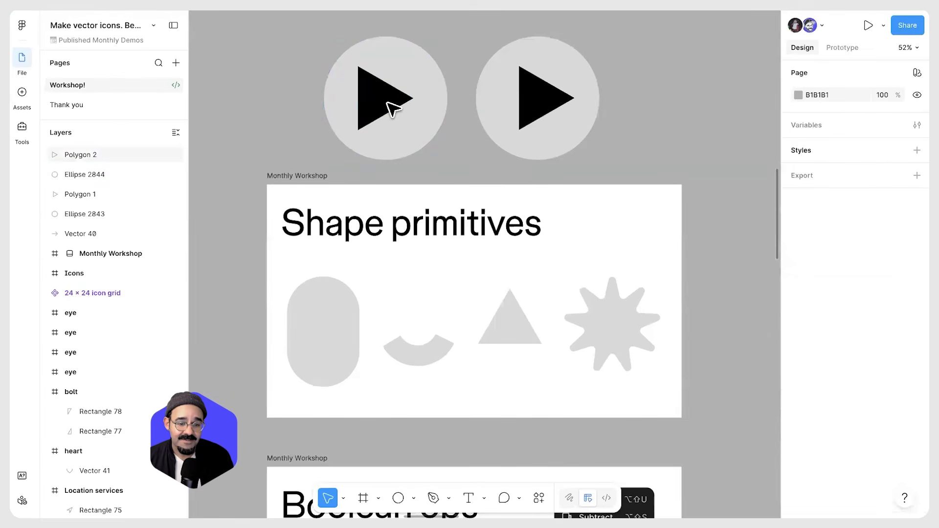
Compare the flattened triangle with the original polygon triangle by selecting each
{"action": "left_click", "coordinate": [391, 108]}
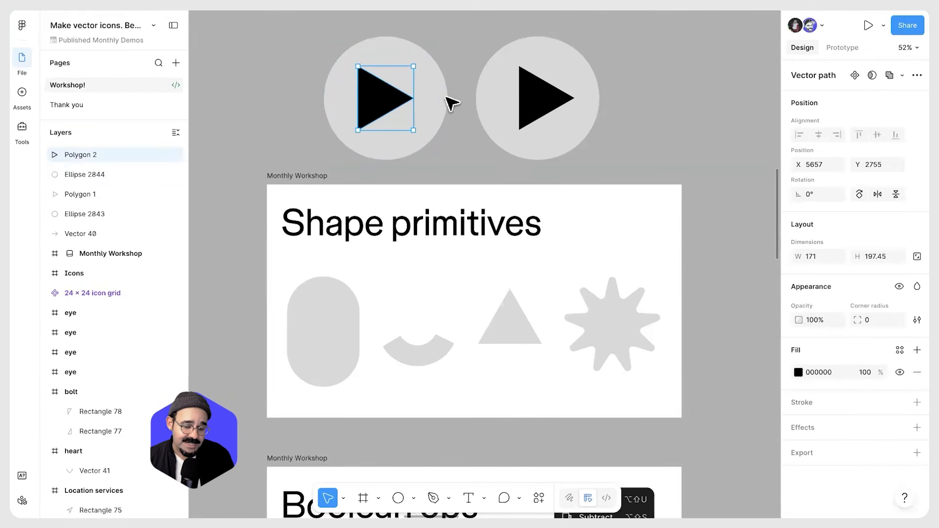
{"action": "left_click", "coordinate": [540, 107]}
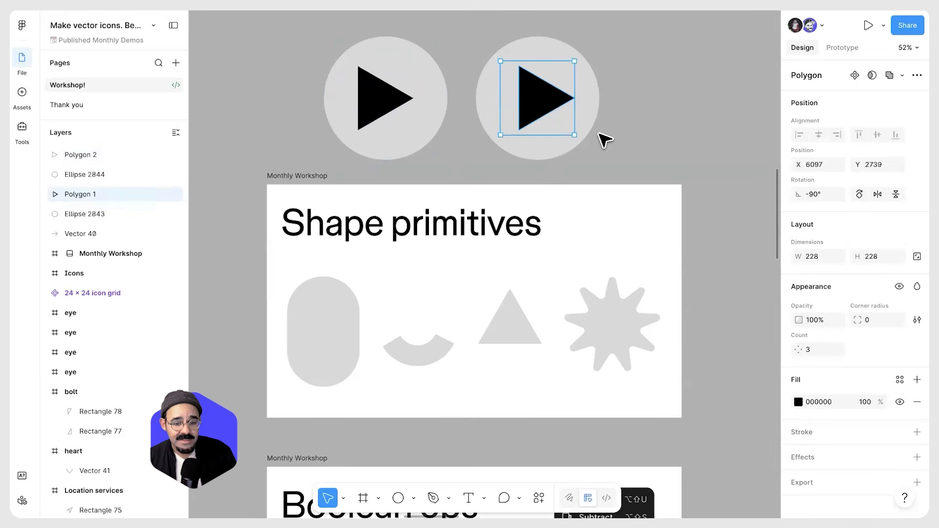
{"action": "mouse_move", "coordinate": [553, 108]}
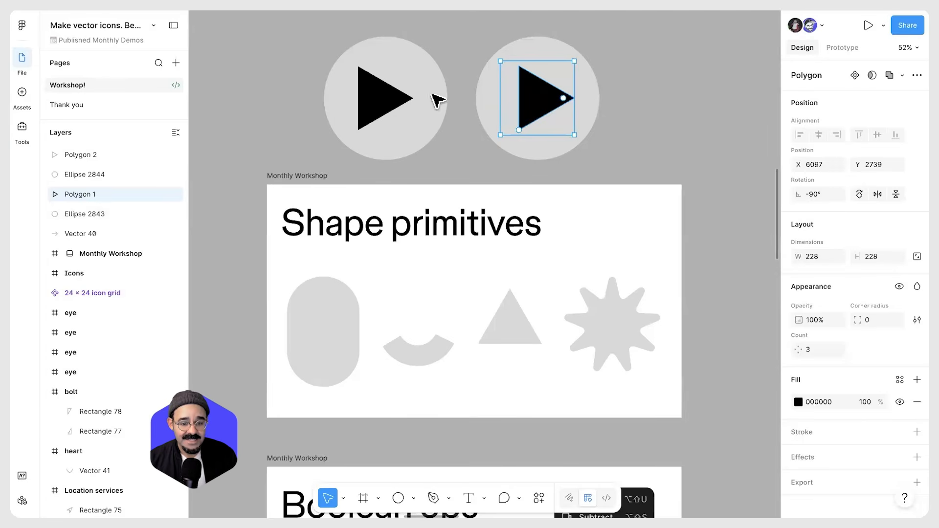
Delete the copied circle and flattened triangle
{"action": "left_click", "coordinate": [377, 120]}
{"action": "left_click", "coordinate": [373, 94], "text": "shift"}
{"action": "key", "text": "Delete"}
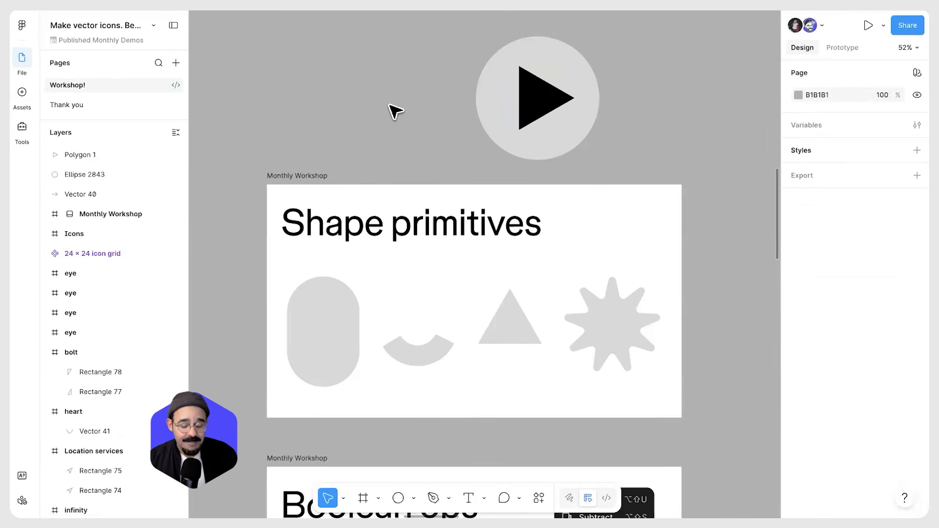
Nudge the play triangle slightly left inside its circle
{"action": "left_click", "coordinate": [529, 108]}
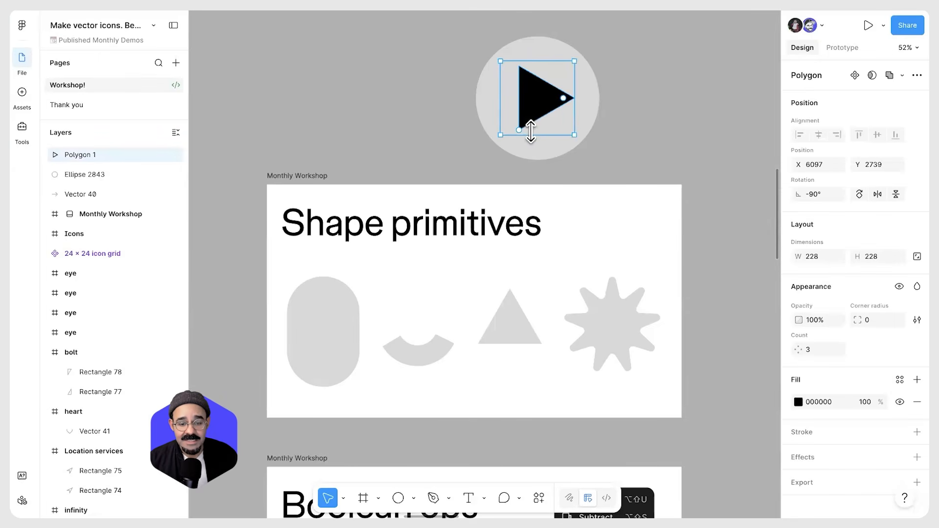
{"action": "mouse_move", "coordinate": [519, 130]}
{"action": "left_mouse_down"}
{"action": "mouse_move", "coordinate": [574, 120]}
{"action": "mouse_move", "coordinate": [537, 139]}
{"action": "mouse_move", "coordinate": [511, 130]}
{"action": "left_mouse_up"}
{"action": "left_click", "coordinate": [431, 138]}
Union the two green rectangles on the Boolean ops slide and set the result's corner radius to 26
{"action": "scroll", "coordinate": [434, 140], "scroll_direction": "down", "scroll_amount": 3}
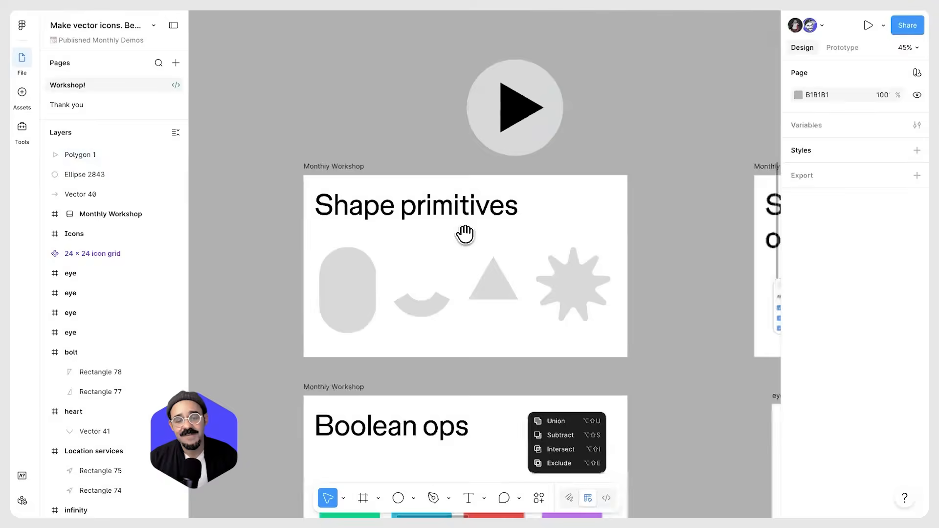
{"action": "scroll", "coordinate": [464, 233], "scroll_direction": "down", "scroll_amount": 5}
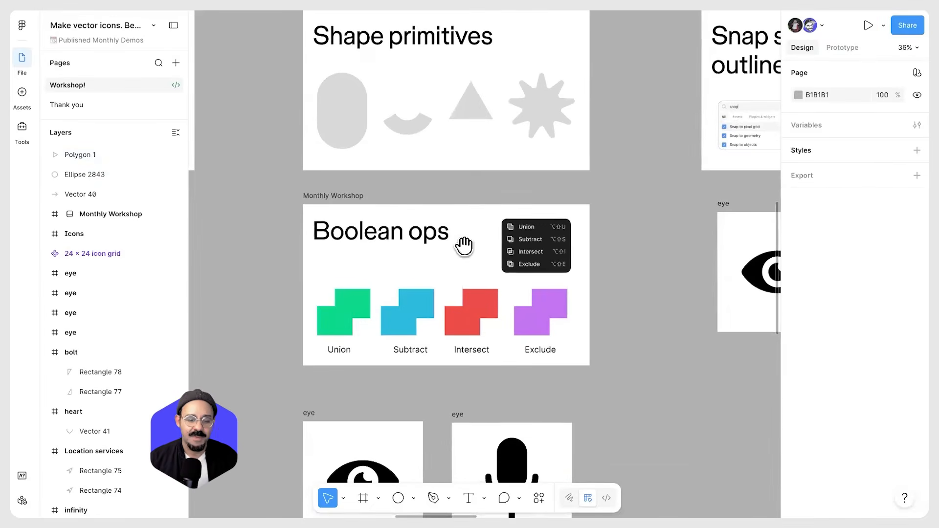
{"action": "scroll", "coordinate": [463, 246], "scroll_direction": "down", "scroll_amount": 2}
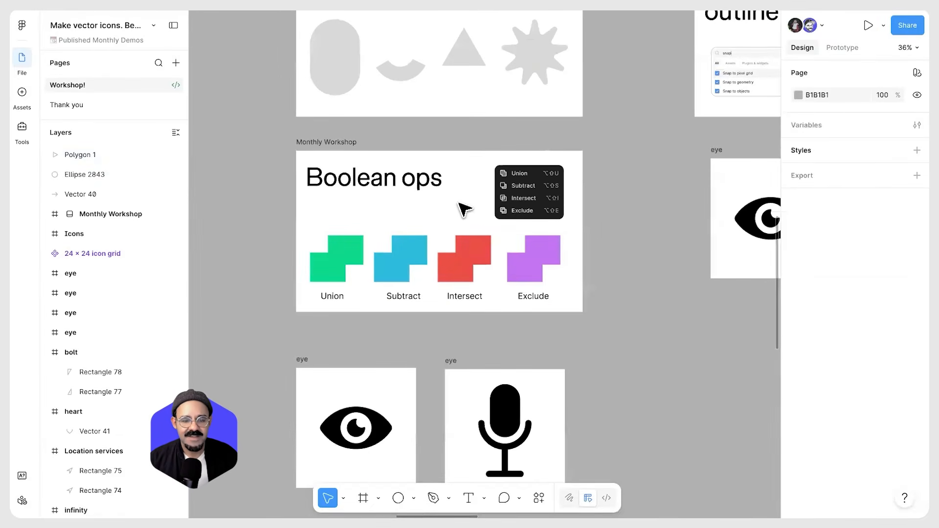
{"action": "scroll", "coordinate": [463, 195], "scroll_direction": "down", "scroll_amount": 3}
{"action": "scroll", "coordinate": [331, 132], "scroll_direction": "up", "scroll_amount": 5}
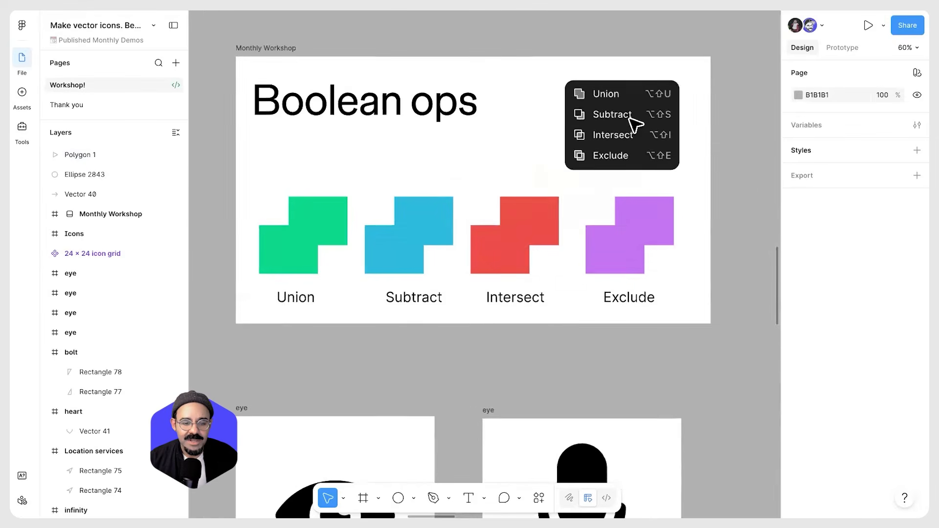
{"action": "scroll", "coordinate": [462, 241], "scroll_direction": "up", "scroll_amount": 5}
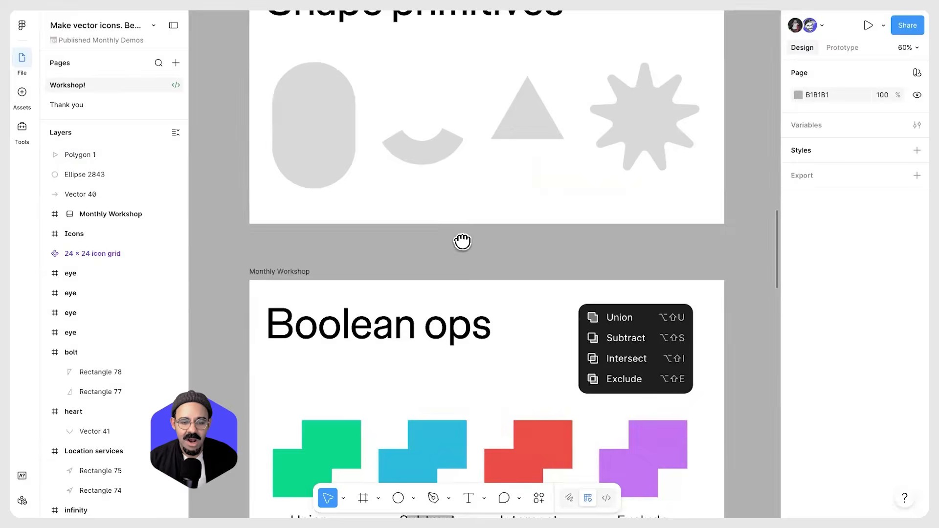
{"action": "scroll", "coordinate": [457, 210], "scroll_direction": "down", "scroll_amount": 1}
{"action": "left_click", "coordinate": [316, 129]}
{"action": "scroll", "coordinate": [357, 220], "scroll_direction": "down", "scroll_amount": 3}
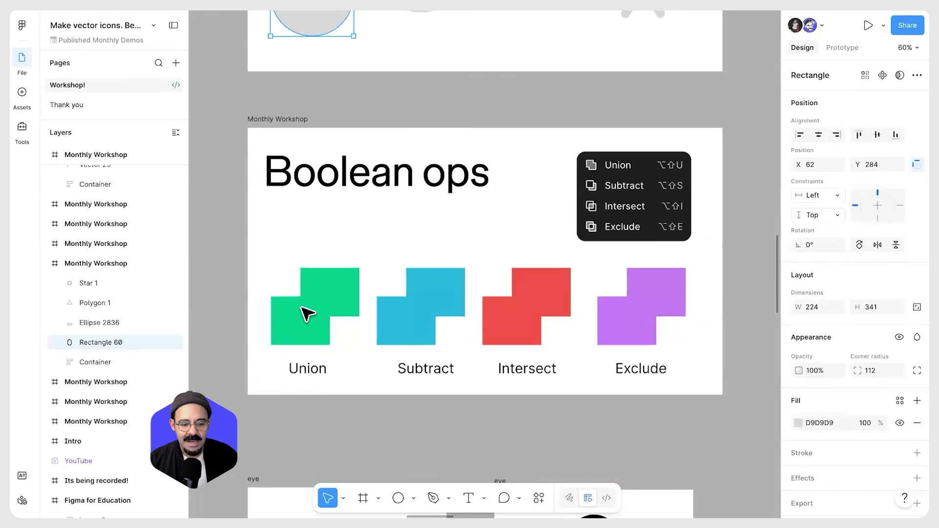
{"action": "left_click_drag", "start_coordinate": [276, 286], "coordinate": [317, 329]}
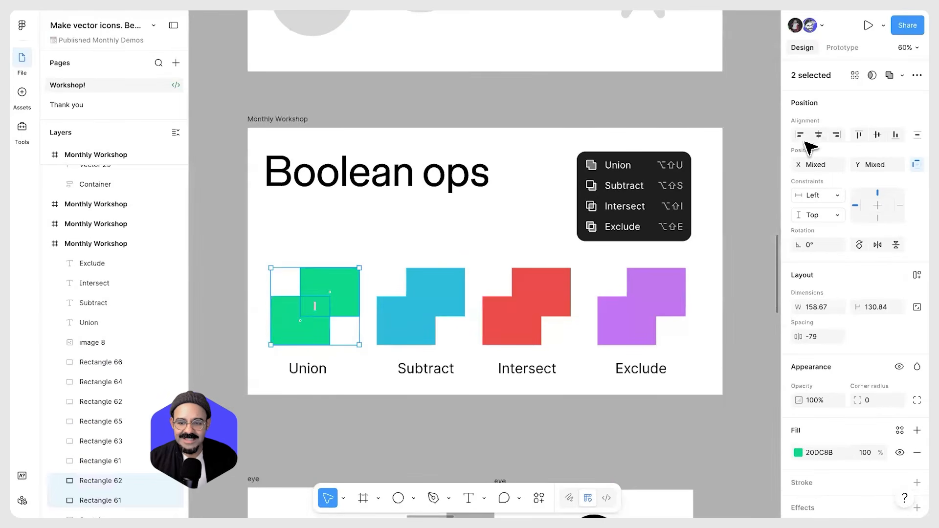
{"action": "left_click", "coordinate": [902, 76]}
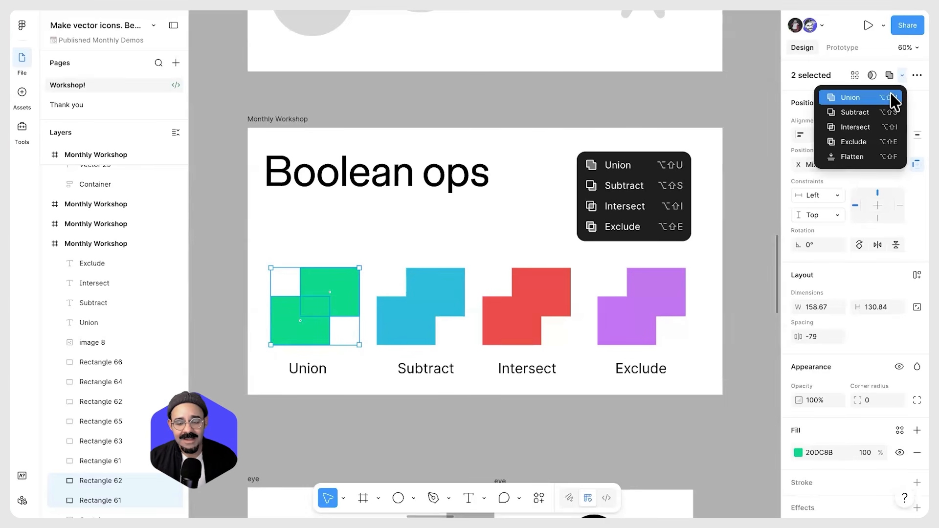
{"action": "left_click", "coordinate": [850, 98]}
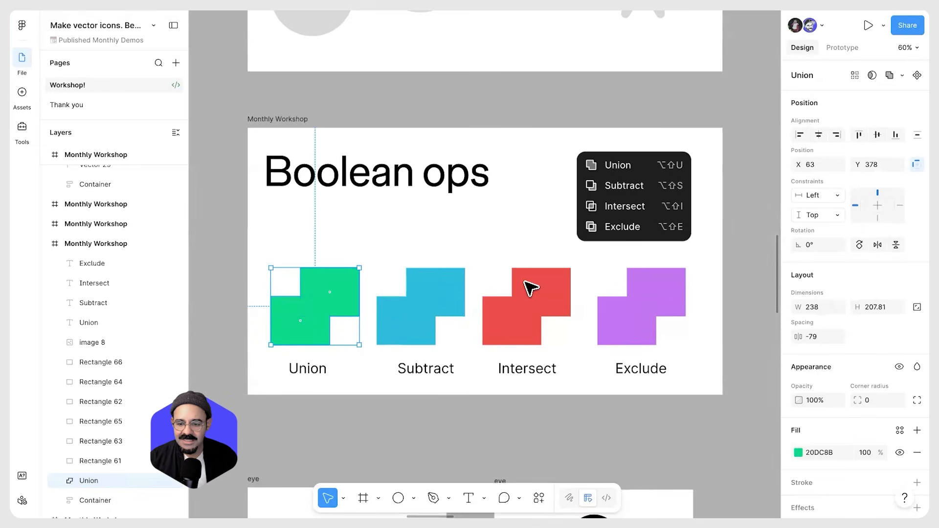
{"action": "left_click_drag", "start_coordinate": [858, 400], "coordinate": [813, 398]}
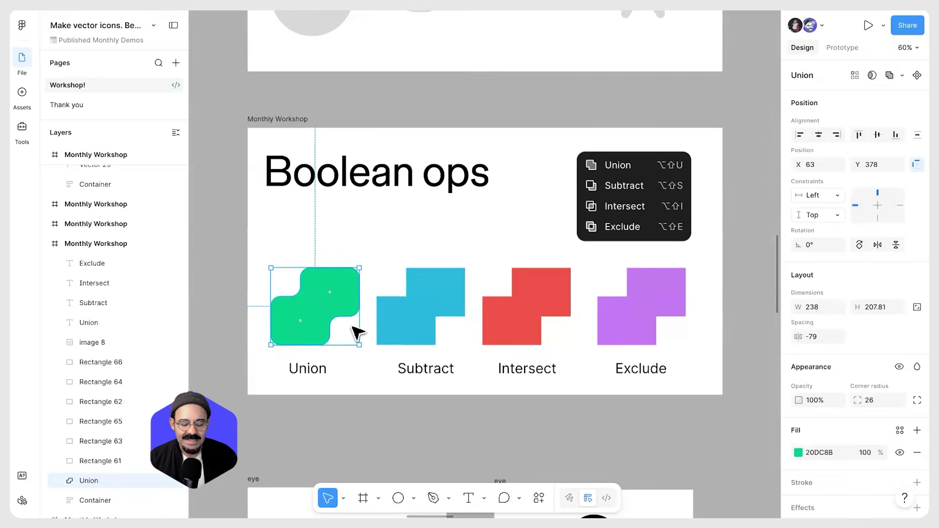
Expand the Union layer to inspect the rectangles it contains
{"action": "scroll", "coordinate": [68, 474], "scroll_direction": "down", "scroll_amount": 5}
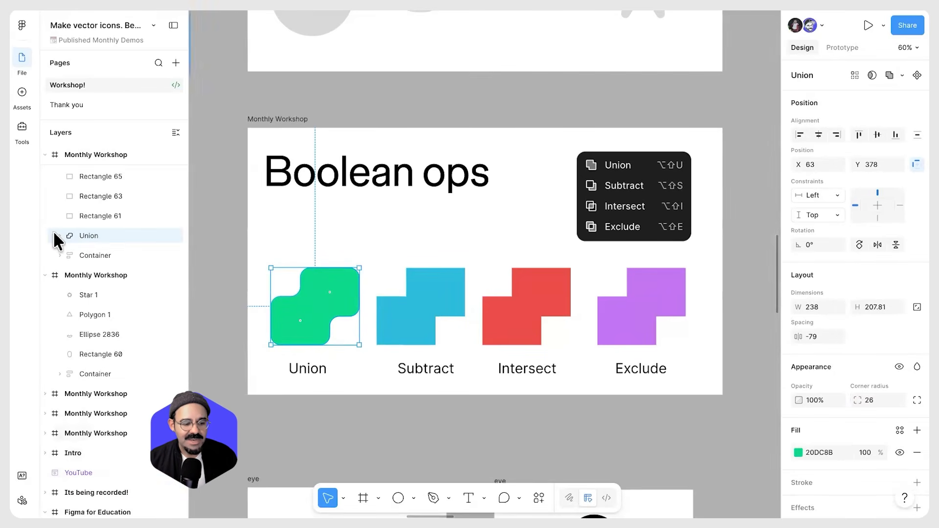
{"action": "left_click", "coordinate": [60, 235]}
{"action": "left_click", "coordinate": [96, 252]}
{"action": "mouse_move", "coordinate": [336, 294]}
{"action": "left_mouse_down"}
{"action": "mouse_move", "coordinate": [336, 269]}
{"action": "mouse_move", "coordinate": [344, 287]}
{"action": "left_mouse_up"}
Subtract the two blue rectangles
{"action": "left_click", "coordinate": [411, 313]}
{"action": "left_click", "coordinate": [409, 335], "text": "shift"}
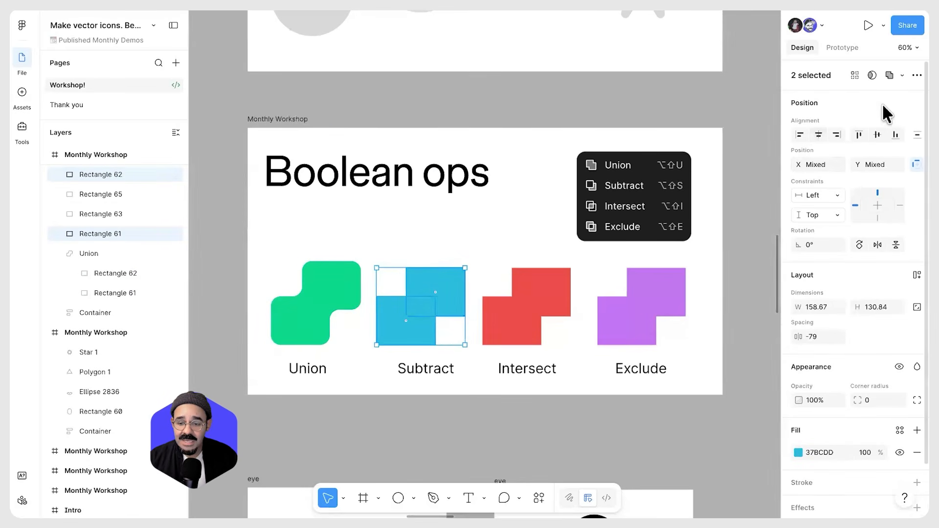
{"action": "left_click", "coordinate": [900, 75]}
{"action": "left_click", "coordinate": [865, 115]}
Move the upper rectangle inside the Subtract group to change the cut-out shape
{"action": "left_click", "coordinate": [443, 318]}
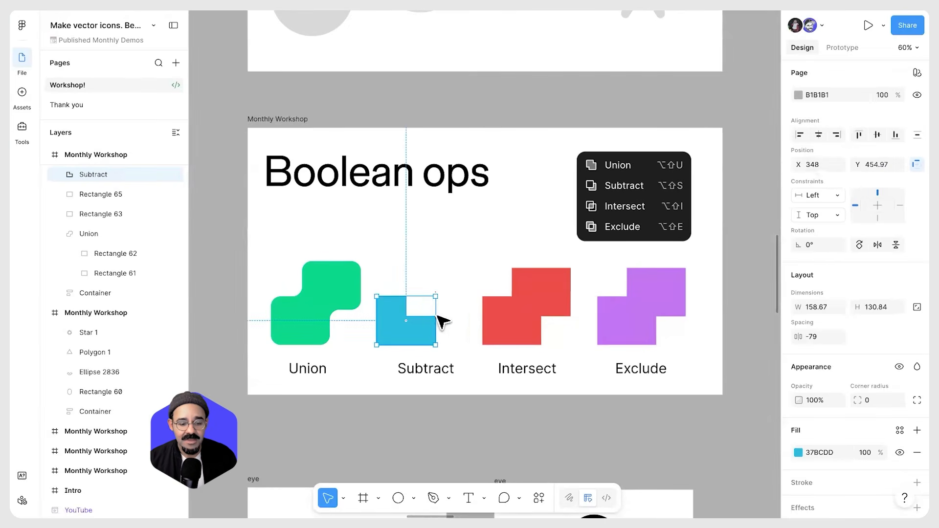
{"action": "double_click", "coordinate": [425, 314]}
{"action": "left_click_drag", "start_coordinate": [441, 306], "coordinate": [427, 329]}
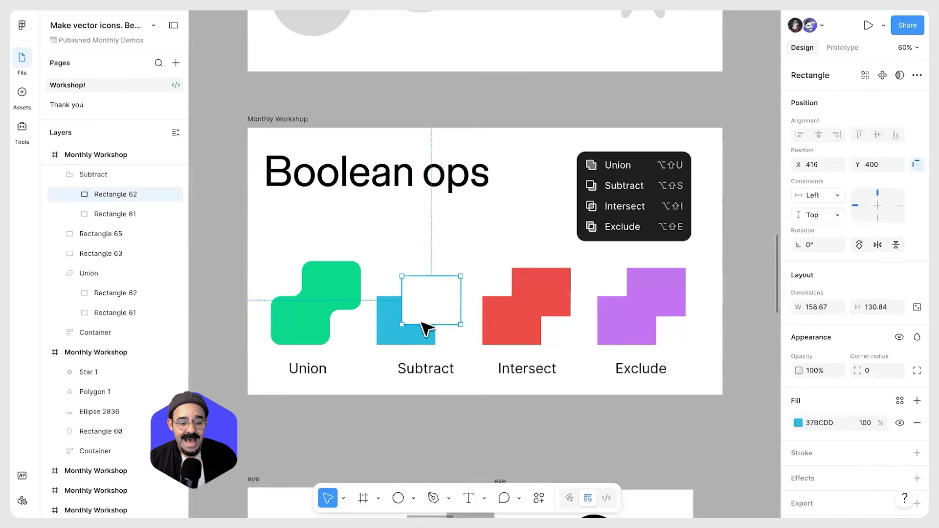
{"action": "mouse_move", "coordinate": [454, 283]}
{"action": "left_mouse_down"}
{"action": "mouse_move", "coordinate": [440, 325]}
{"action": "mouse_move", "coordinate": [440, 288]}
{"action": "left_mouse_up"}
{"action": "key", "text": "Escape"}
Reposition the Subtract group's upper blue rectangle, then intersect the two red rectangles
{"action": "left_click_drag", "start_coordinate": [513, 311], "coordinate": [465, 302]}
{"action": "left_click_drag", "start_coordinate": [425, 346], "coordinate": [519, 289]}
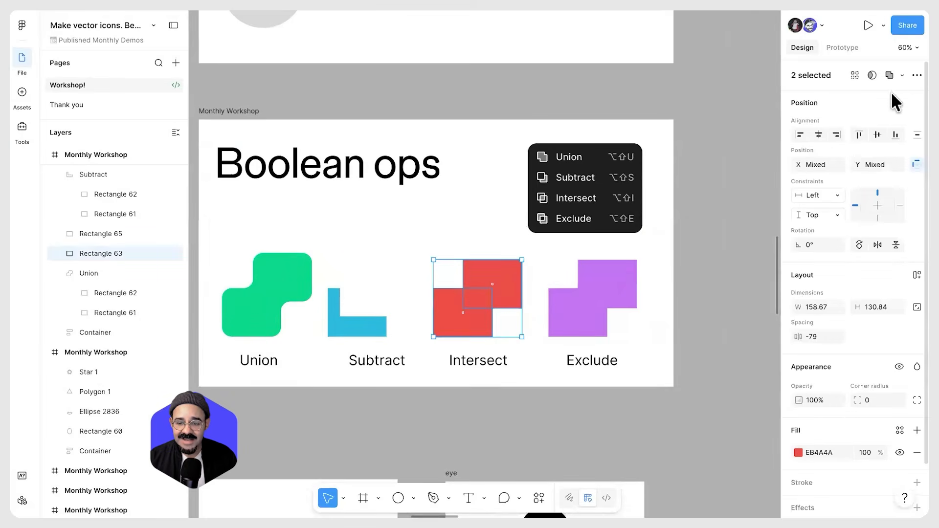
{"action": "left_click", "coordinate": [901, 75]}
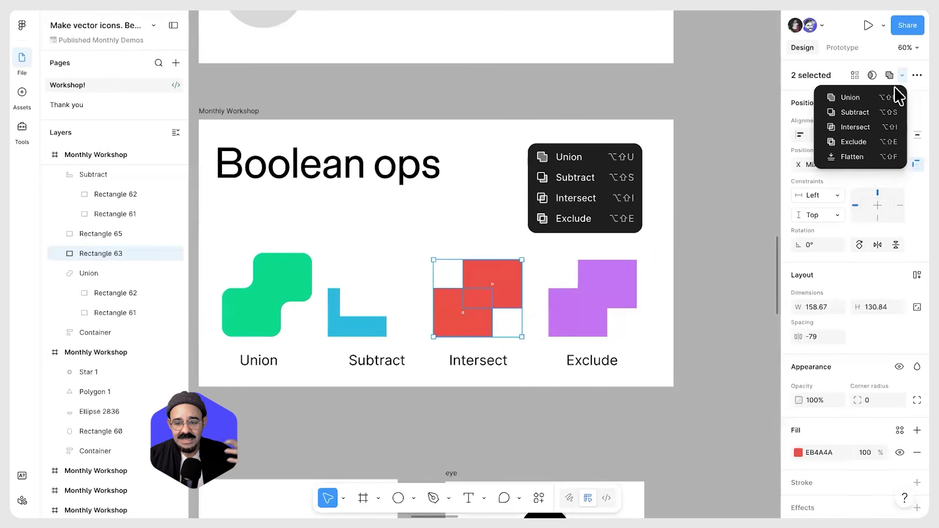
{"action": "left_click", "coordinate": [871, 128]}
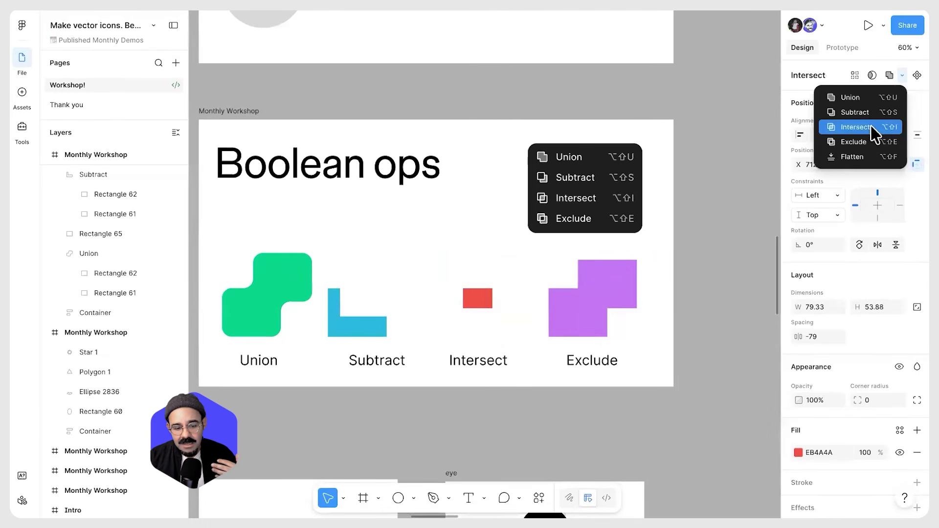
Expand the Intersect layer and move one of its rectangles to change the intersected area
{"action": "left_click", "coordinate": [503, 291]}
{"action": "left_click", "coordinate": [93, 176]}
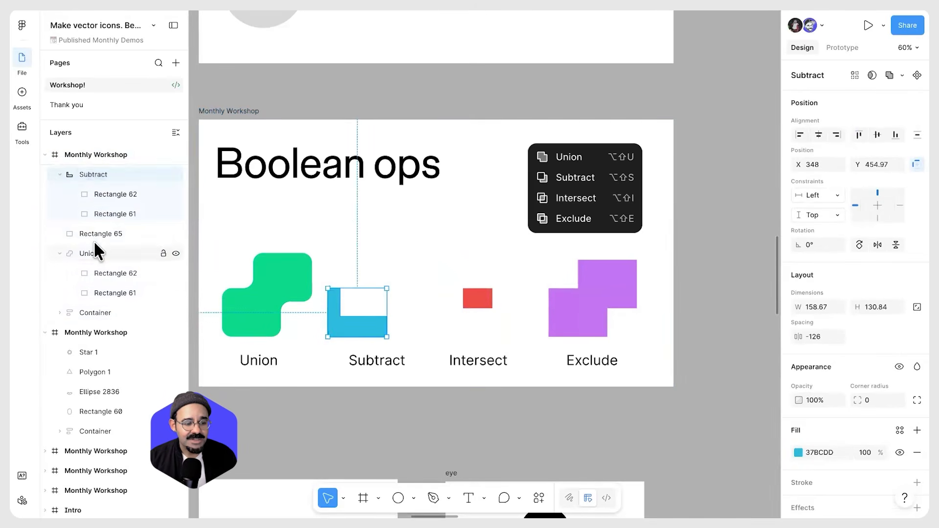
{"action": "scroll", "coordinate": [93, 241], "scroll_direction": "up", "scroll_amount": 2}
{"action": "left_click", "coordinate": [73, 203]}
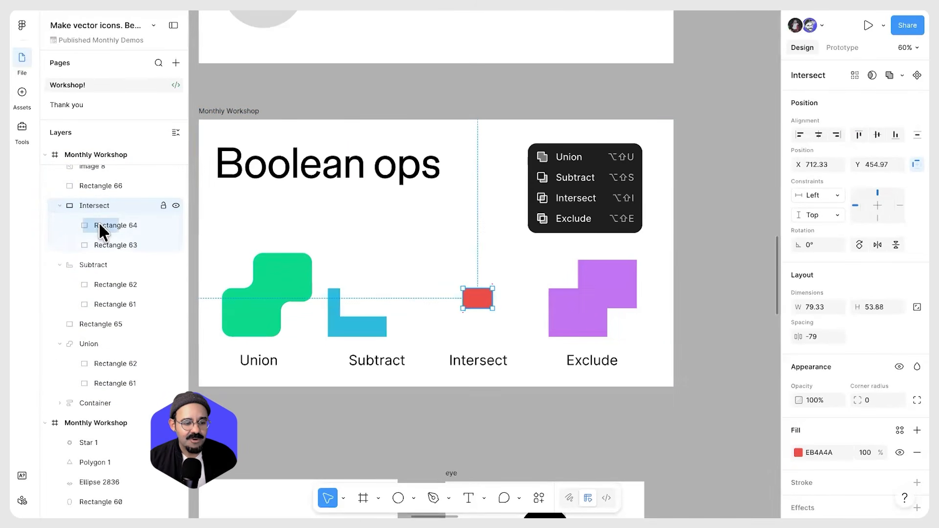
{"action": "left_click", "coordinate": [100, 226]}
{"action": "left_click_drag", "start_coordinate": [497, 280], "coordinate": [504, 304]}
{"action": "left_click", "coordinate": [96, 204]}
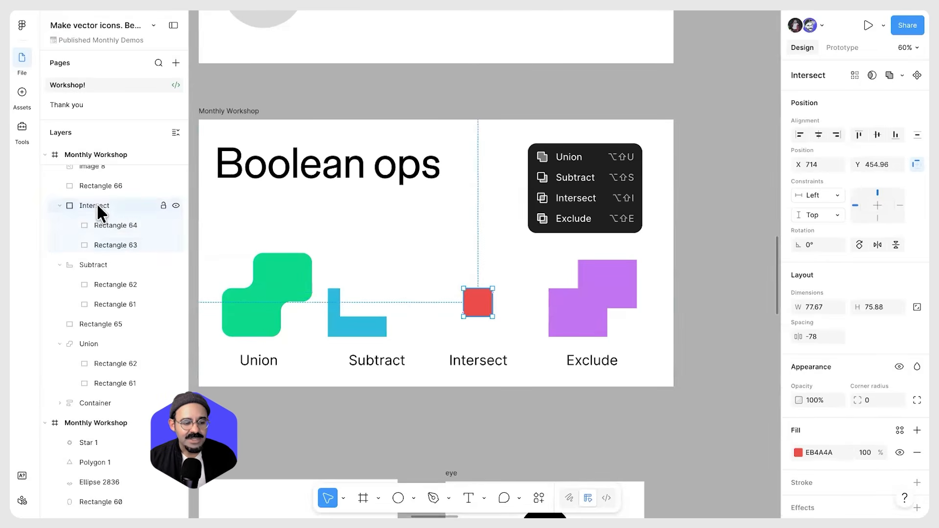
Ungroup the Intersect group and reapply Intersect to the two red rectangles
{"action": "right_click", "coordinate": [97, 206]}
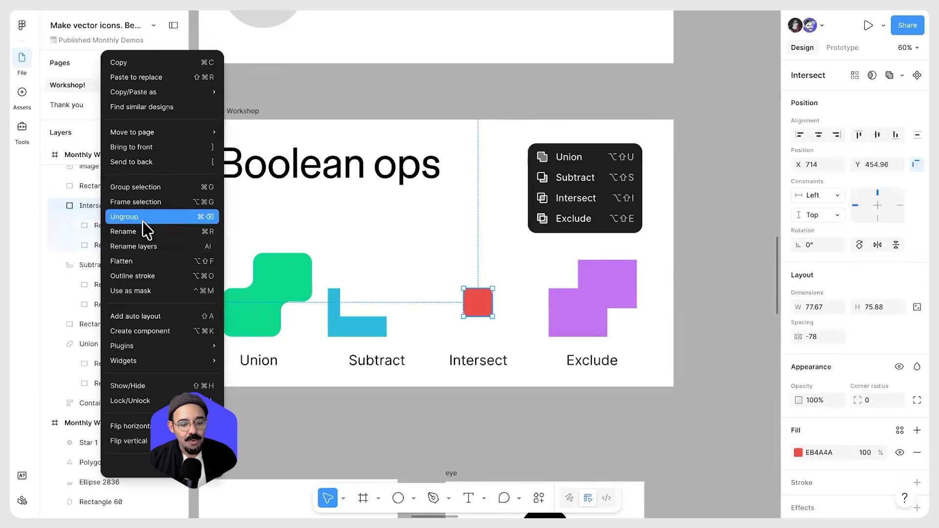
{"action": "left_click", "coordinate": [142, 218]}
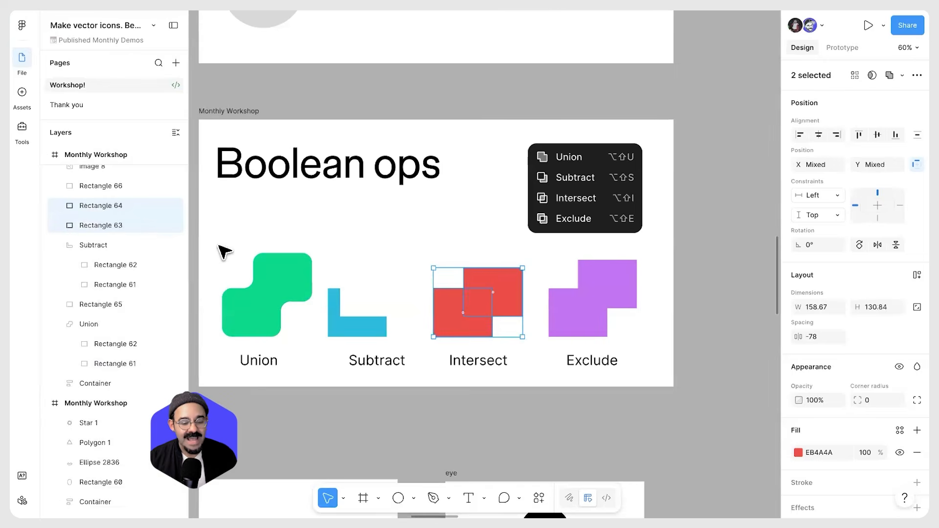
{"action": "left_click", "coordinate": [902, 75]}
{"action": "left_click", "coordinate": [891, 126]}
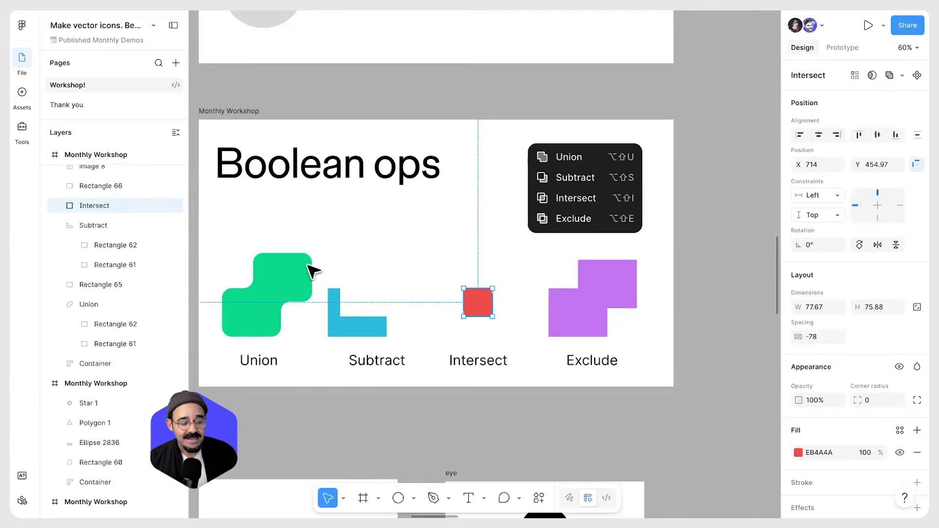
Move the upper rectangle inside the Intersect group upward to shrink the overlap
{"action": "left_click", "coordinate": [60, 205]}
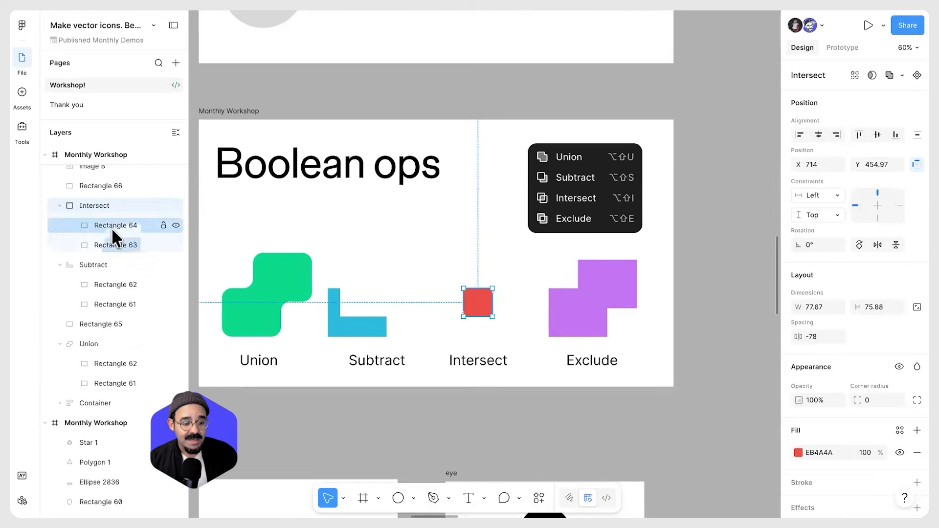
{"action": "double_click", "coordinate": [473, 302]}
{"action": "left_click_drag", "start_coordinate": [512, 295], "coordinate": [481, 271]}
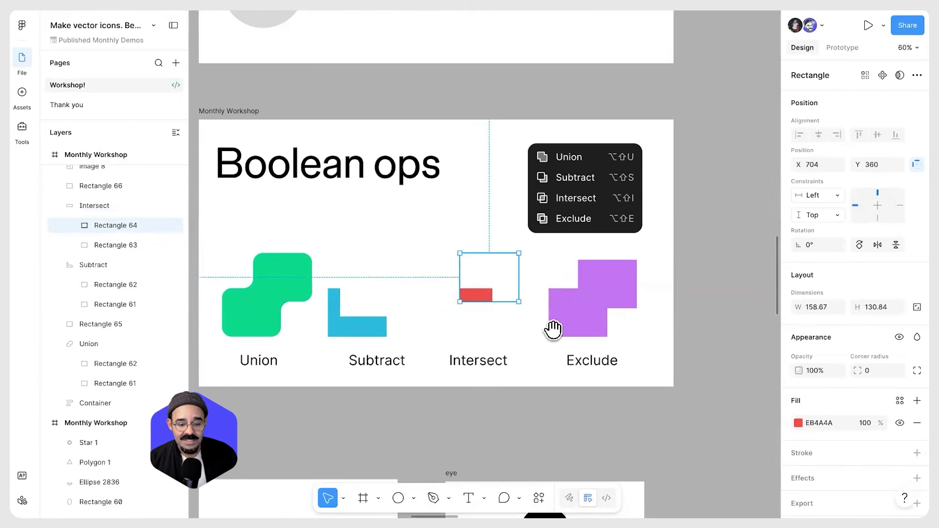
{"action": "key", "text": "Escape"}
Exclude the two purple rectangles and move the upper one inside the Exclude group
{"action": "left_click_drag", "start_coordinate": [553, 330], "coordinate": [510, 319]}
{"action": "left_click", "coordinate": [560, 286]}
{"action": "left_click_drag", "start_coordinate": [585, 331], "coordinate": [541, 287]}
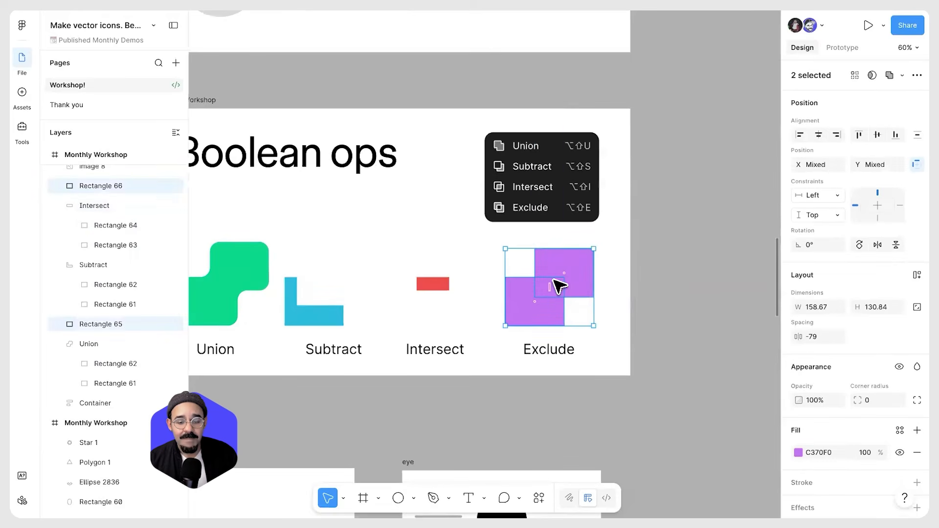
{"action": "left_click", "coordinate": [902, 74]}
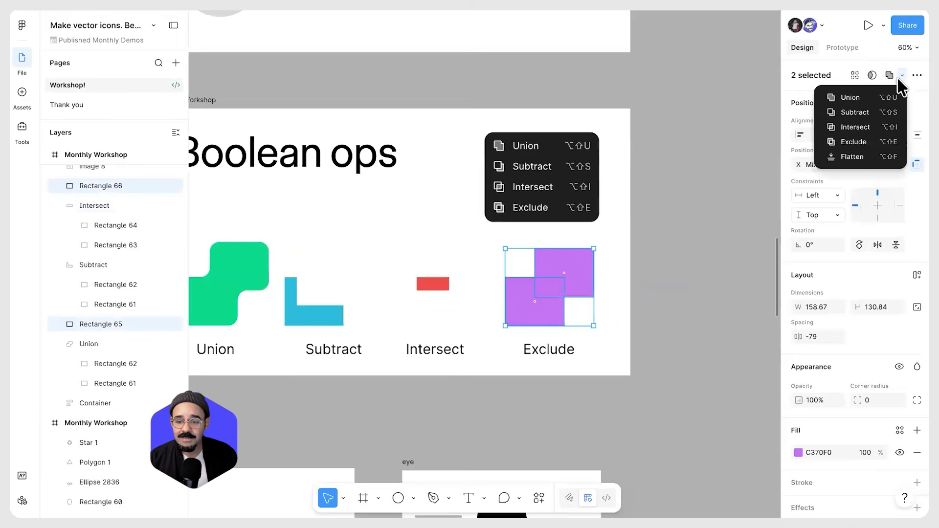
{"action": "left_click", "coordinate": [878, 141]}
{"action": "key", "text": "Escape"}
{"action": "mouse_move", "coordinate": [571, 269]}
{"action": "left_mouse_down"}
{"action": "mouse_move", "coordinate": [574, 295]}
{"action": "mouse_move", "coordinate": [573, 265]}
{"action": "mouse_move", "coordinate": [566, 274]}
{"action": "mouse_move", "coordinate": [561, 267]}
{"action": "left_mouse_up"}
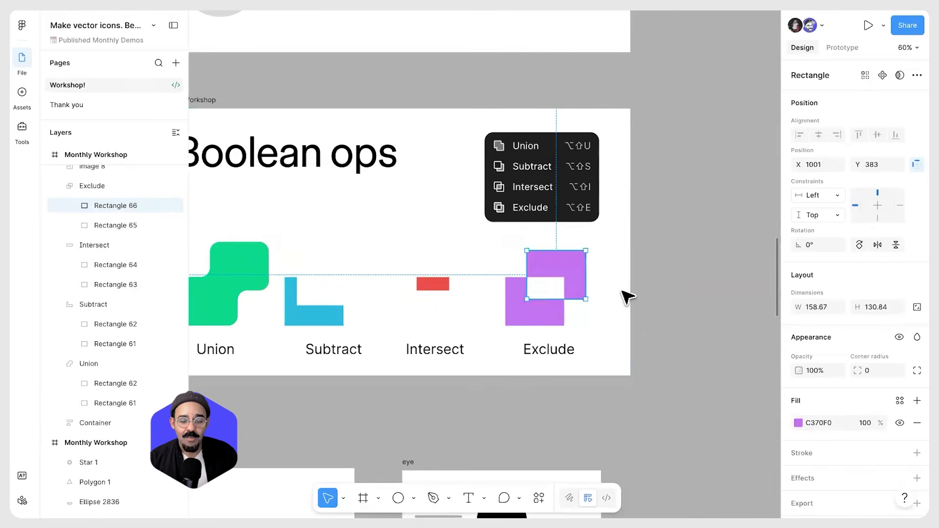
{"action": "key", "text": "shift+Return"}
{"action": "left_click_drag", "start_coordinate": [564, 303], "coordinate": [698, 304]}
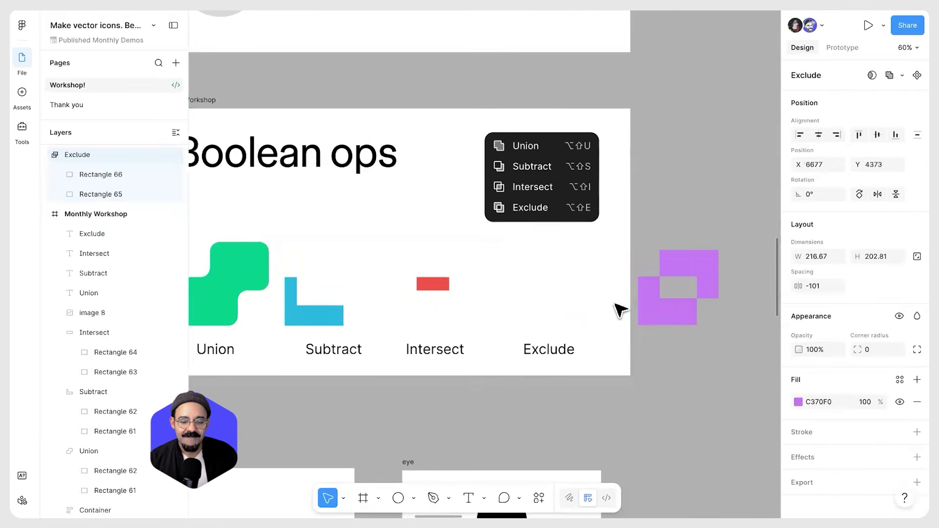
{"action": "key", "text": "ctrl+z"}
{"action": "left_click", "coordinate": [659, 298]}
Move the microphone frame and the eye frame further right on the canvas
{"action": "scroll", "coordinate": [663, 294], "scroll_direction": "down", "scroll_amount": 3}
{"action": "scroll", "coordinate": [658, 225], "scroll_direction": "down", "scroll_amount": 4}
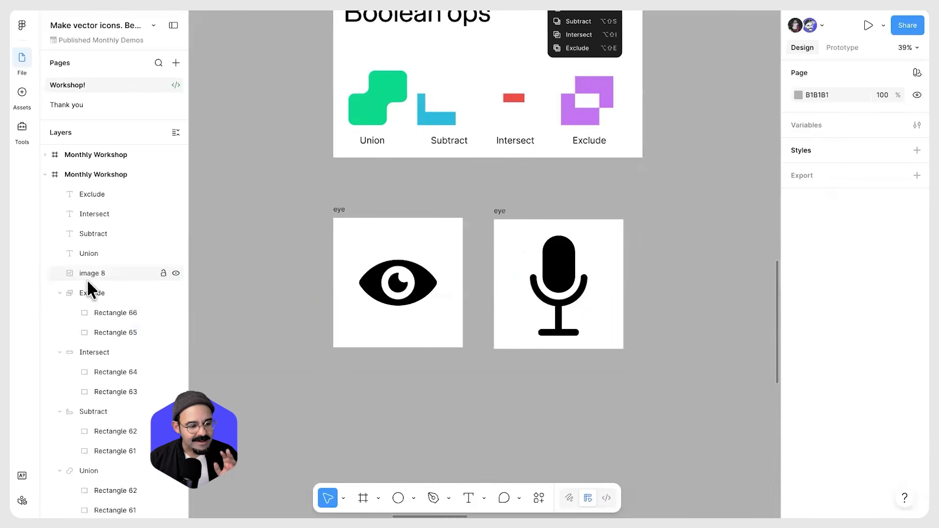
{"action": "scroll", "coordinate": [425, 277], "scroll_direction": "up", "scroll_amount": 5}
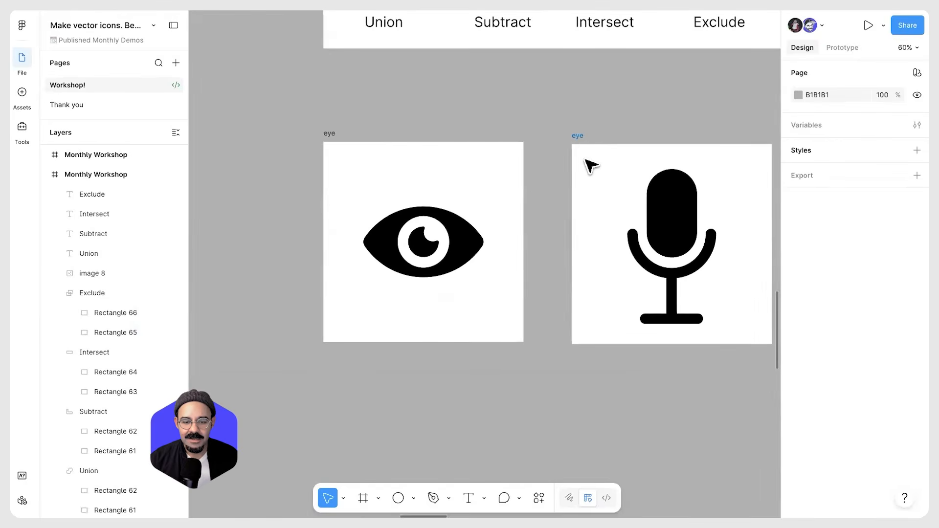
{"action": "left_click_drag", "start_coordinate": [587, 164], "coordinate": [656, 164]}
{"action": "key", "text": "Escape"}
{"action": "left_click", "coordinate": [395, 179]}
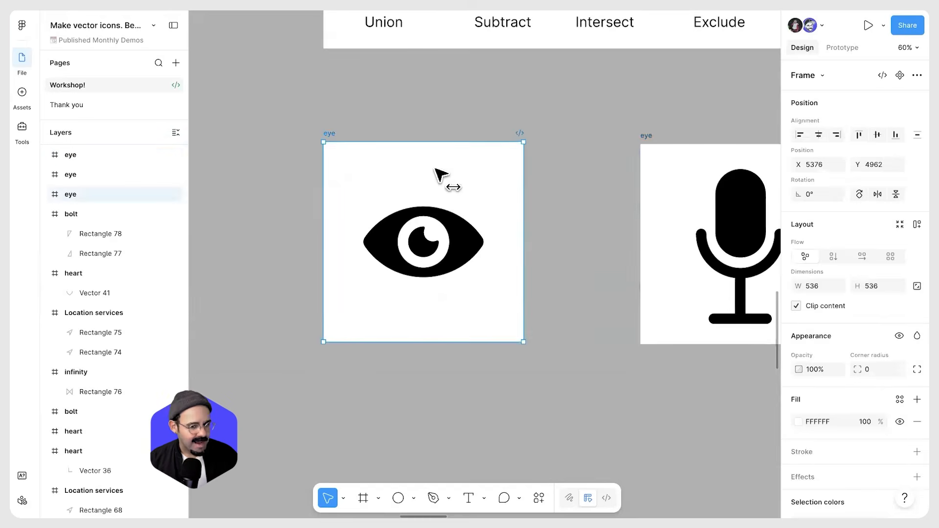
{"action": "left_click_drag", "start_coordinate": [441, 178], "coordinate": [471, 192]}
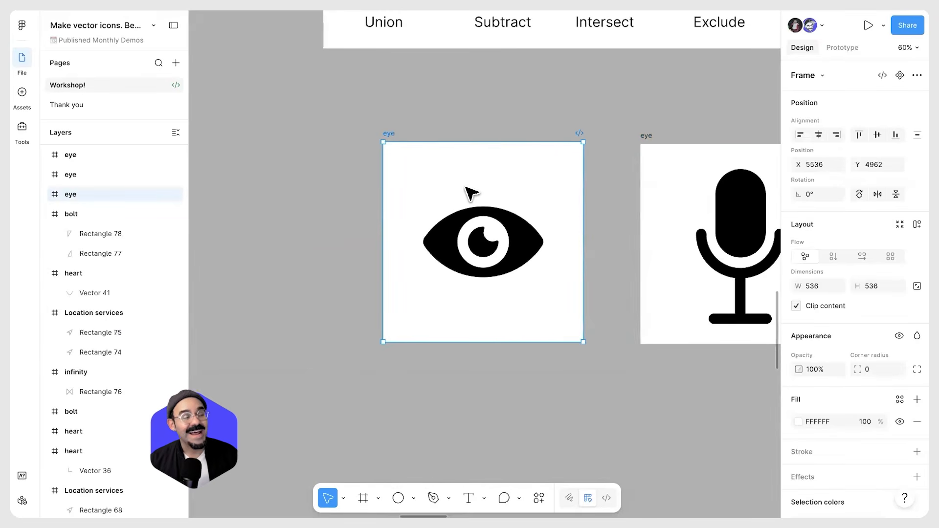
Draw a 536 × 536 frame below the eye frame and name it eyeicon
{"action": "scroll", "coordinate": [521, 241], "scroll_direction": "down", "scroll_amount": 3}
{"action": "scroll", "coordinate": [520, 242], "scroll_direction": "down", "scroll_amount": 1}
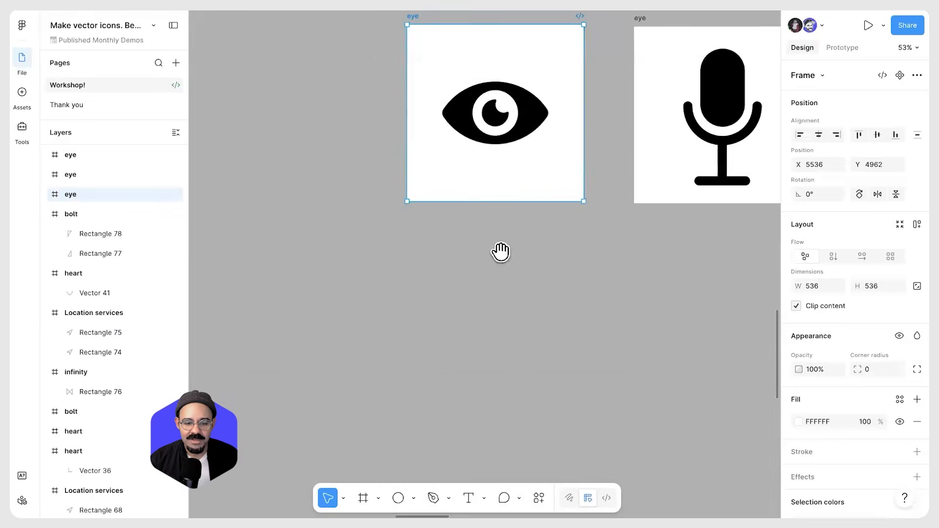
{"action": "scroll", "coordinate": [500, 254], "scroll_direction": "down", "scroll_amount": 1}
{"action": "key", "text": "f"}
{"action": "left_click_drag", "start_coordinate": [411, 230], "coordinate": [589, 407]}
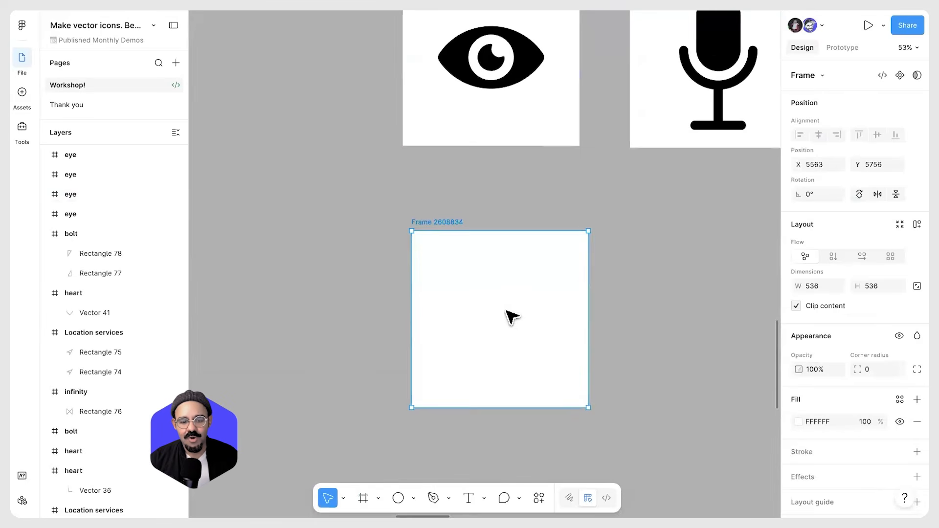
{"action": "left_click_drag", "start_coordinate": [517, 318], "coordinate": [521, 320]}
{"action": "double_click", "coordinate": [415, 207]}
{"action": "type", "text": "eyeicon"}
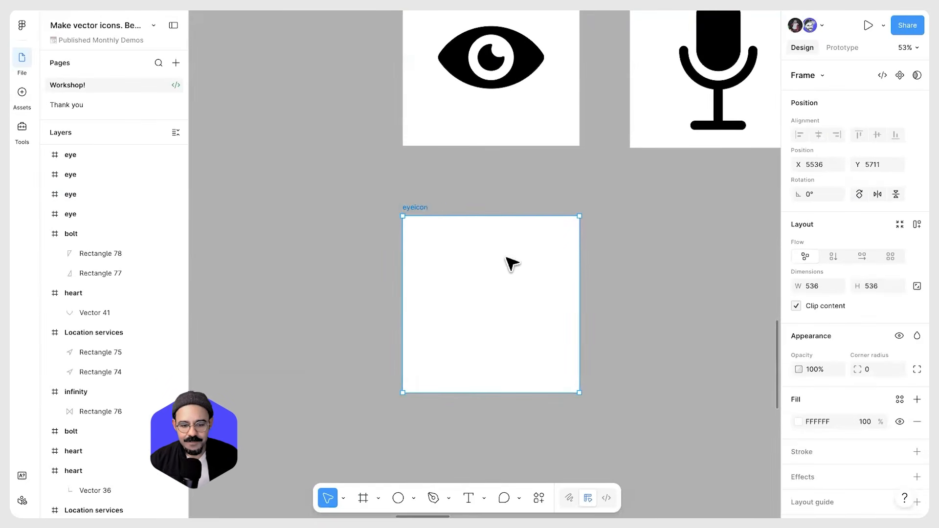
Draw a circle about 267 px wide in the upper half of the eyeicon frame
{"action": "scroll", "coordinate": [511, 265], "scroll_direction": "up", "scroll_amount": 3}
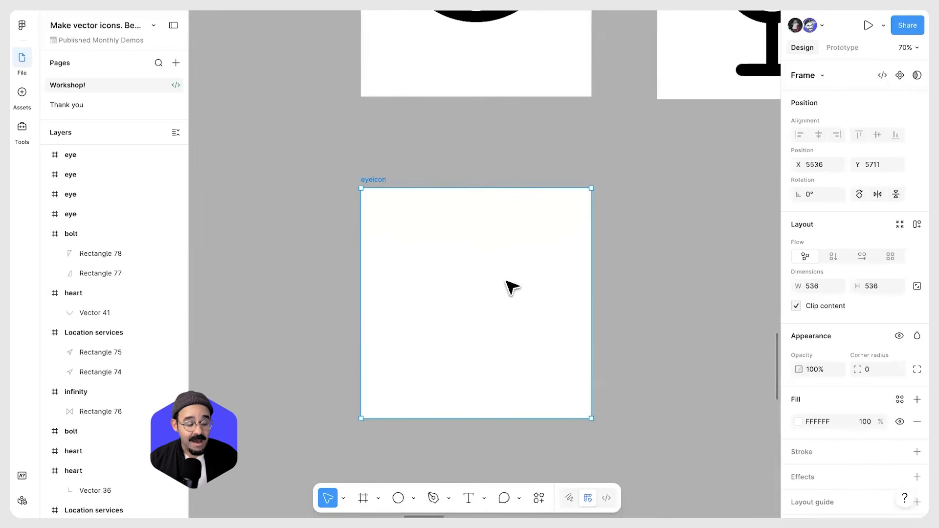
{"action": "scroll", "coordinate": [510, 286], "scroll_direction": "down", "scroll_amount": 1}
{"action": "scroll", "coordinate": [510, 285], "scroll_direction": "up", "scroll_amount": 3}
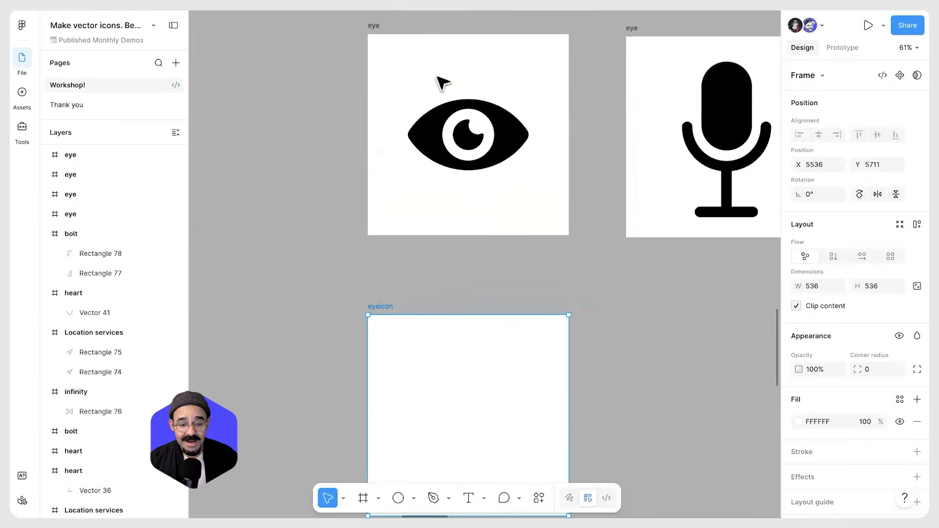
{"action": "scroll", "coordinate": [454, 142], "scroll_direction": "up", "scroll_amount": 5}
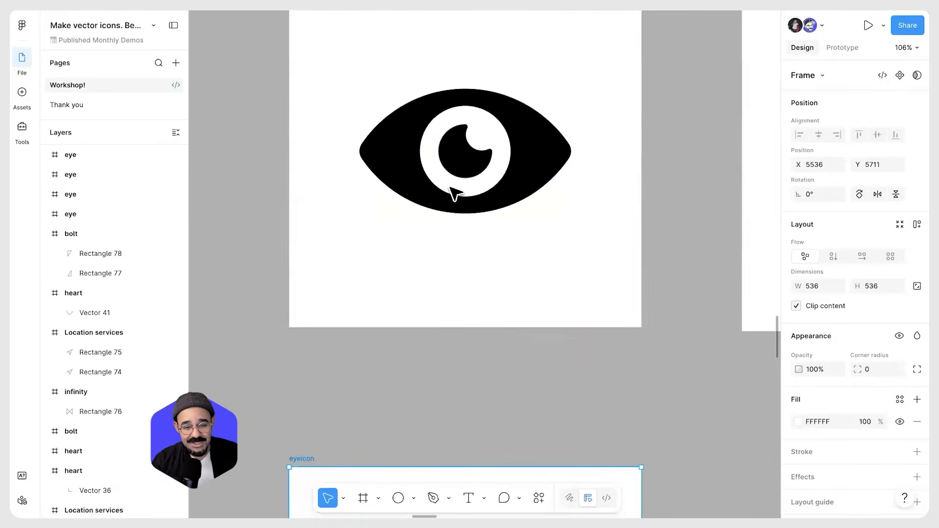
{"action": "scroll", "coordinate": [474, 294], "scroll_direction": "down", "scroll_amount": 3}
{"action": "scroll", "coordinate": [480, 377], "scroll_direction": "down", "scroll_amount": 4}
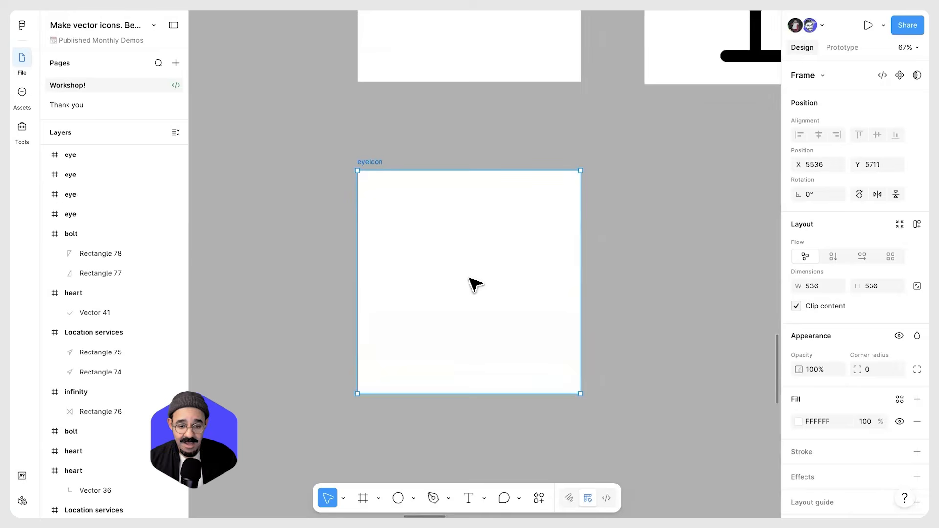
{"action": "scroll", "coordinate": [471, 278], "scroll_direction": "up", "scroll_amount": 2}
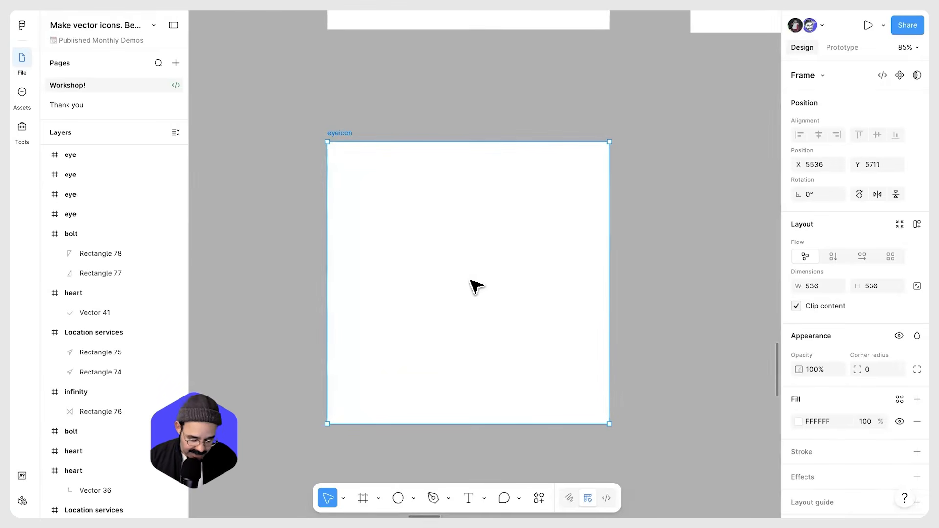
{"action": "key", "text": "o"}
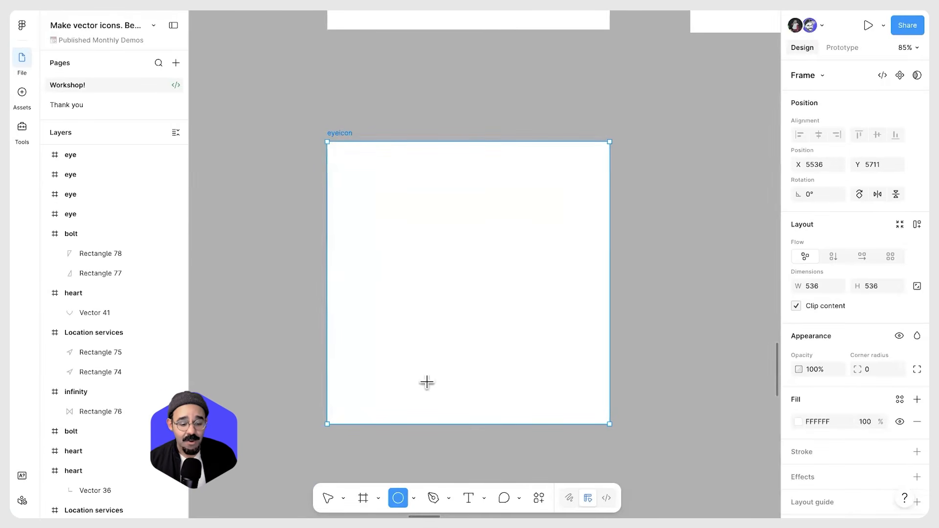
{"action": "left_click_drag", "start_coordinate": [403, 187], "coordinate": [543, 327]}
{"action": "mouse_move", "coordinate": [485, 281]}
{"action": "left_mouse_down"}
{"action": "mouse_move", "coordinate": [480, 256]}
{"action": "mouse_move", "coordinate": [481, 281]}
{"action": "left_mouse_up"}
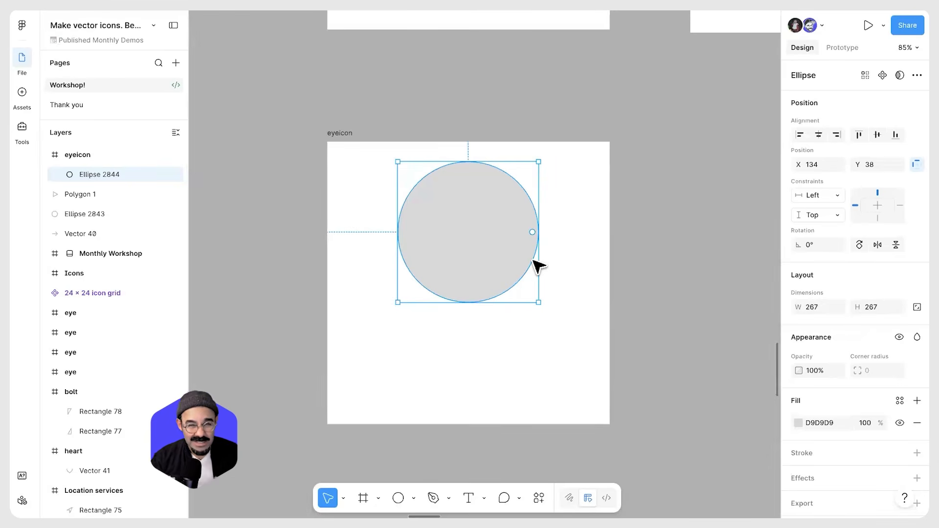
{"action": "key", "text": "Delete"}
{"action": "key", "text": "ctrl+z"}
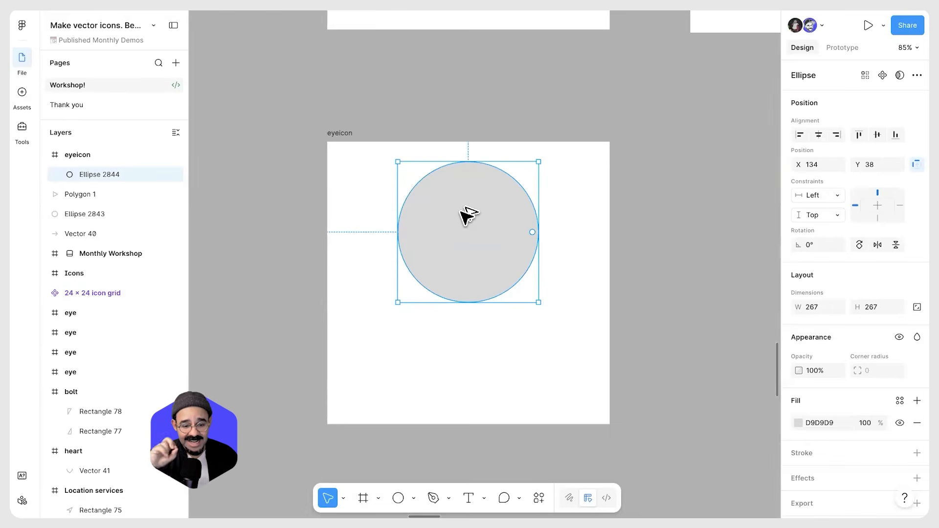
Duplicate the circle and shift the copy downward so the two circles overlap by about half
{"action": "left_click_drag", "start_coordinate": [462, 208], "coordinate": [474, 259]}
{"action": "left_click_drag", "start_coordinate": [562, 217], "coordinate": [495, 292]}
{"action": "left_click", "coordinate": [553, 295]}
{"action": "left_click", "coordinate": [493, 358]}
{"action": "left_click_drag", "start_coordinate": [564, 234], "coordinate": [430, 276]}
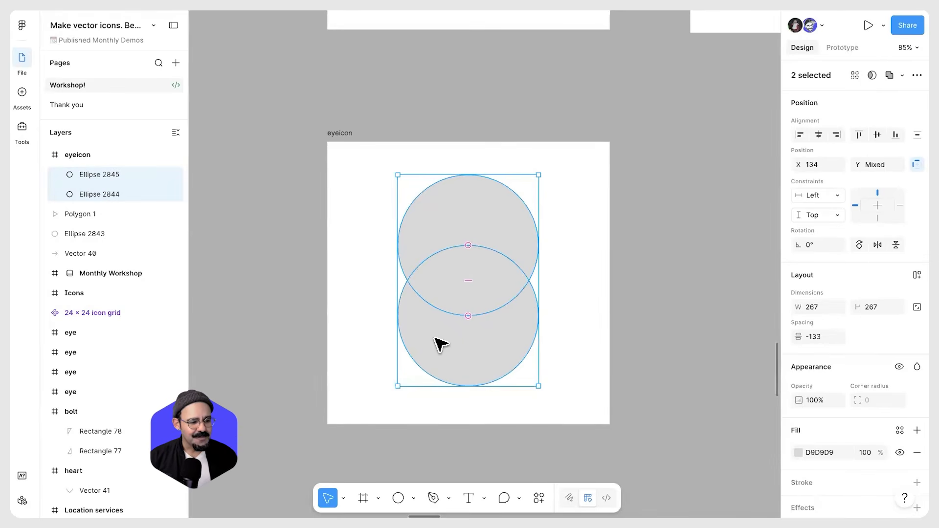
Intersect the two overlapping circles into an almond eye shape and select its upper ellipse layer
{"action": "left_click", "coordinate": [434, 424]}
{"action": "left_click", "coordinate": [512, 317]}
{"action": "left_click_drag", "start_coordinate": [565, 230], "coordinate": [453, 283]}
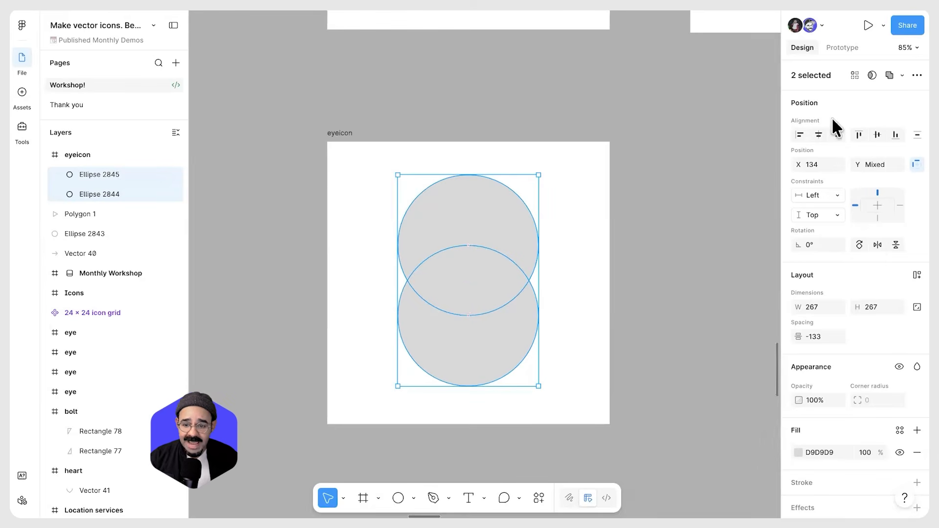
{"action": "left_click", "coordinate": [901, 75]}
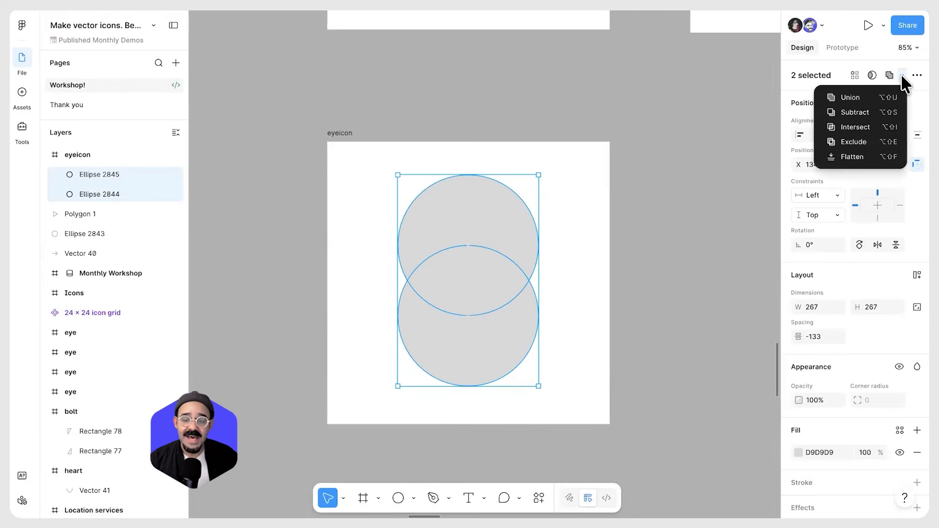
{"action": "left_click", "coordinate": [876, 132]}
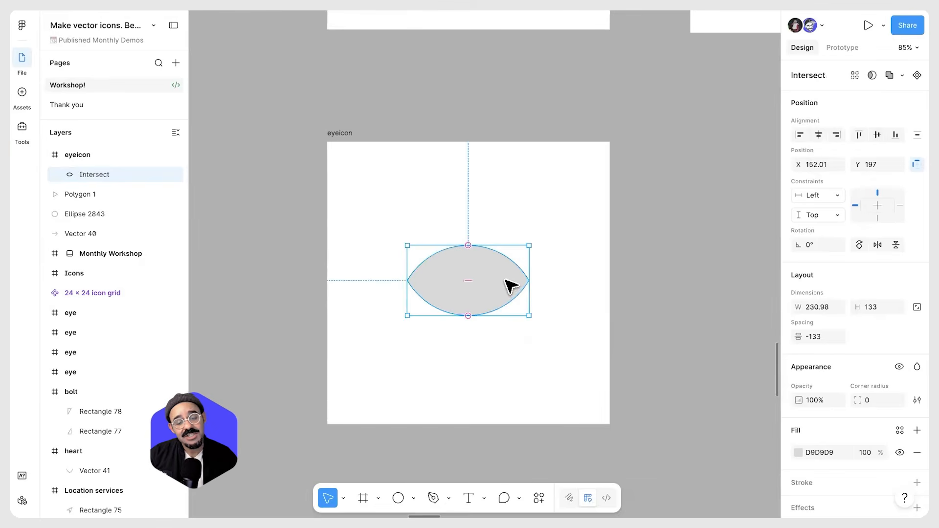
{"action": "left_click", "coordinate": [60, 174]}
{"action": "left_click", "coordinate": [98, 194]}
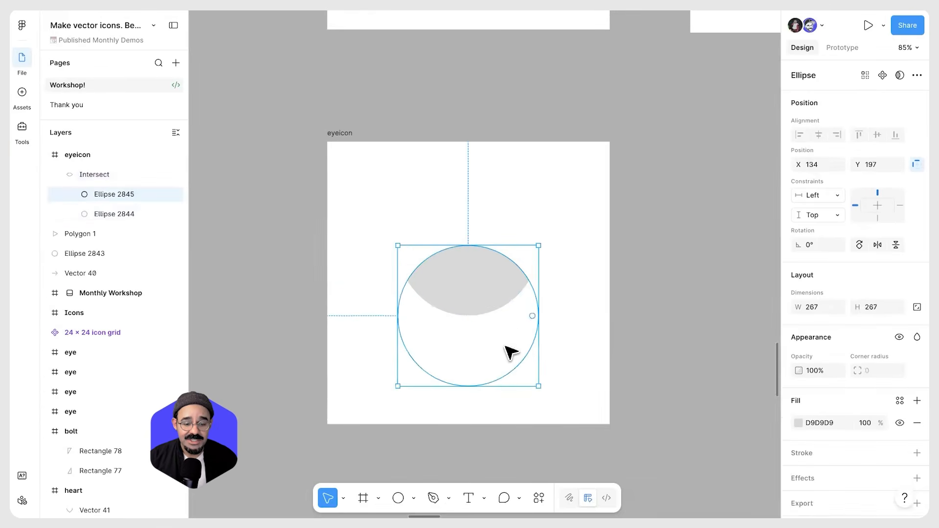
Move the almond shape down and stretch it to about 317 × 179 px
{"action": "left_click_drag", "start_coordinate": [506, 313], "coordinate": [504, 348]}
{"action": "left_click", "coordinate": [539, 329]}
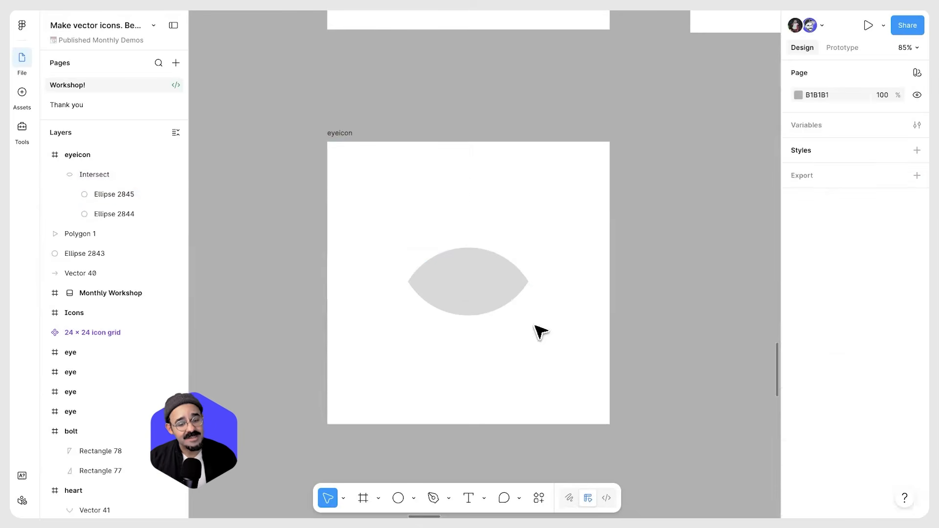
{"action": "left_click", "coordinate": [495, 307]}
{"action": "left_click_drag", "start_coordinate": [443, 278], "coordinate": [436, 266]}
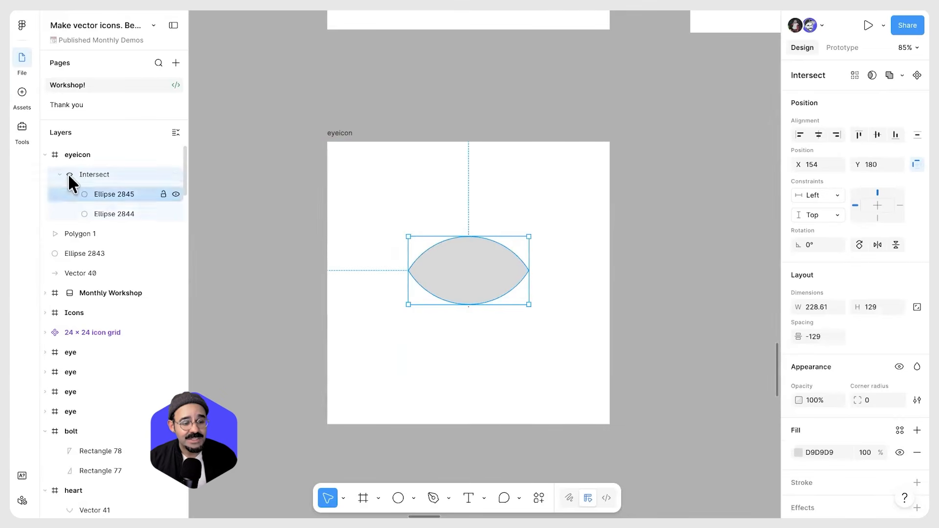
{"action": "left_click_drag", "start_coordinate": [495, 273], "coordinate": [491, 277]}
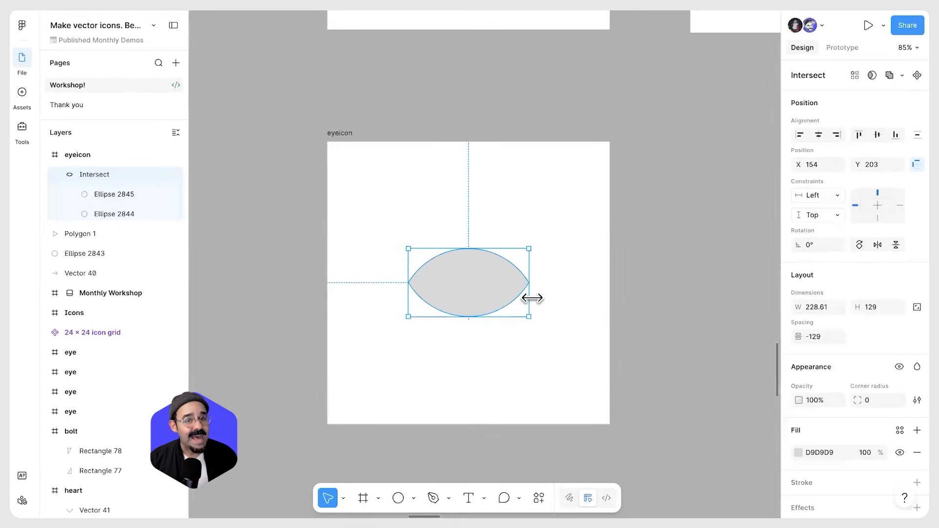
{"action": "left_click_drag", "start_coordinate": [535, 298], "coordinate": [551, 301]}
{"action": "left_click", "coordinate": [547, 372]}
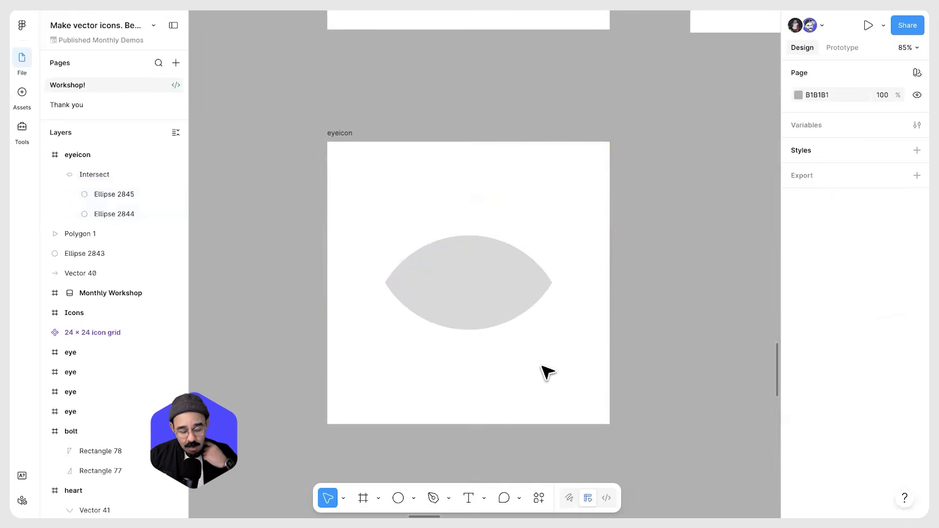
Draw a circle about 106 px wide centred inside the almond shape
{"action": "key", "text": "o"}
{"action": "left_click_drag", "start_coordinate": [432, 252], "coordinate": [498, 341]}
{"action": "mouse_move", "coordinate": [485, 300]}
{"action": "left_mouse_down"}
{"action": "mouse_move", "coordinate": [471, 329]}
{"action": "mouse_move", "coordinate": [476, 287]}
{"action": "mouse_move", "coordinate": [431, 244]}
{"action": "mouse_move", "coordinate": [481, 293]}
{"action": "left_mouse_up"}
{"action": "left_click_drag", "start_coordinate": [513, 239], "coordinate": [468, 277]}
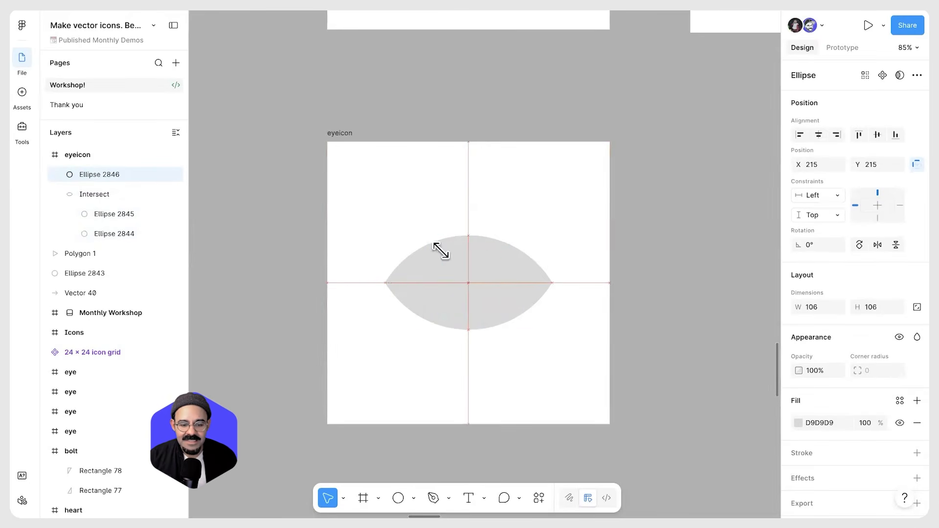
{"action": "left_click", "coordinate": [489, 244]}
{"action": "left_click_drag", "start_coordinate": [491, 244], "coordinate": [454, 318]}
{"action": "left_click", "coordinate": [478, 294]}
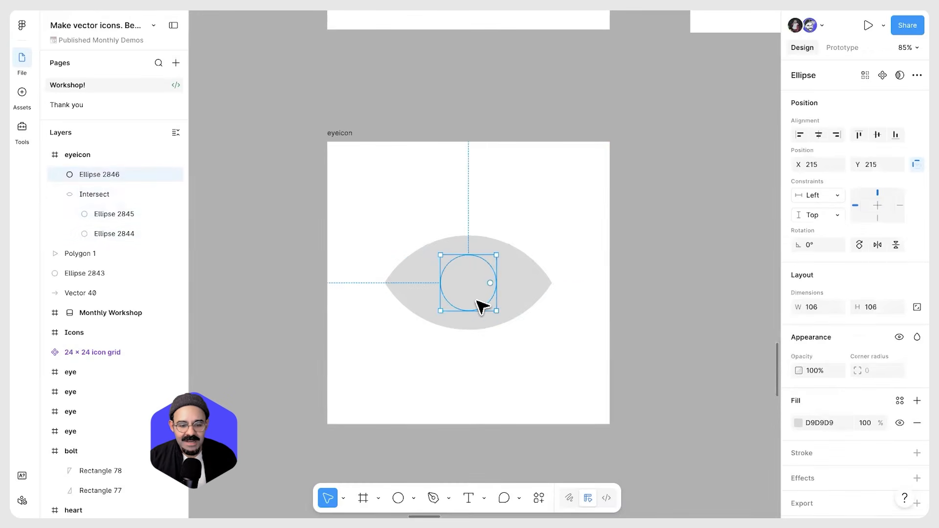
Change the circle's fill colour to red E60708
{"action": "left_click", "coordinate": [797, 422]}
{"action": "left_click", "coordinate": [712, 379]}
{"action": "left_click_drag", "start_coordinate": [734, 310], "coordinate": [752, 238]}
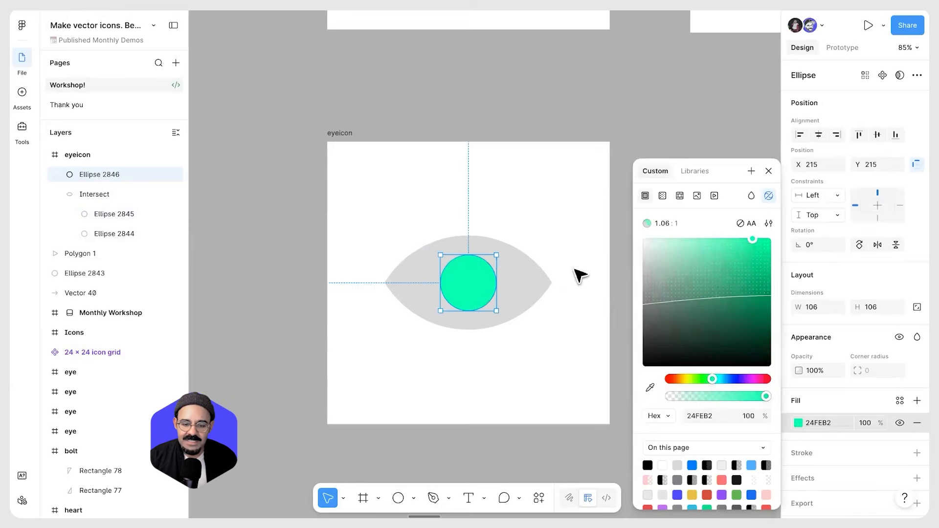
{"action": "left_click", "coordinate": [764, 379]}
{"action": "left_click_drag", "start_coordinate": [749, 320], "coordinate": [767, 251]}
{"action": "left_click", "coordinate": [515, 345]}
Enlarge the red circle to about 126 px, keeping it centred in the eye
{"action": "left_click", "coordinate": [472, 299]}
{"action": "left_click_drag", "start_coordinate": [496, 309], "coordinate": [501, 315], "text": "alt"}
{"action": "left_click", "coordinate": [505, 370]}
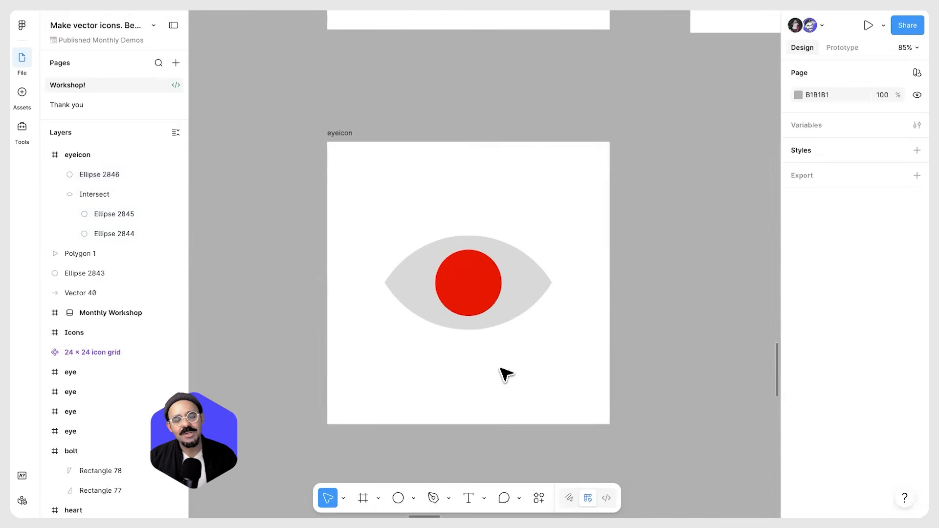
Select the red circle and the almond shape and subtract the circle to cut a hole in the eye
{"action": "left_click", "coordinate": [465, 288]}
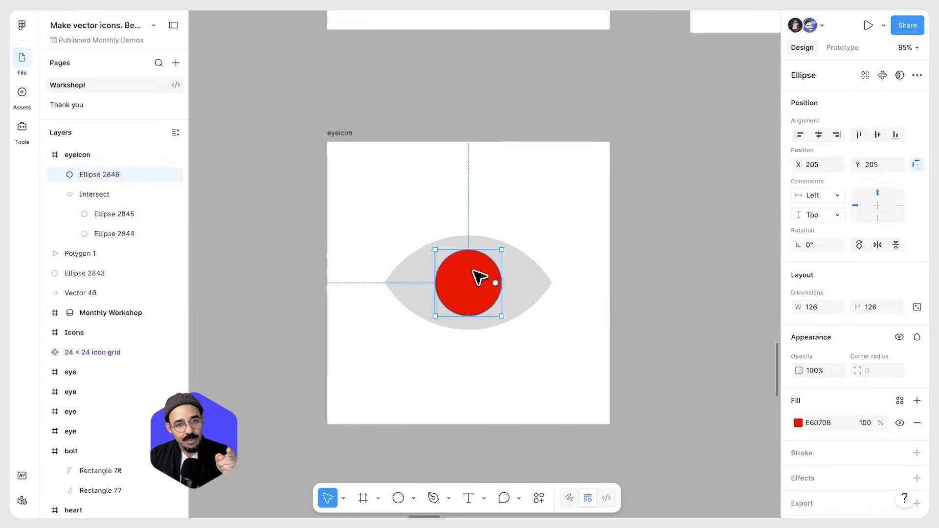
{"action": "left_click", "coordinate": [526, 286]}
{"action": "left_click_drag", "start_coordinate": [521, 385], "coordinate": [459, 235]}
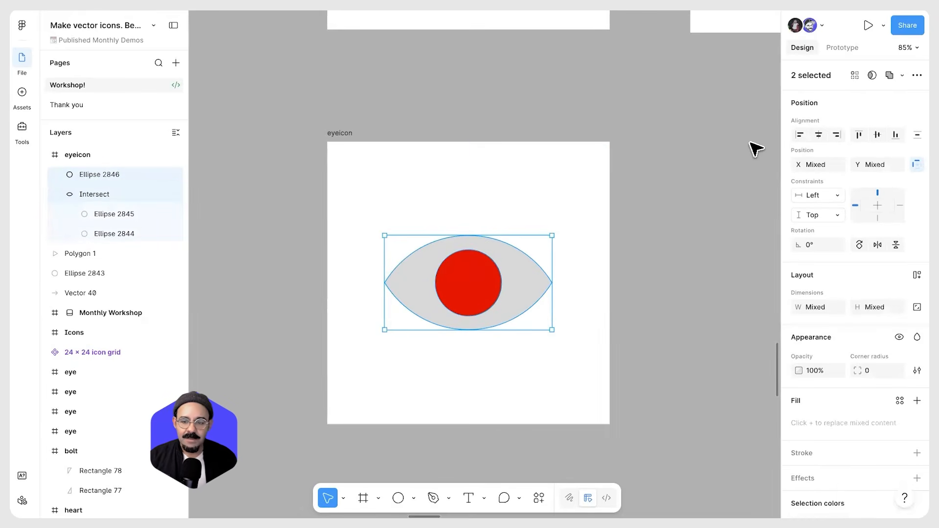
{"action": "left_click", "coordinate": [902, 75]}
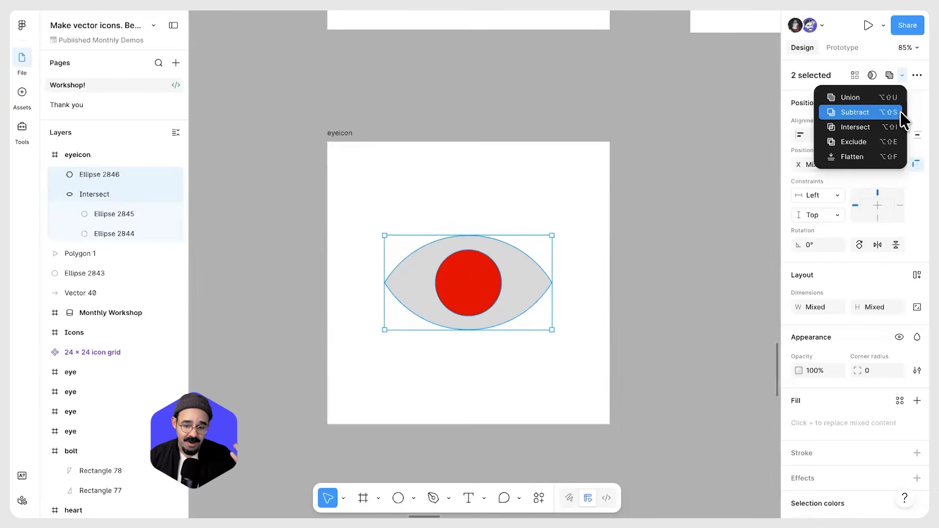
{"action": "left_click", "coordinate": [901, 113]}
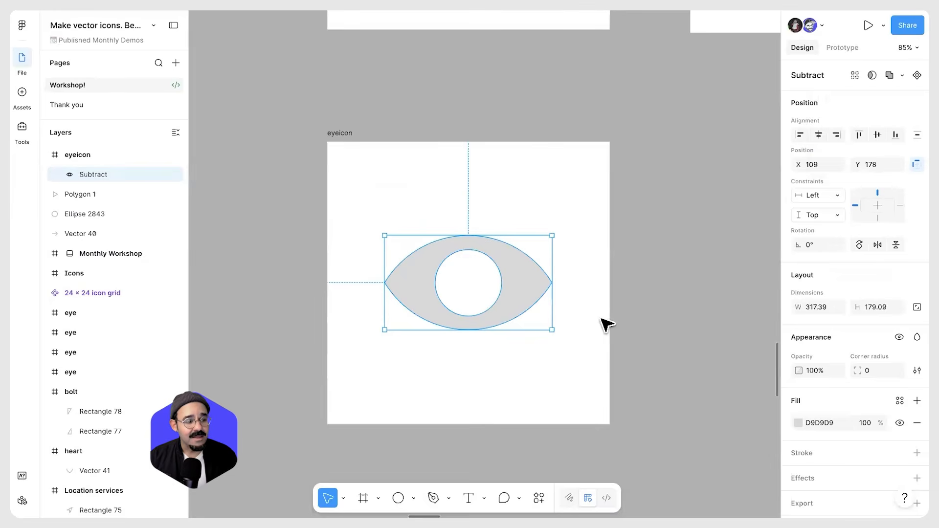
Draw a pupil circle about 64 px wide centred inside the eye's hole
{"action": "left_click", "coordinate": [469, 438]}
{"action": "scroll", "coordinate": [487, 307], "scroll_direction": "up", "scroll_amount": 2}
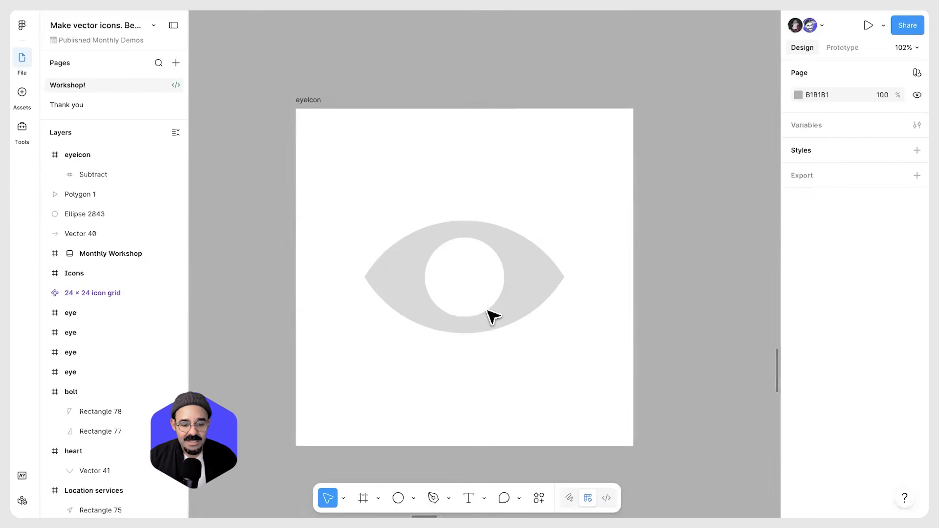
{"action": "key", "text": "o"}
{"action": "mouse_move", "coordinate": [466, 266]}
{"action": "left_mouse_down"}
{"action": "mouse_move", "coordinate": [501, 304]}
{"action": "mouse_move", "coordinate": [482, 275]}
{"action": "left_mouse_up"}
{"action": "left_click_drag", "start_coordinate": [502, 240], "coordinate": [483, 258]}
{"action": "left_click", "coordinate": [457, 298]}
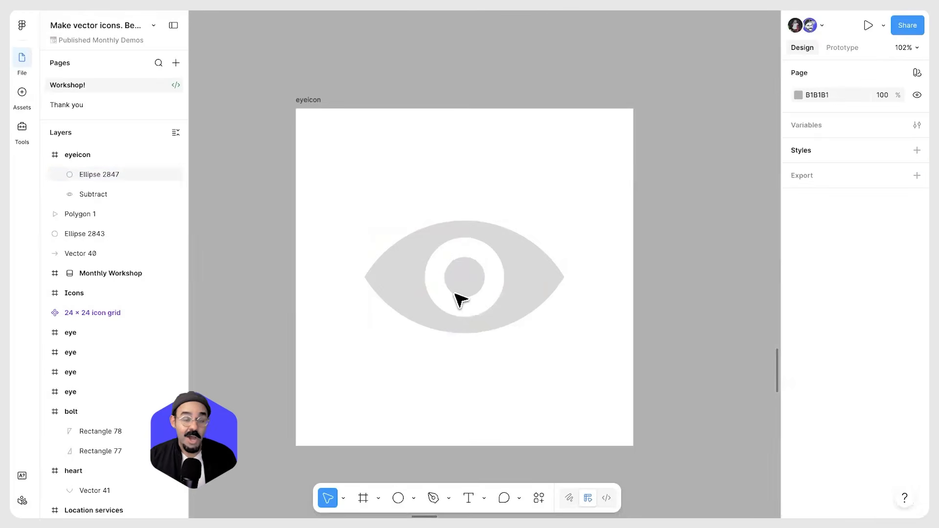
{"action": "left_click", "coordinate": [465, 276]}
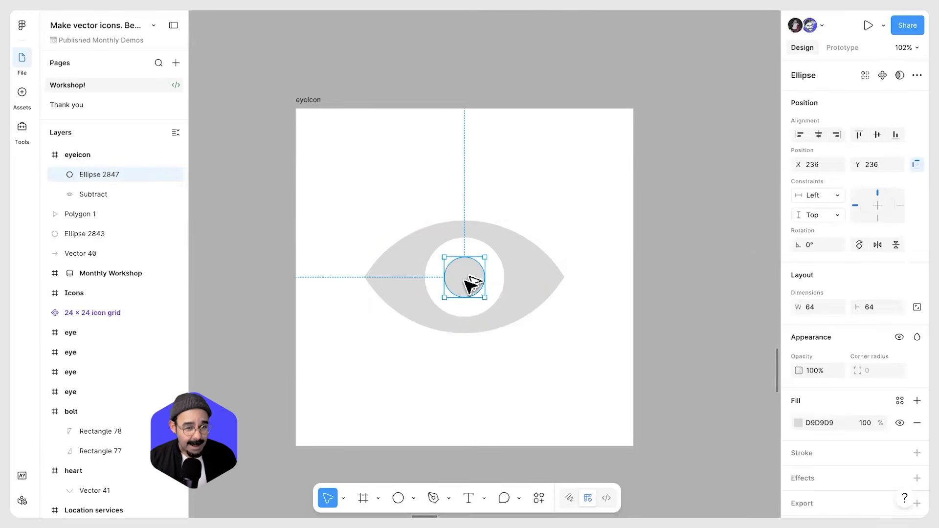
Add a 40 px circle overlapping the pupil's upper-right edge
{"action": "left_click_drag", "start_coordinate": [476, 272], "coordinate": [489, 265]}
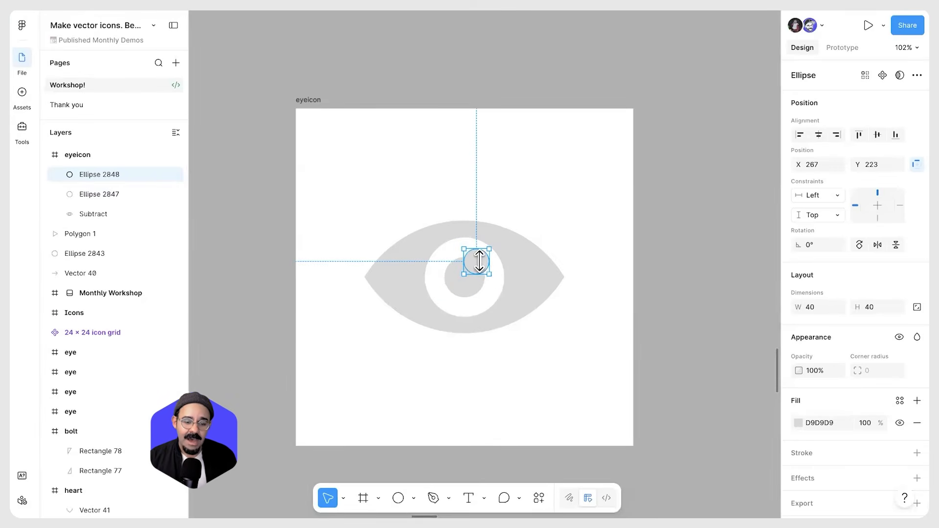
Subtract the small circle from the pupil to carve a highlight notch
{"action": "left_click", "coordinate": [467, 297], "text": "shift"}
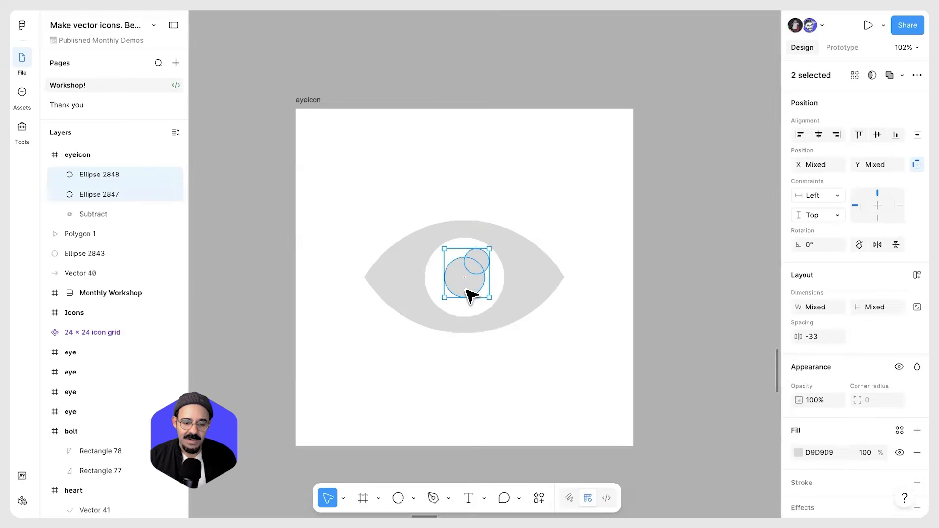
{"action": "left_click", "coordinate": [902, 75]}
{"action": "left_click", "coordinate": [897, 110]}
{"action": "left_click", "coordinate": [644, 424]}
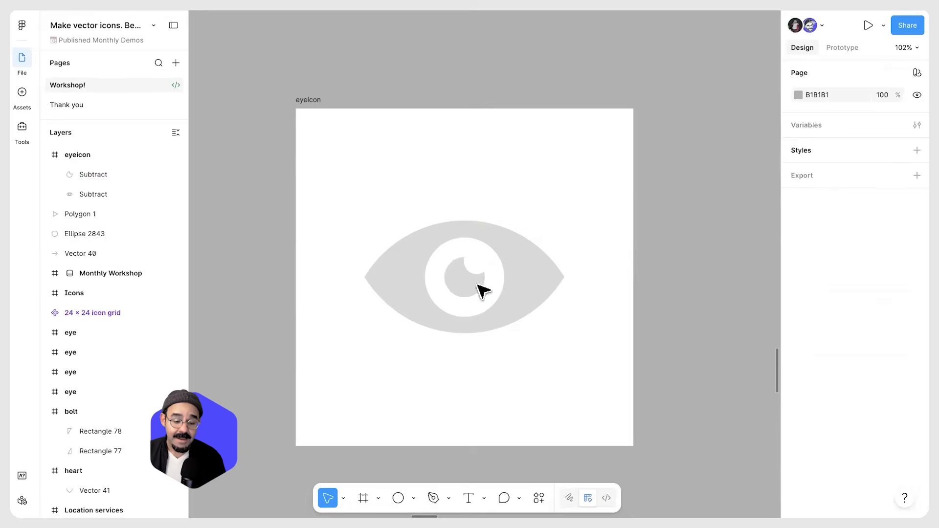
Try moving the pupil around, undoing each move
{"action": "left_click", "coordinate": [472, 299]}
{"action": "left_click", "coordinate": [195, 220]}
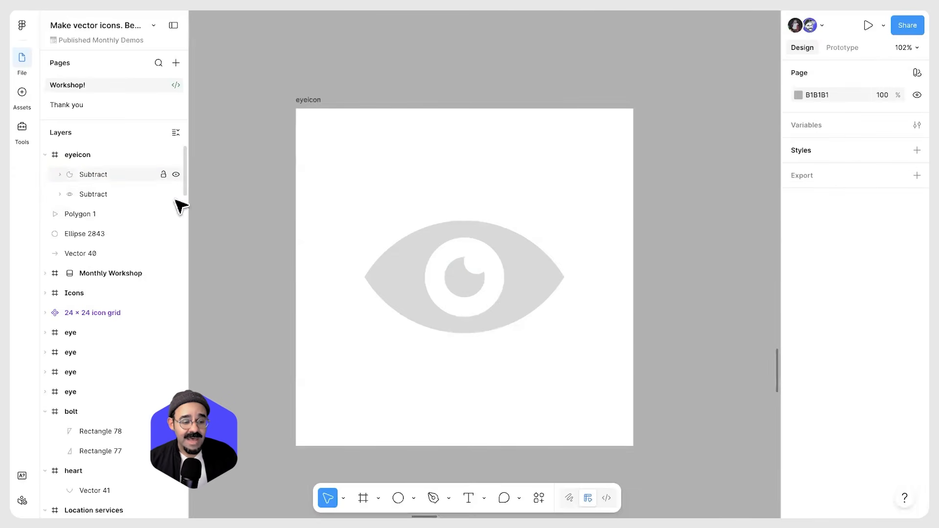
{"action": "left_click", "coordinate": [469, 284]}
{"action": "left_click_drag", "start_coordinate": [461, 278], "coordinate": [385, 247]}
{"action": "key", "text": "ctrl+z"}
{"action": "left_click_drag", "start_coordinate": [482, 325], "coordinate": [458, 392]}
{"action": "key", "text": "ctrl+z"}
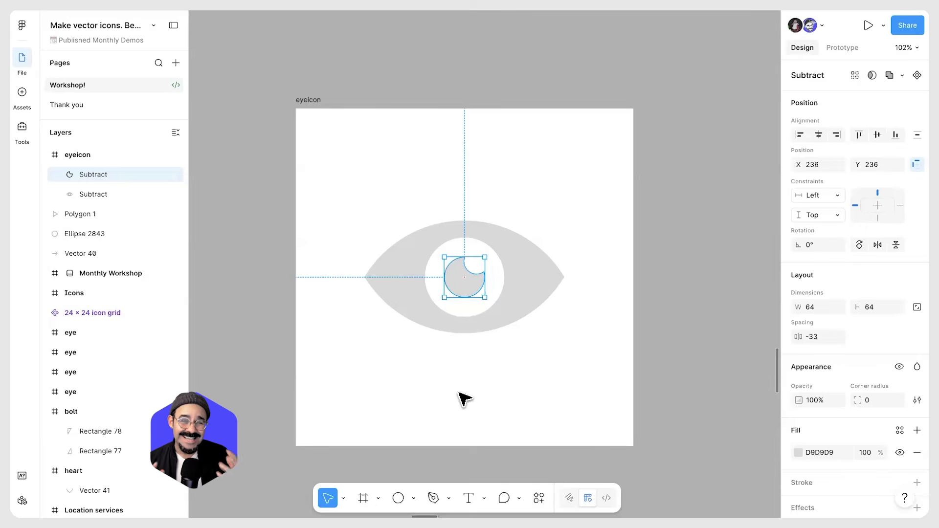
Select the pupil and the eye outline and union them into one shape
{"action": "left_click", "coordinate": [423, 386]}
{"action": "left_click_drag", "start_coordinate": [423, 382], "coordinate": [482, 152]}
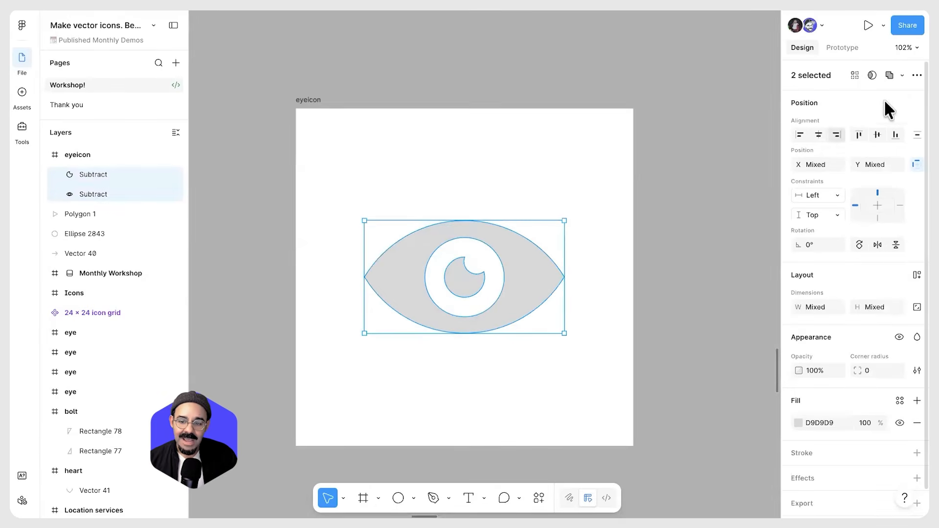
{"action": "left_click", "coordinate": [901, 74]}
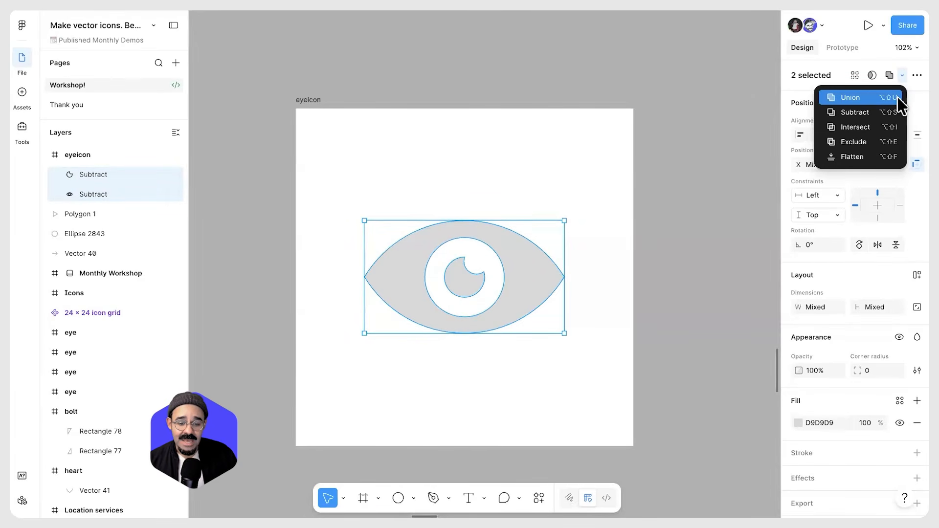
{"action": "left_click", "coordinate": [850, 98]}
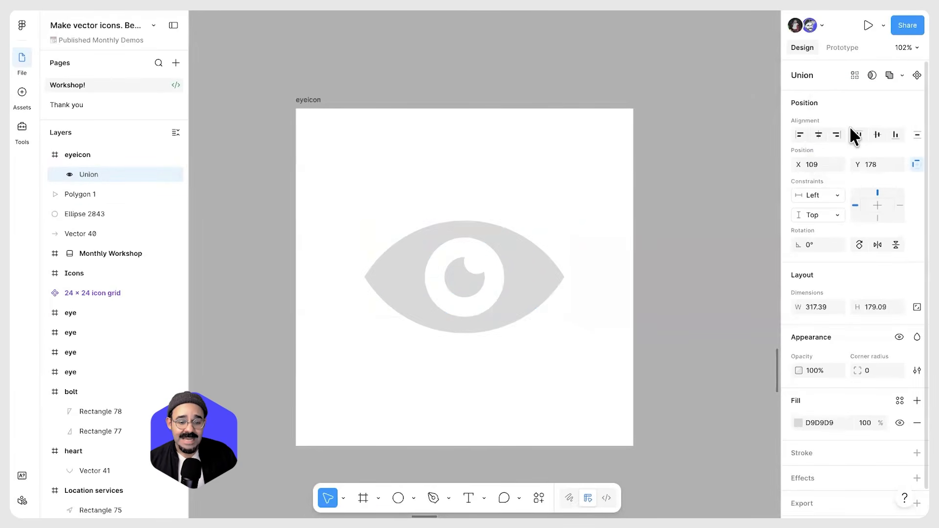
Expand the union layer and change its fill colour to black 000000
{"action": "left_click", "coordinate": [59, 174]}
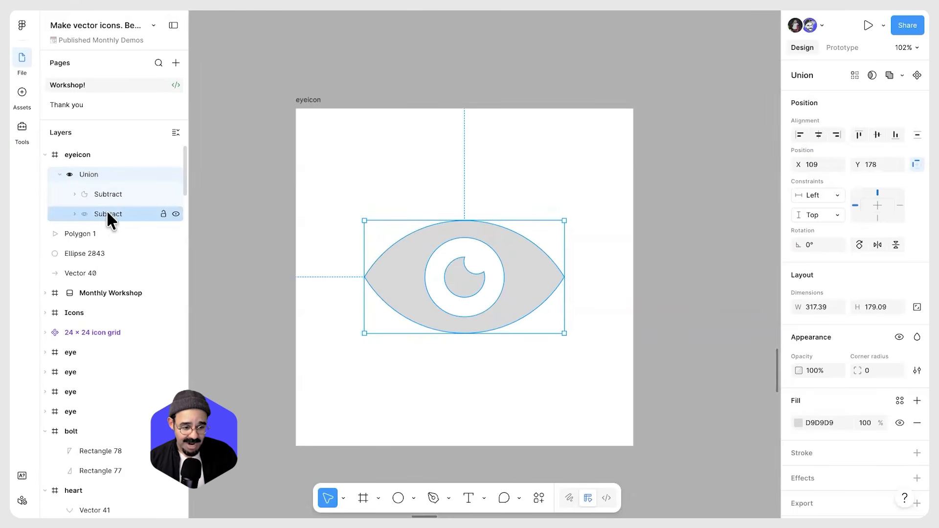
{"action": "left_click", "coordinate": [798, 423]}
{"action": "left_click", "coordinate": [658, 369]}
{"action": "left_click", "coordinate": [543, 406]}
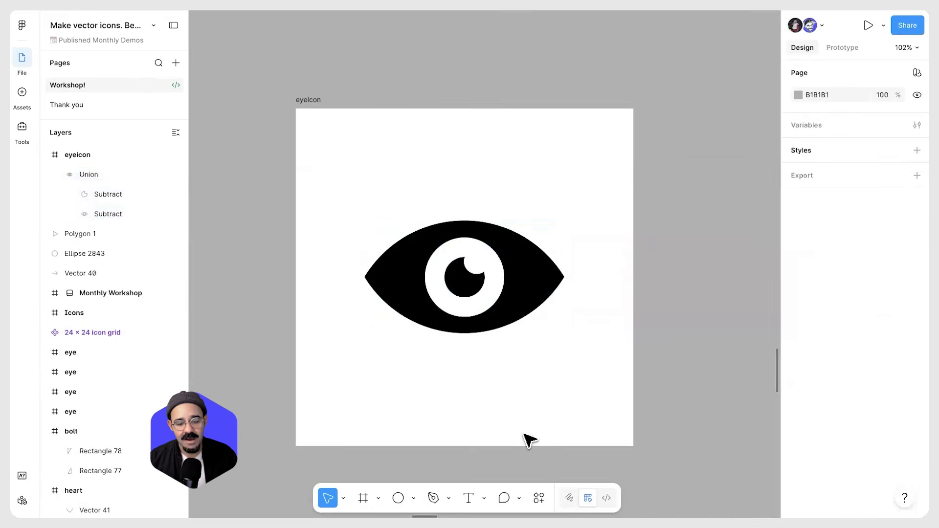
Try a corner radius on the eye union
{"action": "left_click", "coordinate": [525, 278]}
{"action": "left_click_drag", "start_coordinate": [861, 370], "coordinate": [867, 371]}
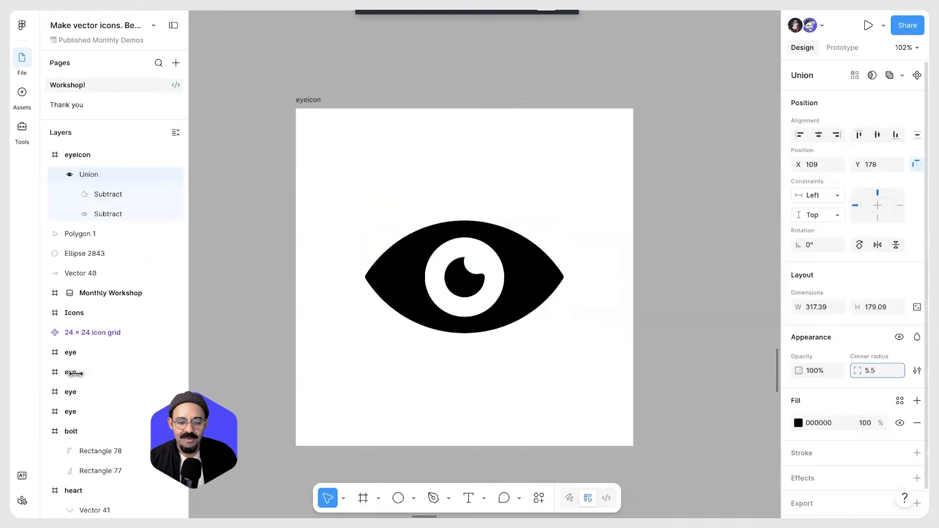
{"action": "left_click_drag", "start_coordinate": [142, 387], "coordinate": [563, 286]}
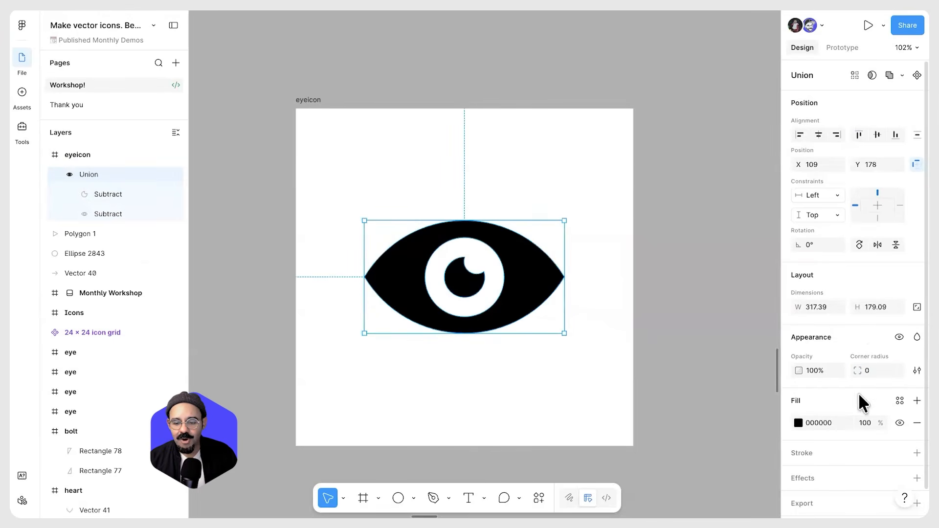
{"action": "key", "text": "Escape"}
Shrink the notch circle inside the pupil to 30 px
{"action": "scroll", "coordinate": [484, 264], "scroll_direction": "up", "scroll_amount": 3}
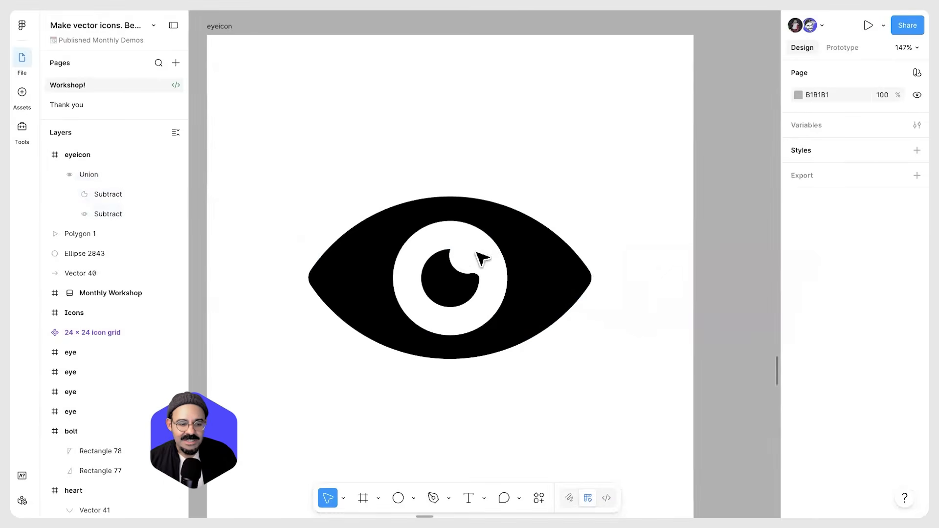
{"action": "left_click", "coordinate": [462, 259], "text": "ctrl"}
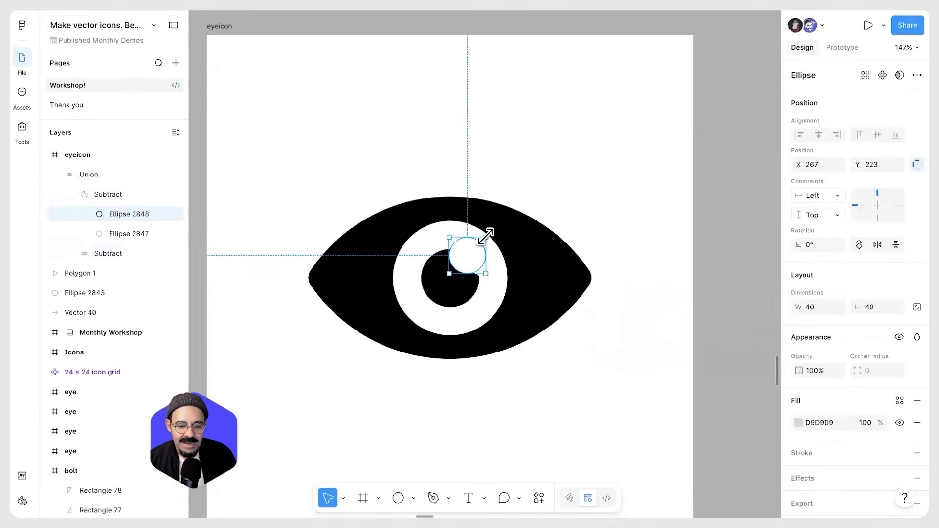
{"action": "key", "text": "Escape"}
{"action": "scroll", "coordinate": [477, 288], "scroll_direction": "up", "scroll_amount": 4}
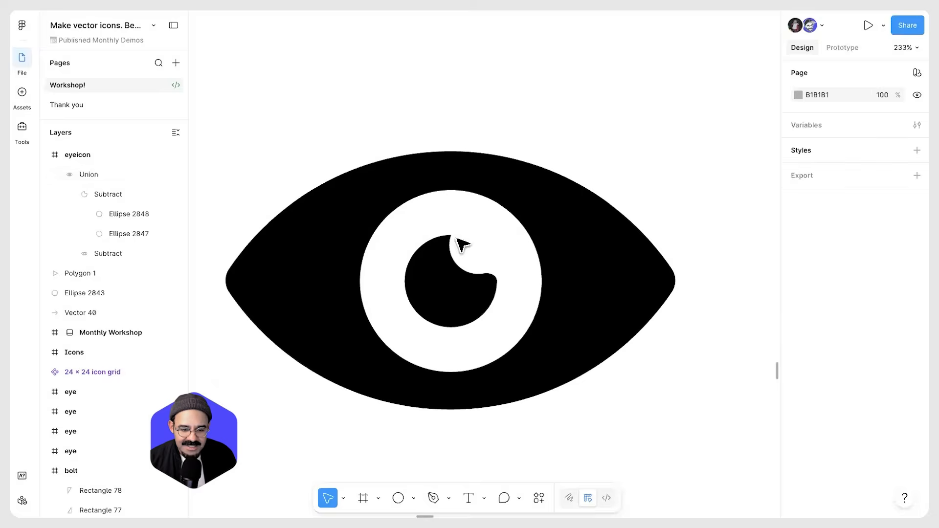
{"action": "scroll", "coordinate": [484, 277], "scroll_direction": "down", "scroll_amount": 2}
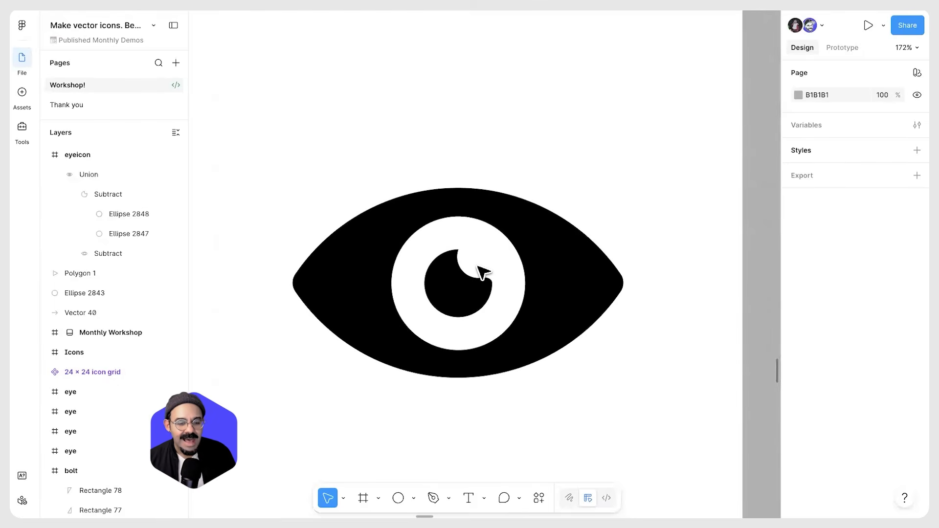
{"action": "left_click", "coordinate": [483, 272]}
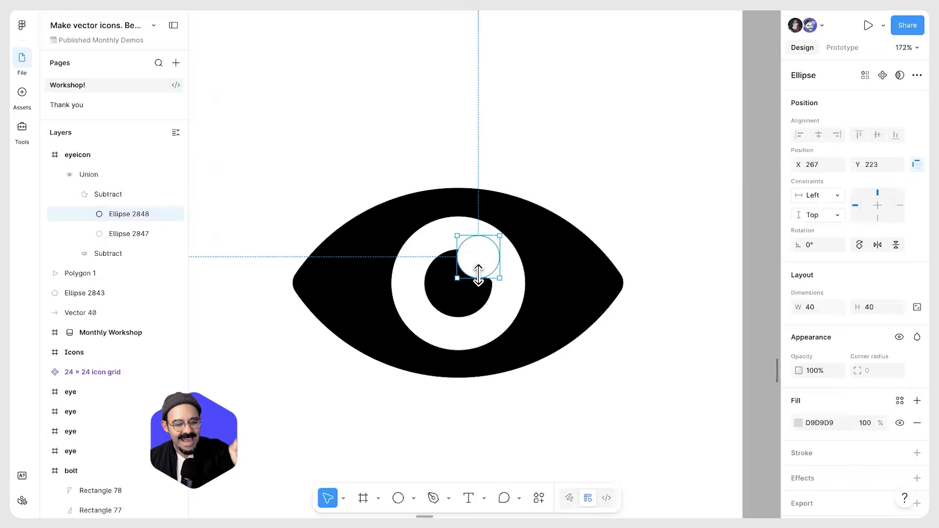
{"action": "mouse_move", "coordinate": [494, 250]}
{"action": "left_mouse_down"}
{"action": "mouse_move", "coordinate": [497, 267]}
{"action": "mouse_move", "coordinate": [492, 251]}
{"action": "left_mouse_up"}
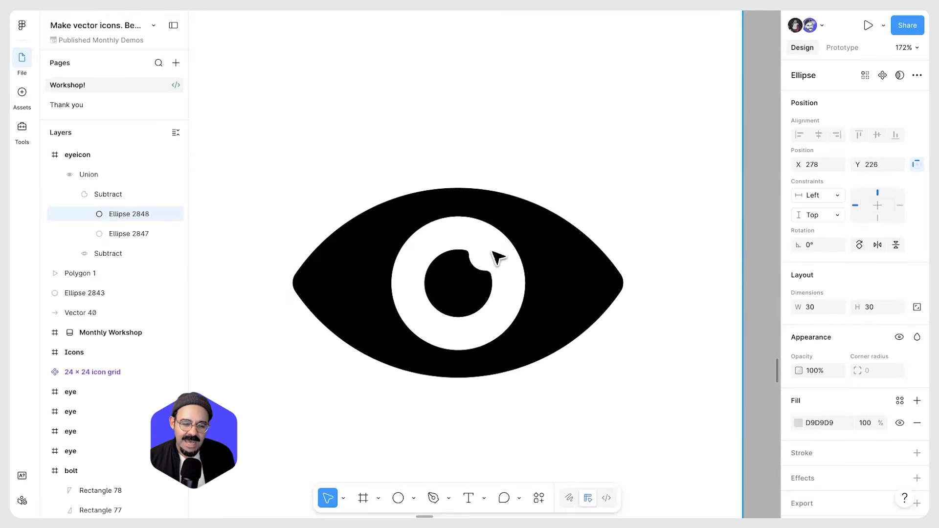
{"action": "left_click", "coordinate": [612, 218]}
Select the eye union and undo the last edit
{"action": "scroll", "coordinate": [610, 360], "scroll_direction": "down", "scroll_amount": 5}
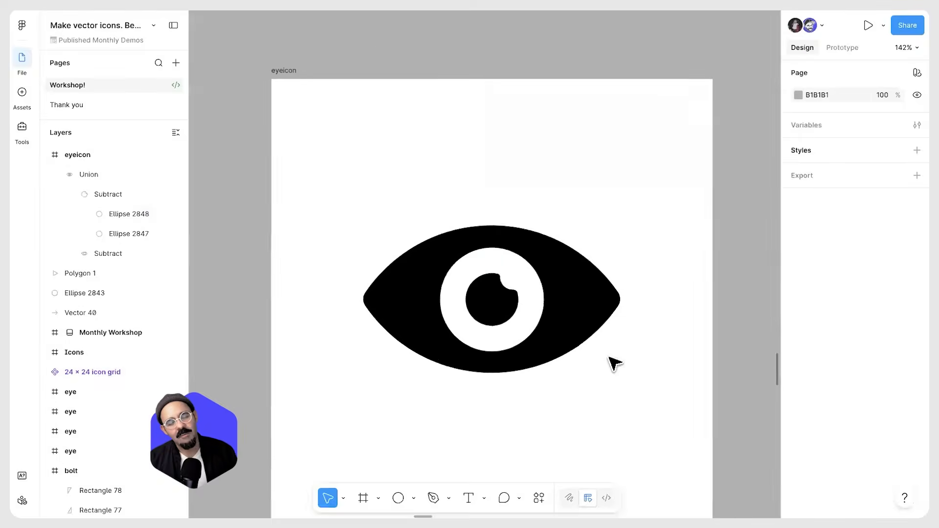
{"action": "scroll", "coordinate": [612, 382], "scroll_direction": "down", "scroll_amount": 3}
{"action": "left_click_drag", "start_coordinate": [612, 384], "coordinate": [504, 325]}
{"action": "scroll", "coordinate": [521, 356], "scroll_direction": "up", "scroll_amount": 4}
{"action": "left_click", "coordinate": [512, 312]}
{"action": "key", "text": "ctrl+z"}
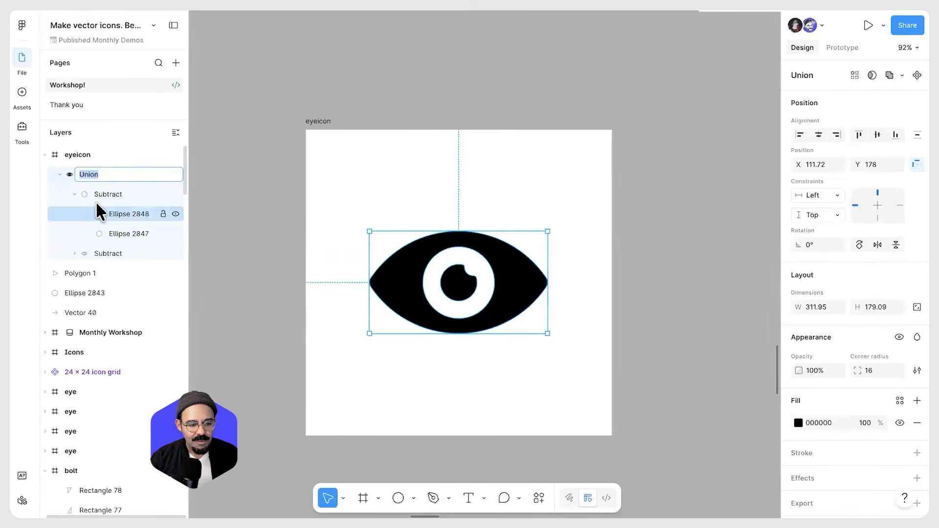
Rename the union layer to "eye icon"
{"action": "double_click", "coordinate": [99, 175]}
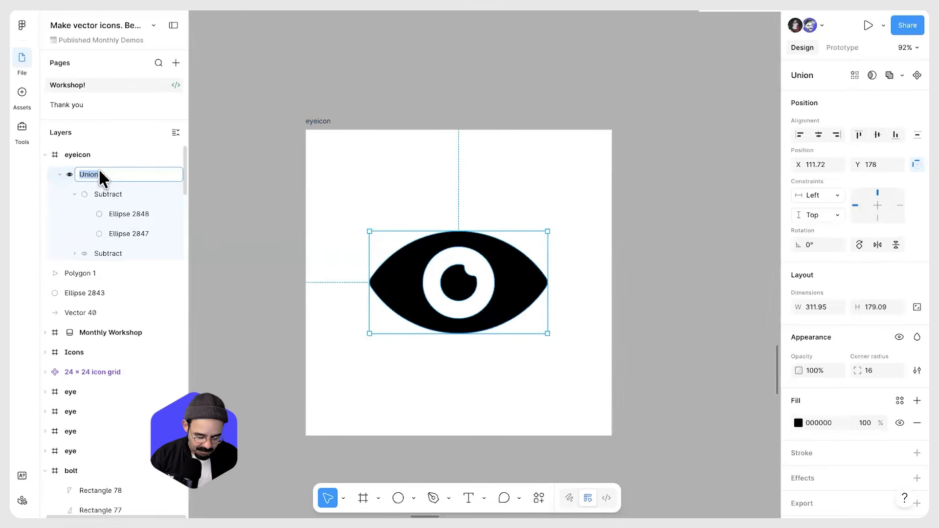
{"action": "key", "text": "Return"}
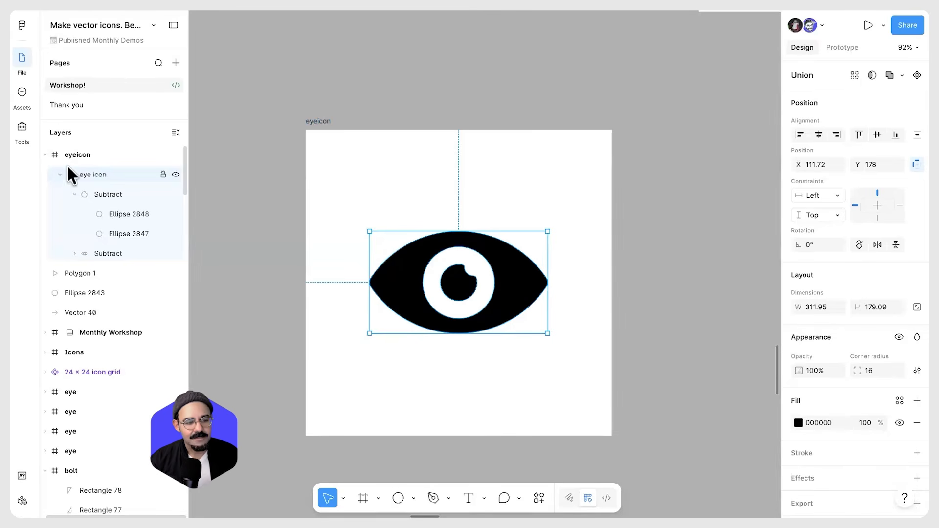
Change the eye icon's fill colour to a bright red
{"action": "left_click", "coordinate": [798, 423]}
{"action": "left_click_drag", "start_coordinate": [741, 293], "coordinate": [763, 237]}
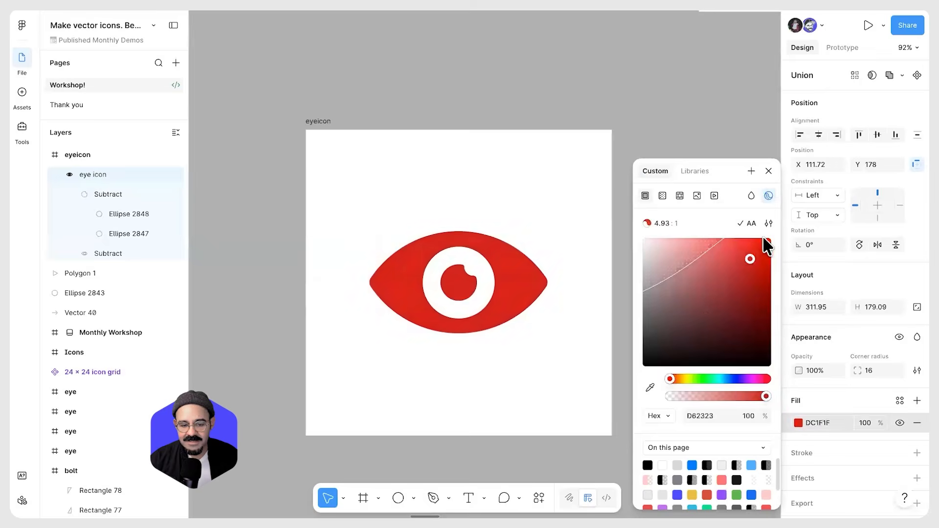
{"action": "left_click", "coordinate": [549, 409]}
{"action": "left_click", "coordinate": [520, 287]}
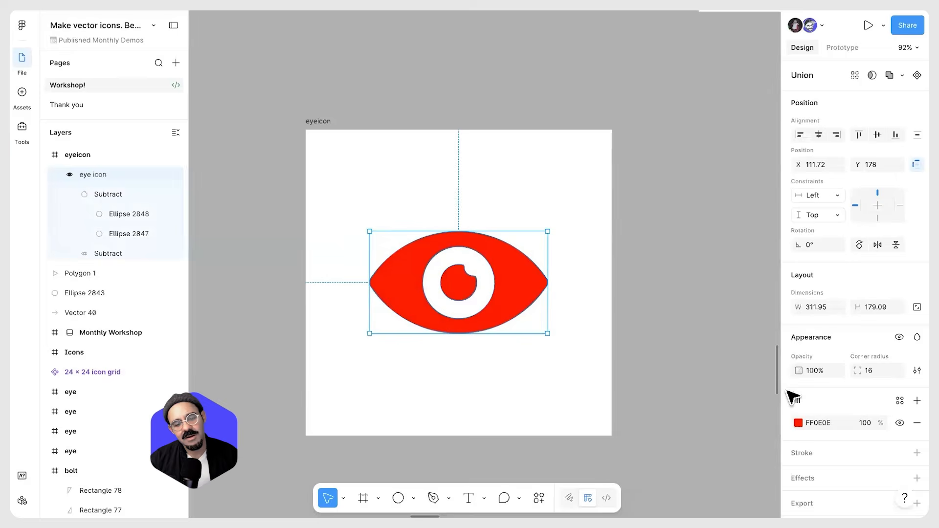
{"action": "left_click", "coordinate": [799, 422]}
{"action": "left_click_drag", "start_coordinate": [747, 335], "coordinate": [768, 257]}
{"action": "key", "text": "Escape"}
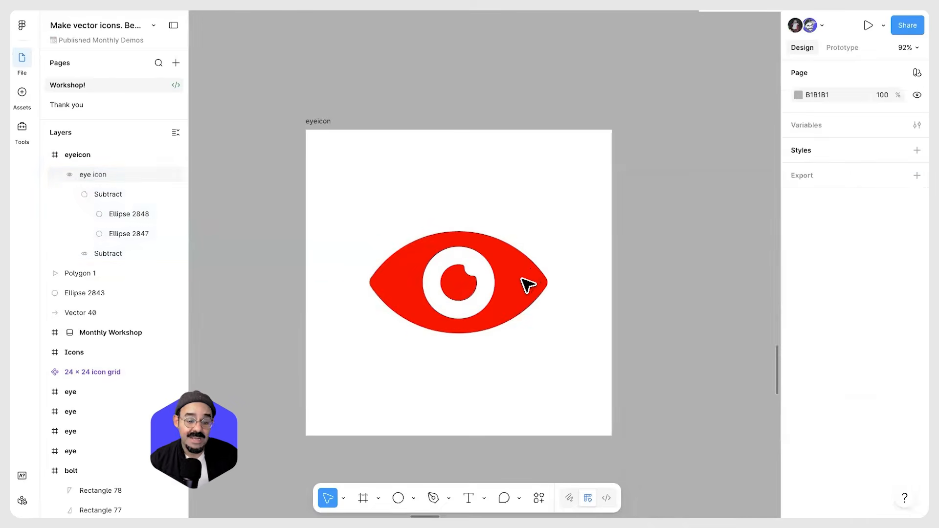
Swap the eye icon's fill into a stroke, set the stroke weight to 7.5 and make it black
{"action": "left_click", "coordinate": [529, 285]}
{"action": "scroll", "coordinate": [528, 285], "scroll_direction": "up", "scroll_amount": 1}
{"action": "key", "text": "shift+x"}
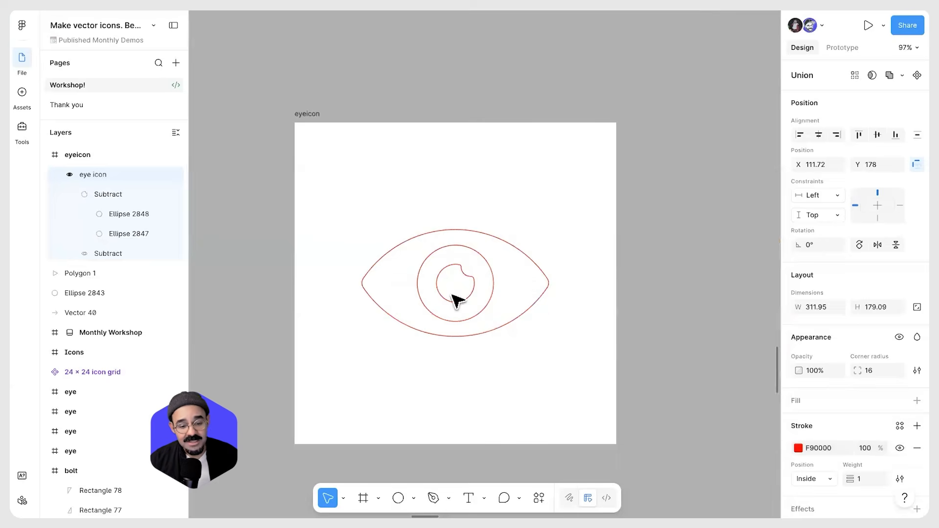
{"action": "left_click_drag", "start_coordinate": [851, 479], "coordinate": [865, 480]}
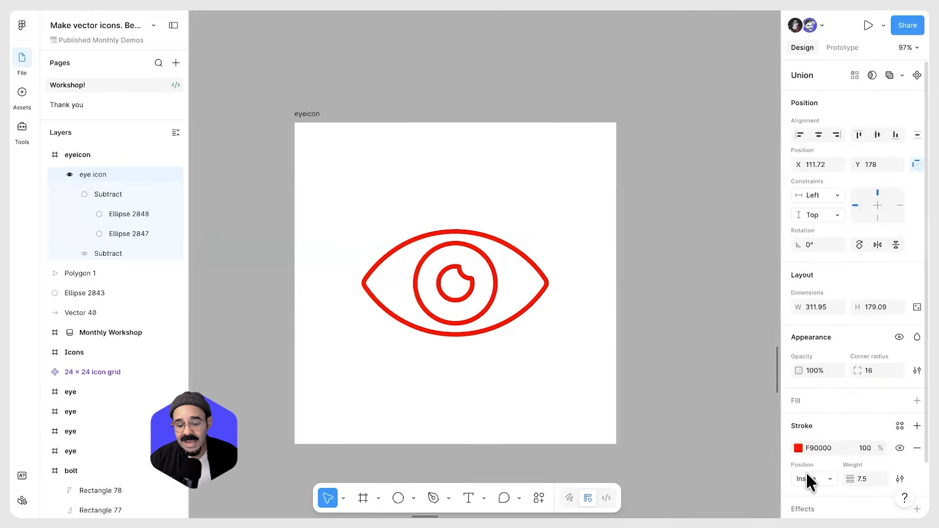
{"action": "left_click", "coordinate": [799, 447]}
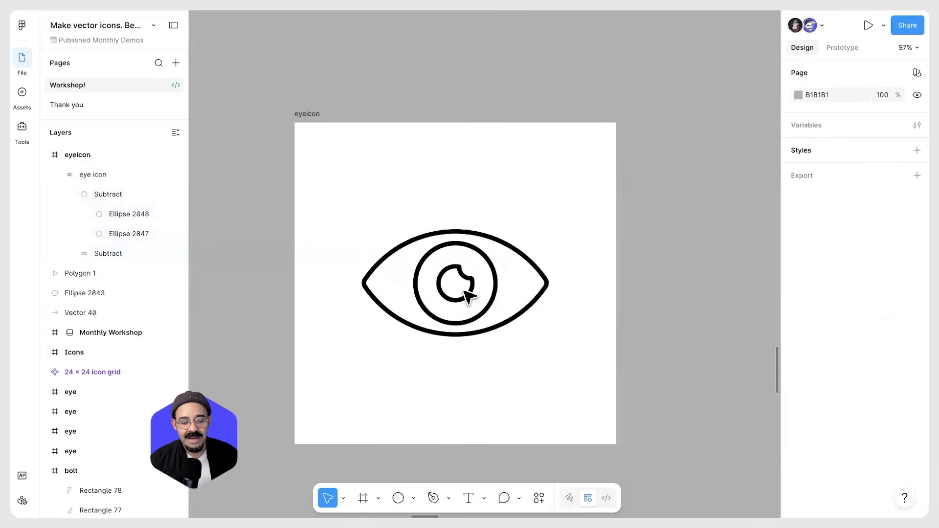
Duplicate the outlined eye below the original and swap the copy's stroke back into a solid fill
{"action": "left_click_drag", "start_coordinate": [467, 289], "coordinate": [462, 361]}
{"action": "key", "text": "shift+x"}
{"action": "left_click", "coordinate": [516, 269]}
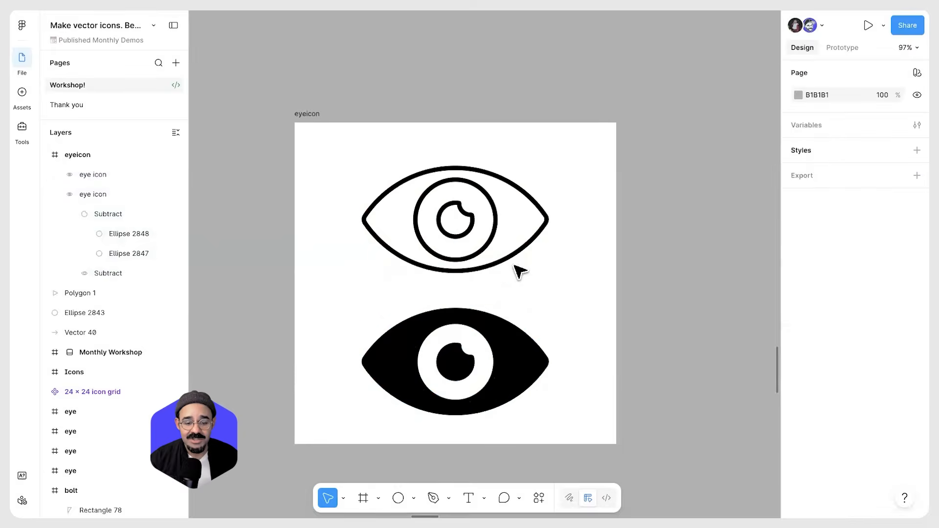
Zoom out and browse the other icon frames across the canvas
{"action": "scroll", "coordinate": [509, 257], "scroll_direction": "down", "scroll_amount": 1}
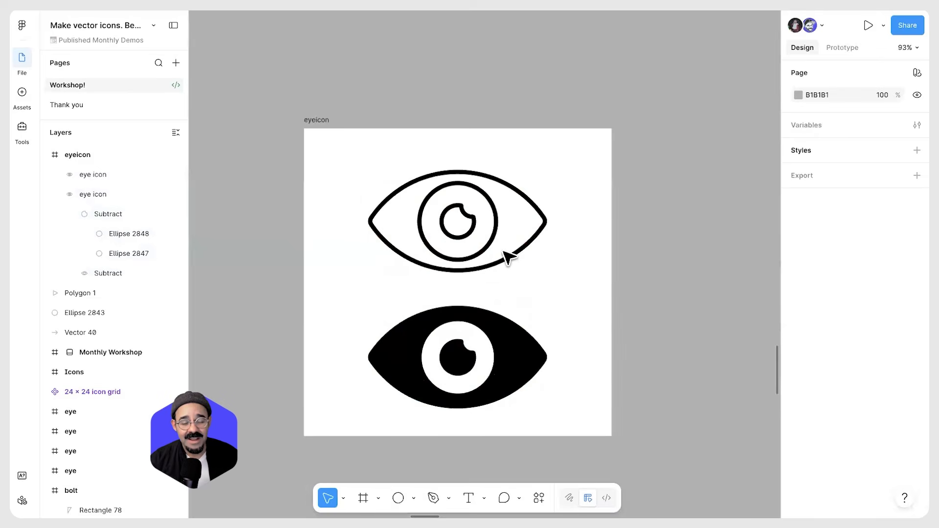
{"action": "left_click", "coordinate": [477, 230]}
{"action": "scroll", "coordinate": [477, 230], "scroll_direction": "down", "scroll_amount": 4}
{"action": "left_click", "coordinate": [549, 295]}
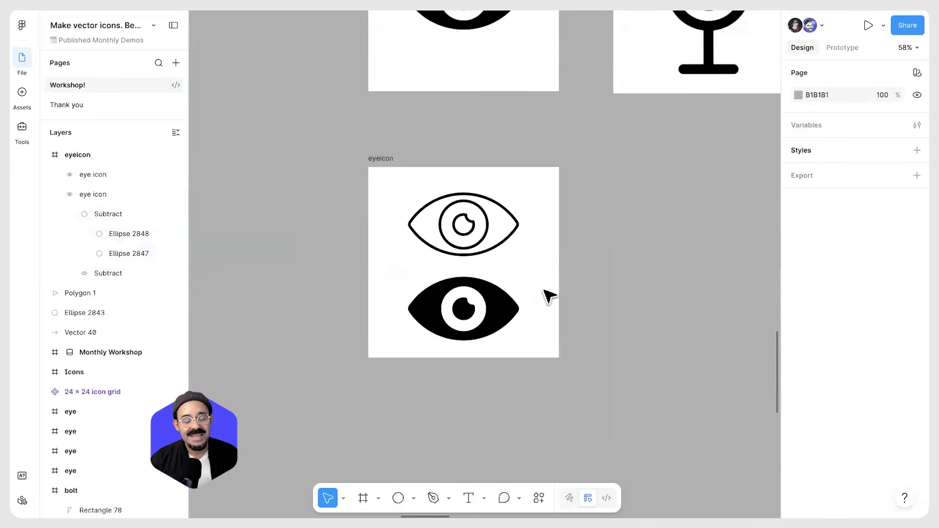
{"action": "scroll", "coordinate": [489, 303], "scroll_direction": "down", "scroll_amount": 3}
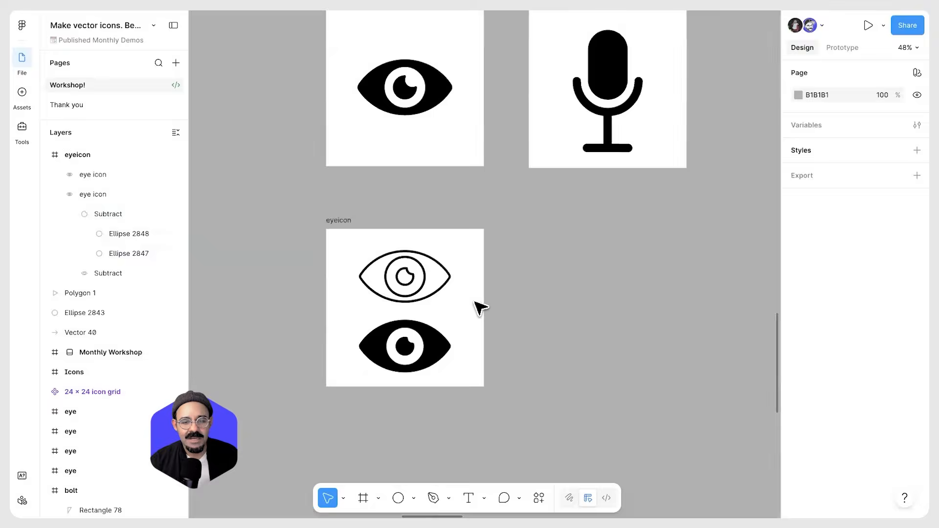
{"action": "scroll", "coordinate": [480, 308], "scroll_direction": "up", "scroll_amount": 1}
{"action": "scroll", "coordinate": [545, 268], "scroll_direction": "down", "scroll_amount": 3}
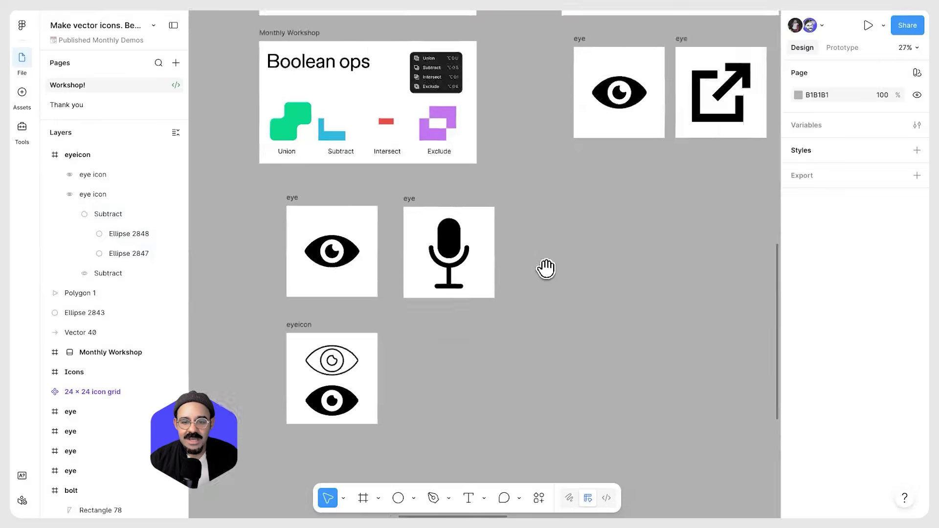
{"action": "left_click_drag", "start_coordinate": [533, 264], "coordinate": [589, 239]}
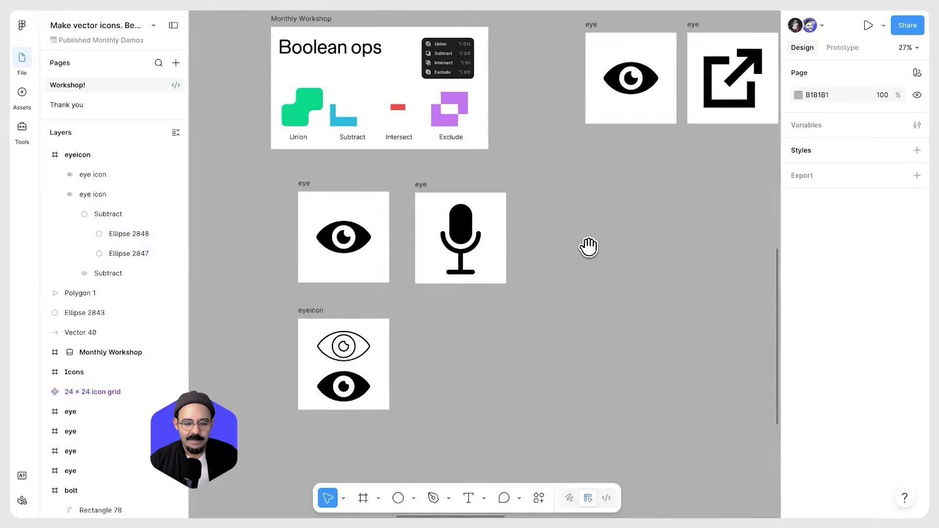
{"action": "scroll", "coordinate": [589, 247], "scroll_direction": "down", "scroll_amount": 2}
{"action": "scroll", "coordinate": [539, 201], "scroll_direction": "up", "scroll_amount": 5}
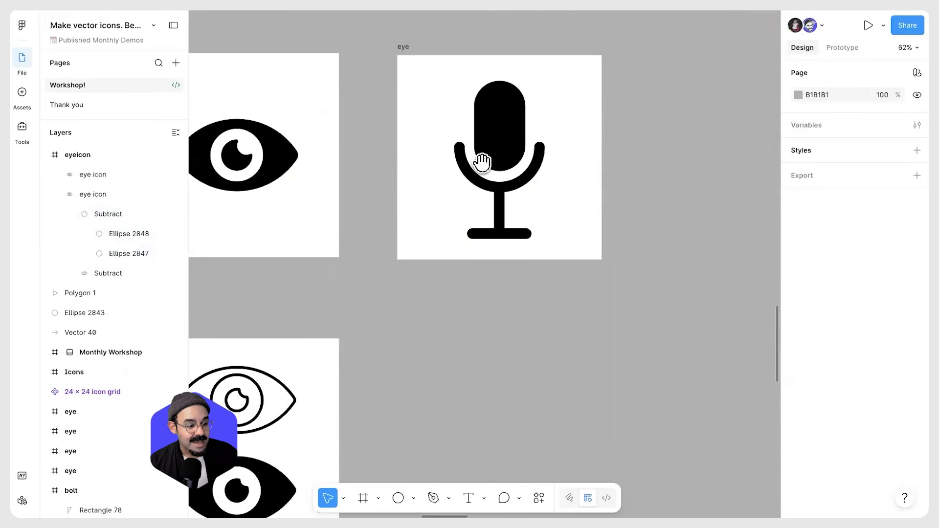
{"action": "scroll", "coordinate": [482, 163], "scroll_direction": "down", "scroll_amount": 3}
{"action": "scroll", "coordinate": [418, 212], "scroll_direction": "right", "scroll_amount": 14}
{"action": "scroll", "coordinate": [394, 241], "scroll_direction": "down", "scroll_amount": 5}
{"action": "scroll", "coordinate": [545, 236], "scroll_direction": "down", "scroll_amount": 2}
{"action": "scroll", "coordinate": [562, 228], "scroll_direction": "right", "scroll_amount": 15}
{"action": "scroll", "coordinate": [562, 227], "scroll_direction": "up", "scroll_amount": 2}
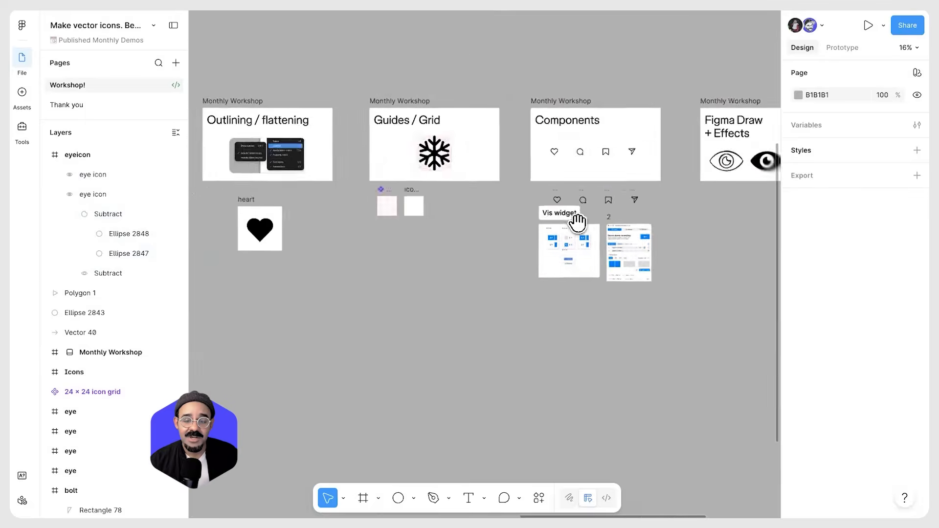
{"action": "scroll", "coordinate": [706, 188], "scroll_direction": "down", "scroll_amount": 3}
{"action": "scroll", "coordinate": [636, 216], "scroll_direction": "left", "scroll_amount": 15}
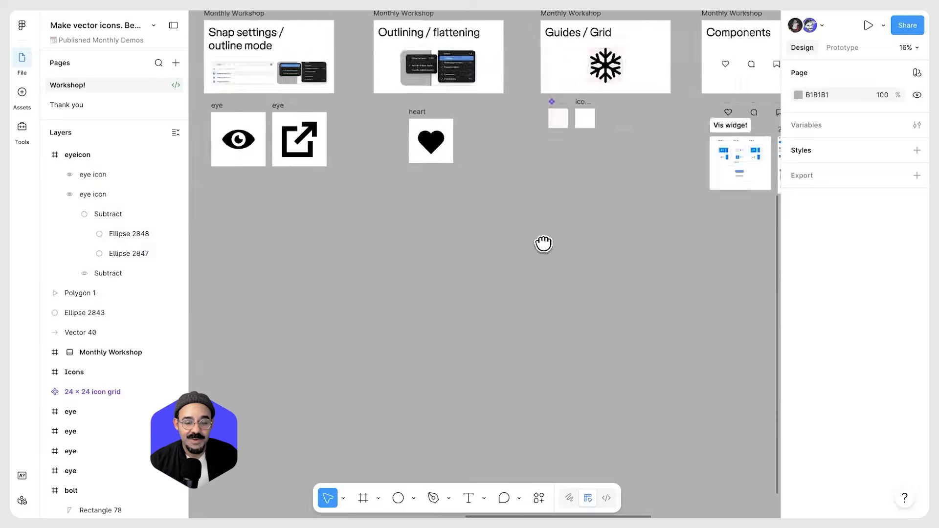
{"action": "scroll", "coordinate": [582, 216], "scroll_direction": "up", "scroll_amount": 5}
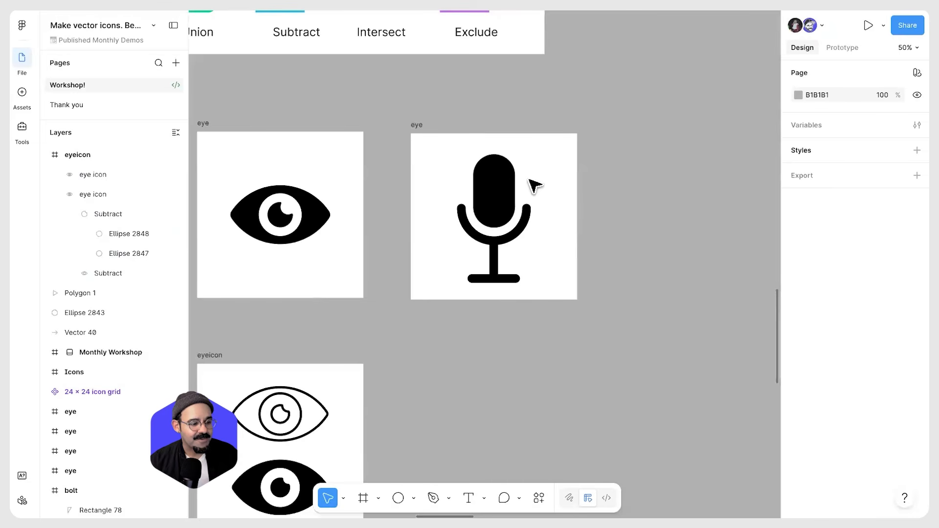
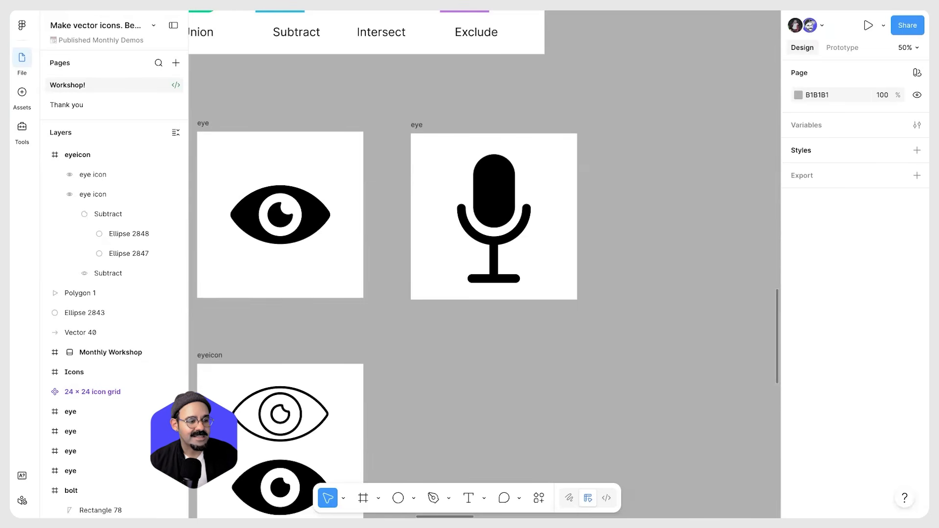
Draw a new square frame about 536 × 536 below the microphone icon frame
{"action": "scroll", "coordinate": [491, 237], "scroll_direction": "down", "scroll_amount": 5}
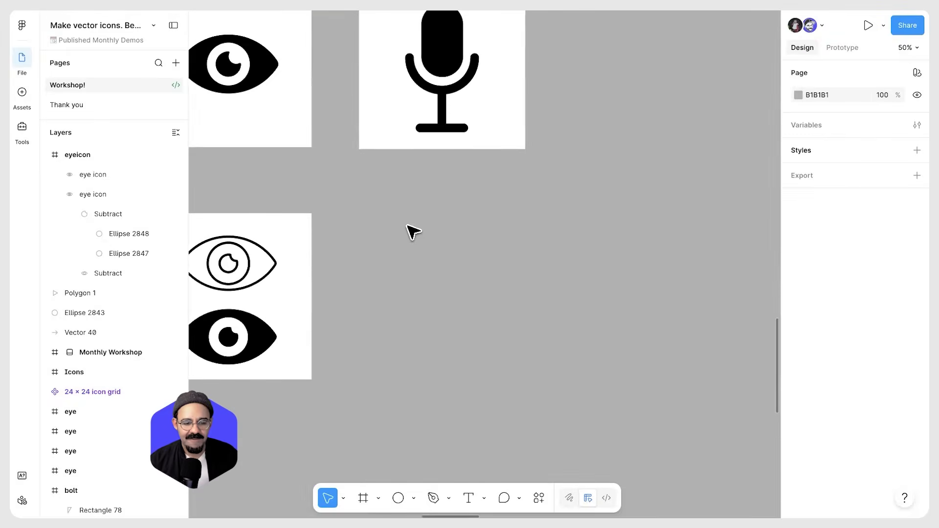
{"action": "key", "text": "f"}
{"action": "left_click_drag", "start_coordinate": [359, 213], "coordinate": [525, 379]}
{"action": "scroll", "coordinate": [465, 300], "scroll_direction": "up", "scroll_amount": 5}
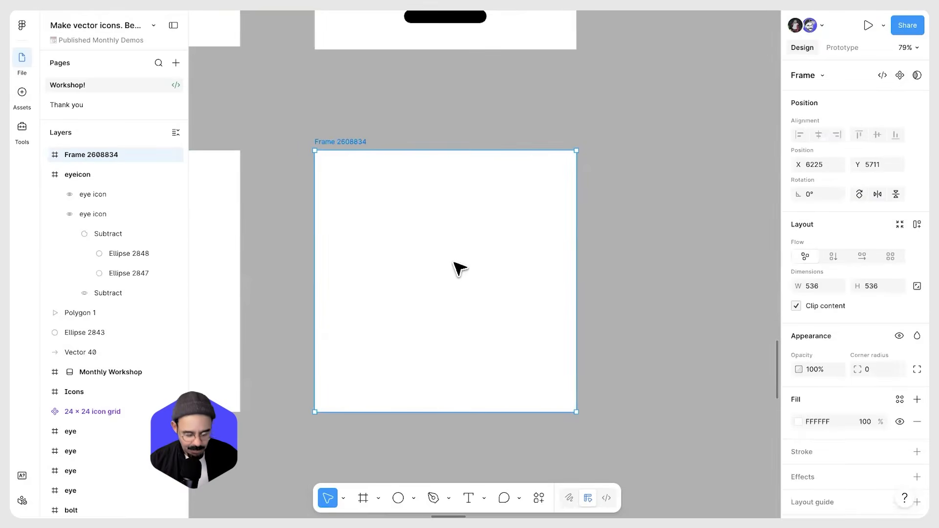
Draw a rectangle in the new frame and round its corners into a pill shape for the microphone head
{"action": "key", "text": "r"}
{"action": "left_click_drag", "start_coordinate": [411, 215], "coordinate": [480, 324]}
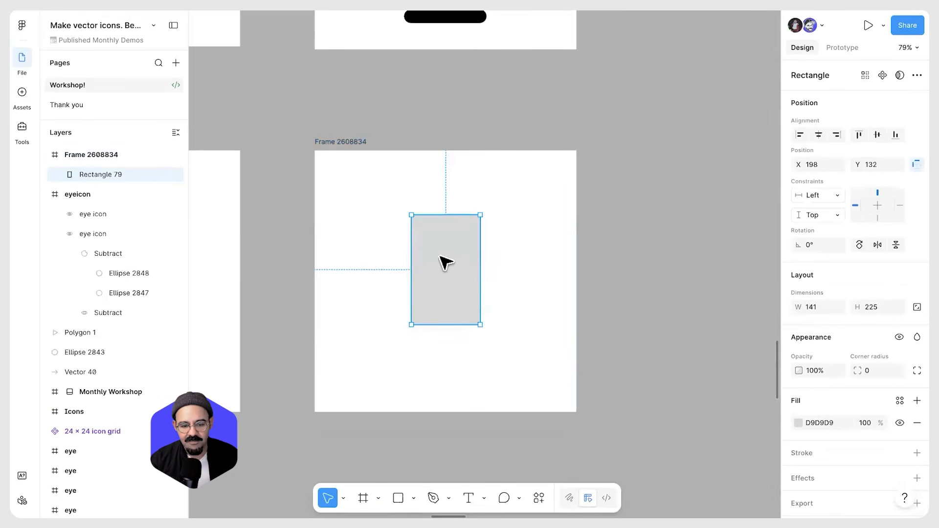
{"action": "left_click_drag", "start_coordinate": [444, 262], "coordinate": [451, 246]}
{"action": "left_click_drag", "start_coordinate": [481, 206], "coordinate": [477, 276]}
{"action": "left_click_drag", "start_coordinate": [467, 309], "coordinate": [468, 299]}
{"action": "mouse_move", "coordinate": [459, 266]}
{"action": "left_mouse_down"}
{"action": "mouse_move", "coordinate": [505, 351]}
{"action": "mouse_move", "coordinate": [535, 367]}
{"action": "left_mouse_up"}
{"action": "left_click", "coordinate": [506, 323]}
Draw a 221 × 221 circle over the pill and cut it to a half arc at 50% sweep
{"action": "key", "text": "o"}
{"action": "mouse_move", "coordinate": [505, 319]}
{"action": "left_mouse_down"}
{"action": "mouse_move", "coordinate": [474, 300]}
{"action": "mouse_move", "coordinate": [480, 292]}
{"action": "mouse_move", "coordinate": [457, 255]}
{"action": "mouse_move", "coordinate": [399, 261]}
{"action": "mouse_move", "coordinate": [390, 296]}
{"action": "mouse_move", "coordinate": [453, 317]}
{"action": "mouse_move", "coordinate": [456, 373]}
{"action": "left_mouse_up"}
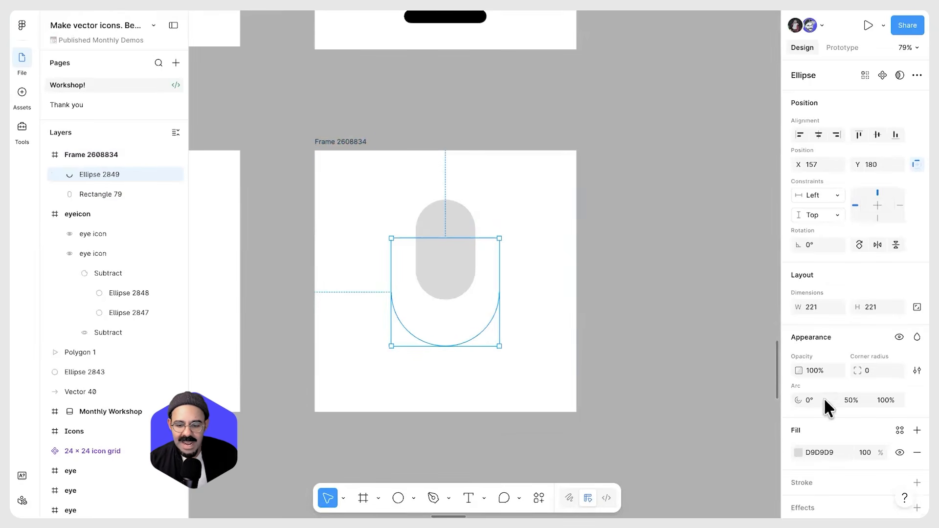
{"action": "scroll", "coordinate": [826, 401], "scroll_direction": "down", "scroll_amount": 2}
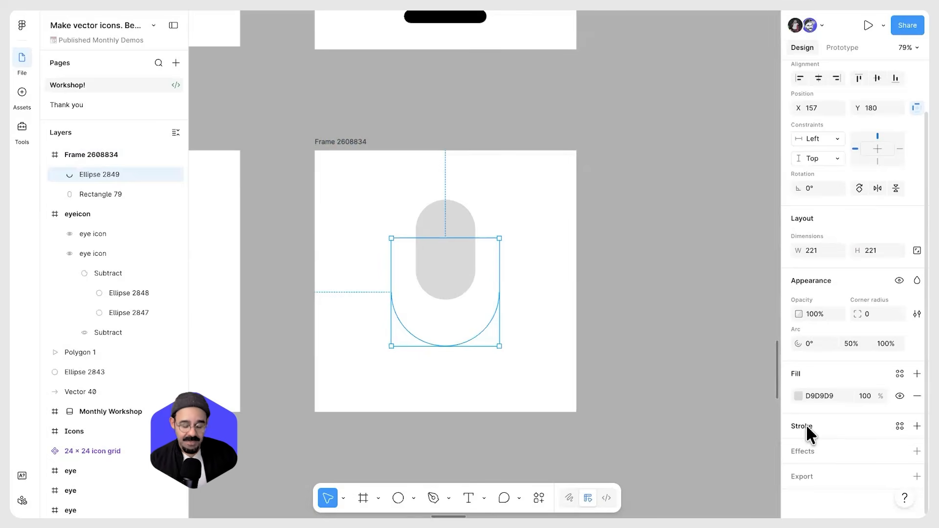
Swap the arc's fill into a stroke of weight 35, centre the stroke and give it round end points
{"action": "key", "text": "shift+x"}
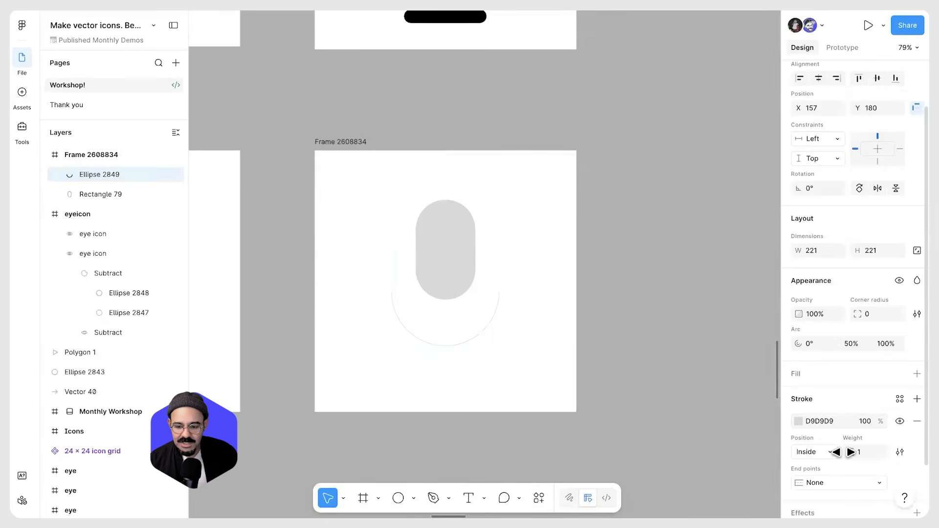
{"action": "left_click_drag", "start_coordinate": [850, 452], "coordinate": [890, 455]}
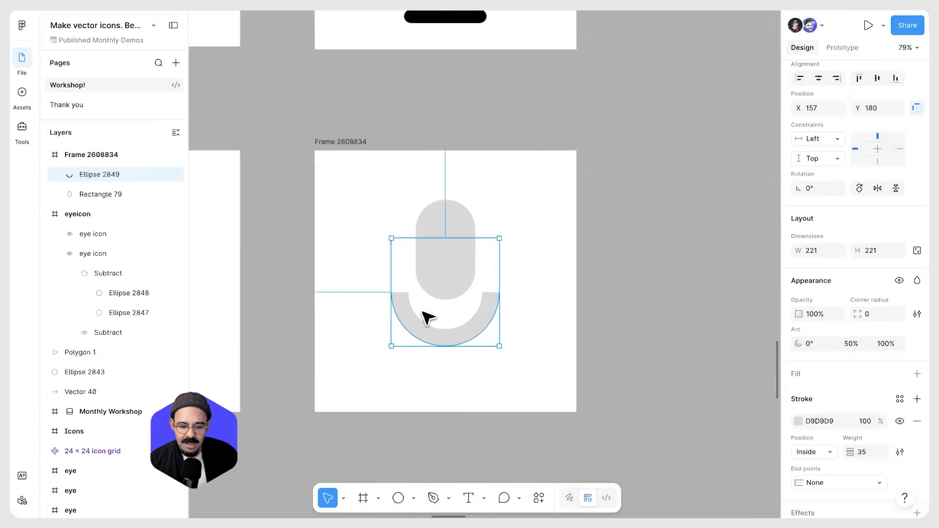
{"action": "left_click", "coordinate": [826, 449]}
{"action": "left_click", "coordinate": [805, 436]}
{"action": "scroll", "coordinate": [472, 345], "scroll_direction": "up", "scroll_amount": 3}
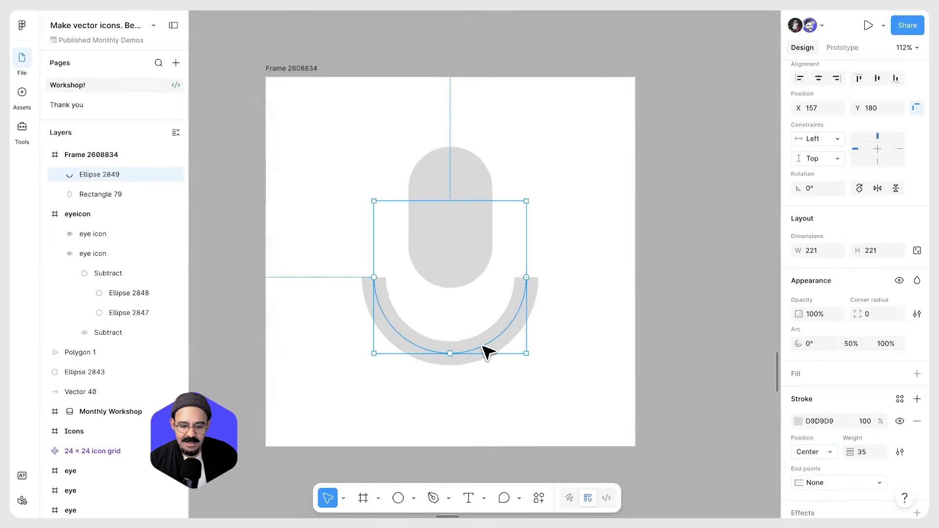
{"action": "left_click", "coordinate": [837, 483]}
{"action": "left_click", "coordinate": [832, 366]}
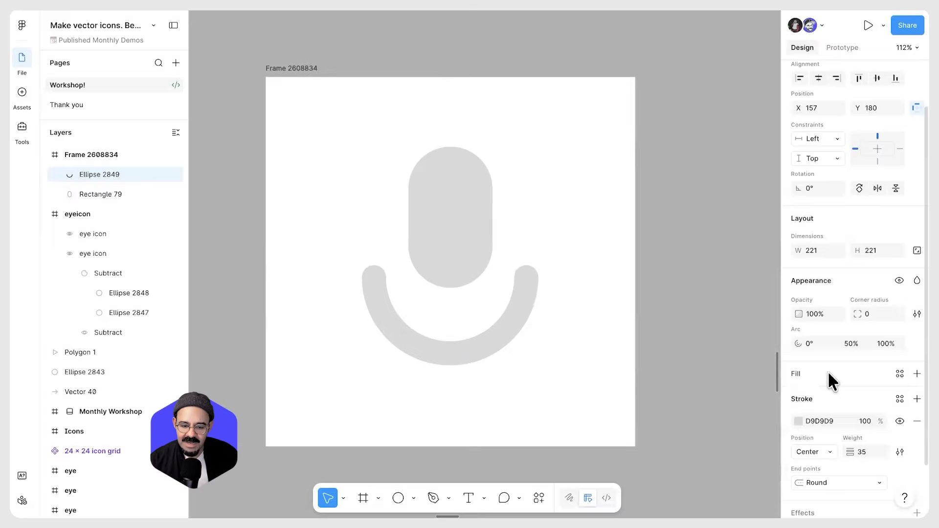
Resize the arc to about 189 × 189 so it hugs the pill
{"action": "left_click_drag", "start_coordinate": [491, 343], "coordinate": [504, 277]}
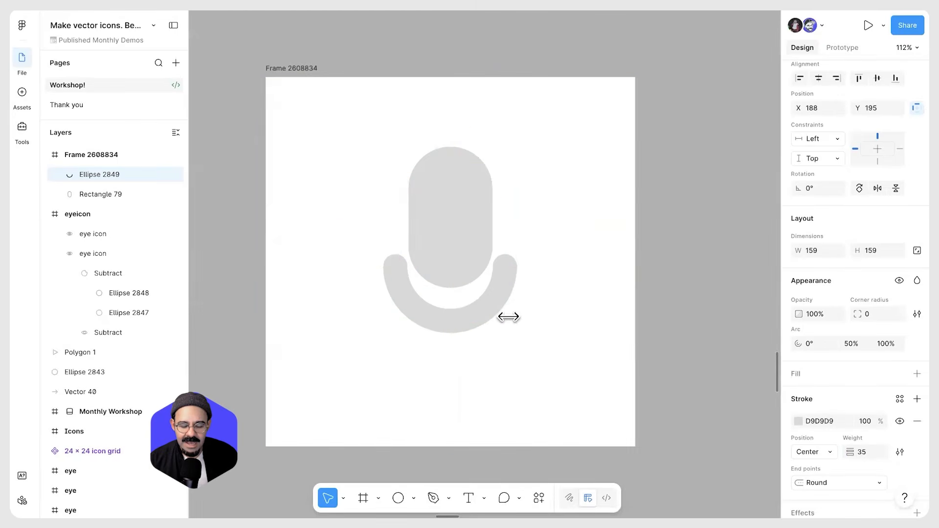
{"action": "mouse_move", "coordinate": [506, 311]}
{"action": "left_mouse_down"}
{"action": "mouse_move", "coordinate": [515, 314]}
{"action": "mouse_move", "coordinate": [497, 304]}
{"action": "mouse_move", "coordinate": [495, 285]}
{"action": "mouse_move", "coordinate": [493, 306]}
{"action": "left_mouse_up"}
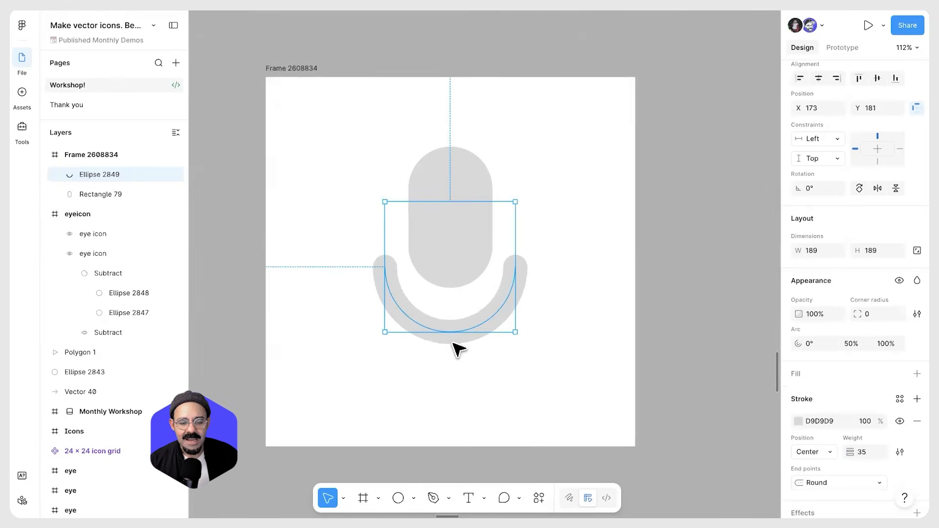
{"action": "left_click", "coordinate": [457, 388]}
Adjust the pill's position inside the arc
{"action": "scroll", "coordinate": [457, 388], "scroll_direction": "down", "scroll_amount": 2}
{"action": "scroll", "coordinate": [465, 392], "scroll_direction": "down", "scroll_amount": 2}
{"action": "left_click", "coordinate": [453, 236]}
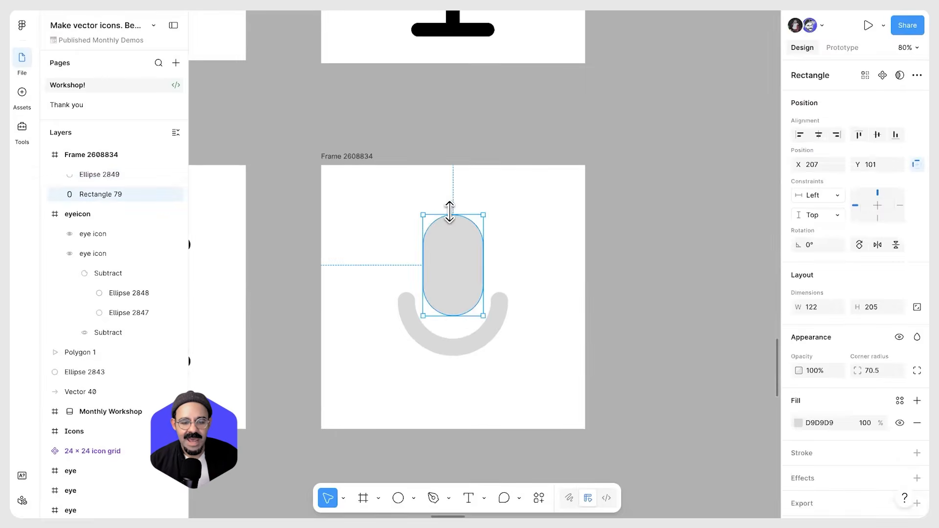
{"action": "left_click", "coordinate": [520, 346]}
{"action": "scroll", "coordinate": [491, 298], "scroll_direction": "down", "scroll_amount": 3}
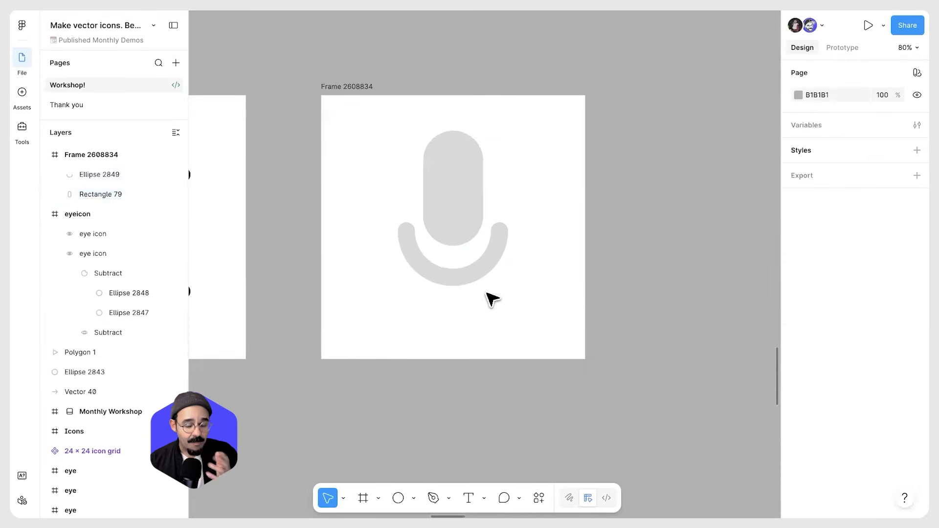
{"action": "left_click_drag", "start_coordinate": [461, 208], "coordinate": [465, 222]}
{"action": "left_click", "coordinate": [468, 412]}
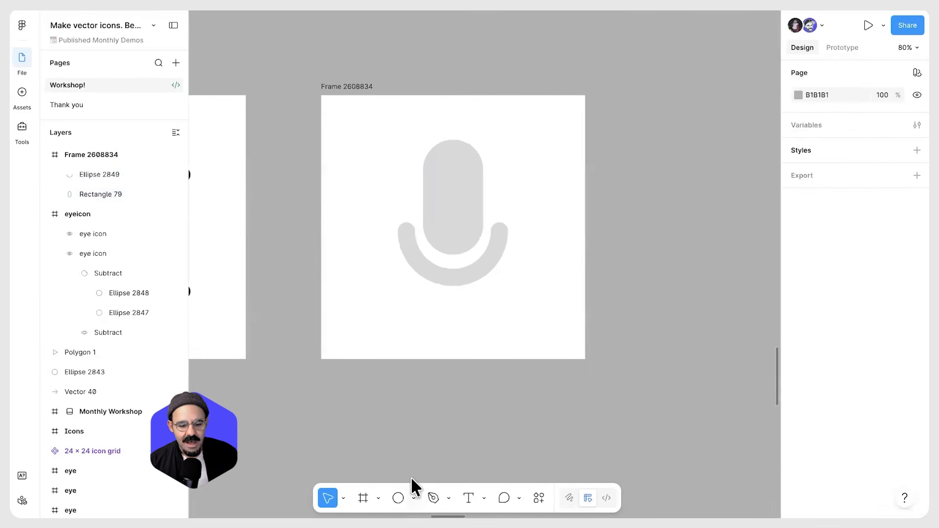
Draw a triangle polygon about 198 × 198 beneath the arc
{"action": "left_click", "coordinate": [414, 498]}
{"action": "left_click", "coordinate": [450, 445]}
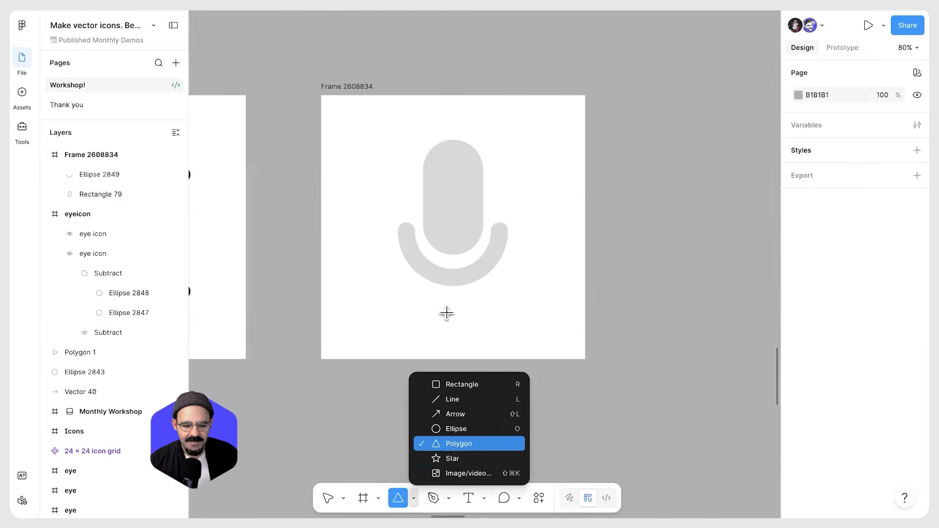
{"action": "mouse_move", "coordinate": [449, 313]}
{"action": "left_mouse_down"}
{"action": "mouse_move", "coordinate": [488, 342]}
{"action": "mouse_move", "coordinate": [462, 331]}
{"action": "left_mouse_up"}
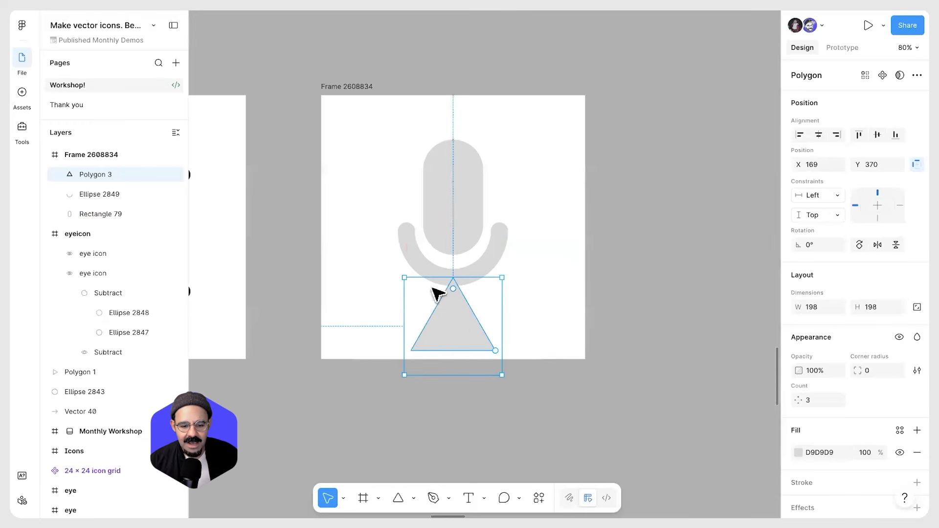
Edit the triangle's path to add a vertex at the middle of its base
{"action": "double_click", "coordinate": [454, 321]}
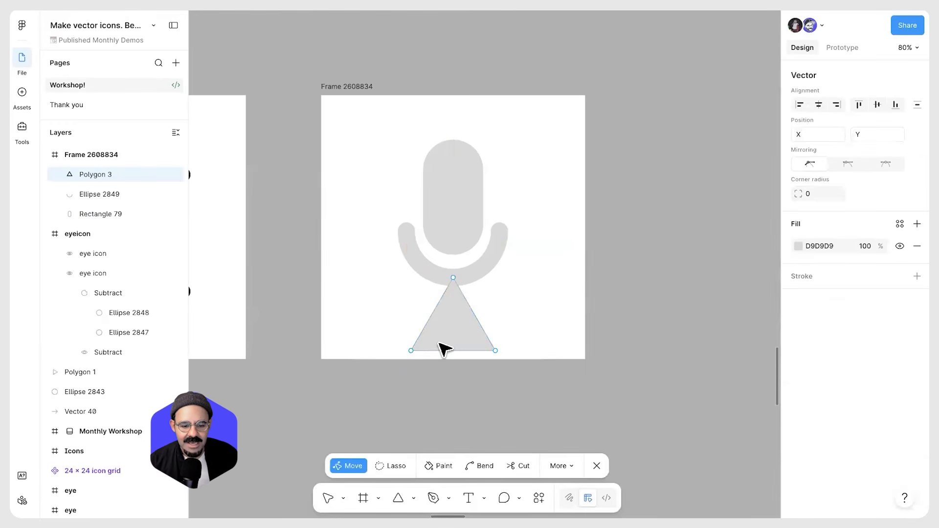
{"action": "left_click", "coordinate": [454, 351]}
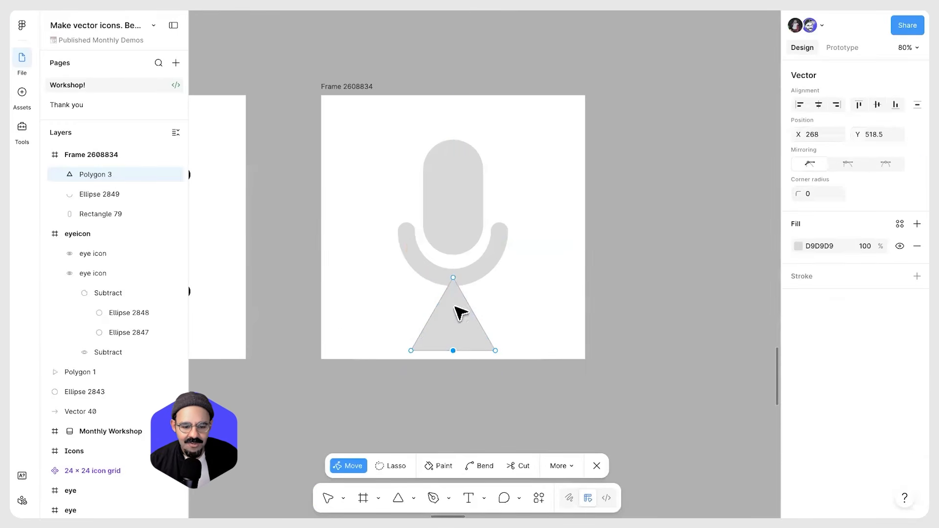
{"action": "left_click", "coordinate": [454, 278]}
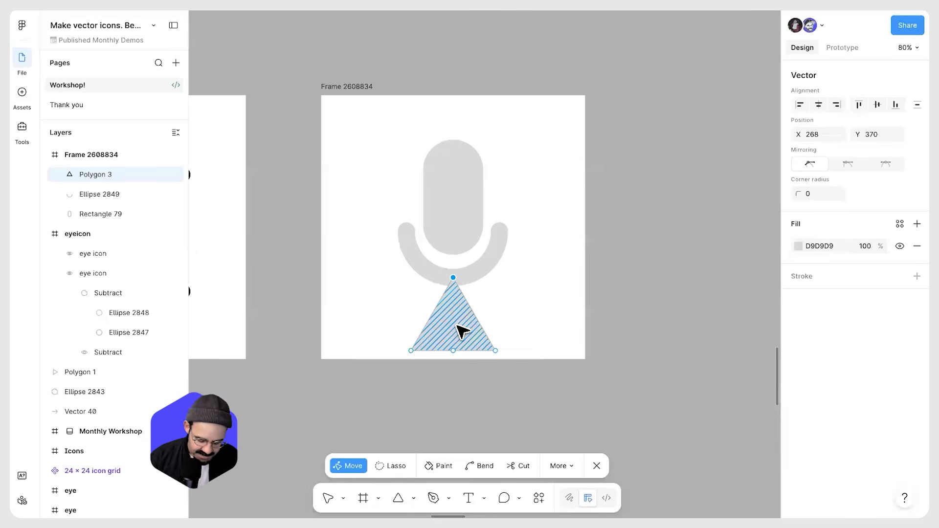
{"action": "double_click", "coordinate": [516, 289]}
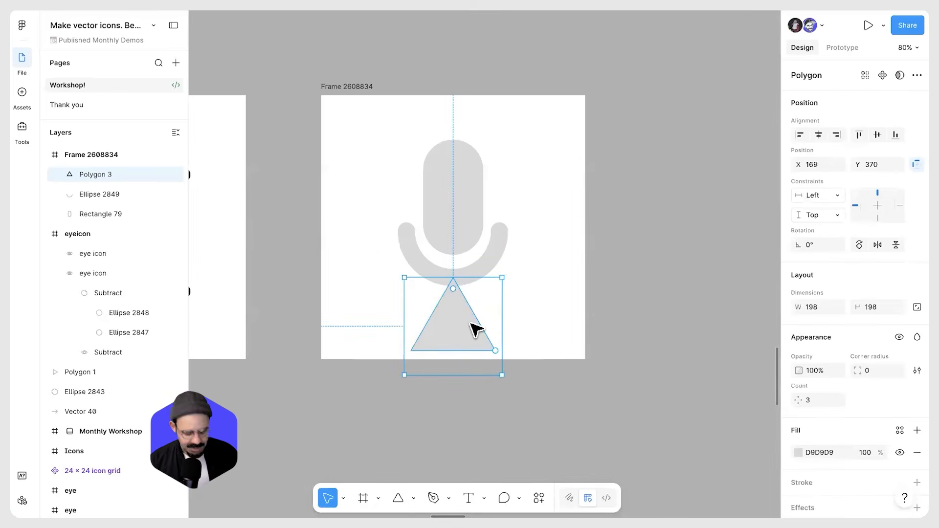
Swap the triangle's fill into a centred stroke with weight 18.5
{"action": "key", "text": "shift+x"}
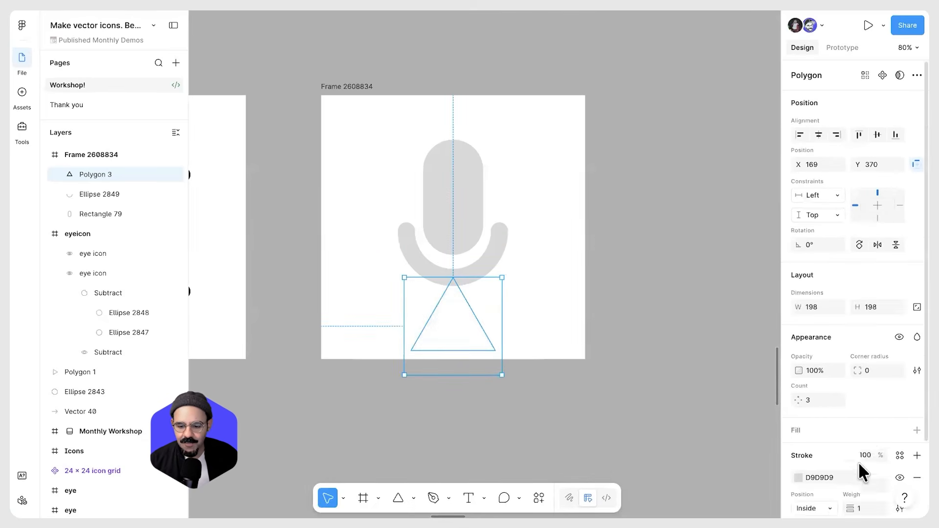
{"action": "scroll", "coordinate": [858, 462], "scroll_direction": "down", "scroll_amount": 3}
{"action": "left_click_drag", "start_coordinate": [855, 421], "coordinate": [890, 429]}
{"action": "left_click", "coordinate": [817, 419]}
{"action": "left_click", "coordinate": [826, 406]}
{"action": "scroll", "coordinate": [446, 323], "scroll_direction": "up", "scroll_amount": 3}
{"action": "scroll", "coordinate": [477, 374], "scroll_direction": "up", "scroll_amount": 1}
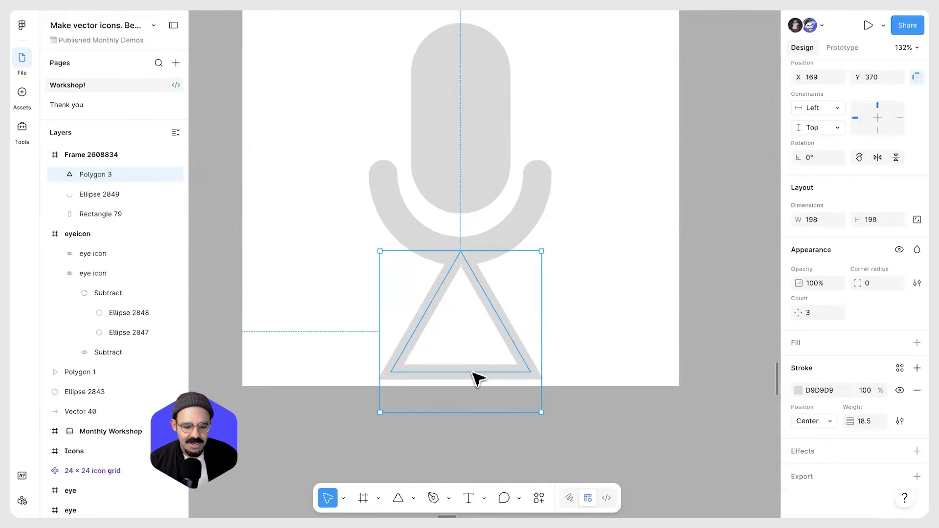
Draw a vertical path segment from the base's midpoint up to the triangle's apex
{"action": "double_click", "coordinate": [477, 375]}
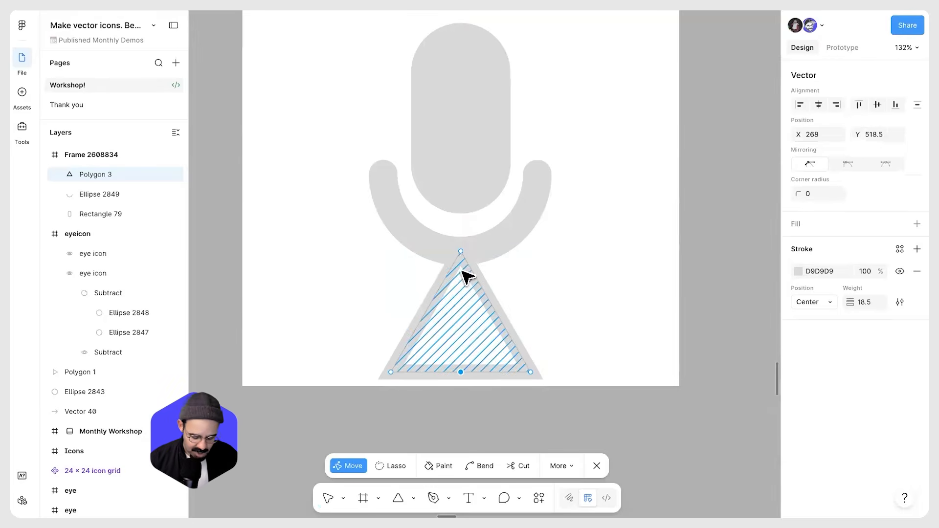
{"action": "key", "text": "p"}
{"action": "left_click", "coordinate": [461, 252]}
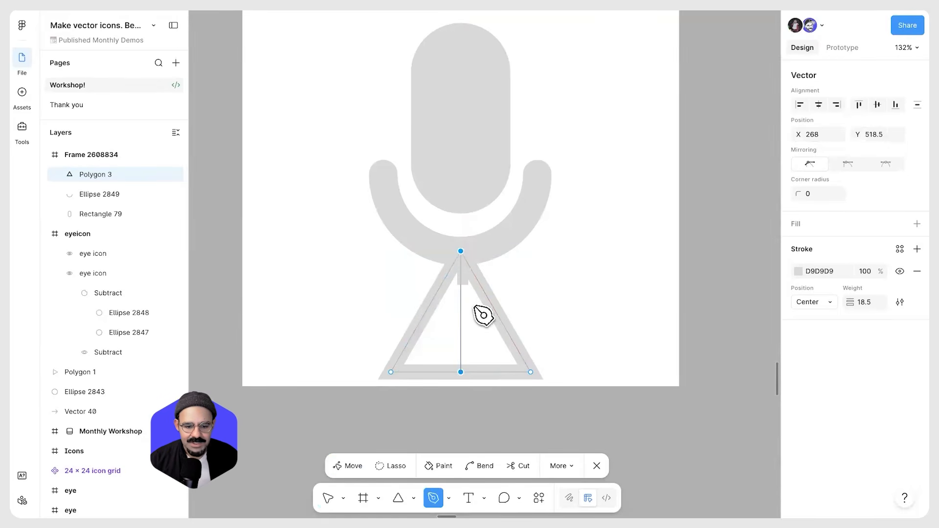
{"action": "key", "text": "Escape"}
Delete both slanted sides of the triangle, leaving an upside-down T stand
{"action": "left_click", "coordinate": [432, 303]}
{"action": "left_click", "coordinate": [497, 312]}
{"action": "key", "text": "Delete"}
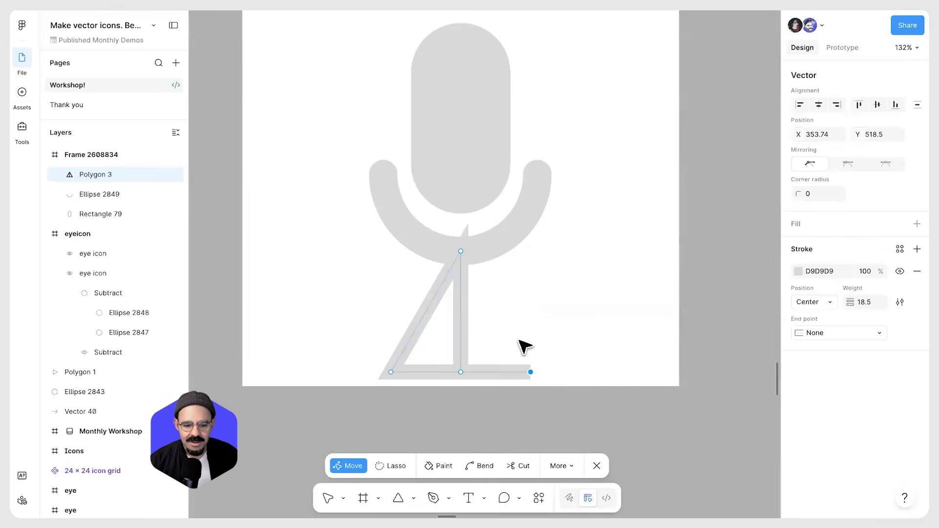
{"action": "left_click", "coordinate": [436, 294]}
{"action": "key", "text": "Delete"}
Select the stand's base points, nudge them up 30 px and leave path editing
{"action": "left_click_drag", "start_coordinate": [352, 366], "coordinate": [559, 407]}
{"action": "key", "text": "shift+Up"}
{"action": "key", "text": "shift+Up"}
{"action": "key", "text": "shift+Up"}
{"action": "key", "text": "shift+Up"}
{"action": "key", "text": "shift+Up"}
{"action": "key", "text": "shift+Up"}
{"action": "key", "text": "Escape"}
{"action": "key", "text": "Escape"}
{"action": "key", "text": "Escape"}
{"action": "scroll", "coordinate": [540, 350], "scroll_direction": "down", "scroll_amount": 1}
Set the arc's stroke weight to 32
{"action": "left_click", "coordinate": [504, 256]}
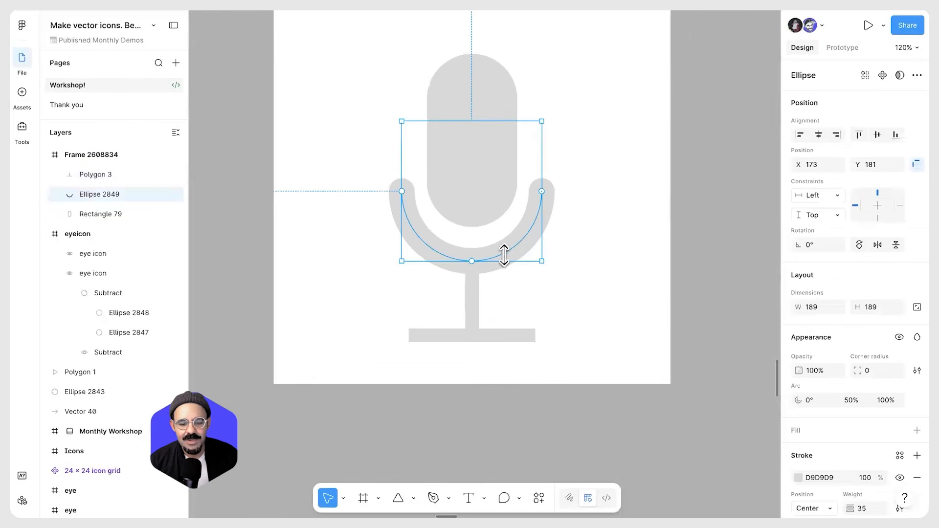
{"action": "scroll", "coordinate": [869, 472], "scroll_direction": "down", "scroll_amount": 3}
{"action": "left_click", "coordinate": [873, 406]}
{"action": "type", "text": "32"}
{"action": "key", "text": "Return"}
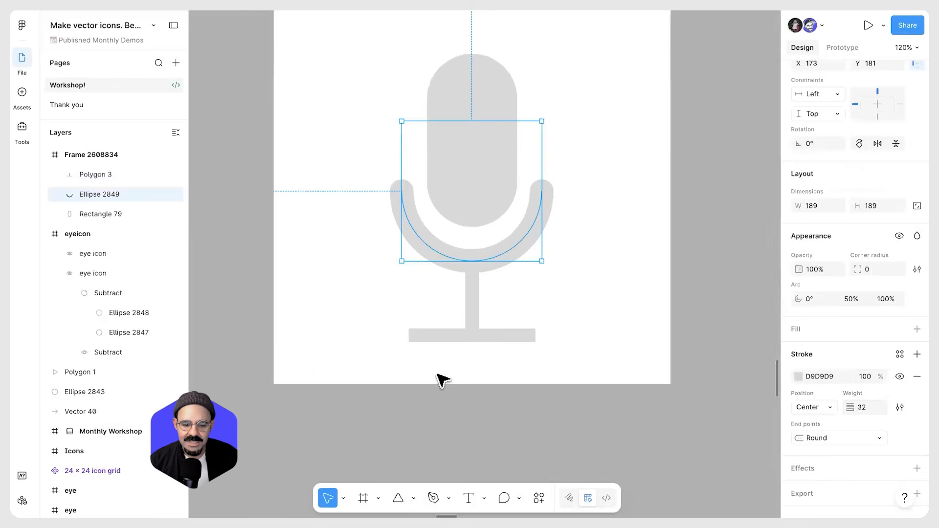
Set the stand's stroke weight to 32
{"action": "left_click", "coordinate": [446, 336]}
{"action": "left_click", "coordinate": [870, 475]}
{"action": "type", "text": "3"}
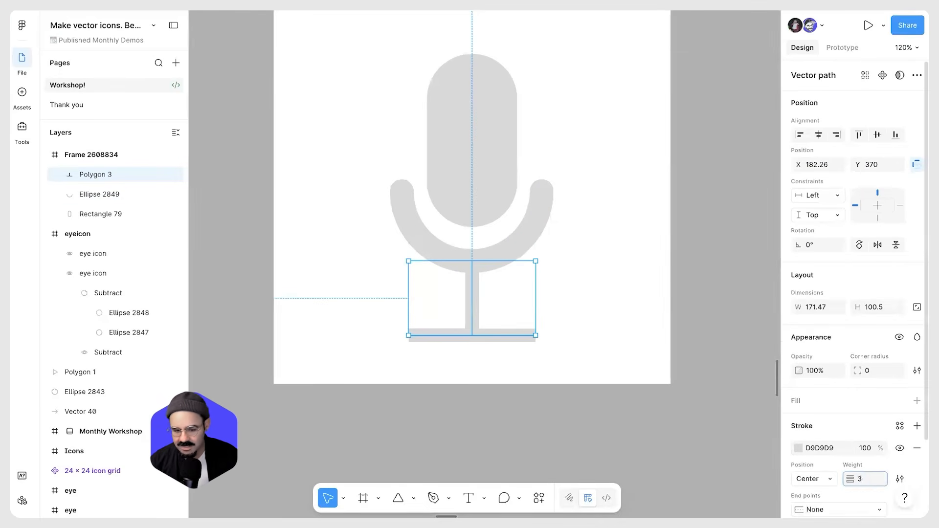
{"action": "type", "text": "2"}
{"action": "key", "text": "Return"}
Give the stand's stroke round end points
{"action": "scroll", "coordinate": [840, 412], "scroll_direction": "down", "scroll_amount": 3}
{"action": "left_click", "coordinate": [839, 421]}
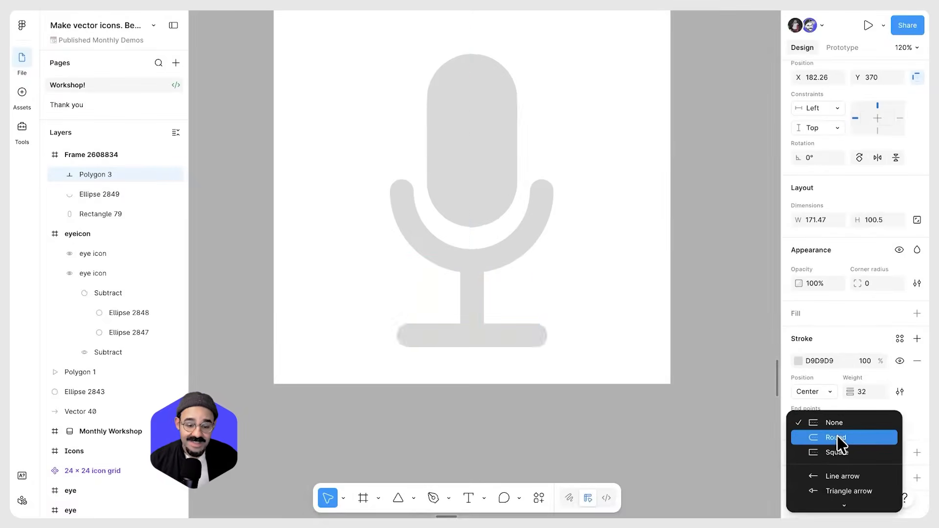
{"action": "left_click", "coordinate": [836, 438]}
{"action": "left_click", "coordinate": [619, 315]}
Select the pill, arc and stand together and union them into one shape
{"action": "scroll", "coordinate": [618, 281], "scroll_direction": "down", "scroll_amount": 2}
{"action": "scroll", "coordinate": [570, 230], "scroll_direction": "up", "scroll_amount": 1}
{"action": "left_click_drag", "start_coordinate": [580, 195], "coordinate": [408, 391]}
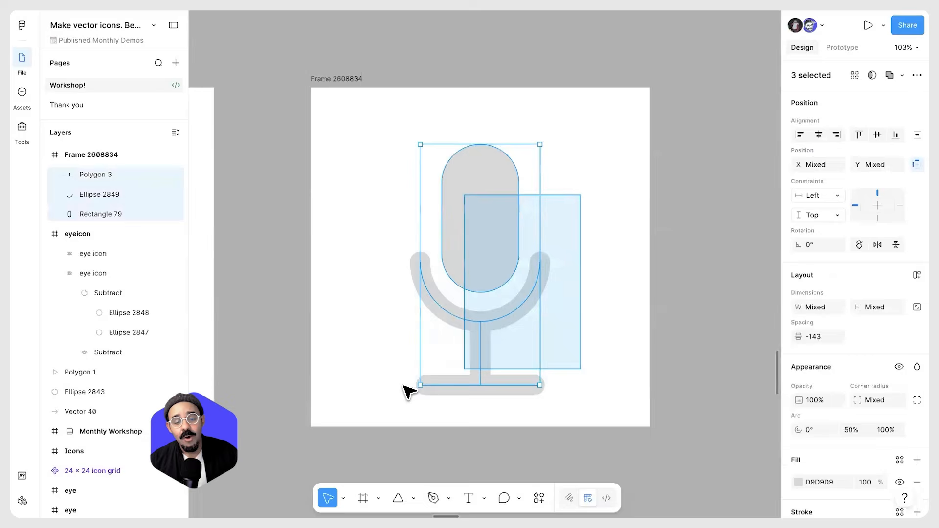
{"action": "left_click", "coordinate": [626, 268]}
{"action": "left_click", "coordinate": [462, 220]}
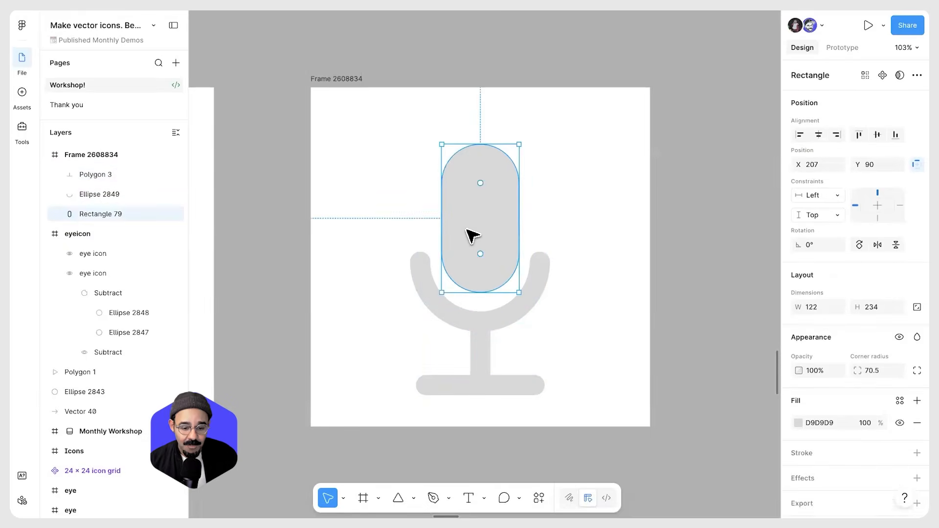
{"action": "left_click", "coordinate": [489, 331]}
{"action": "left_click", "coordinate": [545, 274]}
{"action": "left_click_drag", "start_coordinate": [570, 226], "coordinate": [423, 399]}
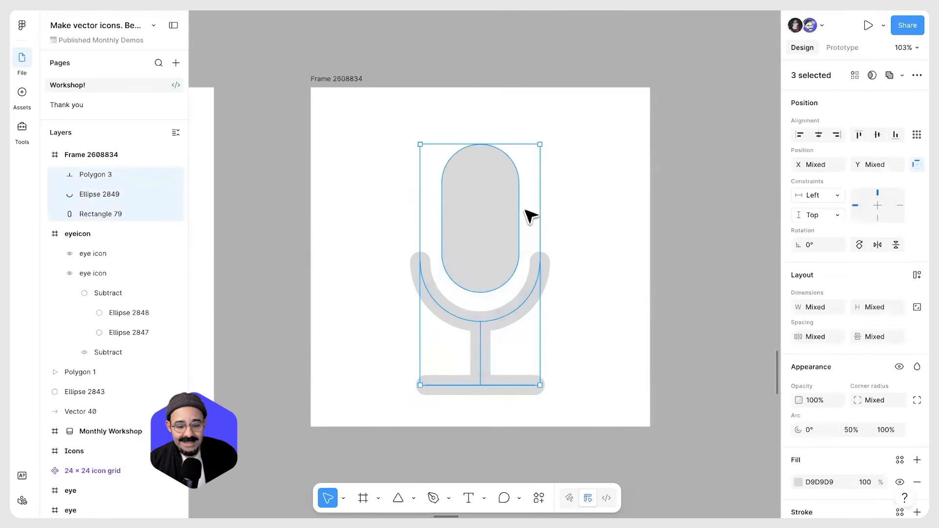
{"action": "left_click", "coordinate": [890, 73]}
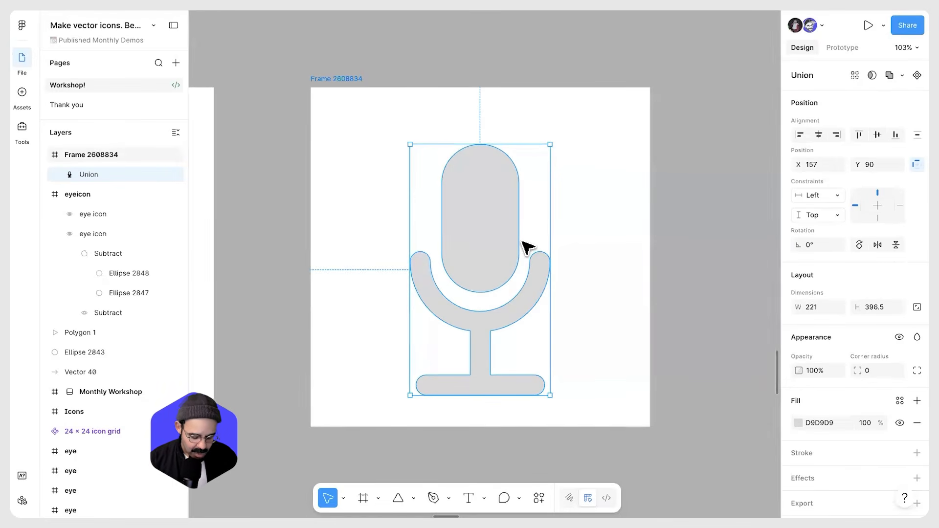
Switch to outline view and inspect the combined microphone shape
{"action": "key", "text": "shift+o"}
{"action": "left_click", "coordinate": [533, 281]}
{"action": "scroll", "coordinate": [533, 284], "scroll_direction": "up", "scroll_amount": 5}
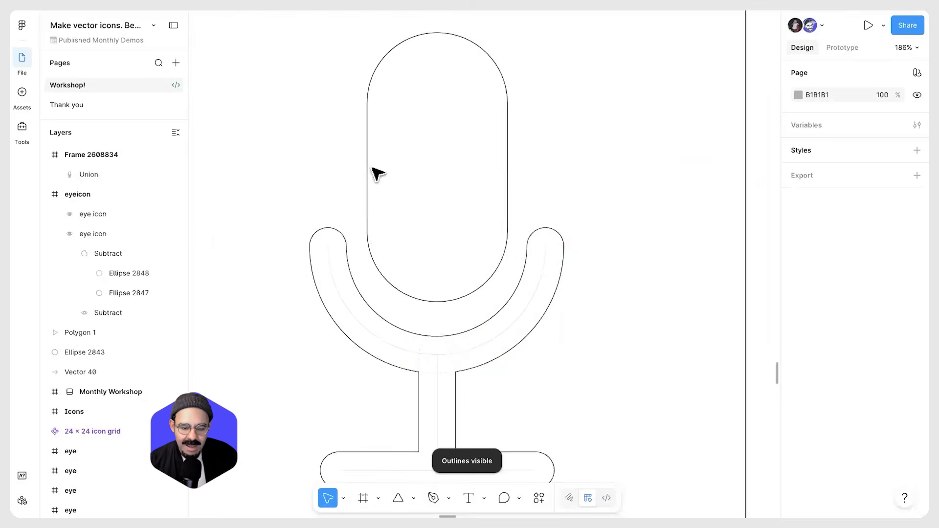
{"action": "scroll", "coordinate": [470, 369], "scroll_direction": "down", "scroll_amount": 5}
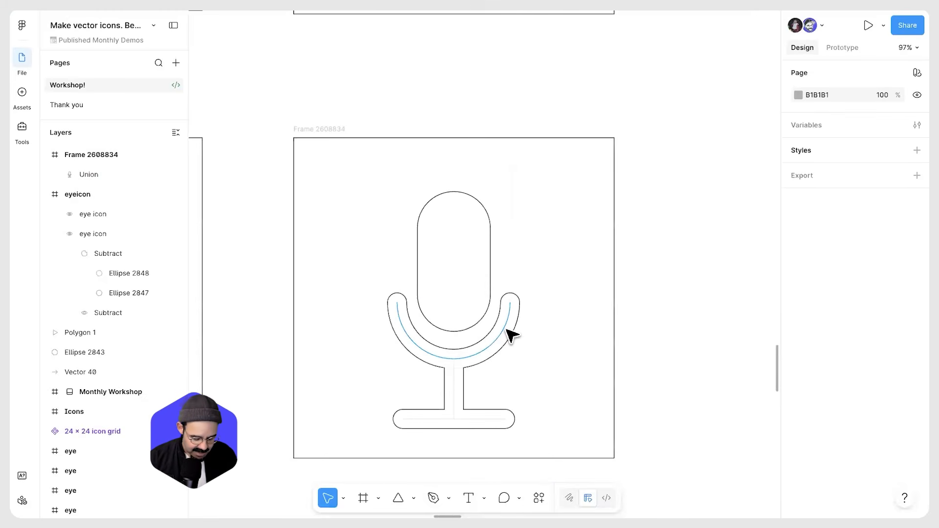
Leave outline view and fill the combined microphone shape with black 000000
{"action": "key", "text": "shift+o"}
{"action": "scroll", "coordinate": [519, 314], "scroll_direction": "down", "scroll_amount": 3}
{"action": "left_click", "coordinate": [520, 314]}
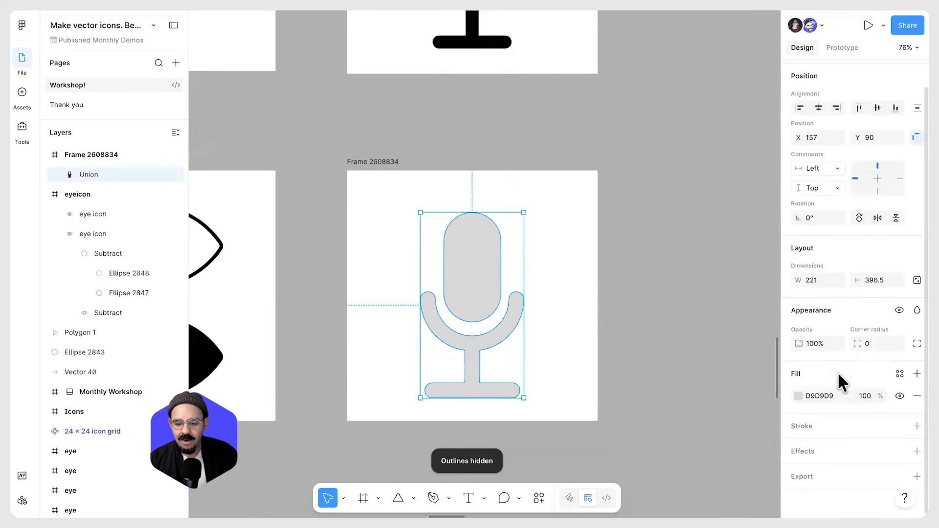
{"action": "left_click", "coordinate": [799, 396]}
{"action": "left_click_drag", "start_coordinate": [723, 361], "coordinate": [597, 388]}
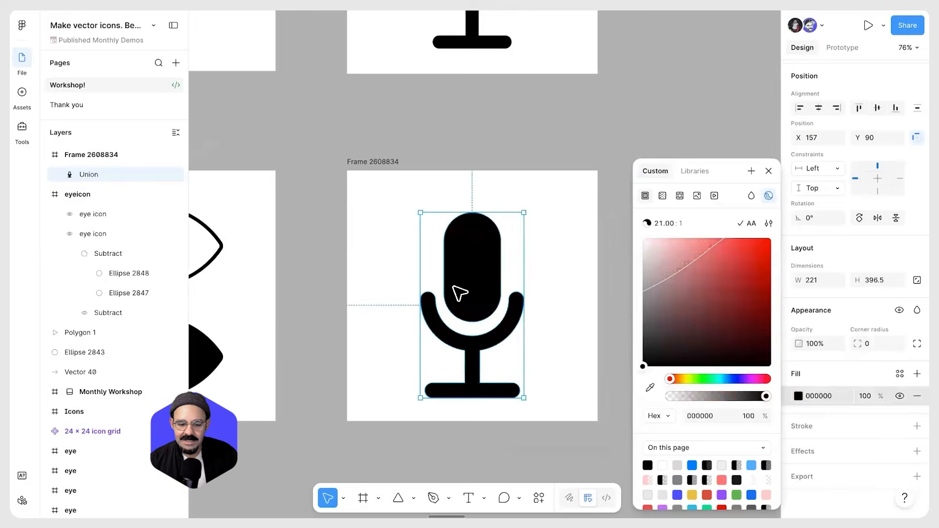
Swap the microphone's fill into a stroke and set its stroke weight to about 11
{"action": "left_click", "coordinate": [471, 302]}
{"action": "left_click_drag", "start_coordinate": [470, 300], "coordinate": [470, 296]}
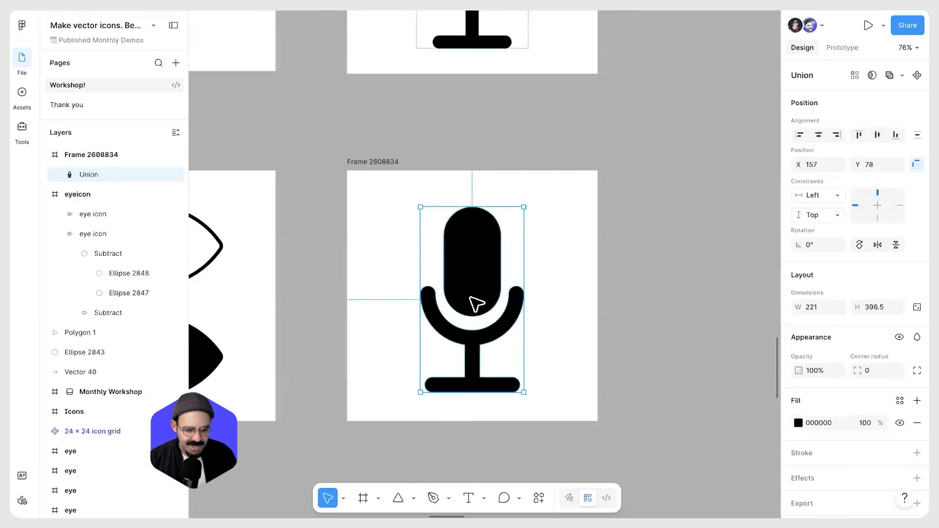
{"action": "key", "text": "shift+x"}
{"action": "left_click", "coordinate": [535, 304]}
{"action": "scroll", "coordinate": [499, 316], "scroll_direction": "up", "scroll_amount": 4, "text": "ctrl"}
{"action": "left_click", "coordinate": [481, 315]}
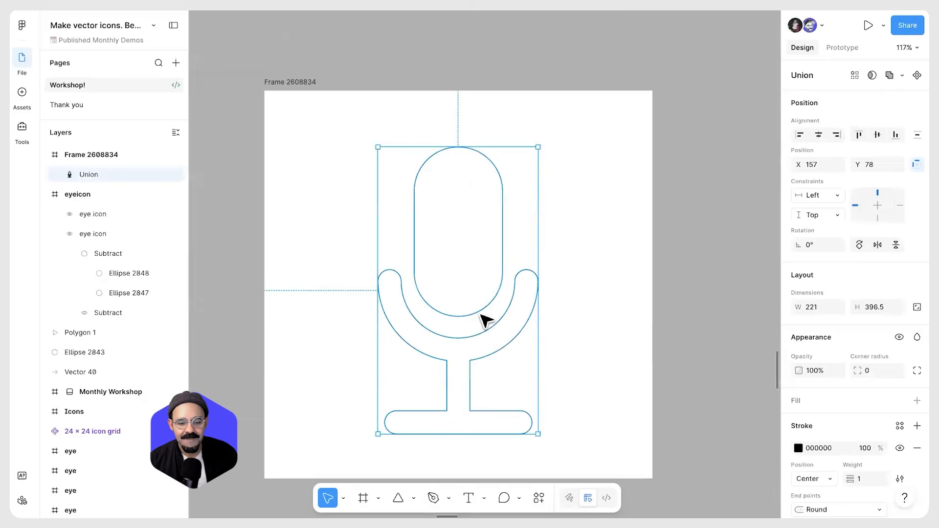
{"action": "scroll", "coordinate": [485, 321], "scroll_direction": "down", "scroll_amount": 2, "text": "ctrl"}
{"action": "left_click_drag", "start_coordinate": [850, 478], "coordinate": [866, 483]}
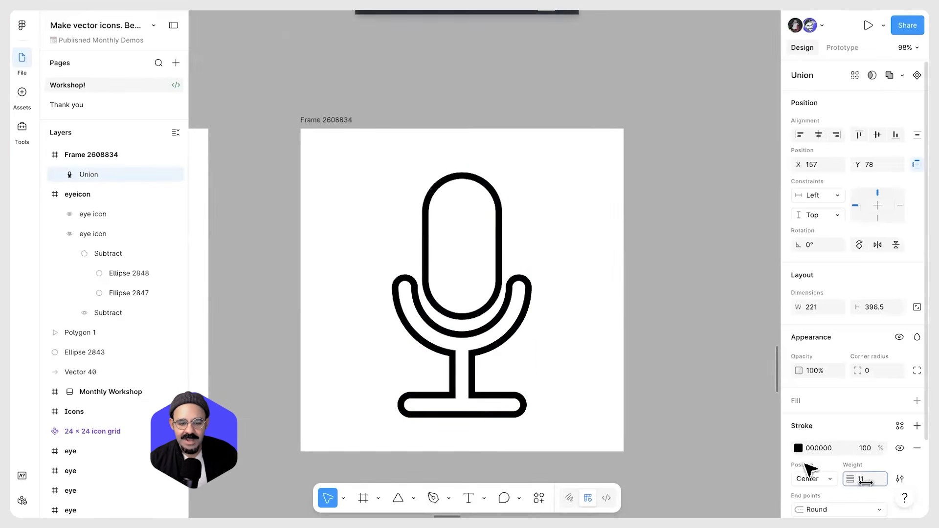
Duplicate the microphone beside the original and swap the copy's stroke back into a black fill
{"action": "scroll", "coordinate": [598, 314], "scroll_direction": "down", "scroll_amount": 2, "text": "ctrl"}
{"action": "mouse_move", "coordinate": [510, 309]}
{"action": "left_mouse_down"}
{"action": "mouse_move", "coordinate": [449, 313]}
{"action": "mouse_move", "coordinate": [577, 314]}
{"action": "left_mouse_up"}
{"action": "key", "text": "shift+x"}
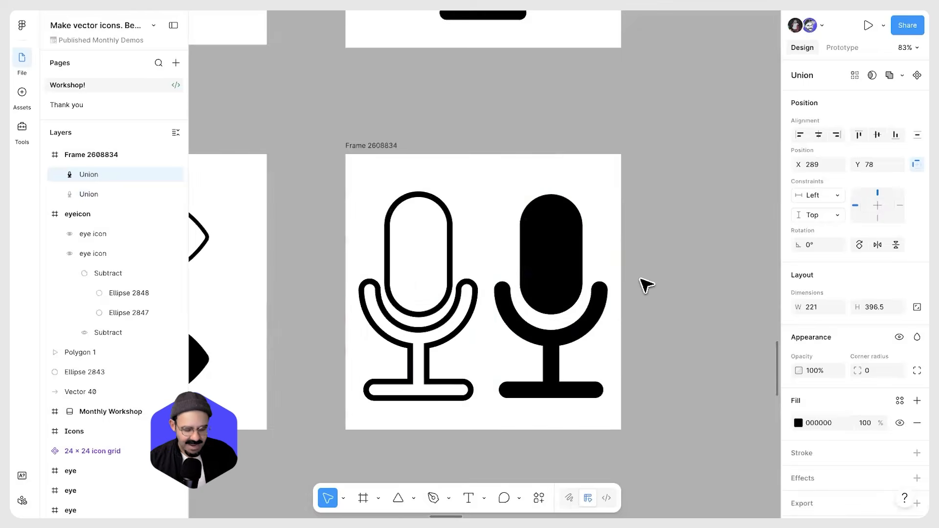
Select the external-link icon frame and turn on Show outlines
{"action": "left_click", "coordinate": [651, 280]}
{"action": "scroll", "coordinate": [656, 296], "scroll_direction": "down", "scroll_amount": 8, "text": "ctrl"}
{"action": "scroll", "coordinate": [629, 313], "scroll_direction": "down", "scroll_amount": 2, "text": "ctrl"}
{"action": "left_click_drag", "start_coordinate": [753, 171], "coordinate": [375, 352]}
{"action": "left_click_drag", "start_coordinate": [478, 300], "coordinate": [480, 339]}
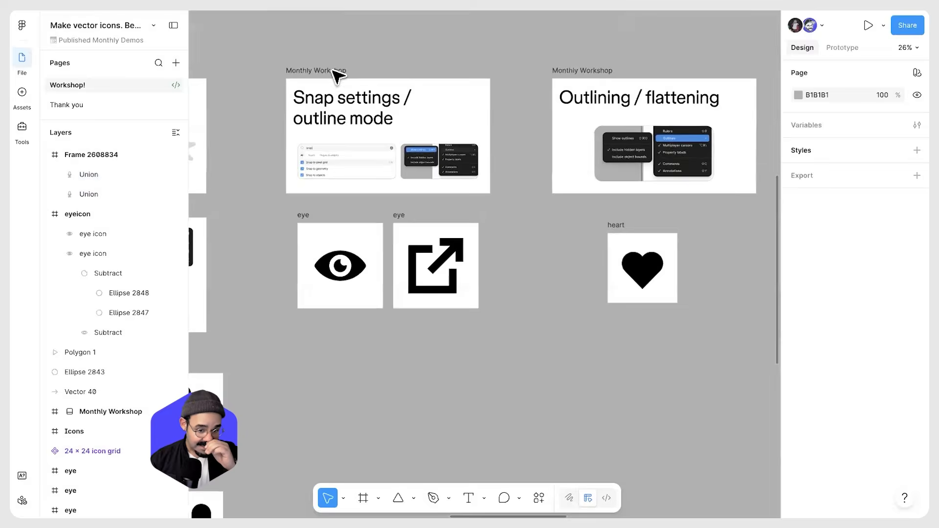
{"action": "scroll", "coordinate": [350, 102], "scroll_direction": "up", "scroll_amount": 5, "text": "ctrl"}
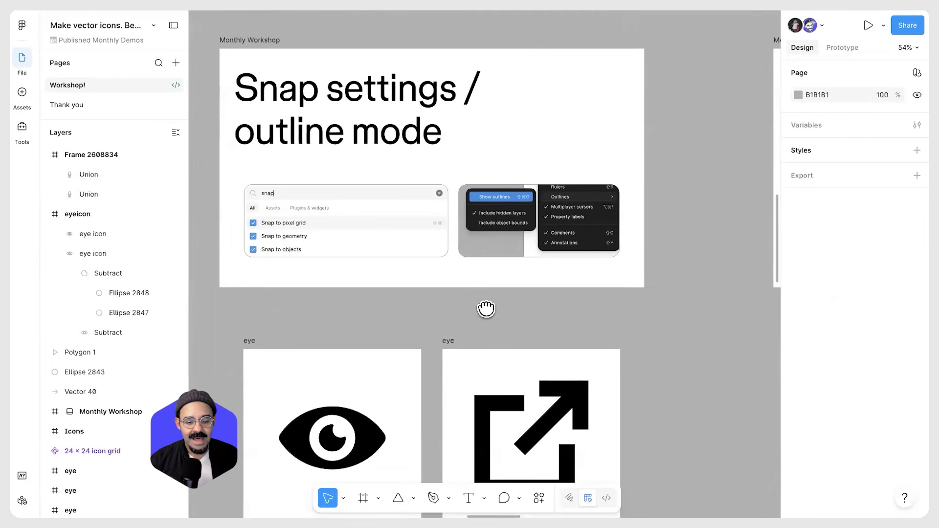
{"action": "scroll", "coordinate": [486, 309], "scroll_direction": "down", "scroll_amount": 5}
{"action": "left_click", "coordinate": [476, 226]}
{"action": "scroll", "coordinate": [636, 338], "scroll_direction": "up", "scroll_amount": 2, "text": "ctrl"}
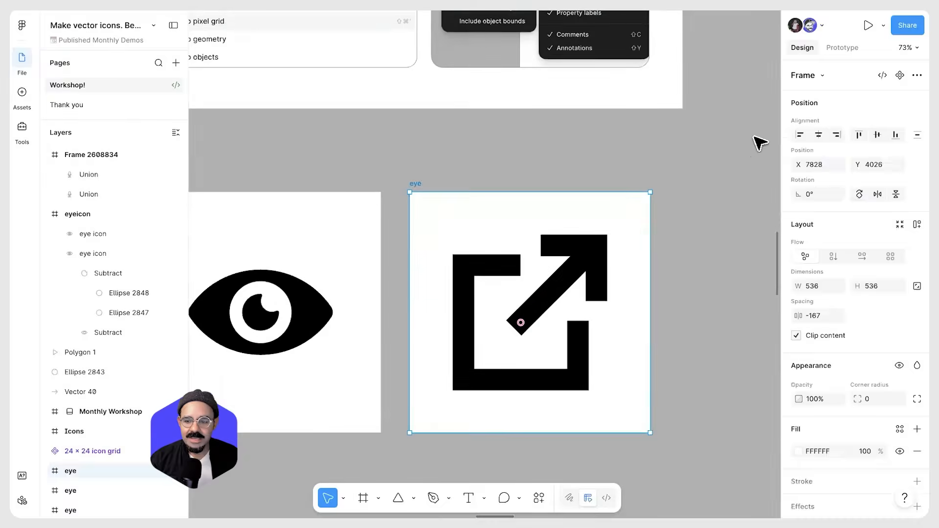
{"action": "left_click", "coordinate": [903, 48]}
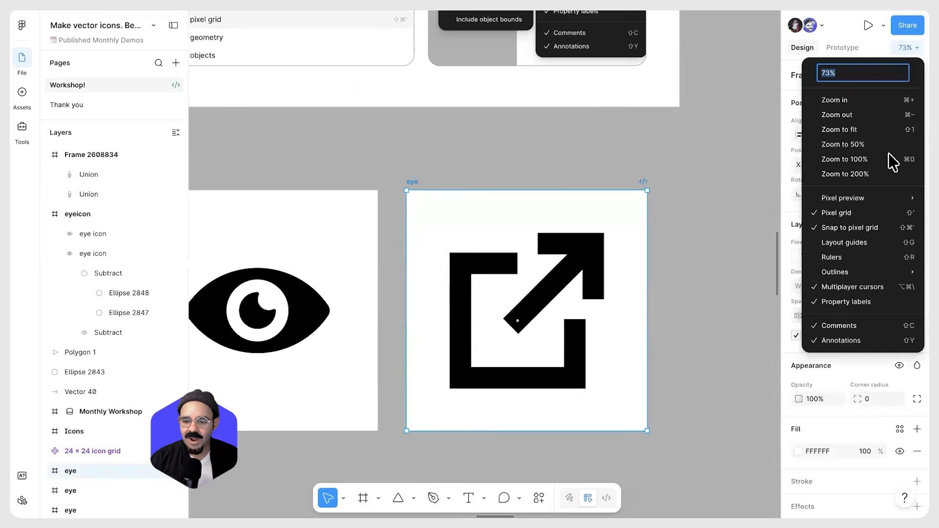
{"action": "mouse_move", "coordinate": [879, 270]}
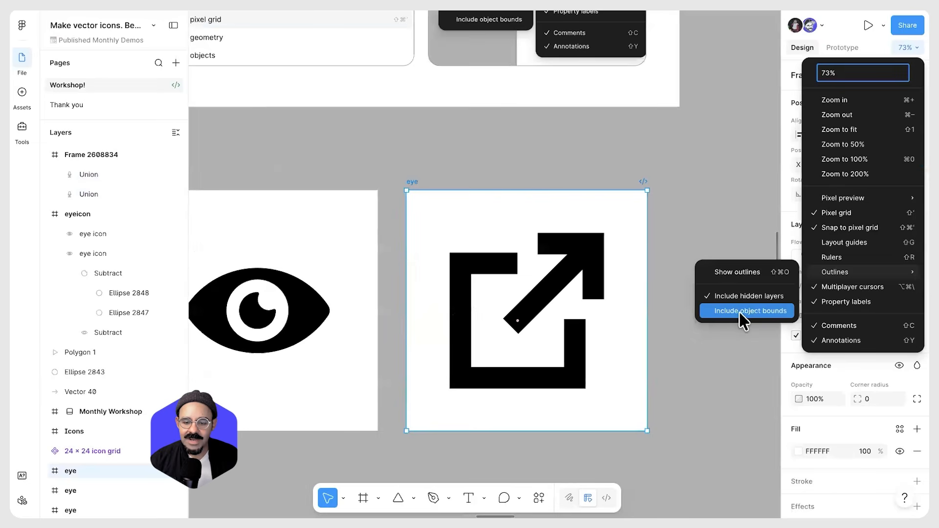
{"action": "left_click", "coordinate": [737, 274]}
{"action": "scroll", "coordinate": [543, 291], "scroll_direction": "up", "scroll_amount": 5}
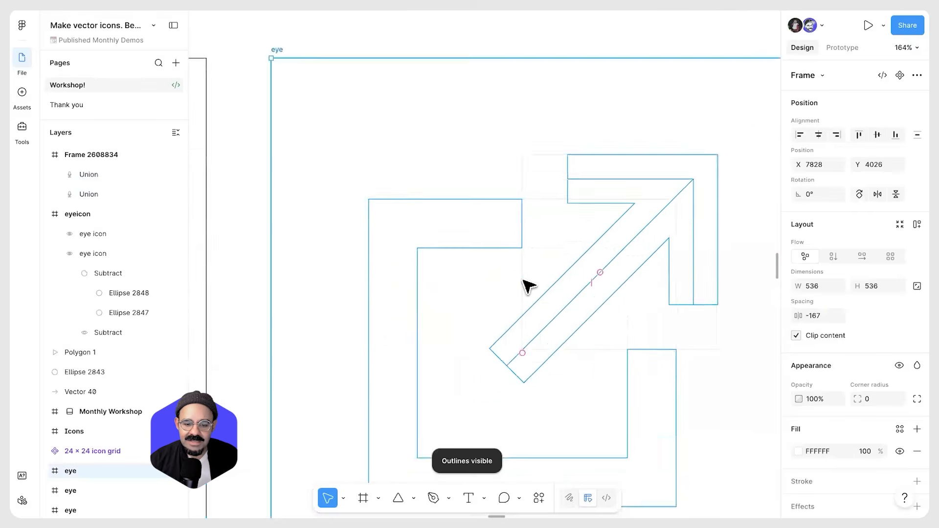
Inspect the rectangles forming the external-link icon's cut-out while toggling outline view
{"action": "left_click", "coordinate": [560, 196], "text": "ctrl"}
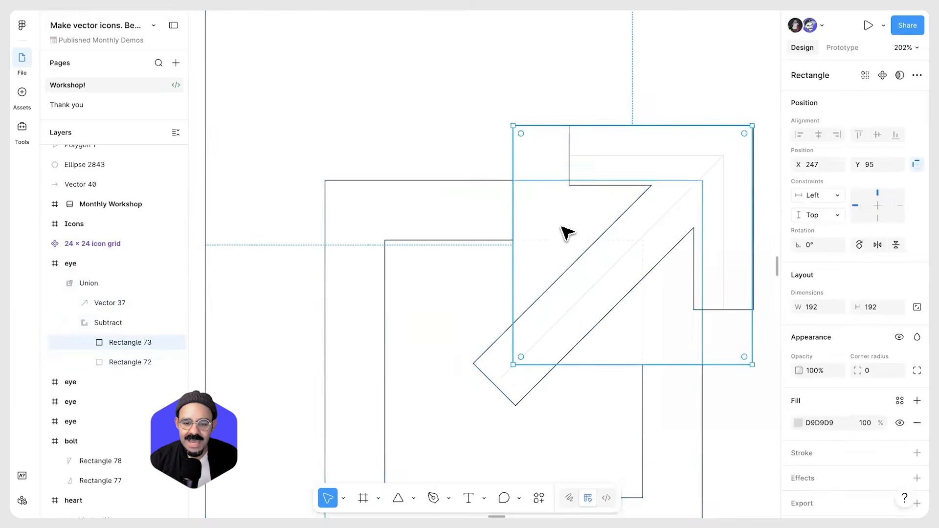
{"action": "scroll", "coordinate": [567, 229], "scroll_direction": "down", "scroll_amount": 3}
{"action": "mouse_move", "coordinate": [542, 267]}
{"action": "left_mouse_down"}
{"action": "mouse_move", "coordinate": [560, 216]}
{"action": "mouse_move", "coordinate": [482, 274]}
{"action": "mouse_move", "coordinate": [542, 266]}
{"action": "mouse_move", "coordinate": [514, 258]}
{"action": "mouse_move", "coordinate": [532, 259]}
{"action": "mouse_move", "coordinate": [515, 294]}
{"action": "mouse_move", "coordinate": [509, 244]}
{"action": "mouse_move", "coordinate": [560, 275]}
{"action": "mouse_move", "coordinate": [530, 268]}
{"action": "left_mouse_up"}
{"action": "key", "text": "ctrl+y"}
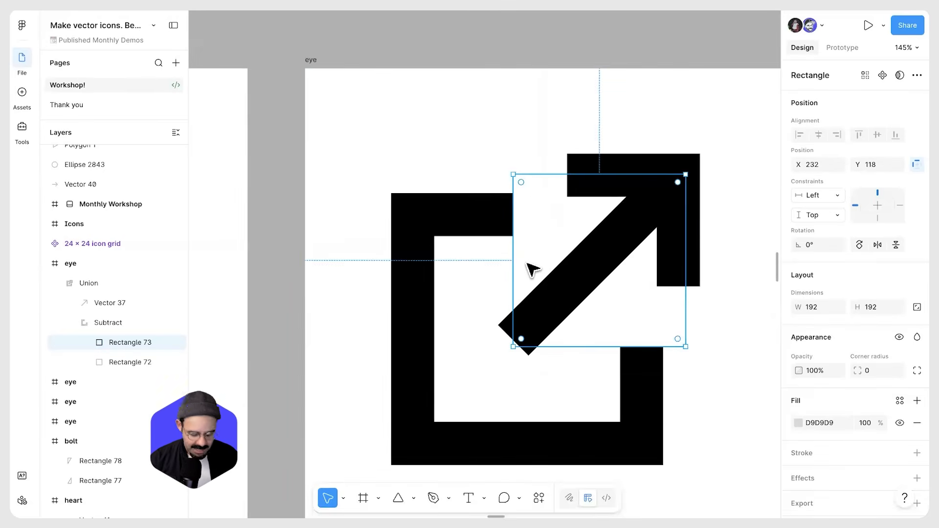
{"action": "key", "text": "ctrl+y"}
Inspect the arrow path and the eye icon's construction ellipses in outline view
{"action": "scroll", "coordinate": [539, 273], "scroll_direction": "down", "scroll_amount": 5}
{"action": "left_click", "coordinate": [611, 294]}
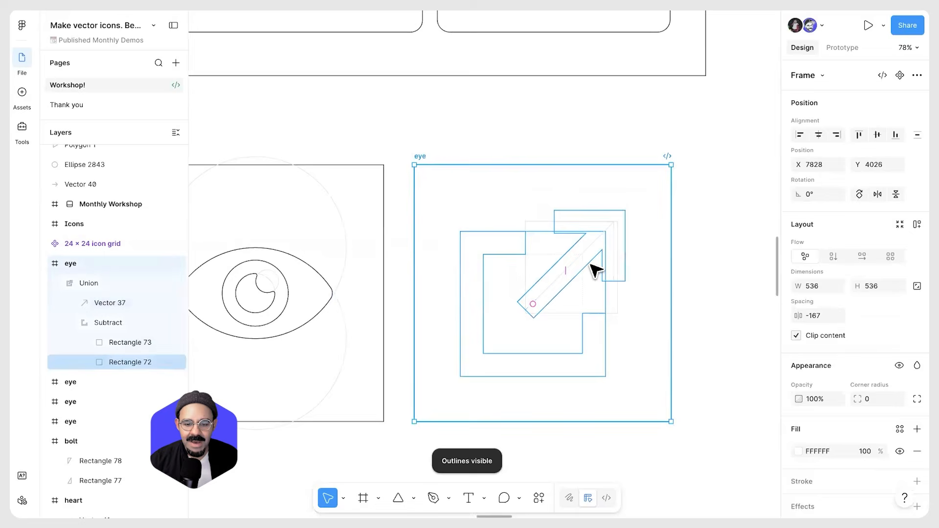
{"action": "left_click", "coordinate": [599, 266], "text": "ctrl"}
{"action": "scroll", "coordinate": [594, 260], "scroll_direction": "up", "scroll_amount": 3}
{"action": "left_click", "coordinate": [596, 261]}
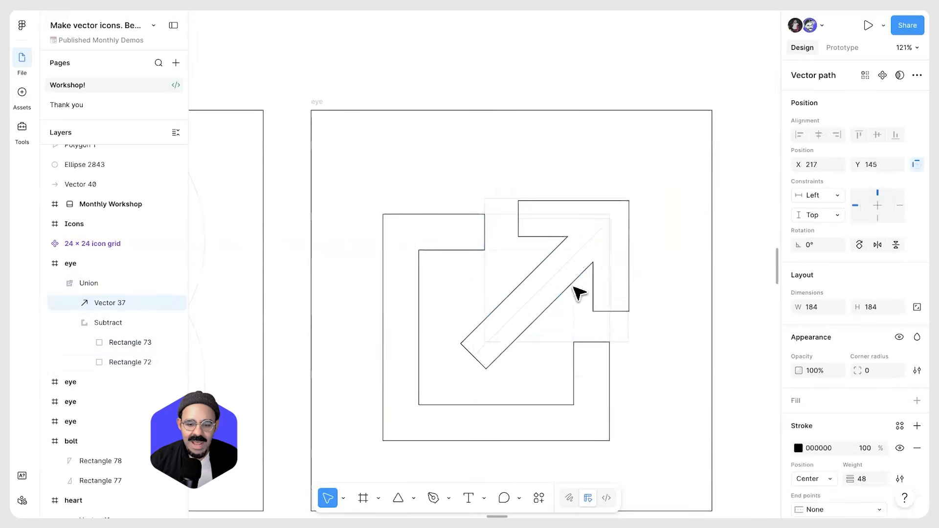
{"action": "scroll", "coordinate": [608, 249], "scroll_direction": "down", "scroll_amount": 5}
{"action": "scroll", "coordinate": [538, 317], "scroll_direction": "up", "scroll_amount": 4}
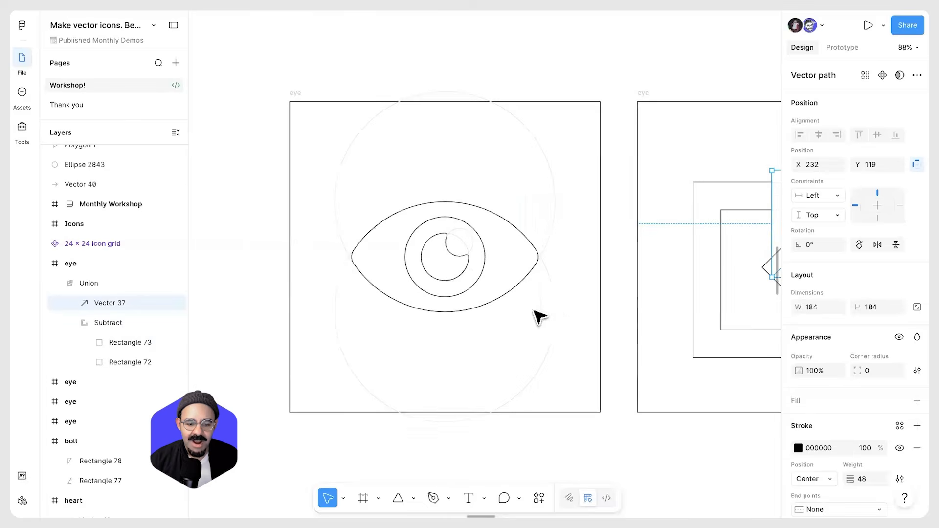
{"action": "left_click", "coordinate": [553, 304], "text": "ctrl"}
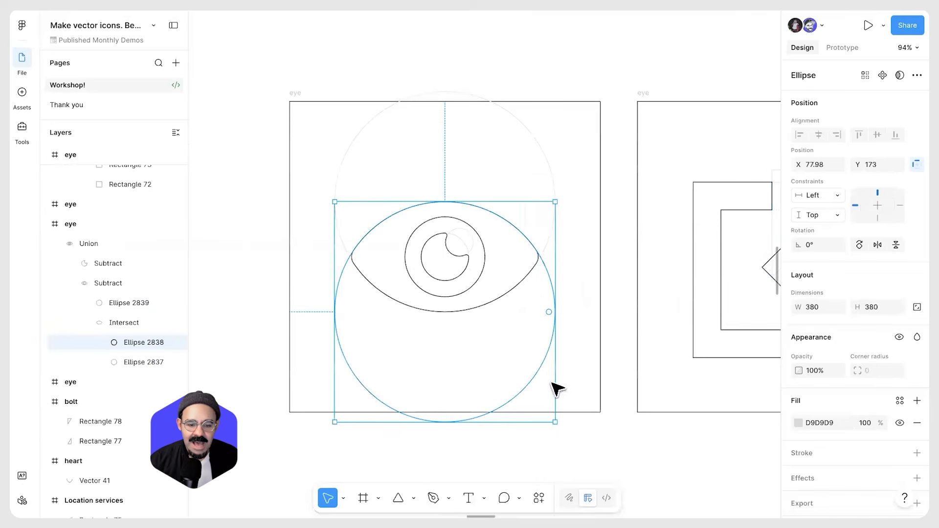
{"action": "left_click", "coordinate": [550, 174], "text": "ctrl"}
{"action": "scroll", "coordinate": [600, 281], "scroll_direction": "down", "scroll_amount": 4}
{"action": "left_click", "coordinate": [627, 370]}
{"action": "left_click_drag", "start_coordinate": [658, 372], "coordinate": [533, 373]}
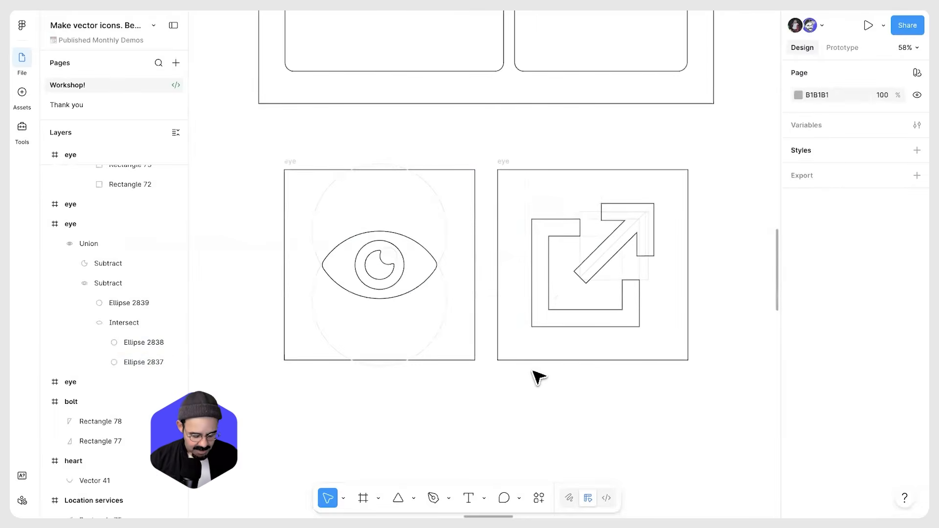
Hide outlines and search the quick actions for snap settings
{"action": "key", "text": "shift+super+o"}
{"action": "scroll", "coordinate": [535, 375], "scroll_direction": "down", "scroll_amount": 3}
{"action": "left_click_drag", "start_coordinate": [484, 166], "coordinate": [465, 237]}
{"action": "scroll", "coordinate": [465, 237], "scroll_direction": "down", "scroll_amount": 5}
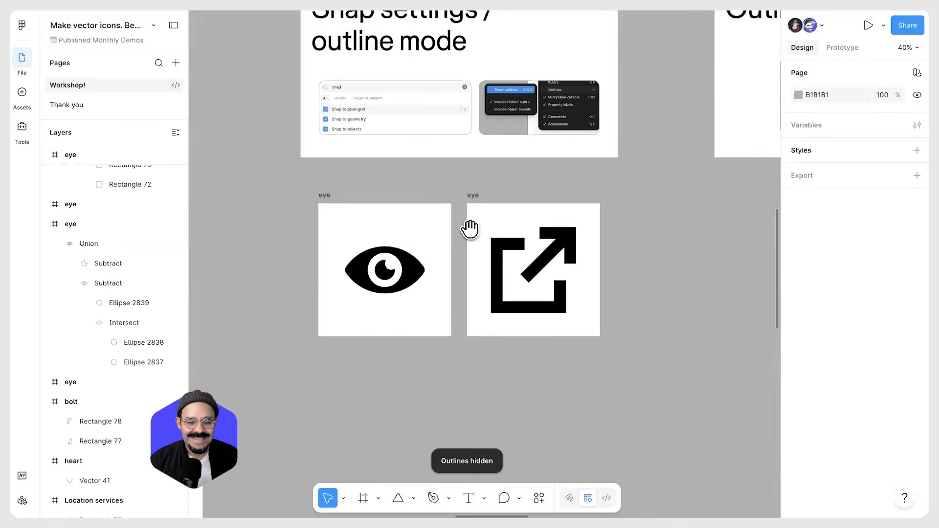
{"action": "key", "text": "super+k"}
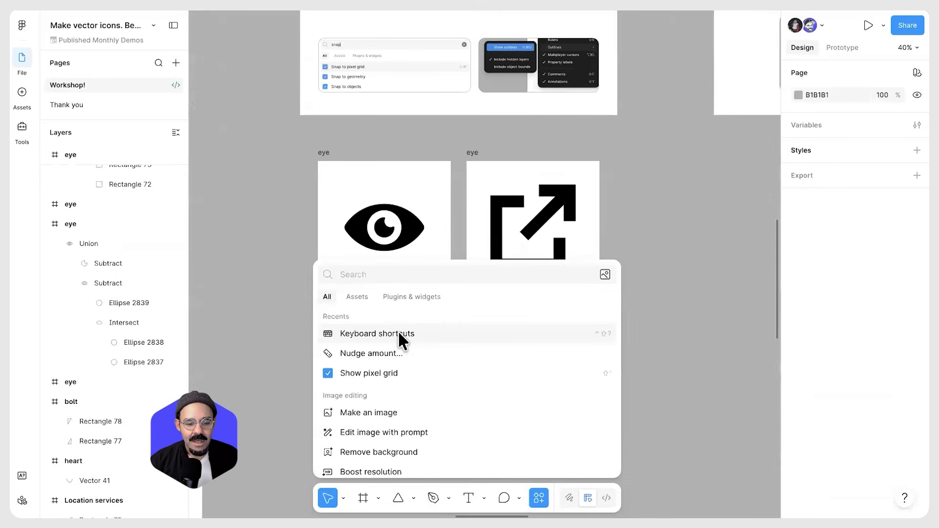
{"action": "type", "text": "snap"}
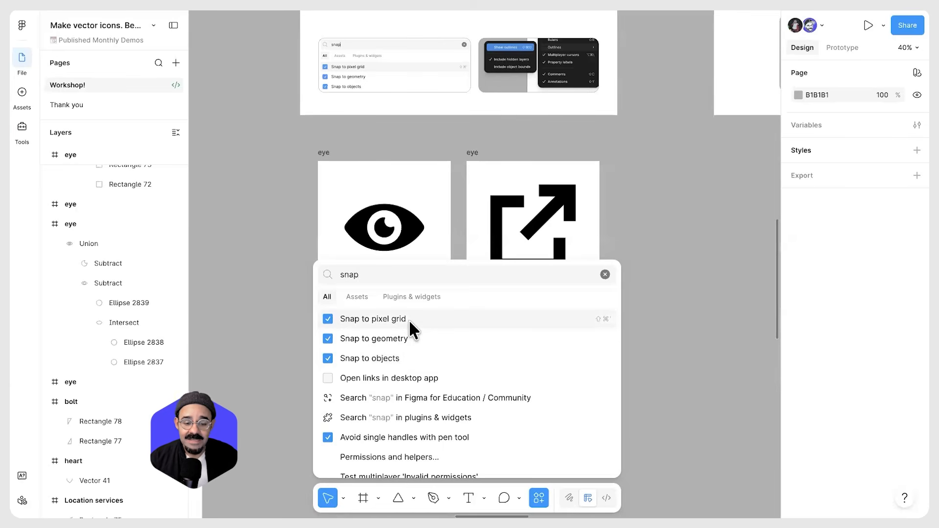
{"action": "left_click", "coordinate": [633, 326]}
{"action": "left_click_drag", "start_coordinate": [592, 264], "coordinate": [592, 164]}
{"action": "scroll", "coordinate": [440, 274], "scroll_direction": "up", "scroll_amount": 10}
Draw a new empty frame about 91 × 91
{"action": "key", "text": "f"}
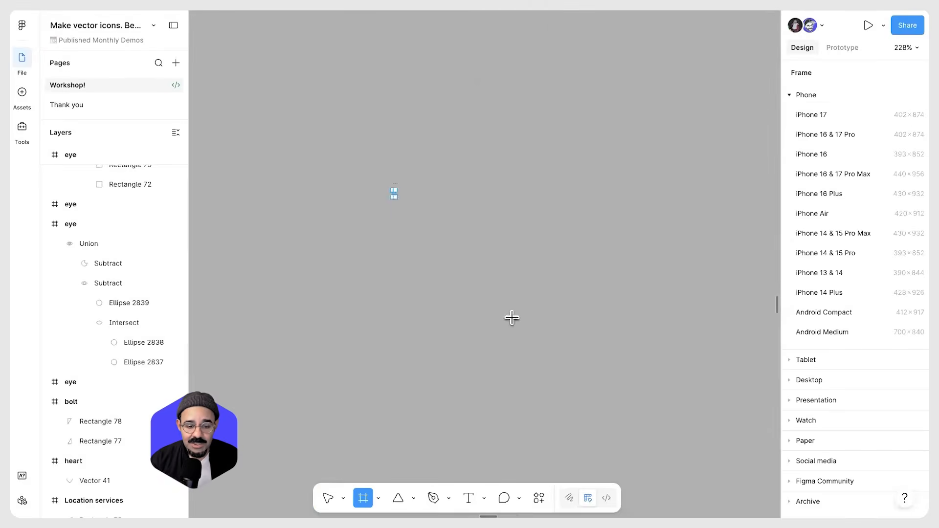
{"action": "left_click_drag", "start_coordinate": [512, 318], "coordinate": [390, 189]}
{"action": "scroll", "coordinate": [434, 225], "scroll_direction": "up", "scroll_amount": 10}
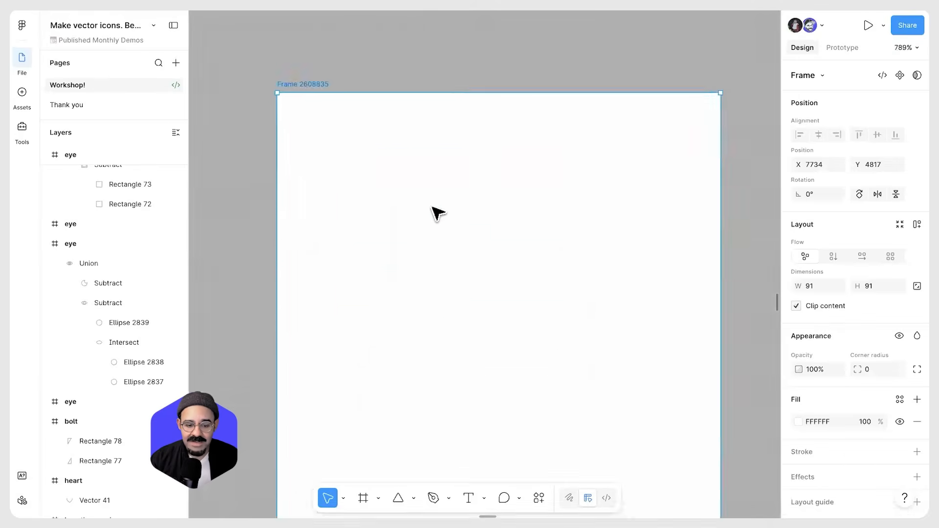
{"action": "scroll", "coordinate": [434, 209], "scroll_direction": "up", "scroll_amount": 5}
{"action": "key", "text": "r"}
{"action": "left_click", "coordinate": [435, 210]}
{"action": "key", "text": "ctrl+z"}
Draw a short vertical line with the Pen tool inside the new frame
{"action": "scroll", "coordinate": [445, 286], "scroll_direction": "up", "scroll_amount": 1}
{"action": "scroll", "coordinate": [445, 287], "scroll_direction": "left", "scroll_amount": 1}
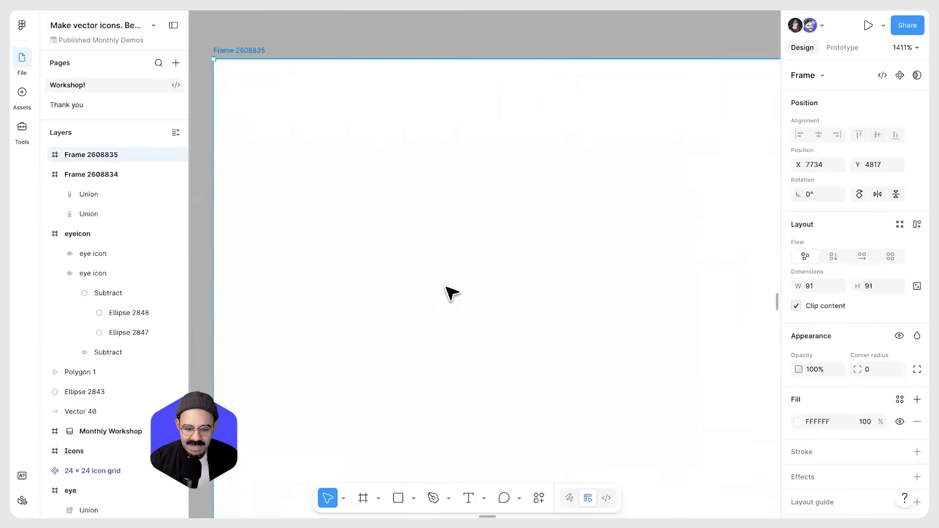
{"action": "key", "text": "p"}
{"action": "left_click", "coordinate": [418, 184]}
{"action": "left_click", "coordinate": [418, 256]}
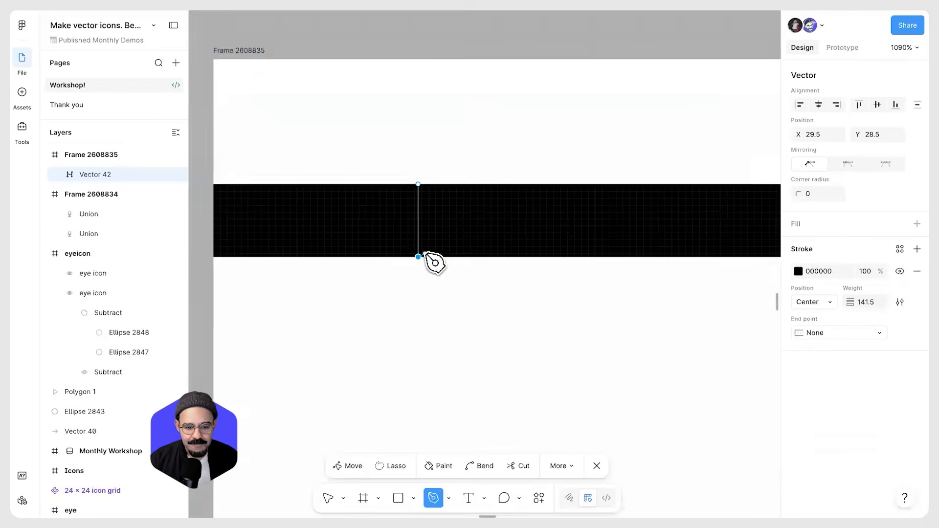
{"action": "scroll", "coordinate": [425, 253], "scroll_direction": "up", "scroll_amount": 4}
{"action": "key", "text": "v"}
{"action": "scroll", "coordinate": [423, 267], "scroll_direction": "down", "scroll_amount": 2}
Set the line's stroke weight to 4.5 and move its bottom endpoint sideways along the pixel grid
{"action": "left_click_drag", "start_coordinate": [417, 263], "coordinate": [417, 329]}
{"action": "mouse_move", "coordinate": [862, 306]}
{"action": "left_mouse_down"}
{"action": "mouse_move", "coordinate": [654, 324]}
{"action": "mouse_move", "coordinate": [689, 325]}
{"action": "mouse_move", "coordinate": [680, 326]}
{"action": "left_mouse_up"}
{"action": "scroll", "coordinate": [423, 339], "scroll_direction": "up", "scroll_amount": 5}
{"action": "mouse_move", "coordinate": [422, 334]}
{"action": "left_mouse_down"}
{"action": "mouse_move", "coordinate": [472, 334]}
{"action": "mouse_move", "coordinate": [456, 340]}
{"action": "mouse_move", "coordinate": [446, 330]}
{"action": "left_mouse_up"}
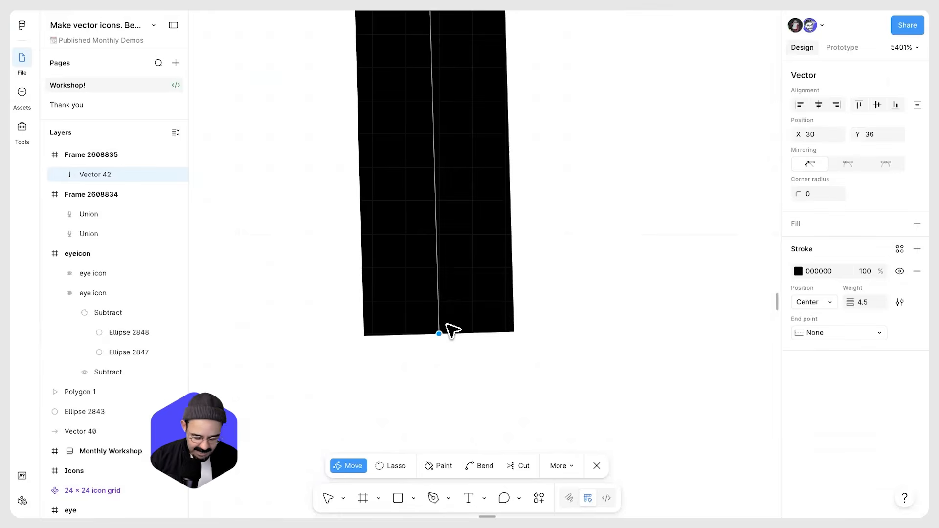
Turn off Snap to pixel grid and move the line's bottom endpoint to an off-grid position
{"action": "key", "text": "ctrl+k"}
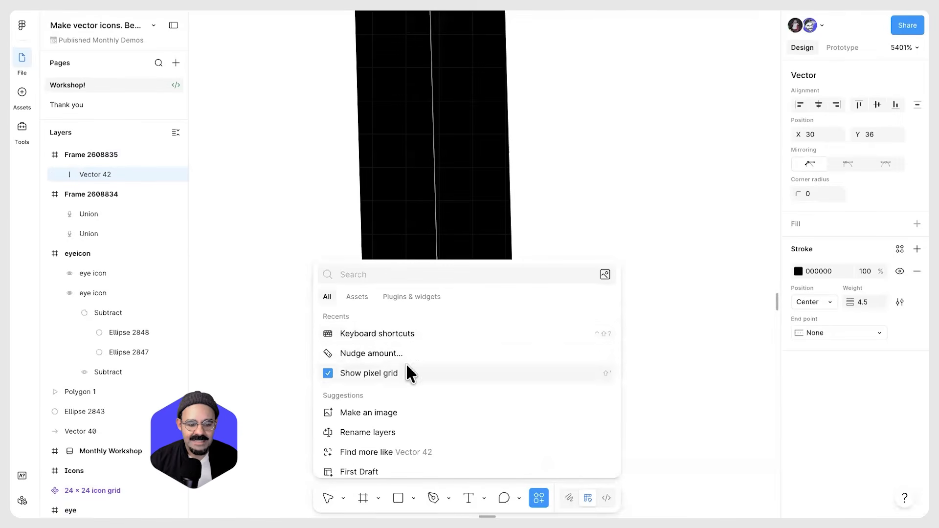
{"action": "type", "text": "snap"}
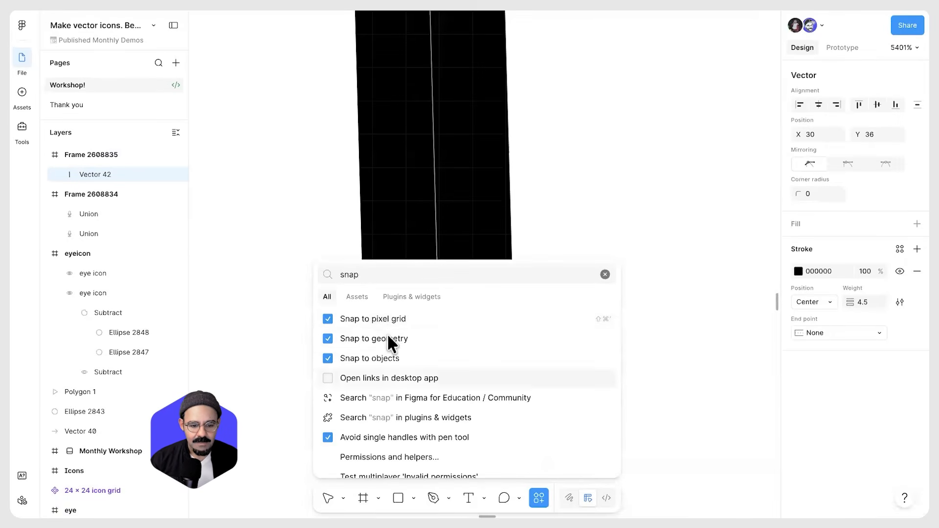
{"action": "left_click", "coordinate": [426, 321]}
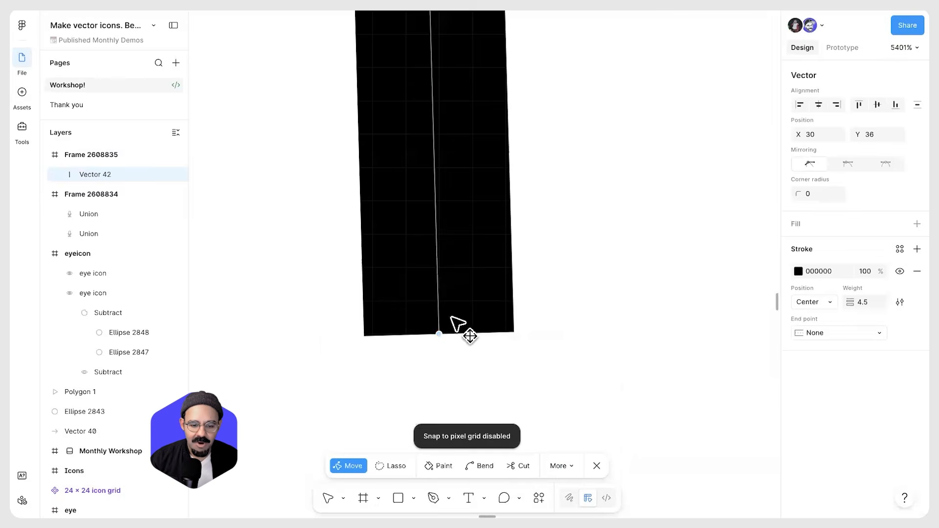
{"action": "left_click_drag", "start_coordinate": [440, 333], "coordinate": [450, 322]}
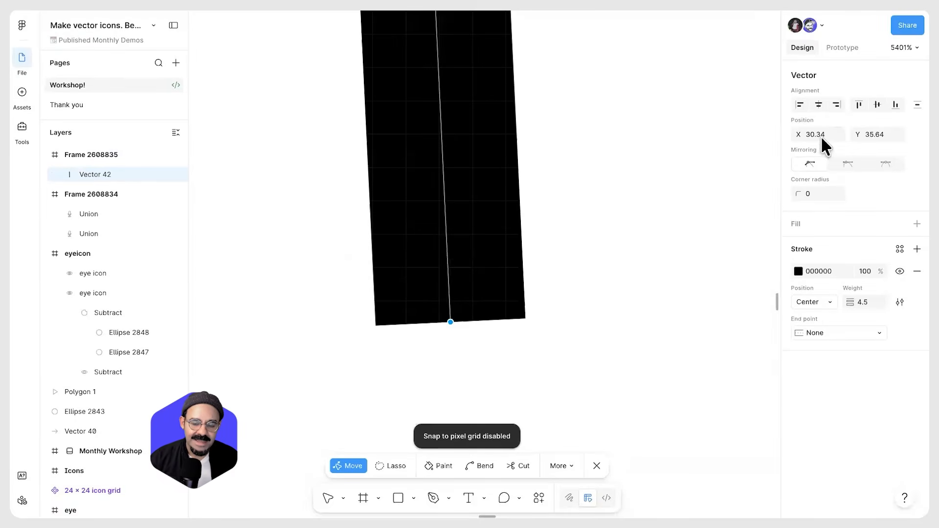
{"action": "mouse_move", "coordinate": [450, 322]}
{"action": "left_mouse_down"}
{"action": "mouse_move", "coordinate": [472, 330]}
{"action": "mouse_move", "coordinate": [456, 321]}
{"action": "left_mouse_up"}
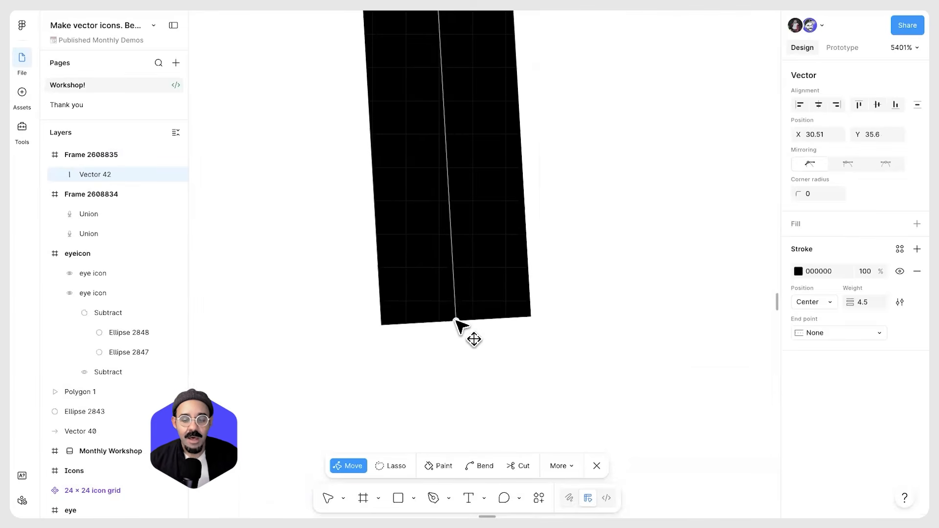
Turn Snap to pixel grid back on
{"action": "key", "text": "super+k"}
{"action": "left_click", "coordinate": [392, 336]}
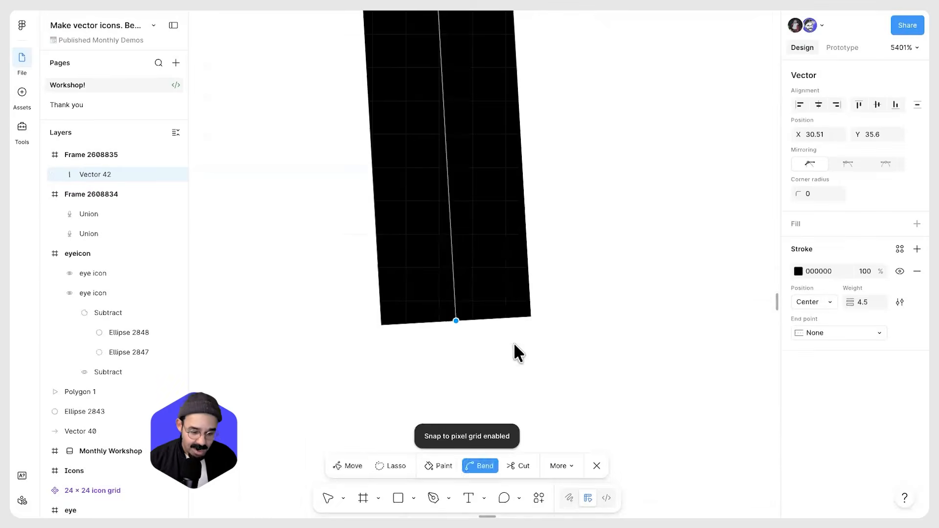
{"action": "key", "text": "super+k"}
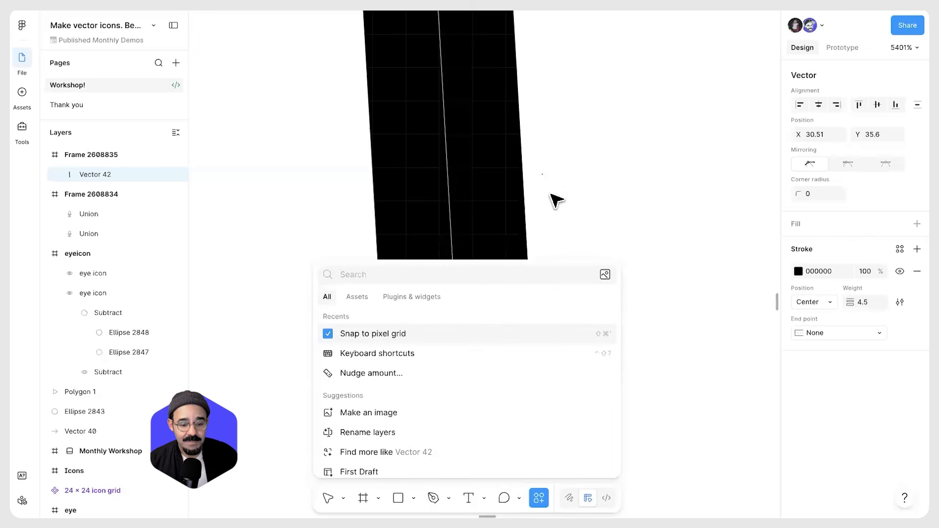
Select the line's points and delete them
{"action": "scroll", "coordinate": [562, 190], "scroll_direction": "down", "scroll_amount": 5}
{"action": "scroll", "coordinate": [562, 186], "scroll_direction": "down", "scroll_amount": 4}
{"action": "left_click_drag", "start_coordinate": [503, 143], "coordinate": [428, 242]}
{"action": "key", "text": "Delete"}
{"action": "scroll", "coordinate": [455, 135], "scroll_direction": "down", "scroll_amount": 2}
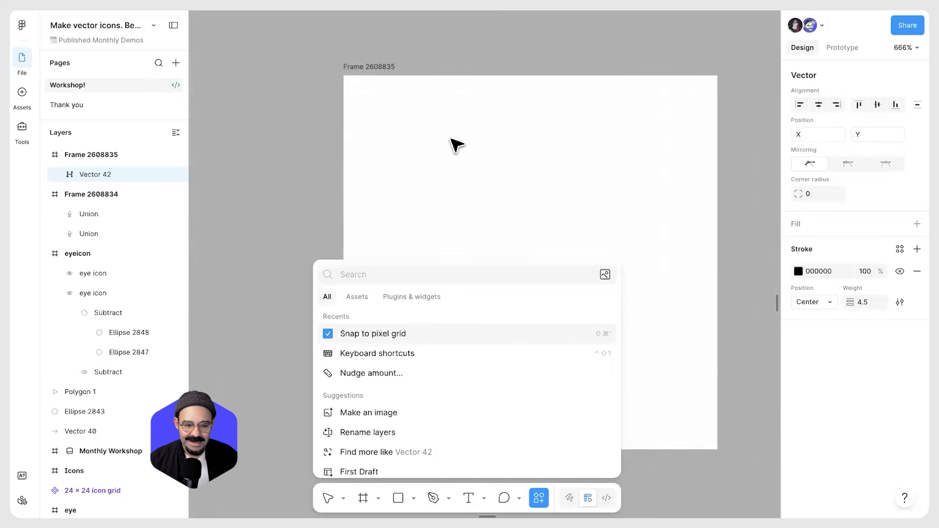
Leave the line editing and delete the empty practice frame
{"action": "key", "text": "Escape"}
{"action": "key", "text": "super"}
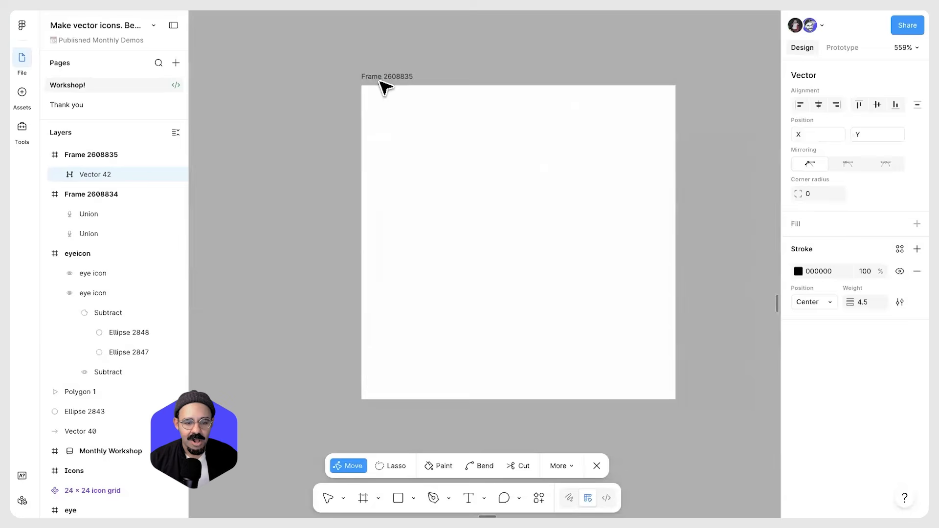
{"action": "key", "text": "Escape"}
{"action": "scroll", "coordinate": [407, 110], "scroll_direction": "down", "scroll_amount": 1}
{"action": "left_click", "coordinate": [410, 117]}
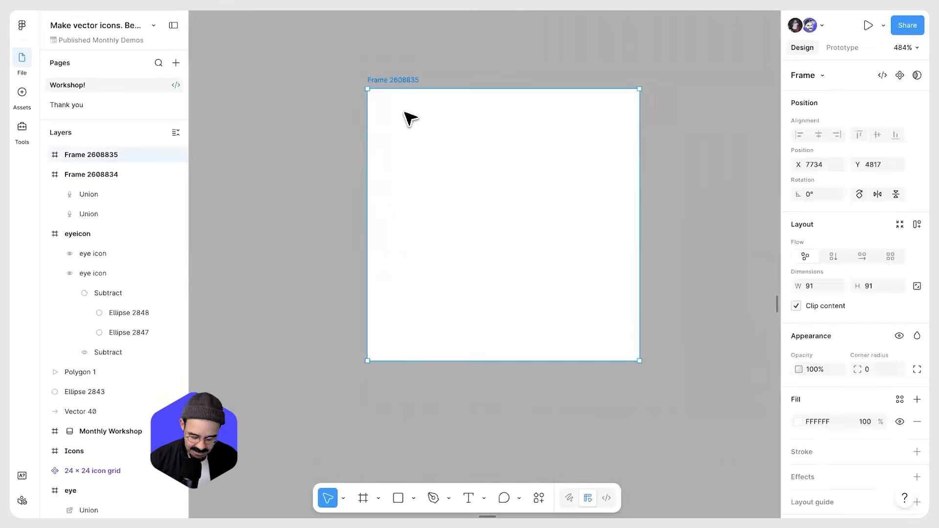
{"action": "key", "text": "Delete"}
Draw a circle over the heart frame's V-shaped vector and combine both shapes with Union into a heart
{"action": "scroll", "coordinate": [427, 125], "scroll_direction": "down", "scroll_amount": 2}
{"action": "left_click_drag", "start_coordinate": [485, 80], "coordinate": [394, 285]}
{"action": "scroll", "coordinate": [400, 253], "scroll_direction": "down", "scroll_amount": 5}
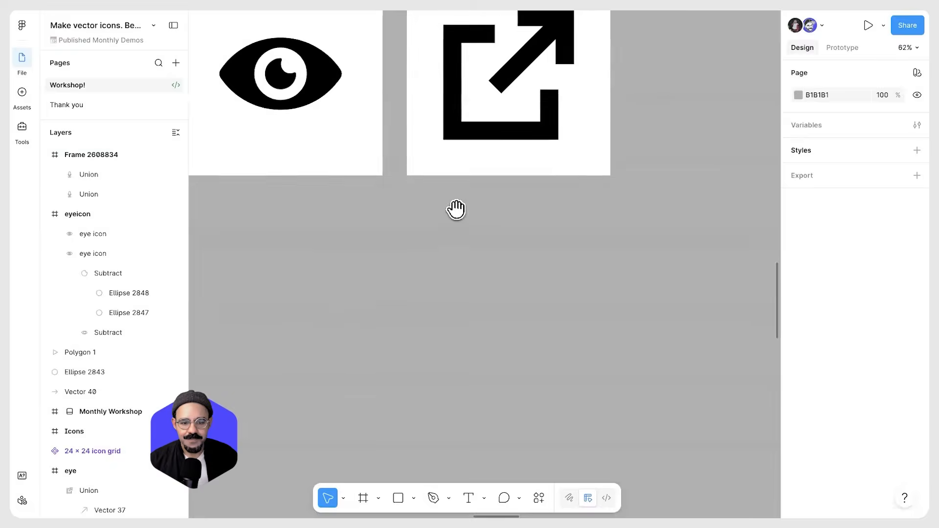
{"action": "left_click_drag", "start_coordinate": [457, 210], "coordinate": [328, 325]}
{"action": "scroll", "coordinate": [504, 210], "scroll_direction": "down", "scroll_amount": 2}
{"action": "scroll", "coordinate": [512, 208], "scroll_direction": "down", "scroll_amount": 3}
{"action": "left_click_drag", "start_coordinate": [685, 147], "coordinate": [479, 277]}
{"action": "scroll", "coordinate": [482, 274], "scroll_direction": "up", "scroll_amount": 3}
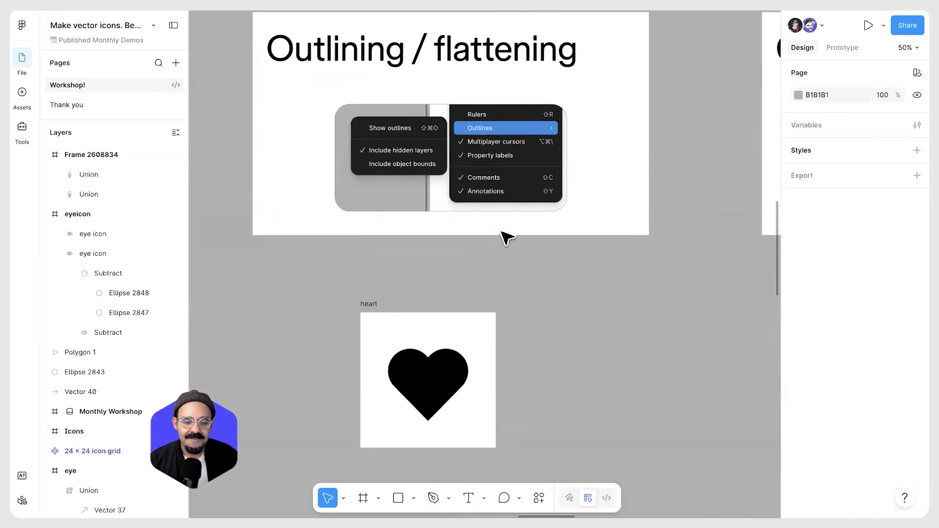
{"action": "left_click", "coordinate": [447, 372]}
{"action": "scroll", "coordinate": [450, 391], "scroll_direction": "up", "scroll_amount": 5}
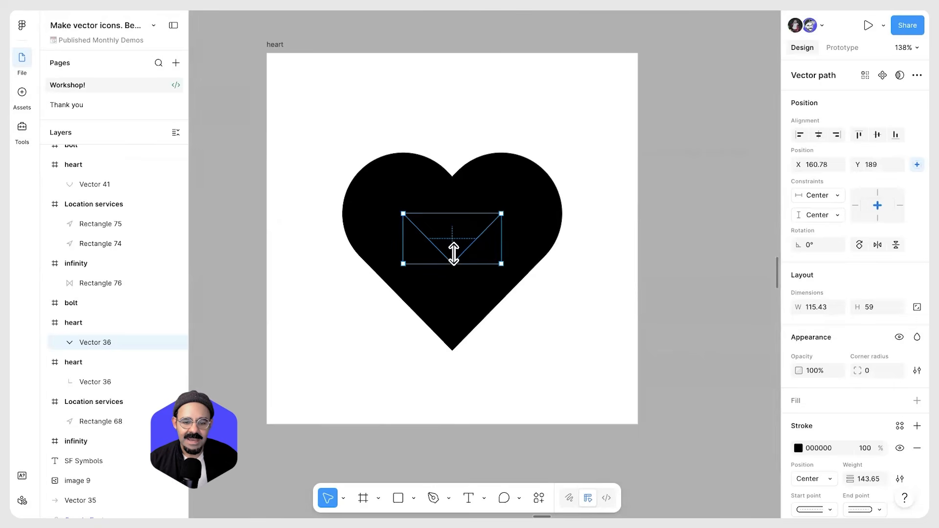
{"action": "left_click_drag", "start_coordinate": [574, 132], "coordinate": [352, 334]}
{"action": "left_click", "coordinate": [525, 263]}
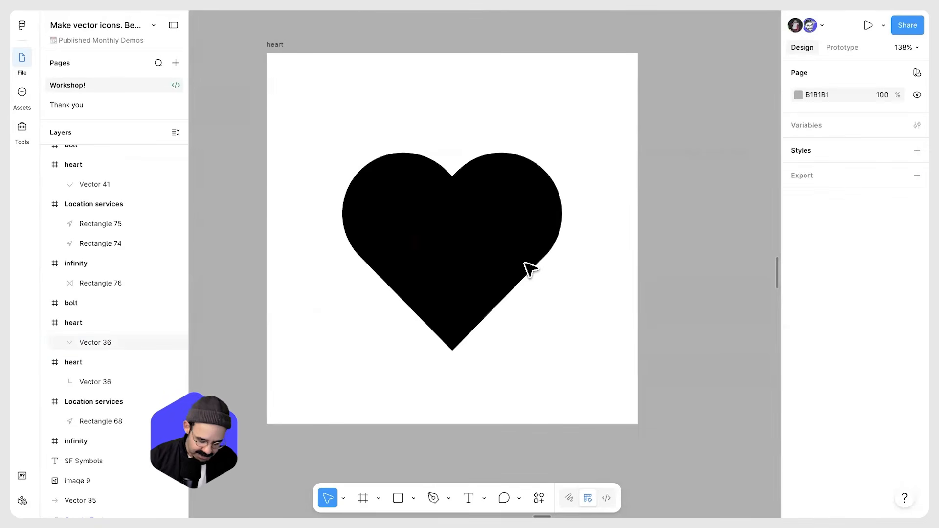
{"action": "key", "text": "o"}
{"action": "mouse_move", "coordinate": [426, 222]}
{"action": "left_mouse_down"}
{"action": "mouse_move", "coordinate": [483, 295]}
{"action": "mouse_move", "coordinate": [464, 260]}
{"action": "left_mouse_up"}
{"action": "mouse_move", "coordinate": [551, 353]}
{"action": "left_mouse_down"}
{"action": "mouse_move", "coordinate": [474, 53]}
{"action": "mouse_move", "coordinate": [446, 236]}
{"action": "left_mouse_up"}
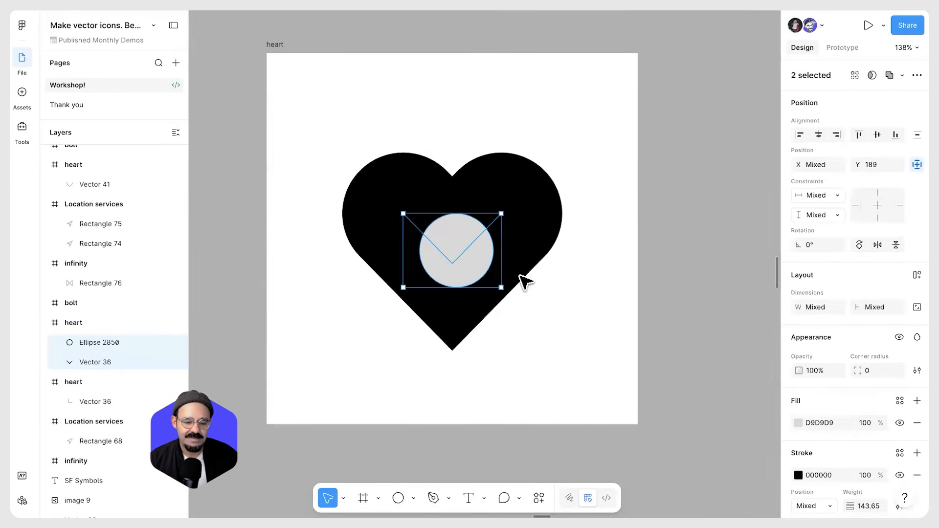
{"action": "left_click", "coordinate": [892, 75]}
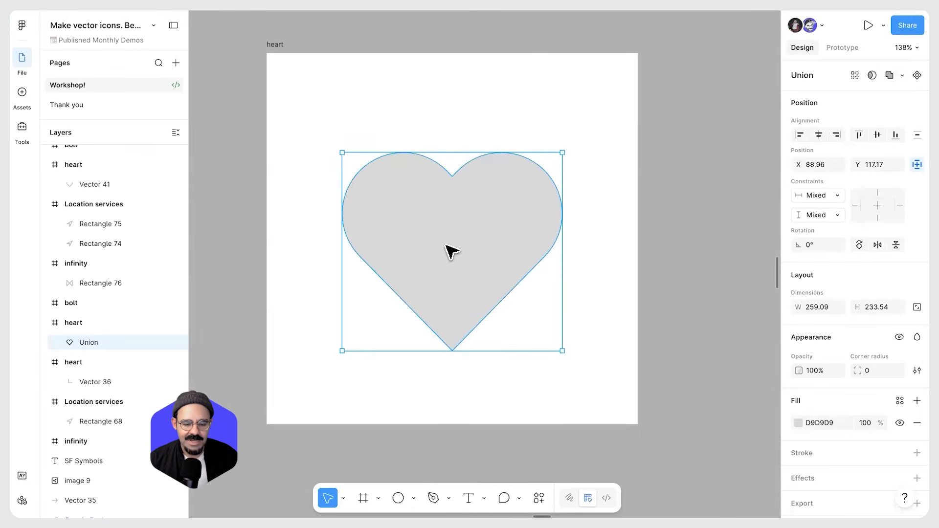
Swap the heart's fill and stroke, then set the stroke weight to 26.5
{"action": "key", "text": "shift+x"}
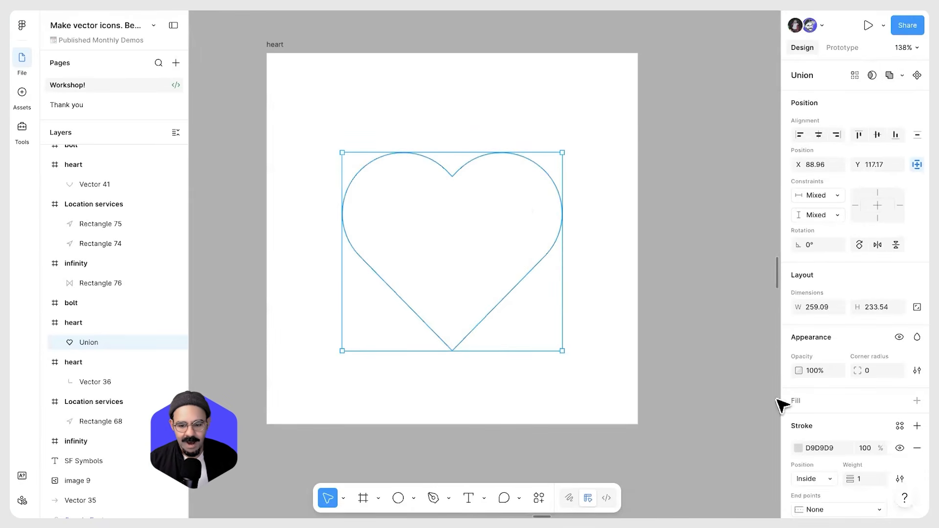
{"action": "scroll", "coordinate": [831, 431], "scroll_direction": "down", "scroll_amount": 3}
{"action": "left_click_drag", "start_coordinate": [851, 400], "coordinate": [886, 402]}
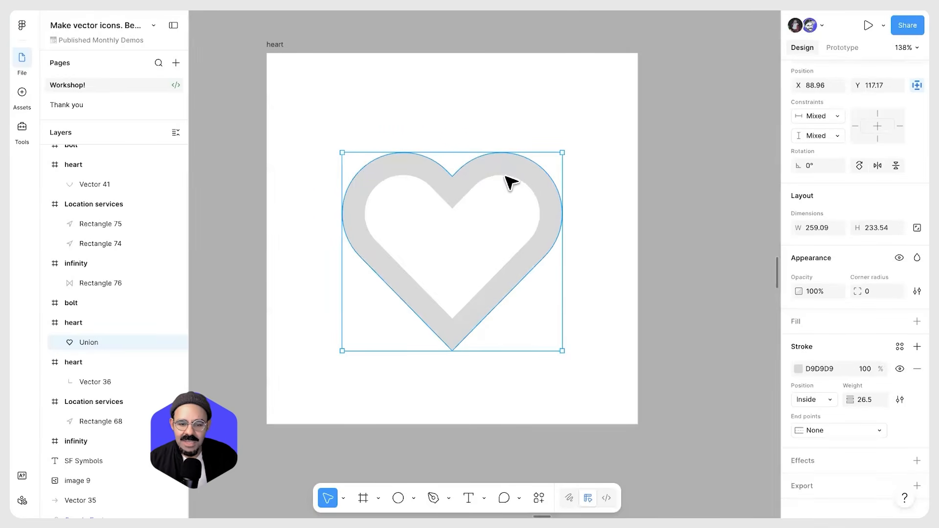
Flatten the heart union into a single vector path
{"action": "right_click", "coordinate": [484, 171]}
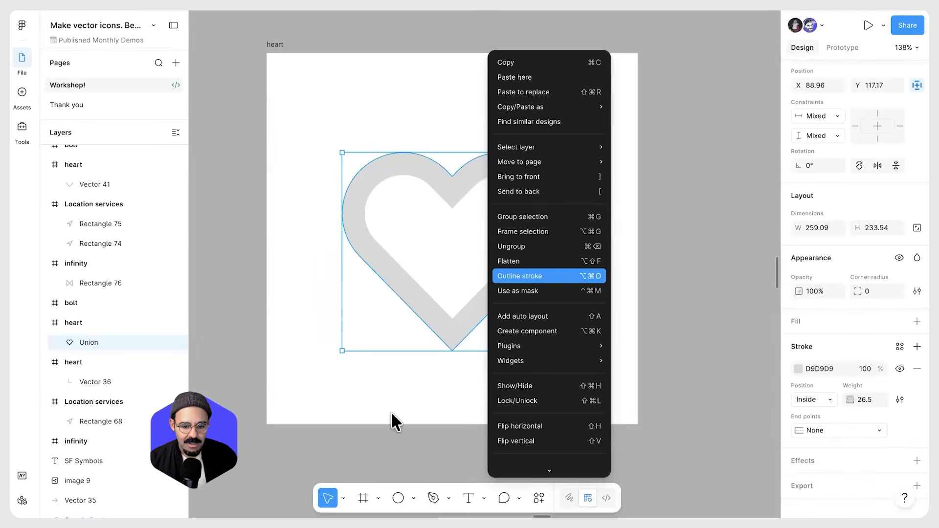
{"action": "left_click", "coordinate": [486, 313]}
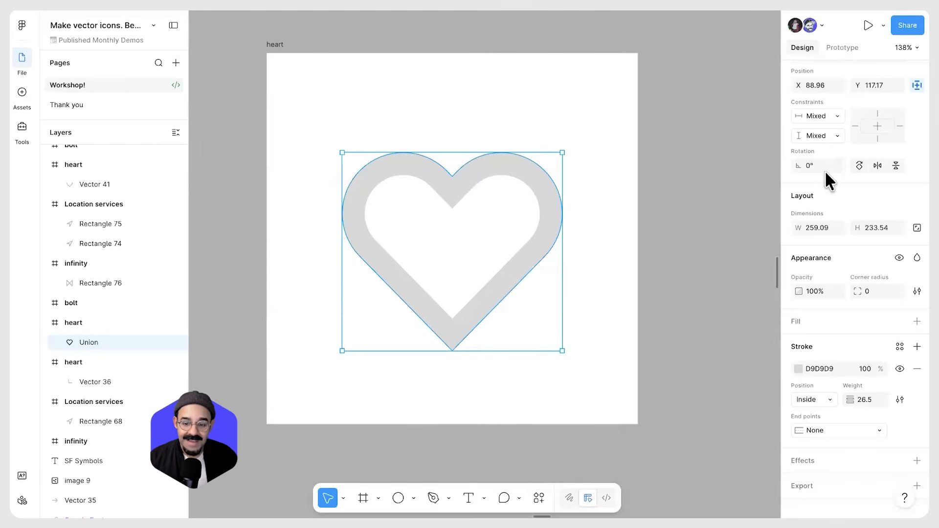
{"action": "scroll", "coordinate": [831, 193], "scroll_direction": "up", "scroll_amount": 2}
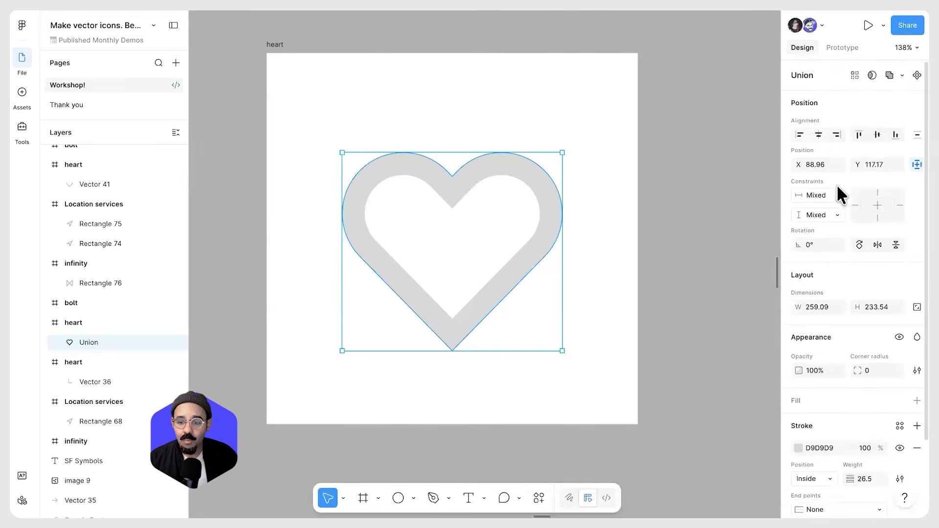
{"action": "left_click", "coordinate": [902, 74]}
{"action": "left_click", "coordinate": [852, 157]}
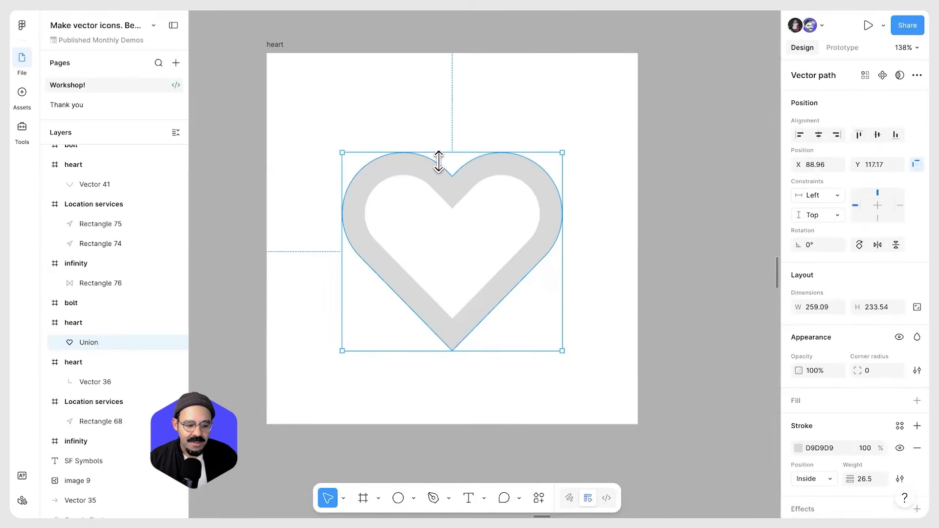
Outline the heart's stroke and inspect the resulting outline points in vector edit mode
{"action": "right_click", "coordinate": [450, 181]}
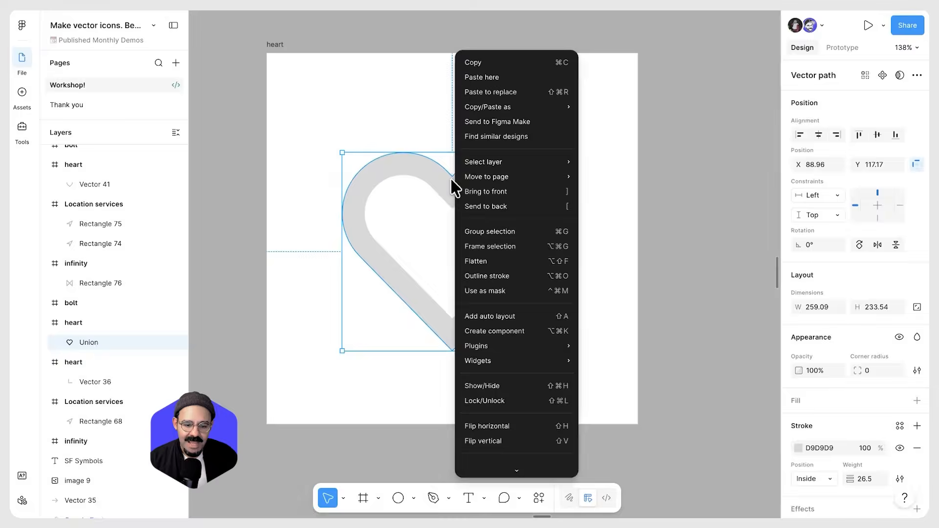
{"action": "left_click", "coordinate": [506, 276]}
{"action": "double_click", "coordinate": [451, 209]}
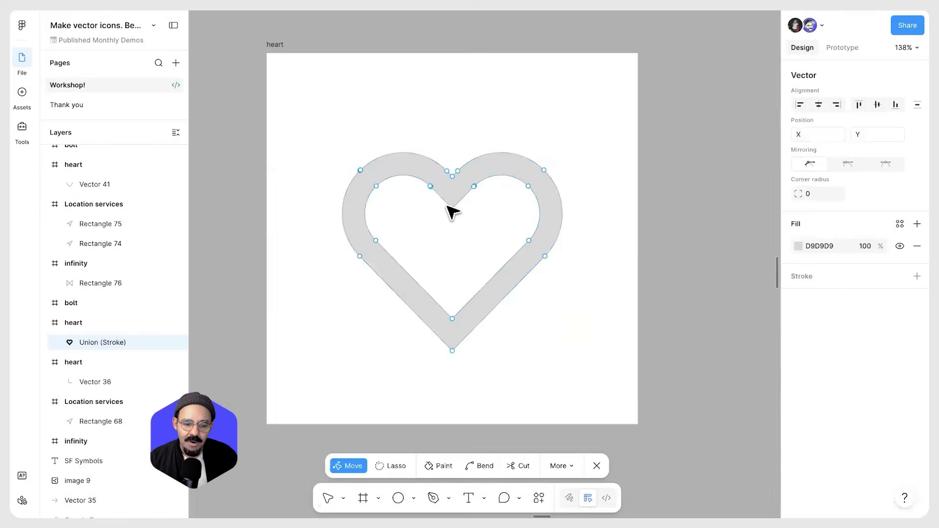
{"action": "scroll", "coordinate": [449, 208], "scroll_direction": "up", "scroll_amount": 5}
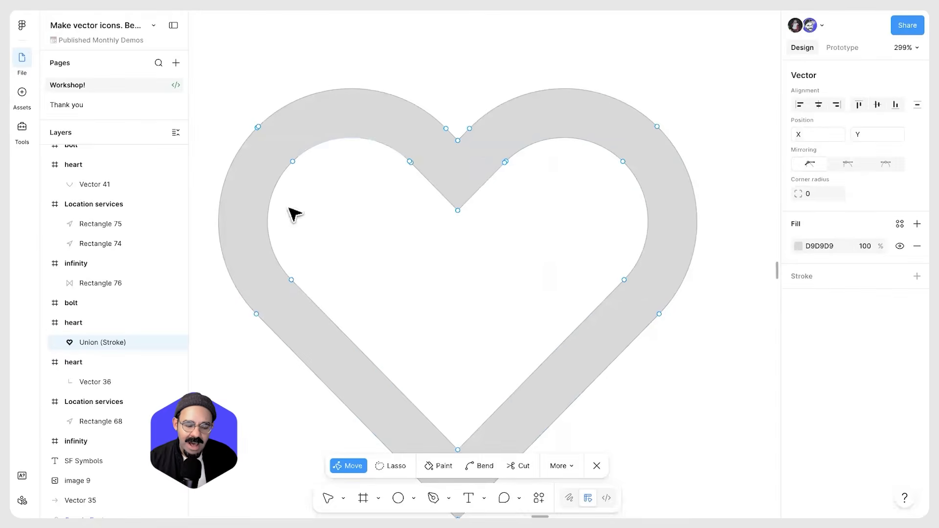
{"action": "scroll", "coordinate": [350, 250], "scroll_direction": "down", "scroll_amount": 4}
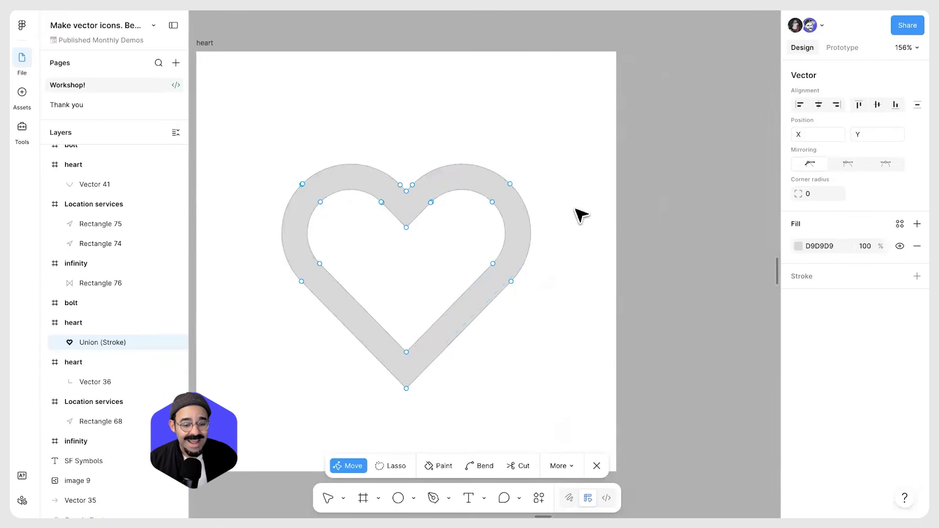
{"action": "scroll", "coordinate": [444, 220], "scroll_direction": "up", "scroll_amount": 3}
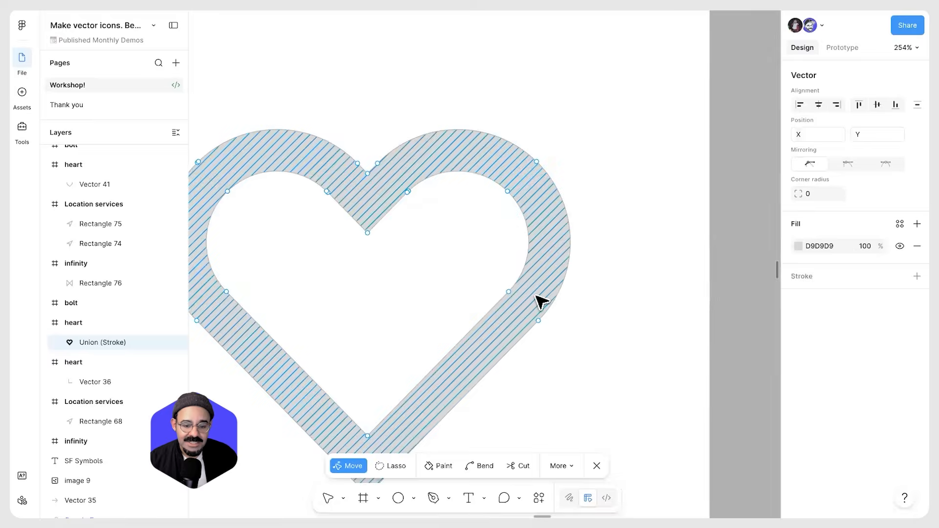
{"action": "scroll", "coordinate": [604, 340], "scroll_direction": "down", "scroll_amount": 5}
{"action": "key", "text": "Escape"}
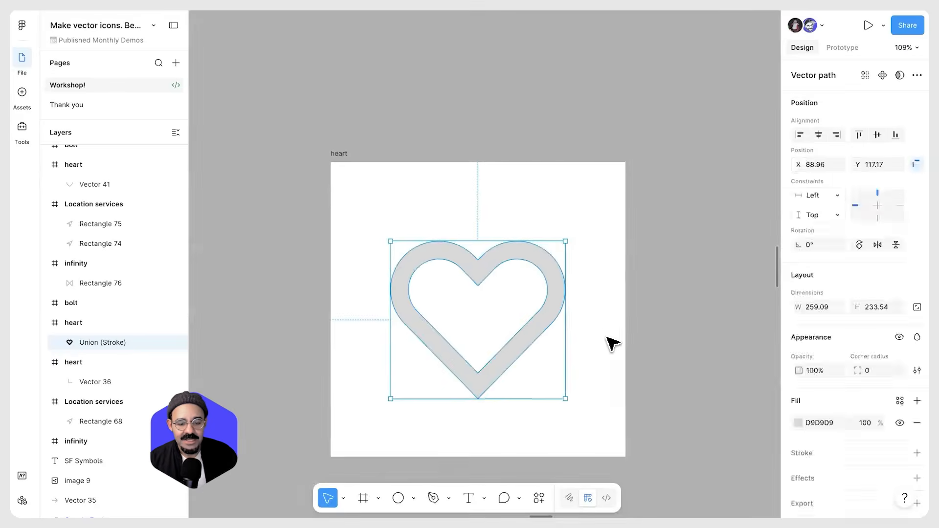
Examine the outlined heart's vector points again at different zoom levels
{"action": "scroll", "coordinate": [587, 323], "scroll_direction": "down", "scroll_amount": 3}
{"action": "key", "text": "Escape"}
{"action": "scroll", "coordinate": [555, 292], "scroll_direction": "down", "scroll_amount": 2}
{"action": "scroll", "coordinate": [554, 292], "scroll_direction": "right", "scroll_amount": 1}
{"action": "left_click", "coordinate": [538, 285]}
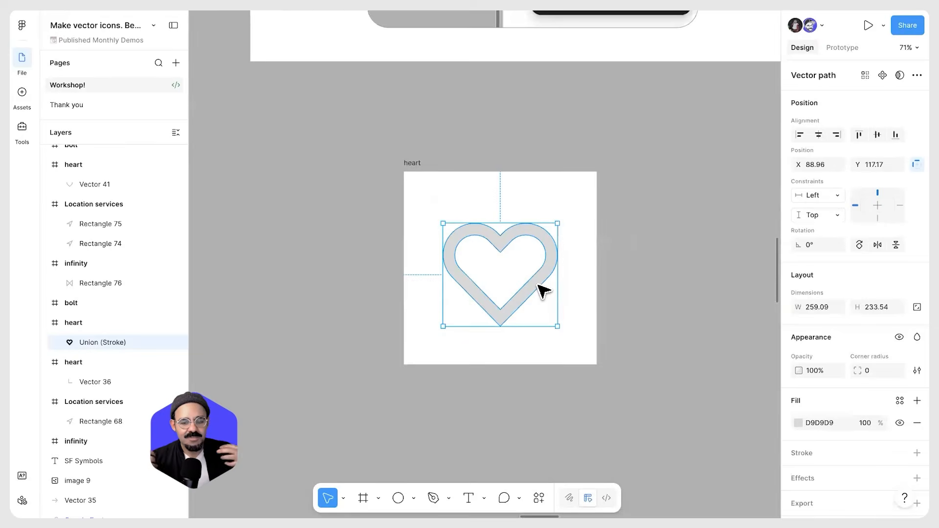
{"action": "double_click", "coordinate": [538, 284]}
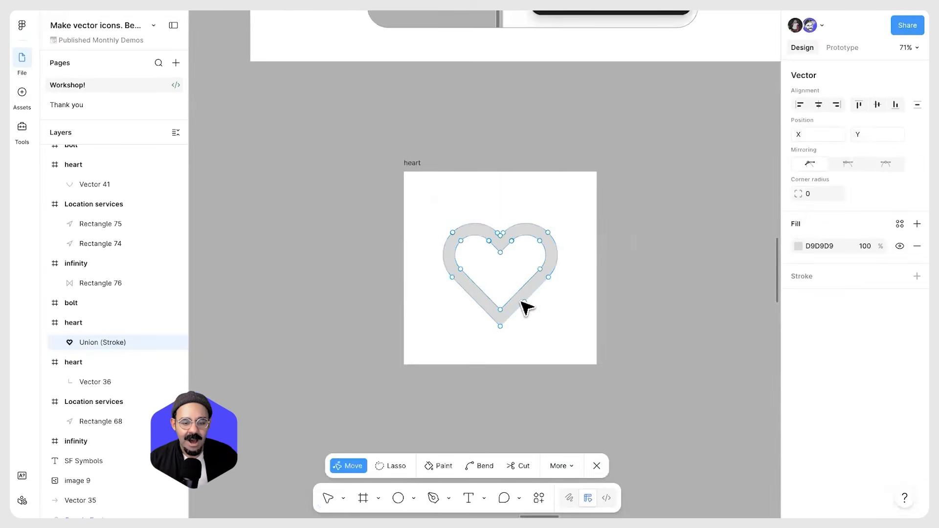
{"action": "scroll", "coordinate": [518, 312], "scroll_direction": "up", "scroll_amount": 5}
{"action": "scroll", "coordinate": [536, 345], "scroll_direction": "down", "scroll_amount": 5}
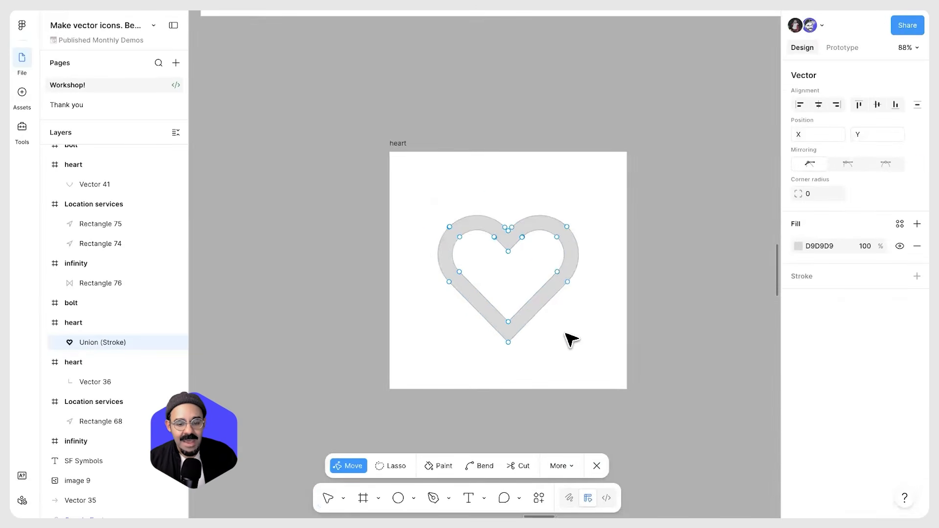
{"action": "key", "text": "Escape"}
{"action": "scroll", "coordinate": [565, 340], "scroll_direction": "down", "scroll_amount": 10}
{"action": "scroll", "coordinate": [519, 328], "scroll_direction": "right", "scroll_amount": 2}
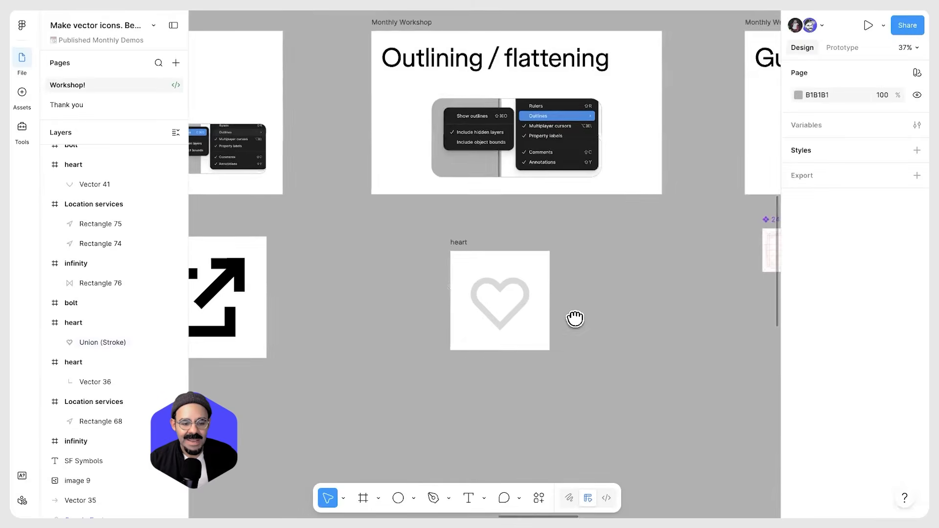
Set the outlined heart's fill colour to black 000000
{"action": "scroll", "coordinate": [574, 318], "scroll_direction": "left", "scroll_amount": 2}
{"action": "left_click", "coordinate": [556, 309]}
{"action": "left_click", "coordinate": [798, 423]}
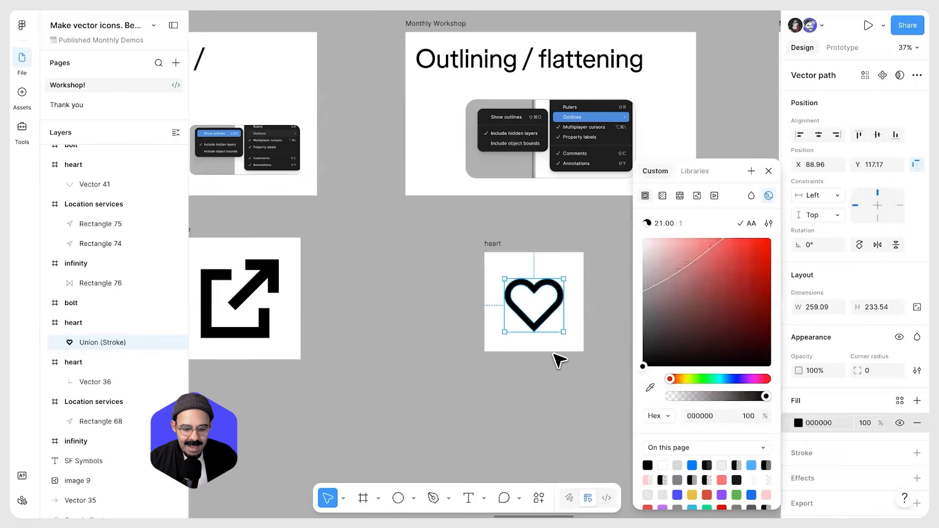
{"action": "left_click", "coordinate": [558, 359]}
{"action": "scroll", "coordinate": [551, 329], "scroll_direction": "up", "scroll_amount": 3}
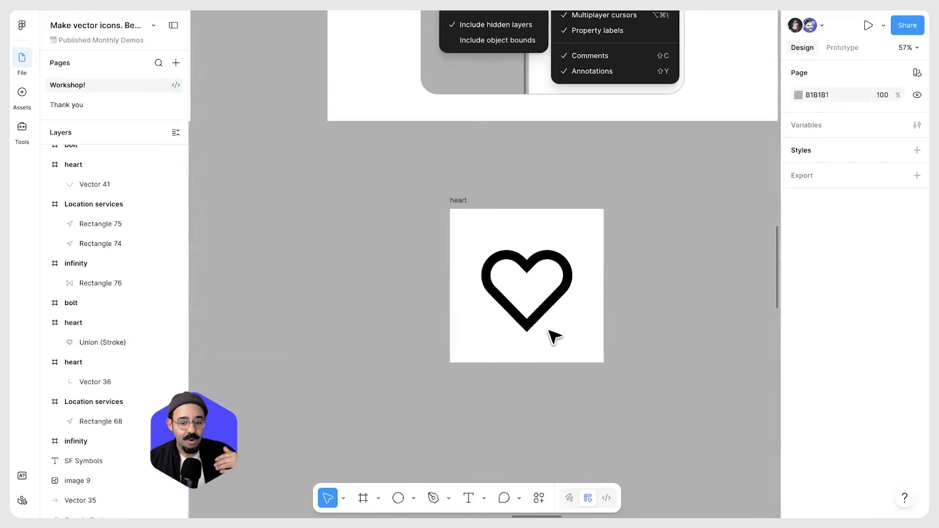
Display the heart's context menu with Outline stroke highlighted to capture it as a screenshot
{"action": "scroll", "coordinate": [557, 337], "scroll_direction": "down", "scroll_amount": 3}
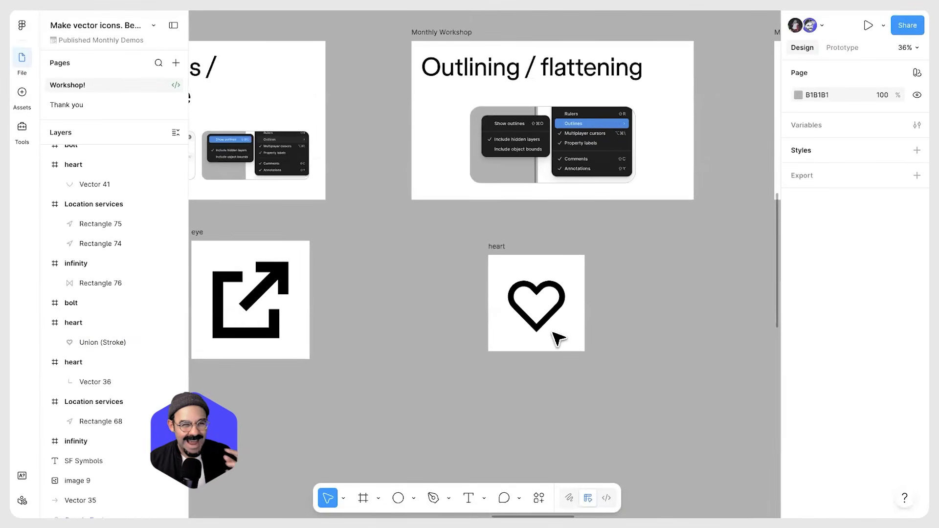
{"action": "scroll", "coordinate": [543, 315], "scroll_direction": "up", "scroll_amount": 4}
{"action": "left_click_drag", "start_coordinate": [603, 264], "coordinate": [457, 347]}
{"action": "scroll", "coordinate": [455, 345], "scroll_direction": "down", "scroll_amount": 5}
{"action": "left_click_drag", "start_coordinate": [446, 297], "coordinate": [487, 151]}
{"action": "scroll", "coordinate": [410, 287], "scroll_direction": "down", "scroll_amount": 1}
{"action": "scroll", "coordinate": [386, 223], "scroll_direction": "up", "scroll_amount": 3}
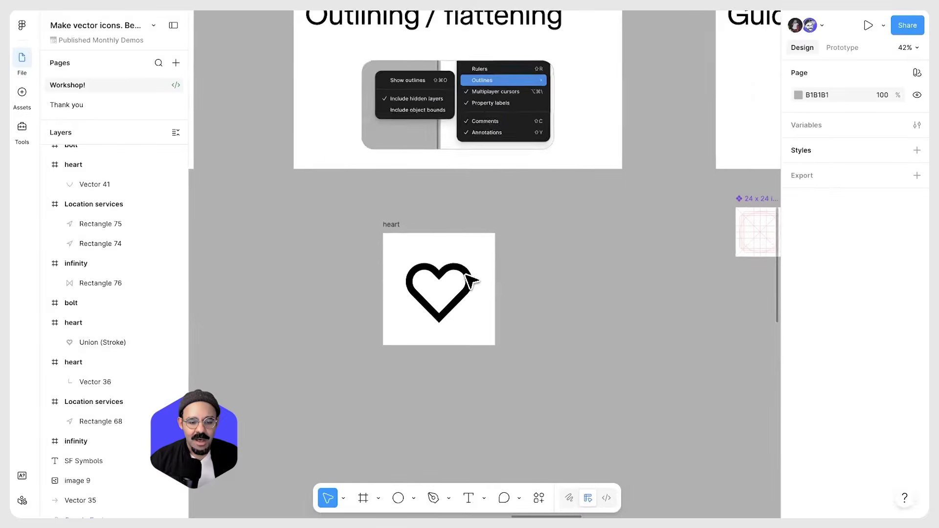
{"action": "left_click_drag", "start_coordinate": [491, 114], "coordinate": [491, 96]}
{"action": "right_click", "coordinate": [470, 270]}
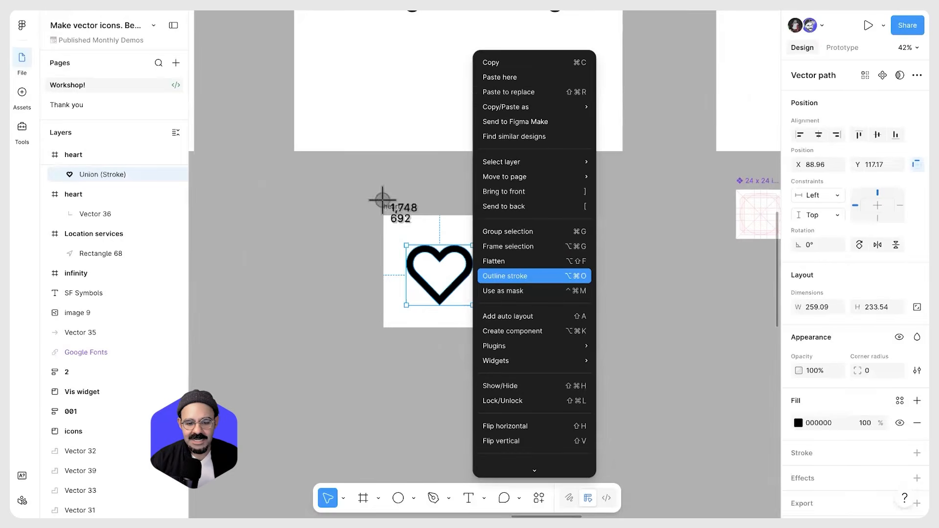
{"action": "left_click", "coordinate": [644, 302]}
Paste the context-menu screenshot into the Outlining / flattening slide and position it
{"action": "scroll", "coordinate": [469, 188], "scroll_direction": "up", "scroll_amount": 2}
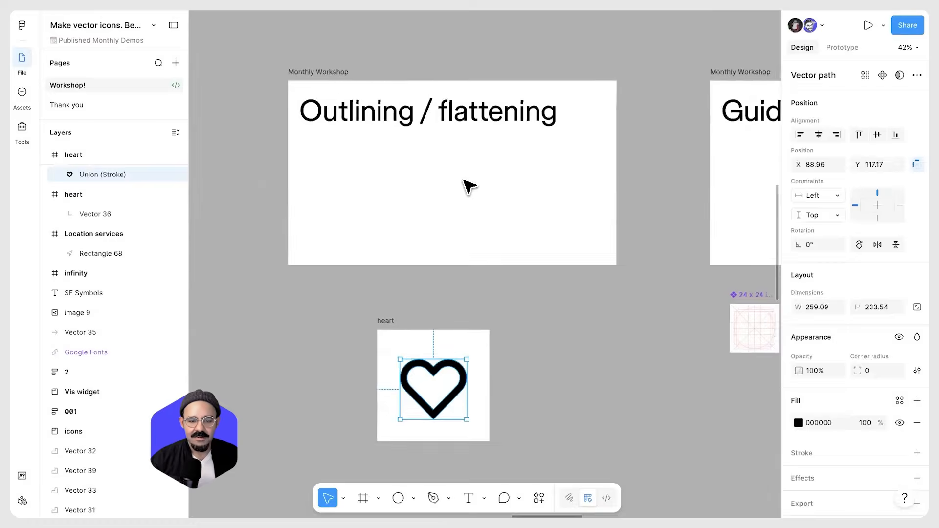
{"action": "left_click", "coordinate": [463, 182]}
{"action": "scroll", "coordinate": [463, 184], "scroll_direction": "up", "scroll_amount": 1}
{"action": "key", "text": "super+v"}
{"action": "left_click_drag", "start_coordinate": [547, 273], "coordinate": [524, 207]}
{"action": "left_click_drag", "start_coordinate": [460, 196], "coordinate": [467, 210]}
{"action": "left_click_drag", "start_coordinate": [527, 159], "coordinate": [528, 242]}
{"action": "key", "text": "Escape"}
{"action": "scroll", "coordinate": [442, 200], "scroll_direction": "down", "scroll_amount": 1}
{"action": "left_click_drag", "start_coordinate": [347, 188], "coordinate": [353, 185]}
{"action": "key", "text": "Escape"}
Browse the canvas to the Guides / Grid slide, the icon grid frames and the icon set
{"action": "left_click", "coordinate": [417, 195]}
{"action": "left_click", "coordinate": [632, 317]}
{"action": "scroll", "coordinate": [539, 274], "scroll_direction": "down", "scroll_amount": 3}
{"action": "left_click_drag", "start_coordinate": [685, 308], "coordinate": [447, 270]}
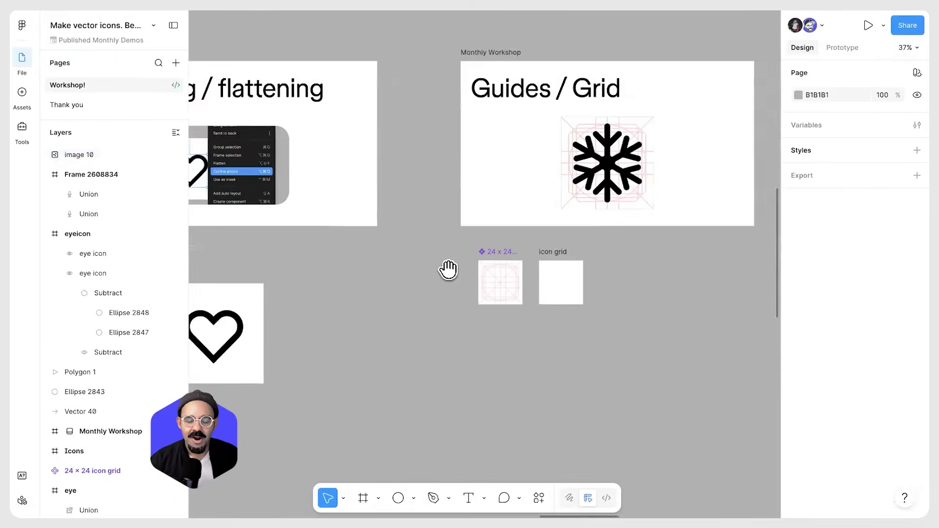
{"action": "left_click_drag", "start_coordinate": [600, 182], "coordinate": [448, 213]}
{"action": "scroll", "coordinate": [452, 220], "scroll_direction": "up", "scroll_amount": 3}
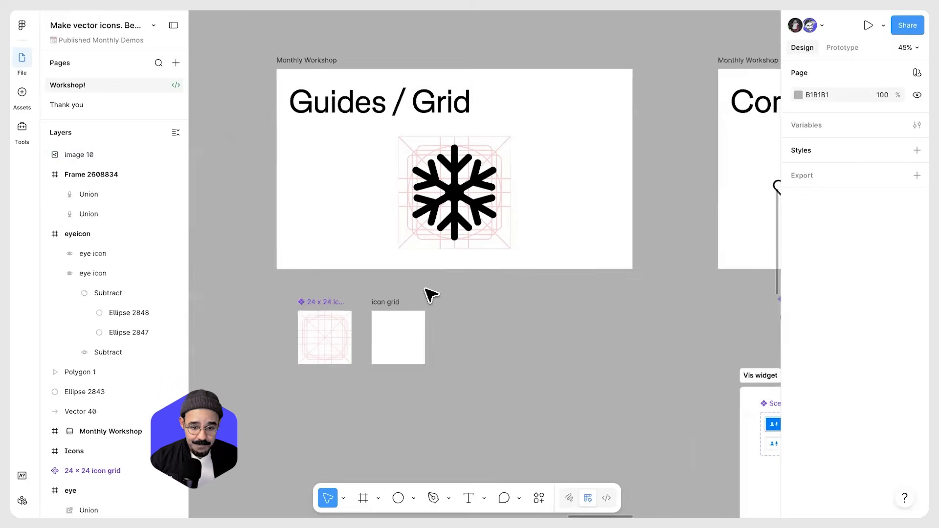
{"action": "scroll", "coordinate": [432, 298], "scroll_direction": "down", "scroll_amount": 3}
{"action": "scroll", "coordinate": [410, 326], "scroll_direction": "up", "scroll_amount": 2}
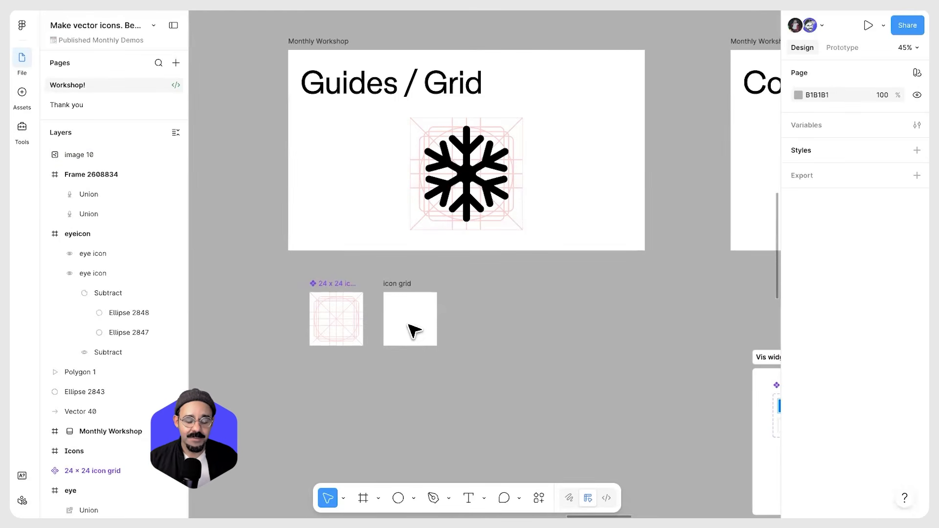
{"action": "scroll", "coordinate": [413, 331], "scroll_direction": "down", "scroll_amount": 10}
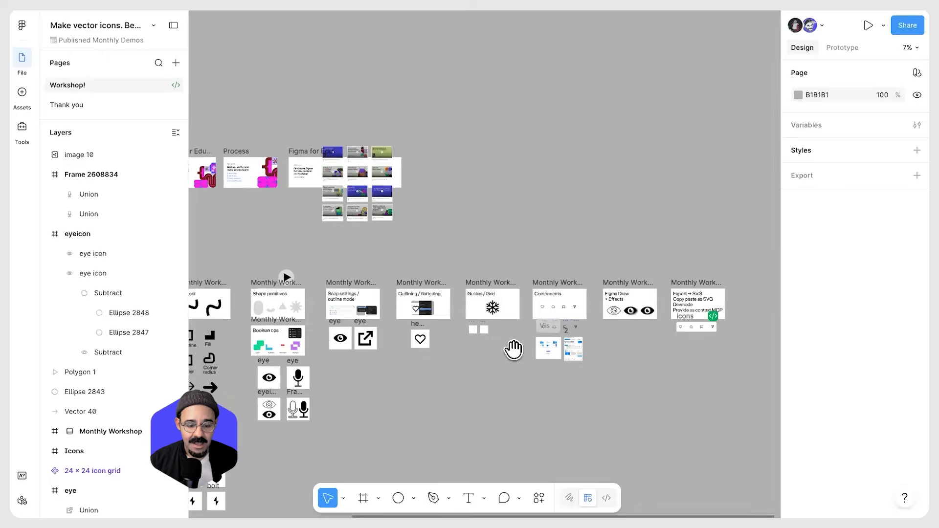
{"action": "scroll", "coordinate": [396, 302], "scroll_direction": "up", "scroll_amount": 15}
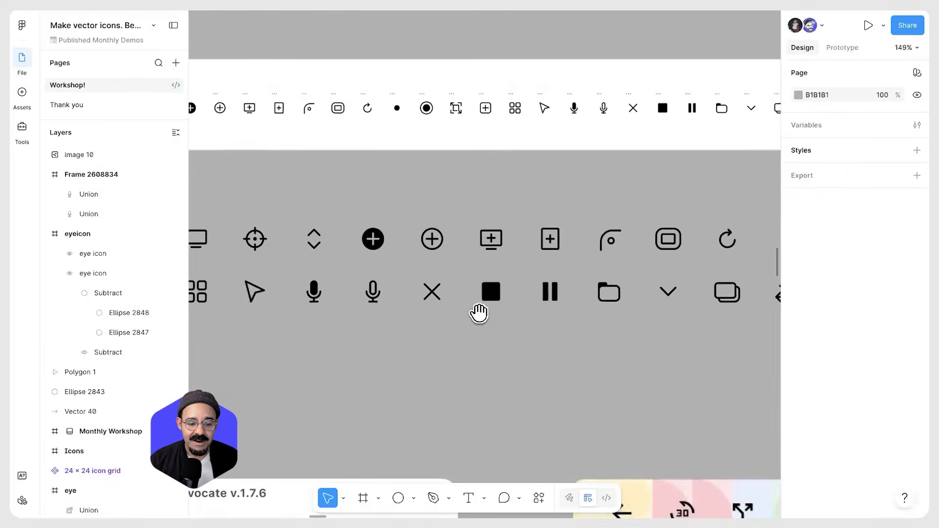
Select the resize, add-padding and displays icons in the icon set
{"action": "scroll", "coordinate": [409, 326], "scroll_direction": "down", "scroll_amount": 2}
{"action": "scroll", "coordinate": [410, 328], "scroll_direction": "up", "scroll_amount": 3}
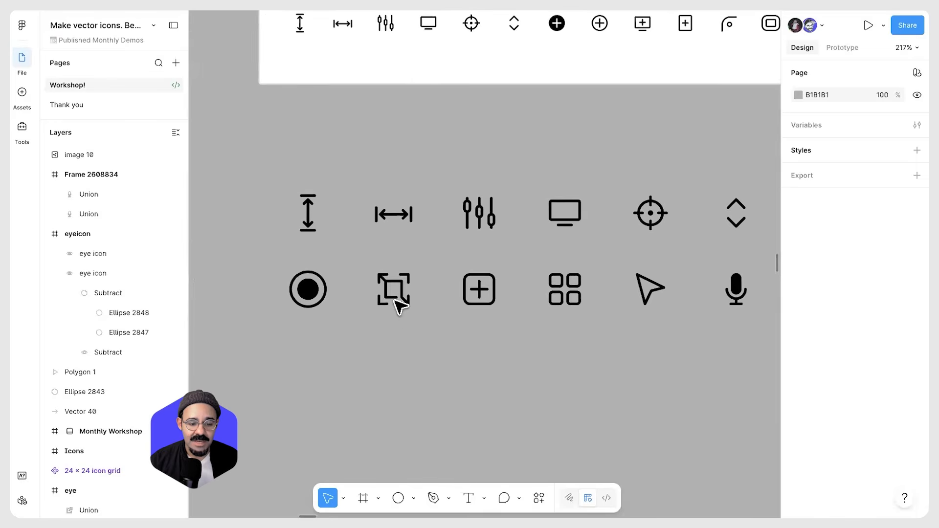
{"action": "left_click", "coordinate": [396, 291]}
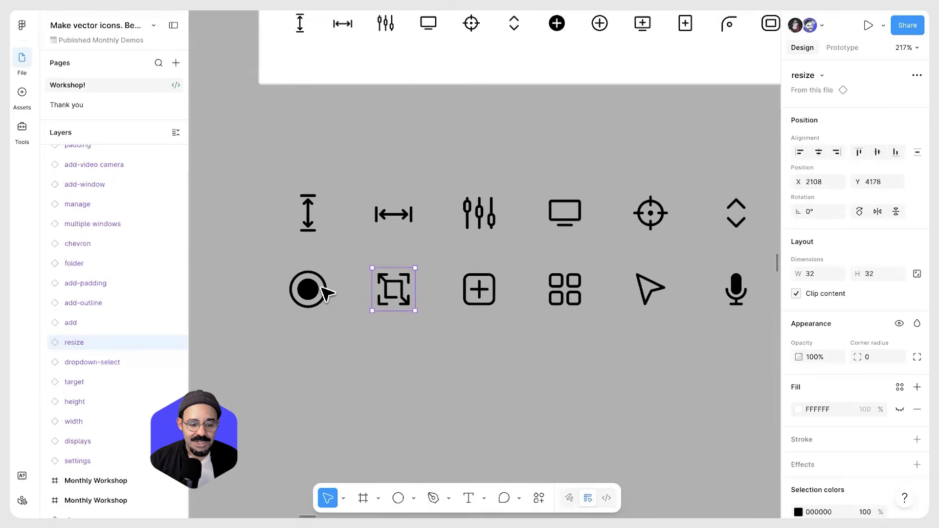
{"action": "left_click", "coordinate": [493, 302], "text": "shift"}
{"action": "left_click", "coordinate": [492, 230], "text": "shift"}
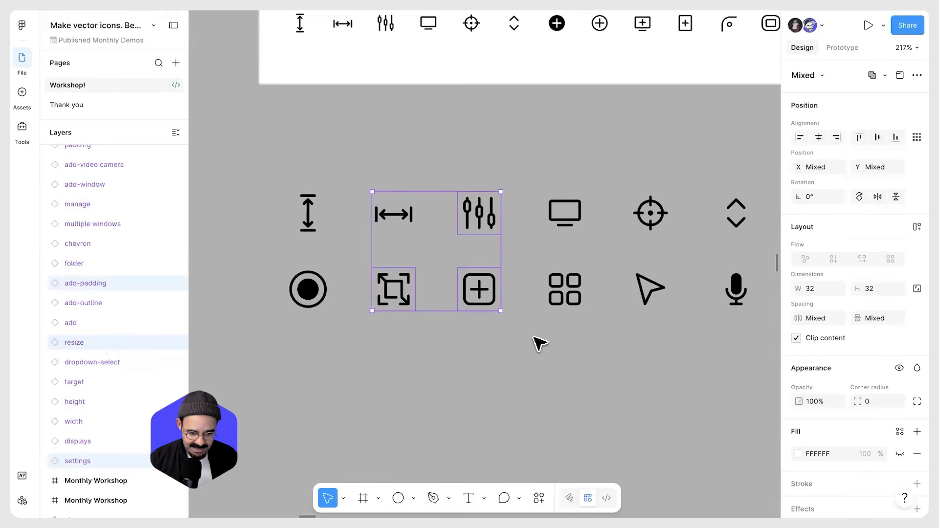
{"action": "key", "text": "ctrl+z"}
{"action": "scroll", "coordinate": [454, 213], "scroll_direction": "right", "scroll_amount": 3}
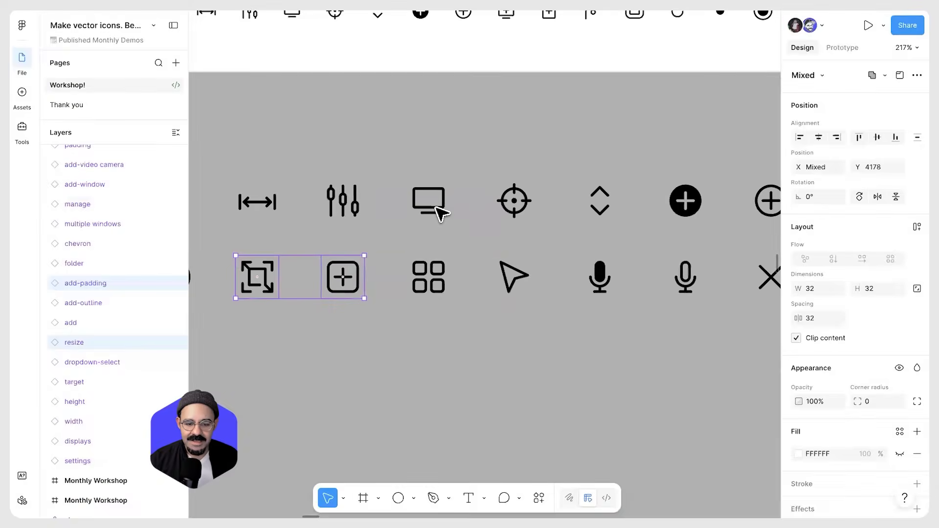
{"action": "left_click", "coordinate": [437, 209], "text": "shift"}
{"action": "scroll", "coordinate": [395, 187], "scroll_direction": "up", "scroll_amount": 2}
{"action": "key", "text": "f"}
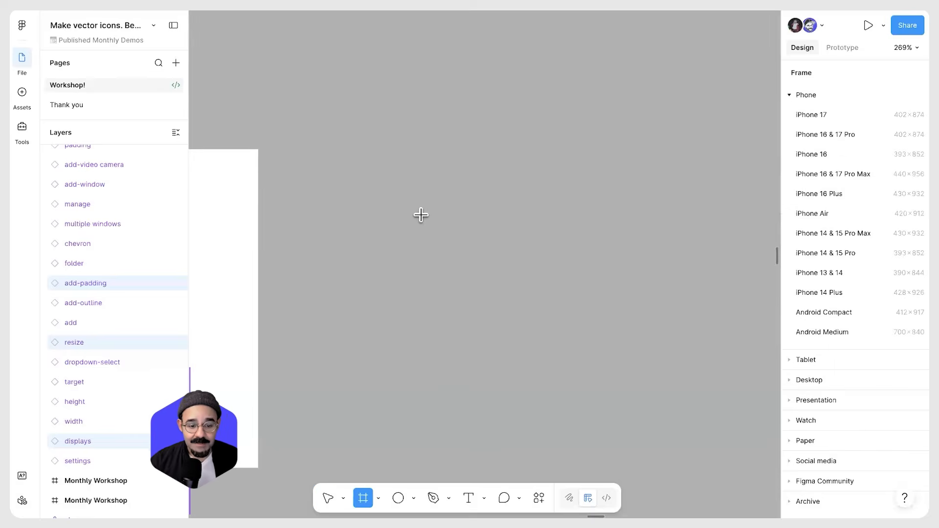
{"action": "left_click_drag", "start_coordinate": [420, 215], "coordinate": [399, 194]}
{"action": "scroll", "coordinate": [413, 203], "scroll_direction": "up", "scroll_amount": 5}
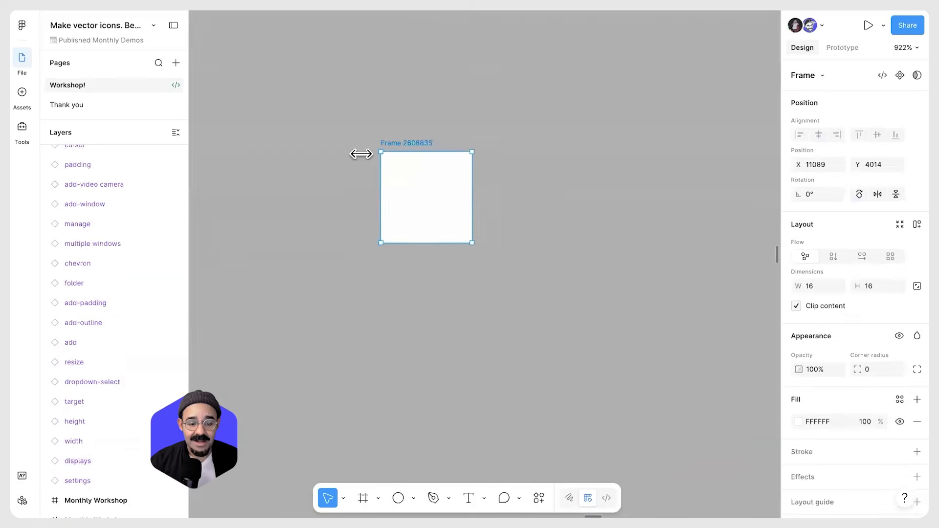
{"action": "left_click_drag", "start_coordinate": [414, 156], "coordinate": [414, 188]}
{"action": "key", "text": "Delete"}
Draw a new frame on the canvas and set its size to 24 × 24
{"action": "key", "text": "f"}
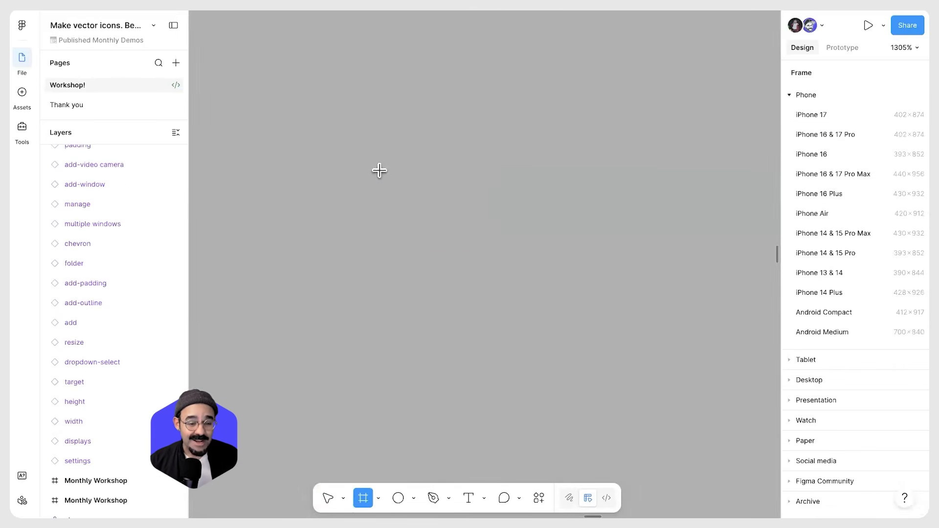
{"action": "left_click_drag", "start_coordinate": [364, 135], "coordinate": [535, 306]}
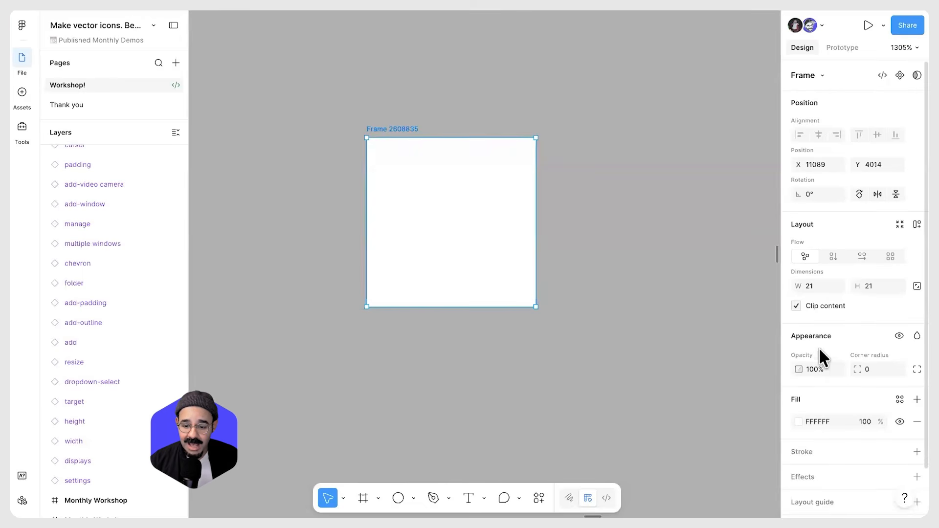
{"action": "scroll", "coordinate": [819, 193], "scroll_direction": "down", "scroll_amount": 1}
{"action": "scroll", "coordinate": [818, 192], "scroll_direction": "up", "scroll_amount": 1}
{"action": "left_click_drag", "start_coordinate": [451, 212], "coordinate": [467, 196]}
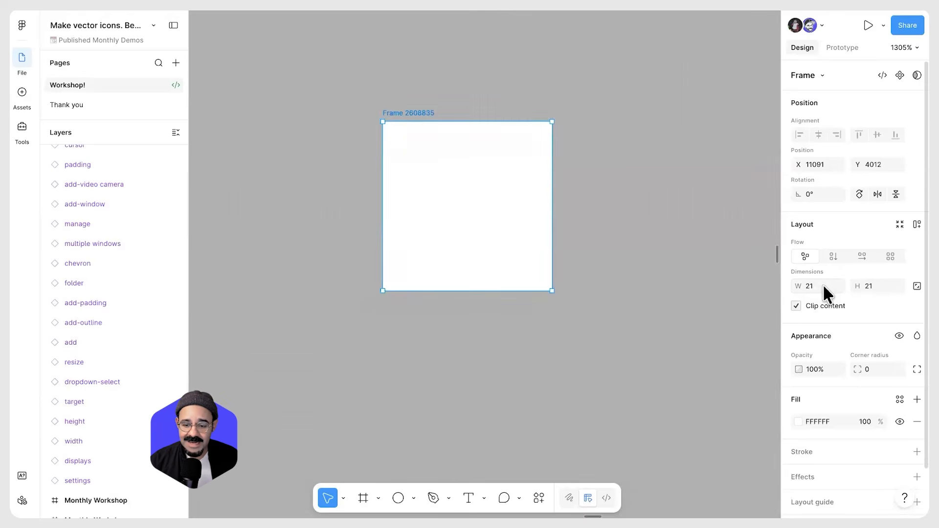
{"action": "left_click", "coordinate": [828, 286]}
{"action": "type", "text": "24"}
{"action": "key", "text": "Tab"}
{"action": "type", "text": "24"}
{"action": "key", "text": "Return"}
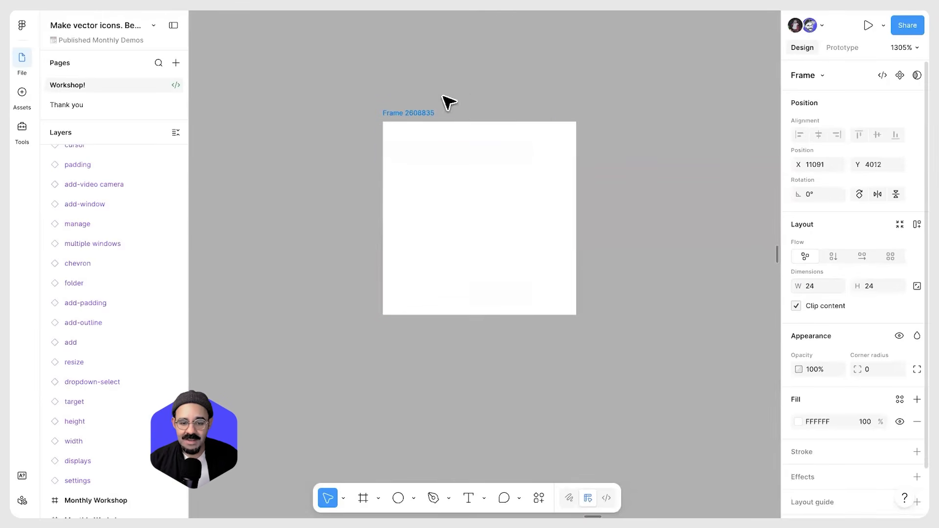
Add a layout grid to the frame
{"action": "scroll", "coordinate": [855, 347], "scroll_direction": "down", "scroll_amount": 2}
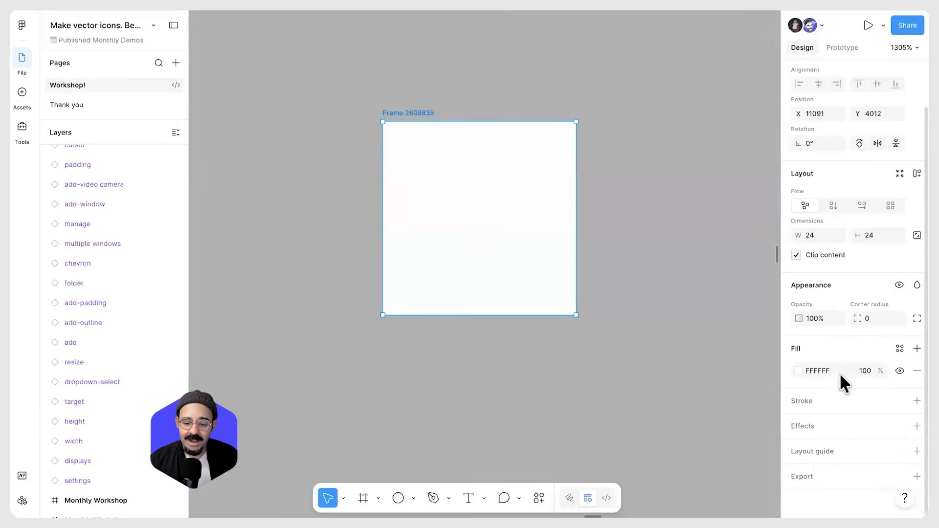
{"action": "left_click", "coordinate": [827, 449]}
{"action": "left_click_drag", "start_coordinate": [671, 445], "coordinate": [573, 242]}
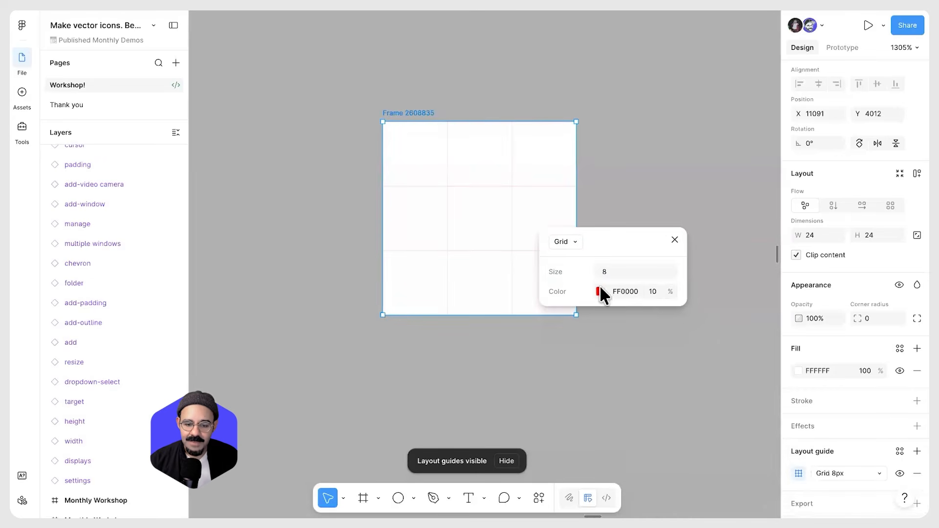
{"action": "left_click", "coordinate": [660, 290]}
{"action": "type", "text": "87"}
{"action": "left_click_drag", "start_coordinate": [775, 298], "coordinate": [794, 298]}
Set the frame's layout grid size to 4 px
{"action": "scroll", "coordinate": [420, 189], "scroll_direction": "up", "scroll_amount": 5}
{"action": "left_click_drag", "start_coordinate": [606, 275], "coordinate": [659, 258]}
{"action": "left_click", "coordinate": [659, 255]}
{"action": "type", "text": "7.5"}
{"action": "key", "text": "Return"}
{"action": "type", "text": "0"}
{"action": "key", "text": "Return"}
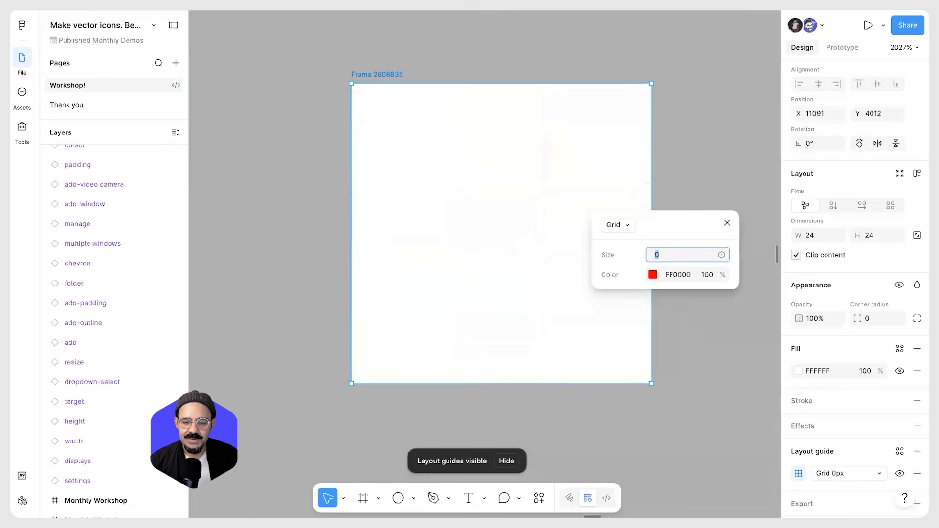
{"action": "type", "text": "1"}
{"action": "key", "text": "BackSpace"}
{"action": "type", "text": "2"}
{"action": "key", "text": "Return"}
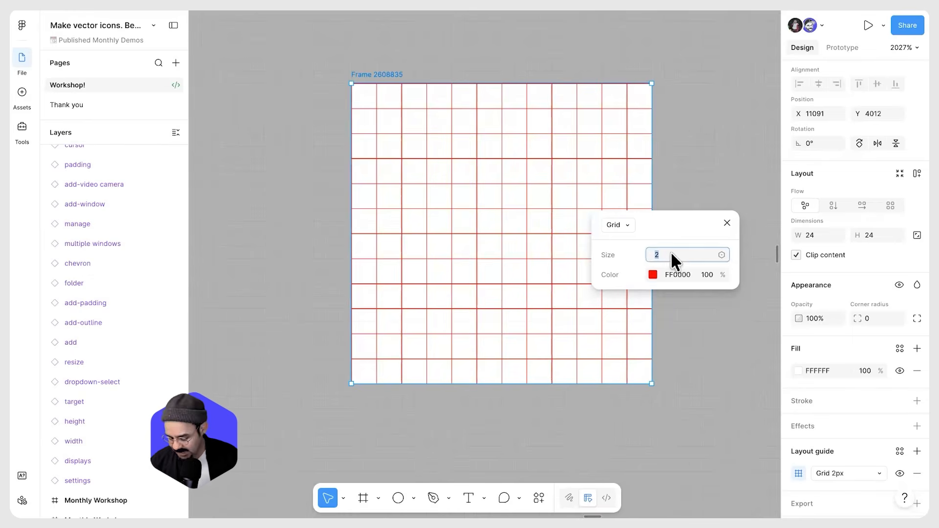
{"action": "type", "text": "4"}
{"action": "key", "text": "Return"}
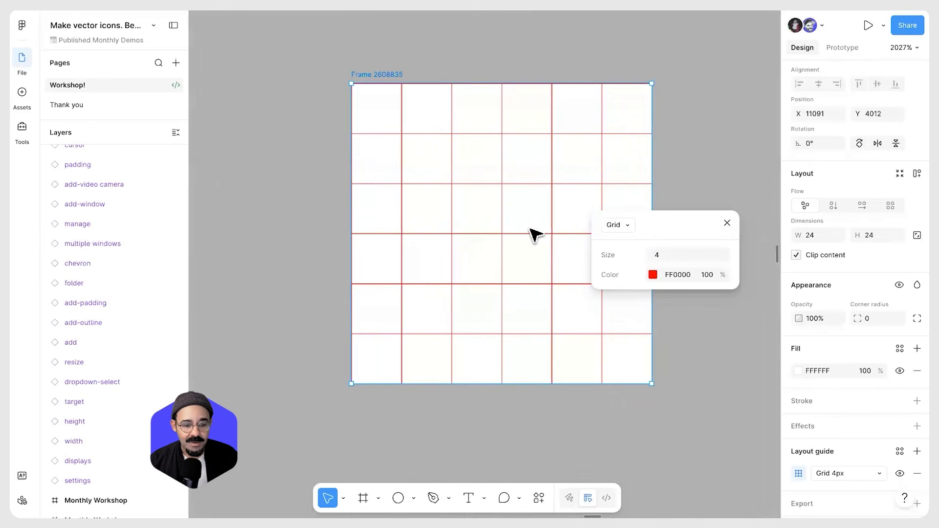
Show rulers and add a vertical and a horizontal guide at 2 px inside the frame
{"action": "left_click", "coordinate": [704, 196]}
{"action": "left_click_drag", "start_coordinate": [705, 197], "coordinate": [677, 201]}
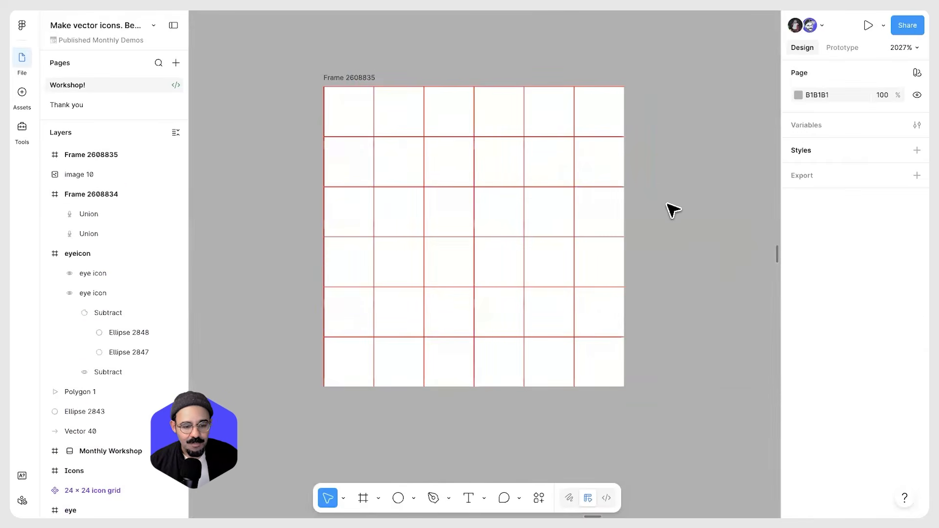
{"action": "key", "text": "shift+r"}
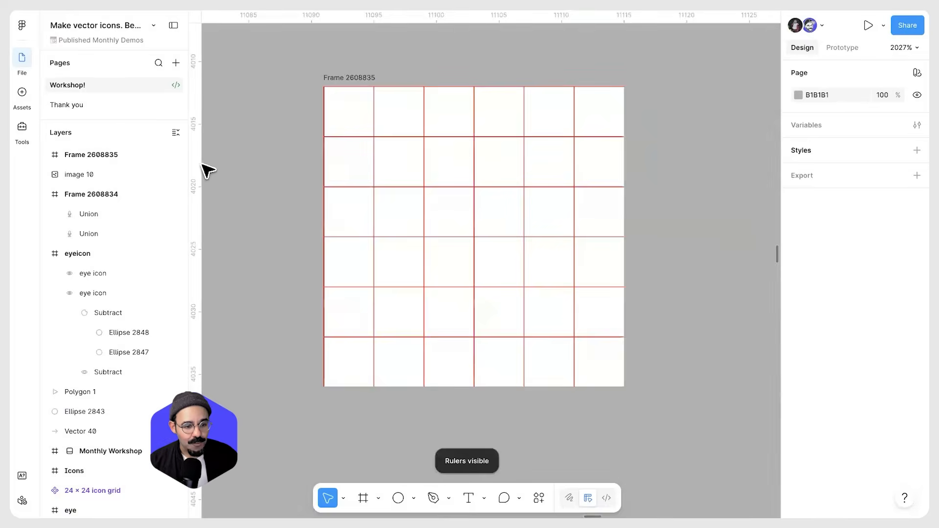
{"action": "left_click_drag", "start_coordinate": [198, 165], "coordinate": [340, 166]}
{"action": "left_click_drag", "start_coordinate": [433, 29], "coordinate": [435, 112]}
{"action": "left_click_drag", "start_coordinate": [335, 128], "coordinate": [348, 127]}
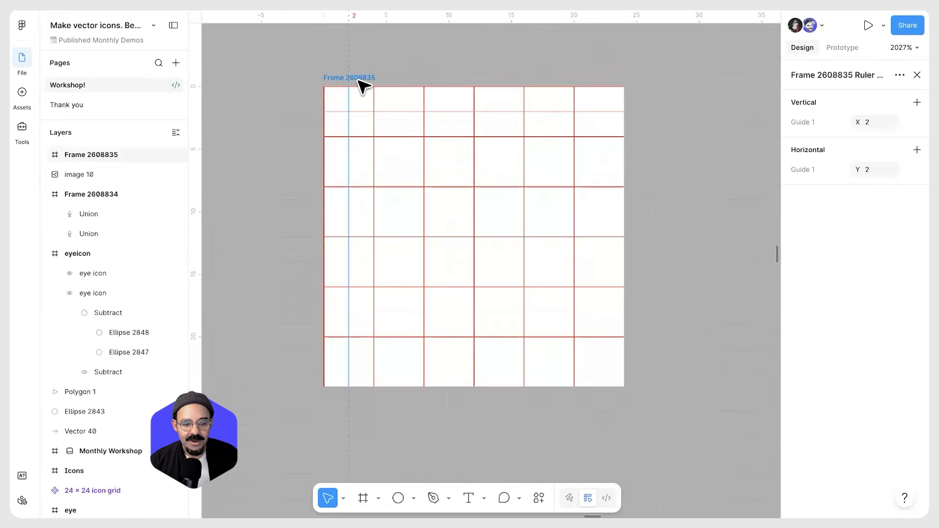
Change the layout grid colour to blue 586FF2
{"action": "left_click", "coordinate": [360, 79]}
{"action": "scroll", "coordinate": [829, 345], "scroll_direction": "down", "scroll_amount": 2}
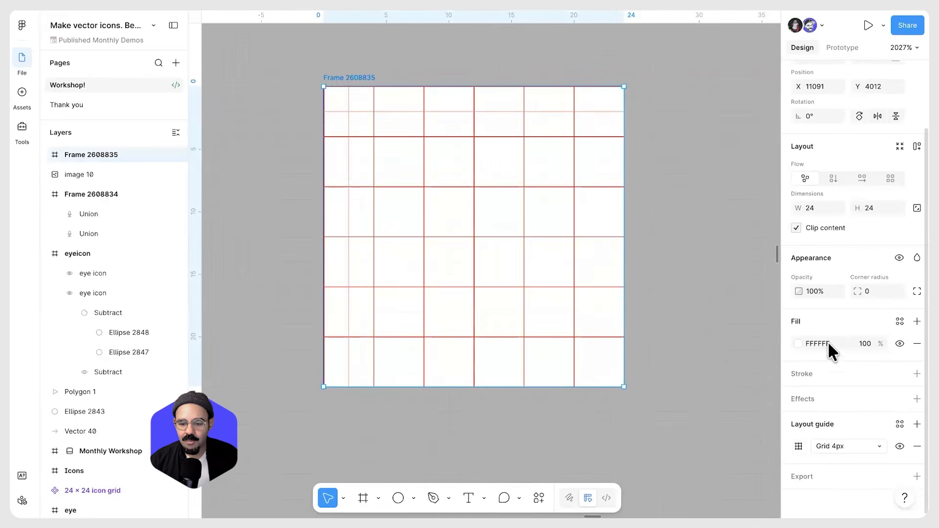
{"action": "left_click", "coordinate": [799, 446]}
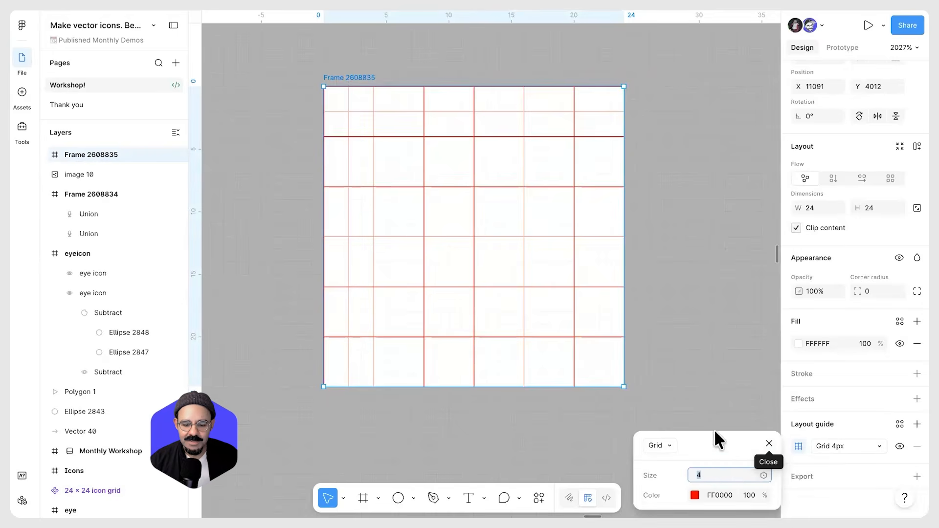
{"action": "left_click_drag", "start_coordinate": [715, 434], "coordinate": [707, 219]}
{"action": "left_click", "coordinate": [689, 273]}
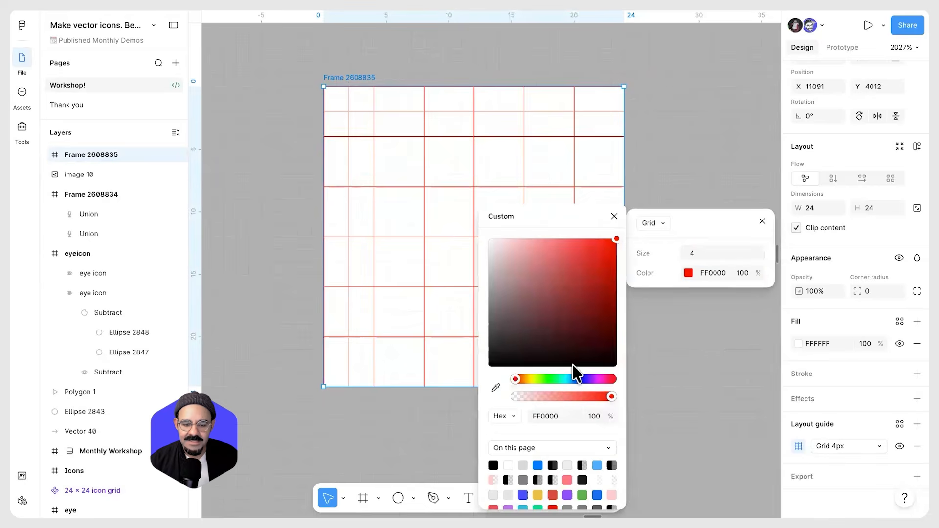
{"action": "left_click", "coordinate": [565, 379]}
{"action": "left_click_drag", "start_coordinate": [579, 272], "coordinate": [543, 280]}
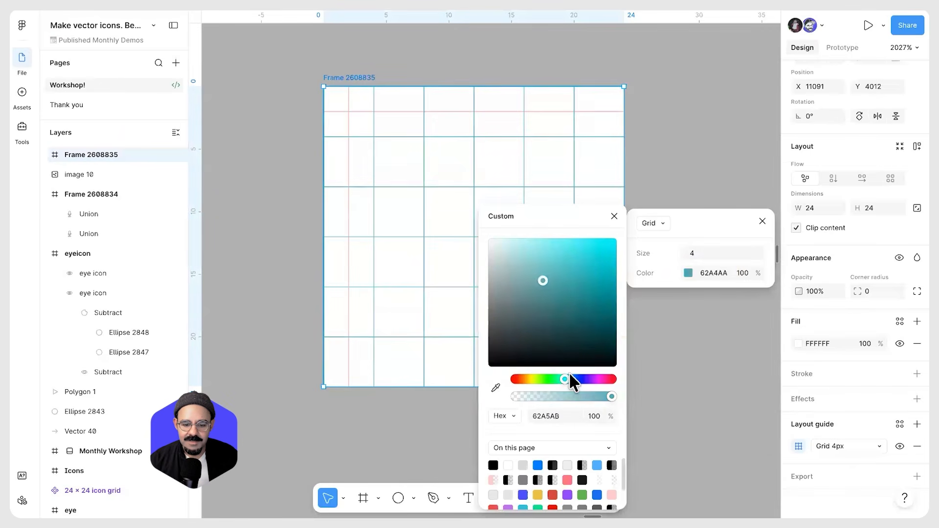
{"action": "left_click", "coordinate": [576, 376]}
{"action": "left_click", "coordinate": [563, 271]}
{"action": "left_click", "coordinate": [613, 216]}
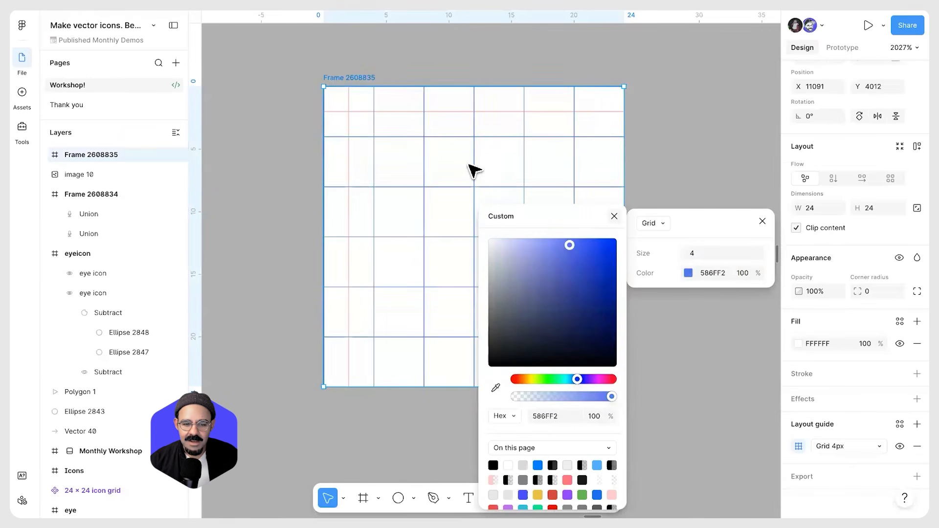
{"action": "left_click_drag", "start_coordinate": [608, 209], "coordinate": [600, 210]}
Add vertical and horizontal guides at 22 px on the frame
{"action": "left_click_drag", "start_coordinate": [424, 18], "coordinate": [416, 362]}
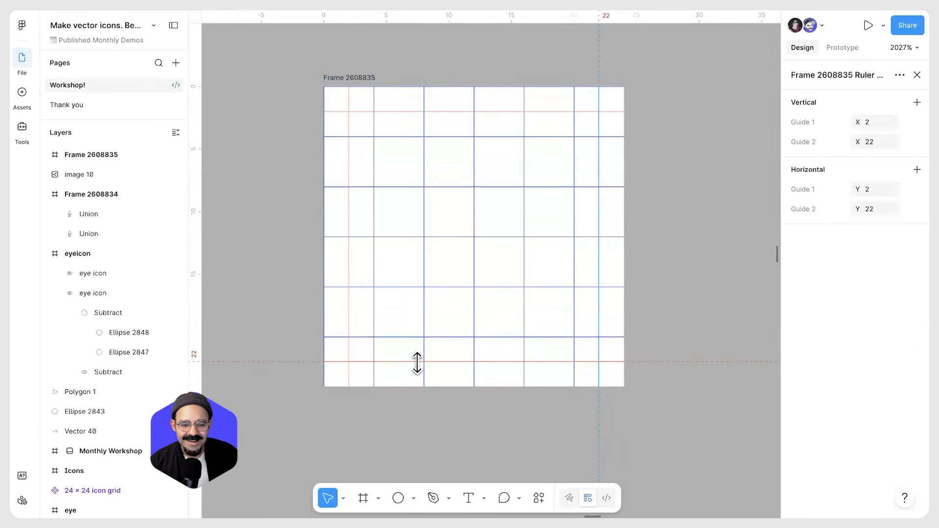
{"action": "left_click", "coordinate": [421, 426]}
Paste the copied icons and move the displays icon next to the grid frame
{"action": "scroll", "coordinate": [407, 325], "scroll_direction": "down", "scroll_amount": 5}
{"action": "key", "text": "ctrl+v"}
{"action": "scroll", "coordinate": [406, 326], "scroll_direction": "down", "scroll_amount": 2}
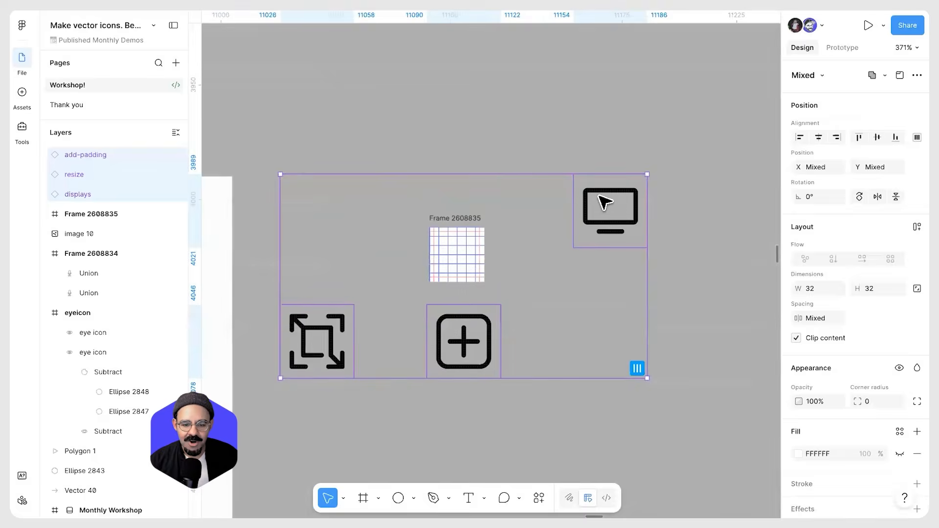
{"action": "scroll", "coordinate": [602, 203], "scroll_direction": "up", "scroll_amount": 2}
{"action": "left_click", "coordinate": [640, 156]}
{"action": "left_click_drag", "start_coordinate": [622, 143], "coordinate": [517, 229]}
{"action": "scroll", "coordinate": [517, 228], "scroll_direction": "up", "scroll_amount": 3}
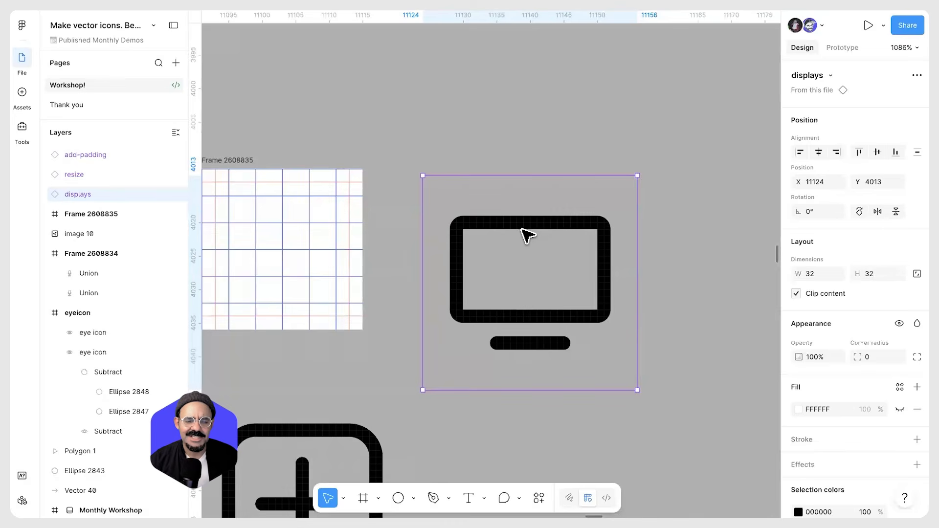
{"action": "scroll", "coordinate": [527, 235], "scroll_direction": "down", "scroll_amount": 2}
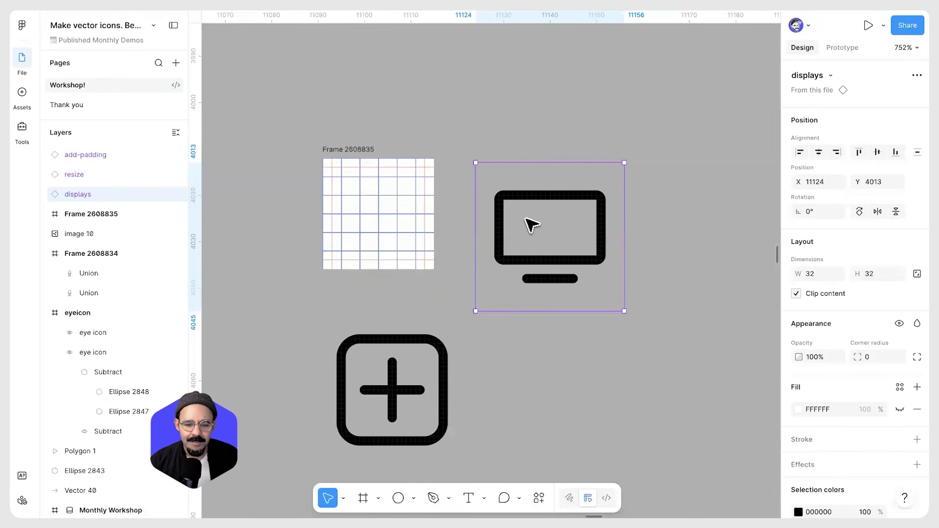
Draw a 20 × 12 rectangle at X 2, Y 4 in the frame and swap its fill to a stroke
{"action": "key", "text": "shift+r"}
{"action": "key", "text": "shift+r"}
{"action": "scroll", "coordinate": [526, 220], "scroll_direction": "up", "scroll_amount": 2}
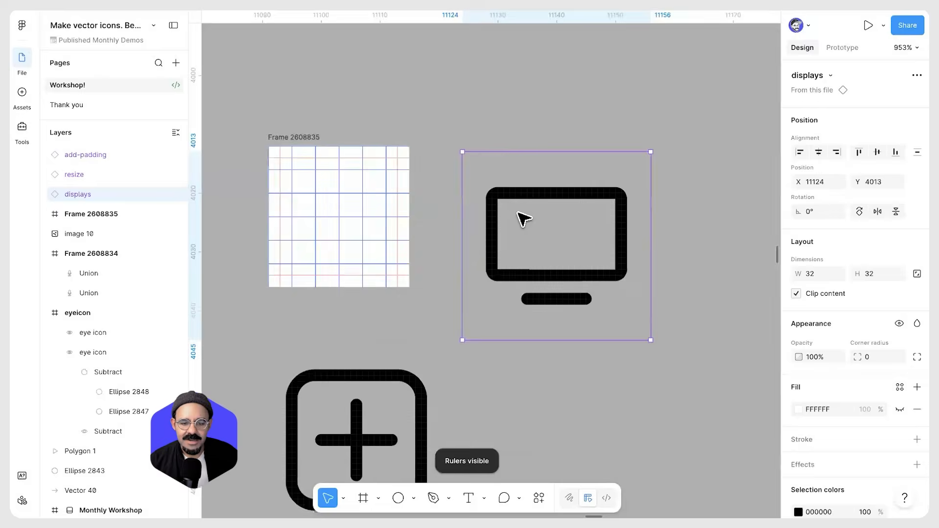
{"action": "scroll", "coordinate": [329, 189], "scroll_direction": "up", "scroll_amount": 3}
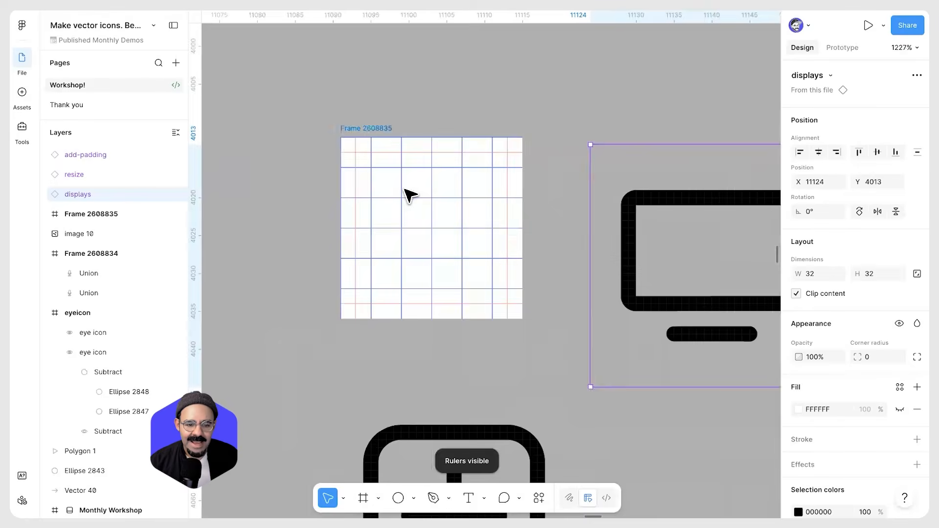
{"action": "key", "text": "r"}
{"action": "mouse_move", "coordinate": [372, 169]}
{"action": "left_mouse_down"}
{"action": "mouse_move", "coordinate": [450, 238]}
{"action": "mouse_move", "coordinate": [487, 299]}
{"action": "mouse_move", "coordinate": [513, 273]}
{"action": "mouse_move", "coordinate": [540, 277]}
{"action": "left_mouse_up"}
{"action": "key", "text": "Up"}
{"action": "key", "text": "Left"}
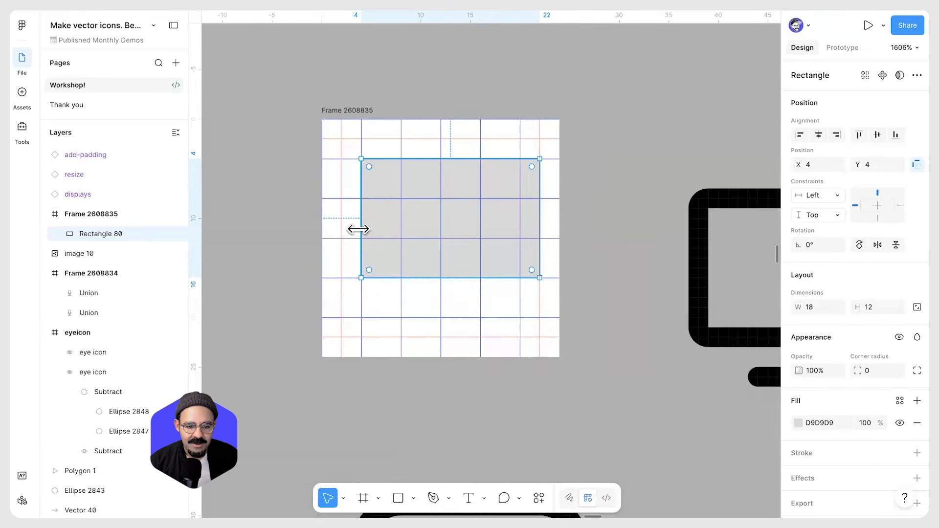
{"action": "left_click_drag", "start_coordinate": [359, 229], "coordinate": [342, 229]}
{"action": "key", "text": "shift+x"}
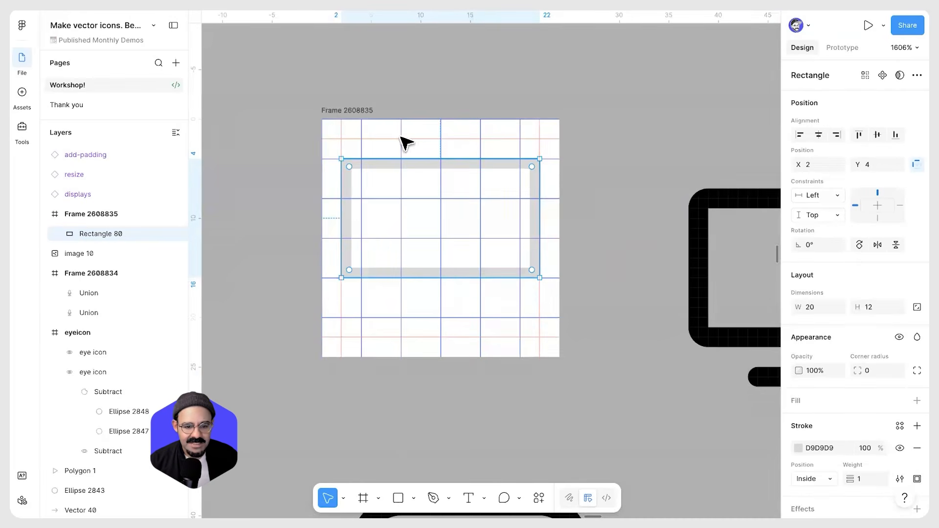
Draw a 10 × 1 rectangle at X 8, Y 19 for the monitor's base
{"action": "scroll", "coordinate": [385, 240], "scroll_direction": "up", "scroll_amount": 3}
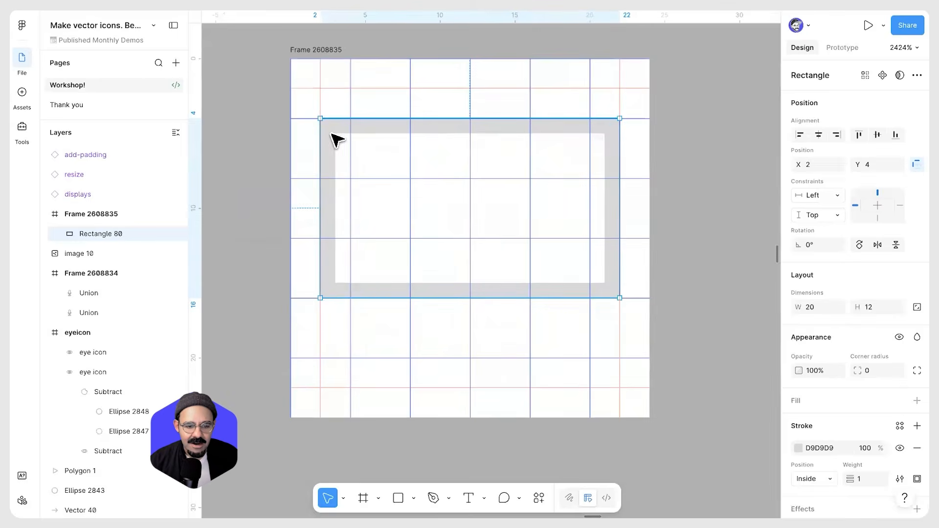
{"action": "scroll", "coordinate": [357, 142], "scroll_direction": "up", "scroll_amount": 5}
{"action": "scroll", "coordinate": [433, 138], "scroll_direction": "down", "scroll_amount": 5}
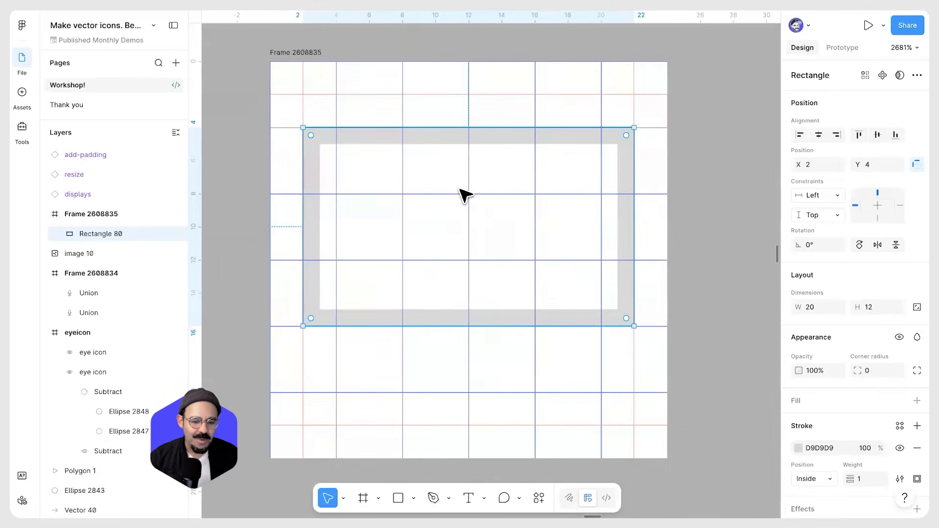
{"action": "key", "text": "r"}
{"action": "mouse_move", "coordinate": [408, 375]}
{"action": "left_mouse_down"}
{"action": "mouse_move", "coordinate": [444, 390]}
{"action": "mouse_move", "coordinate": [576, 389]}
{"action": "mouse_move", "coordinate": [566, 390]}
{"action": "left_mouse_up"}
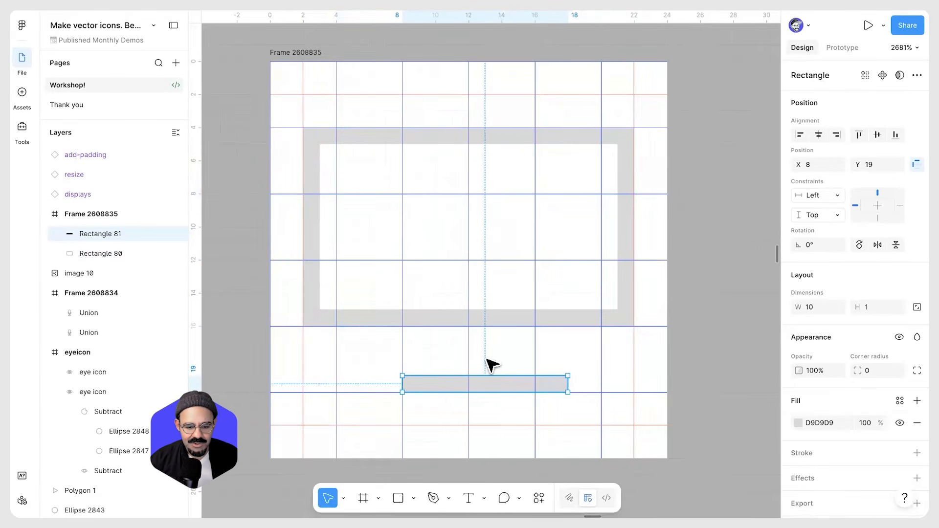
Draw a 2 × 3 rectangle at X 11, Y 16 for the monitor's stem
{"action": "key", "text": "r"}
{"action": "mouse_move", "coordinate": [455, 332]}
{"action": "left_mouse_down"}
{"action": "mouse_move", "coordinate": [480, 374]}
{"action": "mouse_move", "coordinate": [502, 354]}
{"action": "mouse_move", "coordinate": [450, 362]}
{"action": "mouse_move", "coordinate": [455, 356]}
{"action": "left_mouse_up"}
{"action": "key", "text": "Right"}
{"action": "key", "text": "Left"}
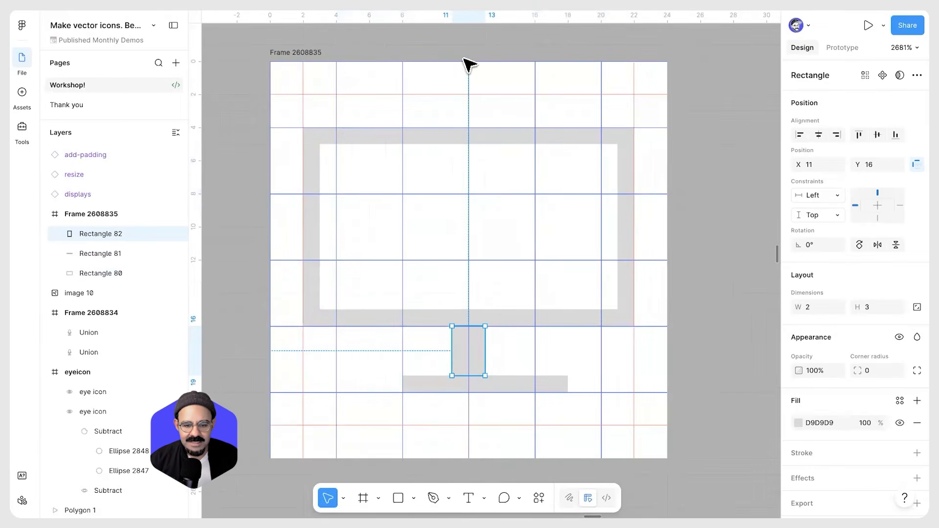
Adjust the monitor's base and stem rectangles on the grid and select the screen rectangle
{"action": "left_click", "coordinate": [505, 416]}
{"action": "left_click_drag", "start_coordinate": [476, 430], "coordinate": [441, 441]}
{"action": "left_click_drag", "start_coordinate": [485, 395], "coordinate": [468, 394]}
{"action": "left_click", "coordinate": [434, 427]}
{"action": "scroll", "coordinate": [434, 427], "scroll_direction": "down", "scroll_amount": 3}
{"action": "left_click_drag", "start_coordinate": [434, 427], "coordinate": [450, 387]}
{"action": "left_click", "coordinate": [376, 316]}
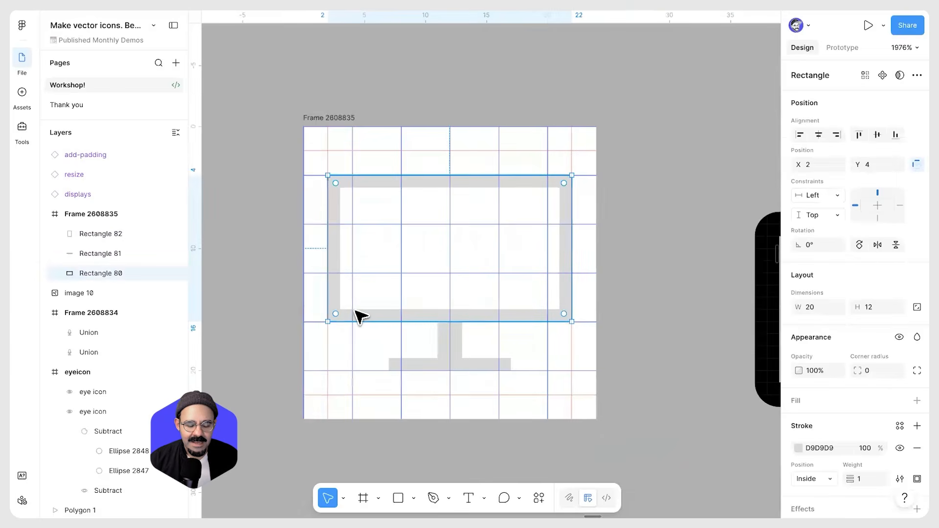
Round the screen rectangle's corners to 2 and the base rectangle's corners to 16
{"action": "left_click_drag", "start_coordinate": [352, 304], "coordinate": [381, 389]}
{"action": "left_click", "coordinate": [384, 389]}
{"action": "left_click", "coordinate": [422, 364]}
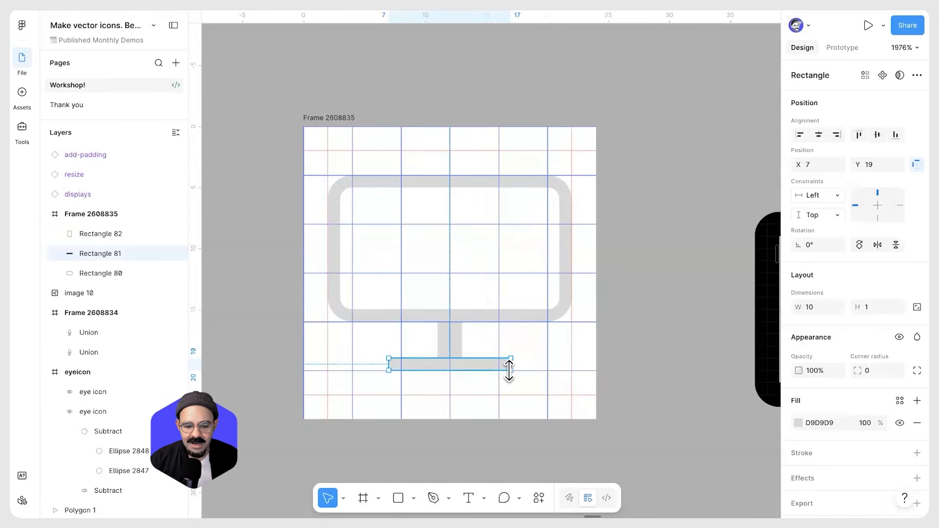
{"action": "left_click_drag", "start_coordinate": [858, 371], "coordinate": [562, 391]}
{"action": "left_click", "coordinate": [550, 402]}
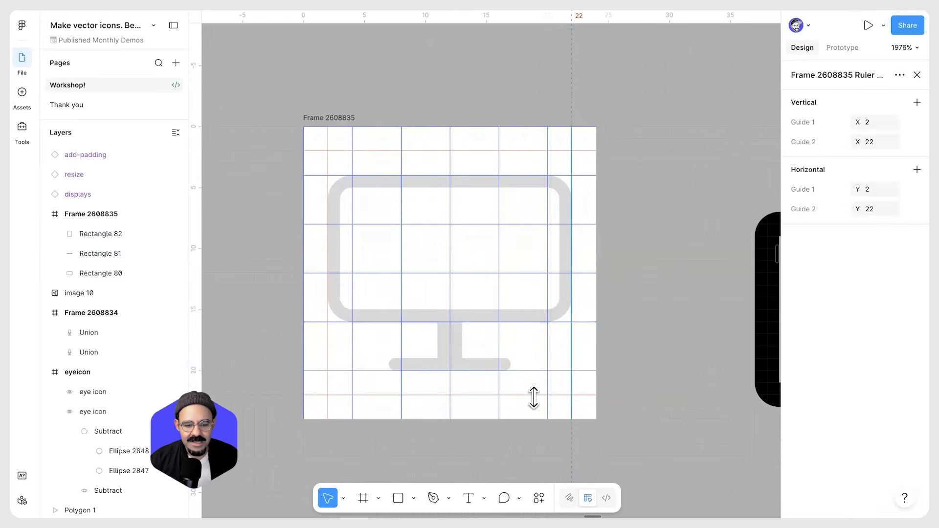
Place an instance of the 24 × 24 icon grid component inside the monitor frame
{"action": "scroll", "coordinate": [420, 217], "scroll_direction": "down", "scroll_amount": 1}
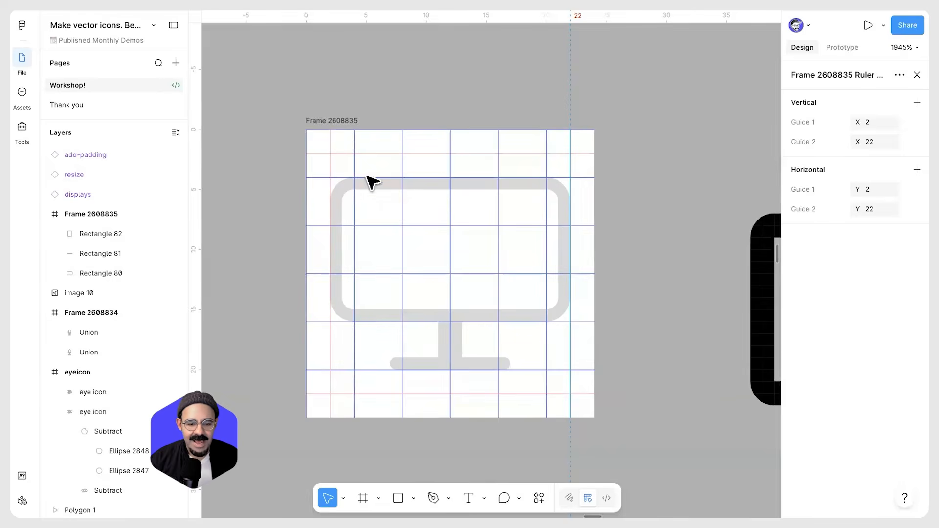
{"action": "scroll", "coordinate": [469, 340], "scroll_direction": "down", "scroll_amount": 5}
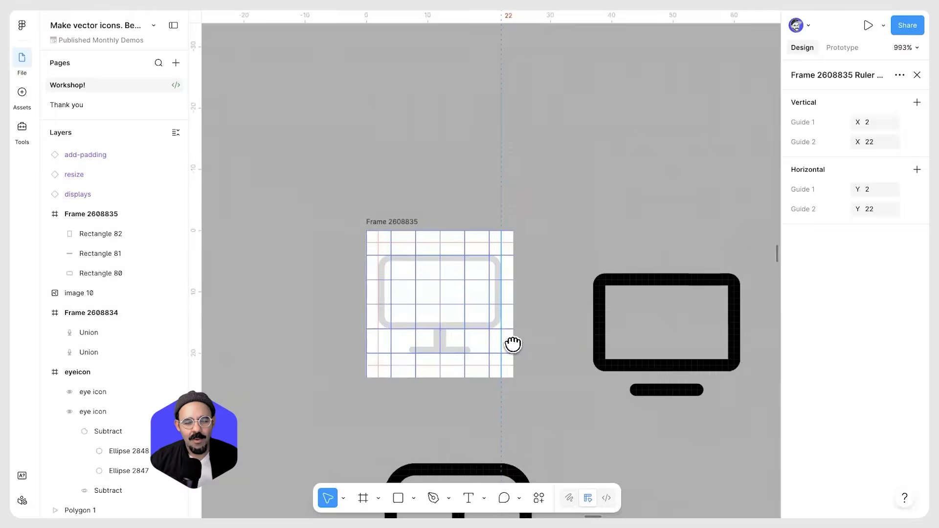
{"action": "left_click_drag", "start_coordinate": [510, 342], "coordinate": [544, 270]}
{"action": "scroll", "coordinate": [545, 270], "scroll_direction": "down", "scroll_amount": 5}
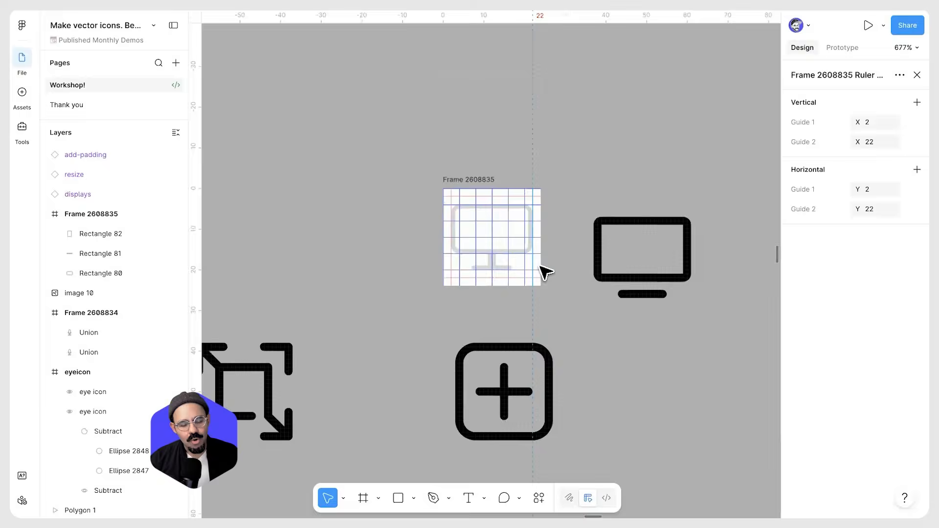
{"action": "scroll", "coordinate": [432, 276], "scroll_direction": "down", "scroll_amount": 5}
{"action": "scroll", "coordinate": [468, 296], "scroll_direction": "left", "scroll_amount": 3}
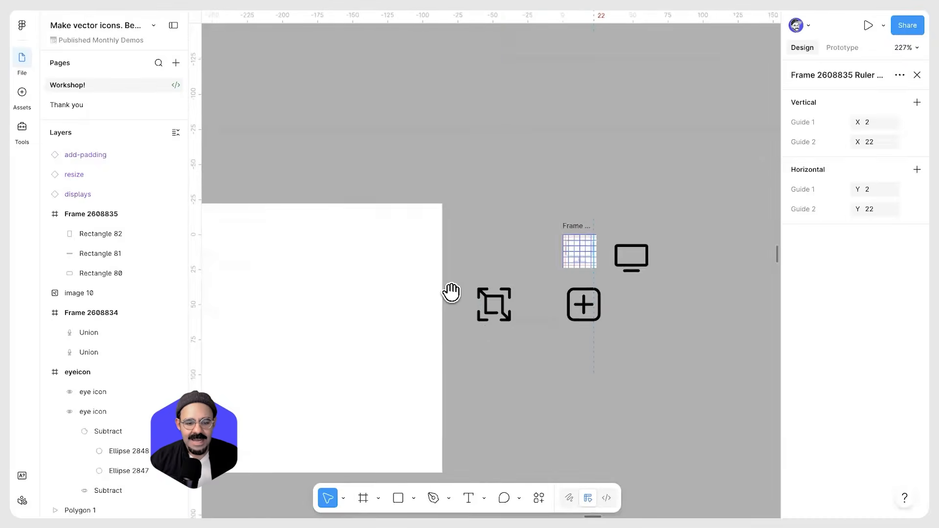
{"action": "scroll", "coordinate": [448, 292], "scroll_direction": "down", "scroll_amount": 5}
{"action": "scroll", "coordinate": [368, 299], "scroll_direction": "up", "scroll_amount": 5}
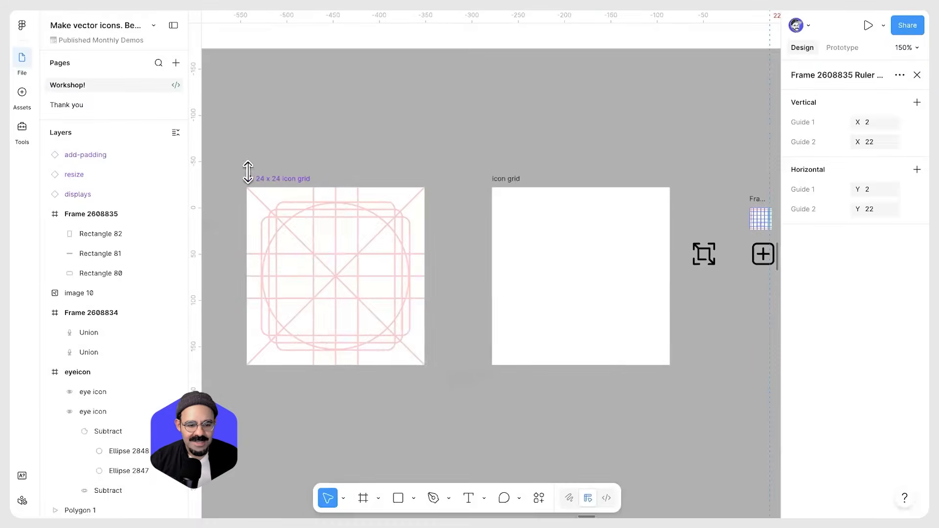
{"action": "left_click", "coordinate": [260, 179]}
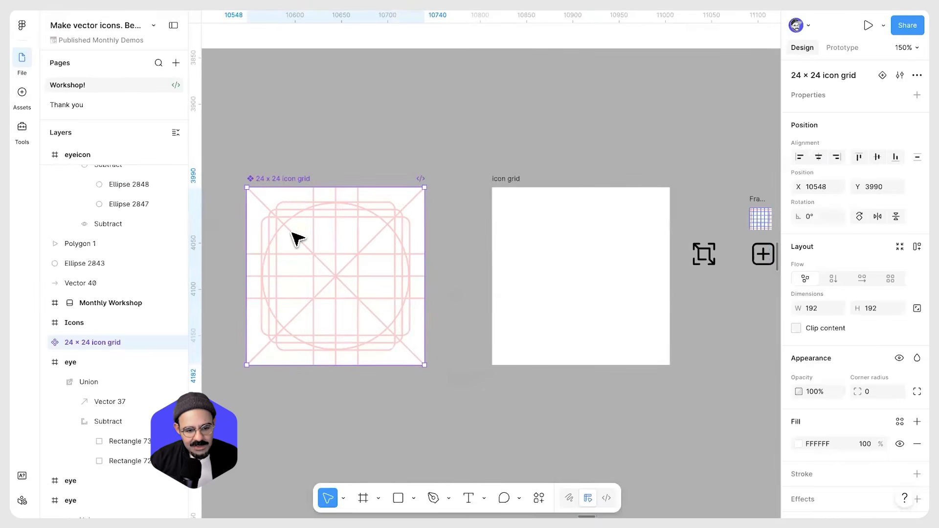
{"action": "scroll", "coordinate": [386, 340], "scroll_direction": "down", "scroll_amount": 1}
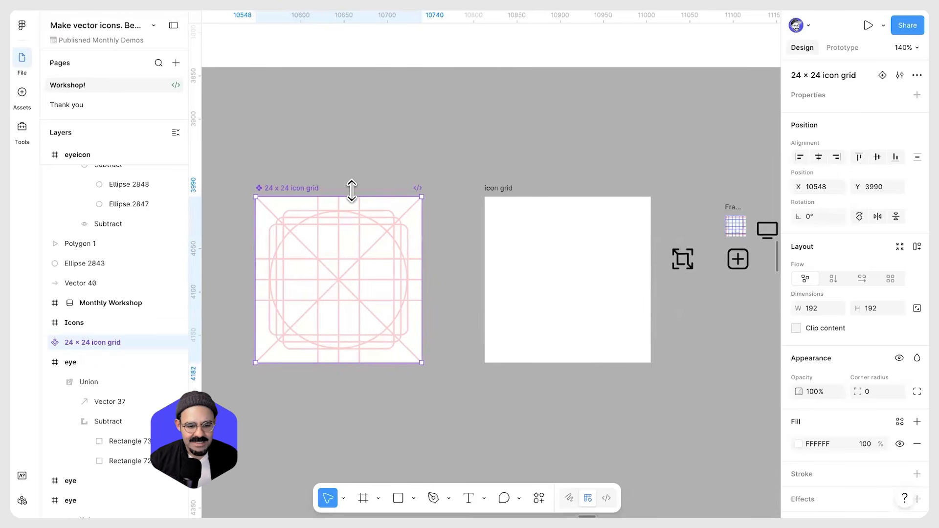
{"action": "scroll", "coordinate": [517, 254], "scroll_direction": "right", "scroll_amount": 5}
{"action": "scroll", "coordinate": [430, 245], "scroll_direction": "up", "scroll_amount": 10}
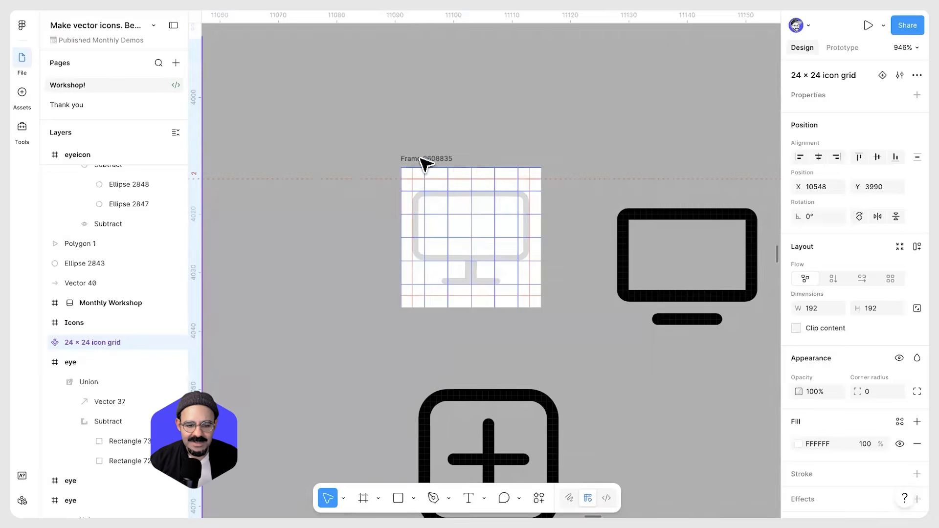
{"action": "left_click", "coordinate": [425, 162]}
{"action": "scroll", "coordinate": [583, 382], "scroll_direction": "down", "scroll_amount": 1}
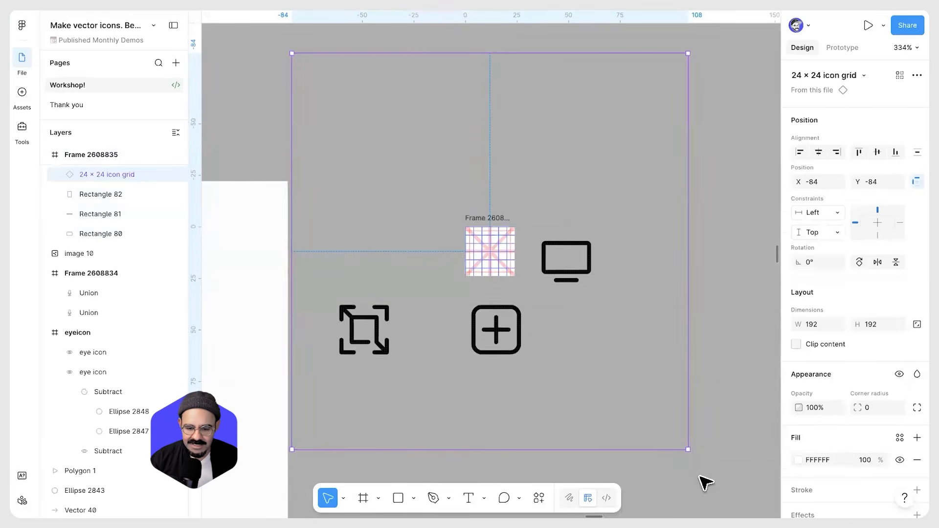
Hide the layout guides and scale the grid instance down to 24 × 24 at X 0, Y 0
{"action": "key", "text": "k"}
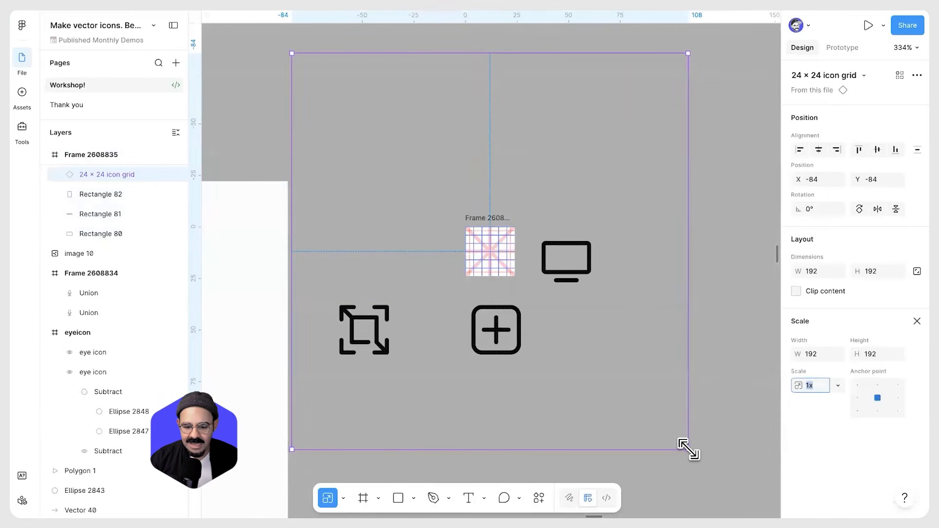
{"action": "left_click_drag", "start_coordinate": [497, 306], "coordinate": [353, 156]}
{"action": "left_click_drag", "start_coordinate": [332, 136], "coordinate": [501, 265]}
{"action": "scroll", "coordinate": [501, 265], "scroll_direction": "up", "scroll_amount": 5}
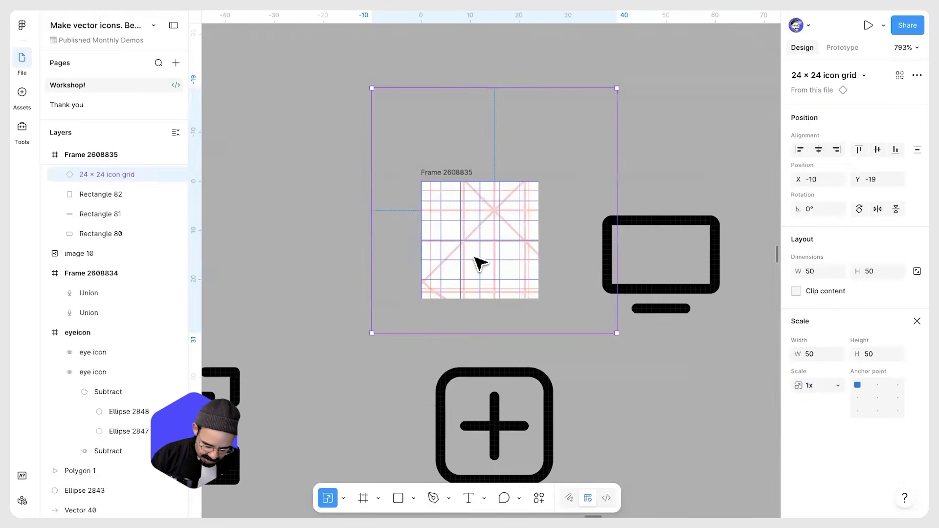
{"action": "key", "text": "shift+g"}
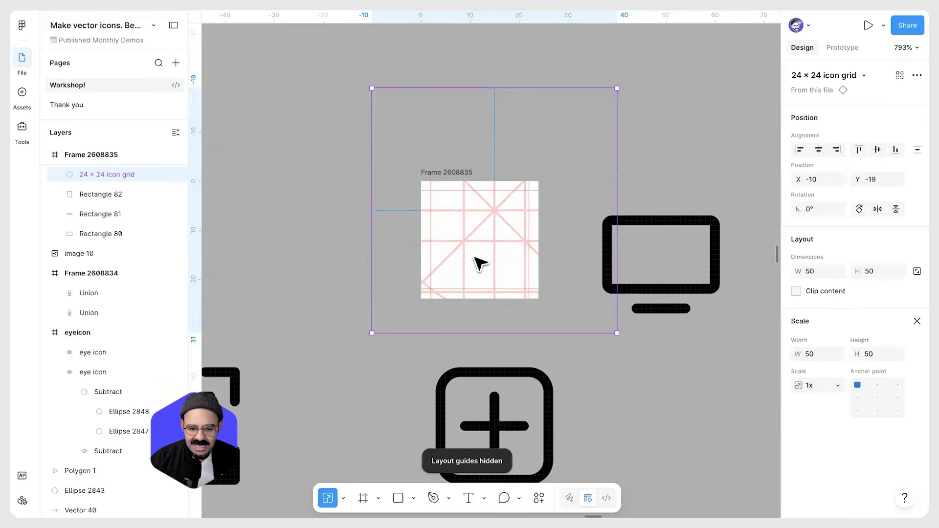
{"action": "scroll", "coordinate": [482, 262], "scroll_direction": "up", "scroll_amount": 3}
{"action": "left_click_drag", "start_coordinate": [404, 254], "coordinate": [453, 244]}
{"action": "left_click_drag", "start_coordinate": [625, 378], "coordinate": [568, 322]}
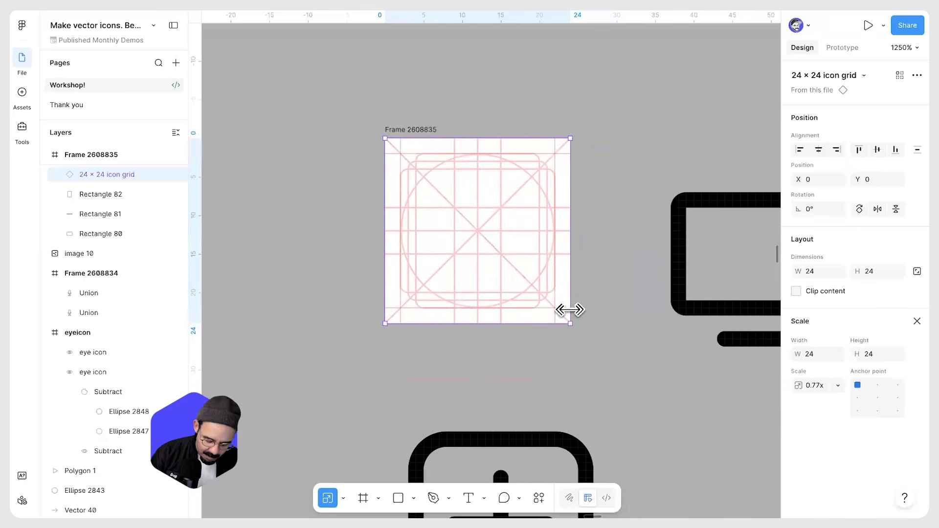
Send the icon grid instance behind the monitor rectangles
{"action": "key", "text": "super+alt+bracketleft"}
{"action": "left_click", "coordinate": [595, 283]}
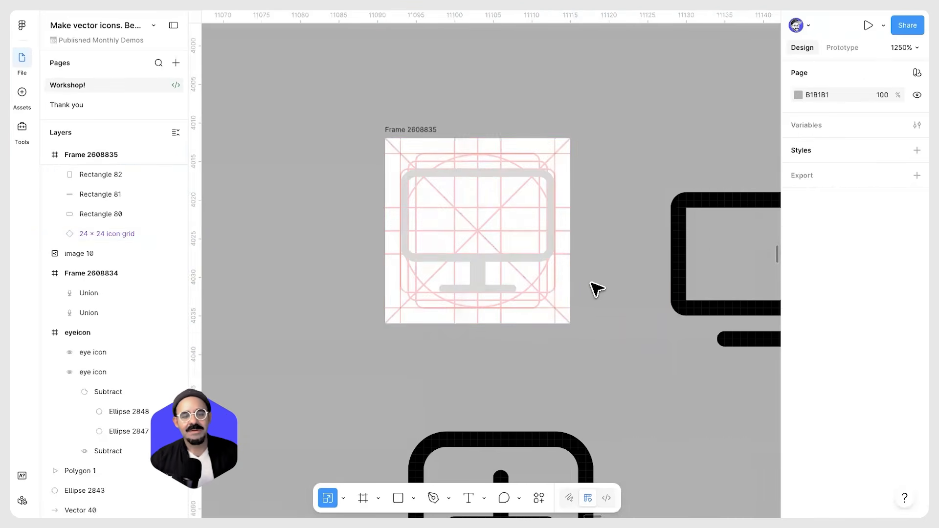
{"action": "scroll", "coordinate": [595, 283], "scroll_direction": "up", "scroll_amount": 5}
{"action": "scroll", "coordinate": [489, 122], "scroll_direction": "up", "scroll_amount": 1}
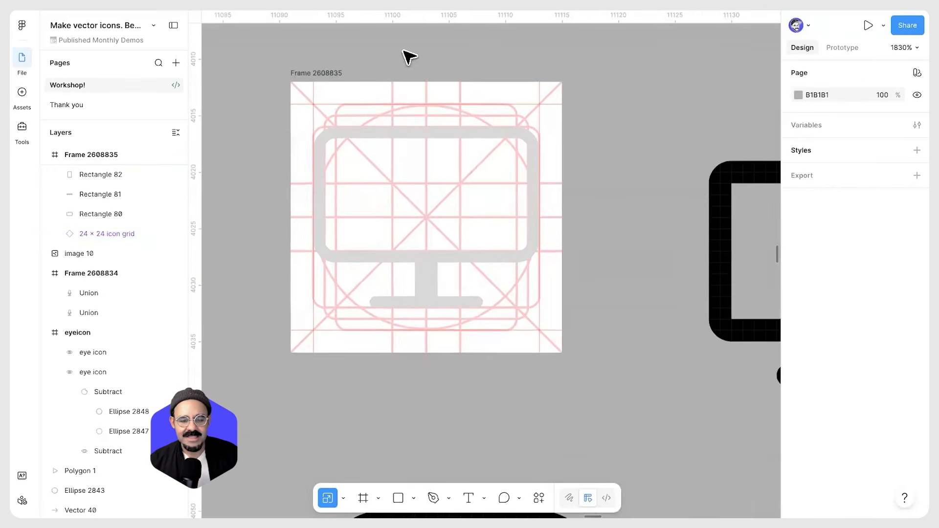
Move the three monitor rectangles off the frame and undo the move
{"action": "left_click", "coordinate": [424, 148]}
{"action": "left_click", "coordinate": [420, 278], "text": "shift"}
{"action": "left_click", "coordinate": [429, 304], "text": "shift"}
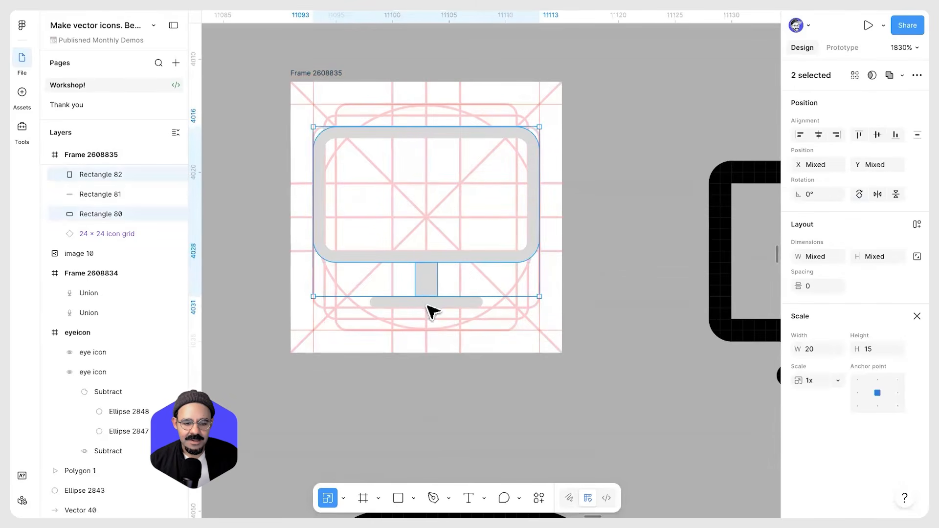
{"action": "left_click_drag", "start_coordinate": [427, 260], "coordinate": [642, 325]}
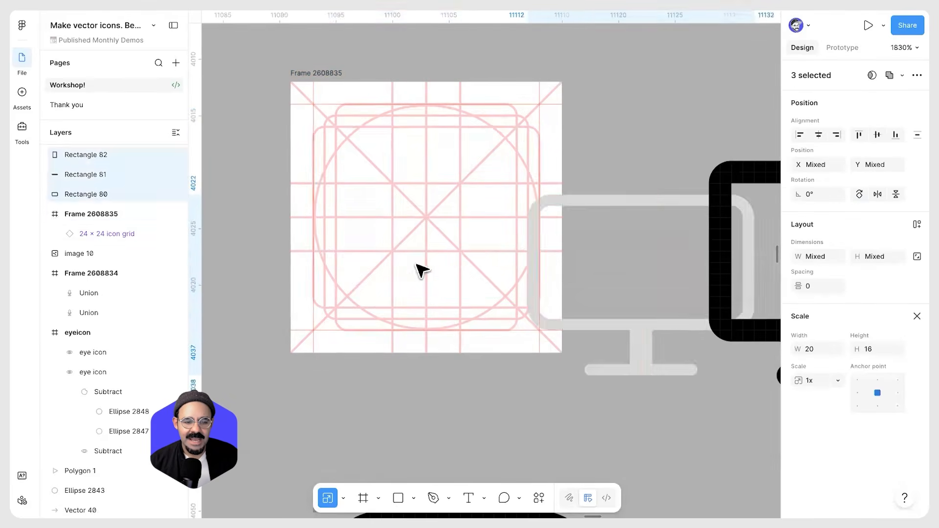
{"action": "key", "text": "ctrl+z"}
{"action": "left_click", "coordinate": [494, 146]}
Set the fill of all three monitor rectangles to black 000000
{"action": "scroll", "coordinate": [471, 137], "scroll_direction": "up", "scroll_amount": 4}
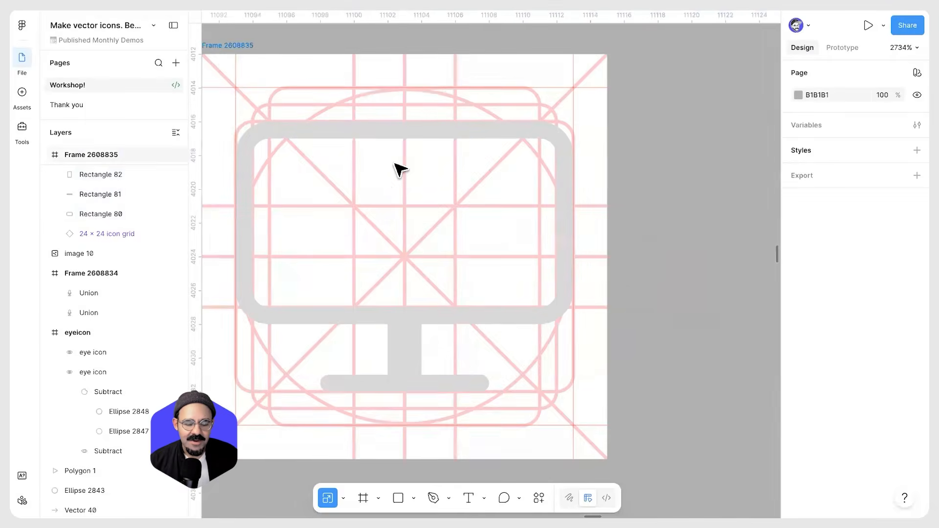
{"action": "scroll", "coordinate": [398, 145], "scroll_direction": "down", "scroll_amount": 8}
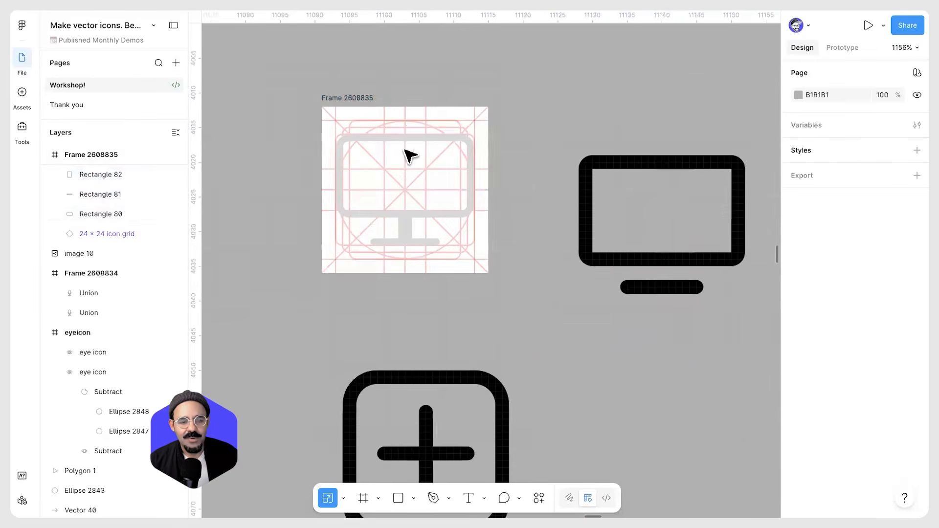
{"action": "left_click", "coordinate": [403, 142]}
{"action": "left_click", "coordinate": [409, 231], "text": "shift"}
{"action": "left_click", "coordinate": [430, 242], "text": "shift"}
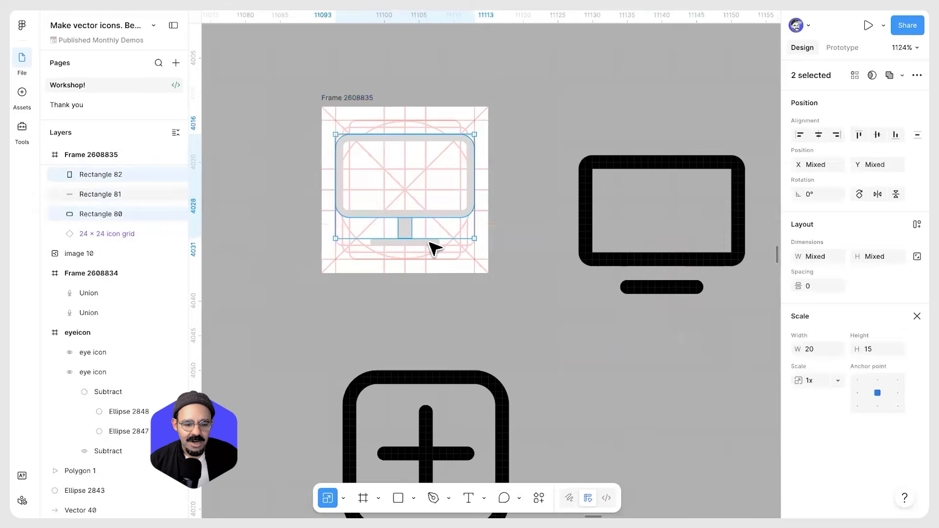
{"action": "left_click", "coordinate": [917, 316]}
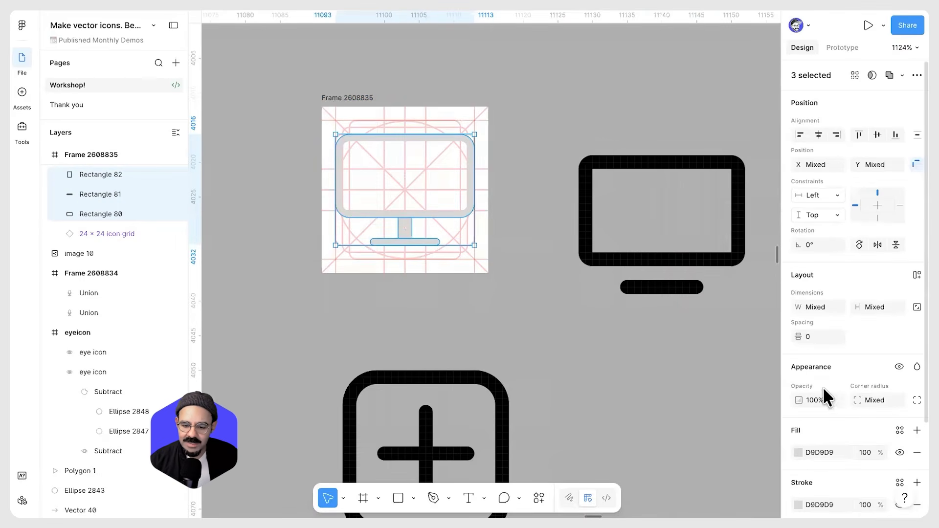
{"action": "left_click", "coordinate": [799, 452]}
{"action": "left_click_drag", "start_coordinate": [691, 348], "coordinate": [621, 383]}
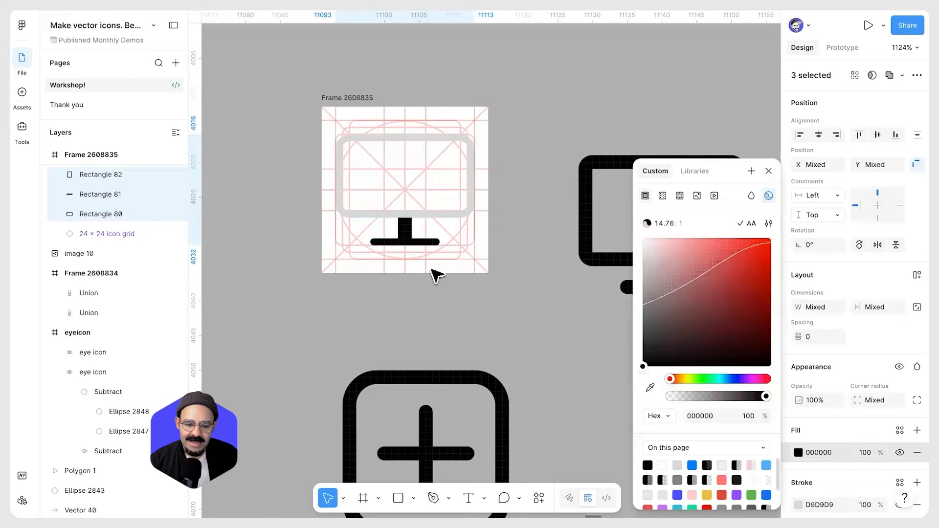
Set the screen rectangle's stroke colour to black 000000
{"action": "left_click", "coordinate": [437, 233]}
{"action": "scroll", "coordinate": [438, 233], "scroll_direction": "up", "scroll_amount": 2}
{"action": "left_click", "coordinate": [418, 213]}
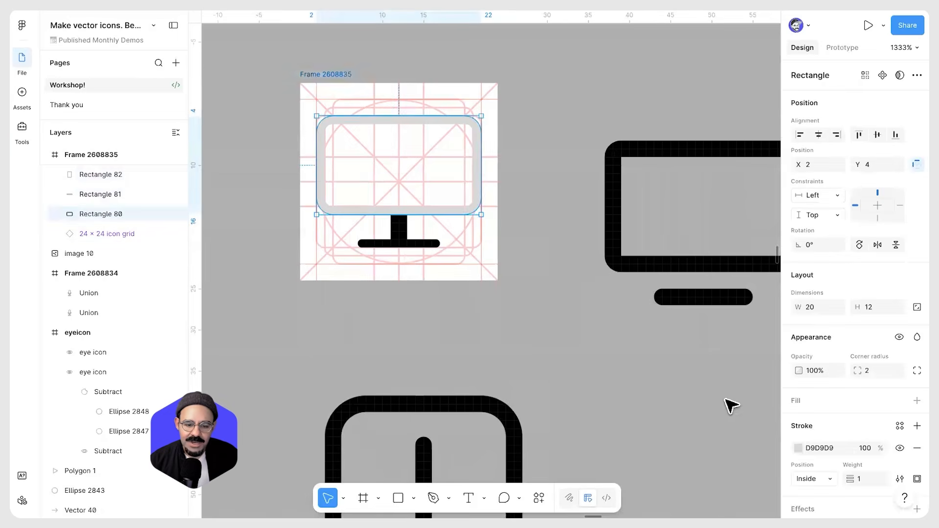
{"action": "left_click", "coordinate": [798, 447]}
{"action": "left_click_drag", "start_coordinate": [671, 346], "coordinate": [601, 387]}
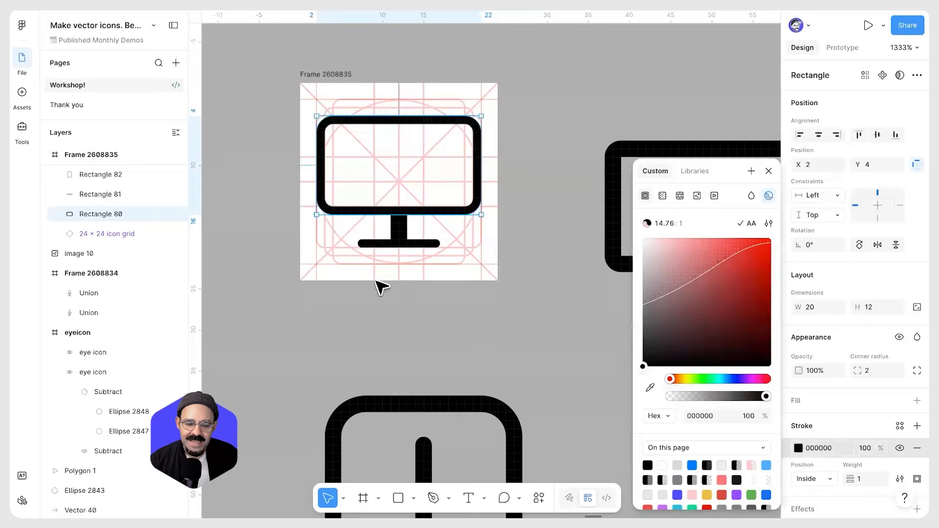
{"action": "left_click", "coordinate": [377, 284]}
Inspect the monitor's stem and base shapes against the icon grid
{"action": "scroll", "coordinate": [378, 283], "scroll_direction": "up", "scroll_amount": 3}
{"action": "scroll", "coordinate": [396, 284], "scroll_direction": "up", "scroll_amount": 3}
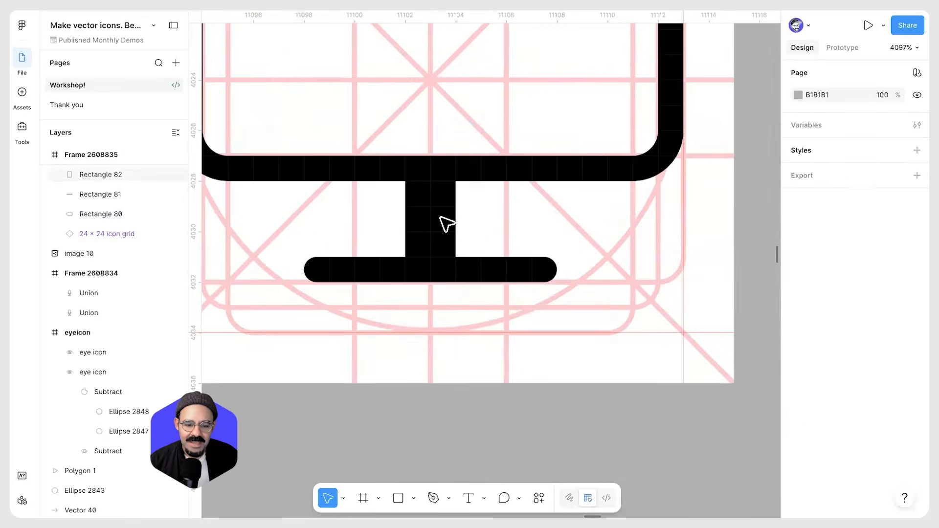
{"action": "left_click", "coordinate": [444, 220]}
{"action": "left_click", "coordinate": [430, 271]}
{"action": "scroll", "coordinate": [488, 225], "scroll_direction": "down", "scroll_amount": 3}
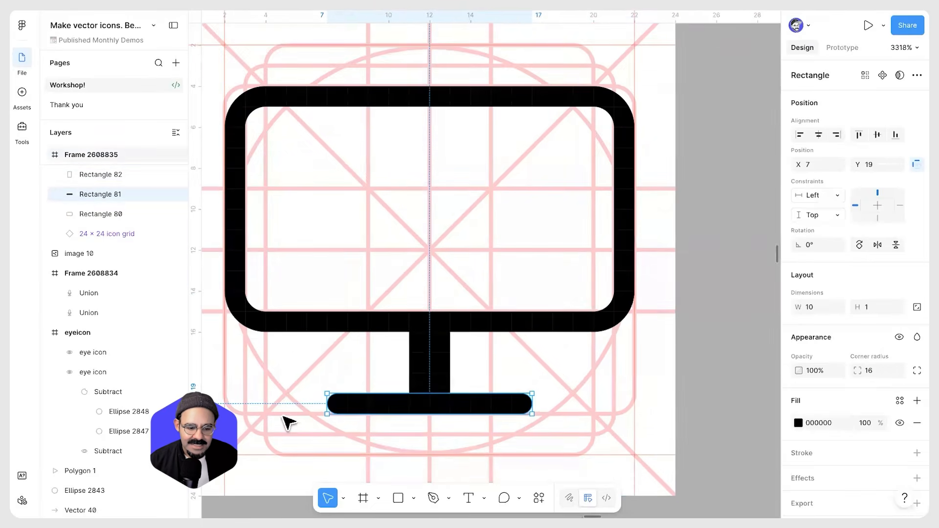
{"action": "left_click", "coordinate": [282, 416], "text": "super"}
{"action": "left_click", "coordinate": [285, 414], "text": "super"}
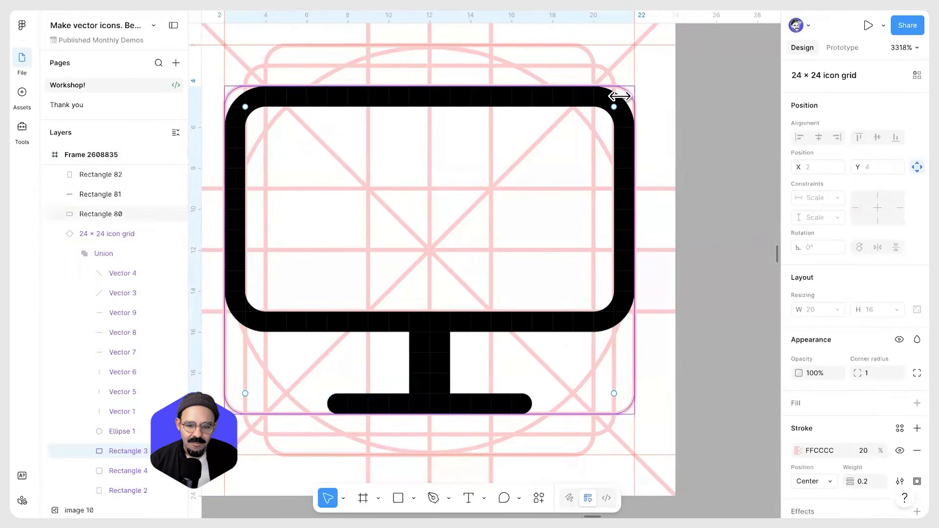
Duplicate the monitor frame beside the original
{"action": "scroll", "coordinate": [468, 310], "scroll_direction": "down", "scroll_amount": 5}
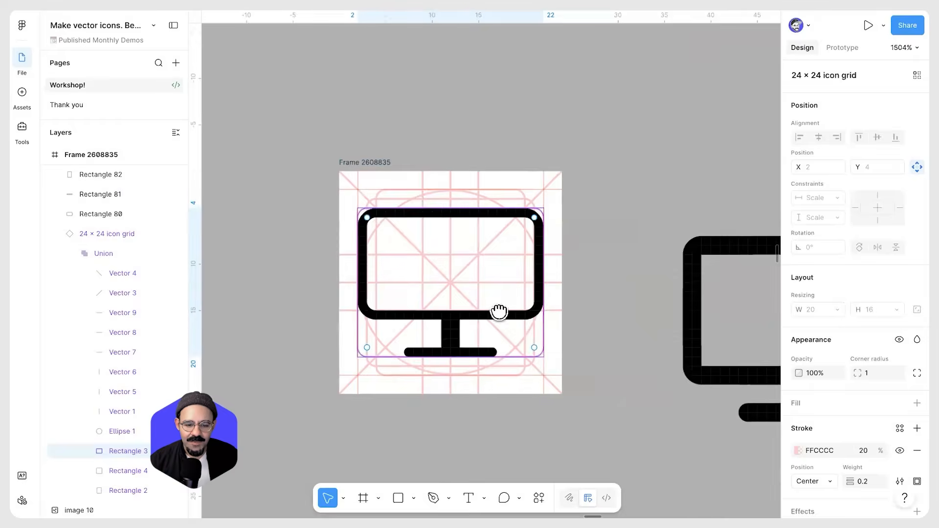
{"action": "left_click_drag", "start_coordinate": [499, 312], "coordinate": [397, 284]}
{"action": "left_click", "coordinate": [549, 275]}
{"action": "left_click_drag", "start_coordinate": [549, 274], "coordinate": [481, 232]}
{"action": "scroll", "coordinate": [481, 233], "scroll_direction": "down", "scroll_amount": 1}
{"action": "left_click_drag", "start_coordinate": [707, 343], "coordinate": [723, 376]}
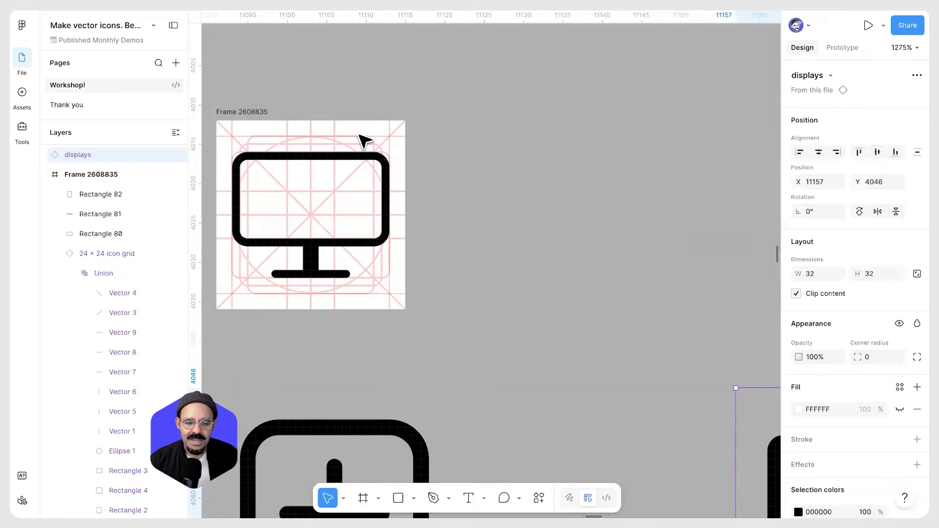
{"action": "left_click_drag", "start_coordinate": [247, 120], "coordinate": [512, 135]}
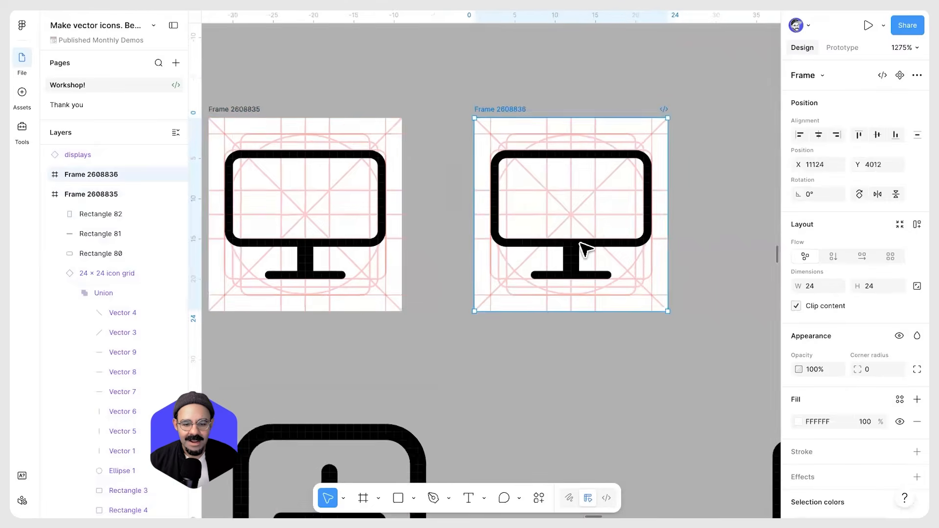
In the copy, resize the screen rectangle to 11 × 14 at X 6, Y 2
{"action": "scroll", "coordinate": [562, 245], "scroll_direction": "up", "scroll_amount": 3}
{"action": "left_click", "coordinate": [494, 196]}
{"action": "left_click_drag", "start_coordinate": [499, 187], "coordinate": [522, 187]}
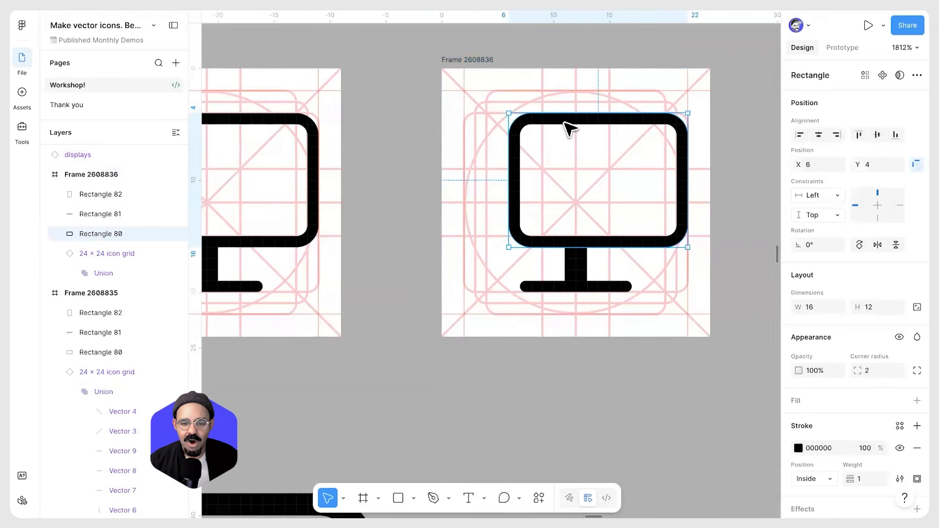
{"action": "left_click_drag", "start_coordinate": [570, 112], "coordinate": [570, 89]}
{"action": "left_click_drag", "start_coordinate": [687, 164], "coordinate": [628, 164]}
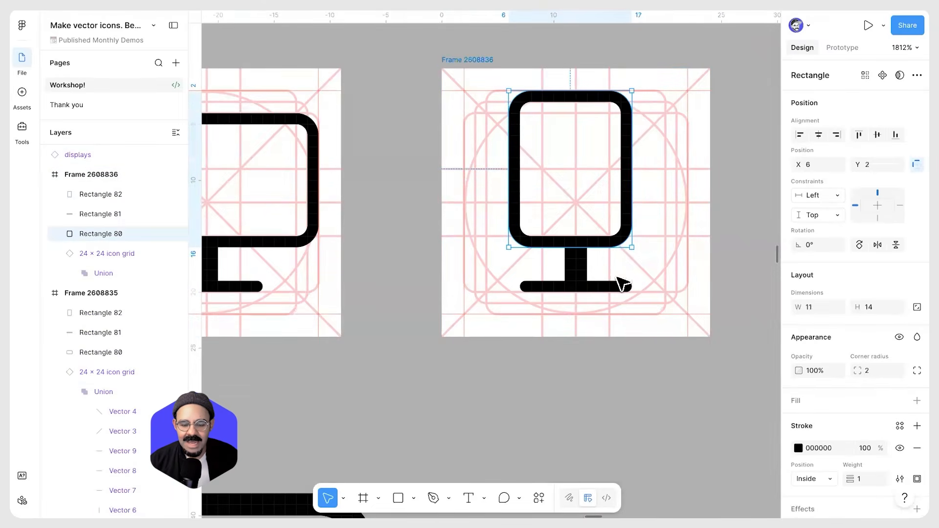
Move the copy's base rectangle down to Y 21
{"action": "left_click", "coordinate": [607, 287]}
{"action": "left_click_drag", "start_coordinate": [608, 288], "coordinate": [604, 314]}
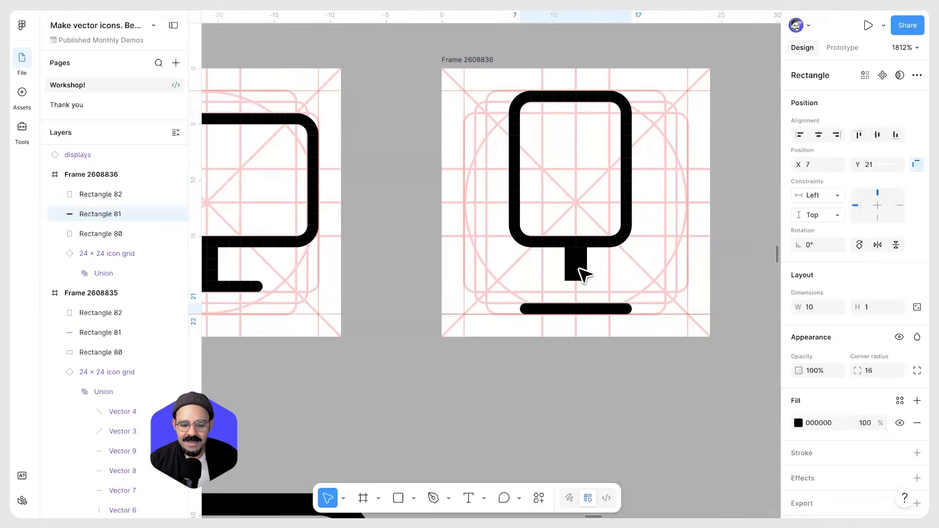
Extend the copy's stem down to meet the base, making it 2 × 5 at X 11, Y 16
{"action": "left_click", "coordinate": [580, 268]}
{"action": "left_click_drag", "start_coordinate": [576, 281], "coordinate": [576, 303]}
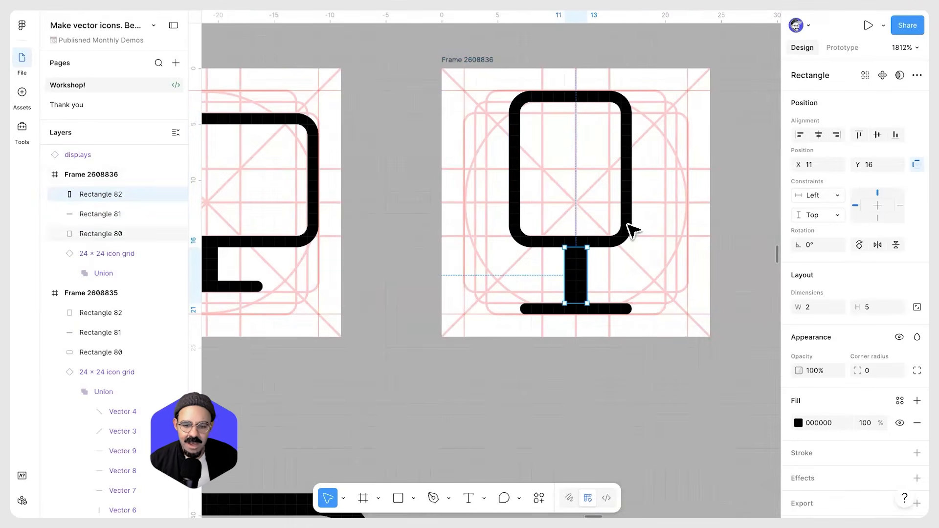
Widen the copy's screen rectangle on both sides to 16 × 14 at X 4, Y 2
{"action": "left_click", "coordinate": [630, 211]}
{"action": "left_click_drag", "start_coordinate": [627, 205], "coordinate": [666, 208]}
{"action": "left_click_drag", "start_coordinate": [476, 189], "coordinate": [483, 189]}
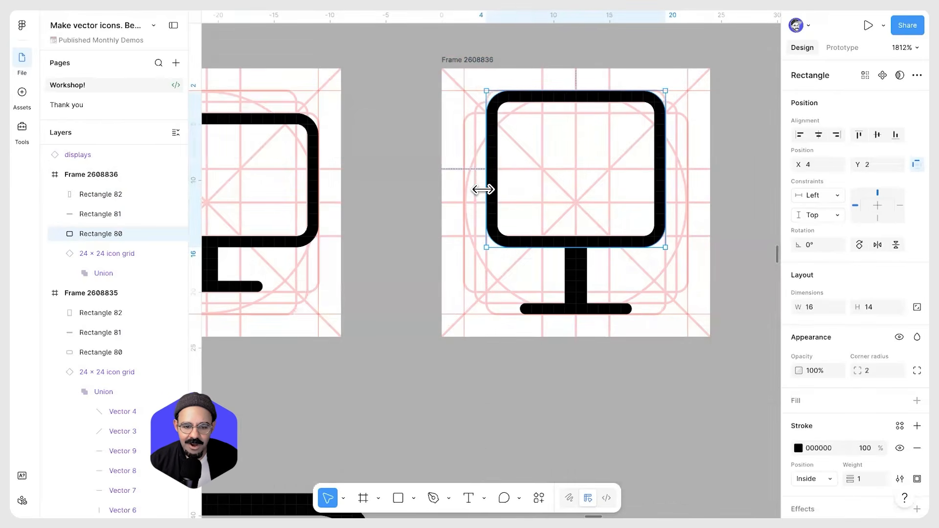
{"action": "left_click", "coordinate": [582, 52]}
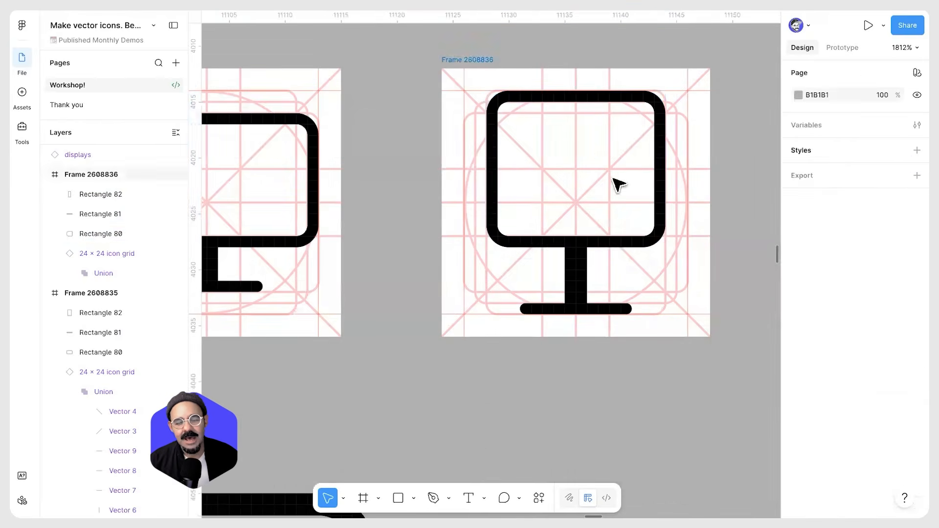
Examine the revised monitor icon against the icon grid at several zoom levels
{"action": "left_click", "coordinate": [611, 313]}
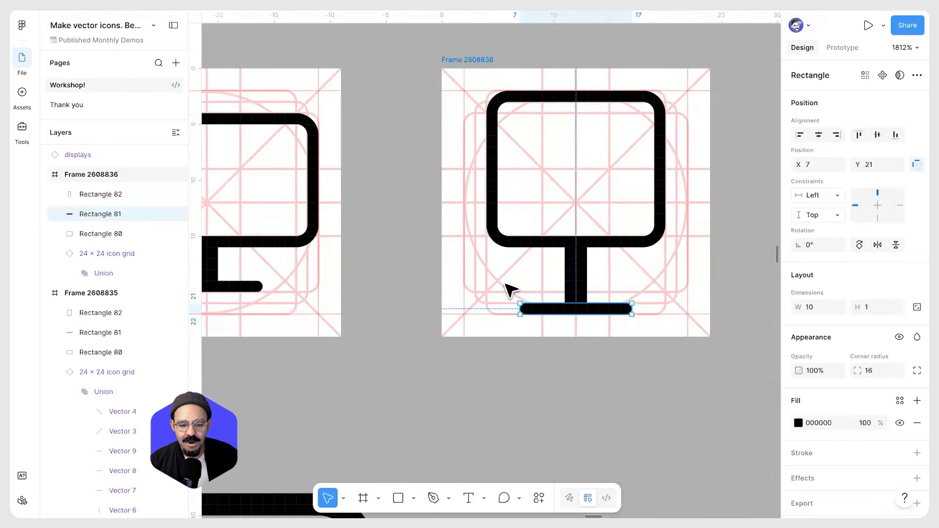
{"action": "left_click", "coordinate": [564, 365]}
{"action": "scroll", "coordinate": [567, 366], "scroll_direction": "down", "scroll_amount": 3}
{"action": "left_click_drag", "start_coordinate": [616, 363], "coordinate": [551, 347]}
{"action": "scroll", "coordinate": [503, 283], "scroll_direction": "up", "scroll_amount": 1}
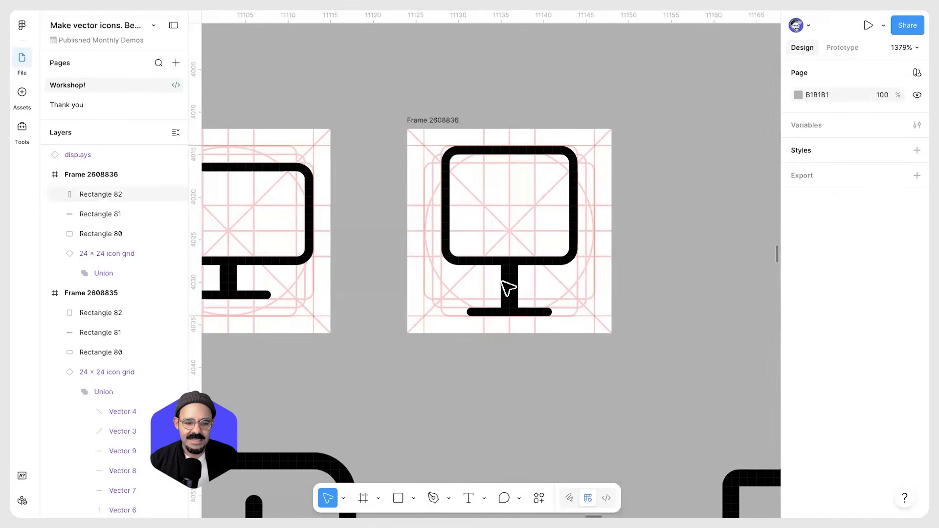
{"action": "scroll", "coordinate": [436, 315], "scroll_direction": "up", "scroll_amount": 4}
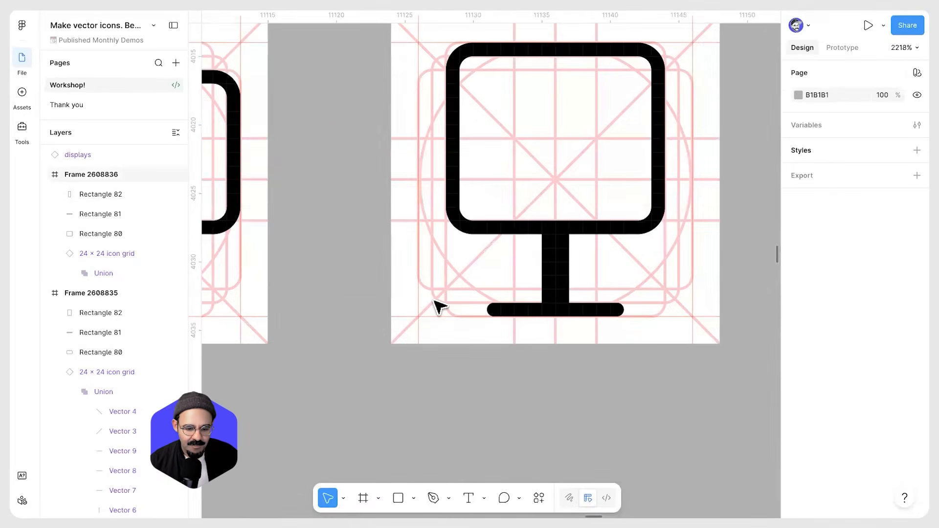
{"action": "scroll", "coordinate": [446, 303], "scroll_direction": "down", "scroll_amount": 4}
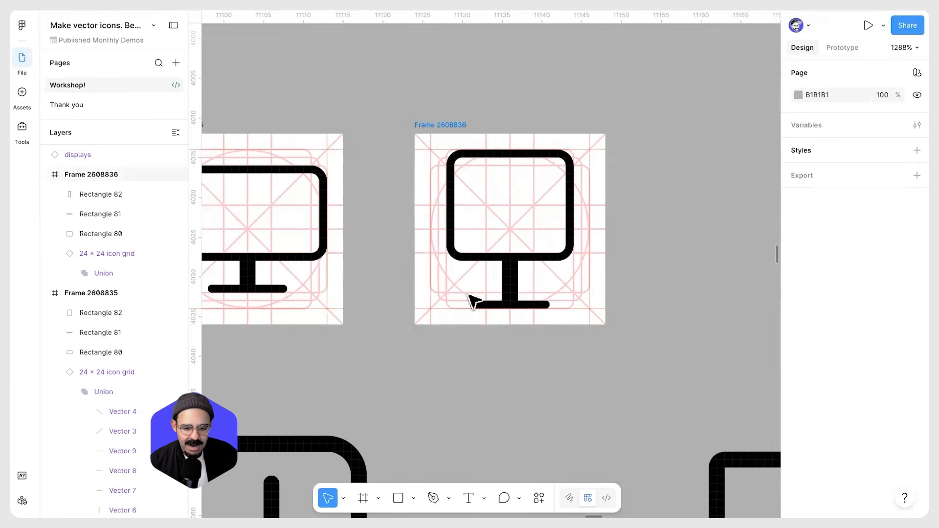
{"action": "scroll", "coordinate": [469, 296], "scroll_direction": "down", "scroll_amount": 2}
{"action": "left_click_drag", "start_coordinate": [469, 296], "coordinate": [344, 210]}
{"action": "scroll", "coordinate": [503, 206], "scroll_direction": "down", "scroll_amount": 1}
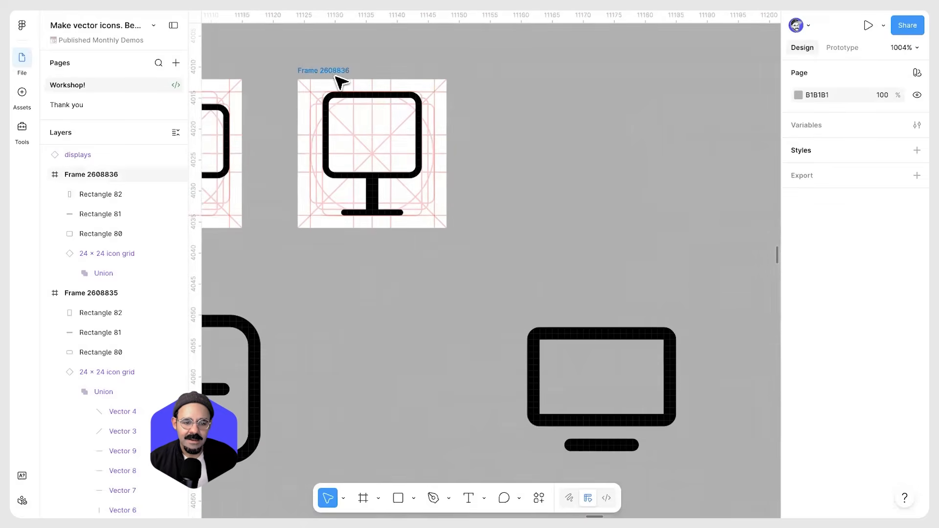
Duplicate the revised monitor frame beside it
{"action": "left_click", "coordinate": [337, 73]}
{"action": "left_click_drag", "start_coordinate": [451, 74], "coordinate": [522, 87]}
Delete the stem, base and screen shapes from the new frame copy, leaving only the icon grid
{"action": "left_click", "coordinate": [560, 169]}
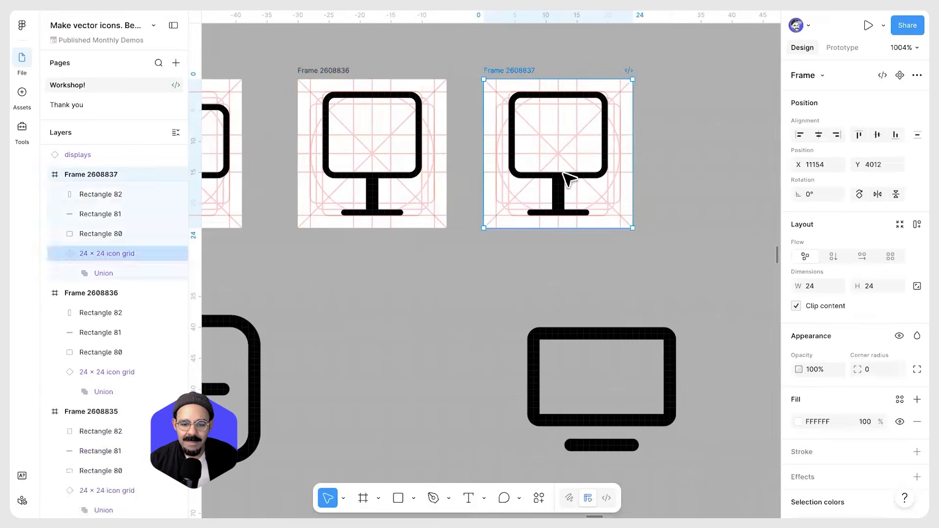
{"action": "left_click", "coordinate": [562, 178]}
{"action": "left_click", "coordinate": [559, 197], "text": "shift"}
{"action": "left_click", "coordinate": [576, 214], "text": "shift"}
{"action": "left_click", "coordinate": [576, 215]}
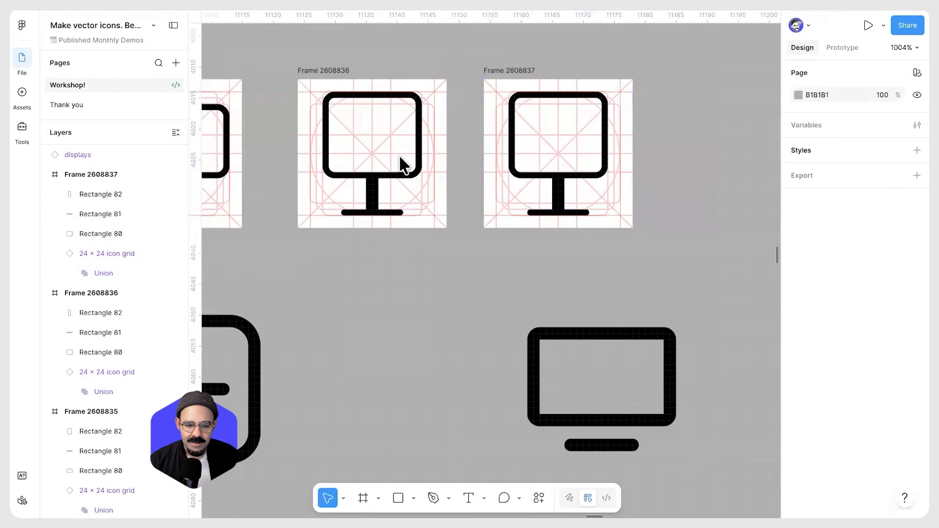
{"action": "left_click", "coordinate": [580, 215]}
{"action": "scroll", "coordinate": [580, 215], "scroll_direction": "up", "scroll_amount": 4}
{"action": "left_click", "coordinate": [552, 202]}
{"action": "left_click", "coordinate": [560, 212], "text": "shift"}
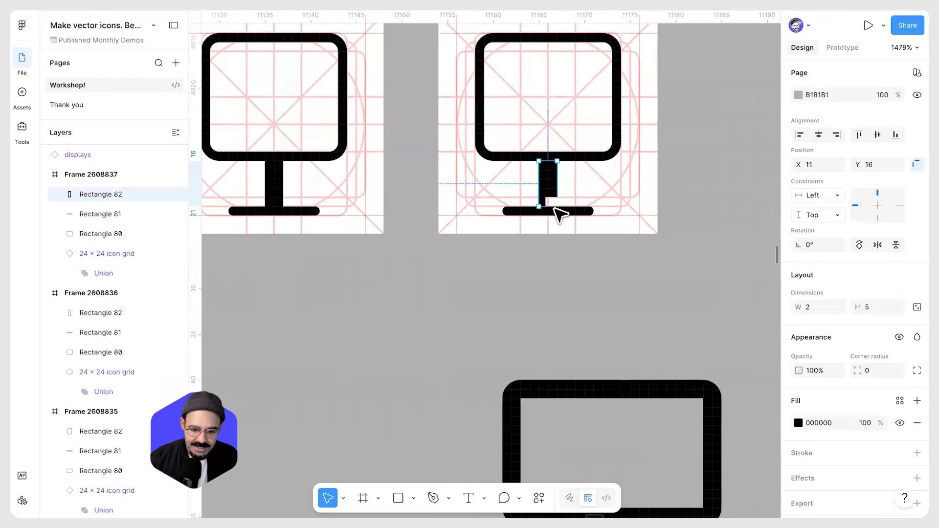
{"action": "key", "text": "Delete"}
{"action": "left_click", "coordinate": [568, 158]}
{"action": "scroll", "coordinate": [568, 159], "scroll_direction": "up", "scroll_amount": 3}
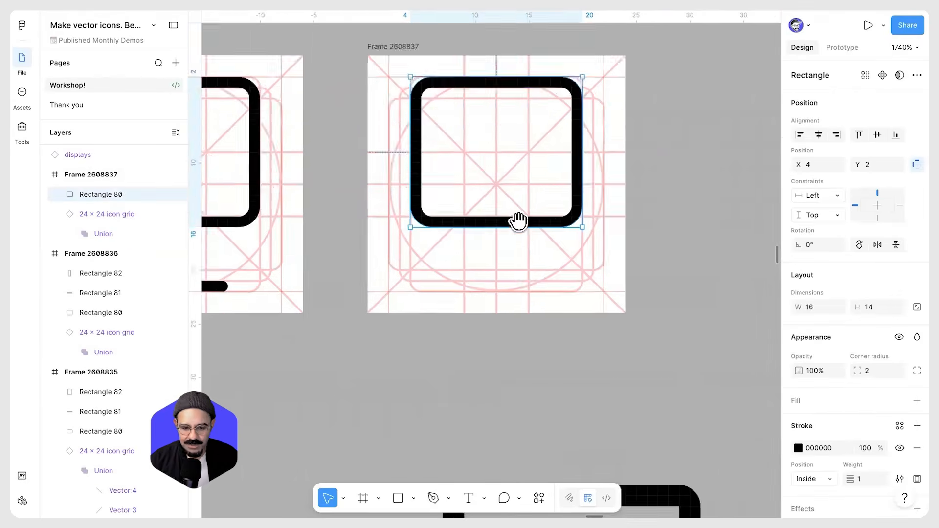
{"action": "key", "text": "Delete"}
With the Pen tool, draw a path from grid point 4,4 to 20,4 and down to 20,20
{"action": "key", "text": "p"}
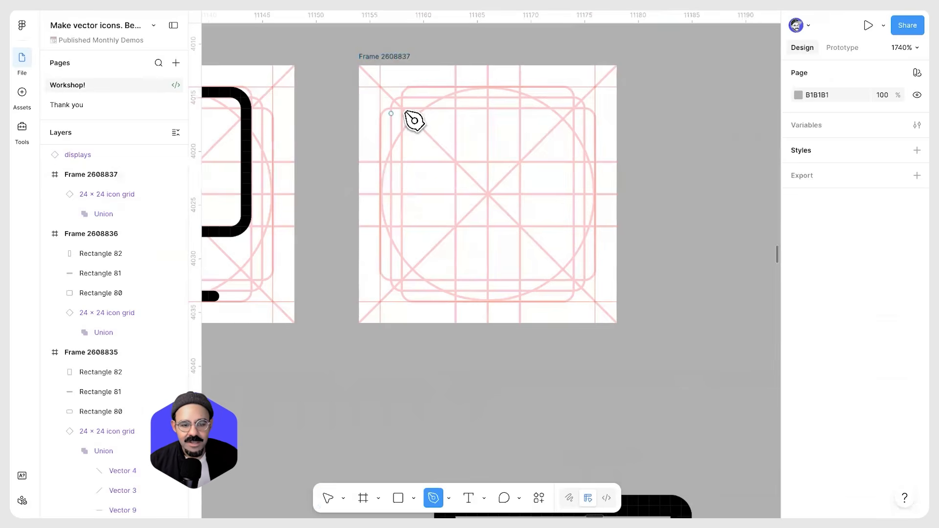
{"action": "left_click", "coordinate": [595, 108]}
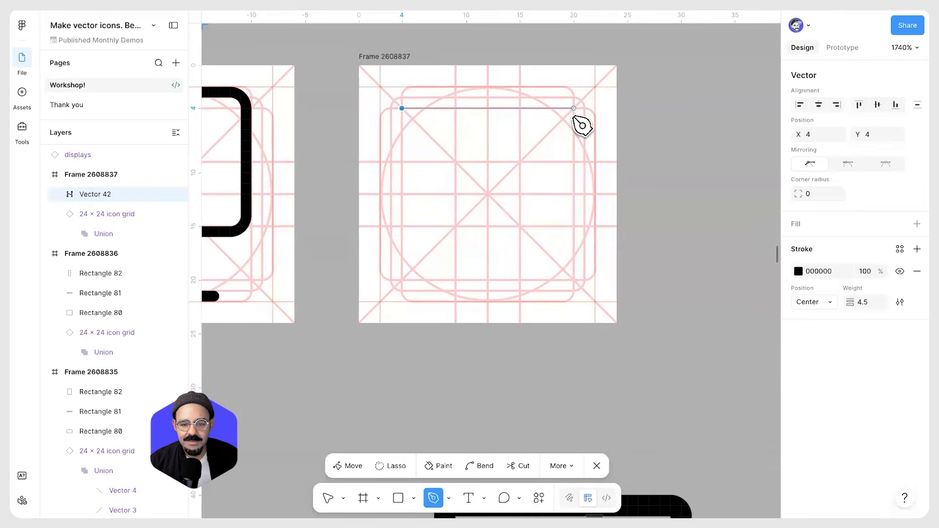
{"action": "left_click", "coordinate": [574, 109]}
{"action": "left_click", "coordinate": [574, 280]}
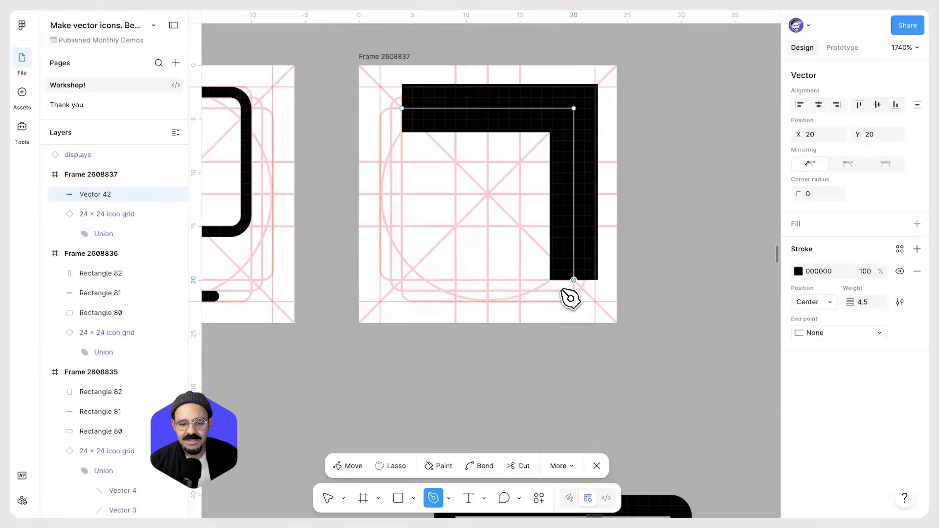
{"action": "key", "text": "Escape"}
Set the new path's stroke weight to 1
{"action": "left_click_drag", "start_coordinate": [855, 302], "coordinate": [833, 303]}
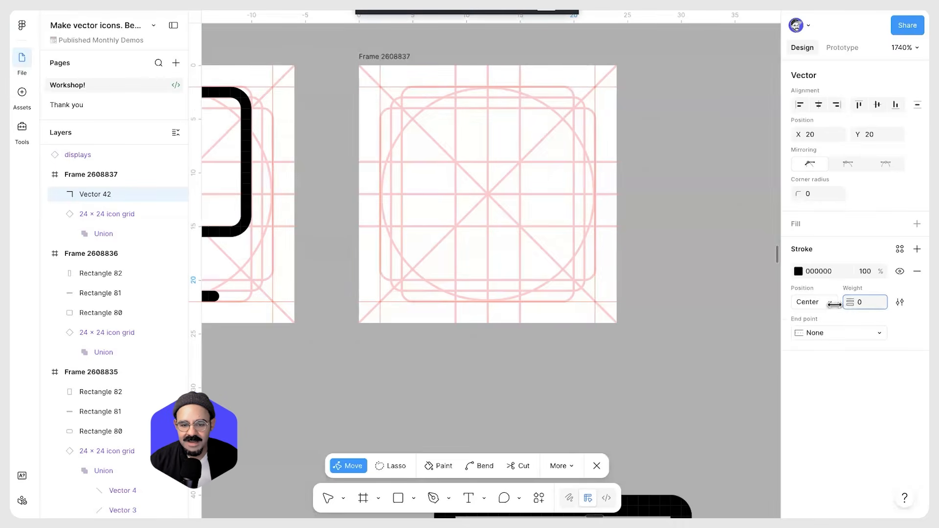
{"action": "type", "text": "1"}
{"action": "key", "text": "Return"}
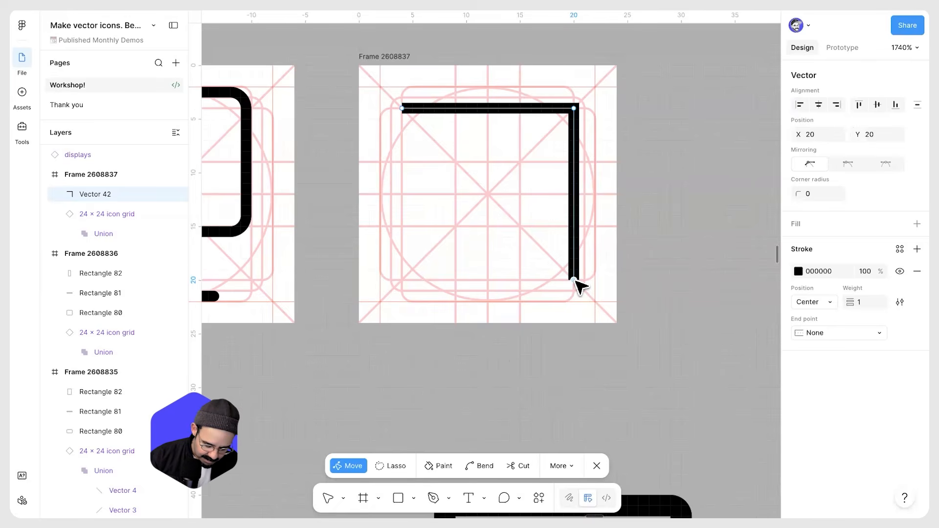
Continue the path from its end point back to its start to close it
{"action": "left_click", "coordinate": [574, 280]}
{"action": "key", "text": "p"}
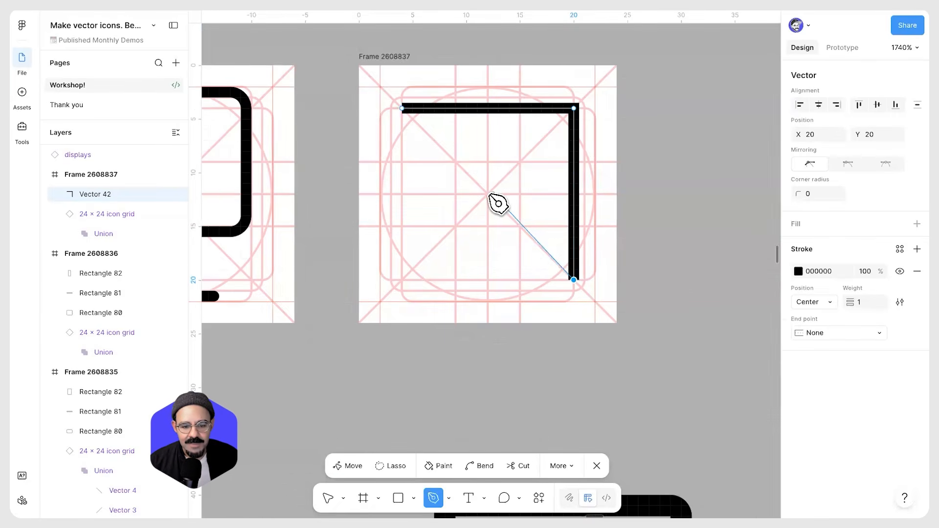
{"action": "left_click", "coordinate": [402, 108]}
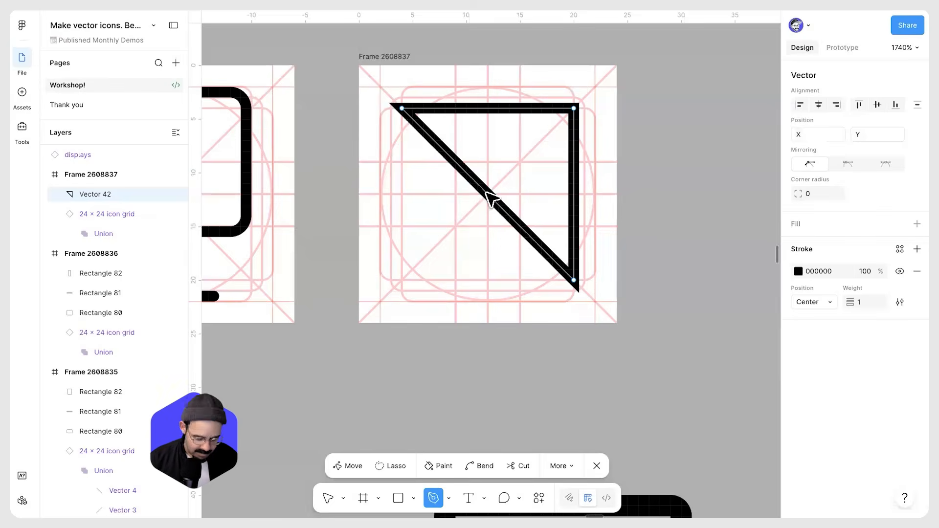
Move the path's points into a paper-plane arrow with points near 4,9, 15,20 and 12,12
{"action": "key", "text": "v"}
{"action": "mouse_move", "coordinate": [488, 194]}
{"action": "left_mouse_down"}
{"action": "mouse_move", "coordinate": [562, 130]}
{"action": "mouse_move", "coordinate": [528, 168]}
{"action": "mouse_move", "coordinate": [520, 162]}
{"action": "left_mouse_up"}
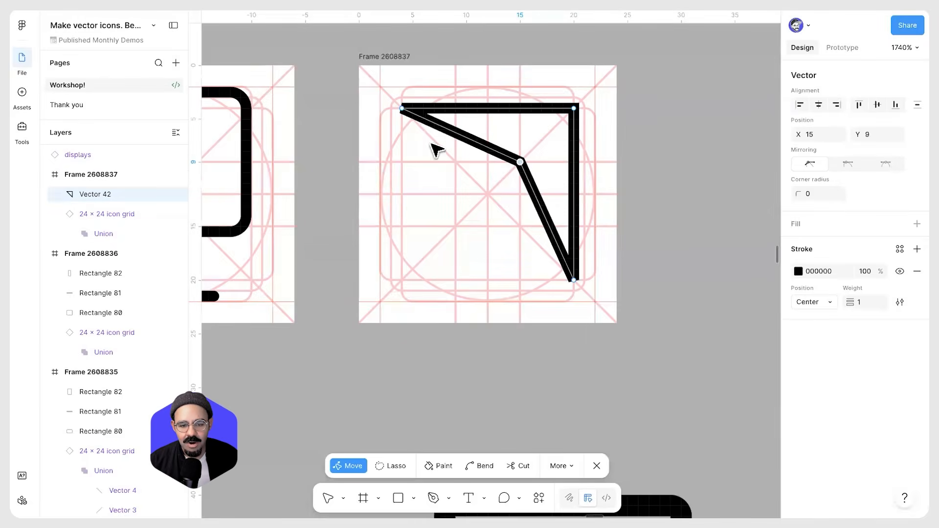
{"action": "left_click_drag", "start_coordinate": [402, 108], "coordinate": [402, 162]}
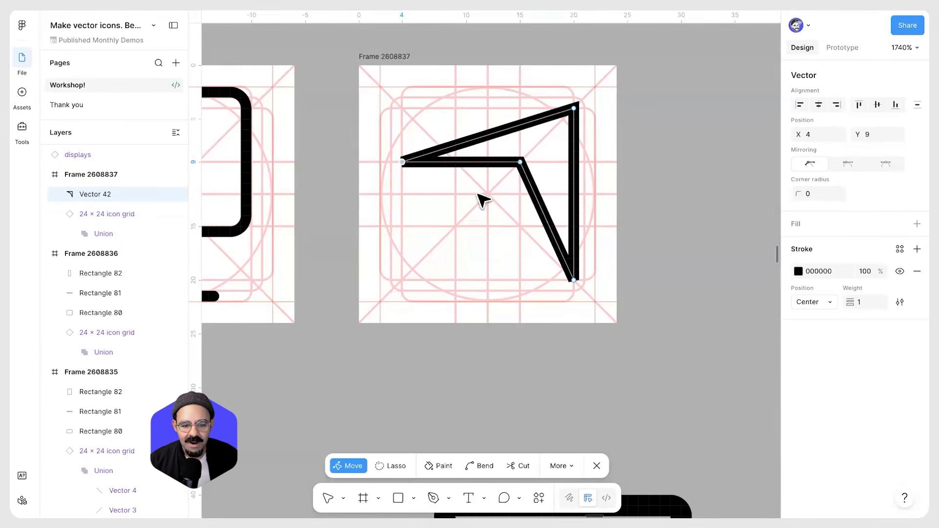
{"action": "left_click_drag", "start_coordinate": [575, 281], "coordinate": [521, 280]}
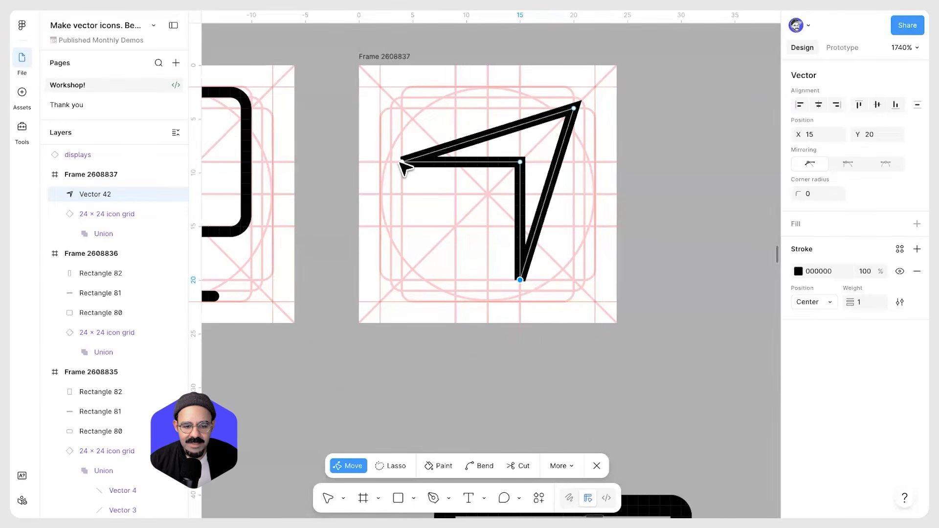
{"action": "left_click_drag", "start_coordinate": [520, 161], "coordinate": [488, 195]}
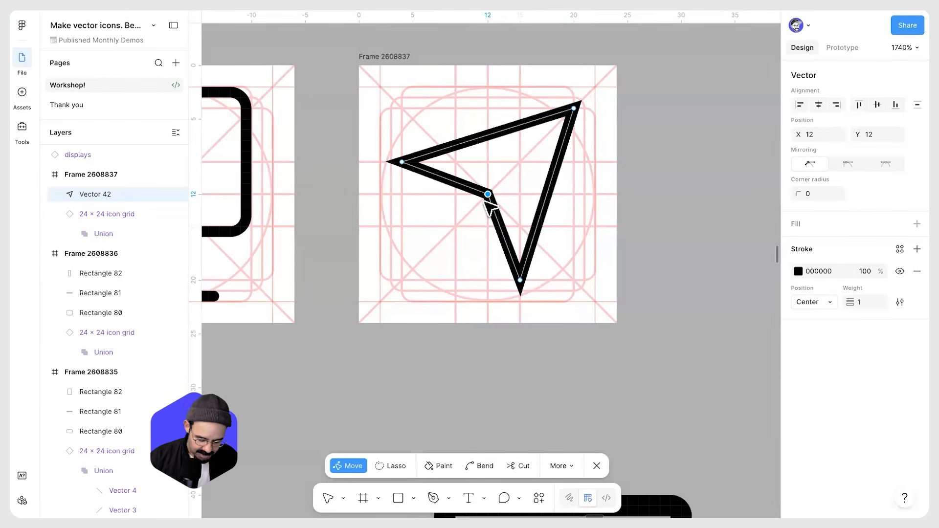
{"action": "left_click", "coordinate": [574, 109]}
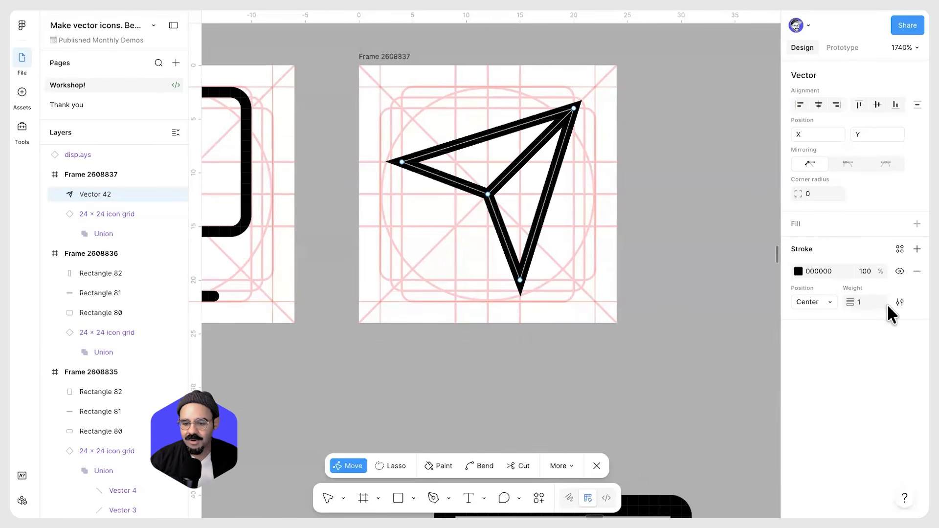
Give the arrow rounded stroke joins and set its stroke weight to 1.5
{"action": "left_click", "coordinate": [900, 302]}
{"action": "left_click", "coordinate": [758, 382]}
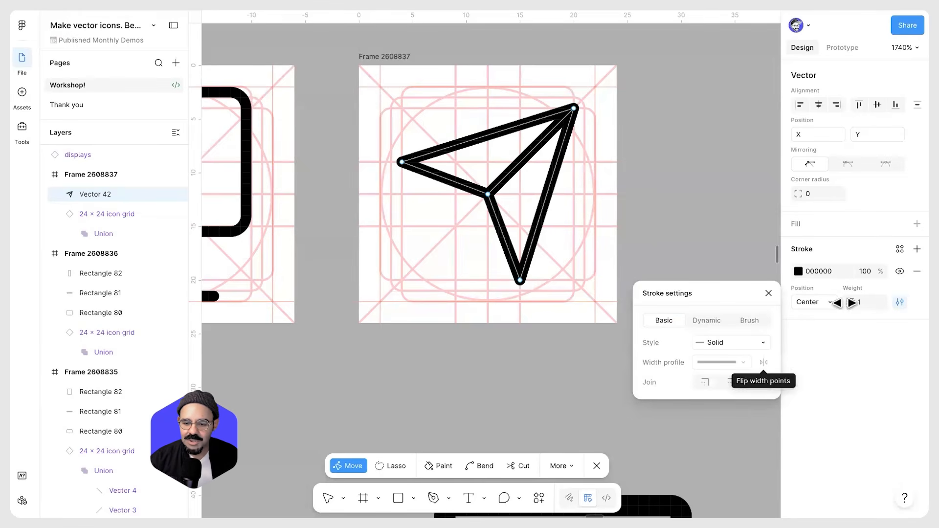
{"action": "left_click", "coordinate": [865, 303]}
{"action": "type", "text": "1.5"}
{"action": "key", "text": "Return"}
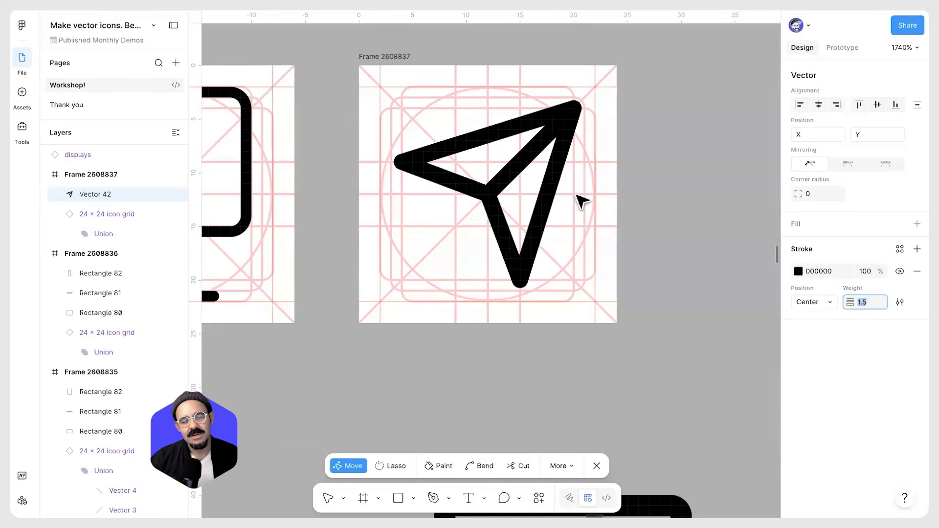
{"action": "key", "text": "Escape"}
Duplicate the paper-plane arrow frame
{"action": "scroll", "coordinate": [654, 185], "scroll_direction": "down", "scroll_amount": 5}
{"action": "left_click_drag", "start_coordinate": [650, 247], "coordinate": [627, 258]}
{"action": "left_click", "coordinate": [651, 247]}
{"action": "scroll", "coordinate": [650, 253], "scroll_direction": "down", "scroll_amount": 1}
{"action": "scroll", "coordinate": [645, 251], "scroll_direction": "up", "scroll_amount": 2}
{"action": "left_click", "coordinate": [469, 108]}
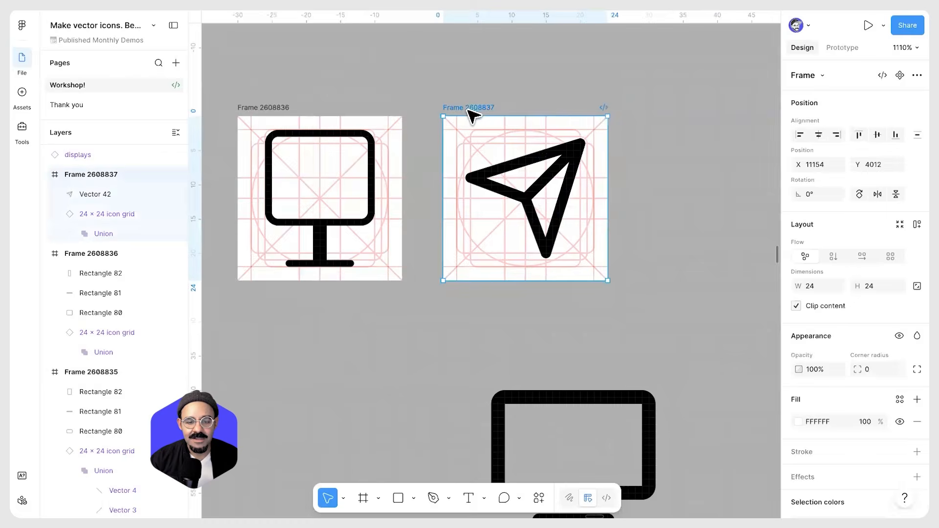
{"action": "key", "text": "ctrl+d"}
Delete the 24 × 24 icon grid from the duplicated arrow frame
{"action": "scroll", "coordinate": [636, 117], "scroll_direction": "right", "scroll_amount": 3}
{"action": "left_click", "coordinate": [605, 148]}
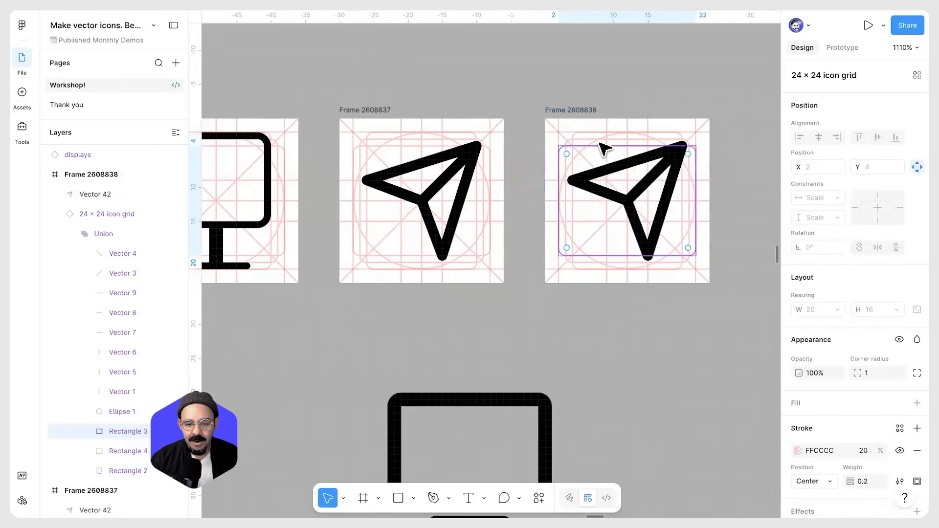
{"action": "left_click", "coordinate": [108, 214]}
{"action": "key", "text": "Delete"}
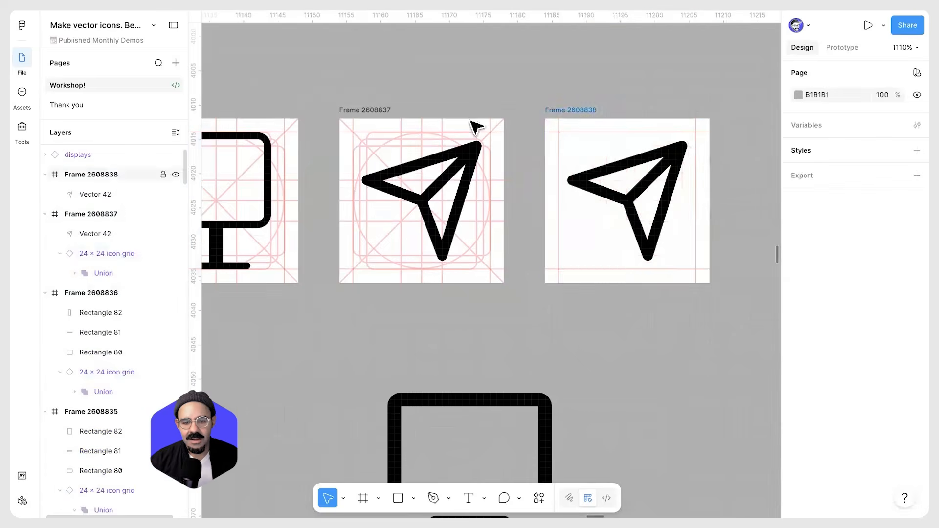
Compare the arrow icon with and without the icon grid at different zoom levels
{"action": "scroll", "coordinate": [621, 191], "scroll_direction": "right", "scroll_amount": 2}
{"action": "scroll", "coordinate": [619, 182], "scroll_direction": "up", "scroll_amount": 3}
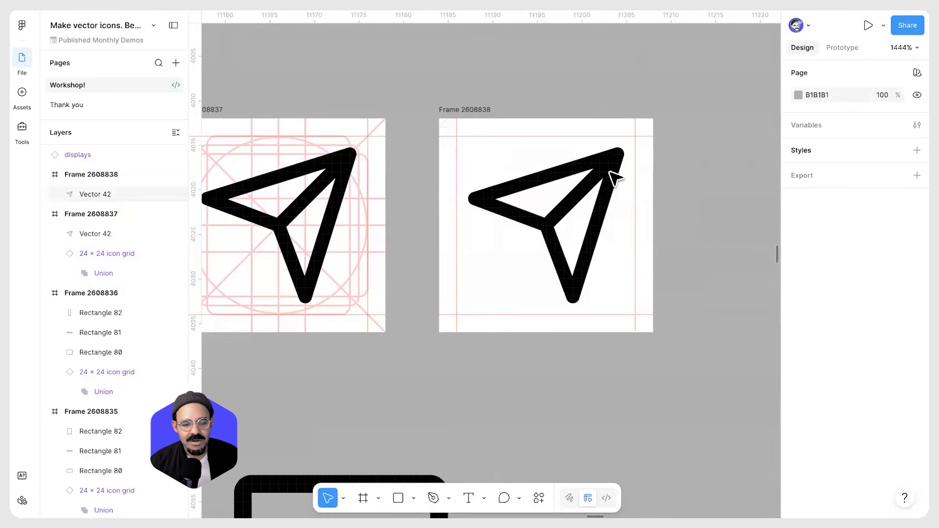
{"action": "scroll", "coordinate": [526, 235], "scroll_direction": "left", "scroll_amount": 2}
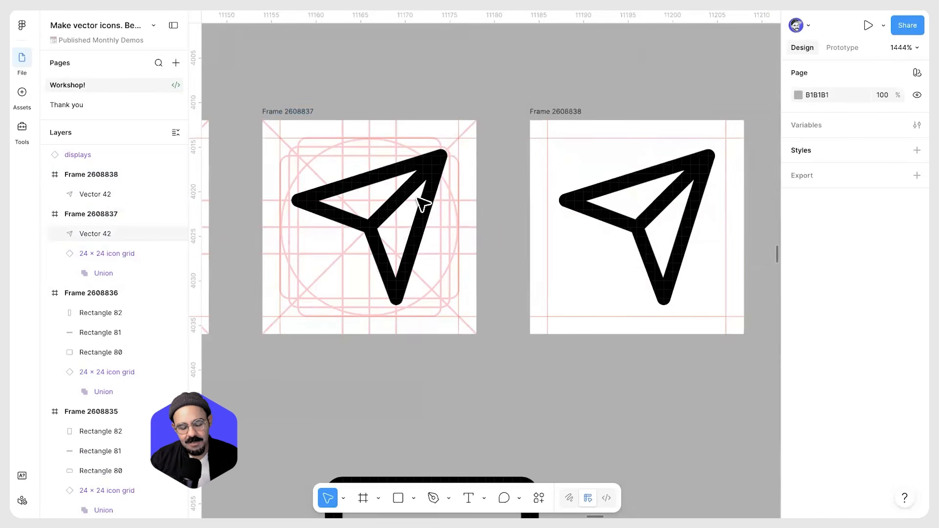
{"action": "scroll", "coordinate": [423, 206], "scroll_direction": "down", "scroll_amount": 5}
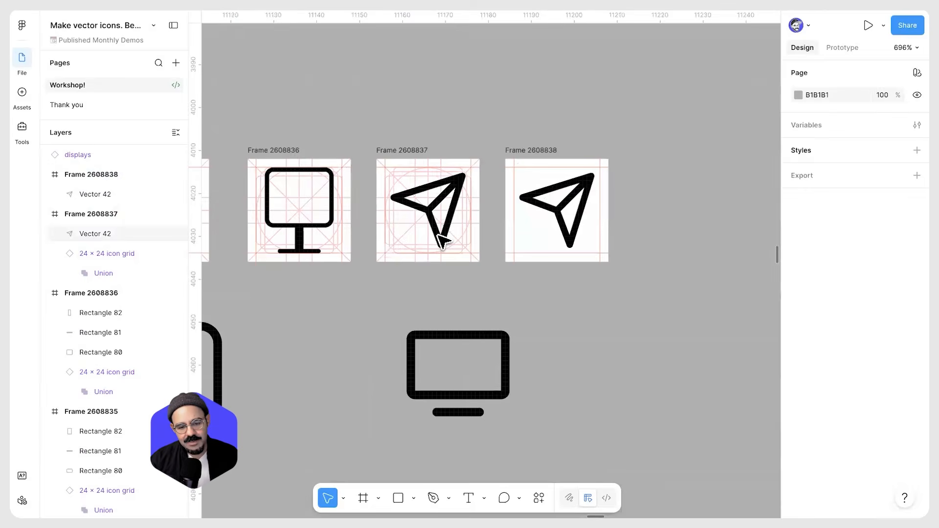
{"action": "scroll", "coordinate": [443, 238], "scroll_direction": "up", "scroll_amount": 2}
{"action": "left_click", "coordinate": [447, 237]}
{"action": "left_click", "coordinate": [593, 216], "text": "shift"}
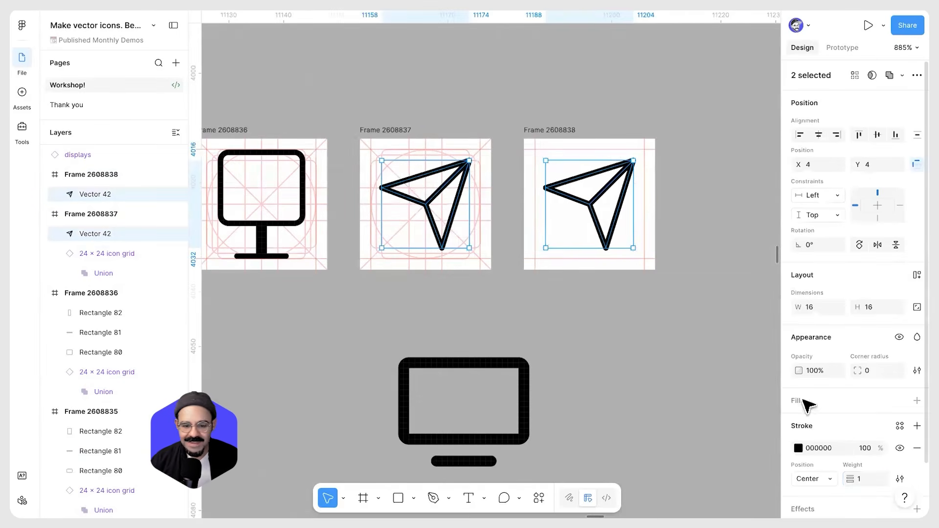
{"action": "left_click", "coordinate": [474, 298]}
{"action": "scroll", "coordinate": [489, 294], "scroll_direction": "down", "scroll_amount": 2}
{"action": "left_click_drag", "start_coordinate": [508, 292], "coordinate": [539, 280]}
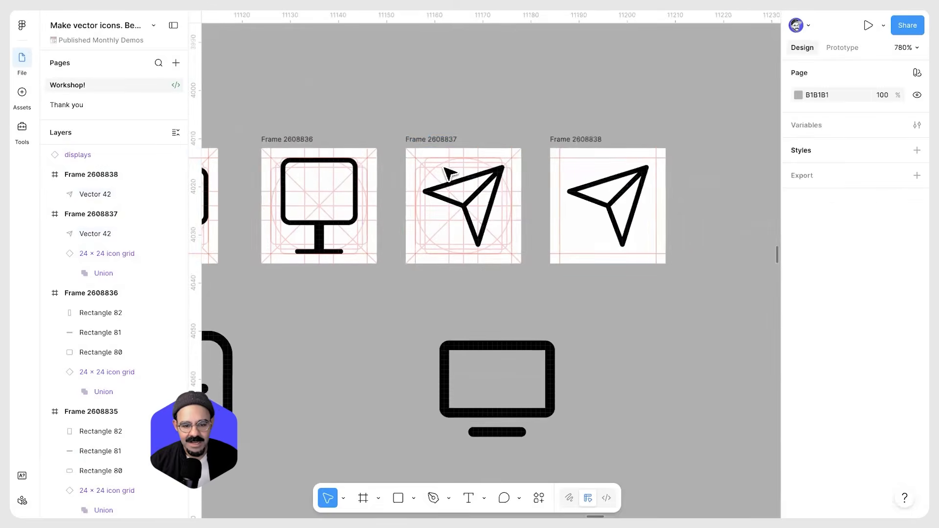
{"action": "left_click", "coordinate": [434, 164]}
{"action": "scroll", "coordinate": [426, 182], "scroll_direction": "up", "scroll_amount": 3}
{"action": "scroll", "coordinate": [420, 176], "scroll_direction": "up", "scroll_amount": 1}
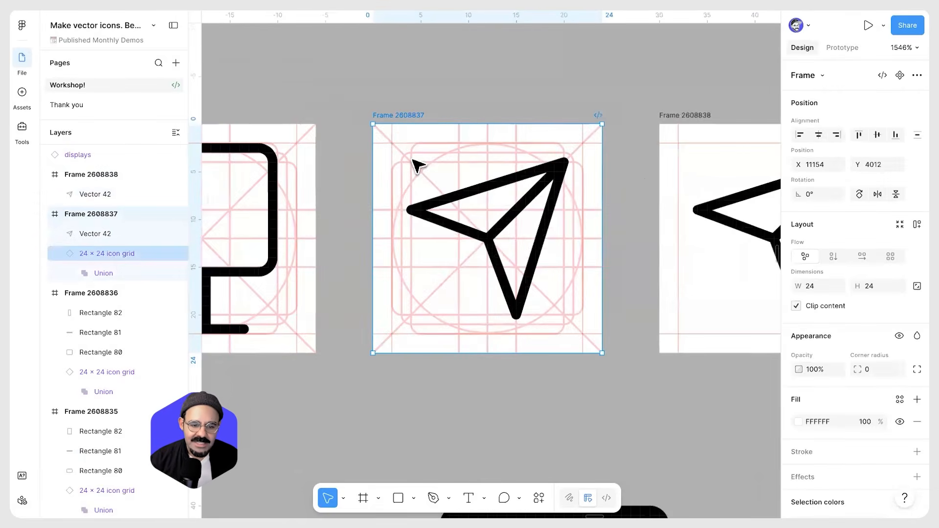
Navigate the canvas from the arrow frames to the Figma Draw + Effects slide with the eye icons
{"action": "scroll", "coordinate": [412, 183], "scroll_direction": "down", "scroll_amount": 2}
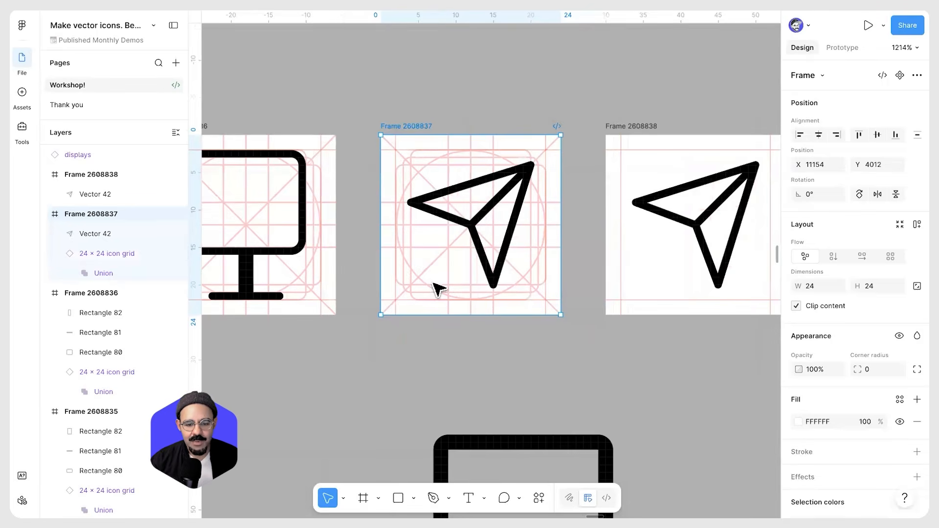
{"action": "scroll", "coordinate": [435, 318], "scroll_direction": "down", "scroll_amount": 4}
{"action": "left_click", "coordinate": [434, 328]}
{"action": "scroll", "coordinate": [429, 334], "scroll_direction": "down", "scroll_amount": 10}
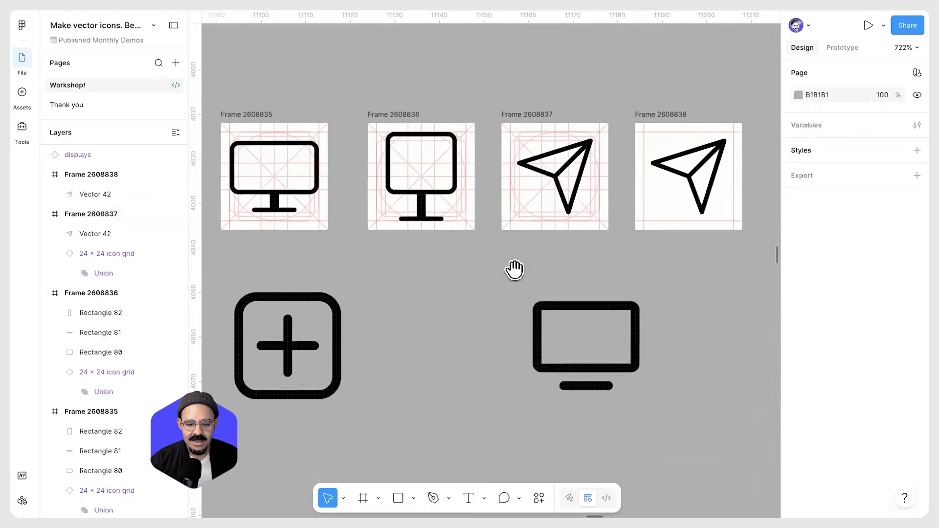
{"action": "scroll", "coordinate": [453, 272], "scroll_direction": "up", "scroll_amount": 5}
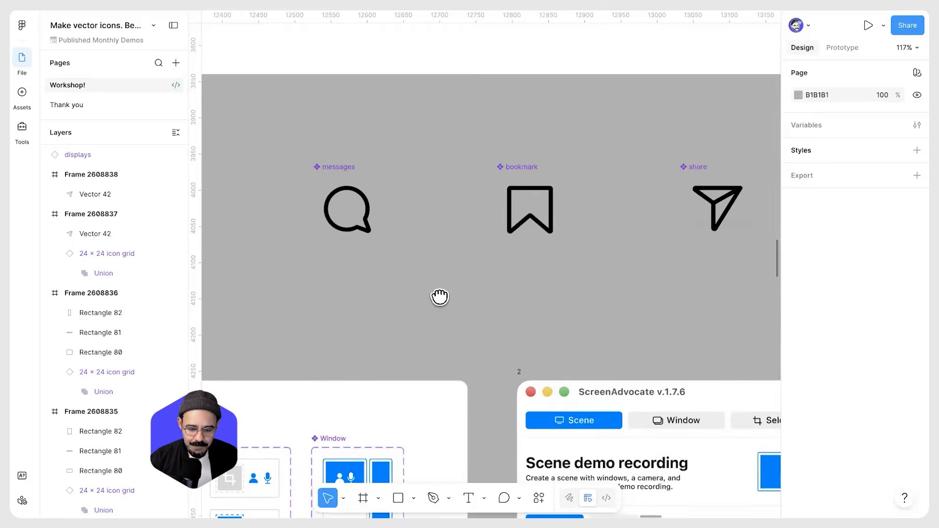
{"action": "scroll", "coordinate": [443, 294], "scroll_direction": "down", "scroll_amount": 4}
{"action": "left_click_drag", "start_coordinate": [724, 186], "coordinate": [372, 238]}
{"action": "left_click_drag", "start_coordinate": [460, 228], "coordinate": [362, 217]}
{"action": "left_click_drag", "start_coordinate": [242, 258], "coordinate": [569, 247]}
{"action": "left_click_drag", "start_coordinate": [745, 240], "coordinate": [374, 255]}
{"action": "scroll", "coordinate": [493, 270], "scroll_direction": "down", "scroll_amount": 2}
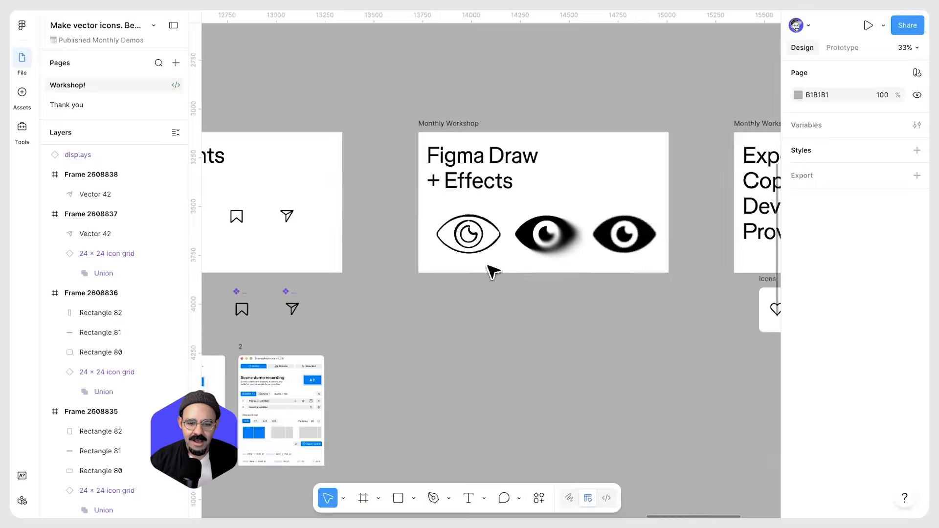
{"action": "left_click", "coordinate": [467, 139]}
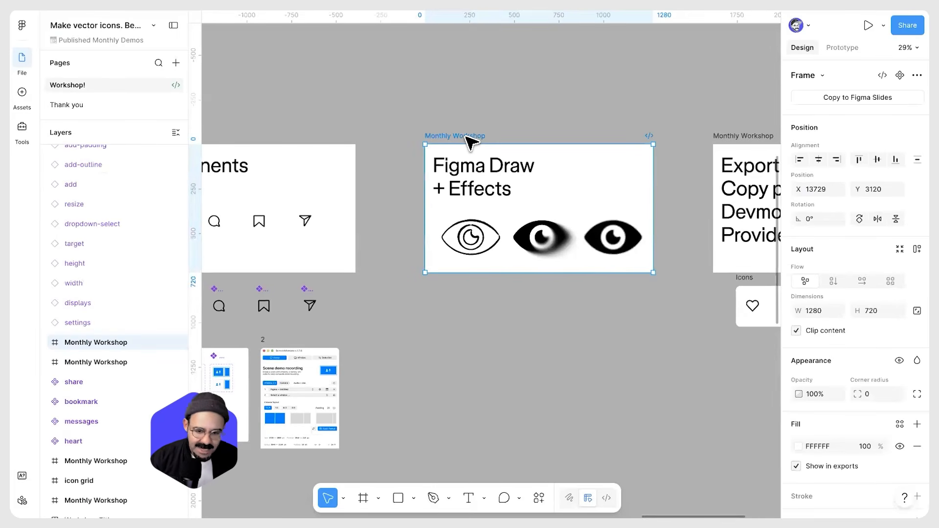
{"action": "scroll", "coordinate": [482, 258], "scroll_direction": "up", "scroll_amount": 10}
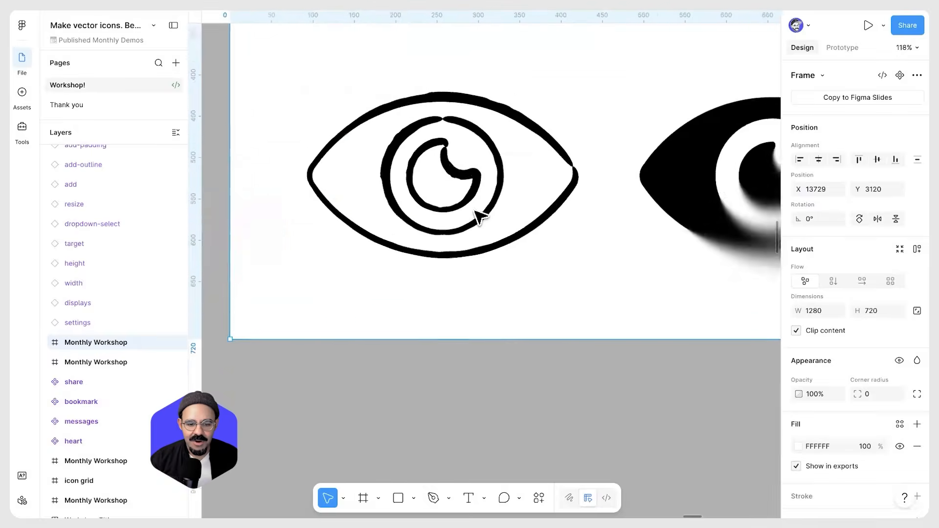
Examine the outline eye's brush stroke settings and browse the stretch brushes list
{"action": "left_click", "coordinate": [486, 218]}
{"action": "scroll", "coordinate": [876, 421], "scroll_direction": "down", "scroll_amount": 1}
{"action": "left_click", "coordinate": [899, 421]}
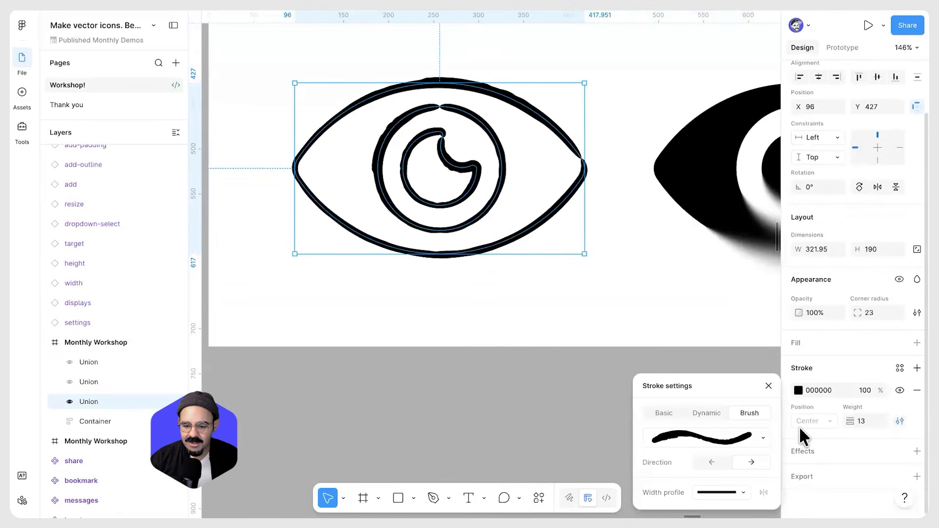
{"action": "left_click", "coordinate": [757, 438]}
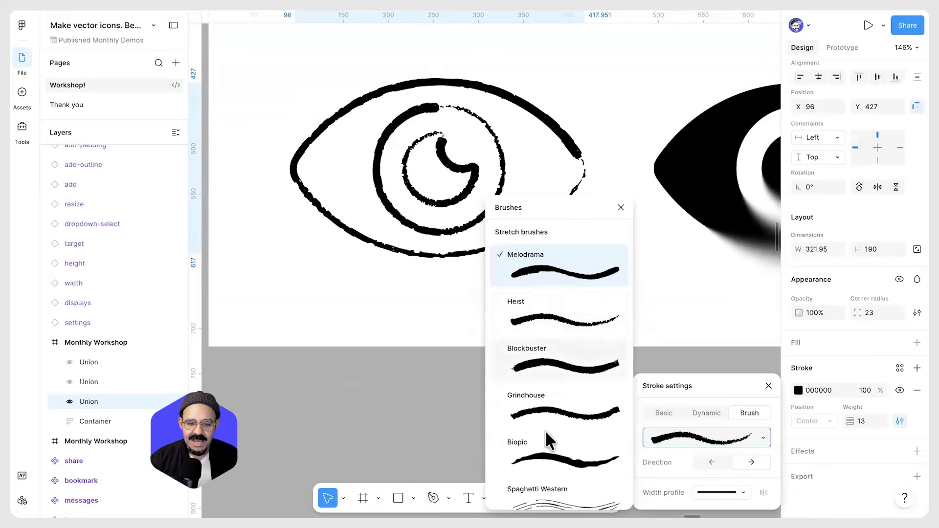
{"action": "scroll", "coordinate": [550, 375], "scroll_direction": "down", "scroll_amount": 3}
{"action": "scroll", "coordinate": [565, 435], "scroll_direction": "down", "scroll_amount": 3}
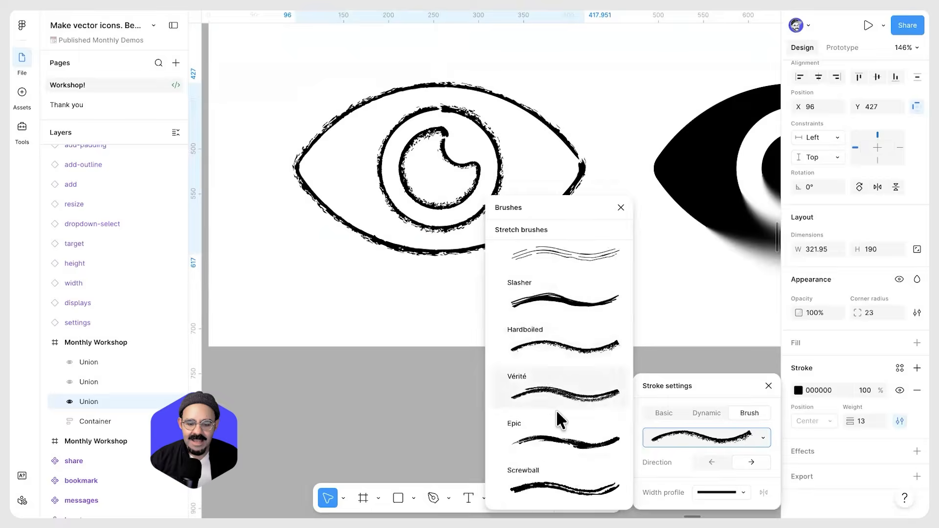
{"action": "scroll", "coordinate": [560, 362], "scroll_direction": "up", "scroll_amount": 6}
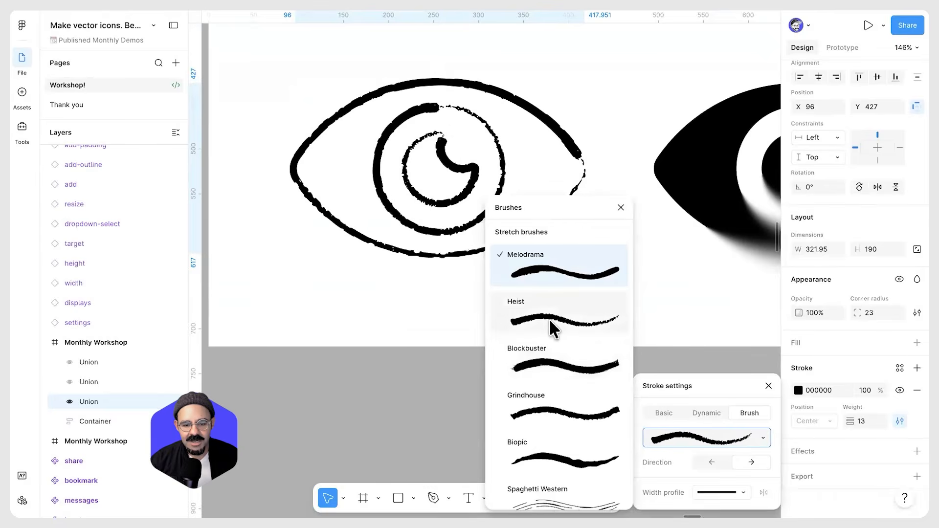
{"action": "scroll", "coordinate": [560, 352], "scroll_direction": "down", "scroll_amount": 1}
{"action": "left_click", "coordinate": [620, 208]}
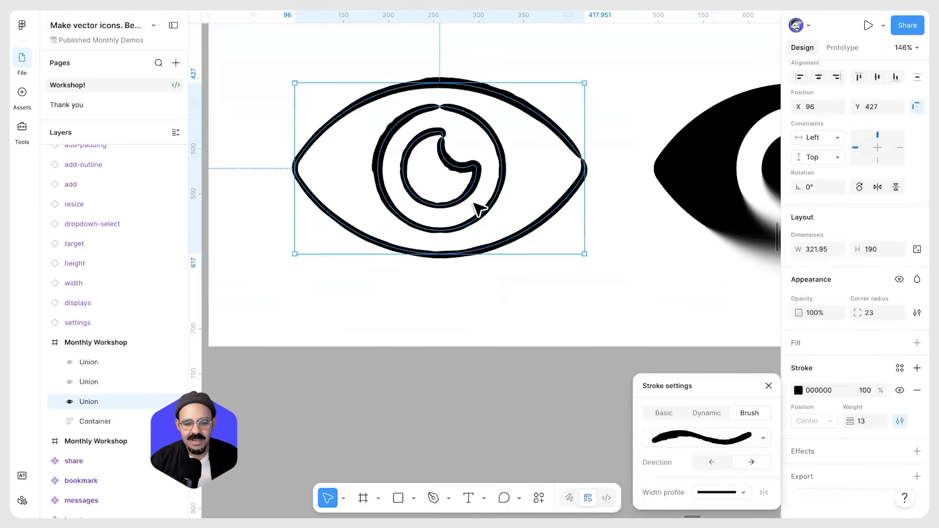
Swap the outline eye's stroke into a solid fill and add a new stroke to it
{"action": "left_click", "coordinate": [487, 276]}
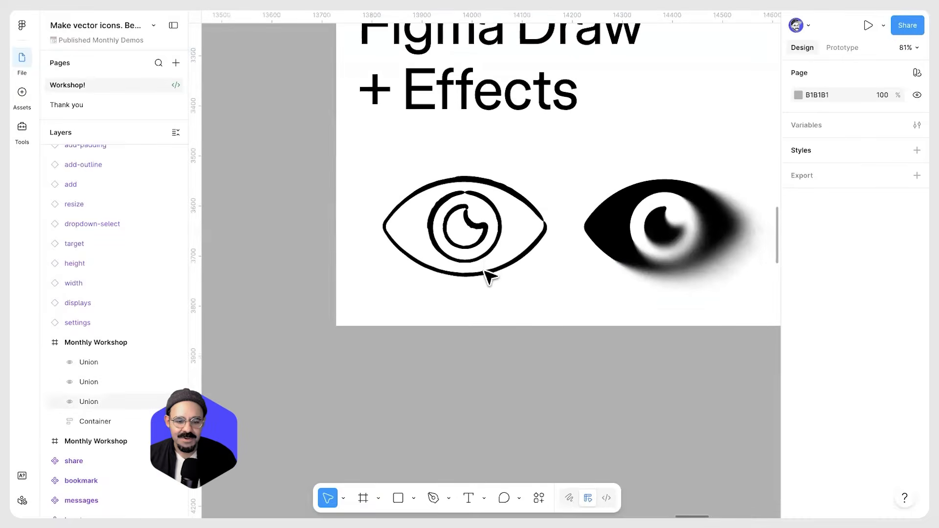
{"action": "key", "text": "shift+x"}
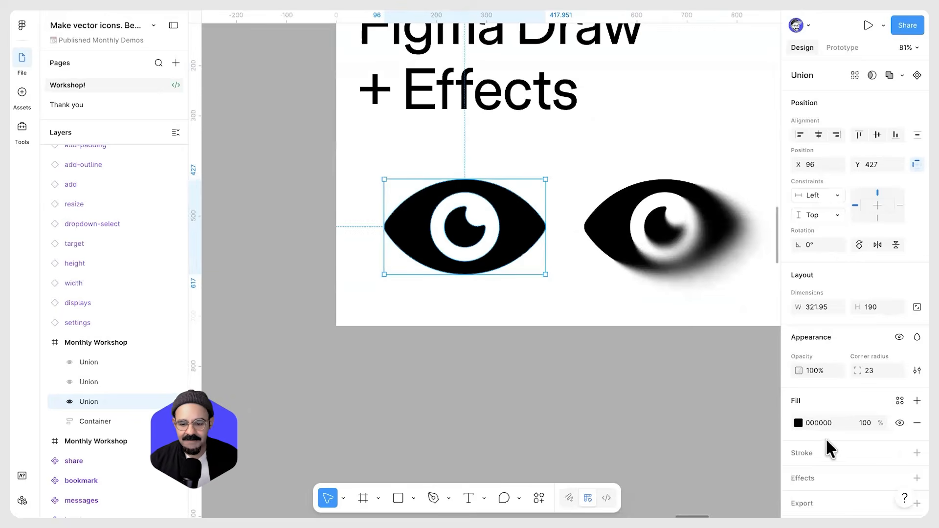
{"action": "left_click", "coordinate": [901, 451]}
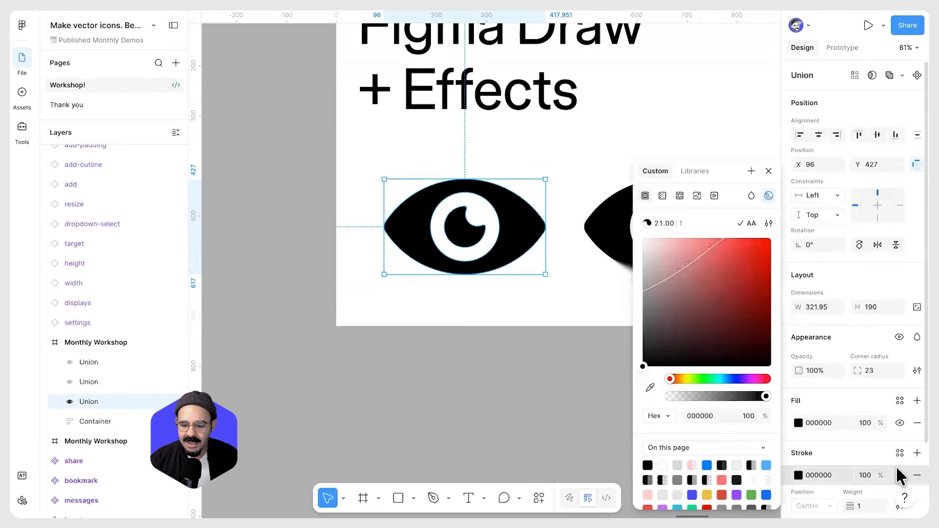
Apply the Grindhouse brush to the eye's new stroke and set its weight to 16.5
{"action": "scroll", "coordinate": [903, 464], "scroll_direction": "down", "scroll_amount": 2}
{"action": "left_click", "coordinate": [900, 422]}
{"action": "left_click", "coordinate": [743, 445]}
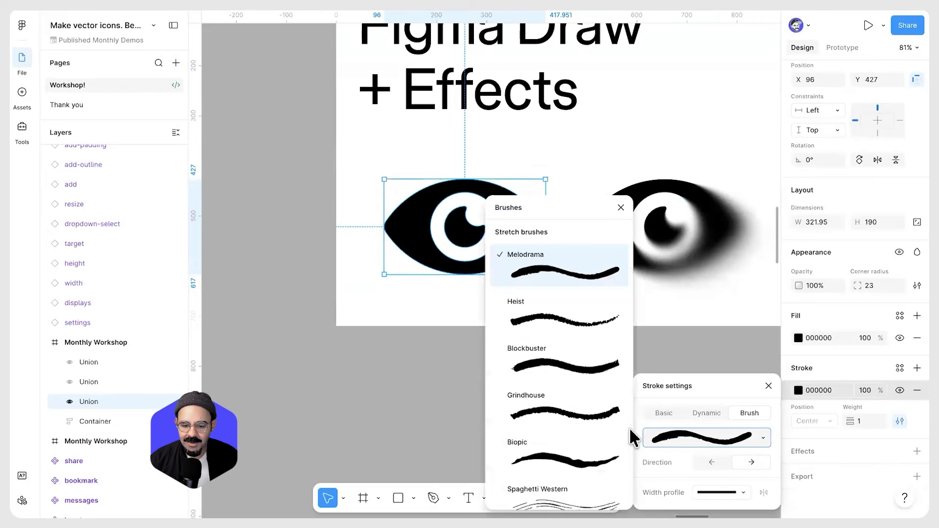
{"action": "left_click", "coordinate": [597, 414]}
{"action": "left_click_drag", "start_coordinate": [850, 421], "coordinate": [859, 421]}
Inspect the brushed solid eye up close, then look over the component icons nearby
{"action": "scroll", "coordinate": [476, 255], "scroll_direction": "up", "scroll_amount": 1}
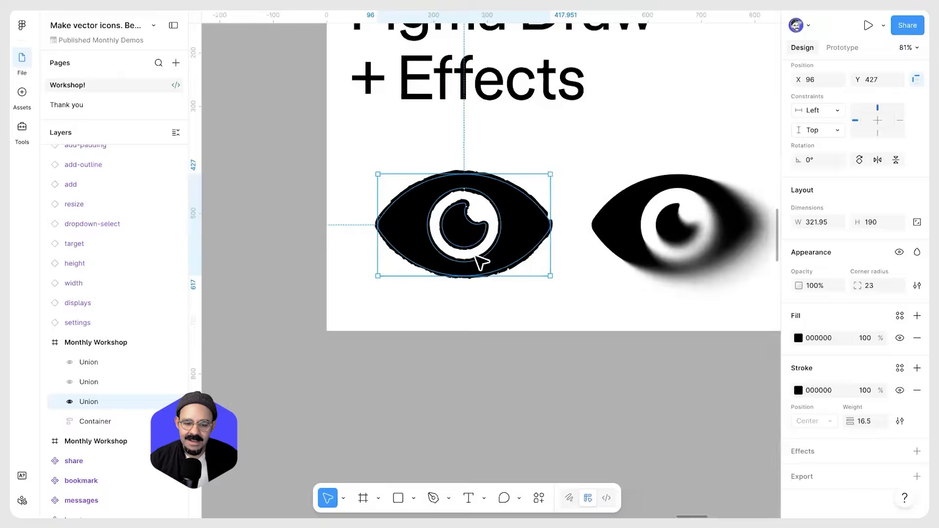
{"action": "scroll", "coordinate": [482, 263], "scroll_direction": "up", "scroll_amount": 3}
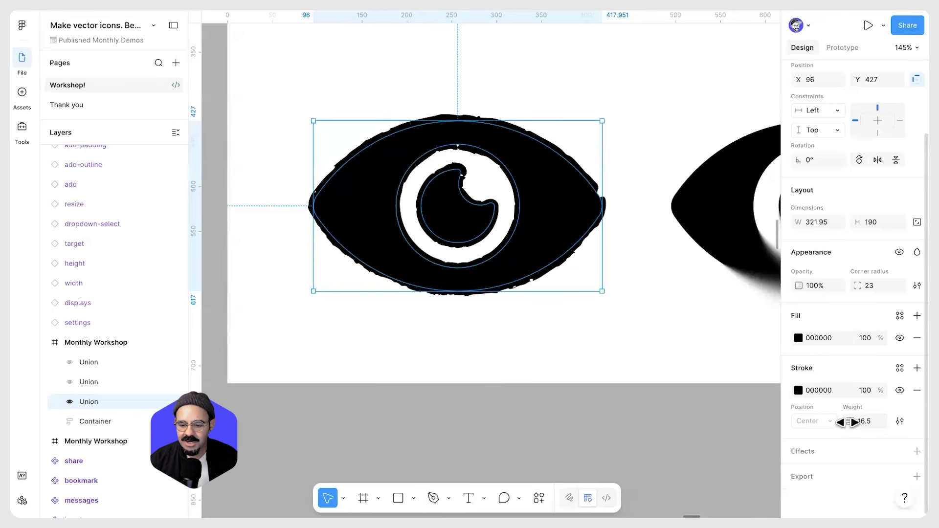
{"action": "left_click", "coordinate": [480, 366]}
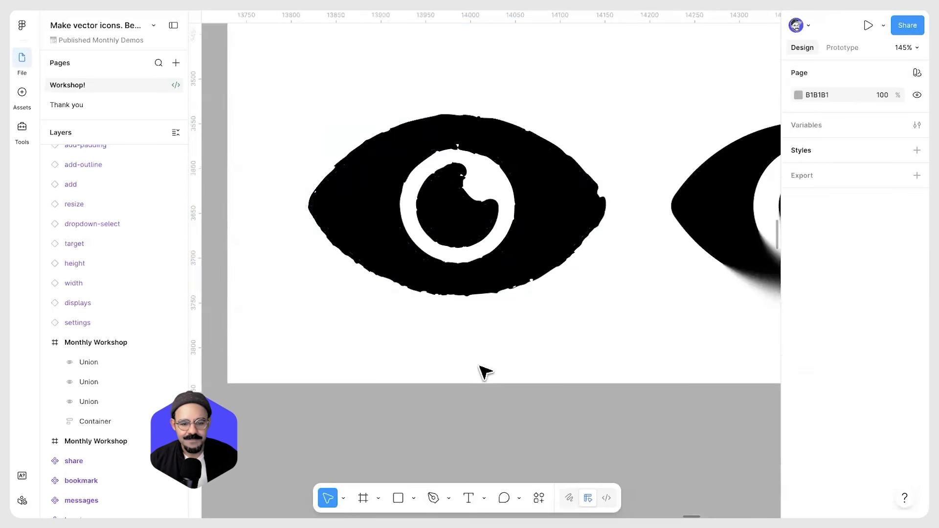
{"action": "scroll", "coordinate": [460, 381], "scroll_direction": "down", "scroll_amount": 5, "text": "ctrl"}
{"action": "left_click_drag", "start_coordinate": [453, 386], "coordinate": [653, 271]}
{"action": "scroll", "coordinate": [386, 289], "scroll_direction": "up", "scroll_amount": 3}
{"action": "scroll", "coordinate": [432, 292], "scroll_direction": "up", "scroll_amount": 1}
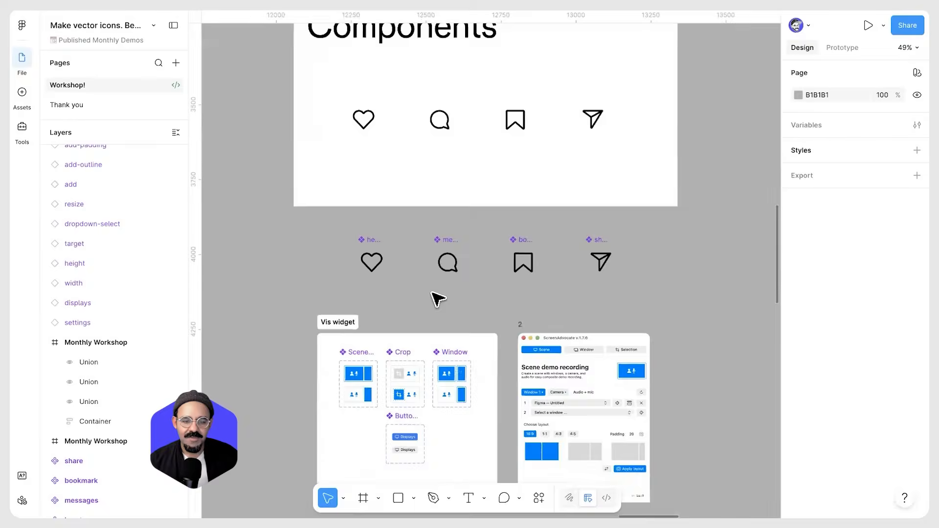
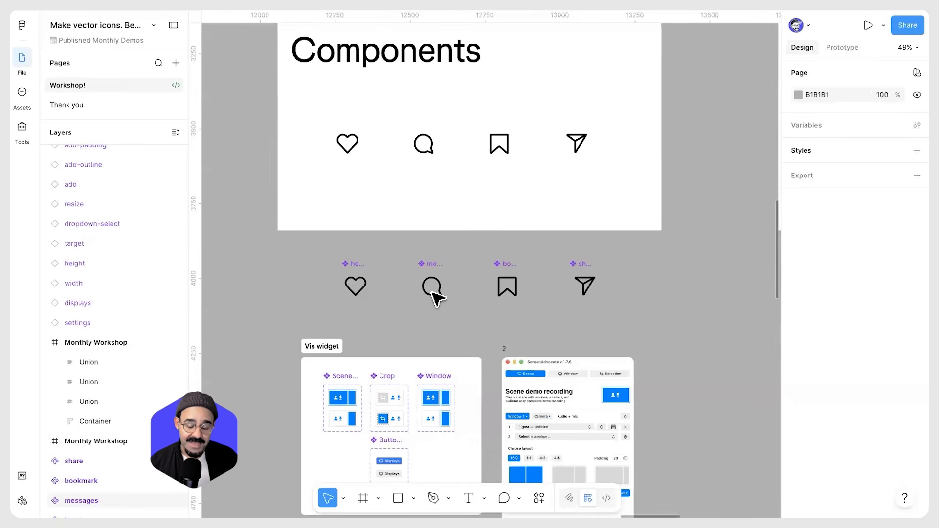
Look over the component icons, the Vis widget components and the Scene demo component's properties
{"action": "scroll", "coordinate": [413, 311], "scroll_direction": "up", "scroll_amount": 3}
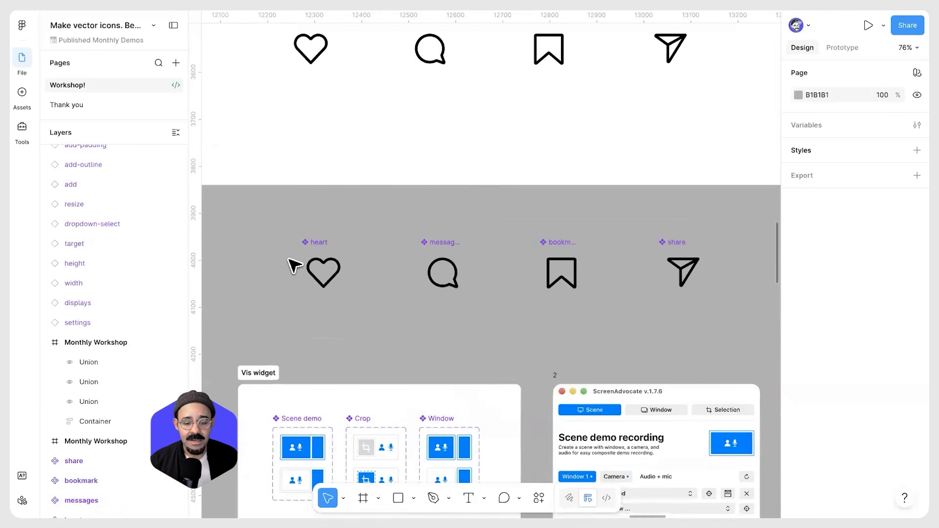
{"action": "scroll", "coordinate": [507, 240], "scroll_direction": "down", "scroll_amount": 5}
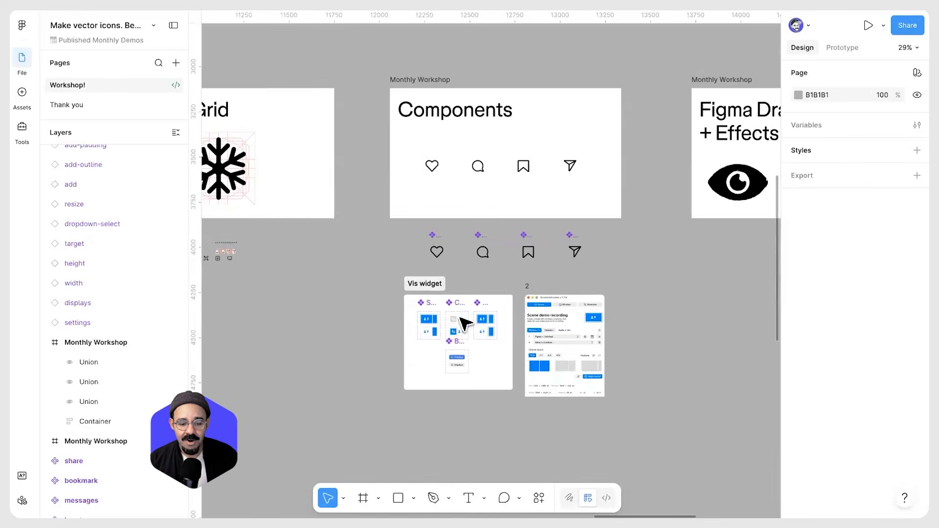
{"action": "scroll", "coordinate": [514, 311], "scroll_direction": "up", "scroll_amount": 5}
{"action": "left_click_drag", "start_coordinate": [545, 349], "coordinate": [402, 258]}
{"action": "scroll", "coordinate": [572, 271], "scroll_direction": "up", "scroll_amount": 3}
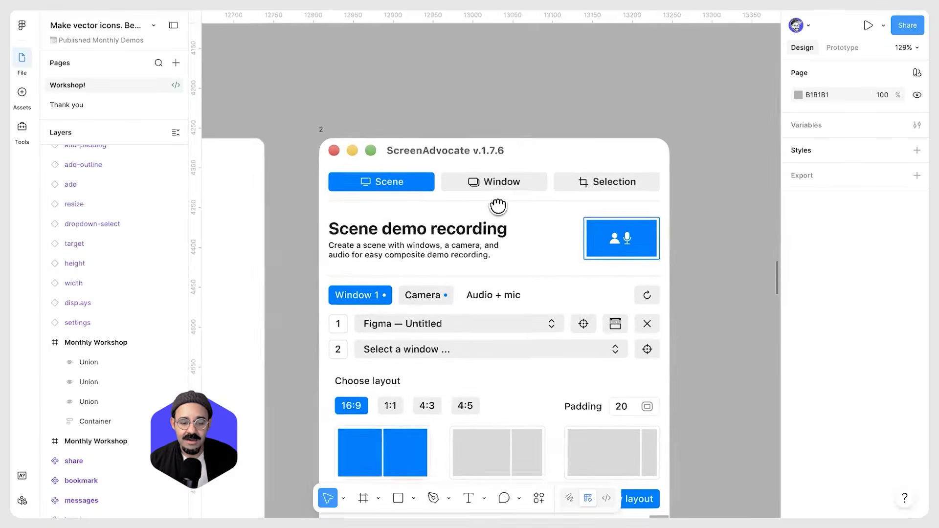
{"action": "left_click_drag", "start_coordinate": [557, 298], "coordinate": [503, 211]}
{"action": "scroll", "coordinate": [502, 212], "scroll_direction": "down", "scroll_amount": 4}
{"action": "scroll", "coordinate": [446, 211], "scroll_direction": "left", "scroll_amount": 5}
{"action": "scroll", "coordinate": [434, 211], "scroll_direction": "down", "scroll_amount": 1}
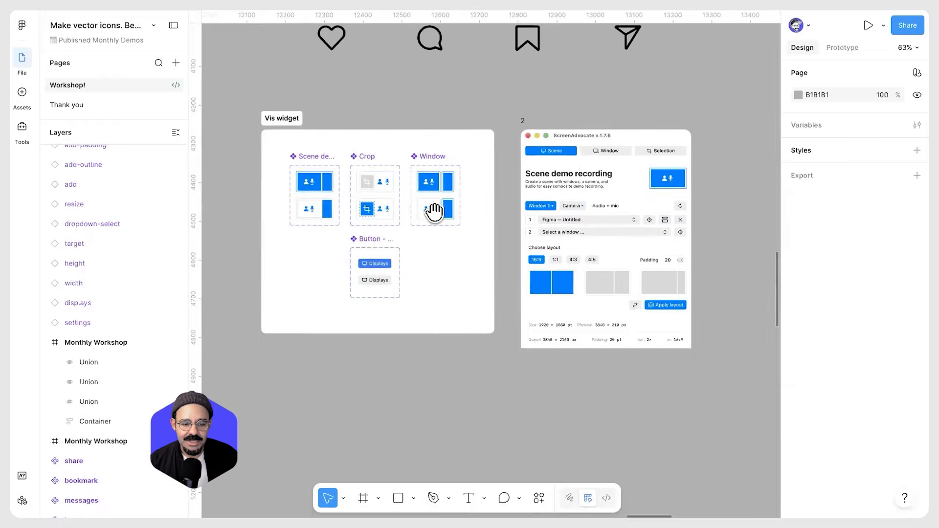
{"action": "scroll", "coordinate": [301, 164], "scroll_direction": "up", "scroll_amount": 2}
{"action": "left_click", "coordinate": [297, 159]}
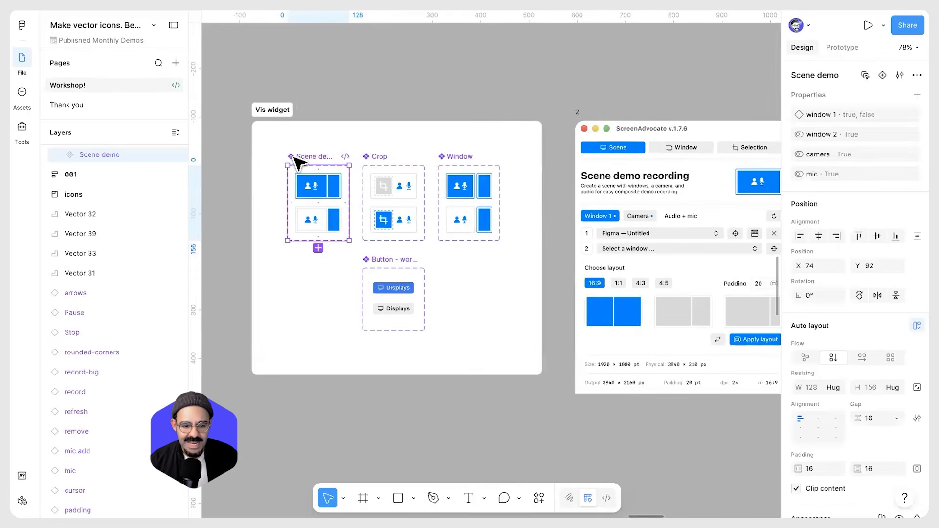
{"action": "scroll", "coordinate": [304, 181], "scroll_direction": "up", "scroll_amount": 3}
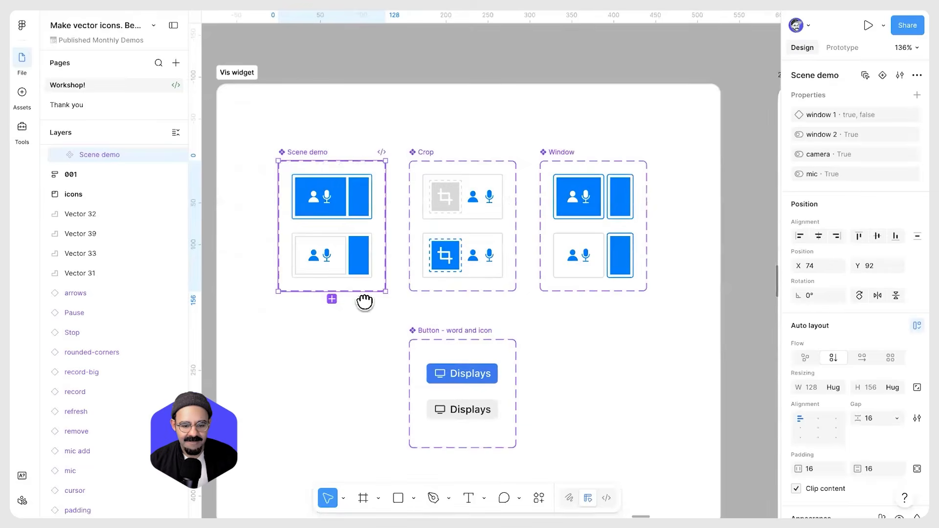
{"action": "left_click_drag", "start_coordinate": [674, 293], "coordinate": [364, 302]}
{"action": "left_click_drag", "start_coordinate": [639, 284], "coordinate": [394, 302]}
{"action": "scroll", "coordinate": [555, 245], "scroll_direction": "up", "scroll_amount": 1}
Toggle the window 1, window 2, camera and mic properties of the Scene demo instance in the ScreenAdvocate mockup
{"action": "left_click", "coordinate": [577, 208]}
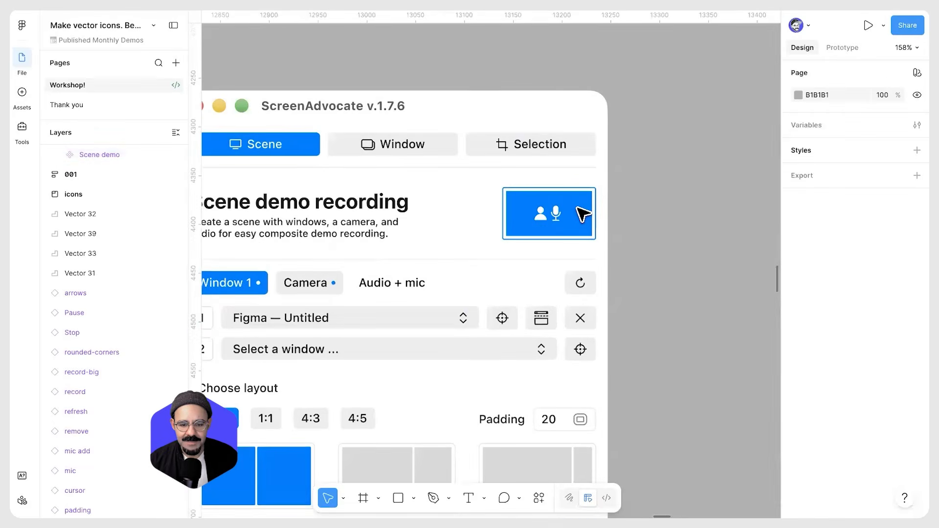
{"action": "left_click", "coordinate": [577, 208]}
{"action": "left_click", "coordinate": [578, 208]}
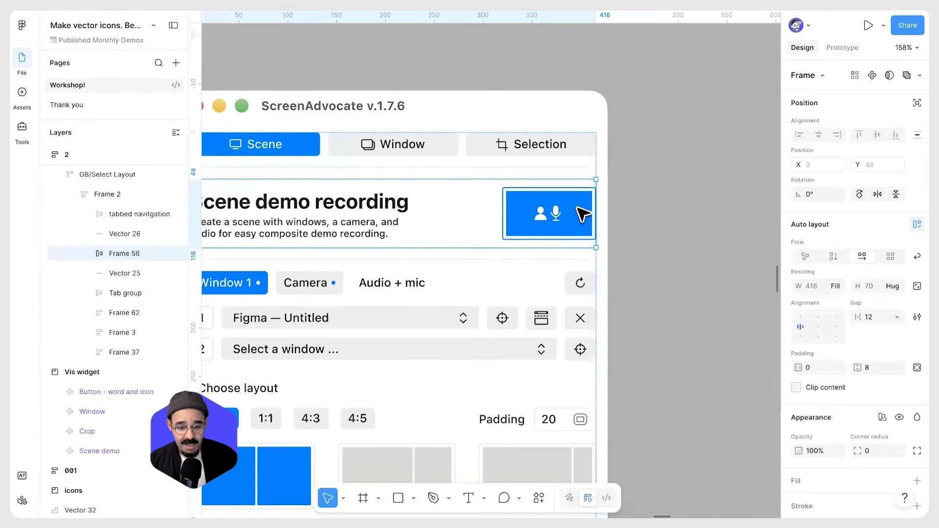
{"action": "left_click", "coordinate": [578, 208]}
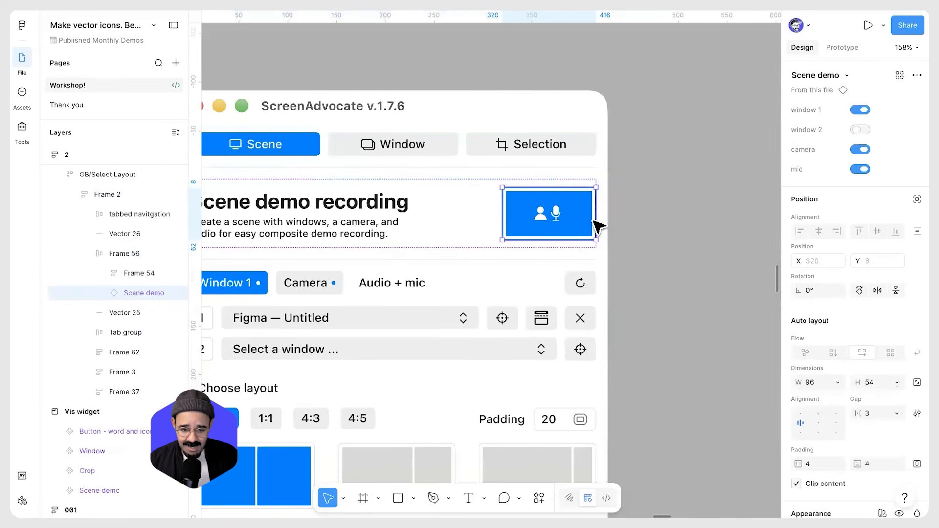
{"action": "left_click", "coordinate": [860, 109]}
{"action": "left_click", "coordinate": [860, 129]}
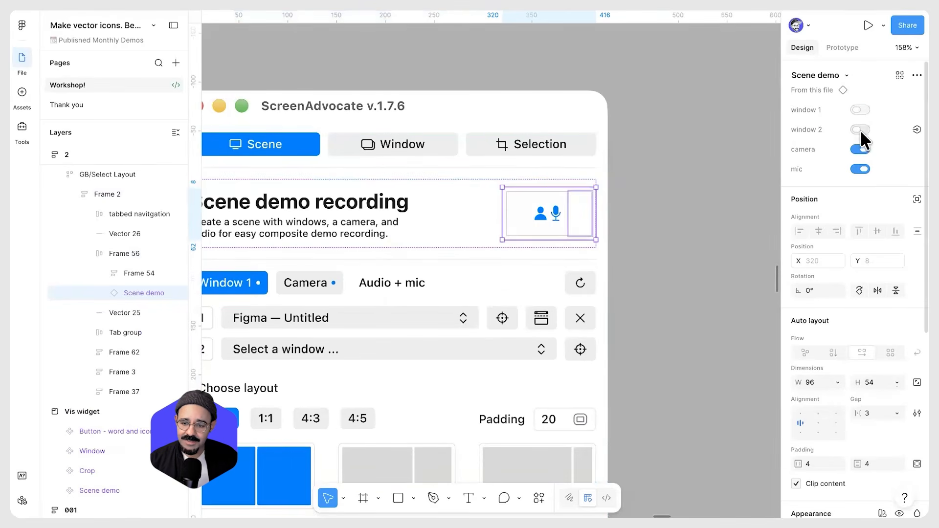
{"action": "left_click", "coordinate": [862, 150]}
{"action": "left_click", "coordinate": [864, 167]}
{"action": "left_click", "coordinate": [863, 166]}
{"action": "left_click", "coordinate": [860, 148]}
{"action": "left_click", "coordinate": [861, 129]}
{"action": "left_click", "coordinate": [860, 148]}
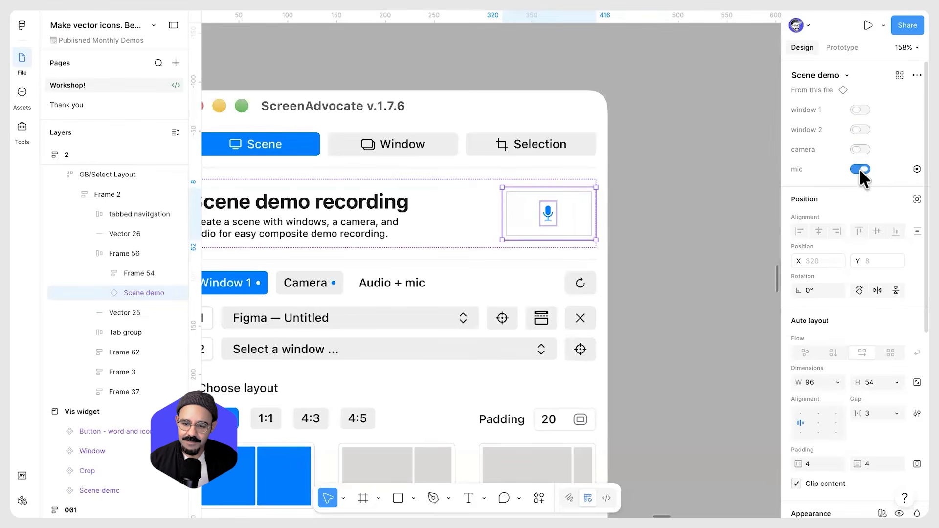
{"action": "left_click", "coordinate": [861, 169]}
{"action": "left_click", "coordinate": [860, 149]}
{"action": "left_click", "coordinate": [860, 129]}
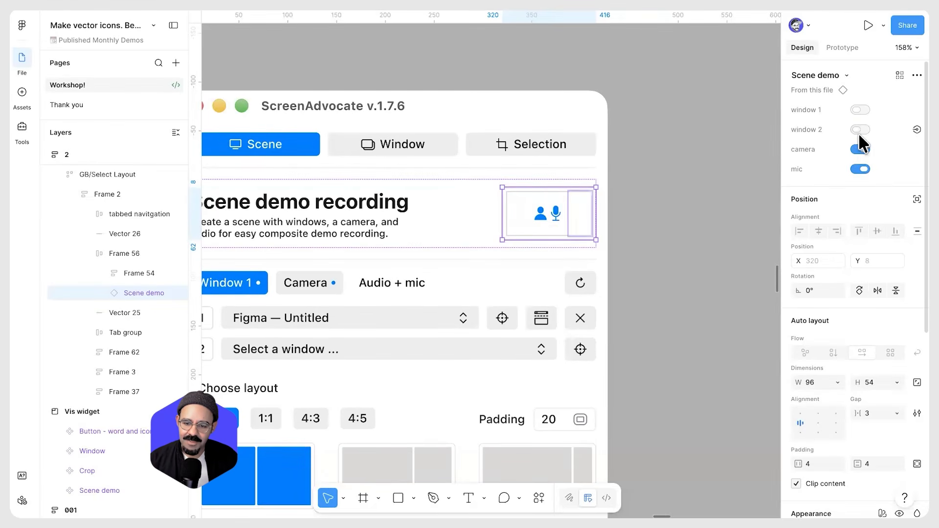
{"action": "left_click", "coordinate": [860, 111]}
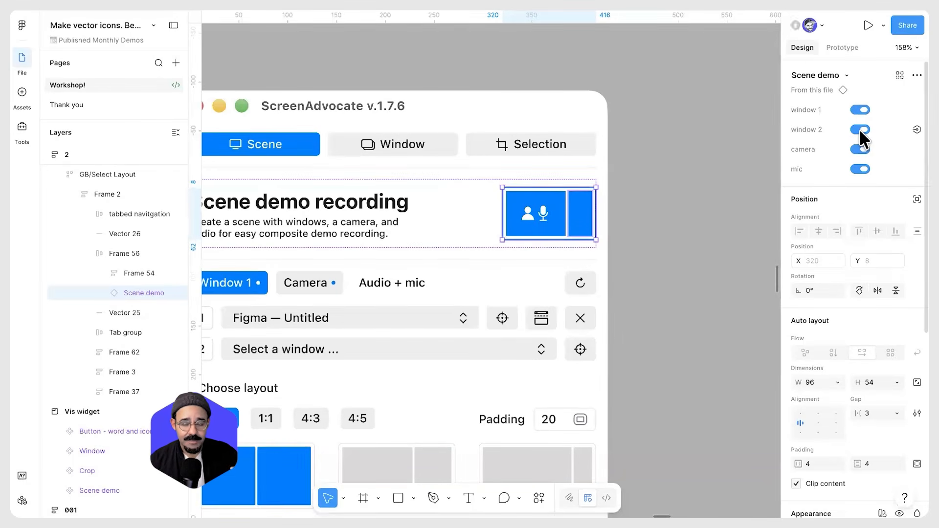
{"action": "left_click", "coordinate": [860, 129]}
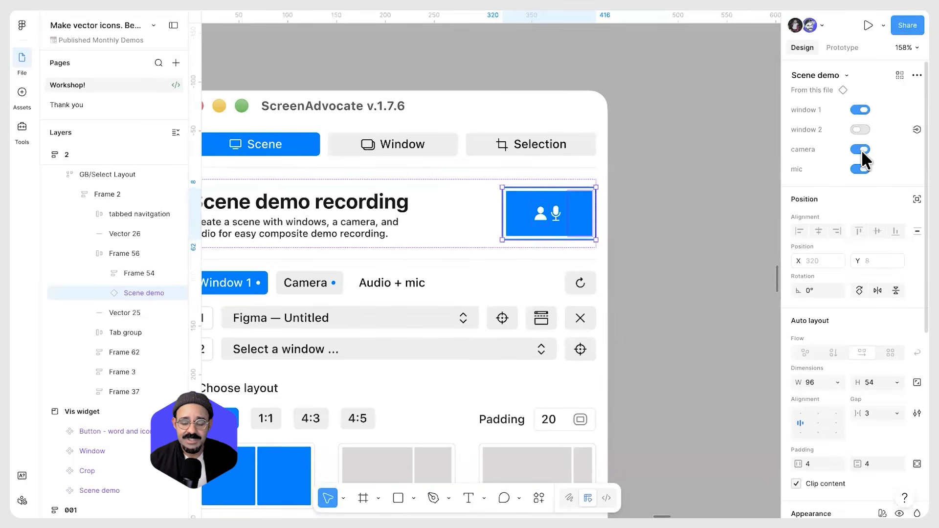
{"action": "left_click", "coordinate": [861, 149]}
{"action": "left_click", "coordinate": [866, 167]}
{"action": "left_click", "coordinate": [865, 167]}
{"action": "left_click", "coordinate": [861, 146]}
{"action": "left_click", "coordinate": [862, 128]}
{"action": "left_click", "coordinate": [861, 129]}
{"action": "left_click", "coordinate": [862, 152]}
{"action": "left_click", "coordinate": [861, 166]}
{"action": "left_click", "coordinate": [862, 129]}
{"action": "left_click", "coordinate": [861, 149]}
{"action": "left_click", "coordinate": [862, 167]}
Inspect the left icon instance inside the Button - word and icon component set
{"action": "left_click", "coordinate": [688, 208]}
{"action": "scroll", "coordinate": [682, 203], "scroll_direction": "down", "scroll_amount": 5}
{"action": "left_click_drag", "start_coordinate": [417, 247], "coordinate": [577, 237]}
{"action": "left_click_drag", "start_coordinate": [295, 344], "coordinate": [399, 260]}
{"action": "scroll", "coordinate": [381, 254], "scroll_direction": "up", "scroll_amount": 8}
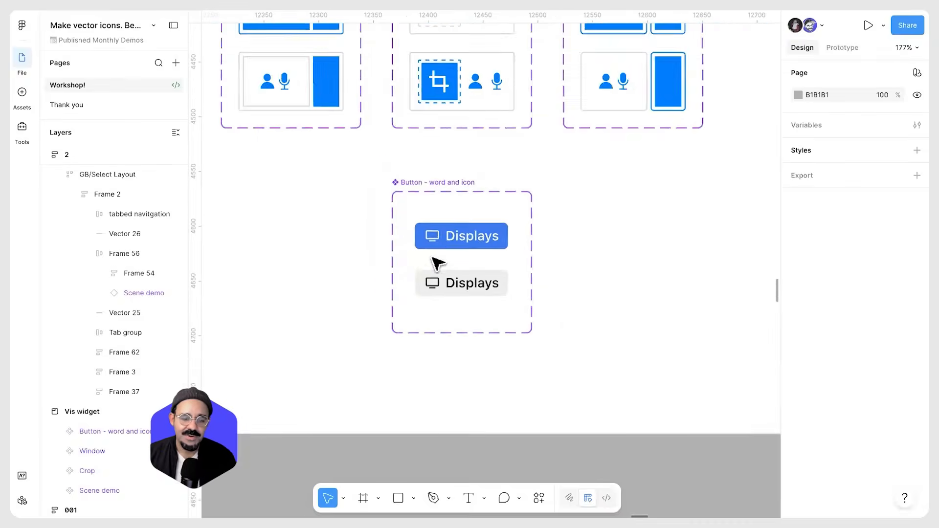
{"action": "left_click", "coordinate": [409, 217]}
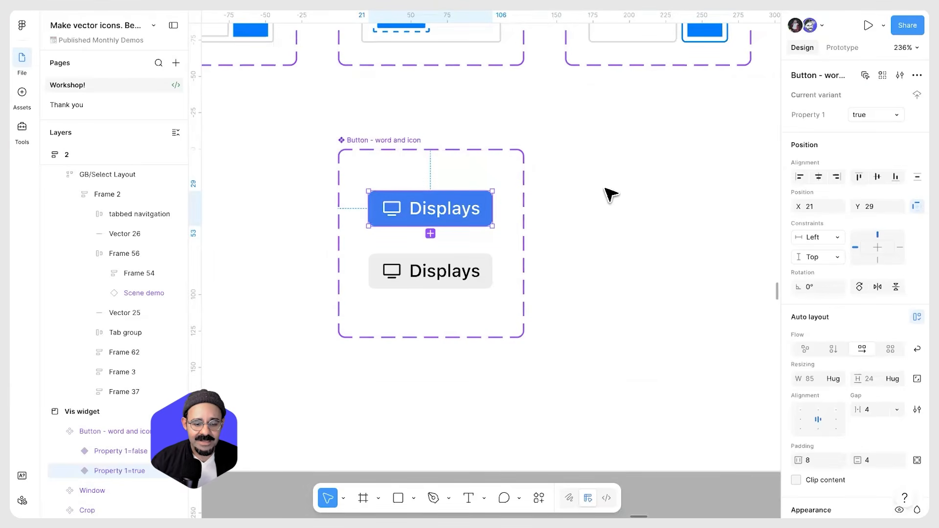
{"action": "left_click", "coordinate": [386, 142]}
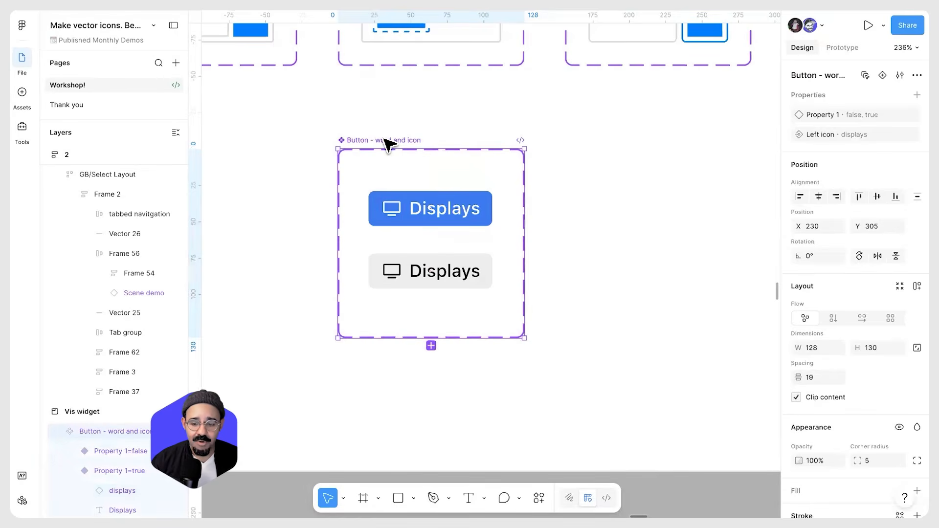
{"action": "double_click", "coordinate": [397, 213]}
{"action": "scroll", "coordinate": [399, 214], "scroll_direction": "up", "scroll_amount": 5}
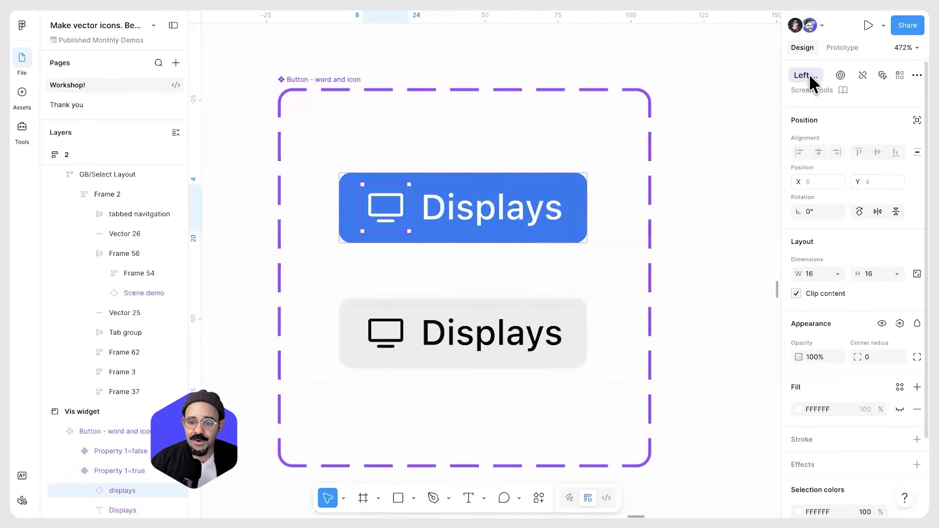
{"action": "left_click_drag", "start_coordinate": [781, 110], "coordinate": [698, 110]}
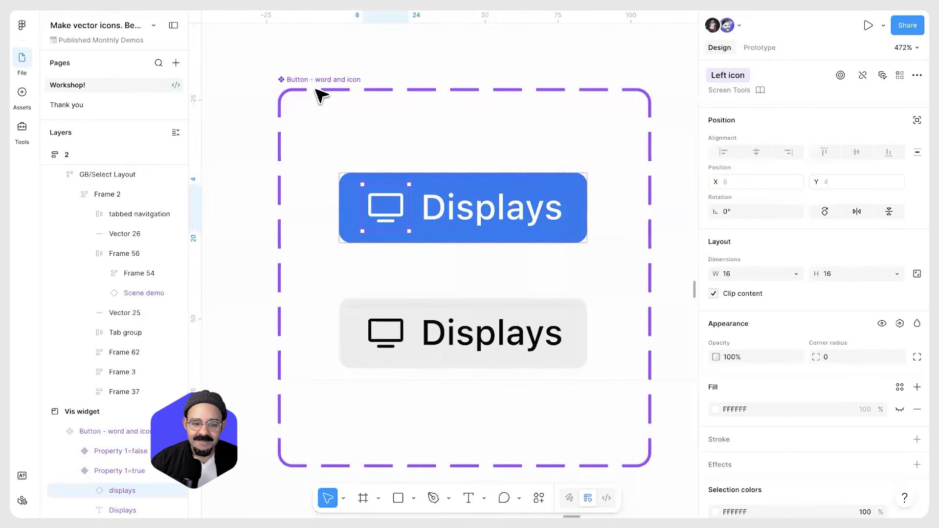
{"action": "left_click", "coordinate": [390, 215]}
{"action": "left_click", "coordinate": [389, 216]}
{"action": "left_click_drag", "start_coordinate": [389, 208], "coordinate": [363, 208]}
Draw a new frame on the empty canvas and set its size to 16 × 16
{"action": "scroll", "coordinate": [363, 207], "scroll_direction": "up", "scroll_amount": 2}
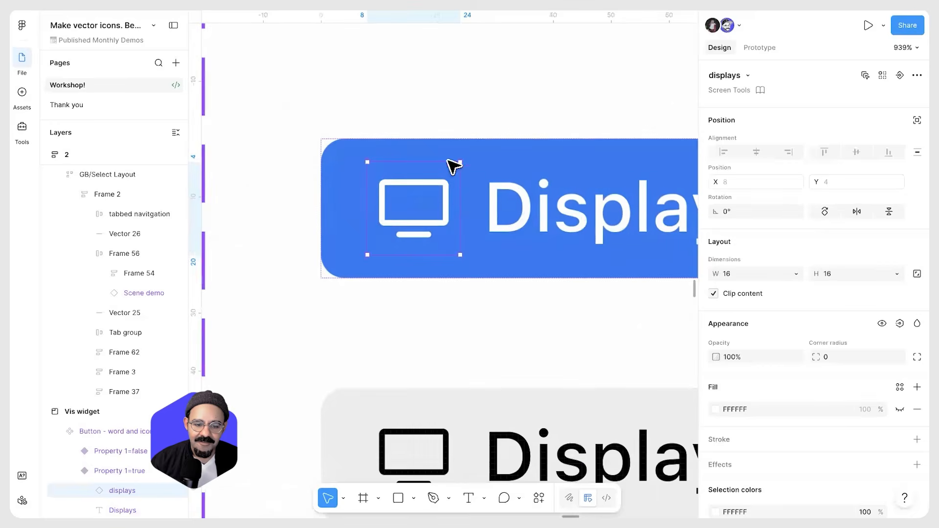
{"action": "scroll", "coordinate": [377, 241], "scroll_direction": "down", "scroll_amount": 6}
{"action": "scroll", "coordinate": [430, 241], "scroll_direction": "up", "scroll_amount": 3}
{"action": "mouse_move", "coordinate": [430, 241]}
{"action": "left_mouse_down"}
{"action": "mouse_move", "coordinate": [424, 168]}
{"action": "mouse_move", "coordinate": [417, 226]}
{"action": "mouse_move", "coordinate": [433, 280]}
{"action": "left_mouse_up"}
{"action": "scroll", "coordinate": [386, 279], "scroll_direction": "up", "scroll_amount": 2}
{"action": "key", "text": "f"}
{"action": "left_click_drag", "start_coordinate": [431, 286], "coordinate": [429, 266]}
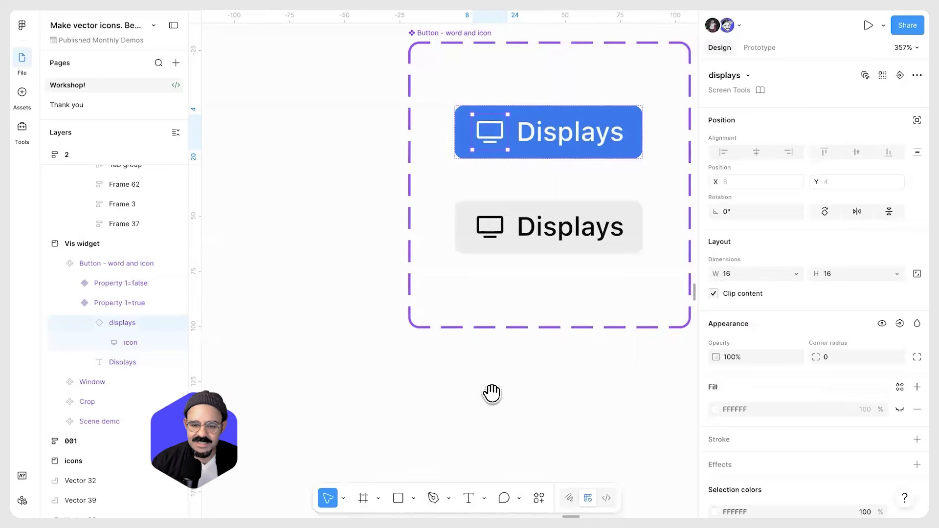
{"action": "left_click_drag", "start_coordinate": [493, 393], "coordinate": [535, 64]}
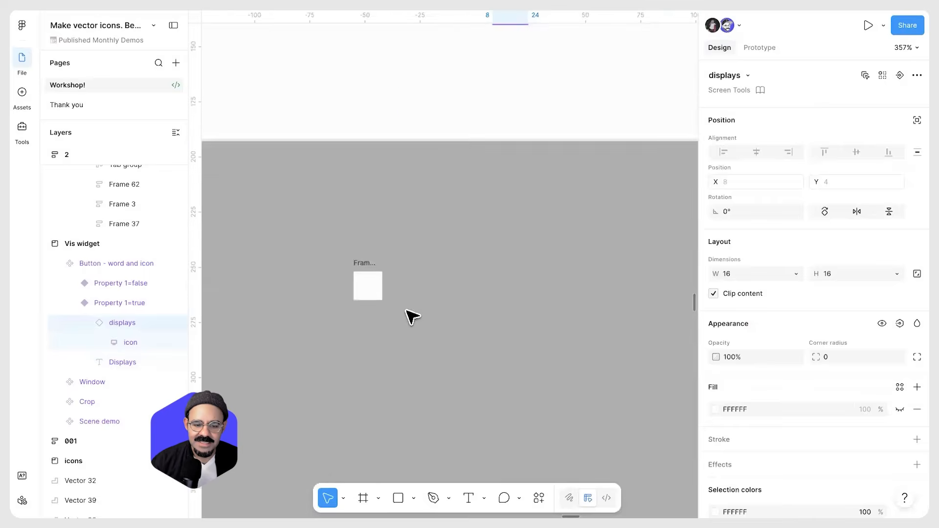
{"action": "scroll", "coordinate": [406, 310], "scroll_direction": "up", "scroll_amount": 4}
{"action": "left_click", "coordinate": [313, 276]}
{"action": "left_click", "coordinate": [325, 265]}
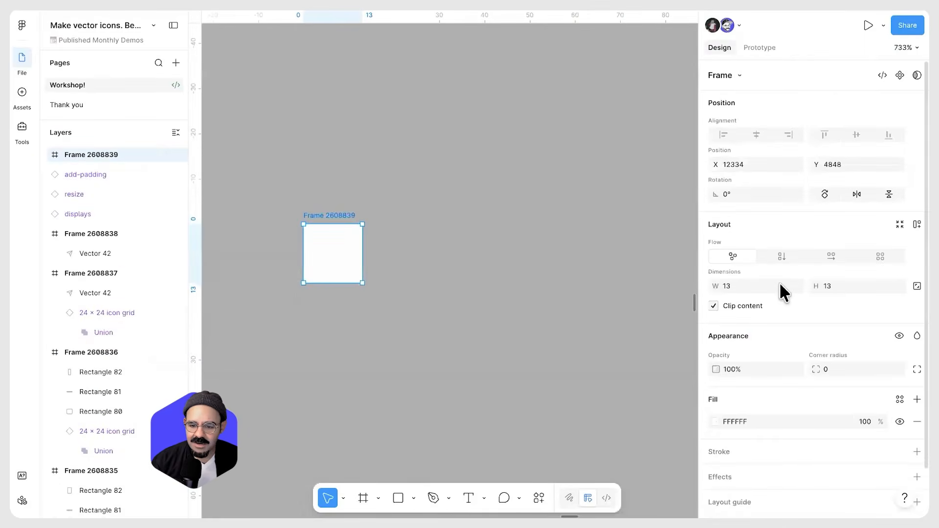
{"action": "type", "text": "16"}
{"action": "key", "text": "Tab"}
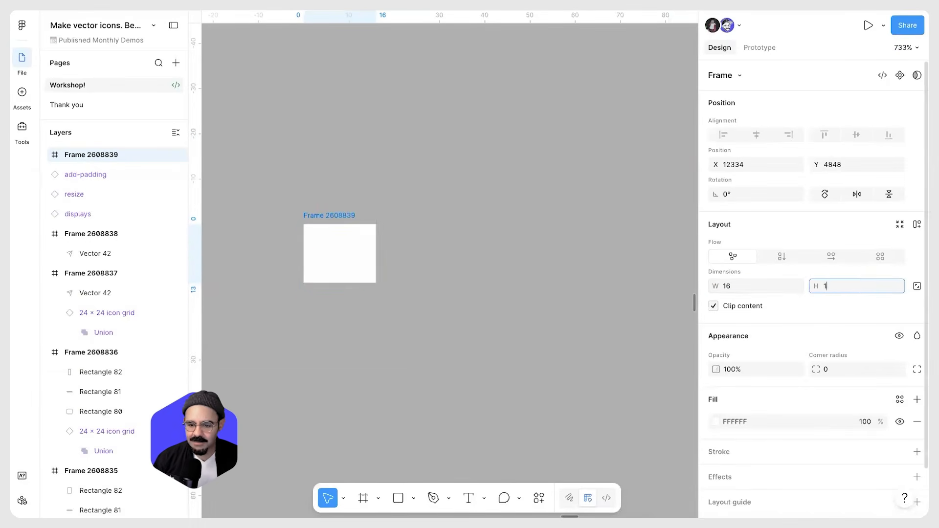
{"action": "type", "text": "16"}
{"action": "key", "text": "Return"}
Draw a 12 × 12 circle inside the frame and duplicate it
{"action": "scroll", "coordinate": [302, 291], "scroll_direction": "up", "scroll_amount": 5}
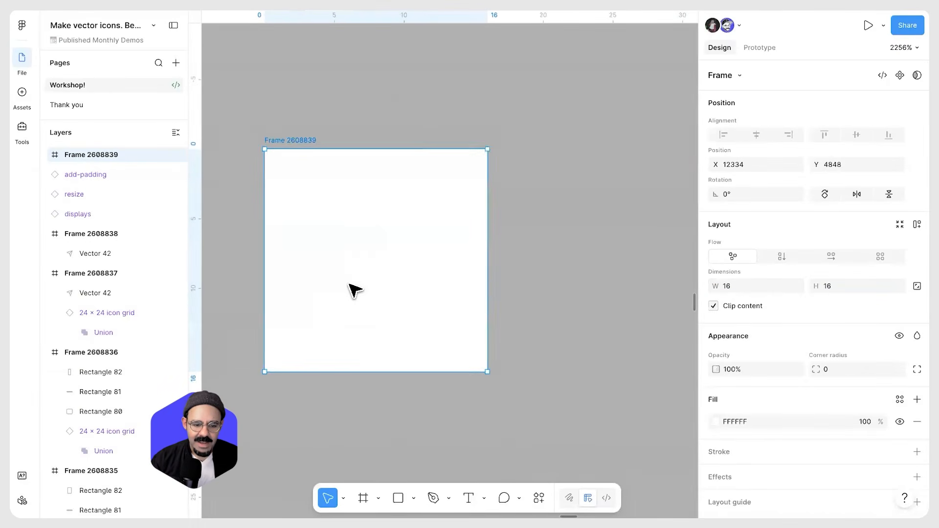
{"action": "scroll", "coordinate": [352, 289], "scroll_direction": "down", "scroll_amount": 2}
{"action": "key", "text": "o"}
{"action": "left_click_drag", "start_coordinate": [366, 264], "coordinate": [435, 330]}
{"action": "key", "text": "ctrl+d"}
{"action": "left_click_drag", "start_coordinate": [435, 201], "coordinate": [386, 256]}
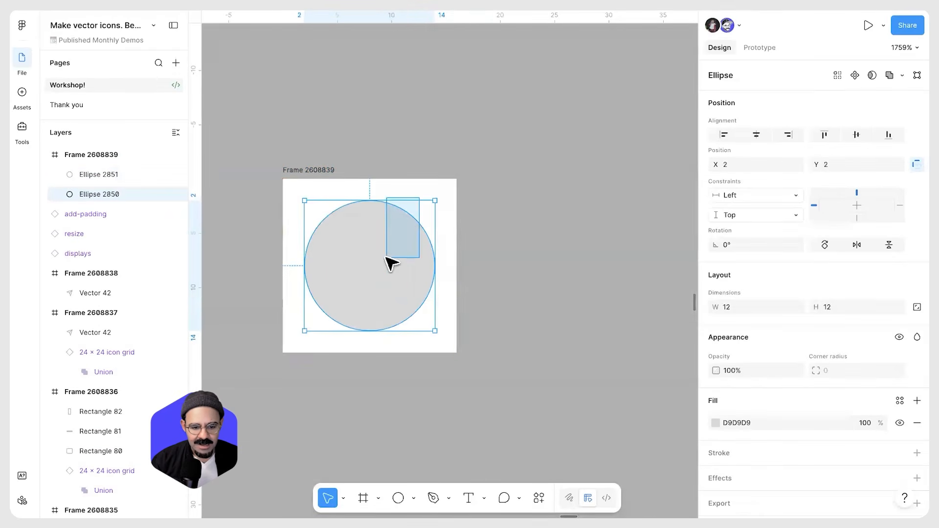
{"action": "left_click", "coordinate": [902, 74]}
{"action": "left_click", "coordinate": [886, 112]}
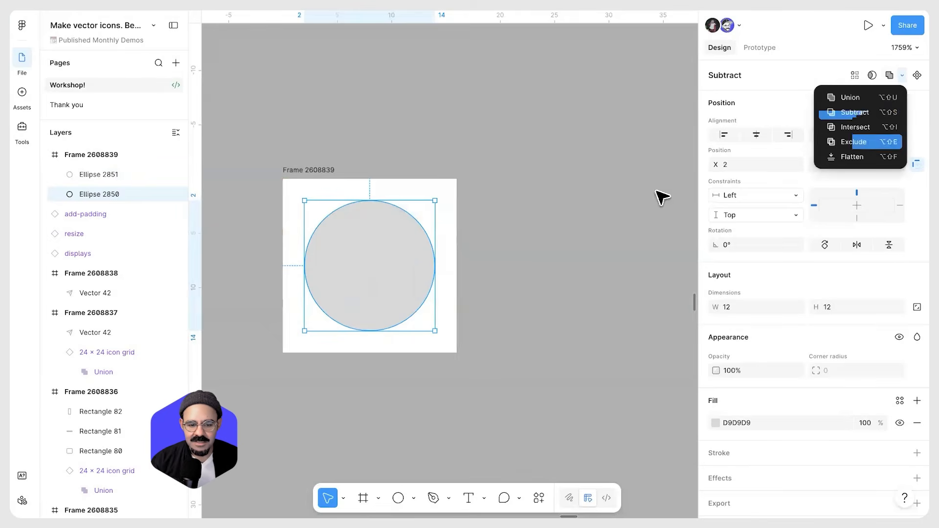
{"action": "key", "text": "ctrl+z"}
Subtract the smaller inner circle from the larger circle to form a ring
{"action": "left_click_drag", "start_coordinate": [446, 204], "coordinate": [359, 264]}
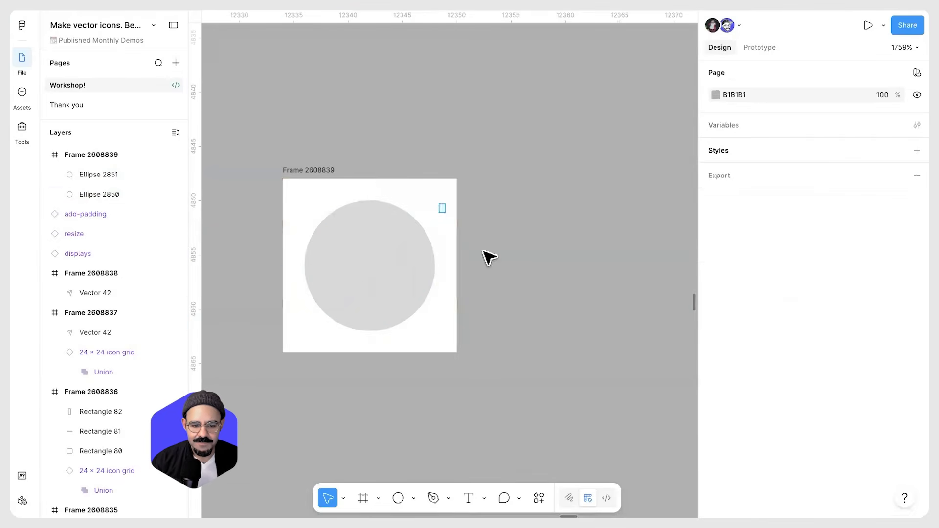
{"action": "left_click", "coordinate": [900, 75]}
{"action": "left_click", "coordinate": [865, 112]}
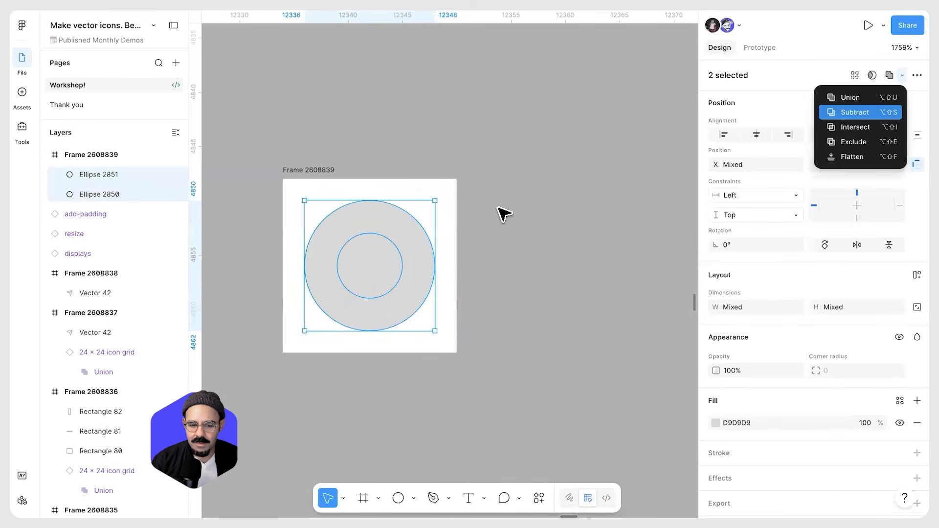
{"action": "left_click", "coordinate": [504, 208]}
Rename the frame record and turn it into a component
{"action": "scroll", "coordinate": [507, 208], "scroll_direction": "down", "scroll_amount": 5}
{"action": "left_click", "coordinate": [443, 190]}
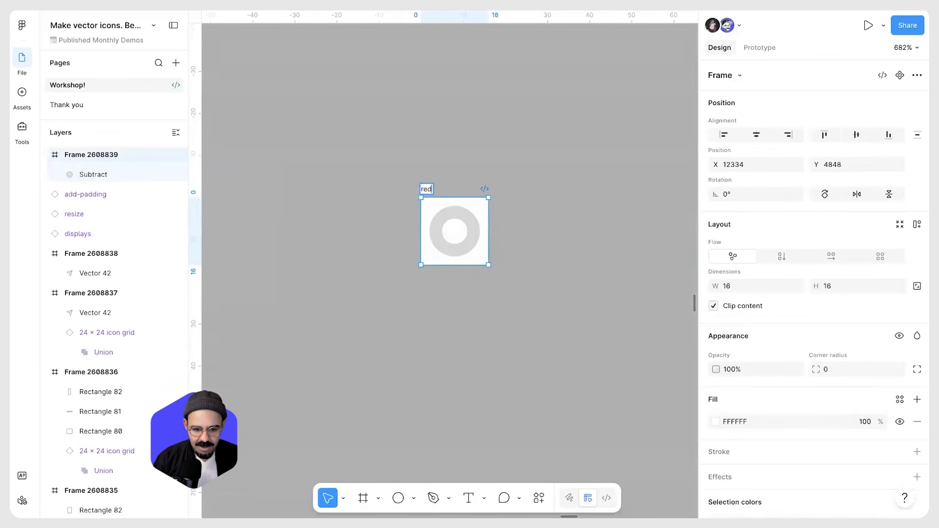
{"action": "left_click", "coordinate": [541, 168]}
{"action": "left_click", "coordinate": [437, 190]}
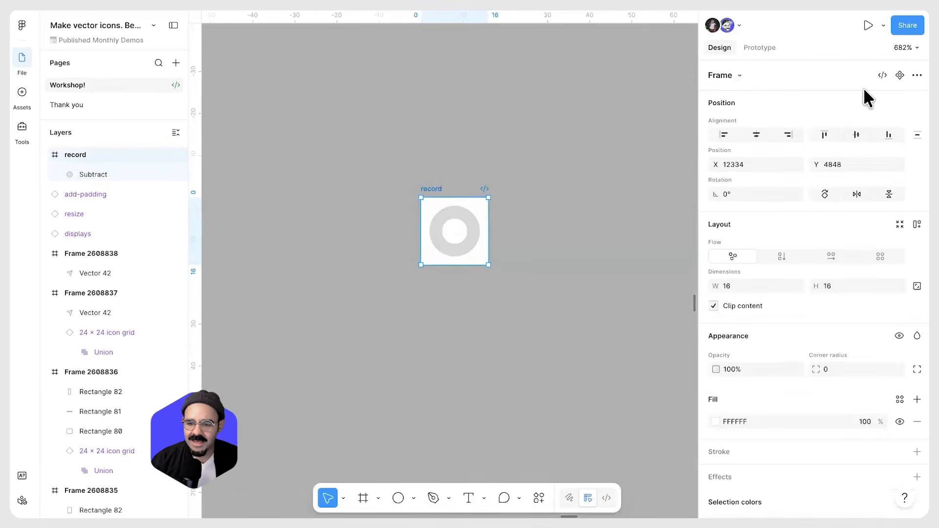
{"action": "key", "text": "ctrl+alt+k"}
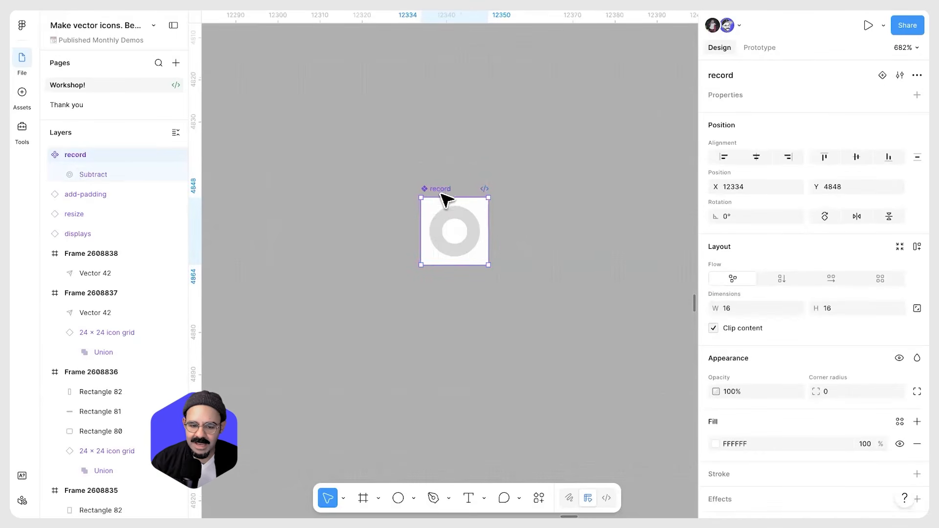
Delete the record component
{"action": "scroll", "coordinate": [832, 362], "scroll_direction": "down", "scroll_amount": 3}
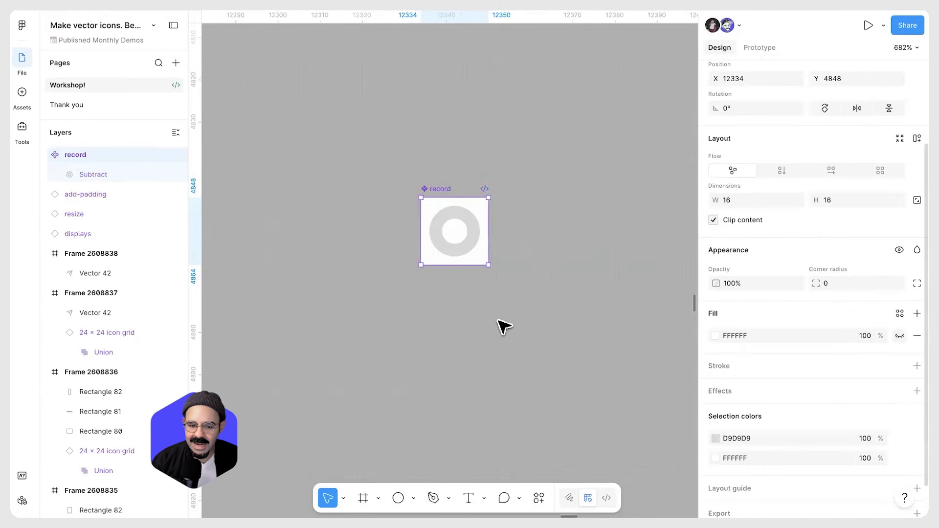
{"action": "scroll", "coordinate": [454, 193], "scroll_direction": "down", "scroll_amount": 5}
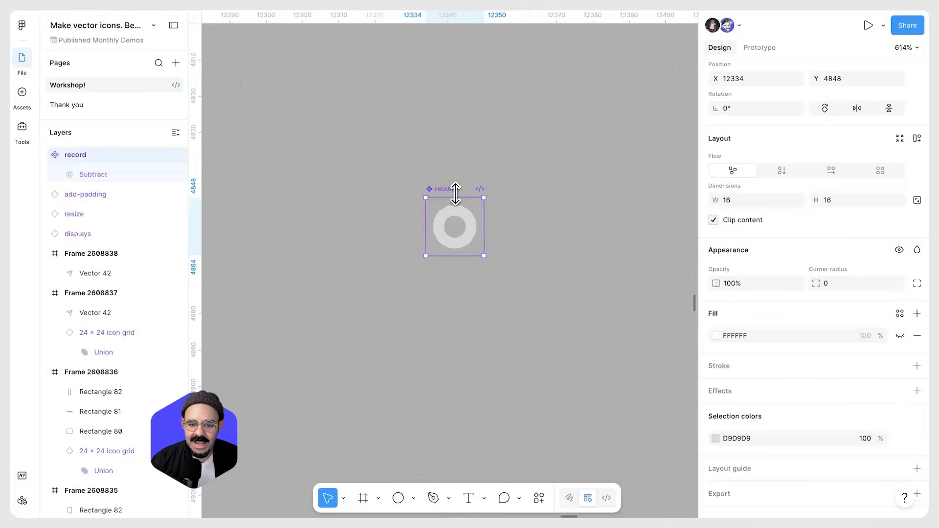
{"action": "key", "text": "Delete"}
Browse the icons frame and the other icon sets on the canvas
{"action": "scroll", "coordinate": [468, 216], "scroll_direction": "down", "scroll_amount": 7}
{"action": "scroll", "coordinate": [400, 226], "scroll_direction": "down", "scroll_amount": 2}
{"action": "left_click_drag", "start_coordinate": [455, 240], "coordinate": [802, 273]}
{"action": "left_click_drag", "start_coordinate": [234, 255], "coordinate": [573, 256]}
{"action": "scroll", "coordinate": [484, 205], "scroll_direction": "up", "scroll_amount": 5}
{"action": "left_click_drag", "start_coordinate": [472, 208], "coordinate": [475, 248]}
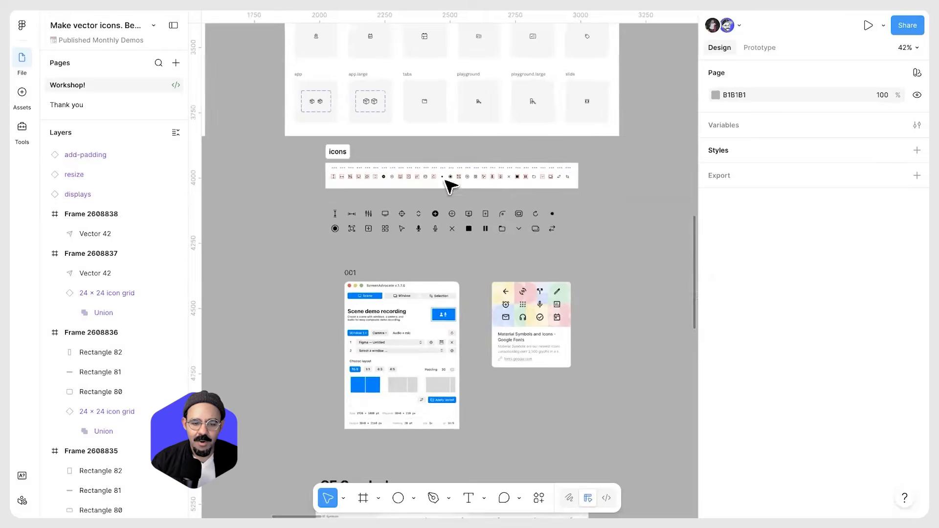
{"action": "scroll", "coordinate": [479, 191], "scroll_direction": "up", "scroll_amount": 10}
{"action": "scroll", "coordinate": [274, 189], "scroll_direction": "down", "scroll_amount": 2}
{"action": "left_click_drag", "start_coordinate": [618, 202], "coordinate": [127, 192]}
{"action": "left_click_drag", "start_coordinate": [685, 215], "coordinate": [206, 222]}
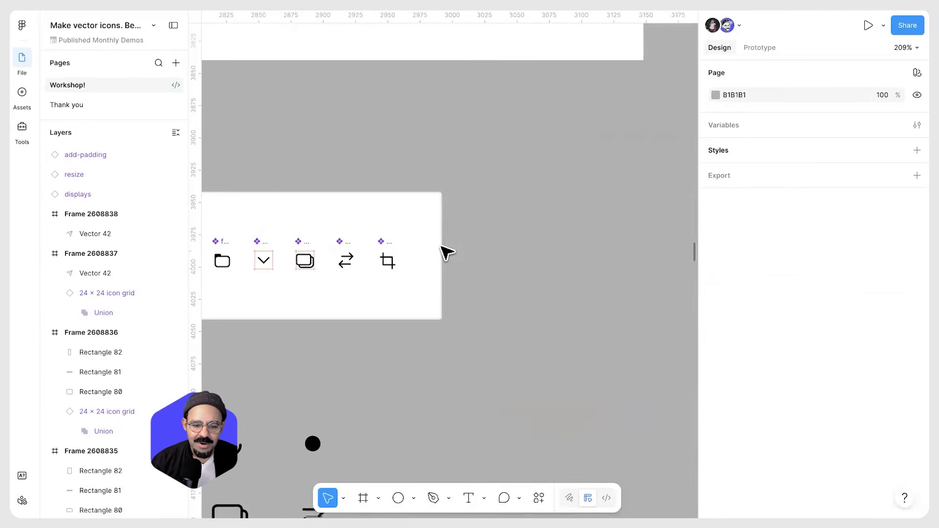
Paste the record component into the icons frame and place it beside the crop icon
{"action": "left_click", "coordinate": [435, 246]}
{"action": "left_click_drag", "start_coordinate": [441, 248], "coordinate": [511, 257]}
{"action": "scroll", "coordinate": [447, 254], "scroll_direction": "up", "scroll_amount": 2}
{"action": "key", "text": "ctrl+v"}
{"action": "left_click_drag", "start_coordinate": [378, 248], "coordinate": [435, 261]}
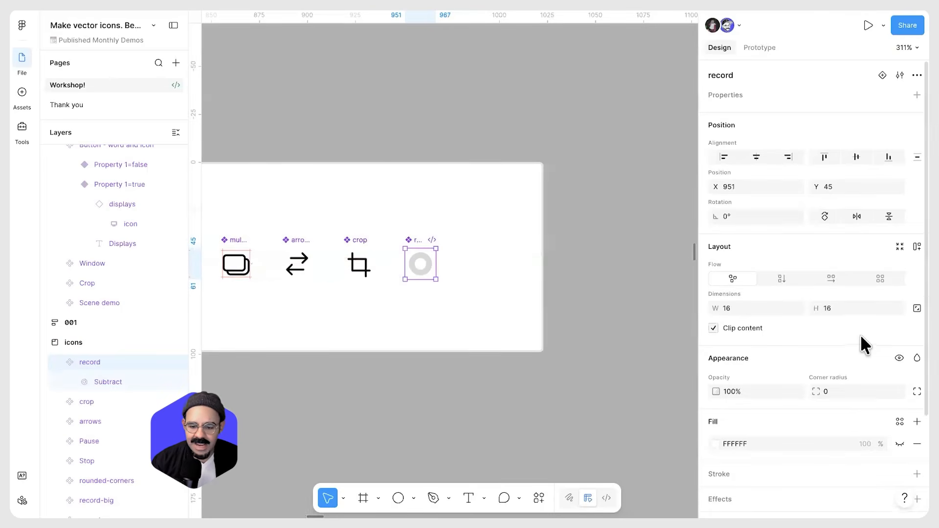
{"action": "scroll", "coordinate": [831, 352], "scroll_direction": "down", "scroll_amount": 3}
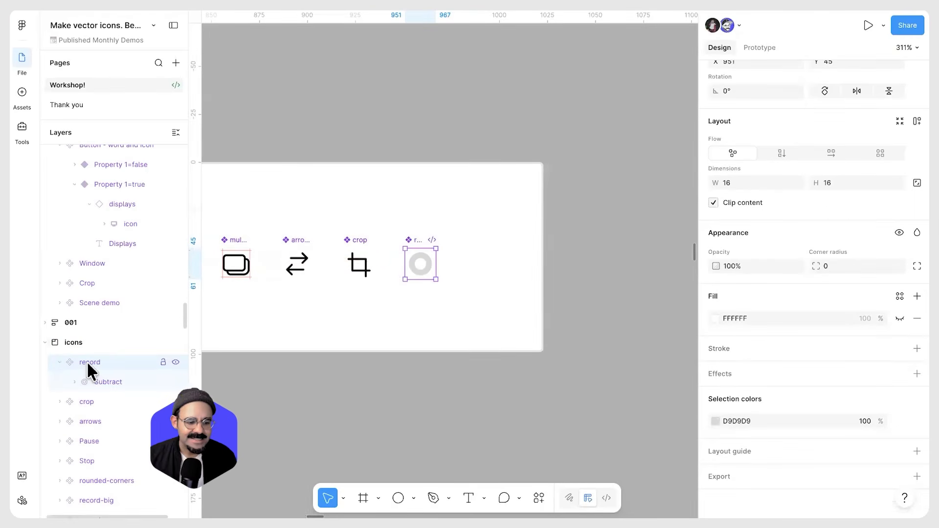
Rename the record component's Subtract layer to icon
{"action": "left_click", "coordinate": [109, 380]}
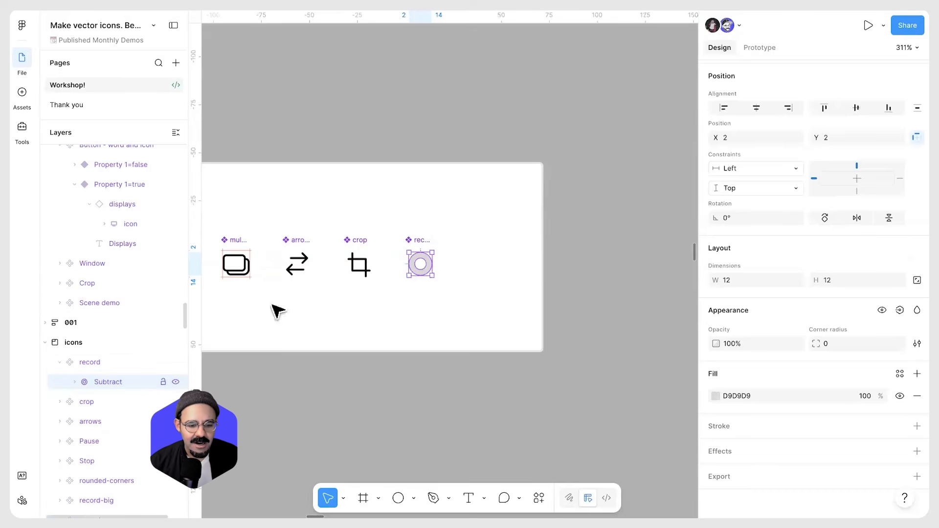
{"action": "double_click", "coordinate": [109, 380]}
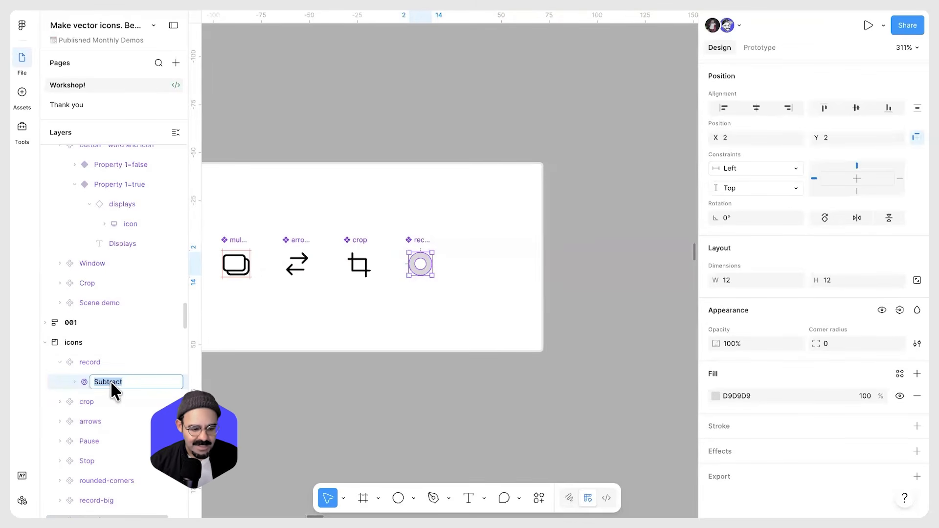
{"action": "type", "text": "icon"}
{"action": "key", "text": "Return"}
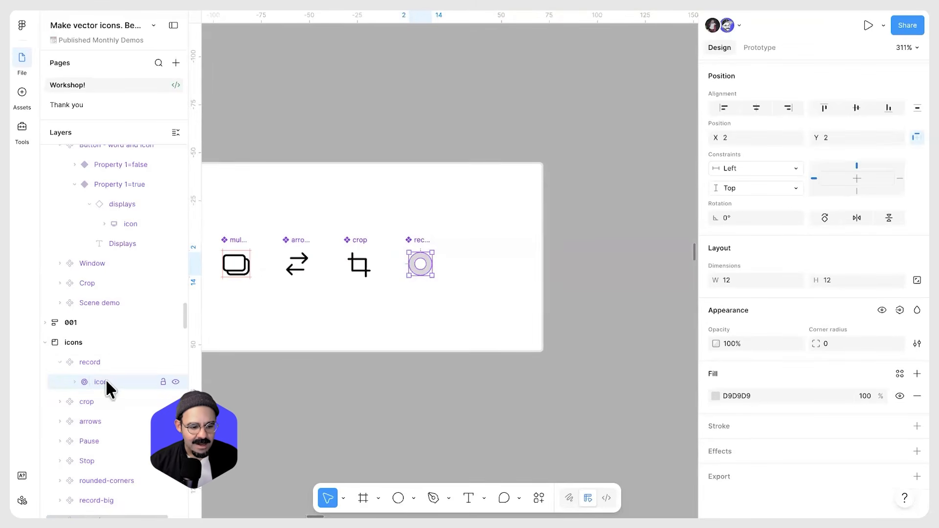
Inspect the child layers of the crop, arrows and Pause components
{"action": "left_click", "coordinate": [83, 396]}
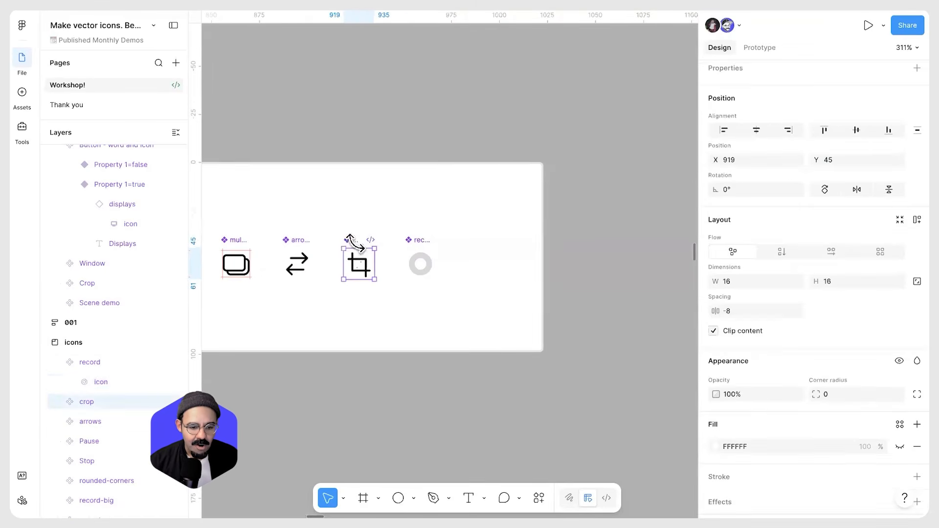
{"action": "left_click", "coordinate": [59, 401]}
{"action": "left_click", "coordinate": [105, 421]}
{"action": "left_click", "coordinate": [60, 441]}
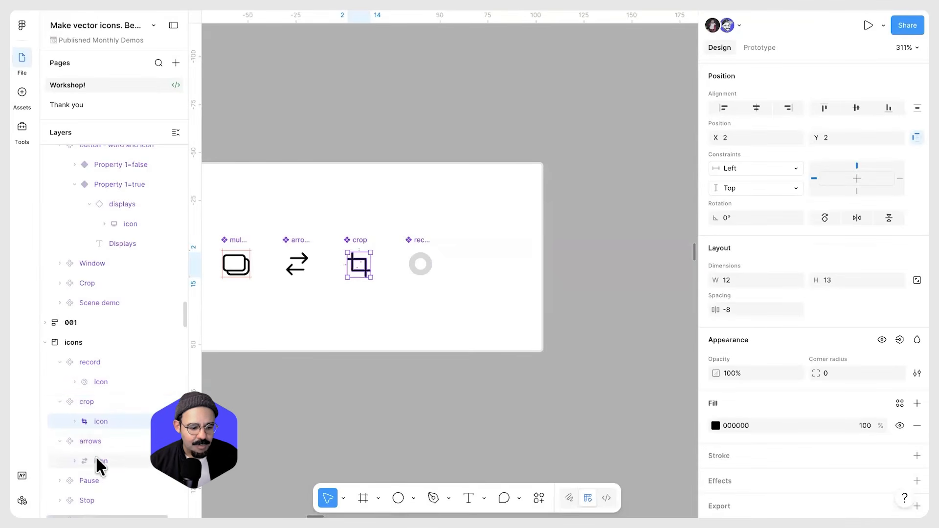
{"action": "left_click", "coordinate": [59, 480]}
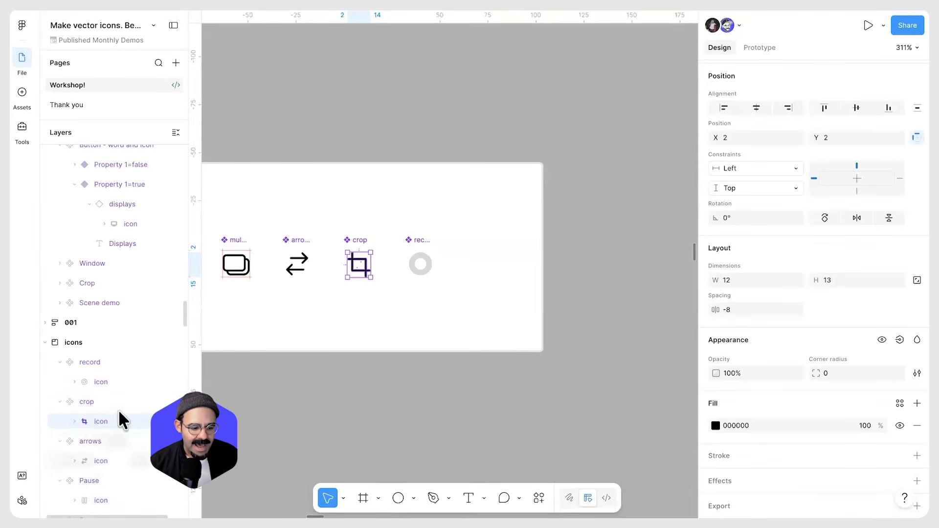
Change the record icon's fill colour to black 000000
{"action": "scroll", "coordinate": [430, 264], "scroll_direction": "up", "scroll_amount": 3}
{"action": "left_click", "coordinate": [420, 266], "text": "ctrl"}
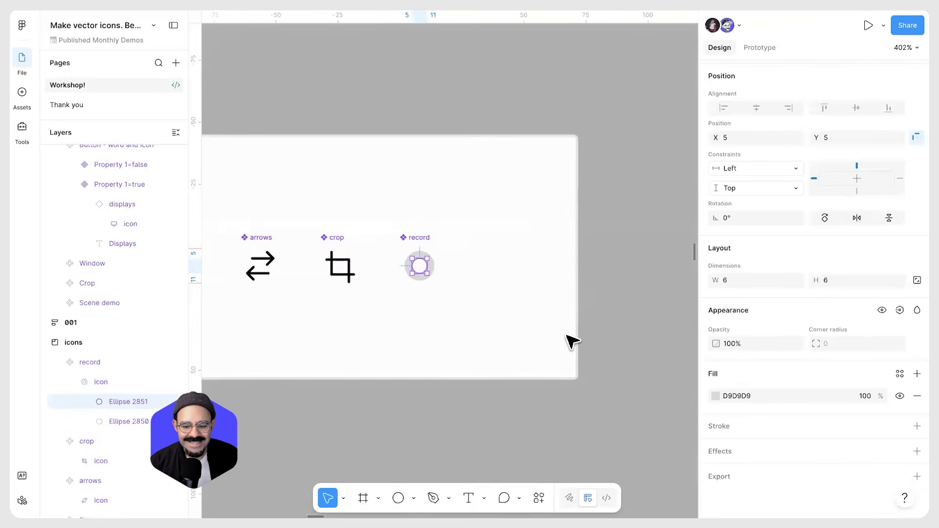
{"action": "left_click", "coordinate": [335, 357]}
{"action": "left_click", "coordinate": [135, 380]}
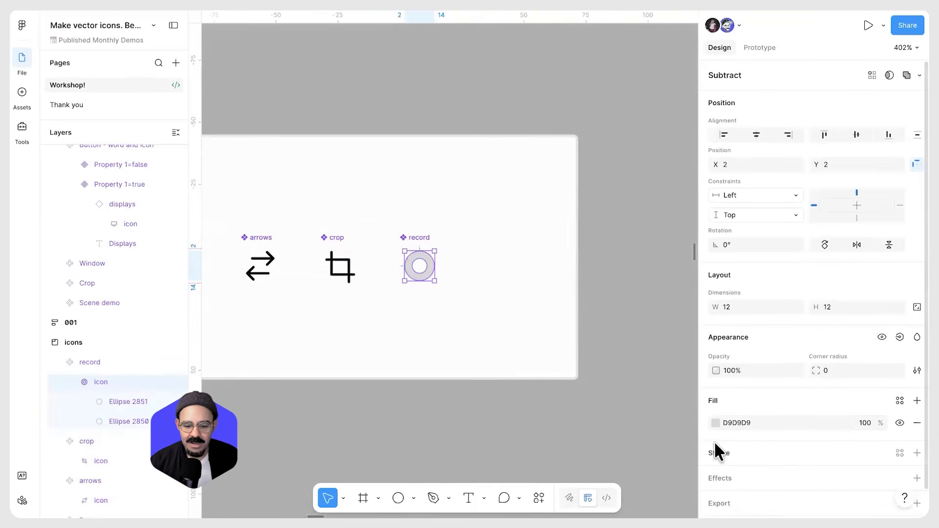
{"action": "left_click", "coordinate": [715, 422]}
{"action": "left_click_drag", "start_coordinate": [603, 358], "coordinate": [445, 307]}
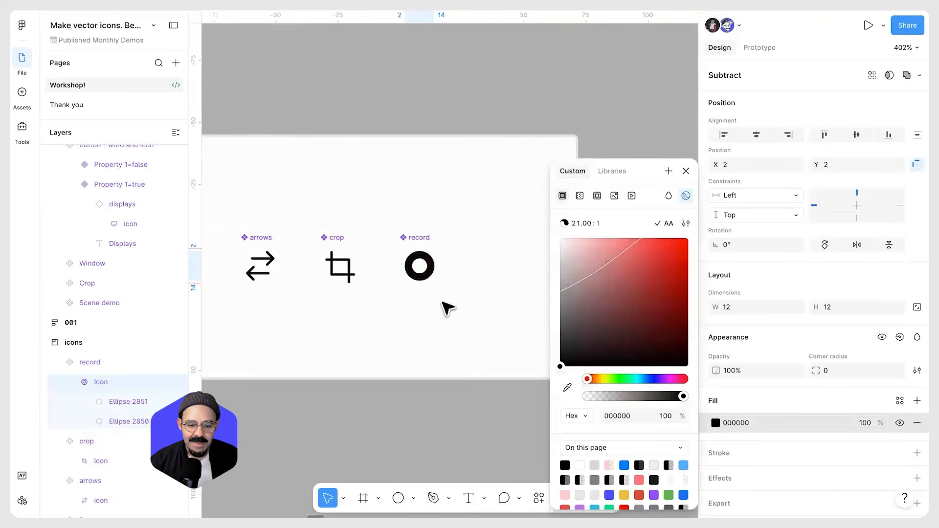
{"action": "left_click", "coordinate": [446, 307]}
{"action": "left_click", "coordinate": [413, 246]}
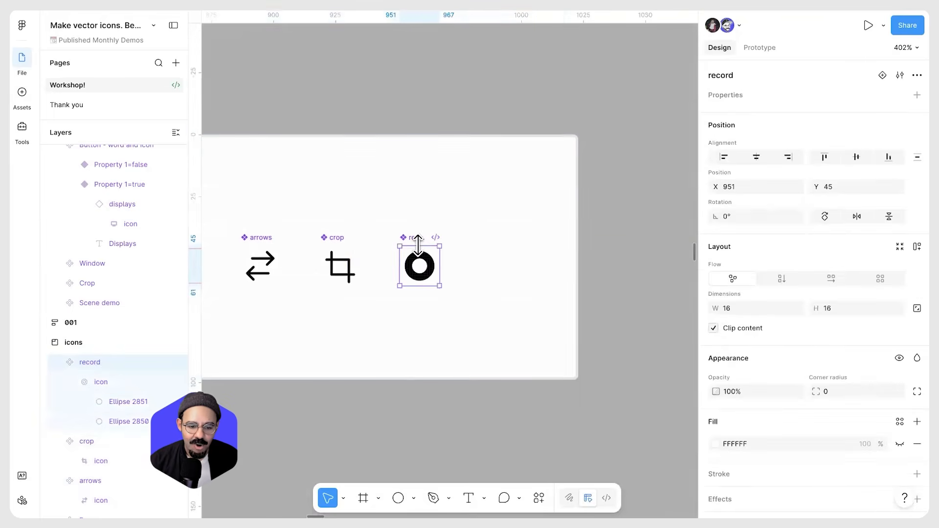
{"action": "scroll", "coordinate": [418, 244], "scroll_direction": "down", "scroll_amount": 10}
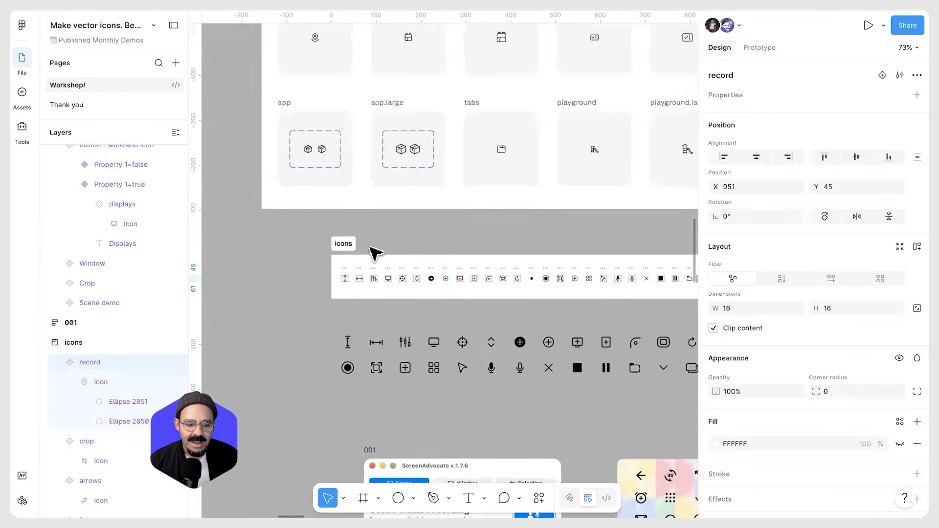
{"action": "scroll", "coordinate": [374, 252], "scroll_direction": "up", "scroll_amount": 5}
{"action": "left_click", "coordinate": [290, 253]}
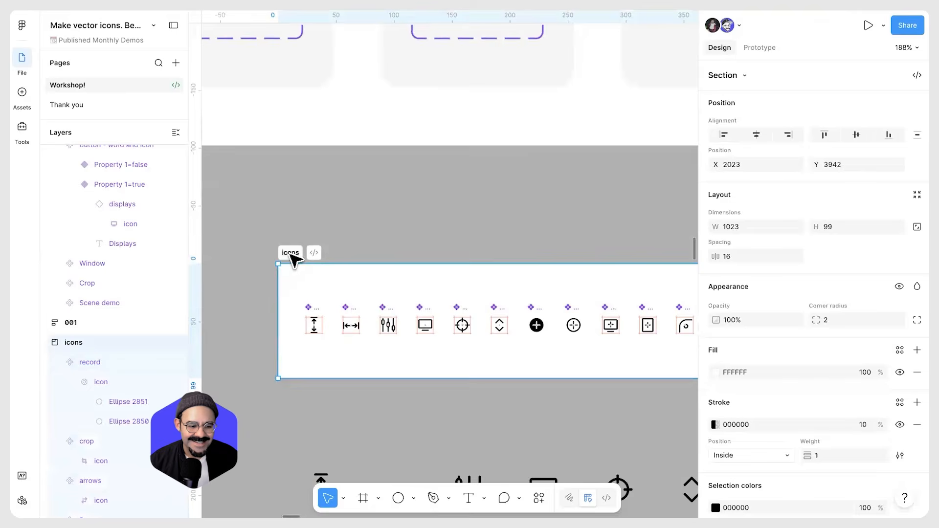
{"action": "scroll", "coordinate": [441, 234], "scroll_direction": "down", "scroll_amount": 4}
{"action": "mouse_move", "coordinate": [439, 212]}
{"action": "left_mouse_down"}
{"action": "mouse_move", "coordinate": [308, 235]}
{"action": "mouse_move", "coordinate": [377, 253]}
{"action": "left_mouse_up"}
{"action": "key", "text": "shift+s"}
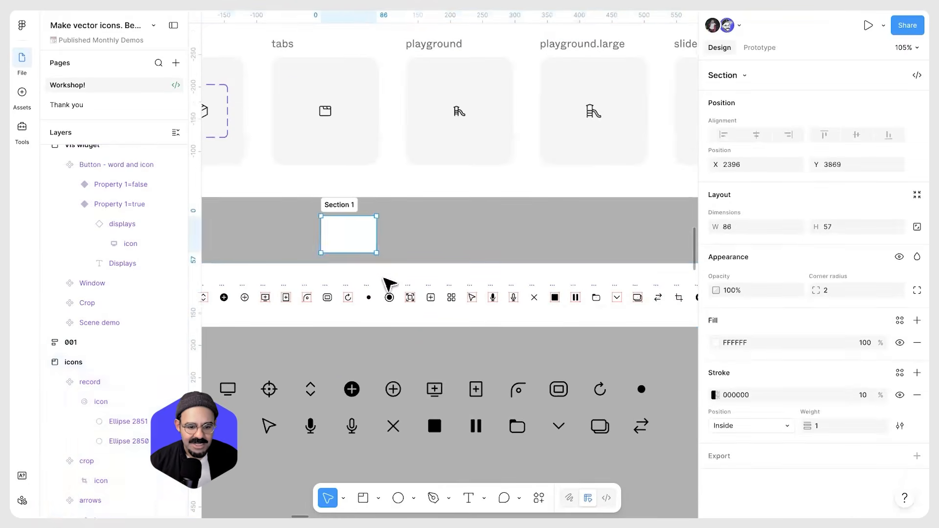
{"action": "key", "text": "ctrl+z"}
Remove the existing Left icon property from the Button - word and icon component set
{"action": "scroll", "coordinate": [394, 268], "scroll_direction": "down", "scroll_amount": 5}
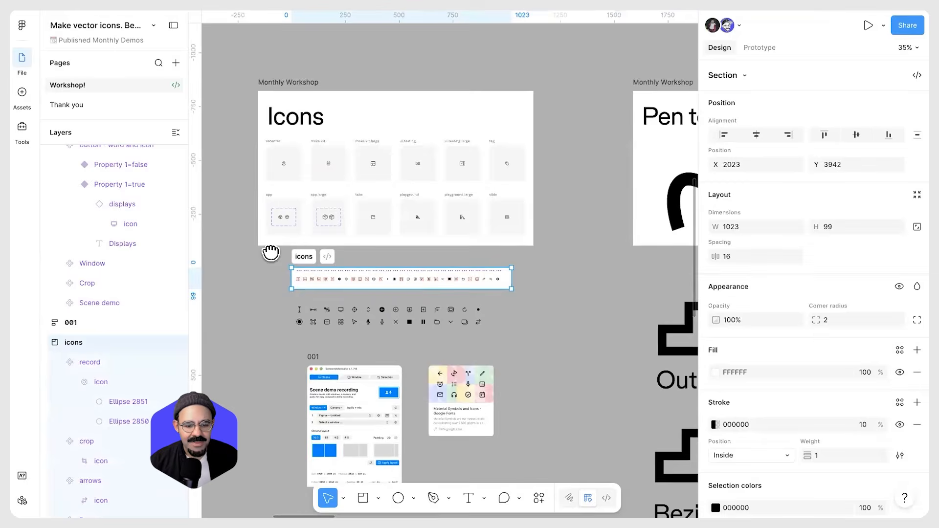
{"action": "scroll", "coordinate": [270, 253], "scroll_direction": "right", "scroll_amount": 20}
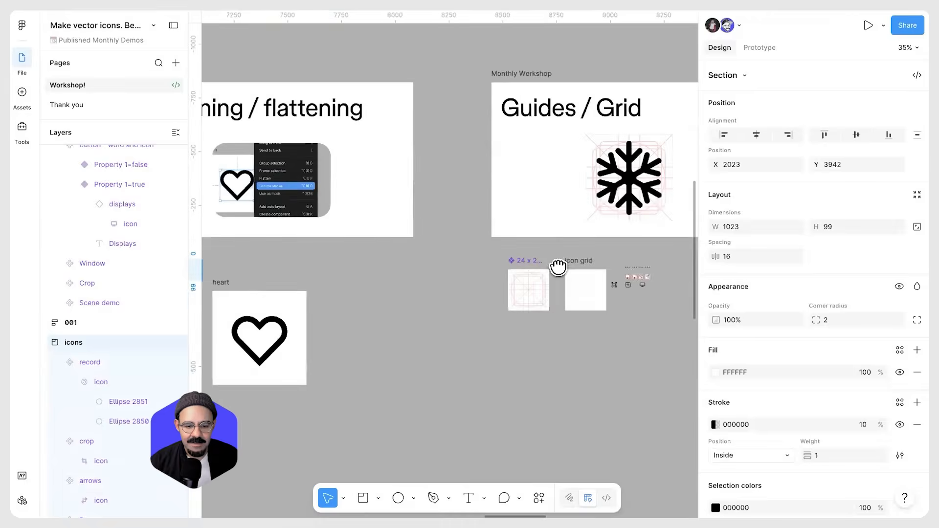
{"action": "scroll", "coordinate": [558, 266], "scroll_direction": "right", "scroll_amount": 10}
{"action": "scroll", "coordinate": [483, 300], "scroll_direction": "down", "scroll_amount": 5}
{"action": "scroll", "coordinate": [440, 303], "scroll_direction": "up", "scroll_amount": 8}
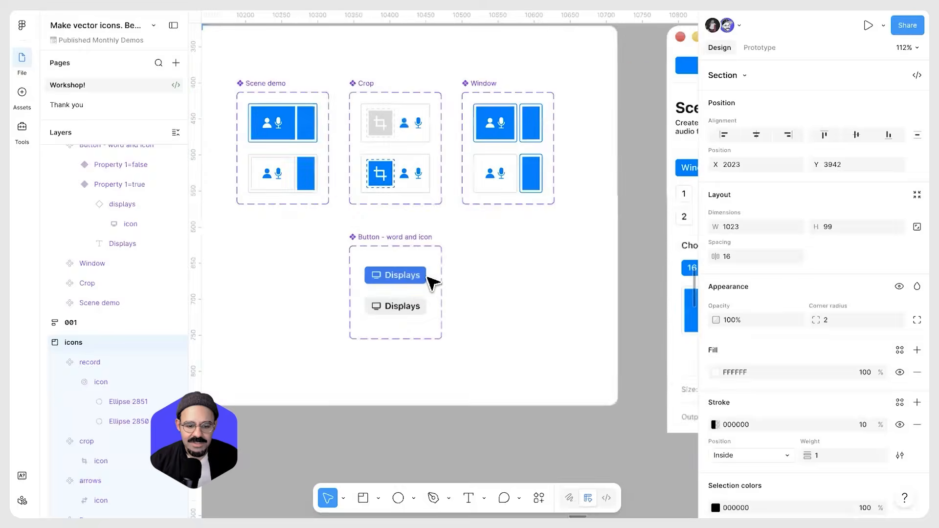
{"action": "scroll", "coordinate": [432, 279], "scroll_direction": "up", "scroll_amount": 5}
{"action": "left_click", "coordinate": [383, 263]}
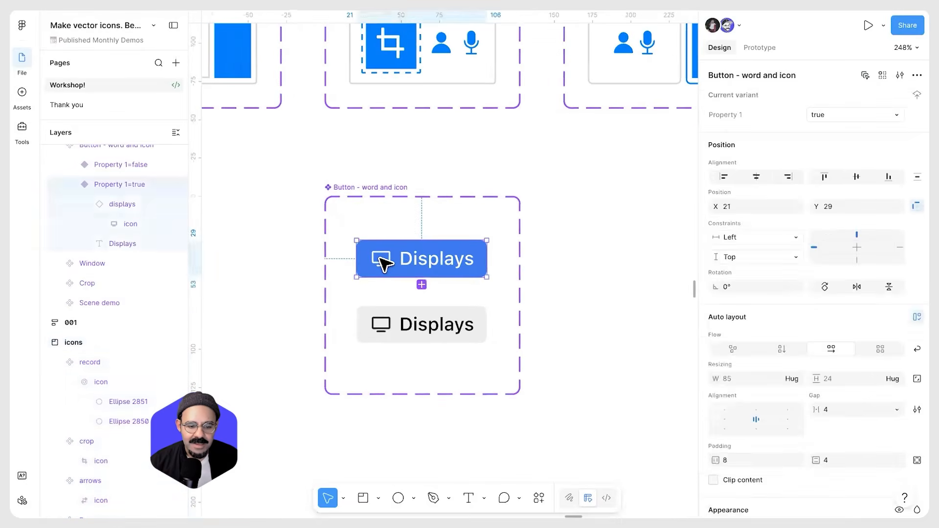
{"action": "left_click", "coordinate": [383, 263]}
{"action": "left_click", "coordinate": [506, 225]}
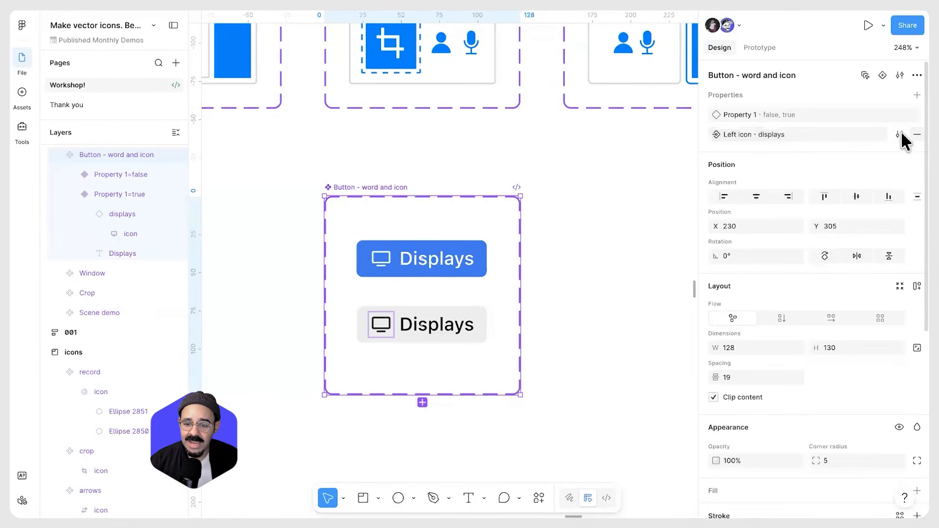
{"action": "left_click", "coordinate": [916, 134]}
Create an instance swap property named Left icon on the Button - word and icon component set
{"action": "left_click", "coordinate": [916, 95]}
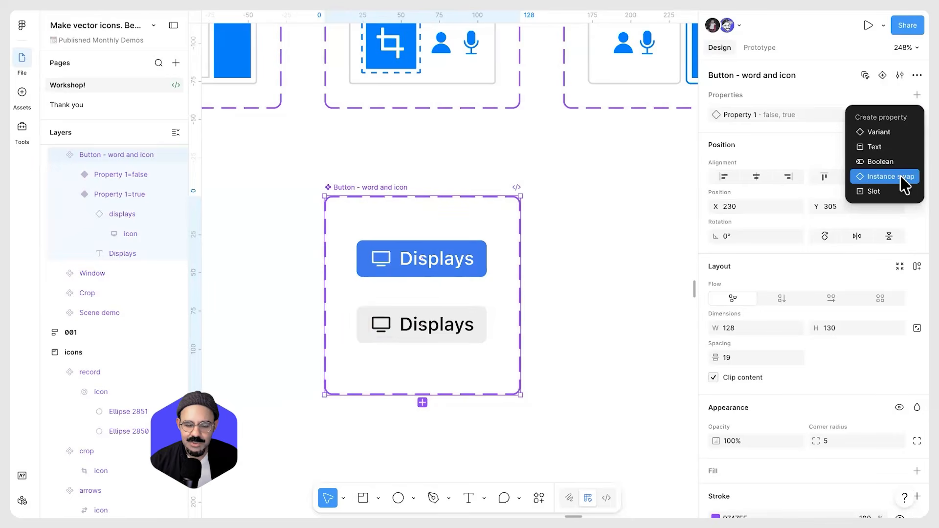
{"action": "left_click", "coordinate": [902, 177]}
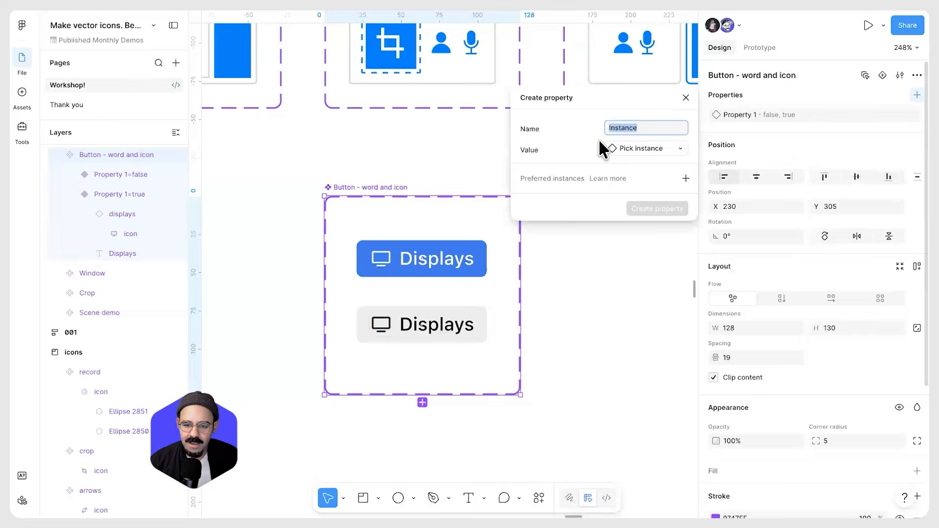
{"action": "left_click", "coordinate": [916, 95]}
{"action": "left_click", "coordinate": [894, 175]}
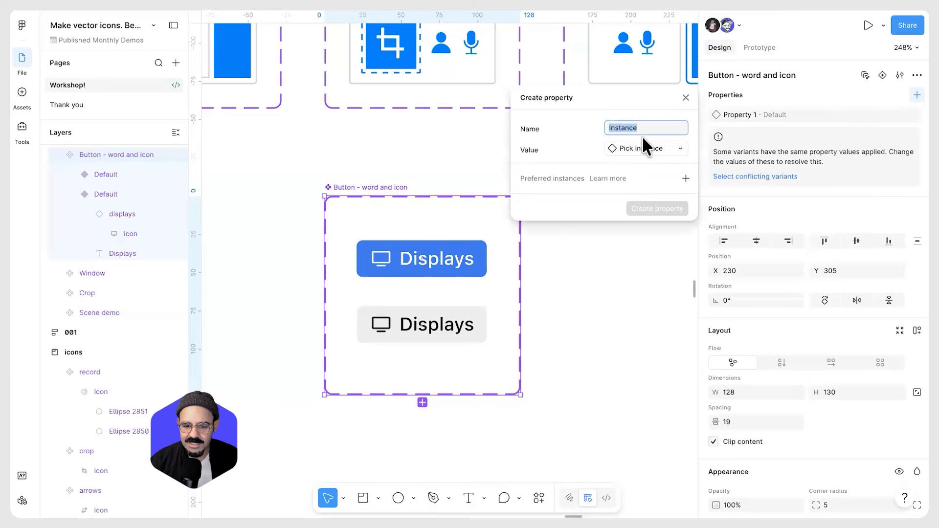
{"action": "type", "text": "Left"}
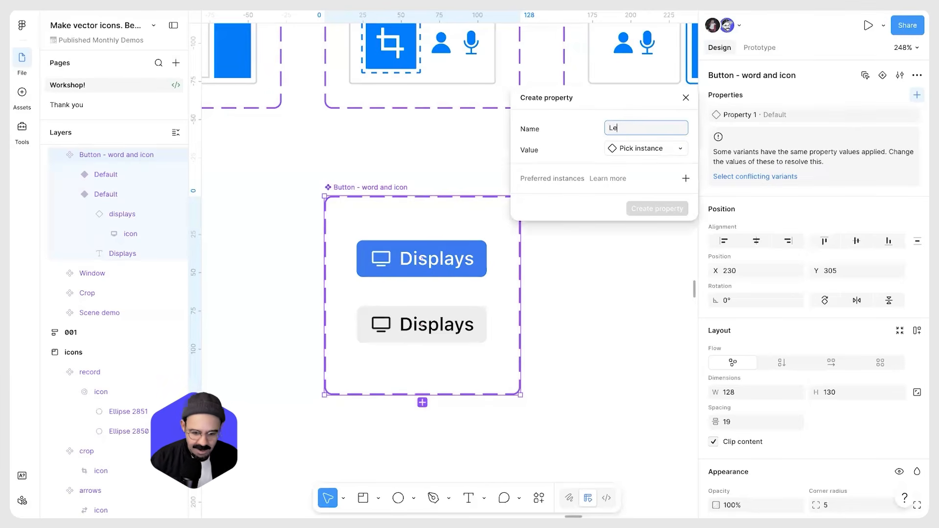
Add preferred instances to the Left icon property, picking several icons from the icons section
{"action": "left_click", "coordinate": [685, 178]}
{"action": "scroll", "coordinate": [763, 274], "scroll_direction": "down", "scroll_amount": 5}
{"action": "left_click", "coordinate": [746, 333]}
{"action": "left_click", "coordinate": [731, 276]}
{"action": "left_click", "coordinate": [751, 277]}
{"action": "left_click", "coordinate": [785, 278]}
{"action": "left_click", "coordinate": [819, 277]}
{"action": "scroll", "coordinate": [803, 345], "scroll_direction": "down", "scroll_amount": 3}
{"action": "left_click", "coordinate": [823, 284]}
{"action": "left_click", "coordinate": [722, 317]}
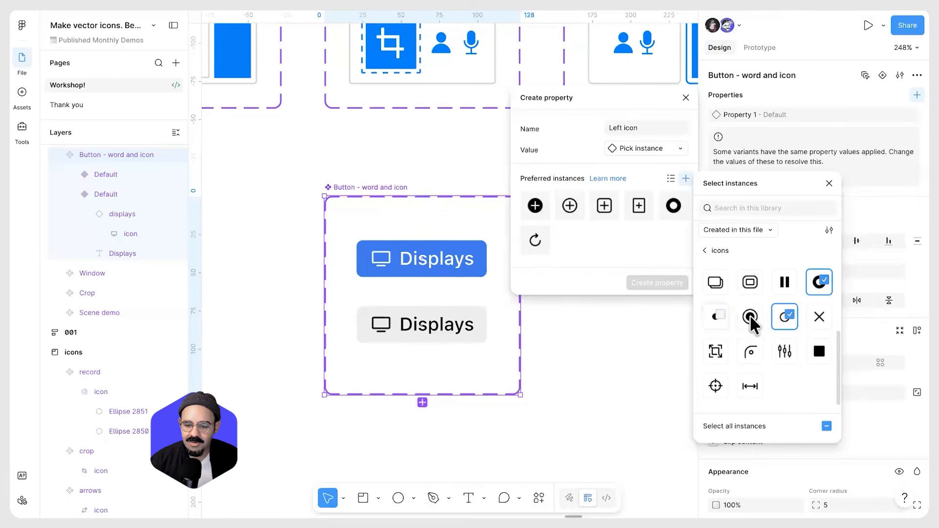
Select all icons in the icons section as preferred instances and finish creating the property
{"action": "left_click", "coordinate": [750, 315]}
{"action": "left_click", "coordinate": [818, 317]}
{"action": "left_click", "coordinate": [818, 351]}
{"action": "left_click", "coordinate": [778, 353]}
{"action": "left_click", "coordinate": [748, 354]}
{"action": "left_click", "coordinate": [716, 351]}
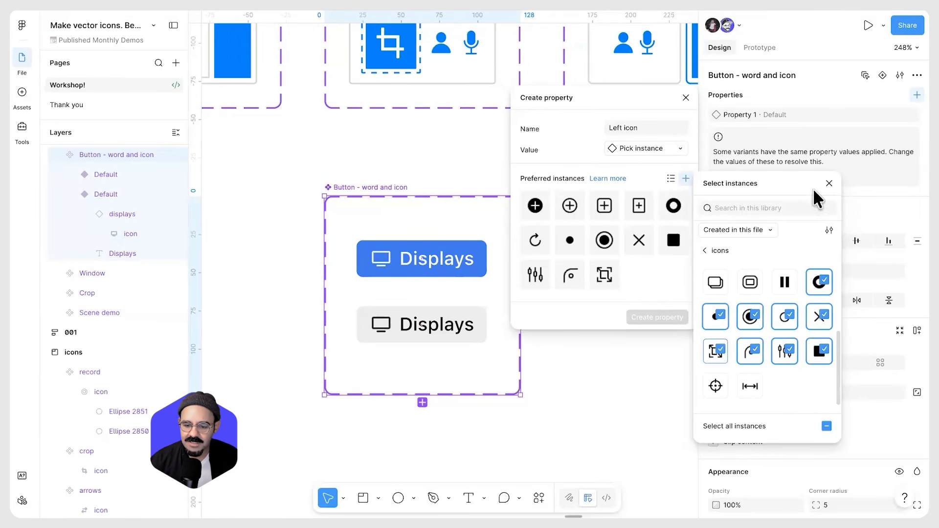
{"action": "left_click", "coordinate": [826, 426]}
{"action": "left_click", "coordinate": [827, 187]}
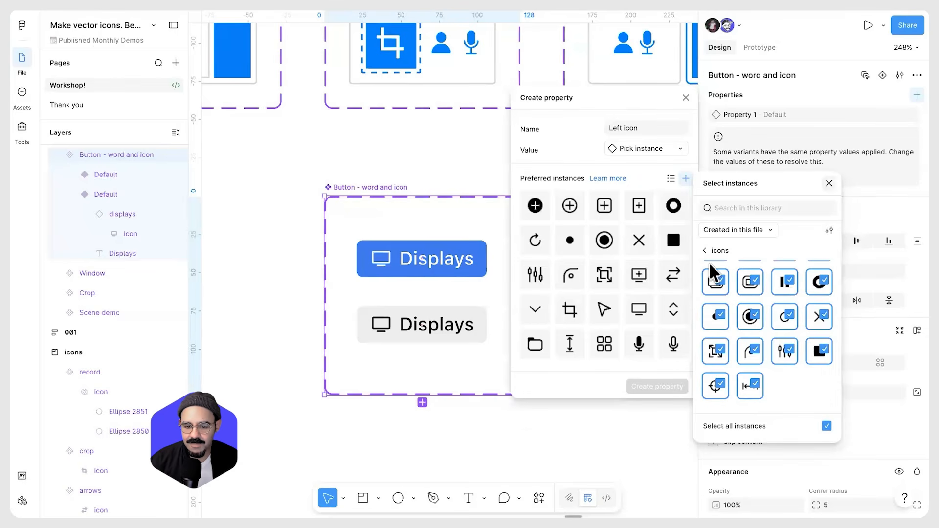
{"action": "left_click", "coordinate": [686, 97]}
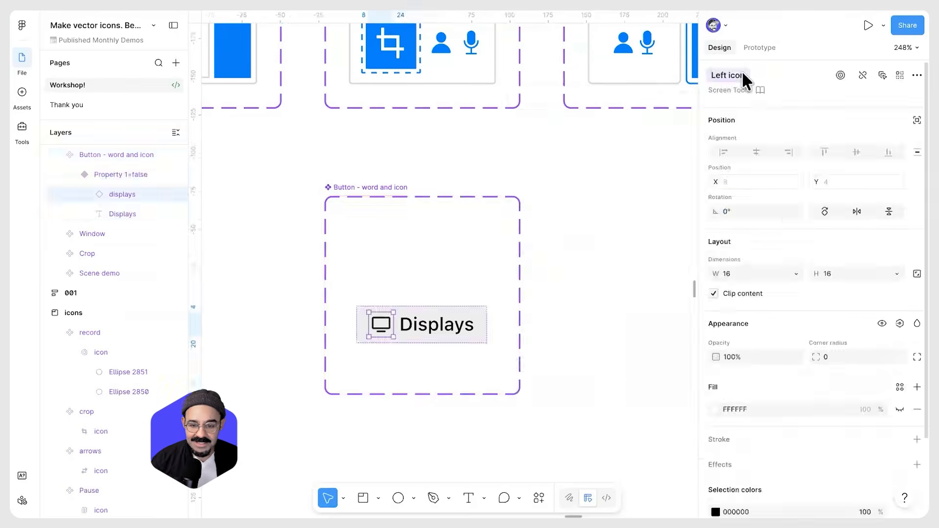
Place an instance of the Button - word and icon component next to the component set
{"action": "left_click", "coordinate": [728, 75]}
{"action": "left_click", "coordinate": [766, 114]}
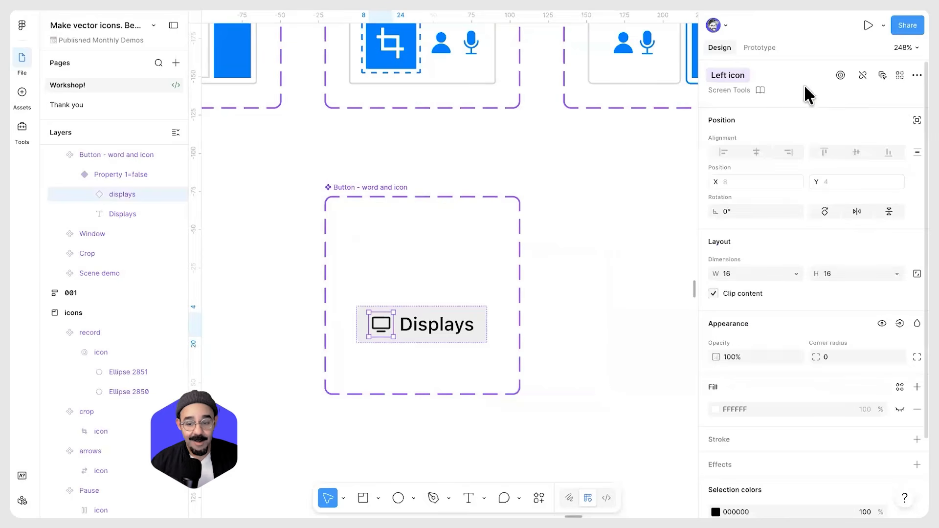
{"action": "left_click_drag", "start_coordinate": [427, 326], "coordinate": [630, 310]}
{"action": "left_click", "coordinate": [610, 370]}
{"action": "key", "text": "ctrl+z"}
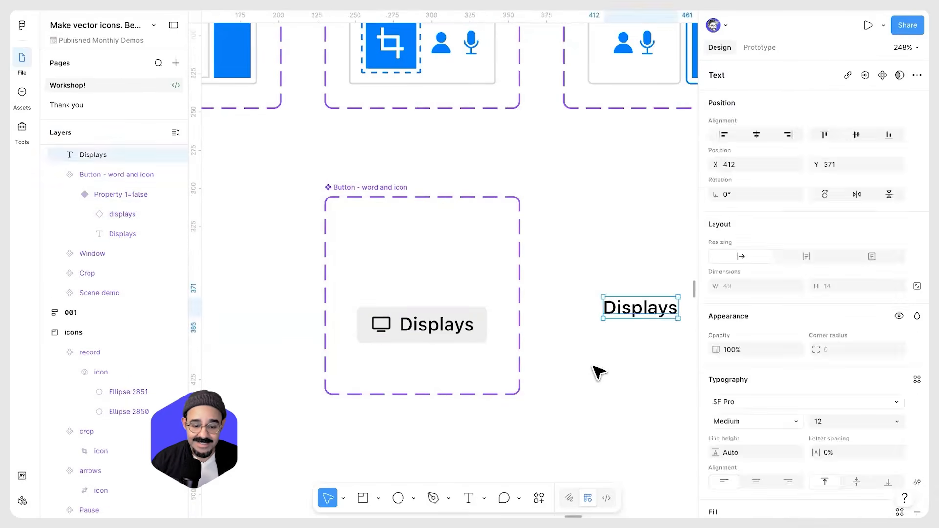
{"action": "key", "text": "Delete"}
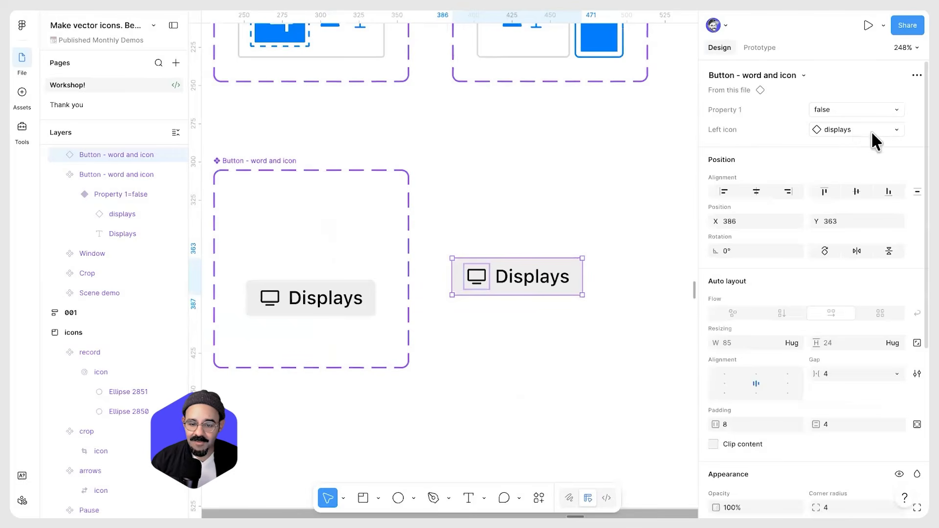
Swap the button instance's Left icon to add-padding
{"action": "left_click", "coordinate": [870, 131]}
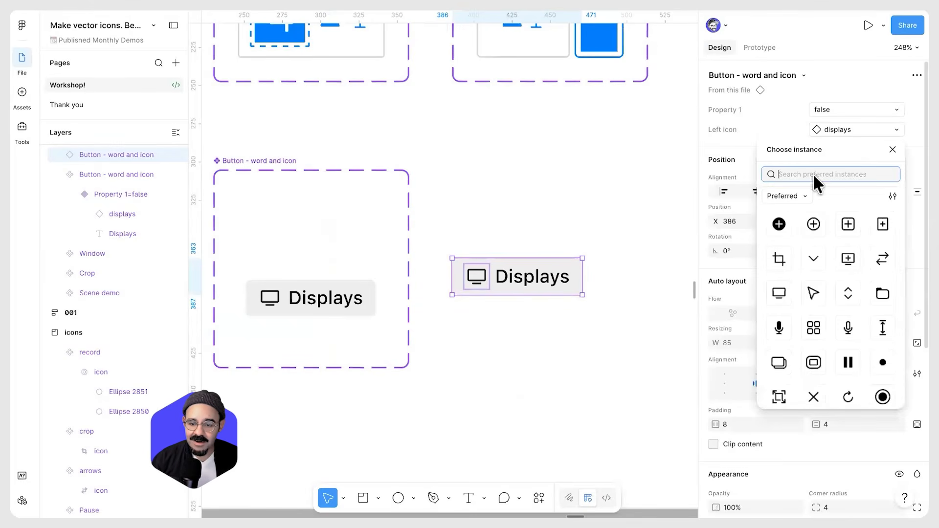
{"action": "left_click", "coordinate": [815, 224]}
{"action": "left_click", "coordinate": [852, 131]}
{"action": "left_click", "coordinate": [848, 224]}
{"action": "key", "text": "Escape"}
{"action": "key", "text": "ctrl+z"}
Change the button instance's icon and text colour to purple 6200FF
{"action": "scroll", "coordinate": [807, 397], "scroll_direction": "down", "scroll_amount": 5}
{"action": "left_click", "coordinate": [717, 401]}
{"action": "left_click", "coordinate": [657, 379]}
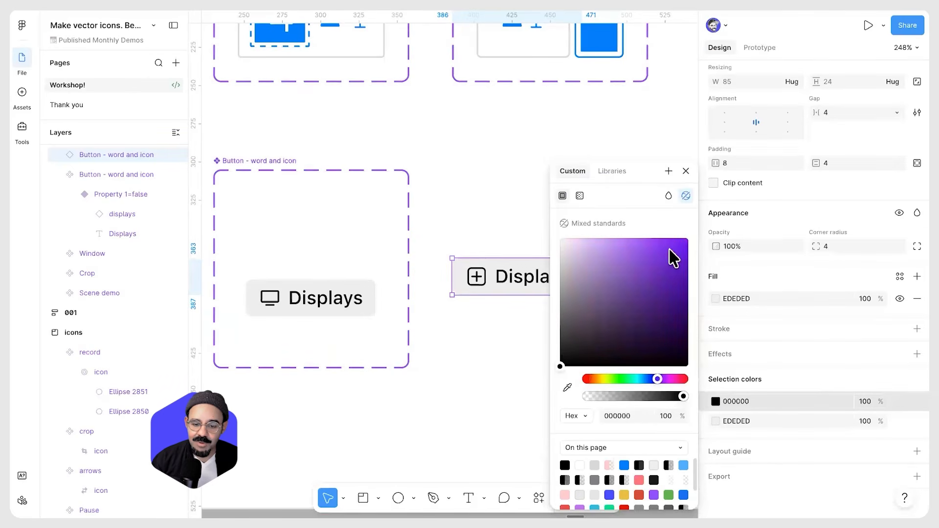
{"action": "left_click", "coordinate": [670, 244]}
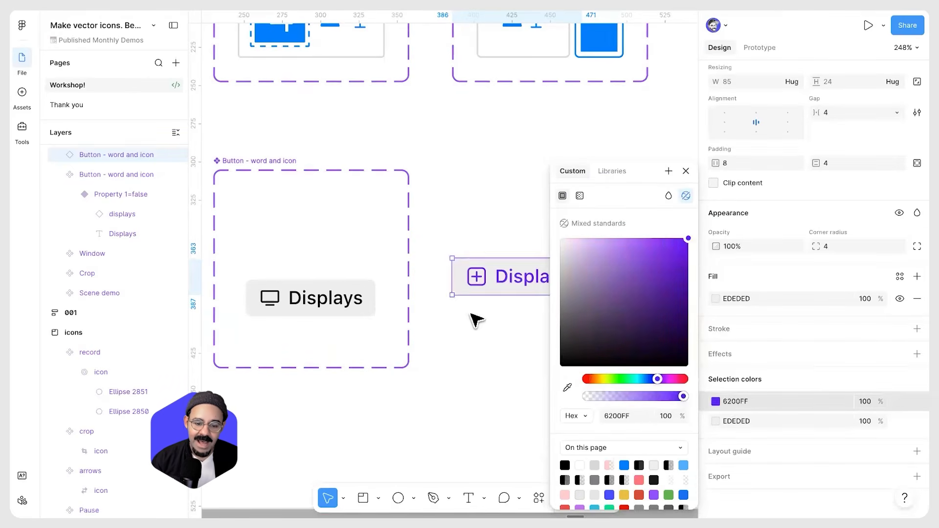
{"action": "left_click", "coordinate": [476, 319]}
{"action": "left_click", "coordinate": [503, 274]}
Swap the button instance's Left icon to add-outline
{"action": "scroll", "coordinate": [503, 274], "scroll_direction": "up", "scroll_amount": 3}
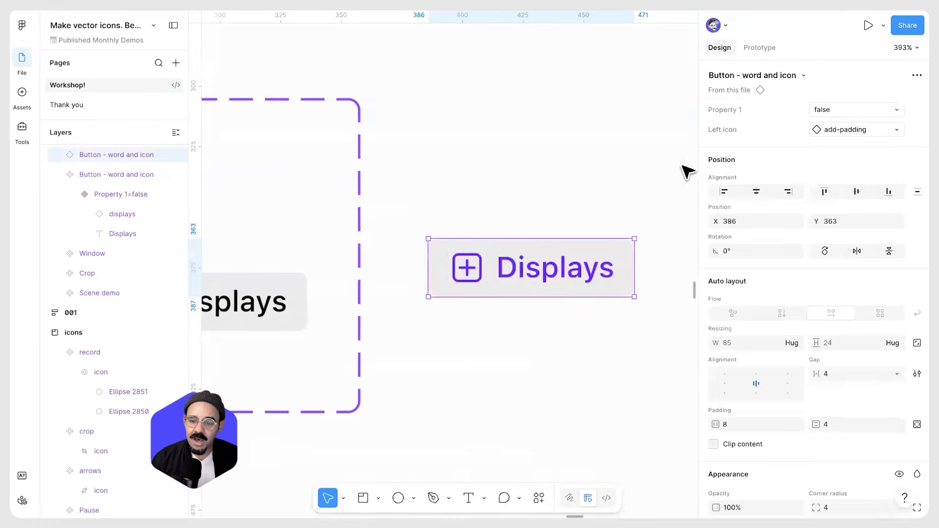
{"action": "left_click", "coordinate": [886, 130]}
{"action": "left_click", "coordinate": [812, 220]}
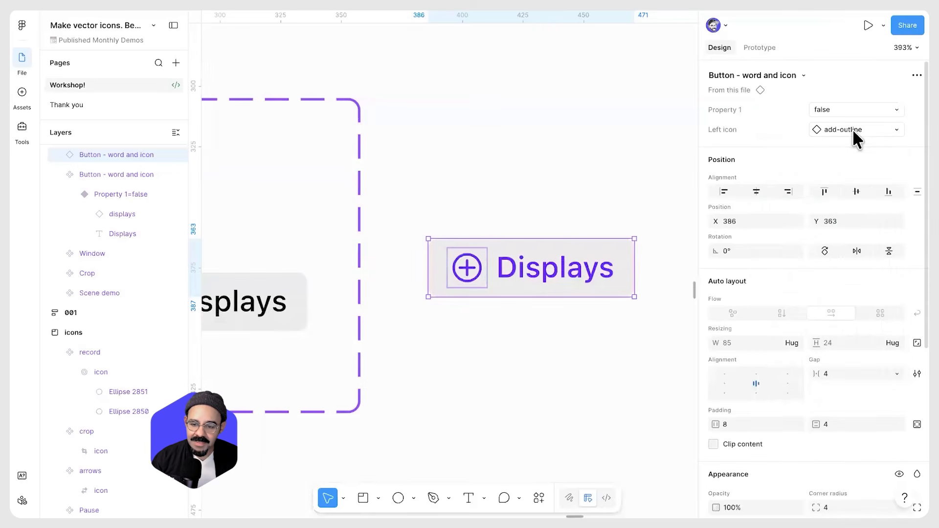
Swap the button instance's Left icon to add-window and then to mic
{"action": "left_click", "coordinate": [852, 129]}
{"action": "left_click", "coordinate": [848, 258]}
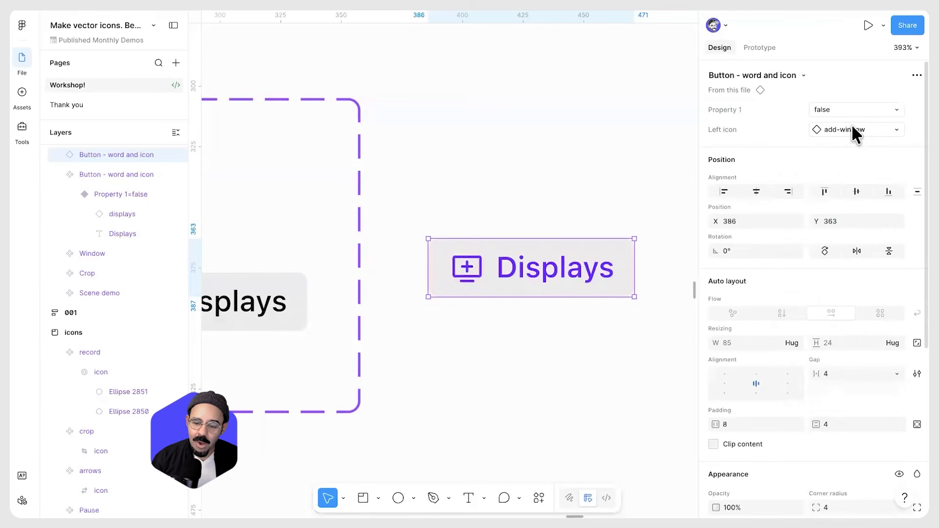
{"action": "left_click", "coordinate": [854, 129]}
{"action": "left_click", "coordinate": [779, 293]}
{"action": "left_click", "coordinate": [533, 314]}
{"action": "scroll", "coordinate": [533, 314], "scroll_direction": "down", "scroll_amount": 5}
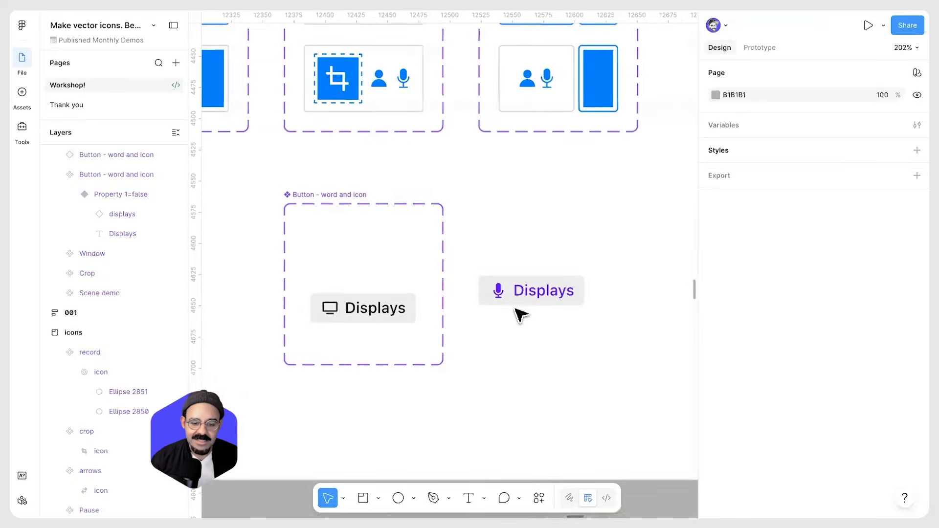
{"action": "scroll", "coordinate": [516, 309], "scroll_direction": "up", "scroll_amount": 5}
Swap the button instance's Left icon to record
{"action": "left_click", "coordinate": [487, 291]}
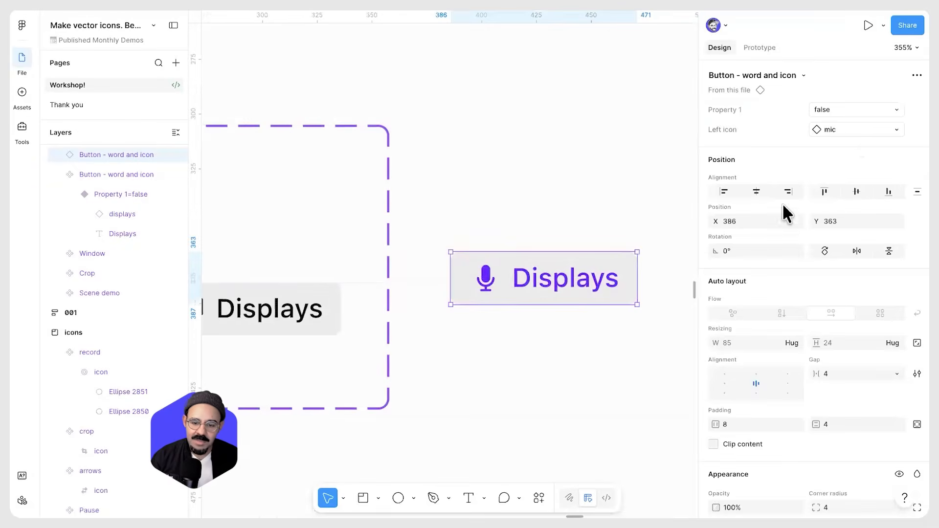
{"action": "left_click", "coordinate": [856, 129]}
{"action": "left_click", "coordinate": [883, 327]}
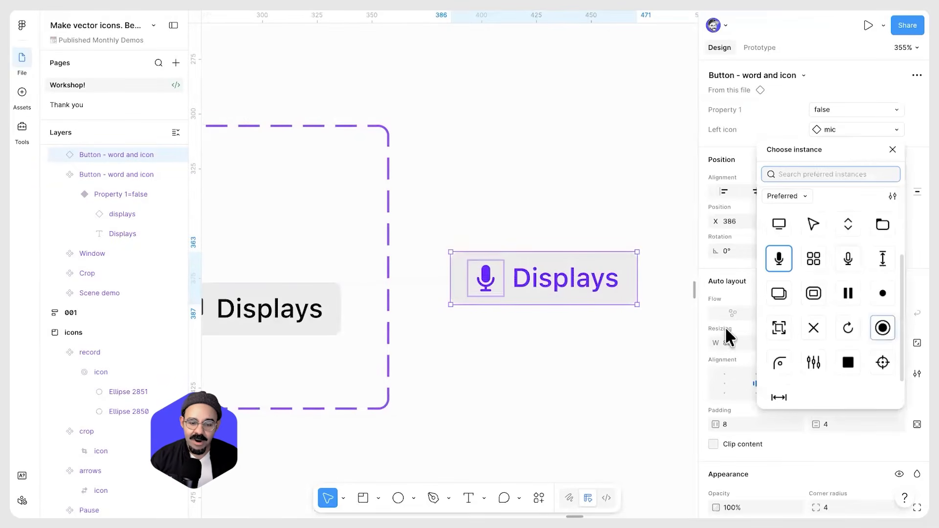
{"action": "left_click", "coordinate": [585, 325]}
Copy the share icon component in the Icons frame as SVG
{"action": "scroll", "coordinate": [585, 325], "scroll_direction": "down", "scroll_amount": 5}
{"action": "scroll", "coordinate": [585, 327], "scroll_direction": "down", "scroll_amount": 3}
{"action": "left_click_drag", "start_coordinate": [543, 287], "coordinate": [488, 302]}
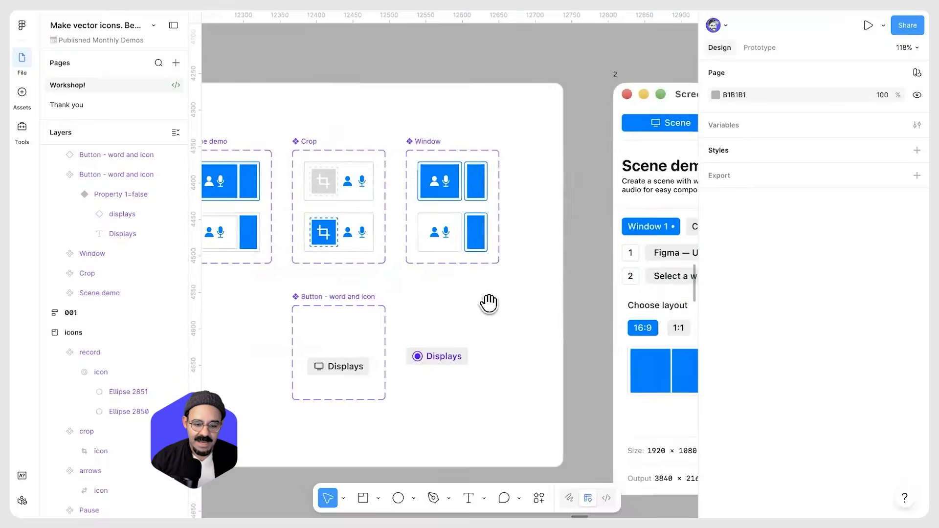
{"action": "scroll", "coordinate": [488, 302], "scroll_direction": "down", "scroll_amount": 5}
{"action": "left_click_drag", "start_coordinate": [555, 226], "coordinate": [508, 275]}
{"action": "scroll", "coordinate": [509, 275], "scroll_direction": "down", "scroll_amount": 5}
{"action": "left_click_drag", "start_coordinate": [571, 292], "coordinate": [402, 237]}
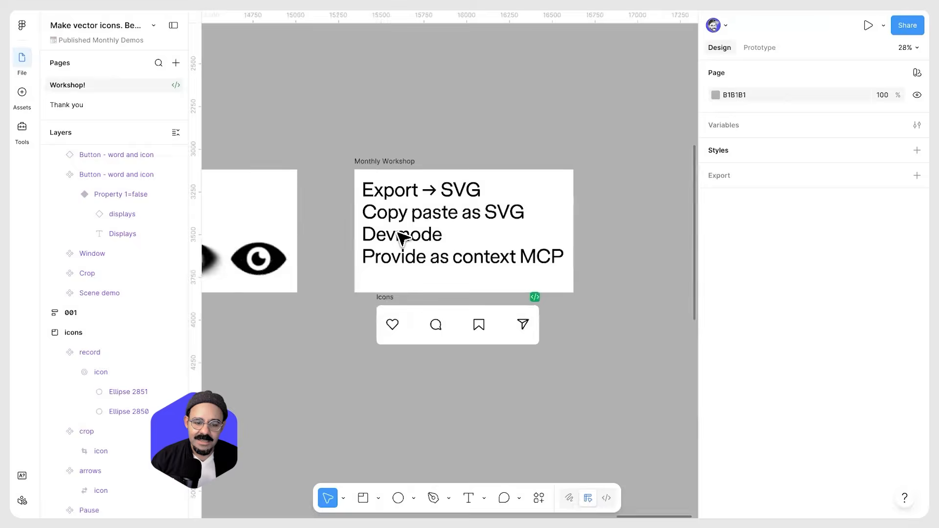
{"action": "scroll", "coordinate": [402, 236], "scroll_direction": "up", "scroll_amount": 5}
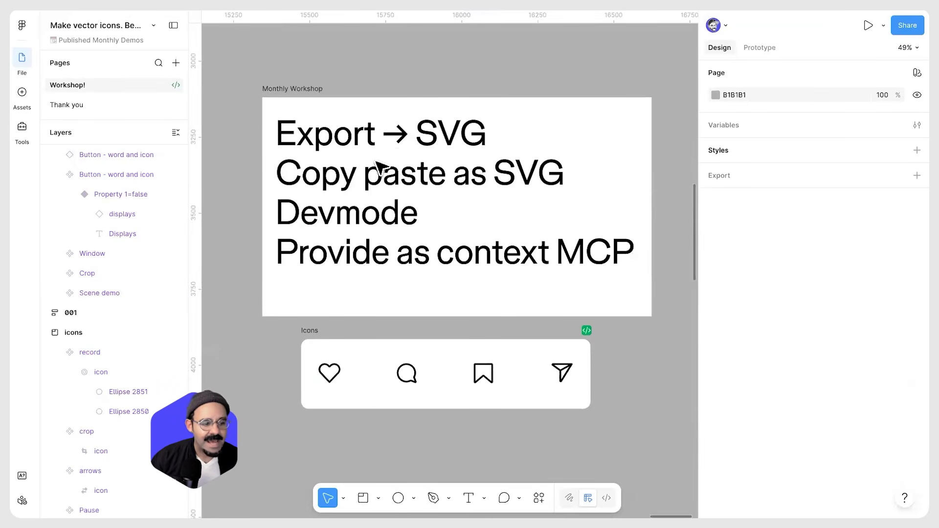
{"action": "scroll", "coordinate": [394, 282], "scroll_direction": "down", "scroll_amount": 2}
{"action": "left_click", "coordinate": [549, 318]}
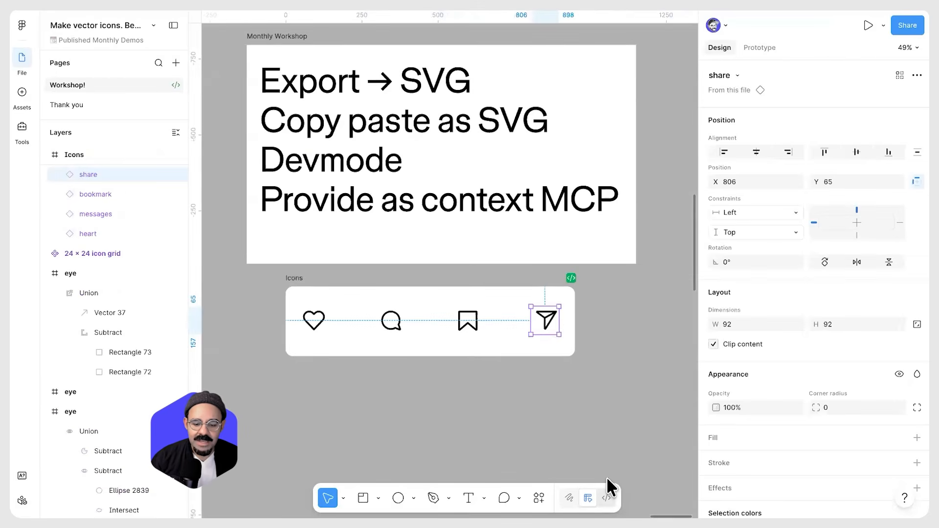
{"action": "right_click", "coordinate": [551, 318]}
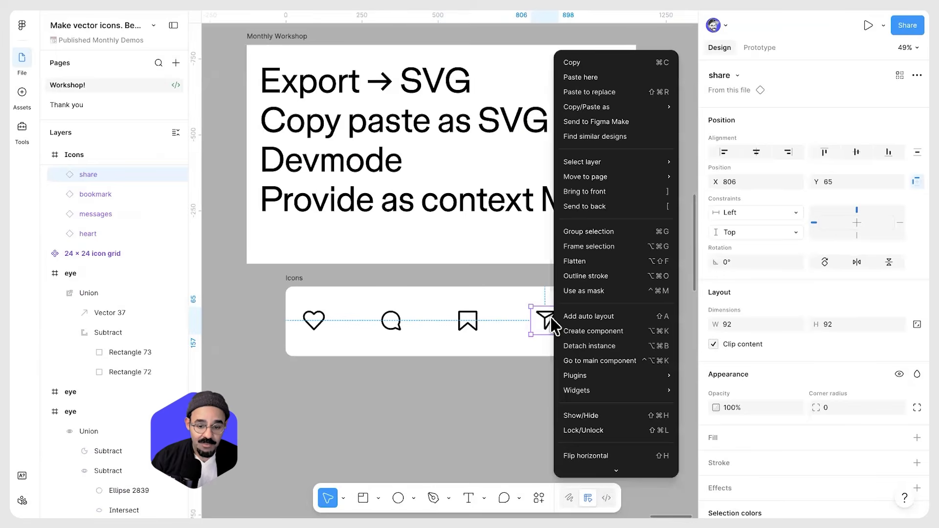
{"action": "mouse_move", "coordinate": [630, 109]}
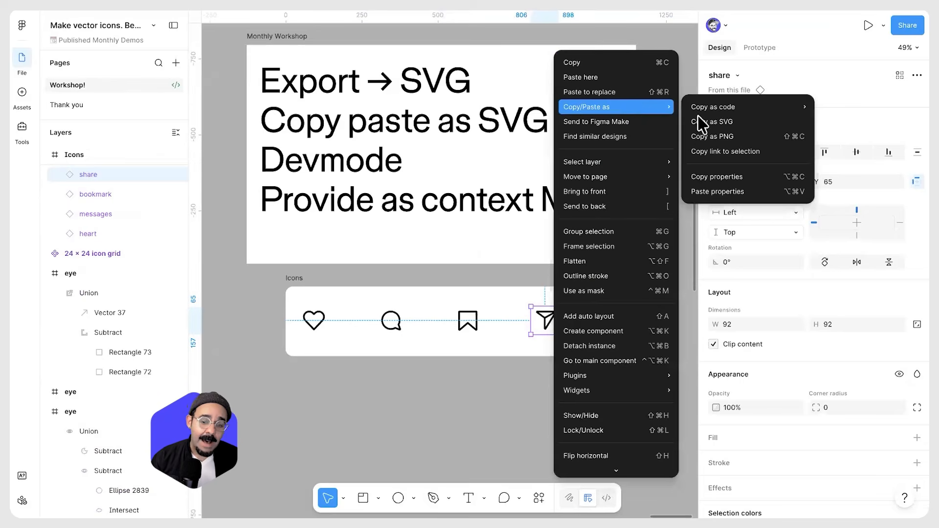
{"action": "left_click", "coordinate": [724, 123]}
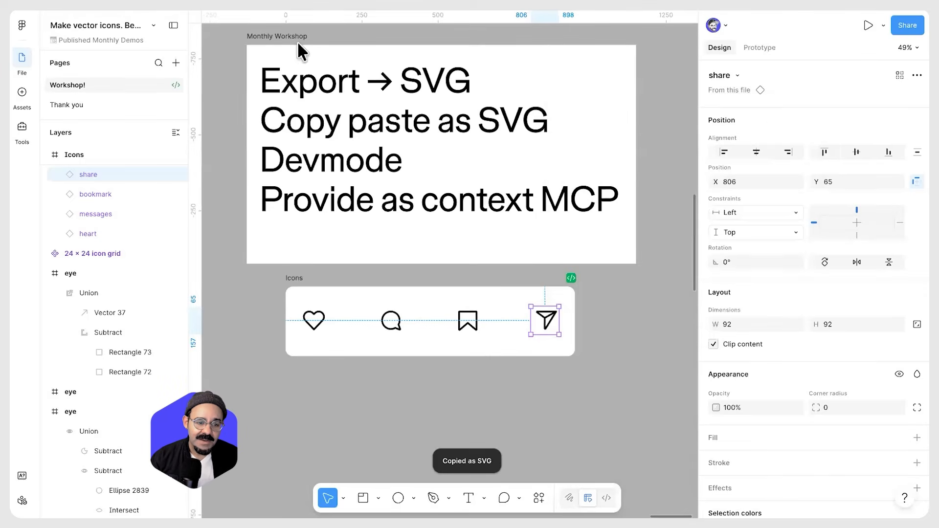
Open codepen.io in a new browser tab and paste the SVG into the HTML panel
{"action": "key", "text": "super+t"}
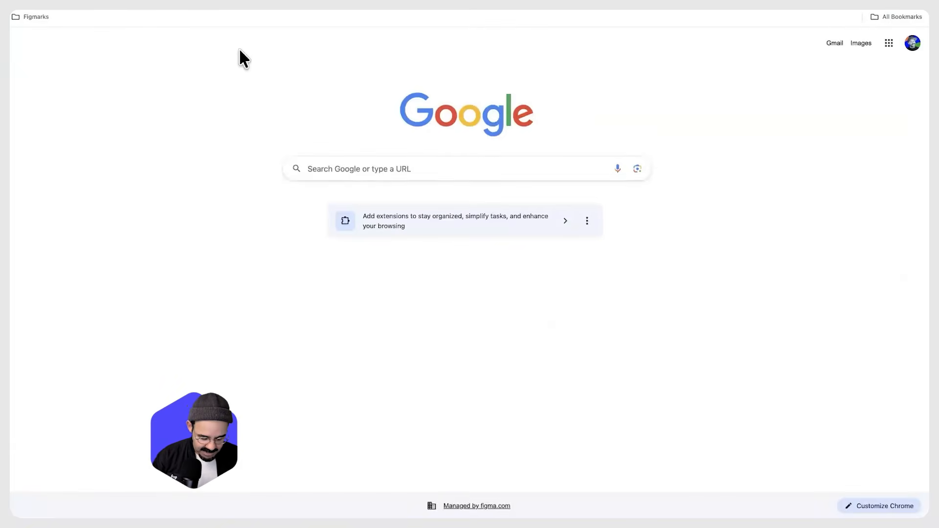
{"action": "type", "text": "codepen.io"}
{"action": "key", "text": "Return"}
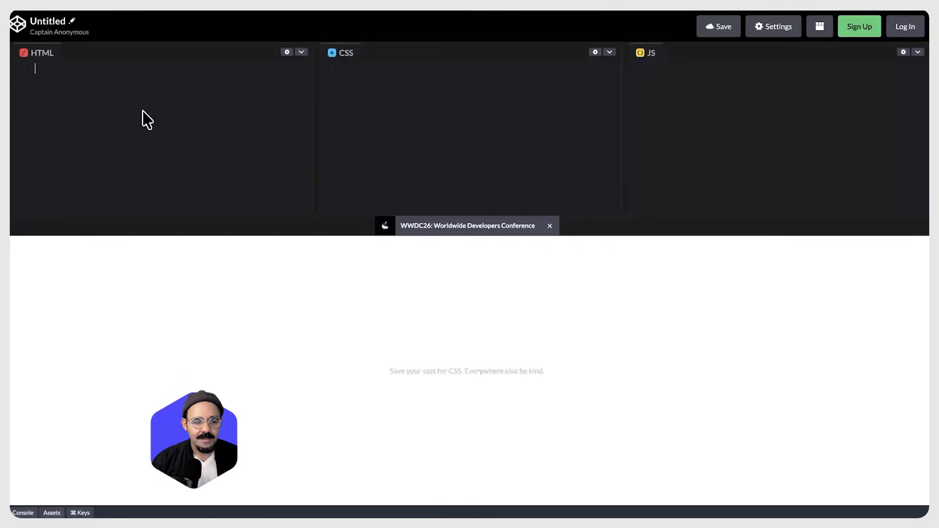
{"action": "left_click", "coordinate": [122, 110]}
{"action": "key", "text": "super+v"}
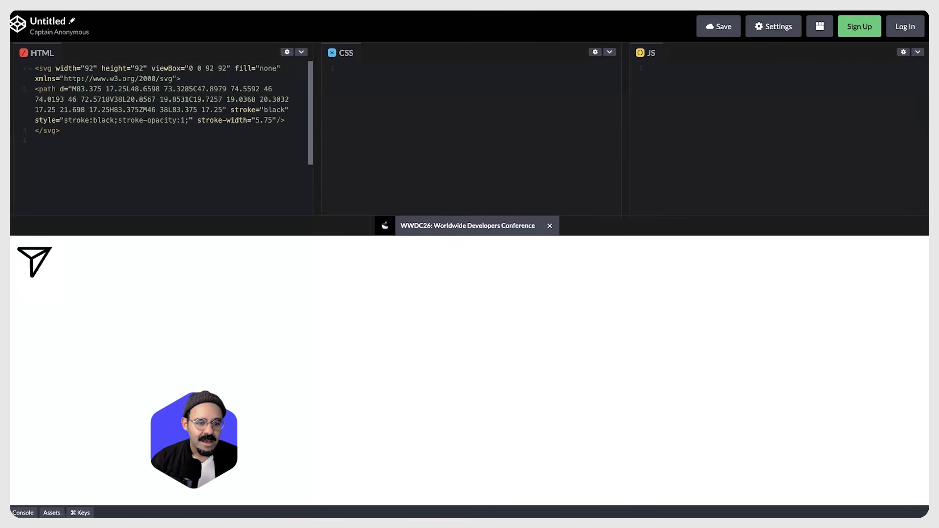
Switch back to Figma and duplicate the share icon instance below the Icons frame
{"action": "key", "text": "super+Tab"}
{"action": "left_click", "coordinate": [589, 317]}
{"action": "left_click", "coordinate": [471, 324]}
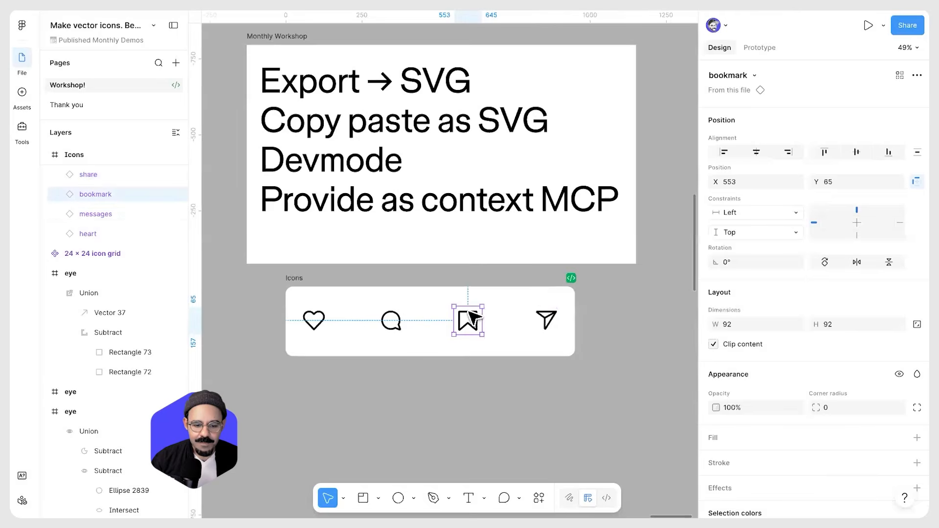
{"action": "left_click", "coordinate": [549, 318]}
{"action": "scroll", "coordinate": [541, 314], "scroll_direction": "up", "scroll_amount": 3}
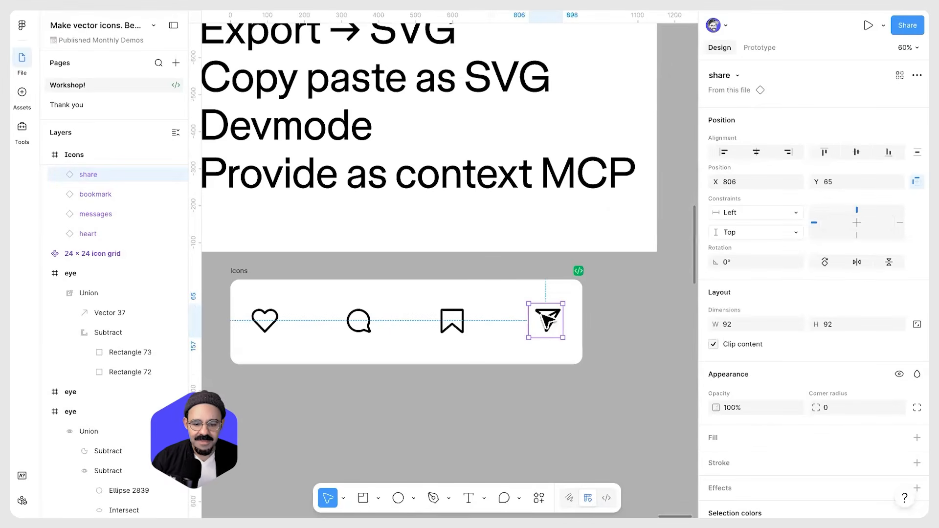
{"action": "left_click", "coordinate": [98, 290]}
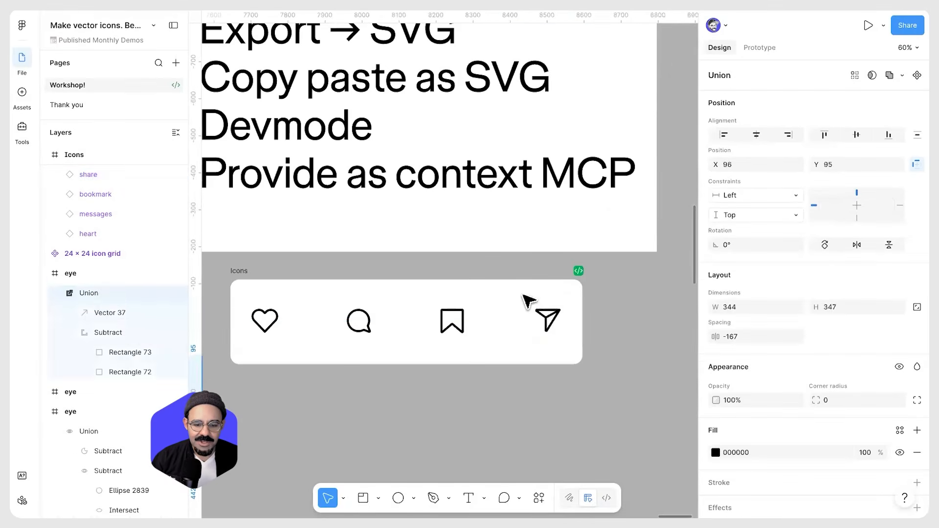
{"action": "scroll", "coordinate": [529, 300], "scroll_direction": "up", "scroll_amount": 5}
{"action": "left_click", "coordinate": [538, 324]}
{"action": "scroll", "coordinate": [526, 328], "scroll_direction": "down", "scroll_amount": 4}
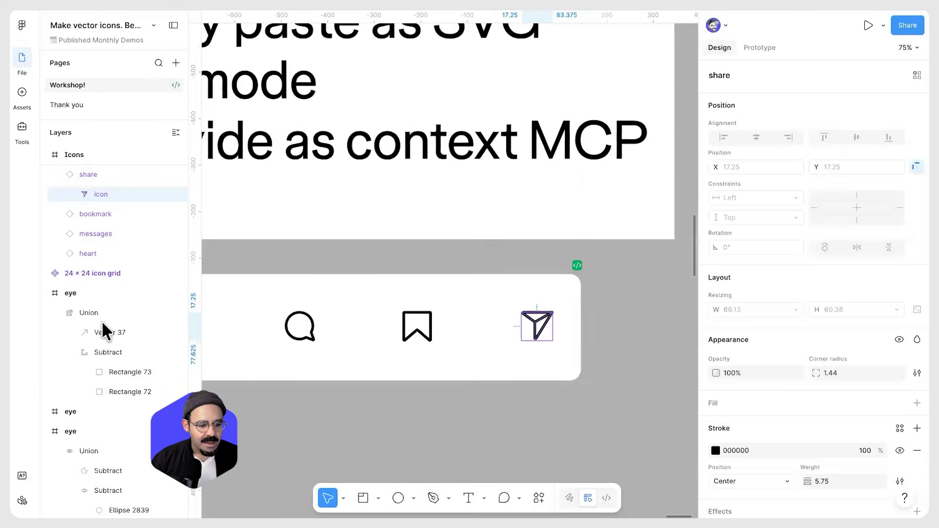
{"action": "left_click", "coordinate": [122, 316]}
{"action": "scroll", "coordinate": [527, 321], "scroll_direction": "down", "scroll_amount": 1}
{"action": "left_click", "coordinate": [529, 323]}
{"action": "scroll", "coordinate": [515, 254], "scroll_direction": "down", "scroll_amount": 3}
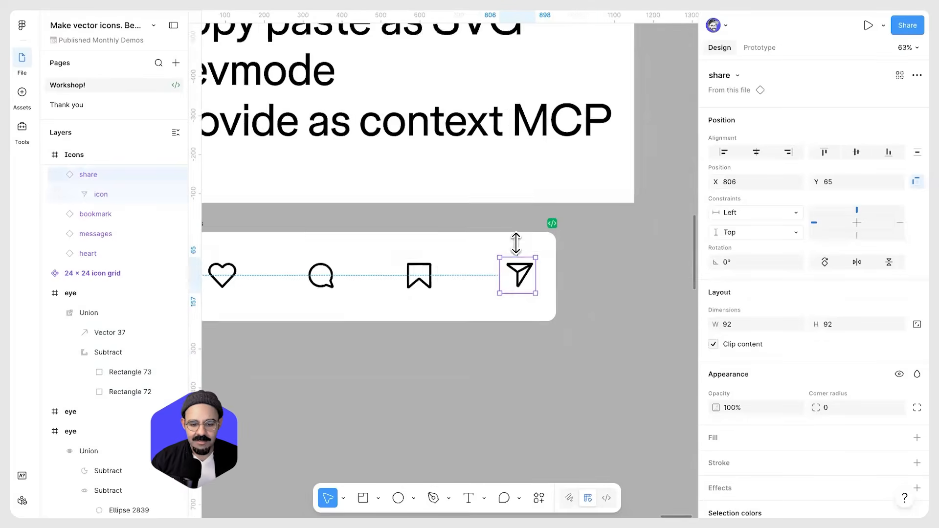
{"action": "left_click_drag", "start_coordinate": [518, 245], "coordinate": [519, 344], "text": "alt"}
{"action": "scroll", "coordinate": [523, 352], "scroll_direction": "up", "scroll_amount": 5}
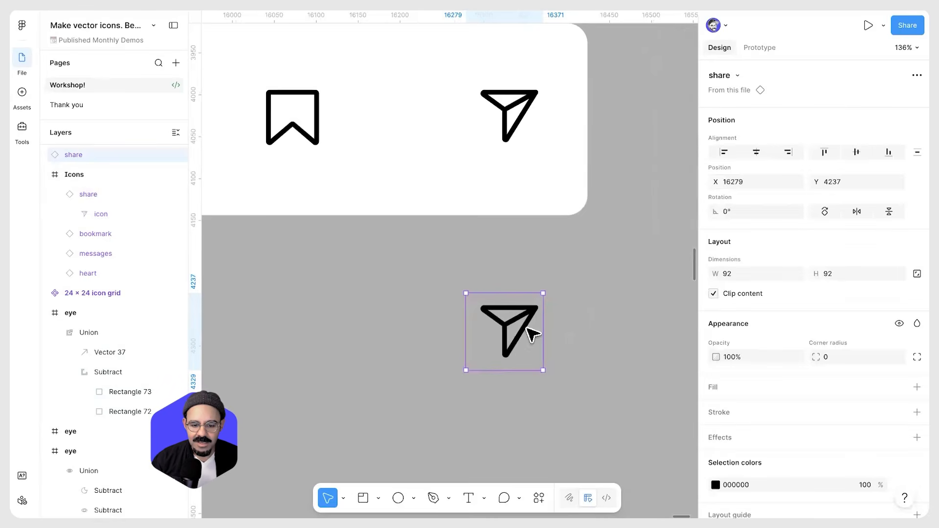
Detach the copied share instance and outline the stroke of its icon vector
{"action": "key", "text": "alt+super+b"}
{"action": "double_click", "coordinate": [524, 310]}
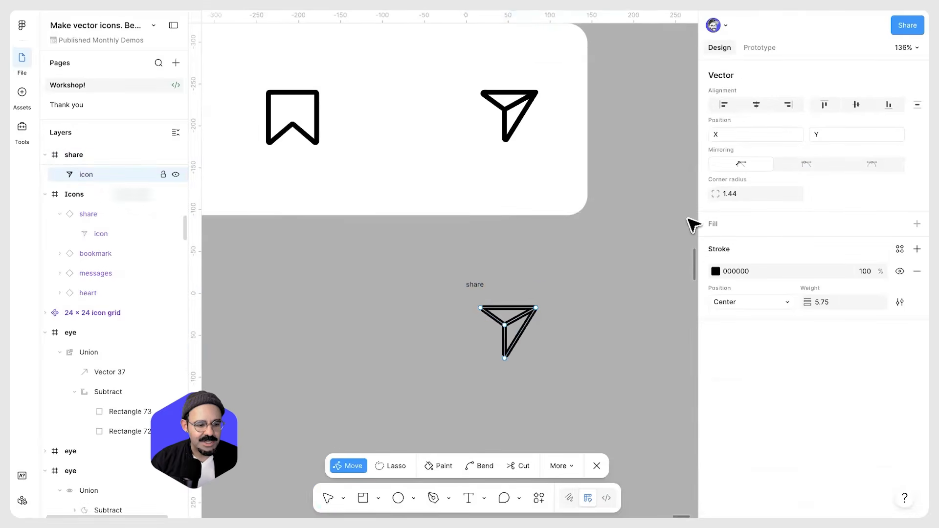
{"action": "key", "text": "Escape"}
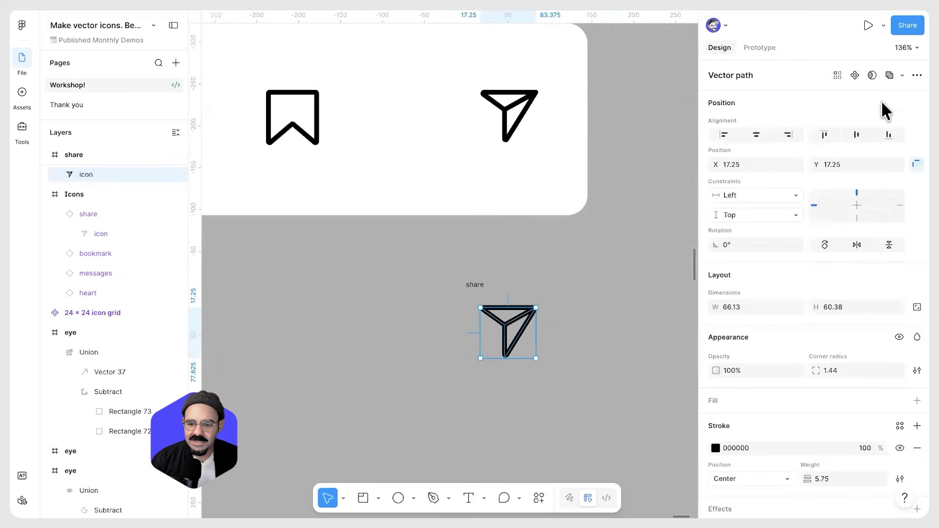
{"action": "left_click", "coordinate": [889, 75]}
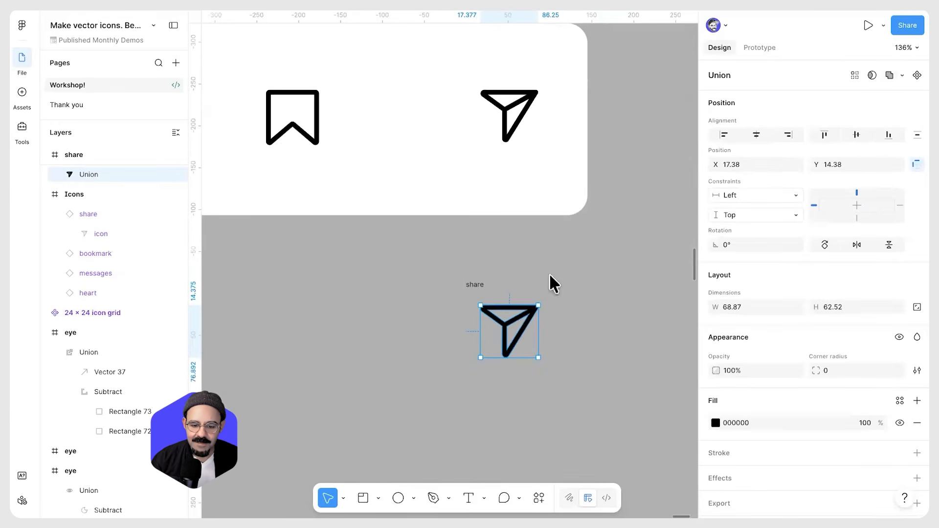
Copy the outlined share icon as SVG
{"action": "right_click", "coordinate": [516, 313]}
{"action": "mouse_move", "coordinate": [598, 105]}
{"action": "left_click", "coordinate": [675, 123]}
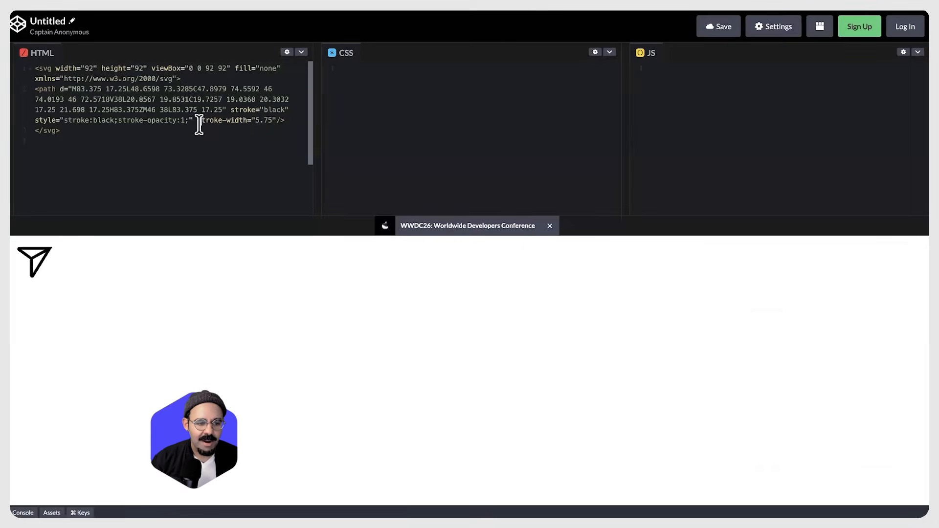
Replace the CodePen HTML panel content with the pasted outlined SVG
{"action": "key", "text": "ctrl+a"}
{"action": "key", "text": "BackSpace"}
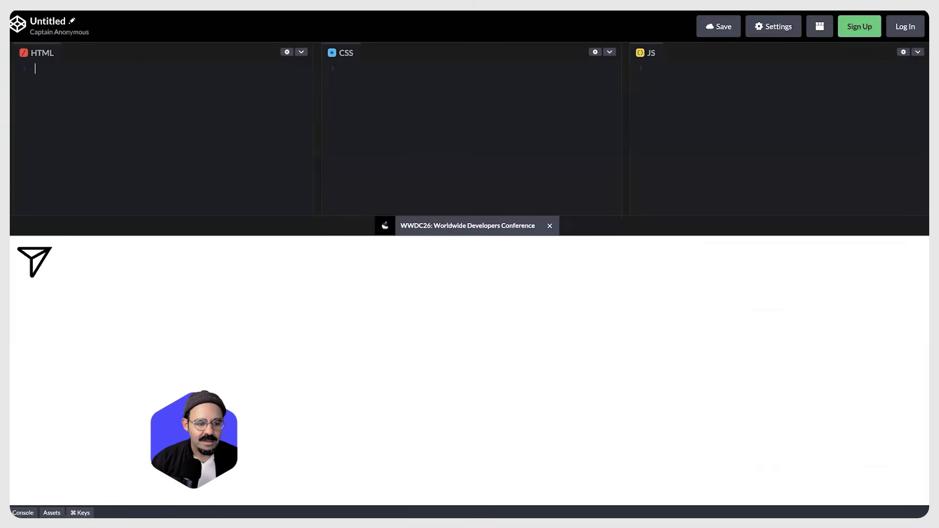
{"action": "key", "text": "ctrl+v"}
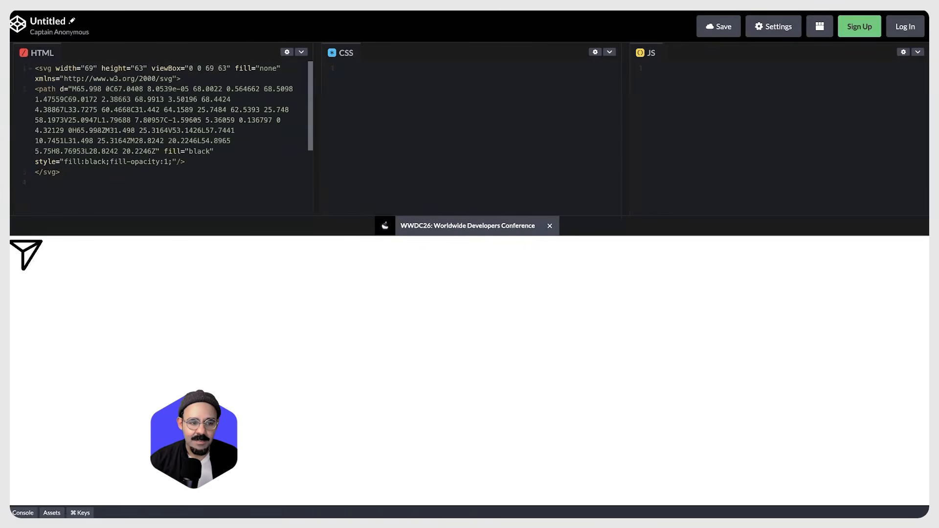
Return to Figma, select the messages icon in the Icons frame and switch to Dev Mode
{"action": "key", "text": "super+Tab"}
{"action": "left_click", "coordinate": [472, 276]}
{"action": "scroll", "coordinate": [472, 277], "scroll_direction": "down", "scroll_amount": 5}
{"action": "left_click_drag", "start_coordinate": [525, 295], "coordinate": [513, 348]}
{"action": "scroll", "coordinate": [490, 261], "scroll_direction": "down", "scroll_amount": 1}
{"action": "left_click_drag", "start_coordinate": [490, 262], "coordinate": [513, 243]}
{"action": "scroll", "coordinate": [545, 259], "scroll_direction": "down", "scroll_amount": 5}
{"action": "scroll", "coordinate": [498, 255], "scroll_direction": "up", "scroll_amount": 5}
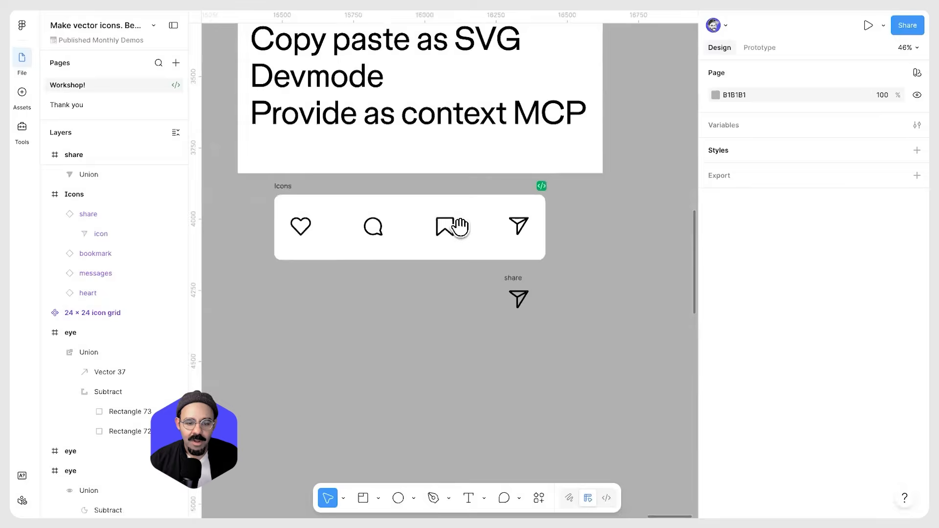
{"action": "left_click_drag", "start_coordinate": [460, 228], "coordinate": [465, 308]}
{"action": "scroll", "coordinate": [464, 308], "scroll_direction": "down", "scroll_amount": 2}
{"action": "left_click", "coordinate": [392, 309]}
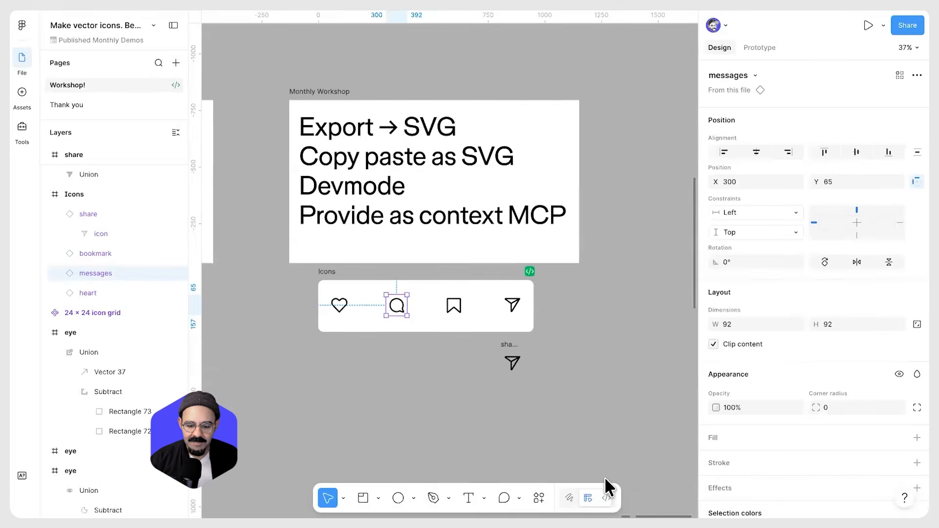
{"action": "left_click", "coordinate": [606, 498]}
Copy the messages icon's SVG code from the inspect panel
{"action": "scroll", "coordinate": [797, 339], "scroll_direction": "down", "scroll_amount": 5}
{"action": "scroll", "coordinate": [798, 338], "scroll_direction": "down", "scroll_amount": 2}
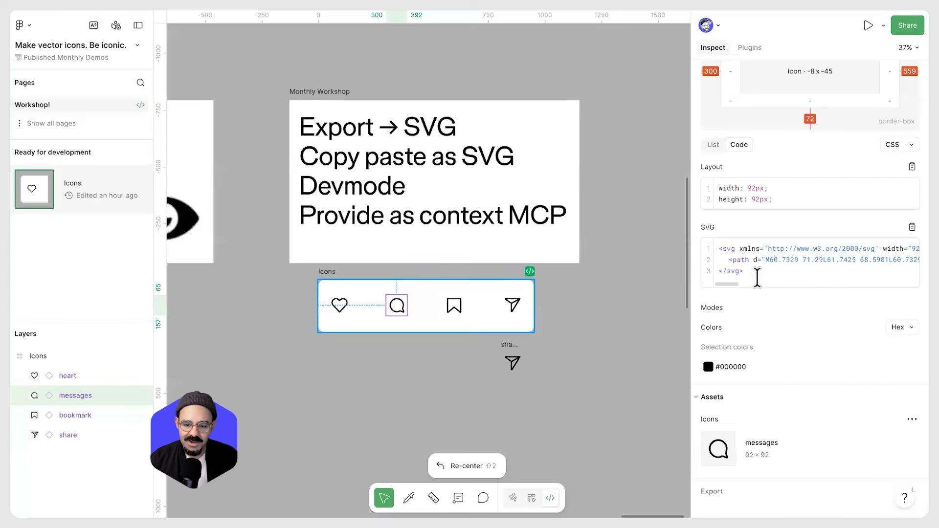
{"action": "left_click_drag", "start_coordinate": [704, 240], "coordinate": [734, 312]}
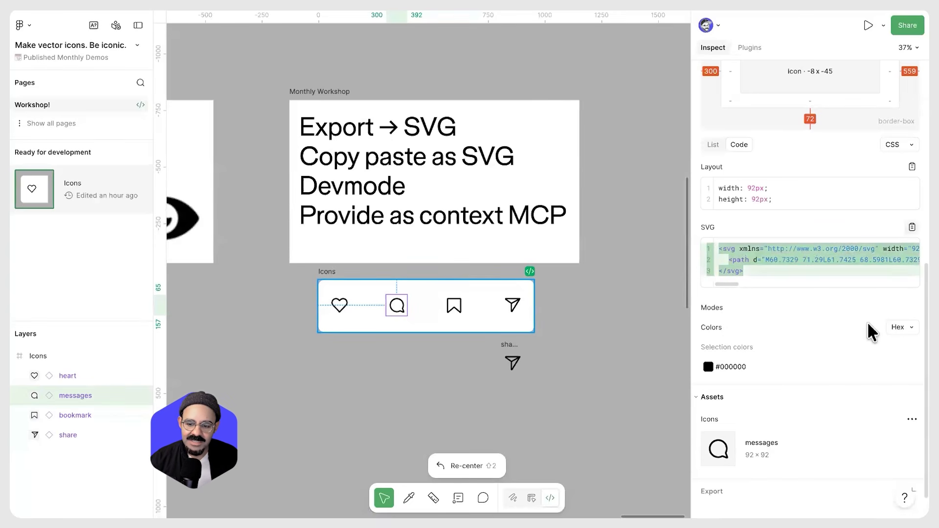
{"action": "left_click", "coordinate": [903, 226]}
{"action": "left_click", "coordinate": [902, 226]}
{"action": "left_click", "coordinate": [902, 227]}
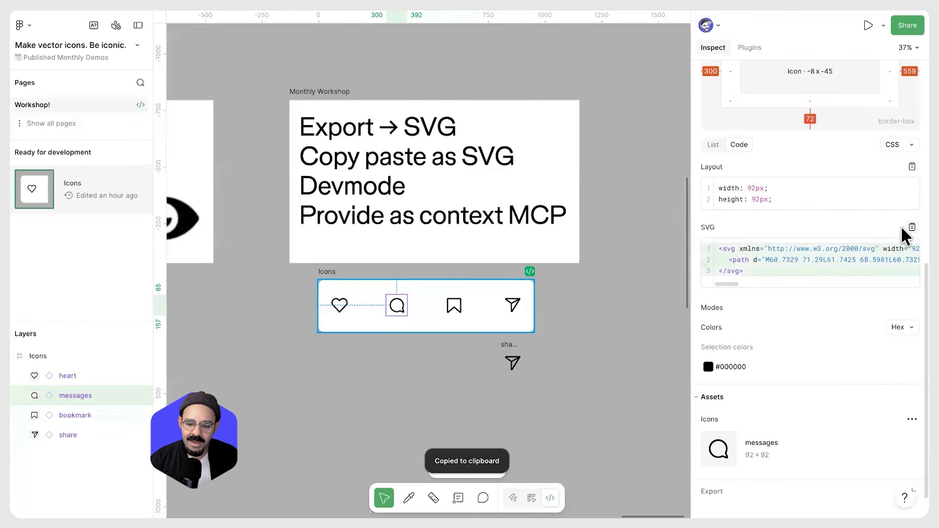
{"action": "scroll", "coordinate": [758, 420], "scroll_direction": "down", "scroll_amount": 1}
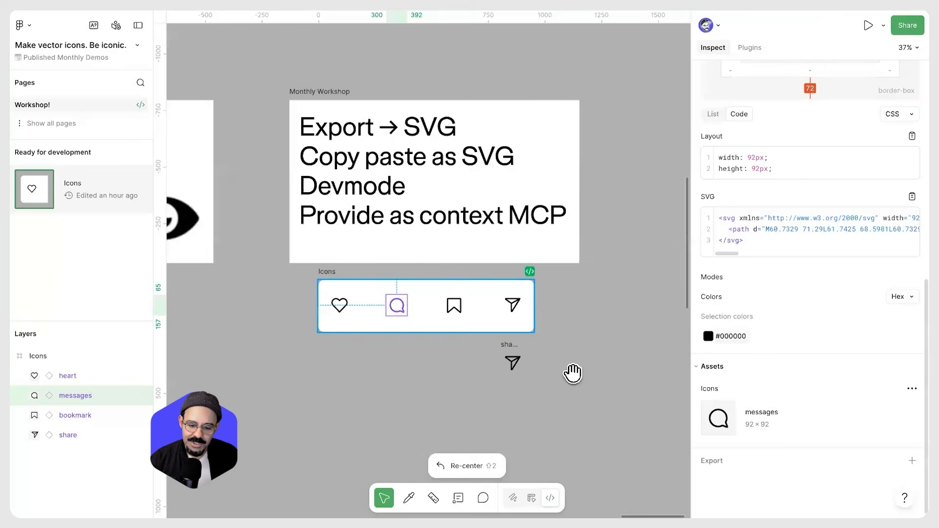
{"action": "left_click", "coordinate": [596, 288]}
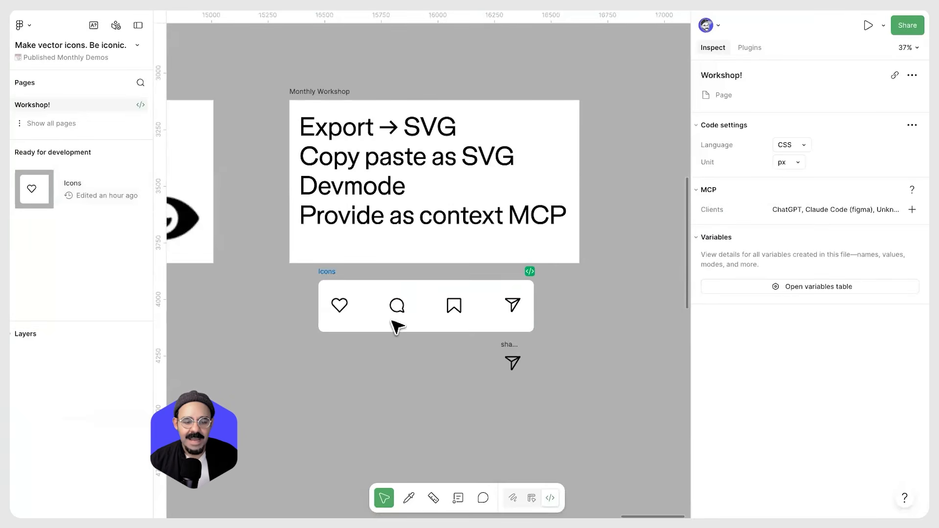
{"action": "scroll", "coordinate": [499, 336], "scroll_direction": "down", "scroll_amount": 5}
{"action": "scroll", "coordinate": [499, 336], "scroll_direction": "down", "scroll_amount": 3}
{"action": "scroll", "coordinate": [559, 354], "scroll_direction": "up", "scroll_amount": 10}
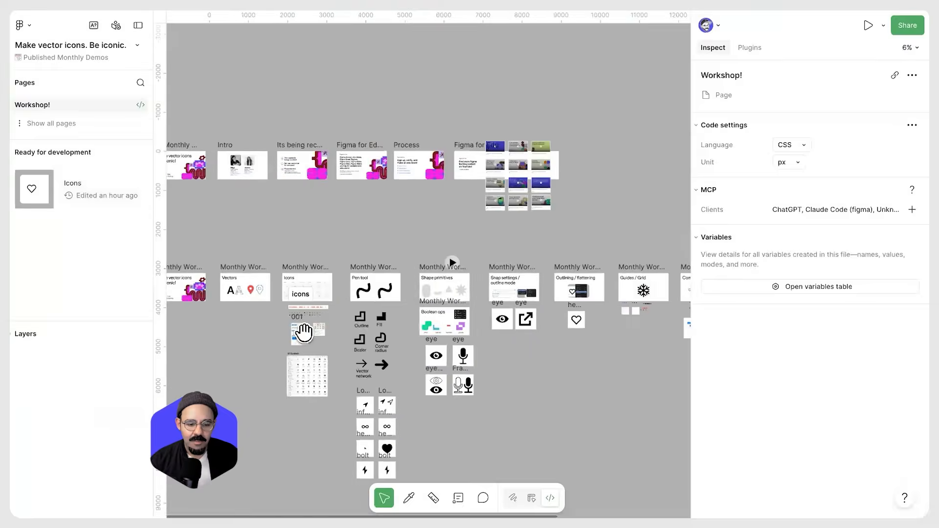
{"action": "scroll", "coordinate": [408, 260], "scroll_direction": "up", "scroll_amount": 8}
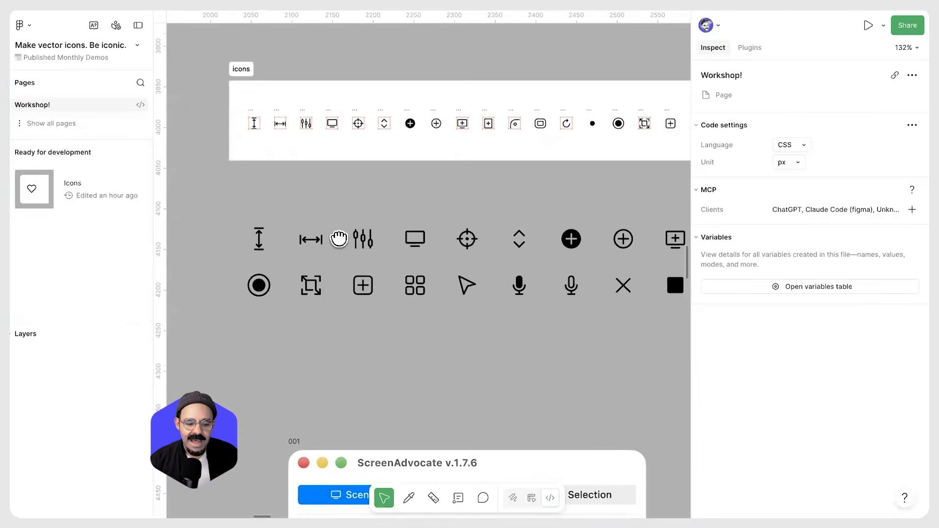
Inspect the Selection button instance and several icon instances such as mic add and Stop in Dev Mode
{"action": "left_click", "coordinate": [520, 295]}
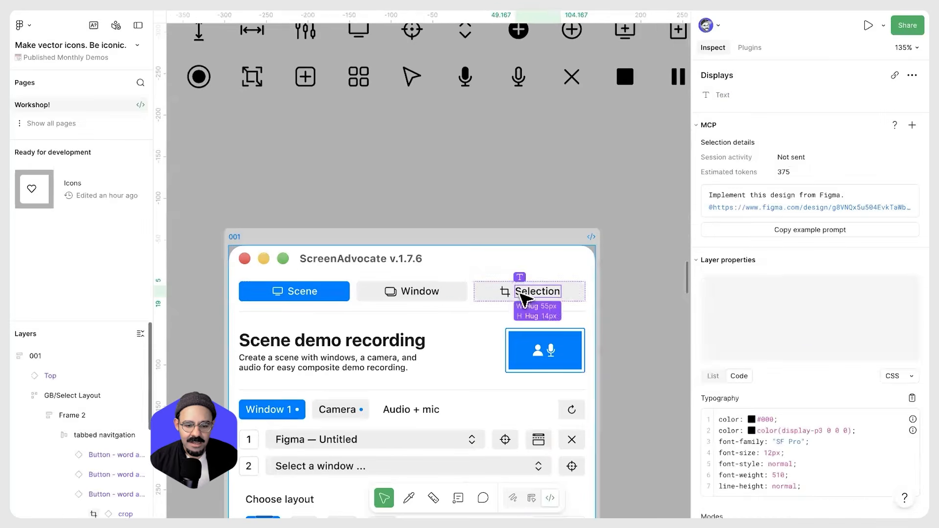
{"action": "left_click", "coordinate": [602, 283]}
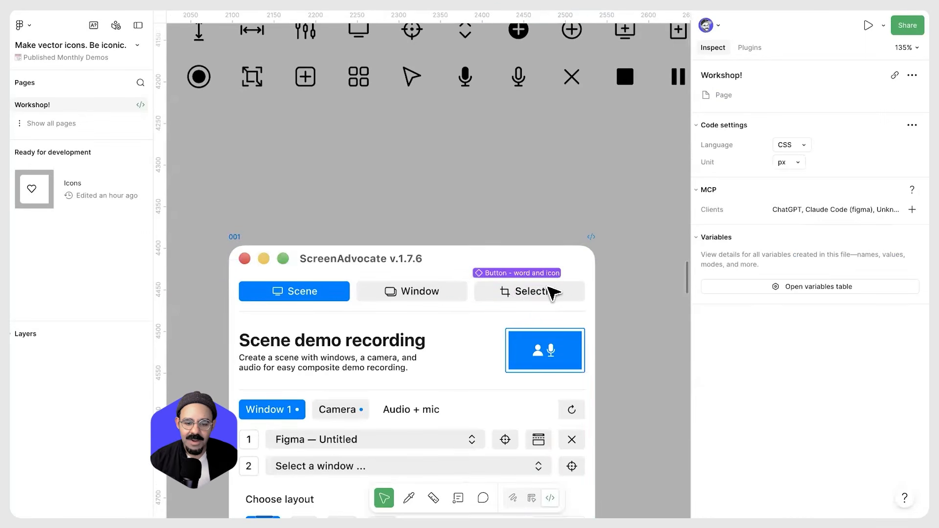
{"action": "left_click", "coordinate": [553, 292]}
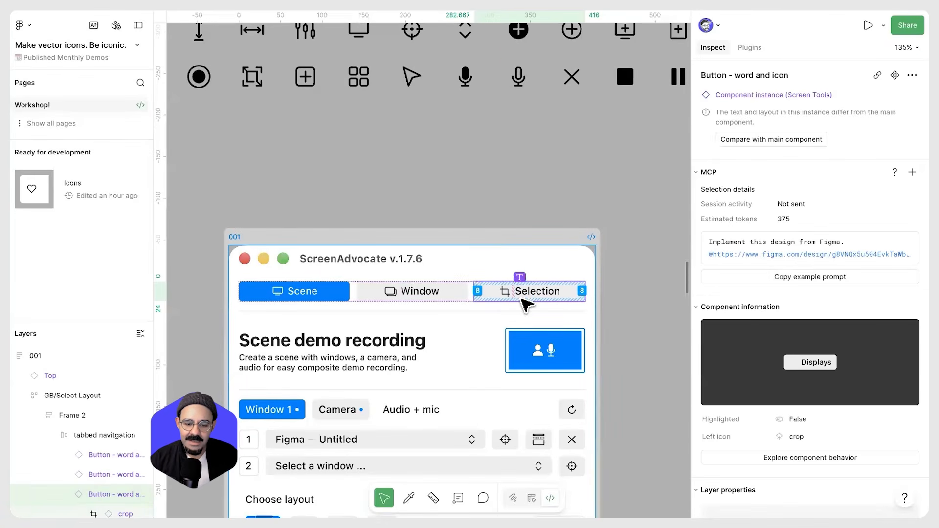
{"action": "left_click", "coordinate": [519, 78]}
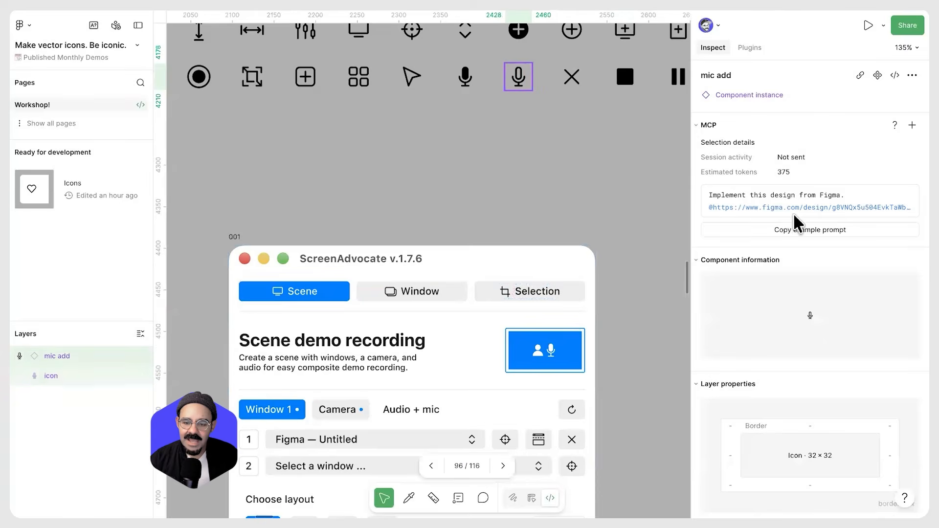
{"action": "left_click", "coordinate": [806, 230]}
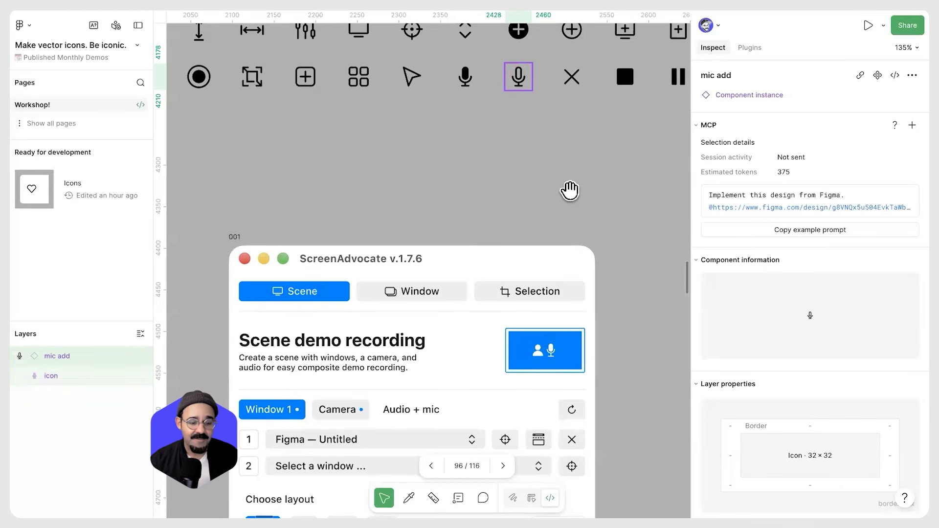
{"action": "left_click_drag", "start_coordinate": [570, 109], "coordinate": [526, 144]}
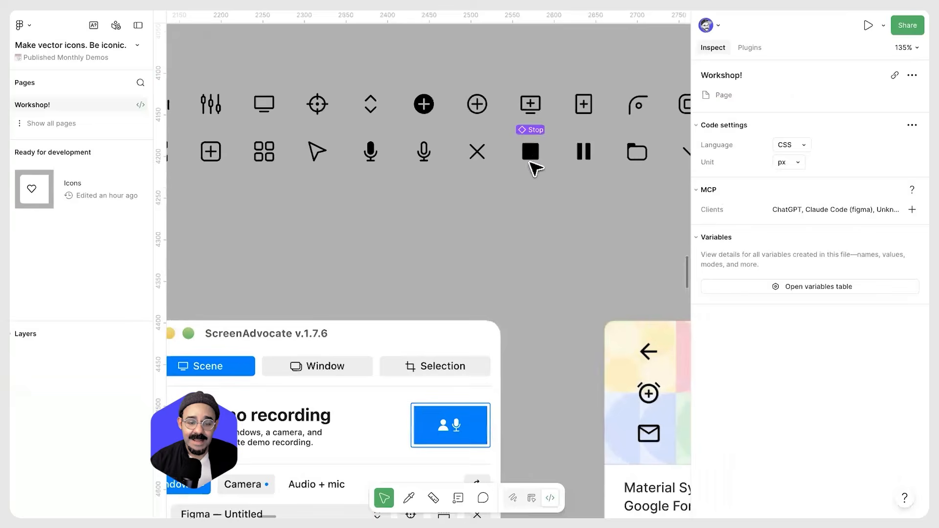
{"action": "left_click", "coordinate": [531, 158]}
{"action": "scroll", "coordinate": [530, 180], "scroll_direction": "down", "scroll_amount": 3}
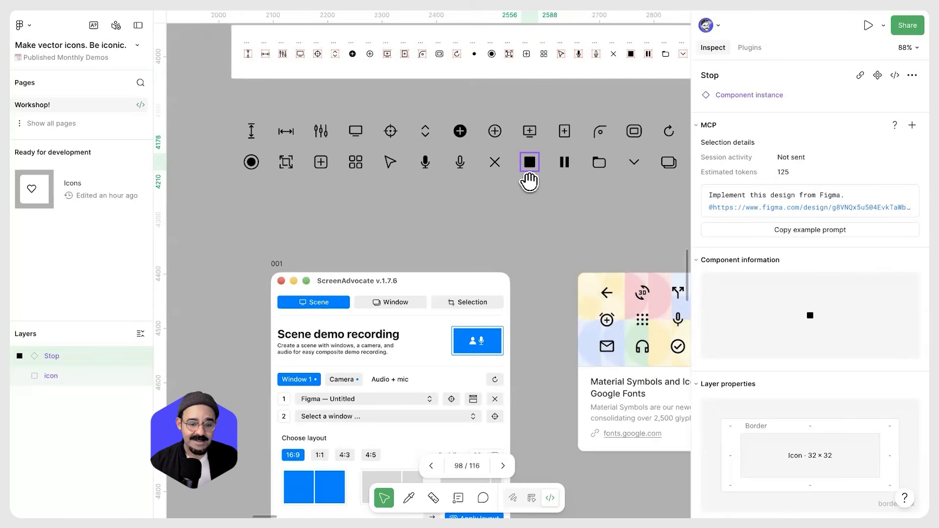
{"action": "left_click", "coordinate": [566, 210]}
{"action": "left_click_drag", "start_coordinate": [554, 213], "coordinate": [533, 171]}
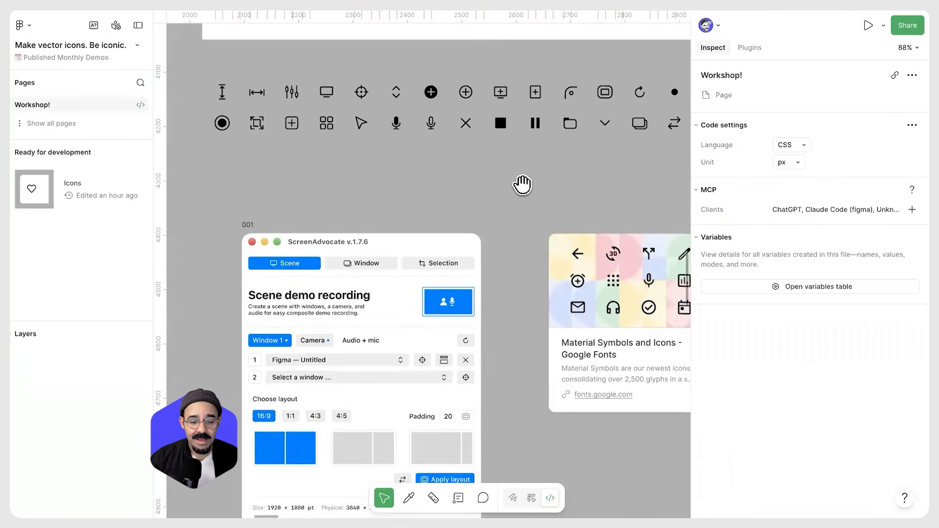
Leave Dev Mode and expand several icon components in the layers list to review their inner layers
{"action": "key", "text": "shift+d"}
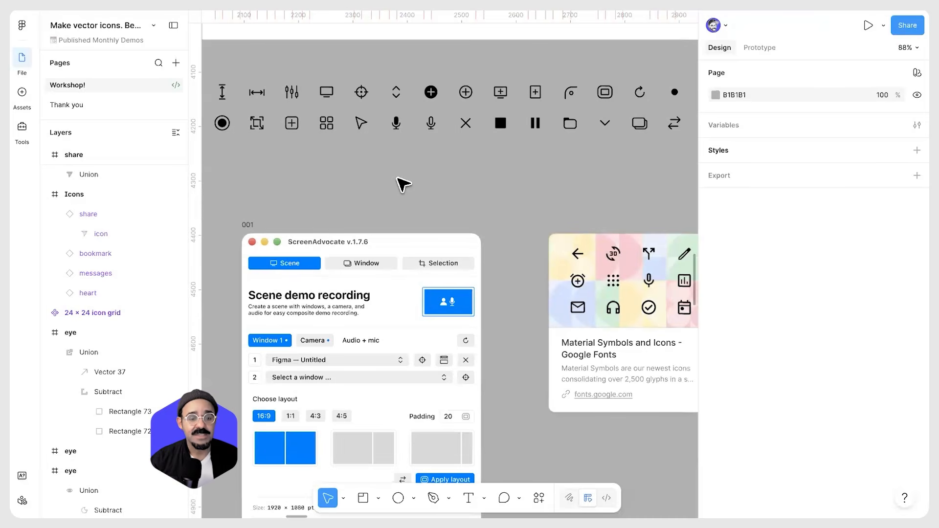
{"action": "left_click", "coordinate": [293, 125]}
{"action": "scroll", "coordinate": [289, 123], "scroll_direction": "up", "scroll_amount": 5}
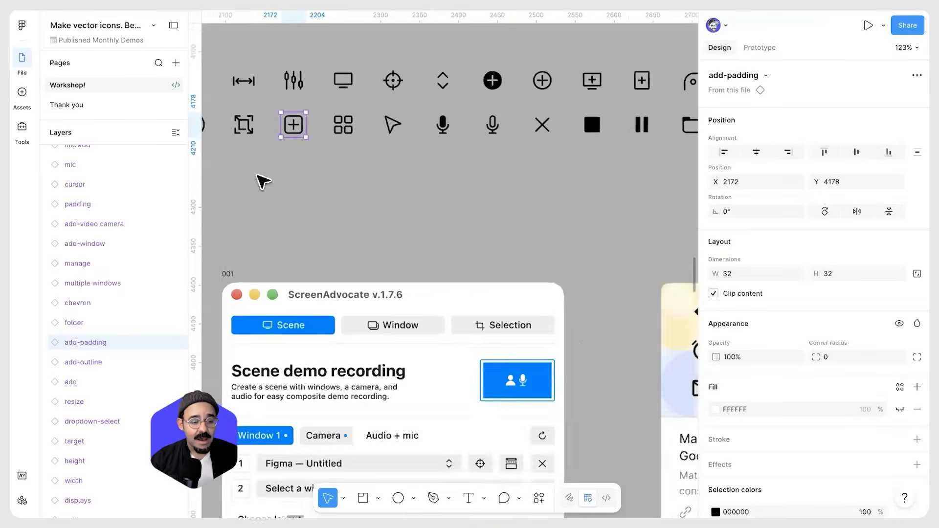
{"action": "left_click", "coordinate": [45, 323]}
{"action": "left_click", "coordinate": [45, 303]}
{"action": "left_click", "coordinate": [45, 283]}
{"action": "left_click", "coordinate": [90, 297]}
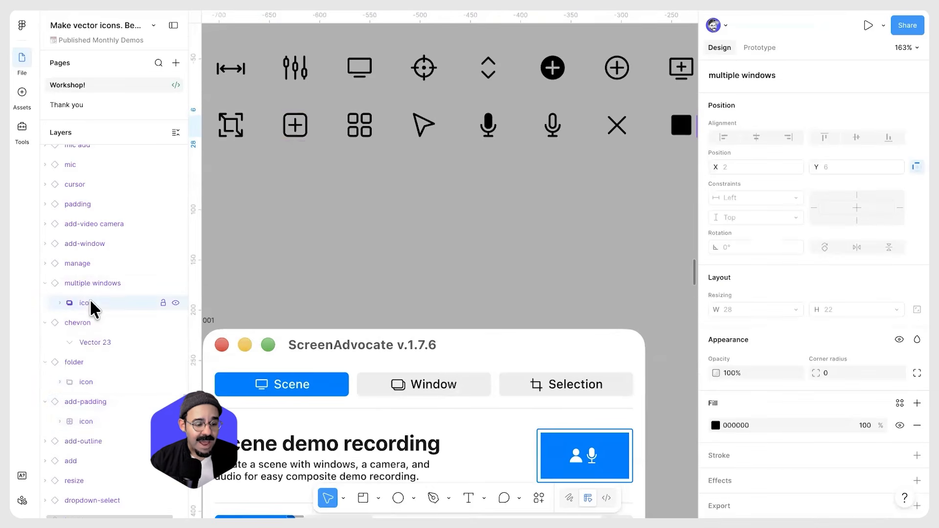
Rename the chevron component's inner vector layer to icon
{"action": "left_click", "coordinate": [100, 339]}
{"action": "double_click", "coordinate": [100, 341]}
{"action": "type", "text": "icon"}
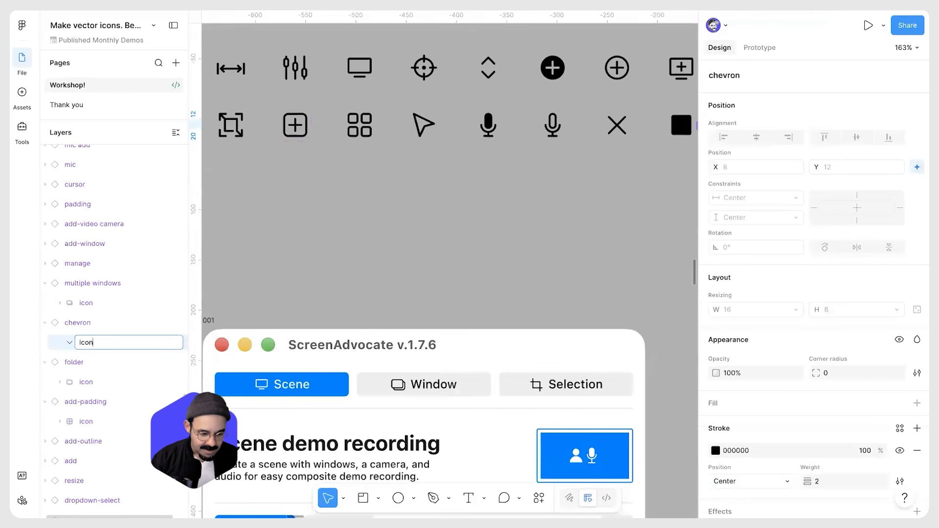
{"action": "key", "text": "Return"}
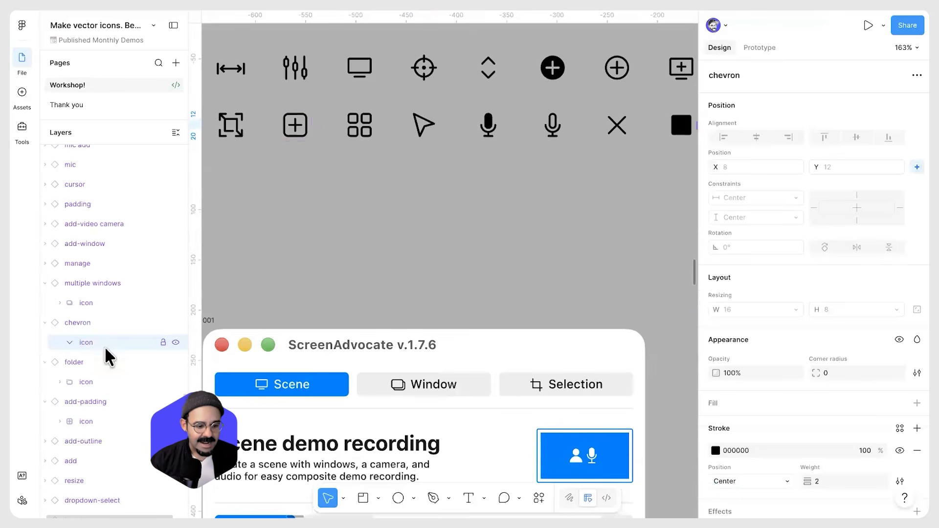
{"action": "left_click", "coordinate": [93, 299]}
{"action": "left_click", "coordinate": [86, 421]}
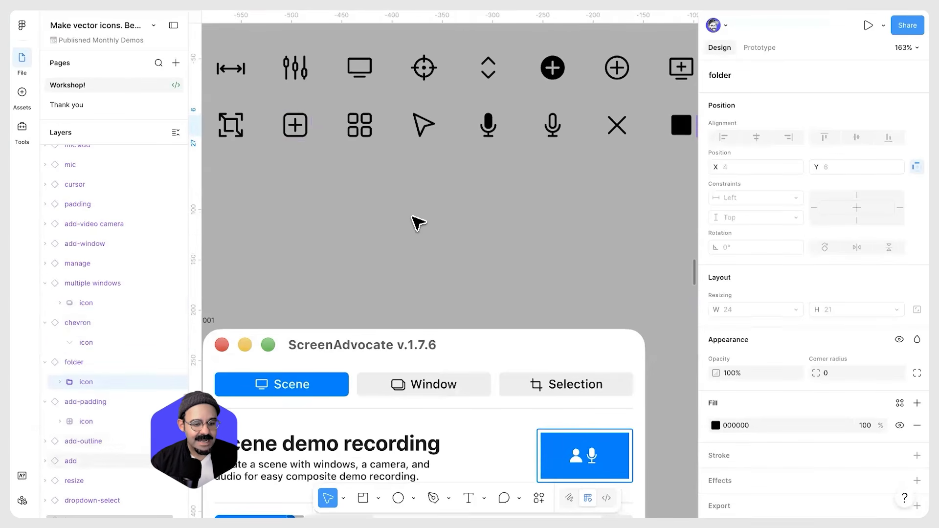
Draw a new frame about 27 × 27 near the icons and name it icon name
{"action": "left_click", "coordinate": [440, 226]}
{"action": "scroll", "coordinate": [424, 221], "scroll_direction": "up", "scroll_amount": 5}
{"action": "key", "text": "f"}
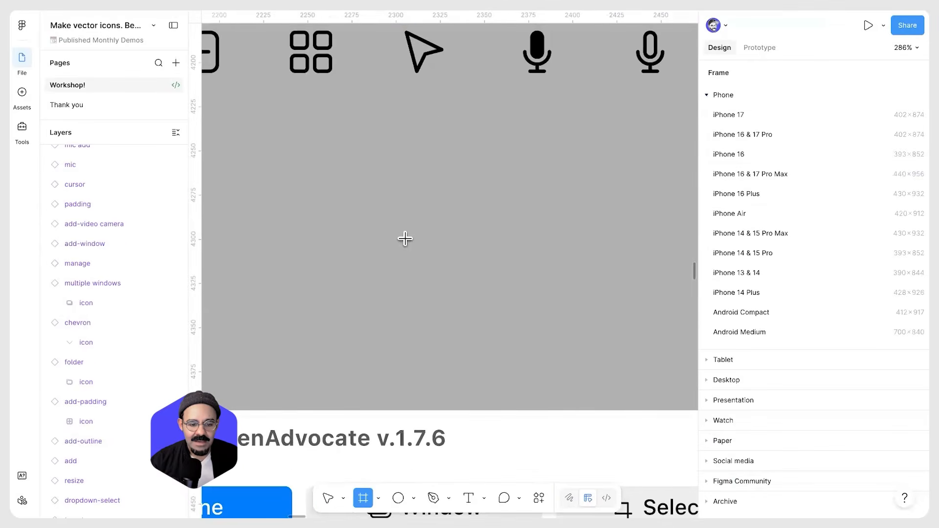
{"action": "left_click_drag", "start_coordinate": [371, 193], "coordinate": [419, 240]}
{"action": "scroll", "coordinate": [388, 191], "scroll_direction": "up", "scroll_amount": 4}
{"action": "double_click", "coordinate": [392, 179]}
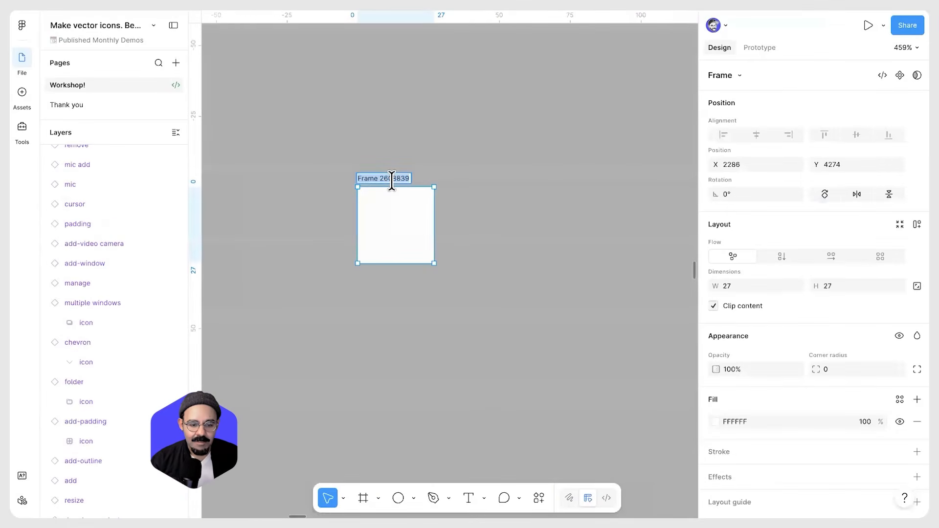
{"action": "type", "text": "icon name"}
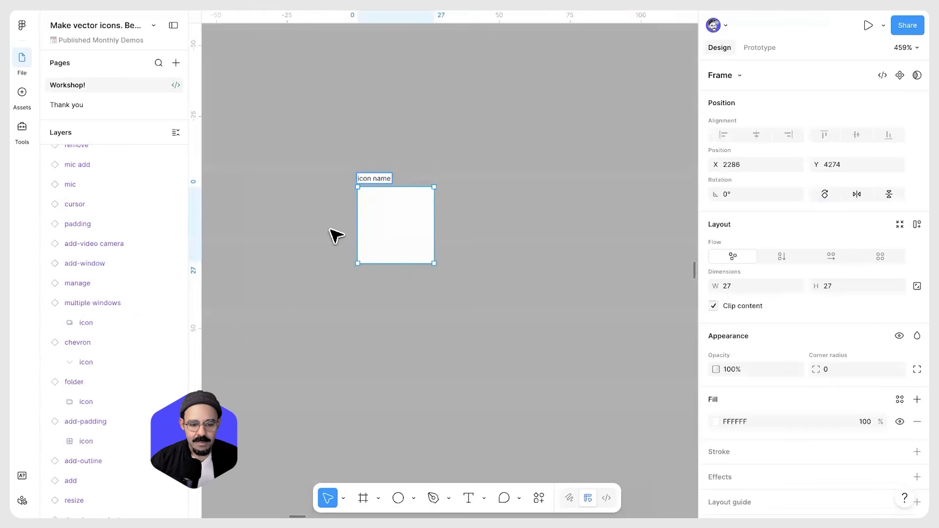
{"action": "left_click", "coordinate": [330, 229]}
{"action": "scroll", "coordinate": [390, 216], "scroll_direction": "up", "scroll_amount": 5}
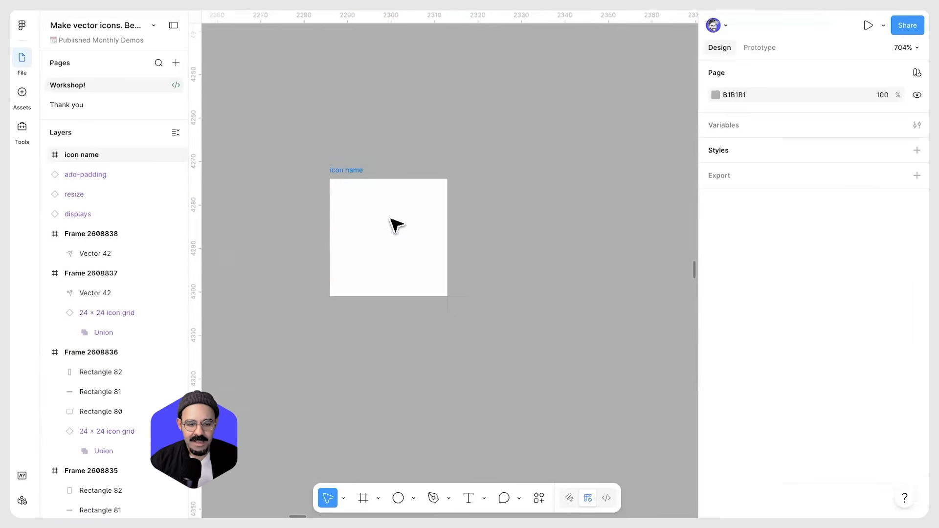
Draw a horizontal line with the Pen tool inside the icon name frame
{"action": "key", "text": "p"}
{"action": "left_click", "coordinate": [345, 206]}
{"action": "left_click", "coordinate": [421, 206]}
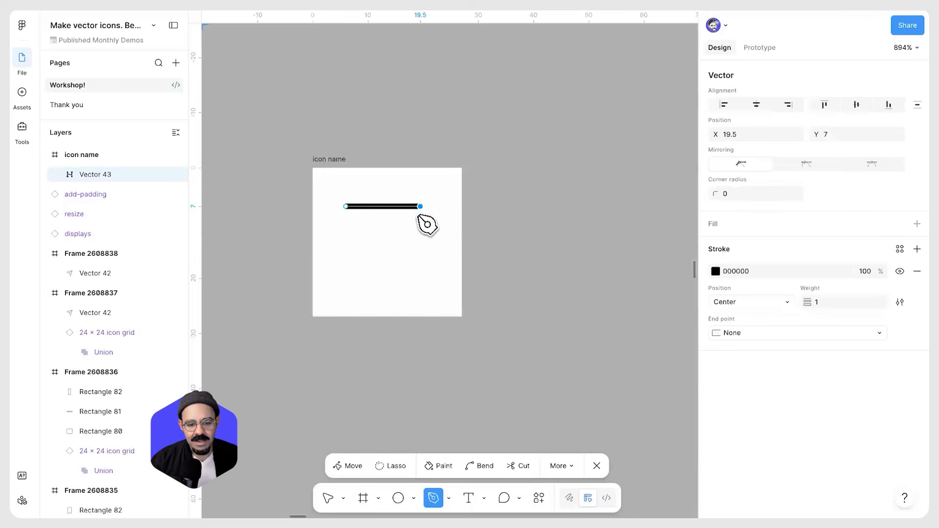
{"action": "key", "text": "Escape"}
Set the line's stroke weight to 2.5 and give it round end caps
{"action": "mouse_move", "coordinate": [807, 302]}
{"action": "left_mouse_down"}
{"action": "mouse_move", "coordinate": [828, 301]}
{"action": "mouse_move", "coordinate": [798, 300]}
{"action": "left_mouse_up"}
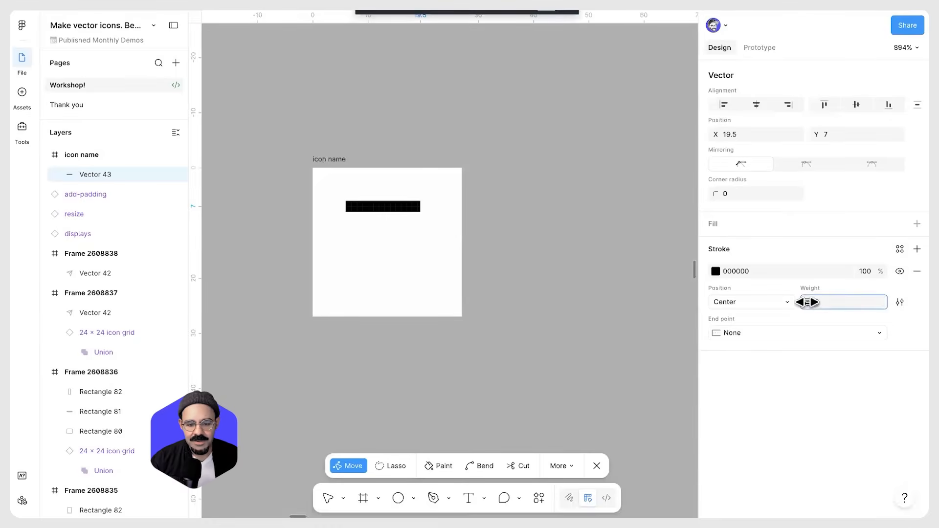
{"action": "left_click", "coordinate": [746, 333]}
{"action": "left_click", "coordinate": [747, 348]}
{"action": "left_click", "coordinate": [345, 206]}
{"action": "left_click", "coordinate": [762, 338]}
{"action": "left_click", "coordinate": [765, 356]}
Duplicate the line into three evenly spaced horizontal lines and select all three
{"action": "left_click", "coordinate": [412, 257]}
{"action": "left_click", "coordinate": [398, 211]}
{"action": "left_click_drag", "start_coordinate": [398, 243], "coordinate": [398, 244]}
{"action": "key", "text": "super+d"}
{"action": "left_click_drag", "start_coordinate": [374, 190], "coordinate": [436, 293]}
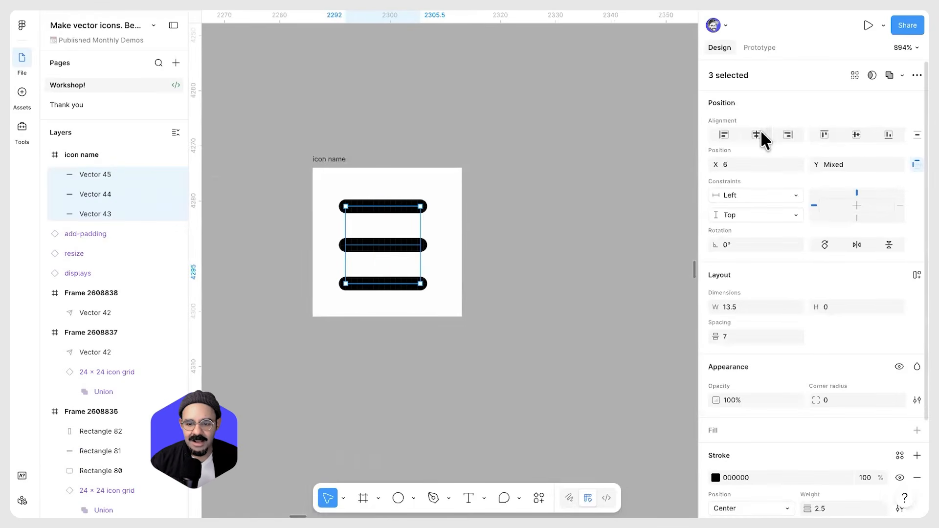
{"action": "key", "text": "Right"}
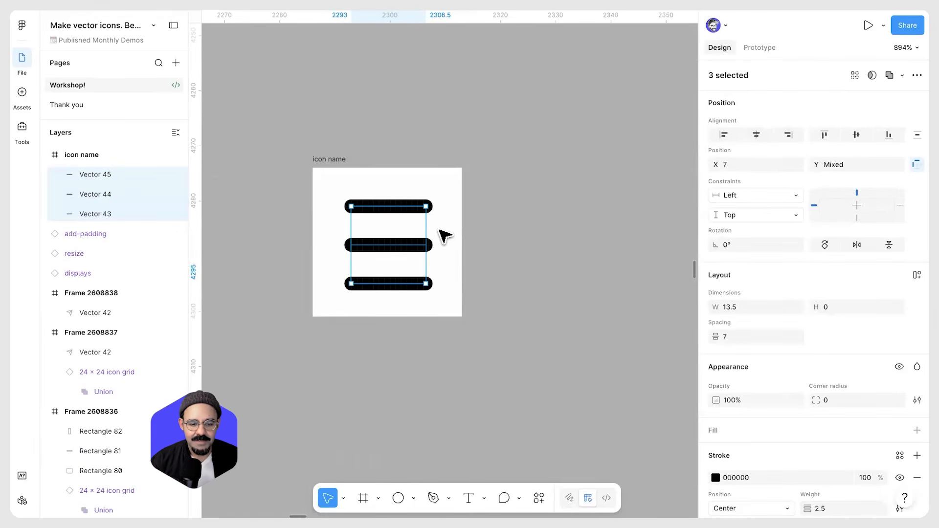
{"action": "left_click_drag", "start_coordinate": [399, 296], "coordinate": [386, 204]}
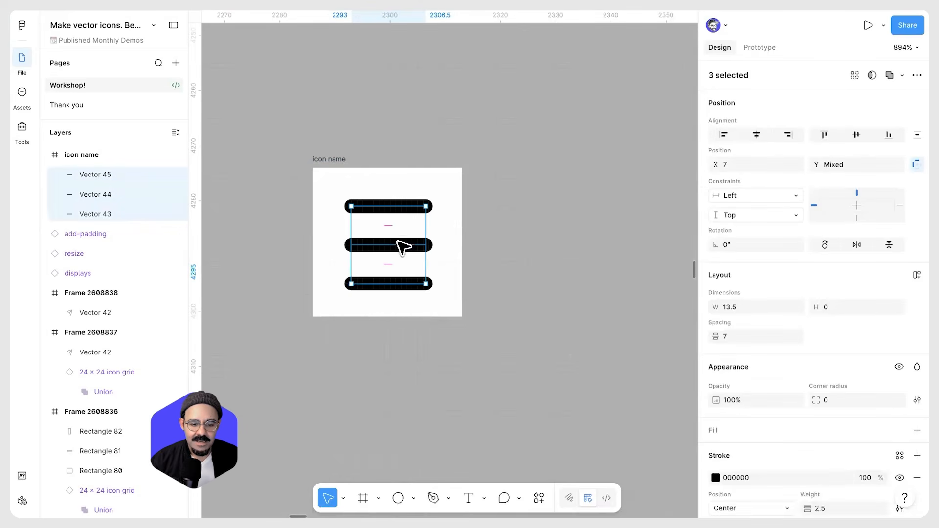
{"action": "left_click_drag", "start_coordinate": [397, 242], "coordinate": [370, 237]}
{"action": "left_click", "coordinate": [856, 134]}
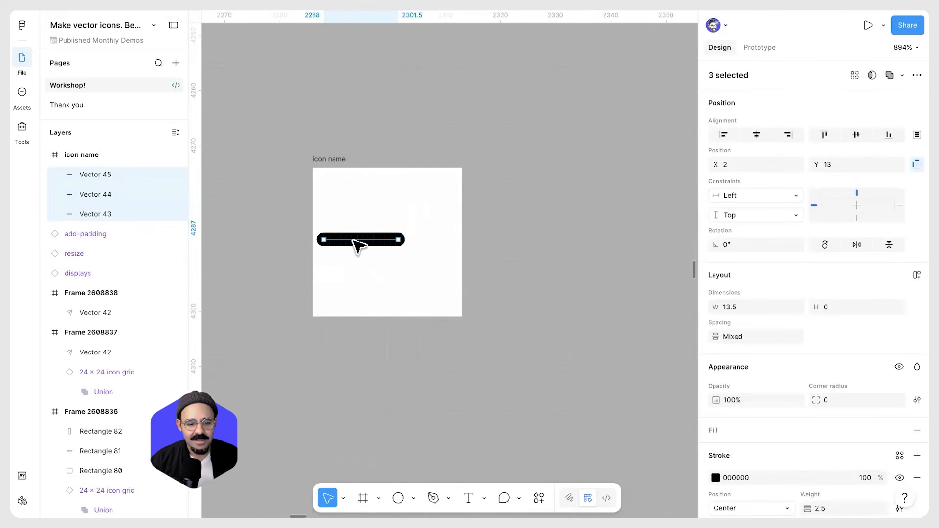
{"action": "key", "text": "ctrl+z"}
{"action": "key", "text": "ctrl+z"}
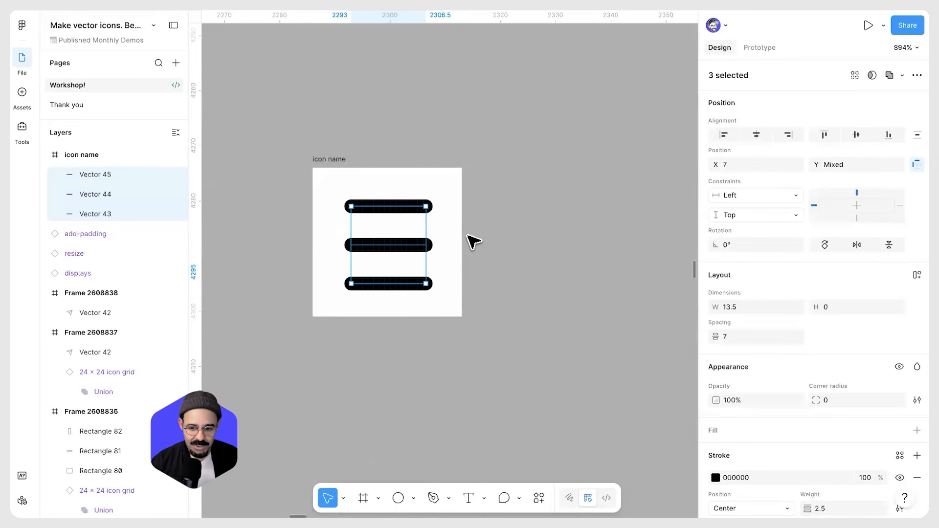
Center the three lines horizontally within the frame
{"action": "left_click_drag", "start_coordinate": [428, 224], "coordinate": [449, 202]}
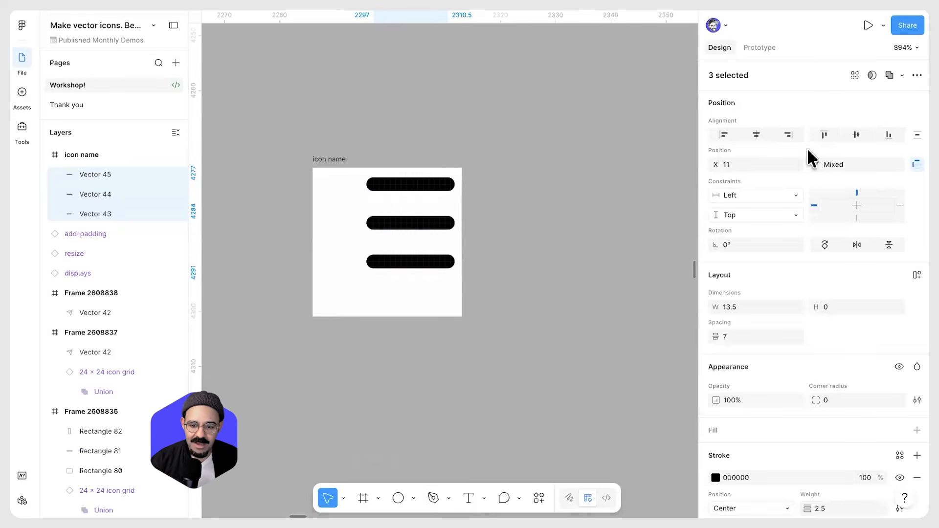
{"action": "left_click", "coordinate": [858, 143]}
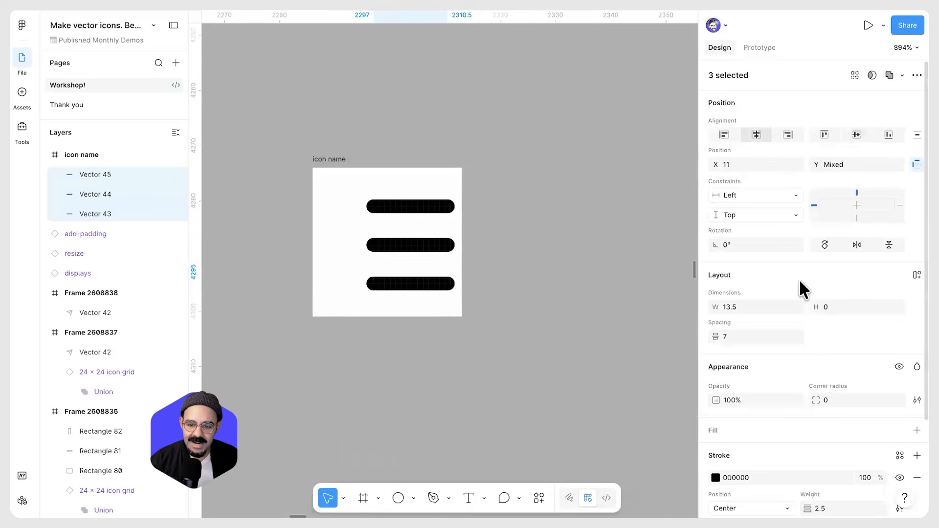
{"action": "key", "text": "ctrl+z"}
{"action": "left_click", "coordinate": [756, 134]}
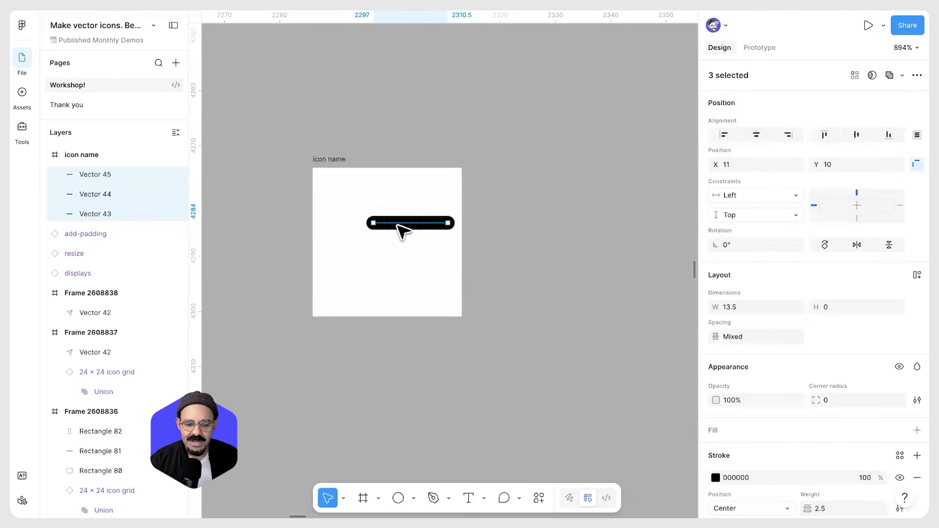
{"action": "key", "text": "ctrl+z"}
{"action": "left_click", "coordinate": [858, 141]}
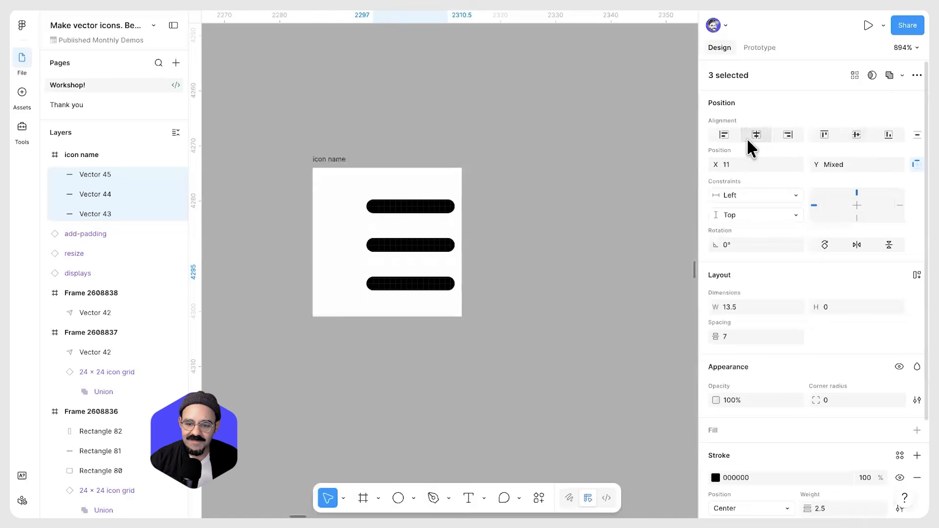
{"action": "left_click", "coordinate": [756, 136]}
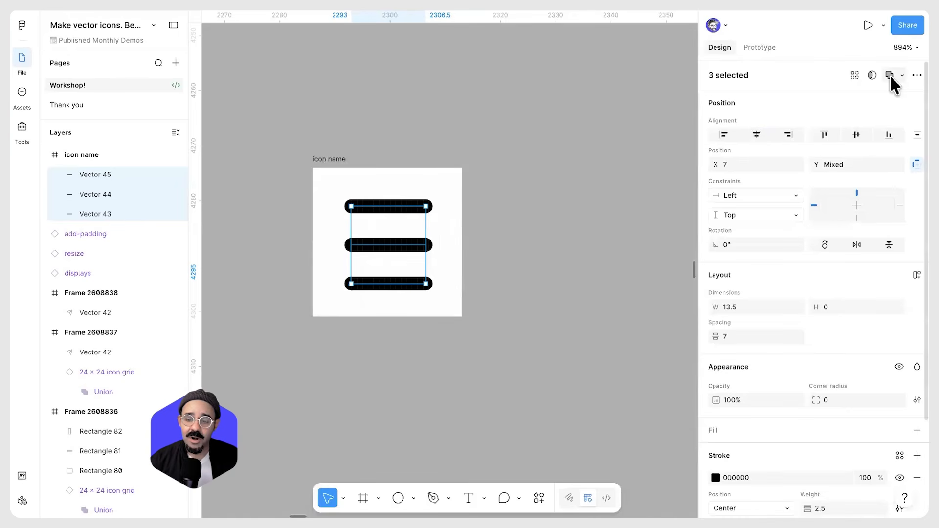
Flatten the three lines into one shape and rename it icon
{"action": "key", "text": "ctrl+e"}
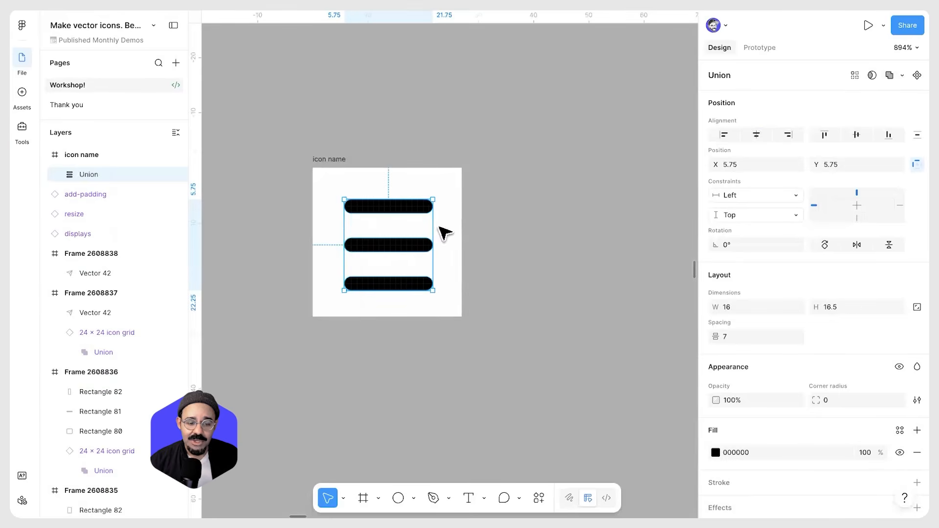
{"action": "double_click", "coordinate": [91, 176]}
{"action": "key", "text": "Return"}
Turn the icon name frame into a component and rename it menu
{"action": "left_click", "coordinate": [337, 158]}
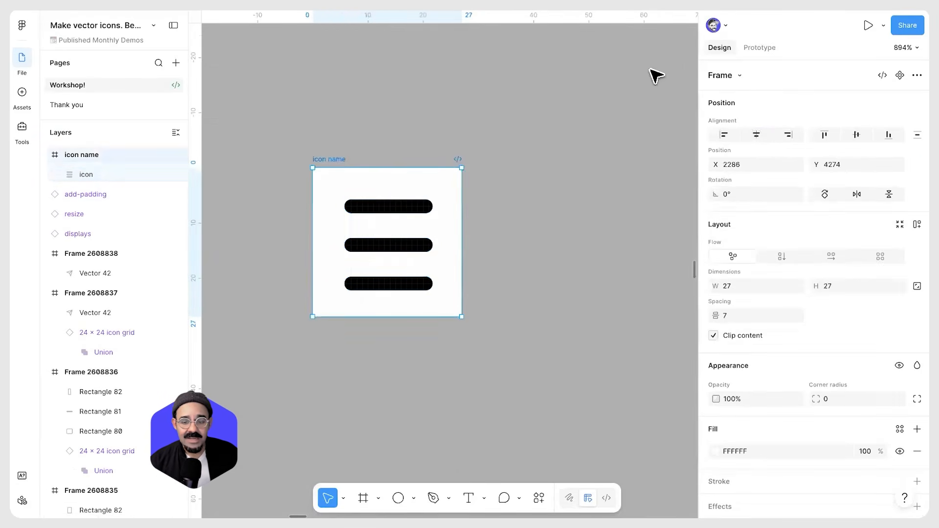
{"action": "left_click", "coordinate": [900, 76]}
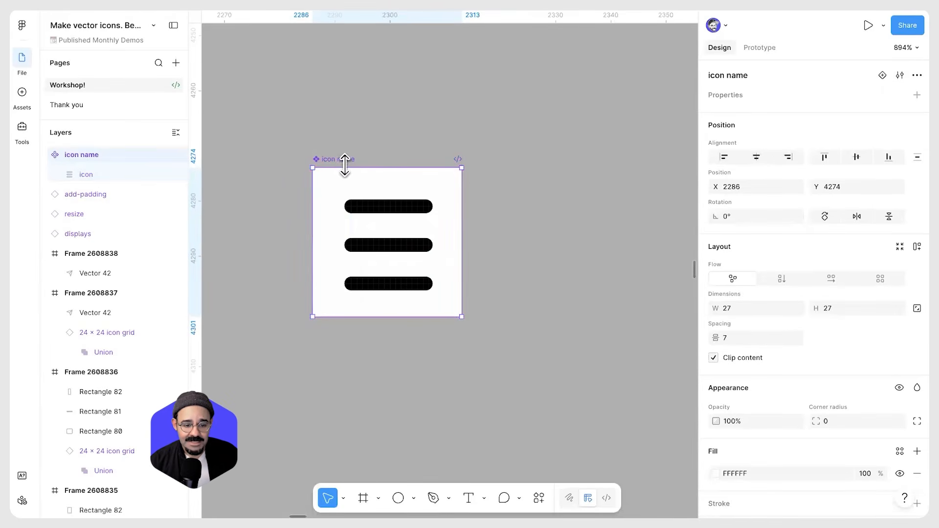
{"action": "type", "text": "menu"}
{"action": "key", "text": "Return"}
{"action": "scroll", "coordinate": [388, 197], "scroll_direction": "down", "scroll_amount": 10}
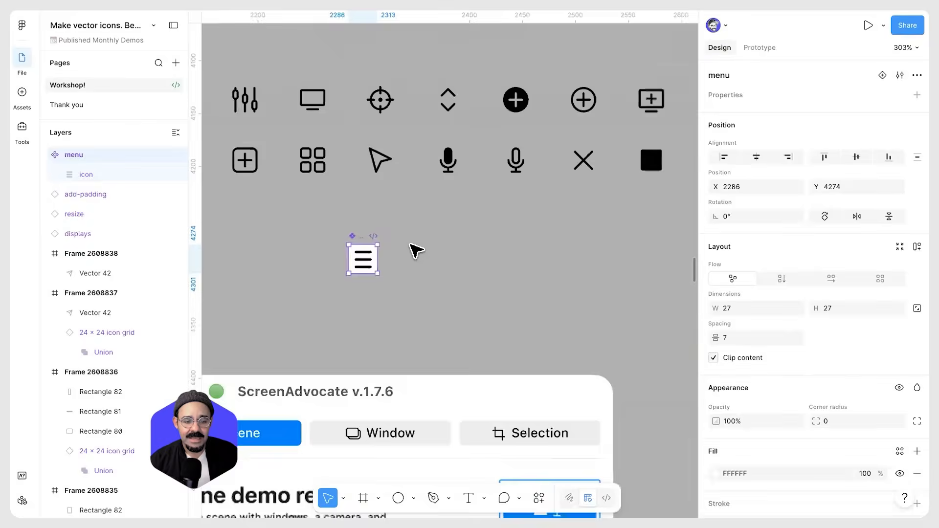
{"action": "scroll", "coordinate": [492, 217], "scroll_direction": "up", "scroll_amount": 3}
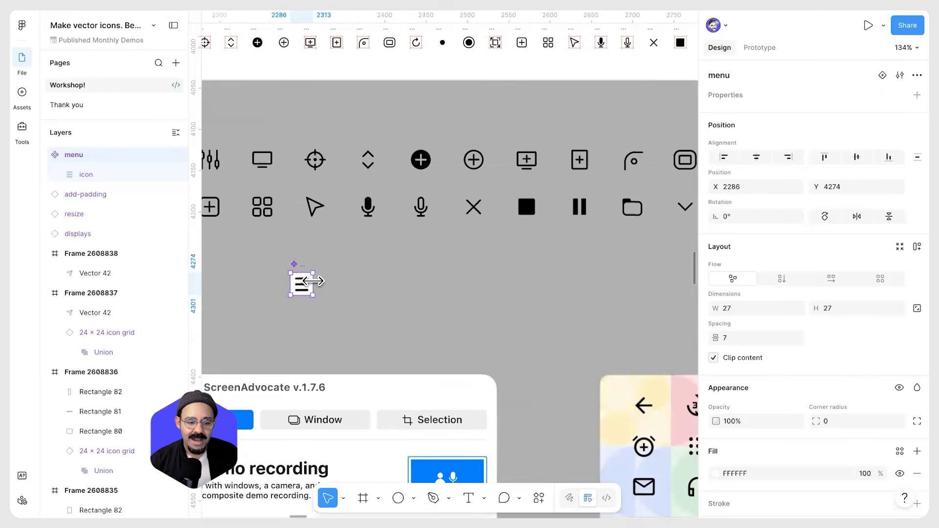
Move the menu component out of the icons frame and position it beside the other icons
{"action": "left_click_drag", "start_coordinate": [303, 283], "coordinate": [546, 131]}
{"action": "key", "text": "space"}
{"action": "scroll", "coordinate": [548, 147], "scroll_direction": "up", "scroll_amount": 5}
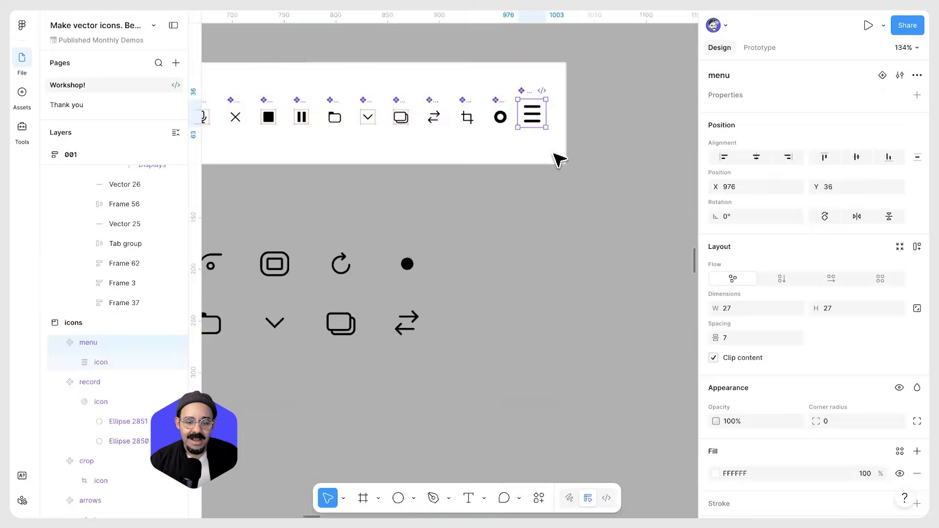
{"action": "scroll", "coordinate": [446, 215], "scroll_direction": "up", "scroll_amount": 4}
{"action": "left_click_drag", "start_coordinate": [428, 180], "coordinate": [442, 189]}
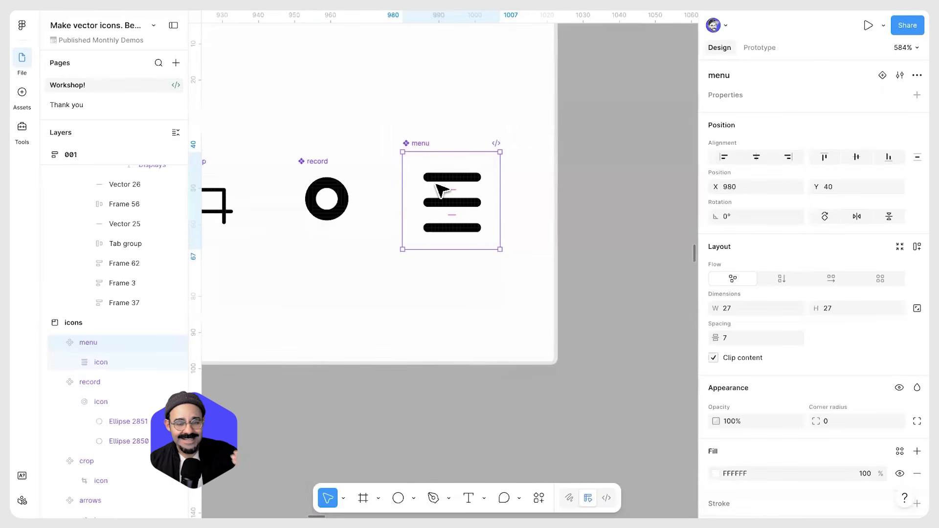
{"action": "scroll", "coordinate": [449, 196], "scroll_direction": "down", "scroll_amount": 12}
{"action": "left_click_drag", "start_coordinate": [448, 196], "coordinate": [726, 209]}
{"action": "left_click_drag", "start_coordinate": [393, 206], "coordinate": [422, 199]}
{"action": "scroll", "coordinate": [391, 198], "scroll_direction": "up", "scroll_amount": 8}
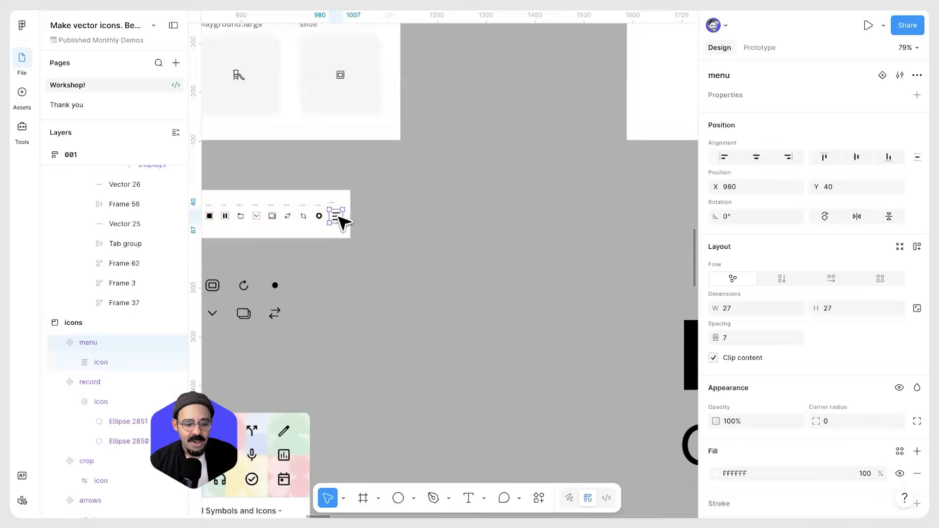
{"action": "left_click_drag", "start_coordinate": [352, 260], "coordinate": [472, 233]}
{"action": "scroll", "coordinate": [370, 234], "scroll_direction": "up", "scroll_amount": 1}
{"action": "scroll", "coordinate": [433, 204], "scroll_direction": "up", "scroll_amount": 5}
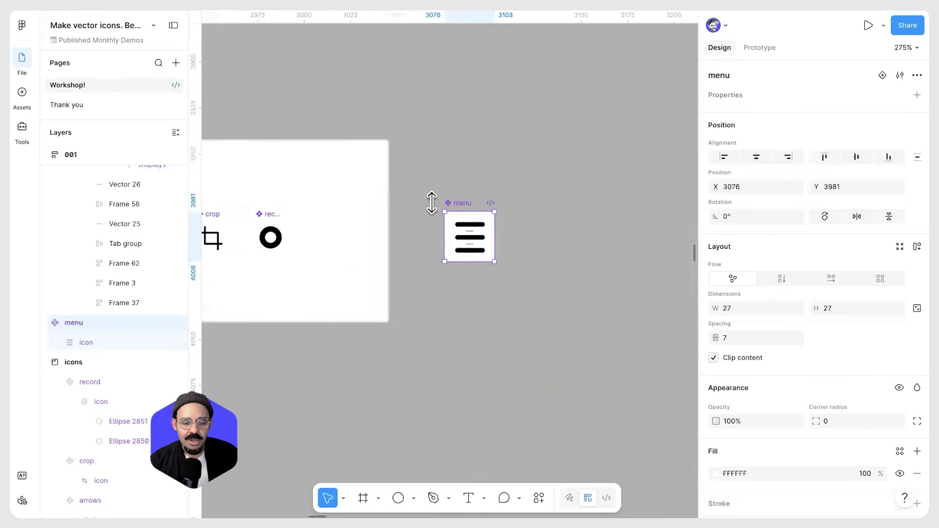
Rename the menu component as icons / menu
{"action": "double_click", "coordinate": [444, 203]}
{"action": "key", "text": "BackSpace"}
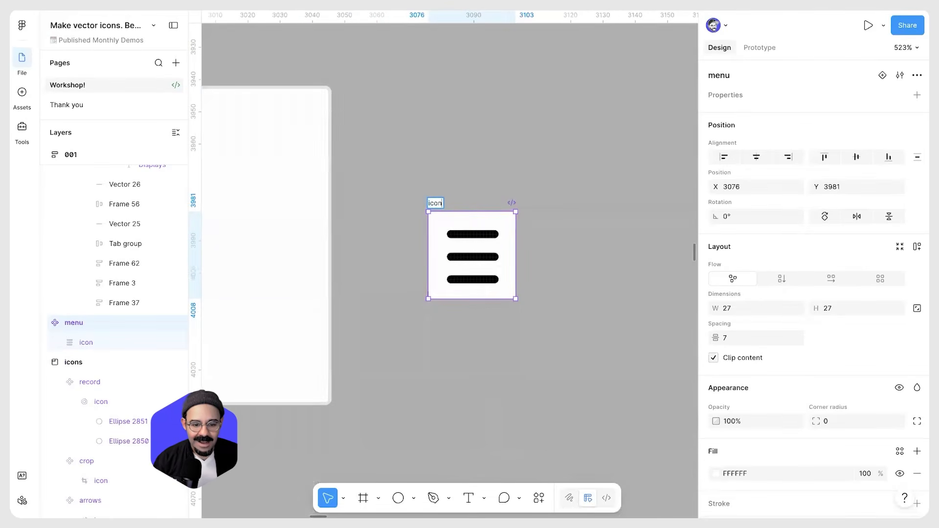
{"action": "key", "text": "Return"}
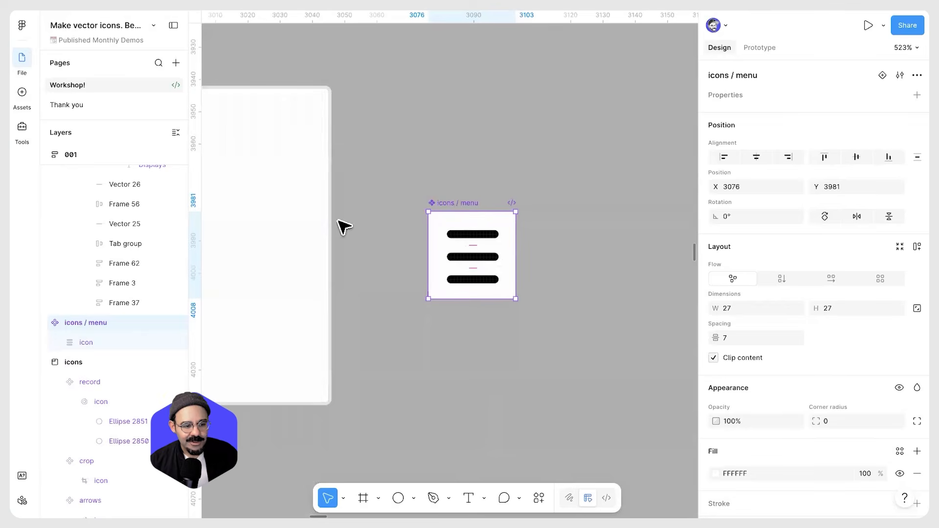
Browse the icons folder among the file's local assets
{"action": "left_click", "coordinate": [23, 92]}
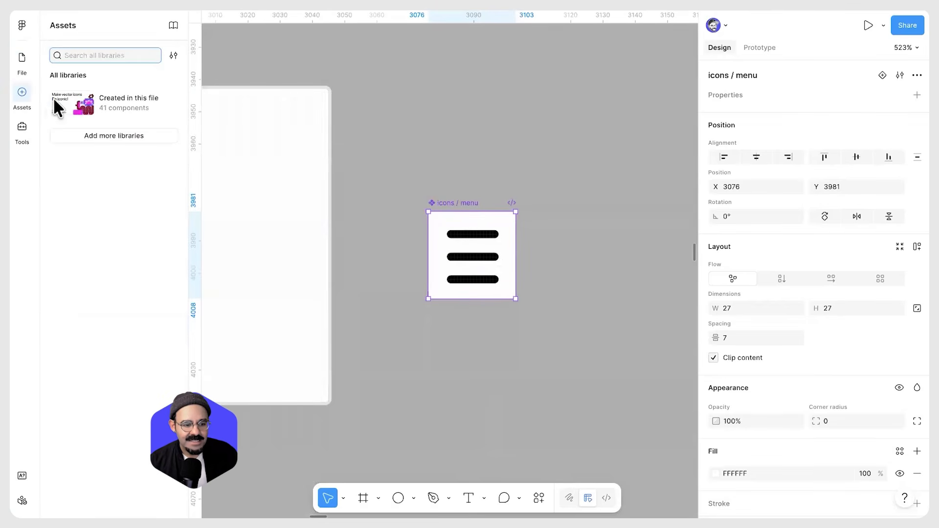
{"action": "left_click", "coordinate": [128, 98]}
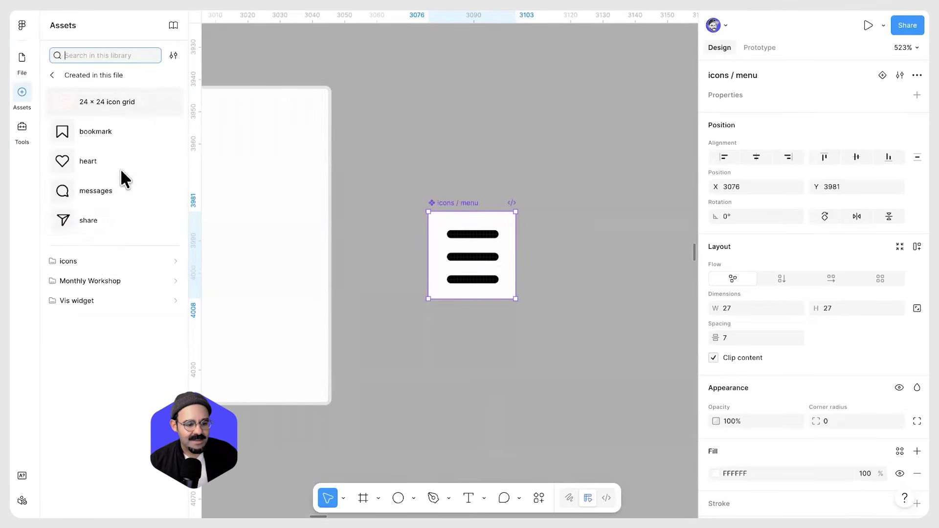
{"action": "left_click", "coordinate": [84, 261]}
{"action": "scroll", "coordinate": [102, 442], "scroll_direction": "down", "scroll_amount": 6}
{"action": "scroll", "coordinate": [101, 452], "scroll_direction": "down", "scroll_amount": 3}
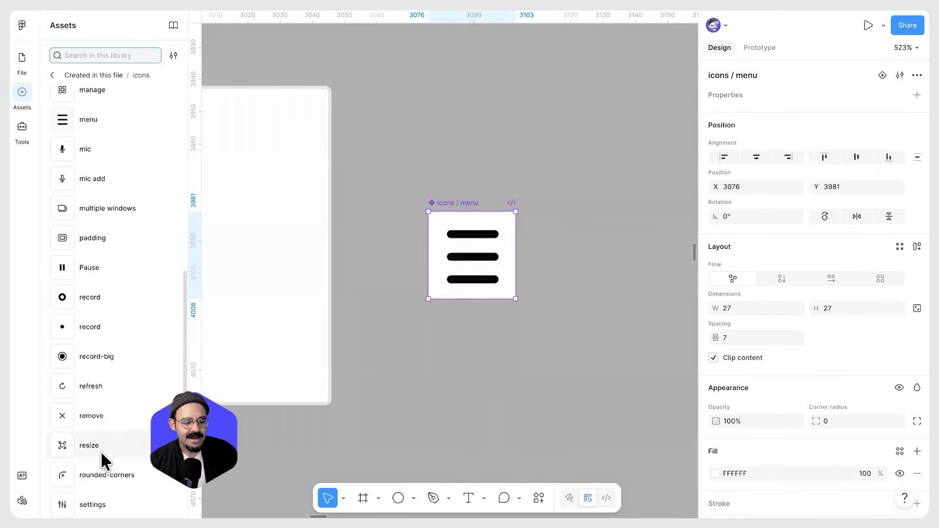
{"action": "scroll", "coordinate": [100, 449], "scroll_direction": "up", "scroll_amount": 10}
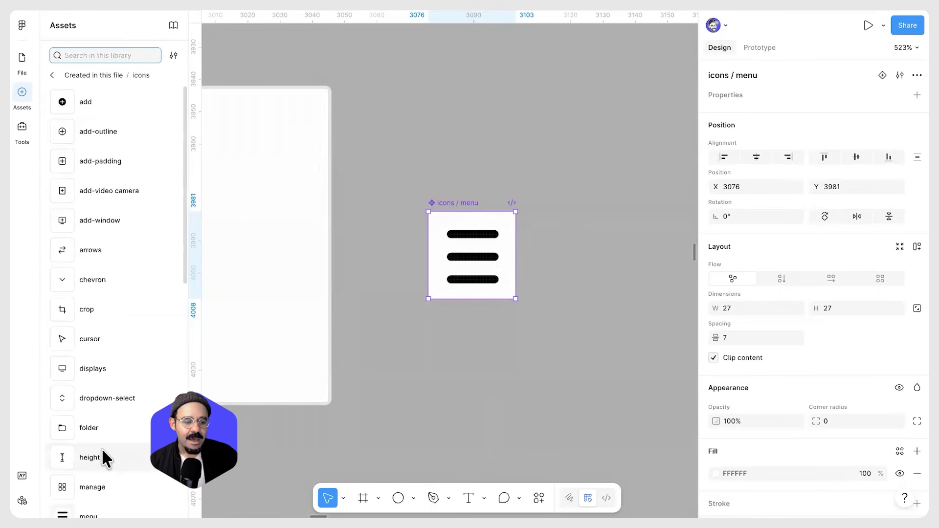
{"action": "left_click", "coordinate": [54, 74]}
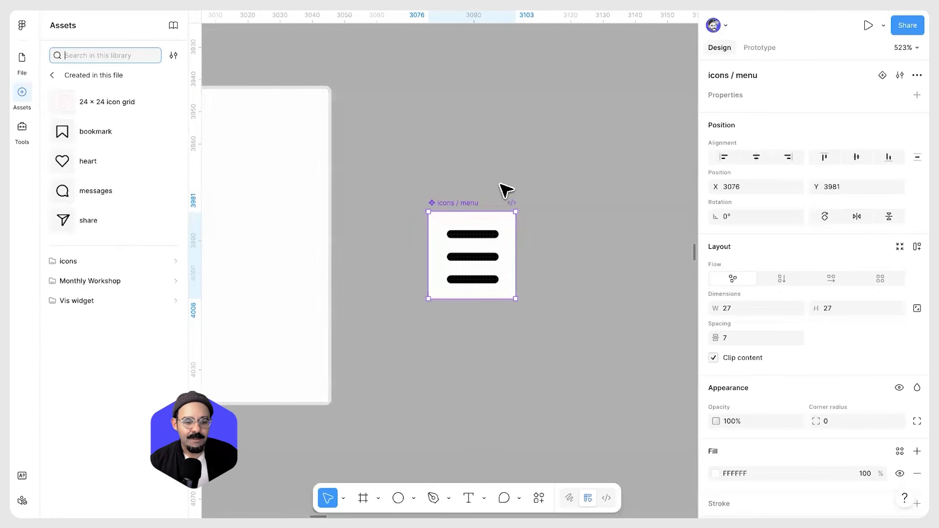
Create a text layer reading Button on the canvas beside the menu component
{"action": "left_click", "coordinate": [500, 184]}
{"action": "scroll", "coordinate": [499, 183], "scroll_direction": "down", "scroll_amount": 3}
{"action": "scroll", "coordinate": [489, 226], "scroll_direction": "right", "scroll_amount": 2}
{"action": "scroll", "coordinate": [489, 227], "scroll_direction": "down", "scroll_amount": 2}
{"action": "scroll", "coordinate": [444, 241], "scroll_direction": "right", "scroll_amount": 3}
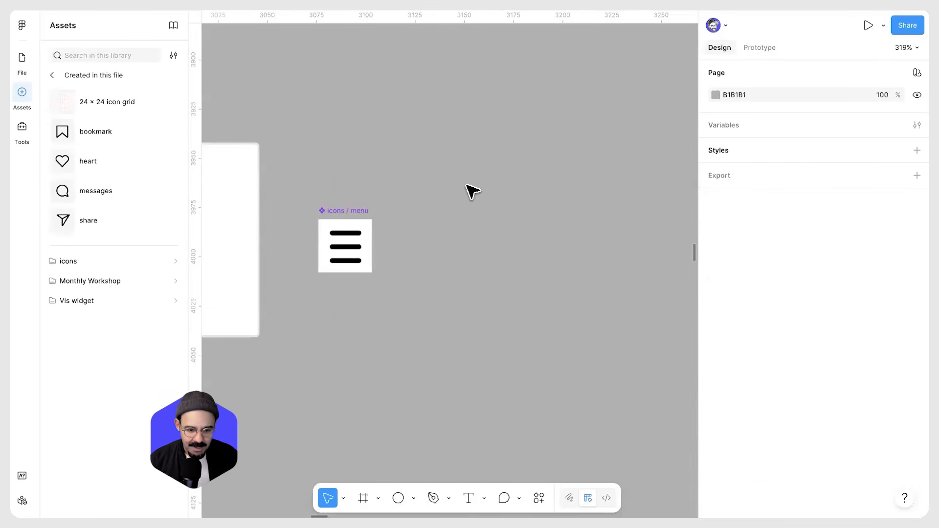
{"action": "key", "text": "r"}
{"action": "key", "text": "t"}
{"action": "left_click", "coordinate": [447, 131]}
{"action": "type", "text": "Button"}
{"action": "key", "text": "Escape"}
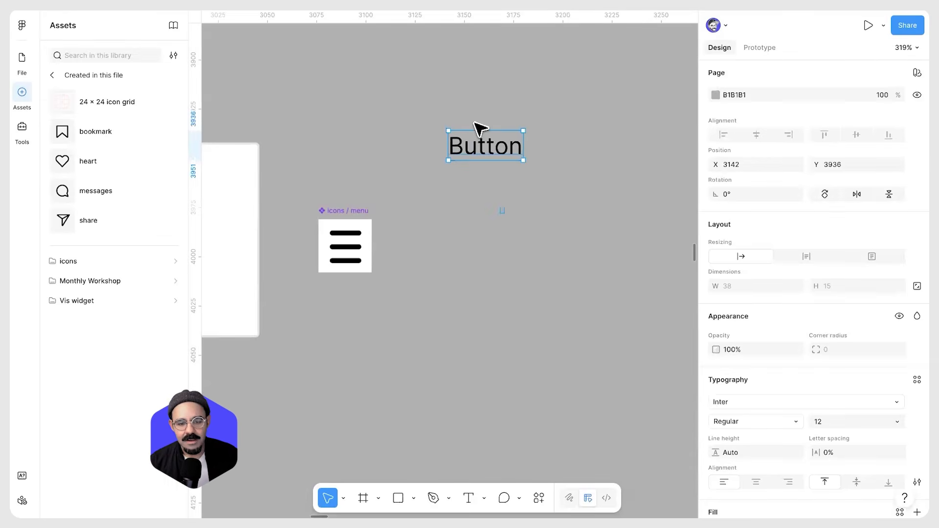
Wrap the text in an auto layout frame and place a record icon instance before the text
{"action": "key", "text": "shift+a"}
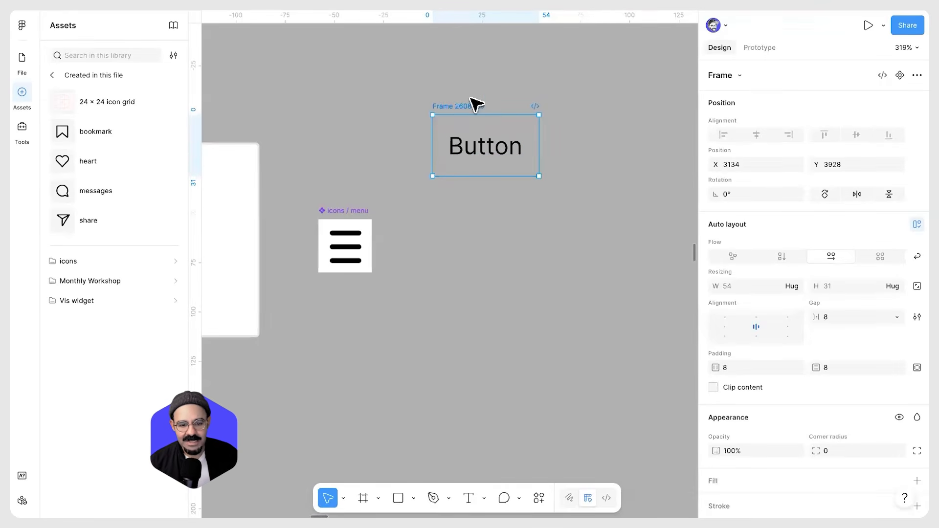
{"action": "scroll", "coordinate": [330, 164], "scroll_direction": "left", "scroll_amount": 5}
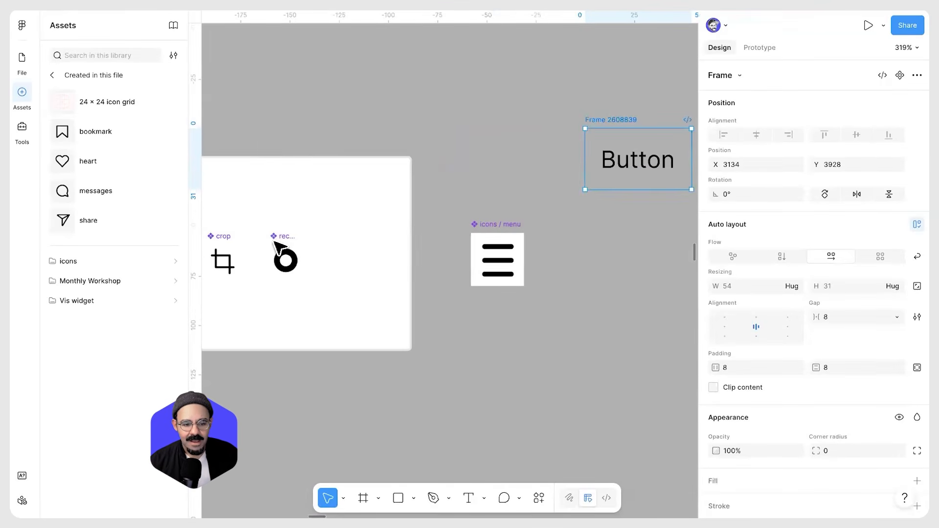
{"action": "left_click", "coordinate": [289, 265]}
{"action": "left_click_drag", "start_coordinate": [573, 167], "coordinate": [617, 162]}
{"action": "left_click_drag", "start_coordinate": [644, 238], "coordinate": [449, 253]}
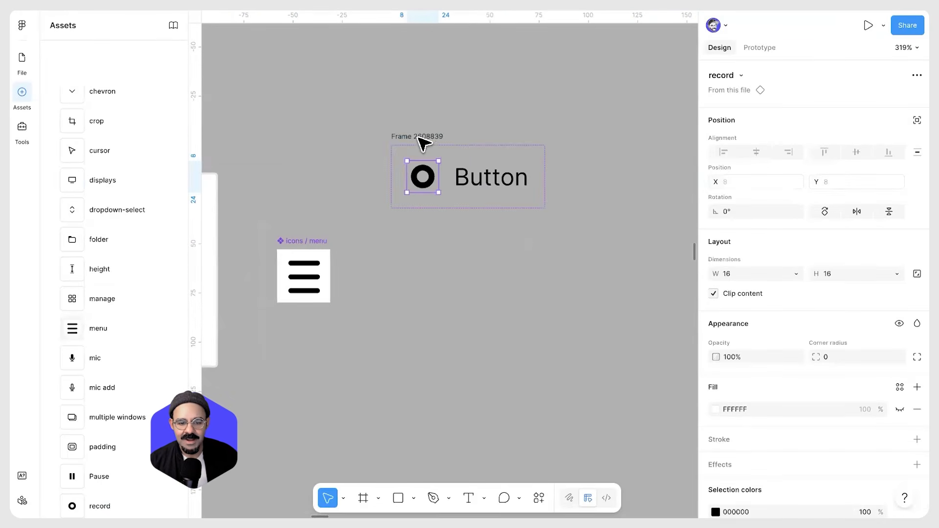
Give the button frame a white fill and a corner radius of 16
{"action": "left_click", "coordinate": [433, 138]}
{"action": "scroll", "coordinate": [763, 299], "scroll_direction": "down", "scroll_amount": 3}
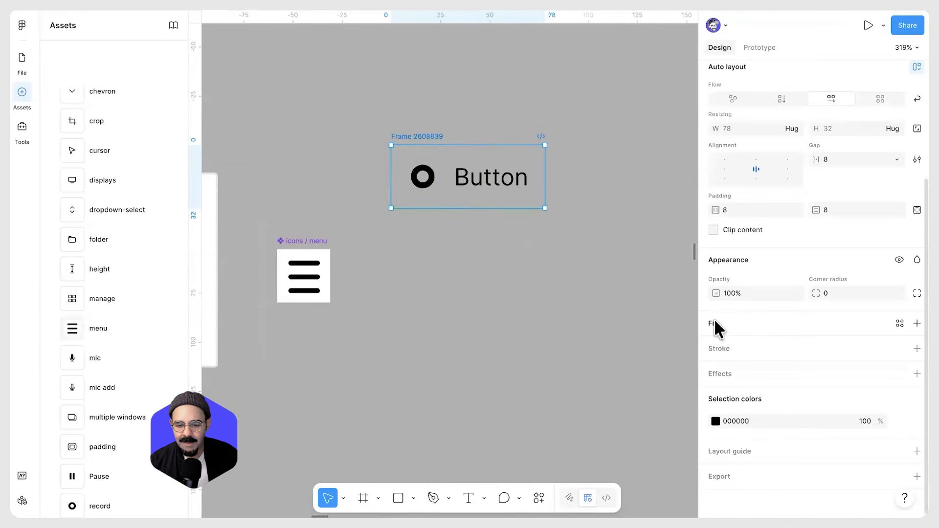
{"action": "left_click", "coordinate": [714, 322]}
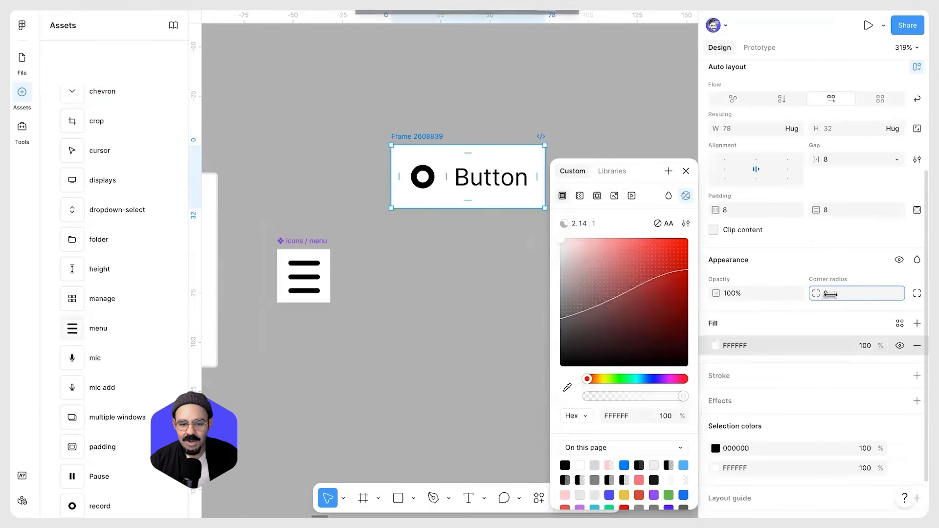
{"action": "left_click_drag", "start_coordinate": [830, 294], "coordinate": [24, 291]}
{"action": "left_click", "coordinate": [410, 265]}
{"action": "left_click", "coordinate": [455, 176]}
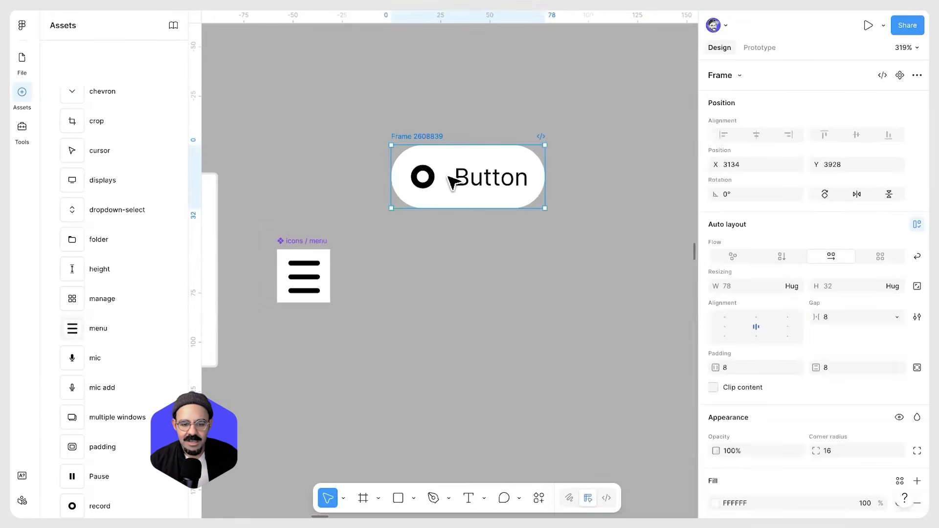
Set the button frame's auto layout gap to 2
{"action": "scroll", "coordinate": [452, 185], "scroll_direction": "up", "scroll_amount": 3}
{"action": "type", "text": "2"}
{"action": "key", "text": "Return"}
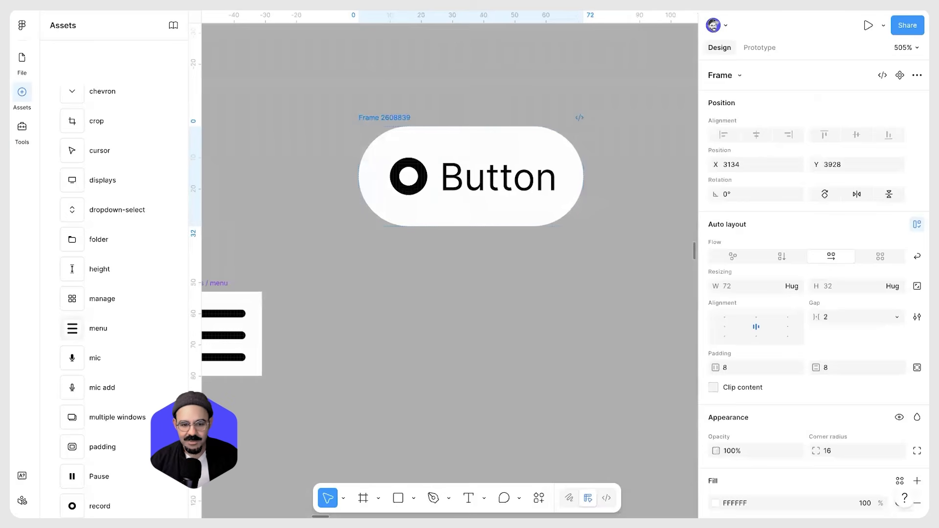
Turn the button frame into a component and rename it Button
{"action": "left_click", "coordinate": [413, 274]}
{"action": "left_click", "coordinate": [409, 192]}
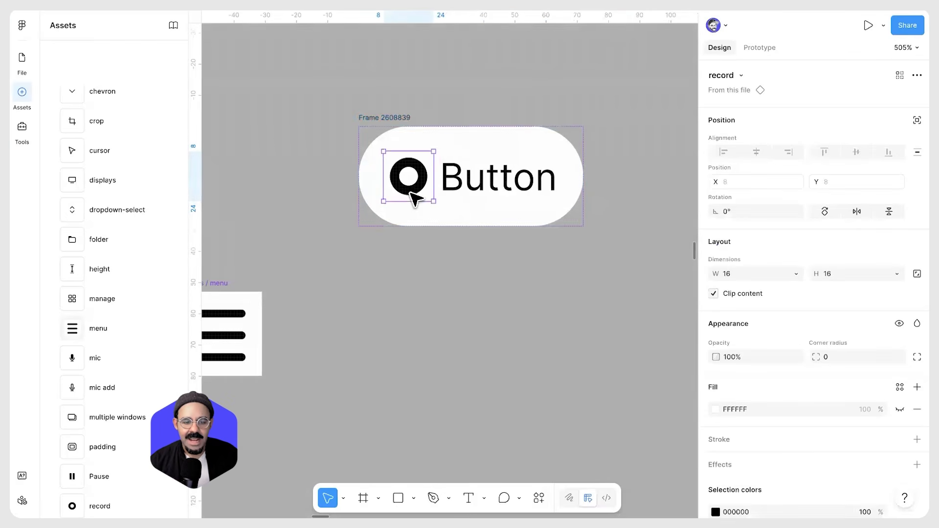
{"action": "left_click", "coordinate": [386, 120]}
{"action": "key", "text": "ctrl+alt+k"}
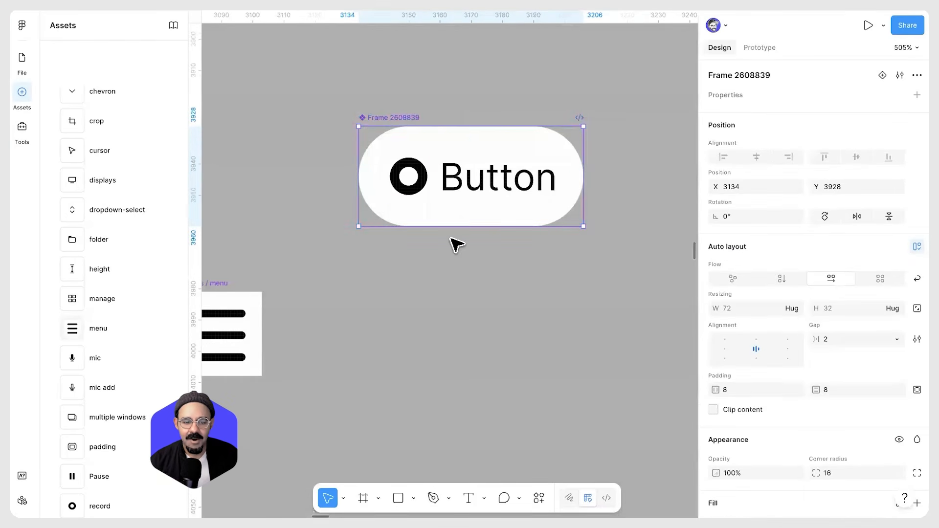
{"action": "double_click", "coordinate": [399, 118]}
{"action": "type", "text": "B"}
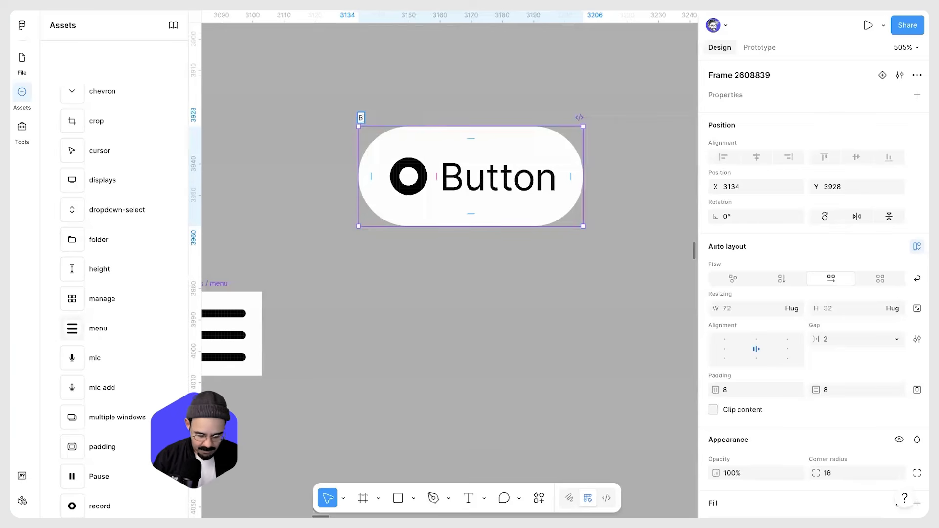
{"action": "type", "text": "utton"}
{"action": "key", "text": "Return"}
Create an instance swap property named left icon for the record icon inside the Button
{"action": "left_click", "coordinate": [412, 176]}
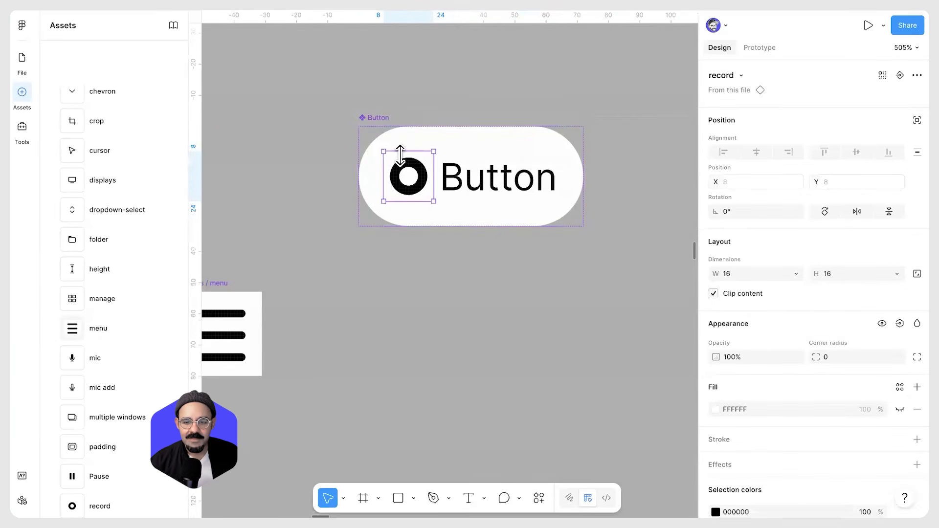
{"action": "left_click", "coordinate": [900, 75]}
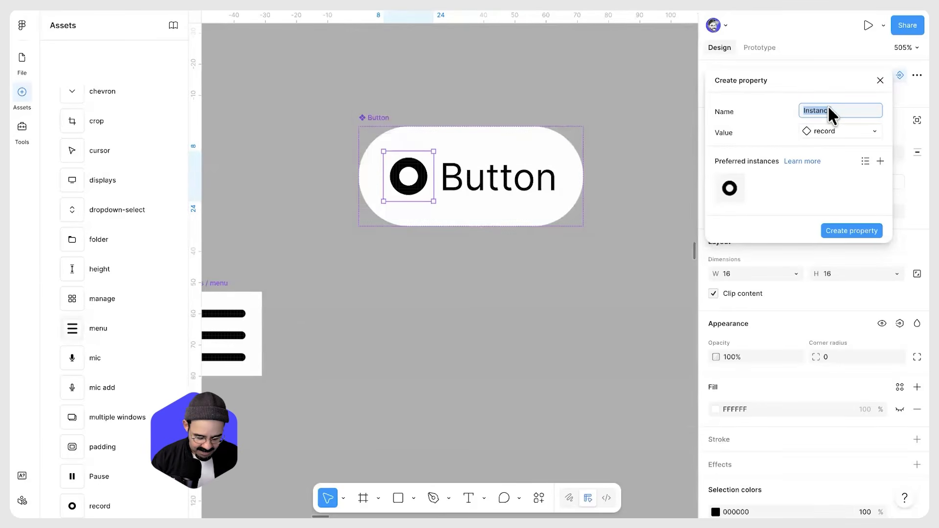
{"action": "key", "text": "BackSpace"}
{"action": "type", "text": "left icon"}
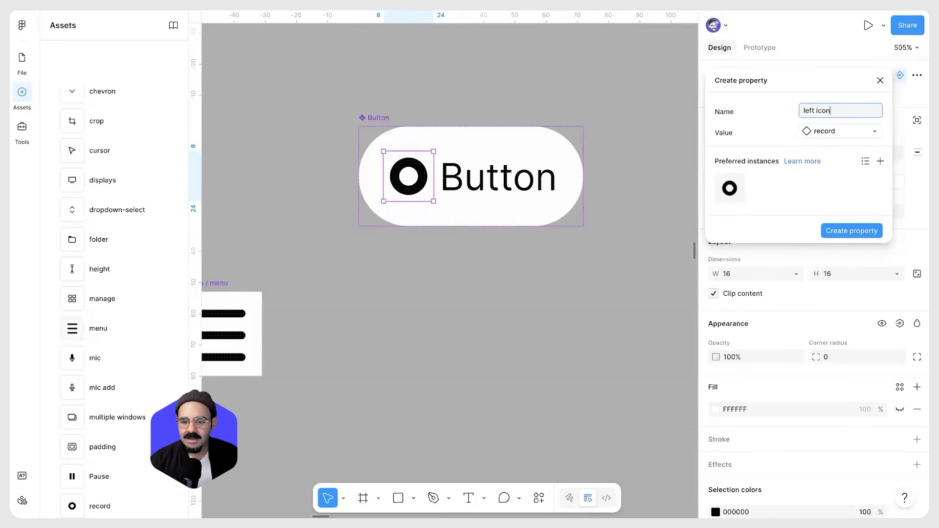
{"action": "left_click", "coordinate": [855, 231]}
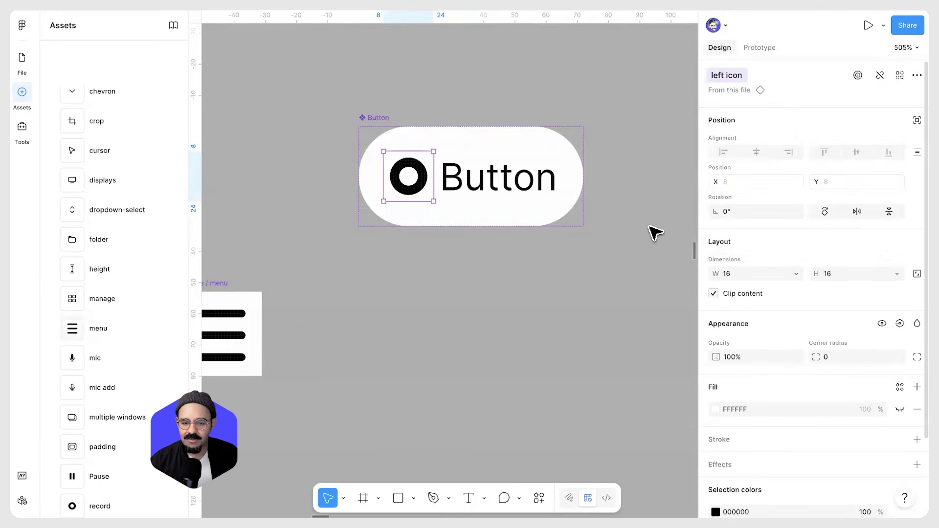
{"action": "key", "text": "Escape"}
Place a Button instance below the component and swap its left icon to pause
{"action": "left_click_drag", "start_coordinate": [506, 163], "coordinate": [547, 343]}
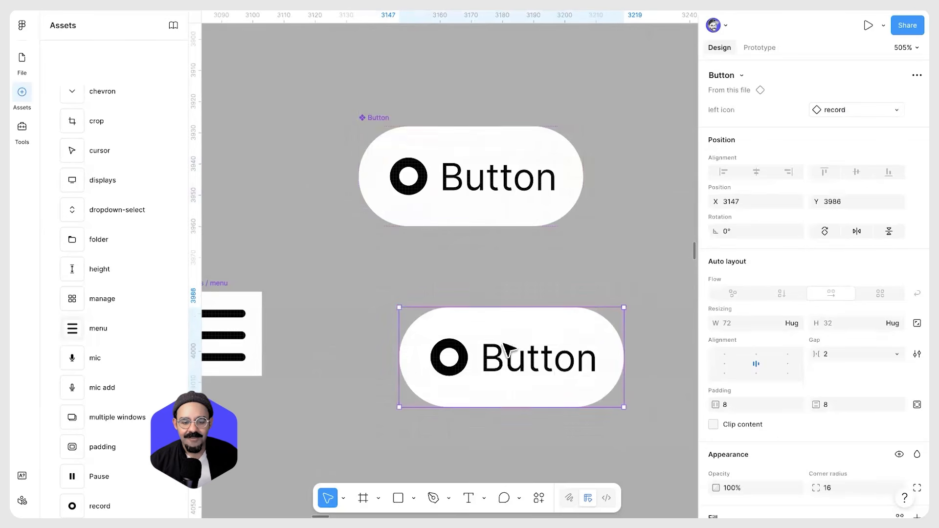
{"action": "left_click", "coordinate": [884, 109]}
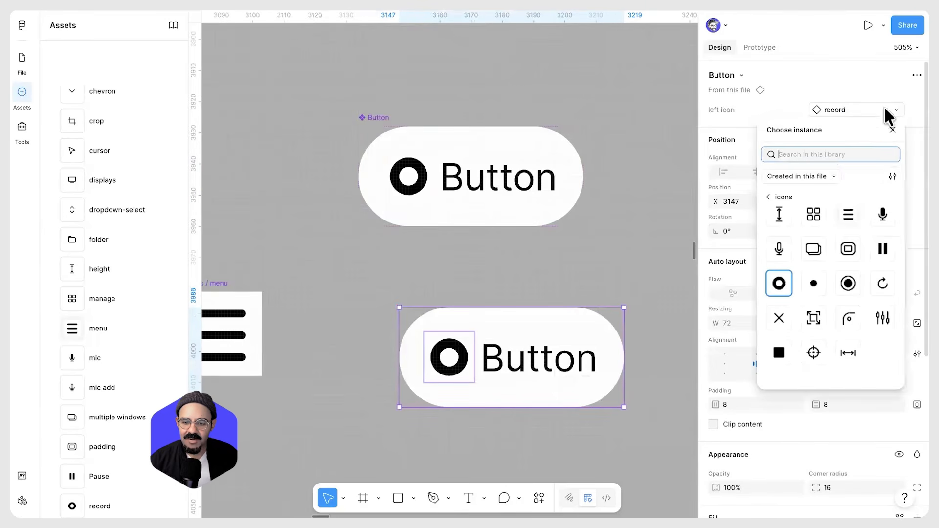
{"action": "left_click", "coordinate": [812, 214]}
{"action": "left_click", "coordinate": [858, 109]}
{"action": "left_click", "coordinate": [847, 256]}
{"action": "left_click", "coordinate": [871, 107]}
{"action": "left_click", "coordinate": [879, 248]}
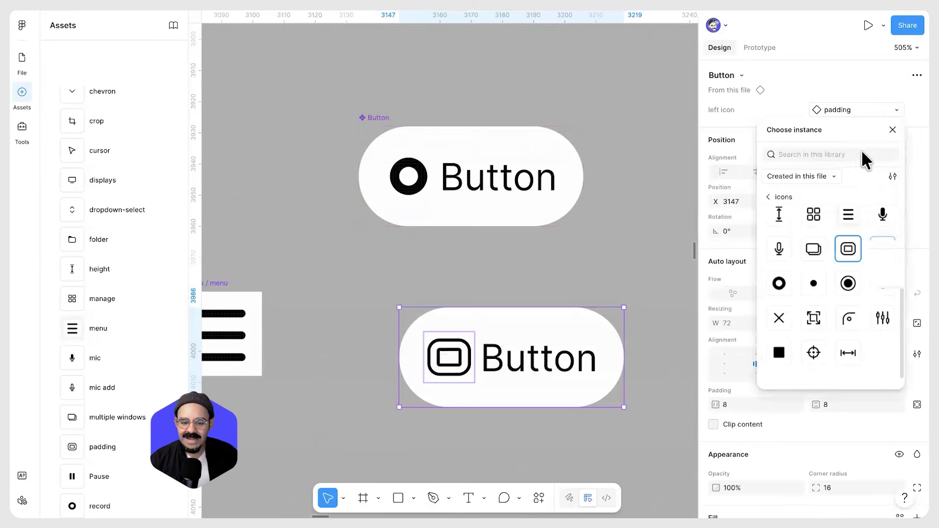
Change the instance's black selection colour to red
{"action": "scroll", "coordinate": [770, 383], "scroll_direction": "down", "scroll_amount": 5}
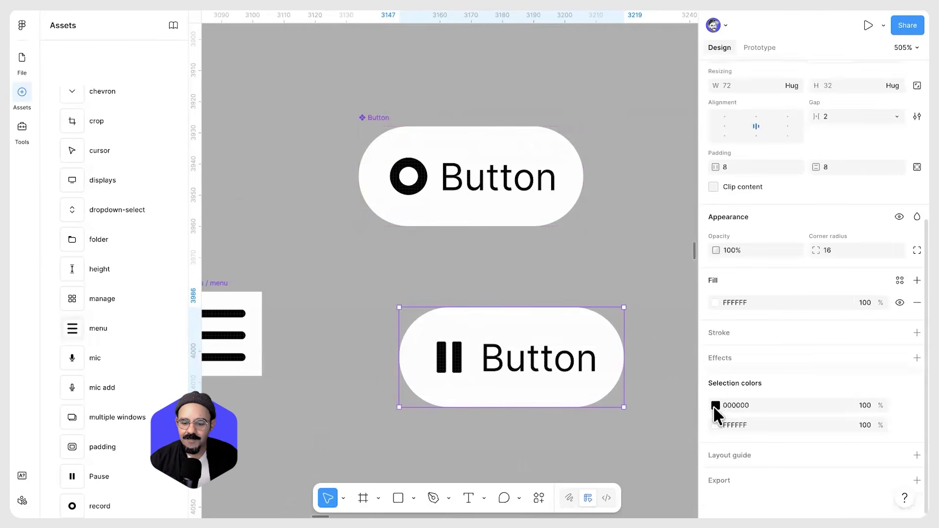
{"action": "left_click", "coordinate": [715, 405]}
{"action": "left_click_drag", "start_coordinate": [637, 246], "coordinate": [651, 240]}
{"action": "left_click", "coordinate": [514, 275]}
{"action": "double_click", "coordinate": [447, 362]}
{"action": "left_click", "coordinate": [687, 141]}
{"action": "left_click", "coordinate": [541, 327]}
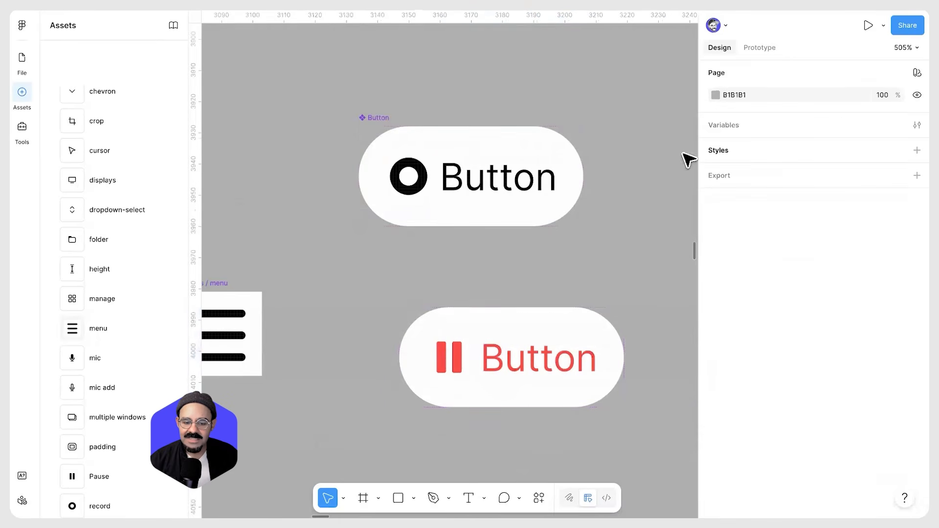
Swap the instance's left icon to menu, manage and then mic add
{"action": "left_click", "coordinate": [855, 106]}
{"action": "left_click", "coordinate": [848, 224]}
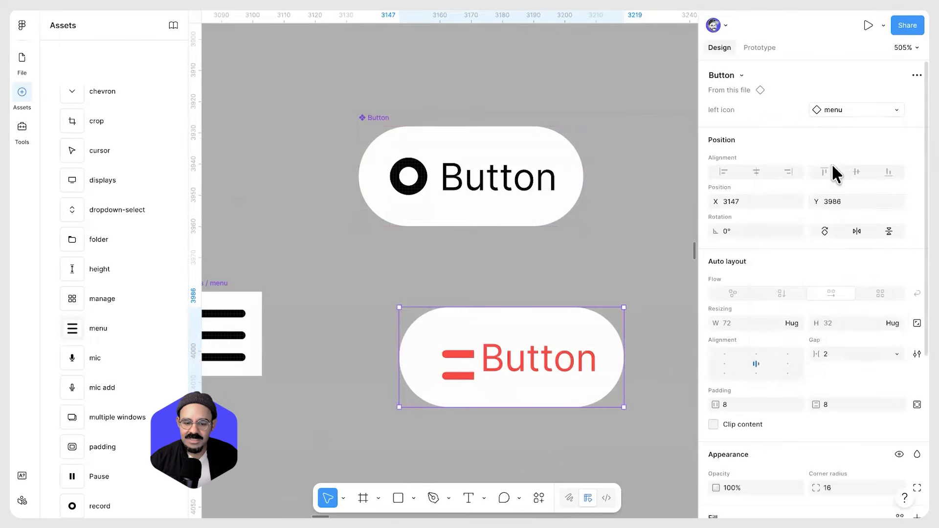
{"action": "left_click", "coordinate": [844, 108]}
{"action": "left_click", "coordinate": [813, 223]}
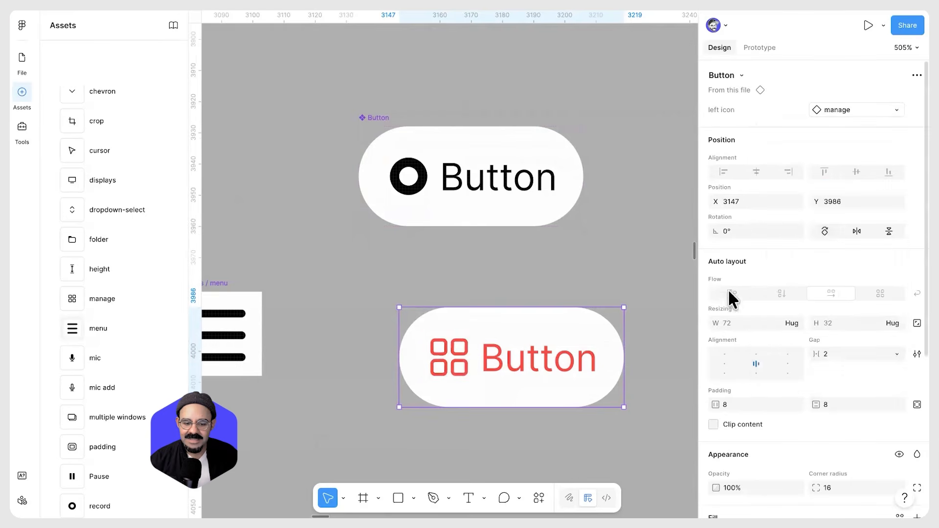
{"action": "left_click", "coordinate": [821, 113]}
{"action": "left_click", "coordinate": [778, 256]}
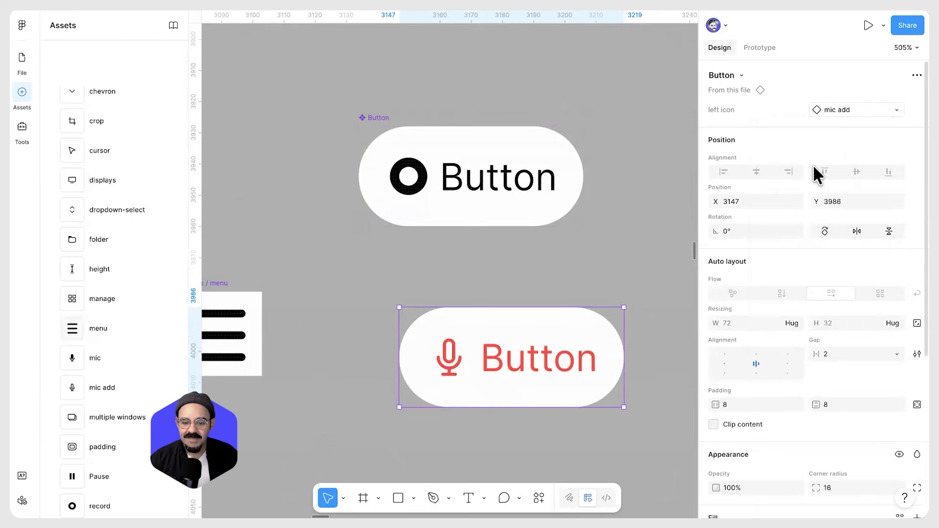
Swap the Button instance's left icon to Pause
{"action": "left_click", "coordinate": [843, 112]}
{"action": "left_click", "coordinate": [880, 256]}
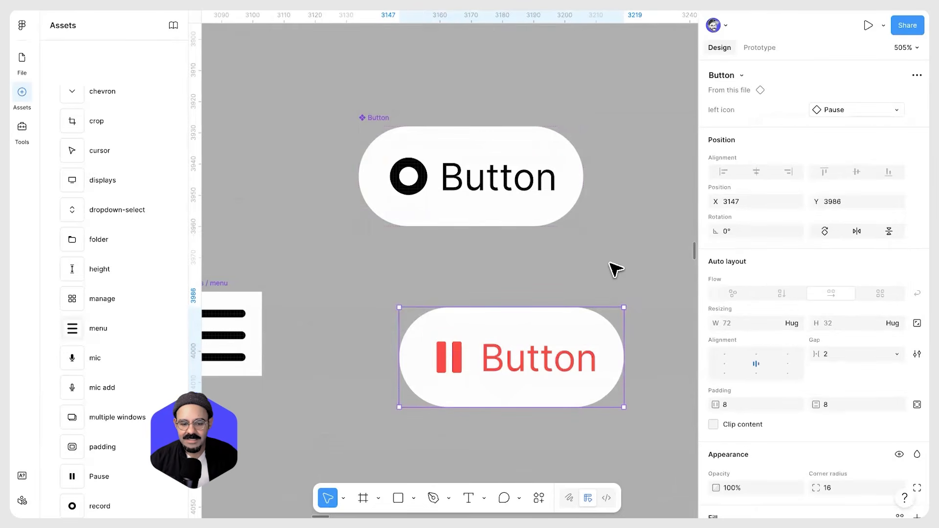
{"action": "left_click", "coordinate": [609, 265]}
Navigate the canvas to examine the slide listing Export → SVG, Copy paste as SVG, Devmode and MCP
{"action": "scroll", "coordinate": [609, 265], "scroll_direction": "down", "scroll_amount": 10}
{"action": "left_click_drag", "start_coordinate": [582, 278], "coordinate": [314, 292]}
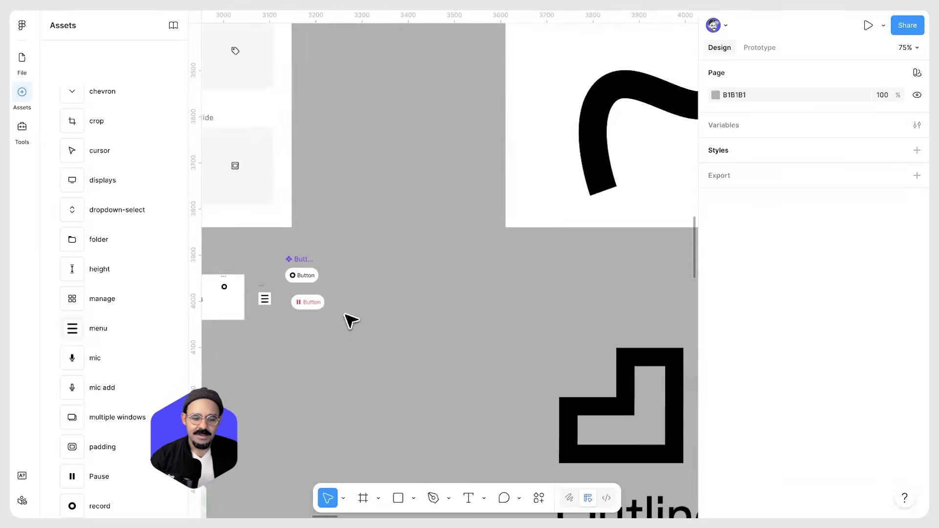
{"action": "scroll", "coordinate": [326, 321], "scroll_direction": "down", "scroll_amount": 10}
{"action": "left_click_drag", "start_coordinate": [646, 342], "coordinate": [262, 295]}
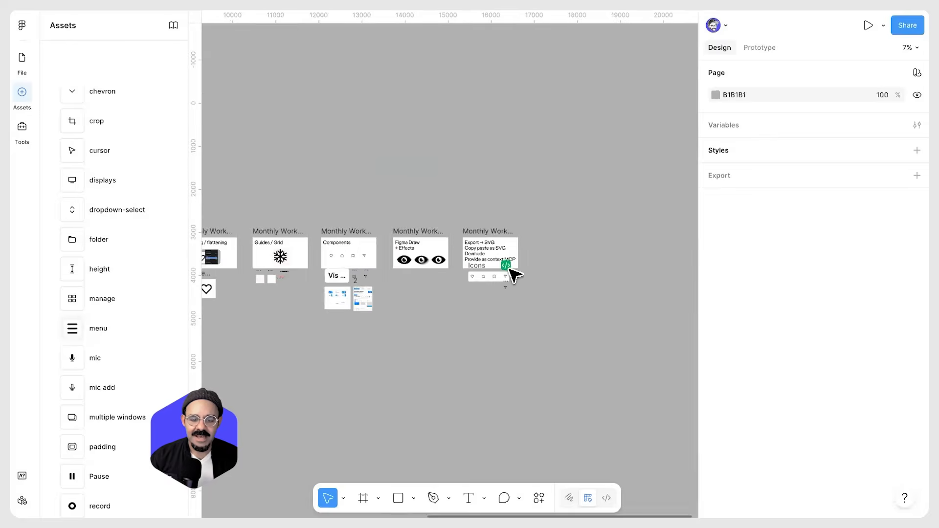
{"action": "scroll", "coordinate": [469, 268], "scroll_direction": "up", "scroll_amount": 6}
{"action": "left_click_drag", "start_coordinate": [472, 293], "coordinate": [329, 323]}
{"action": "scroll", "coordinate": [313, 252], "scroll_direction": "up", "scroll_amount": 1}
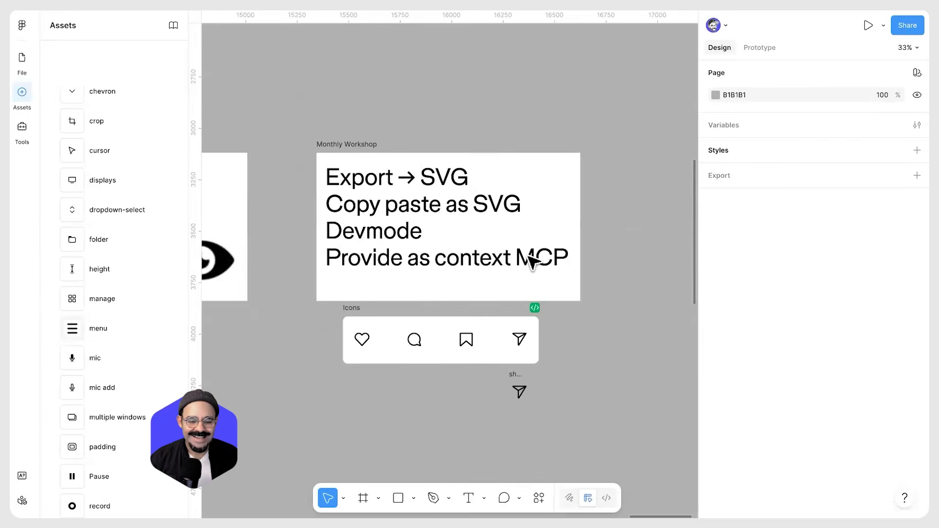
{"action": "scroll", "coordinate": [534, 258], "scroll_direction": "left", "scroll_amount": 2}
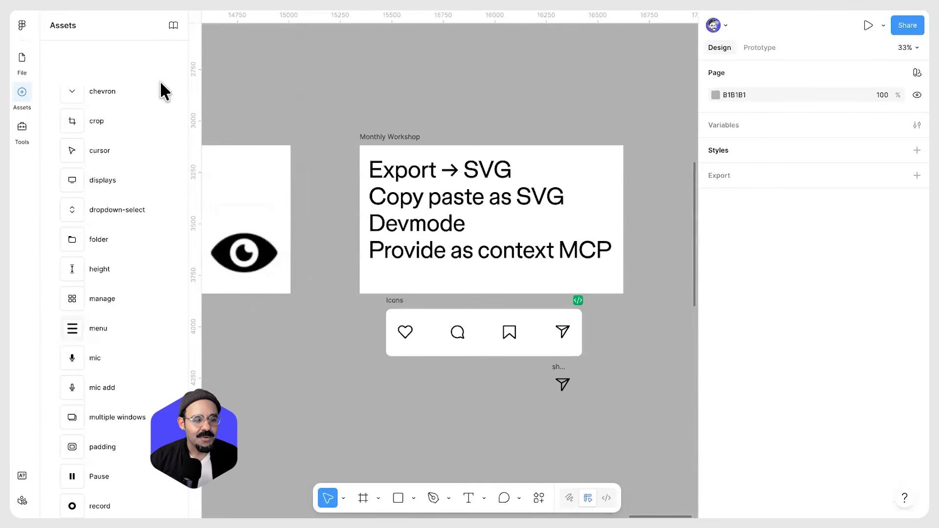
Switch to the Thank you page, hide the rulers and view the closing slide
{"action": "left_click", "coordinate": [21, 59]}
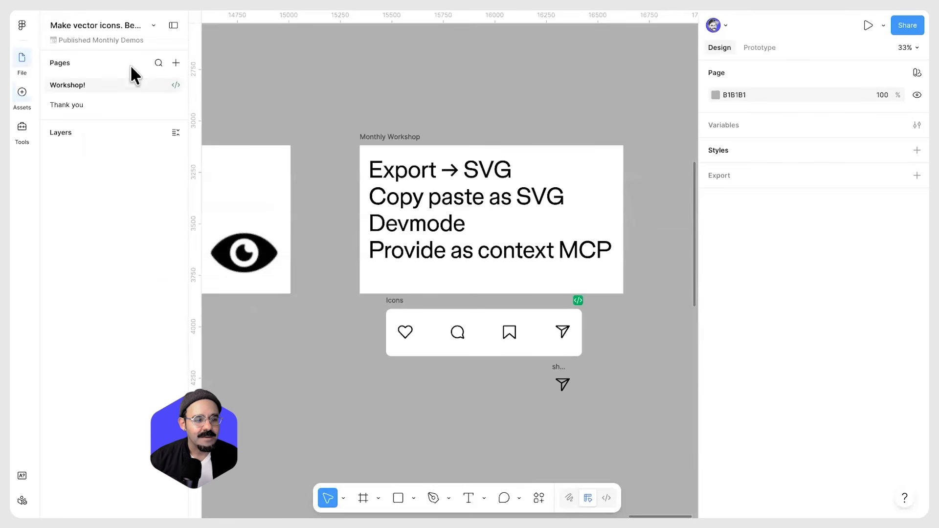
{"action": "left_click", "coordinate": [107, 103]}
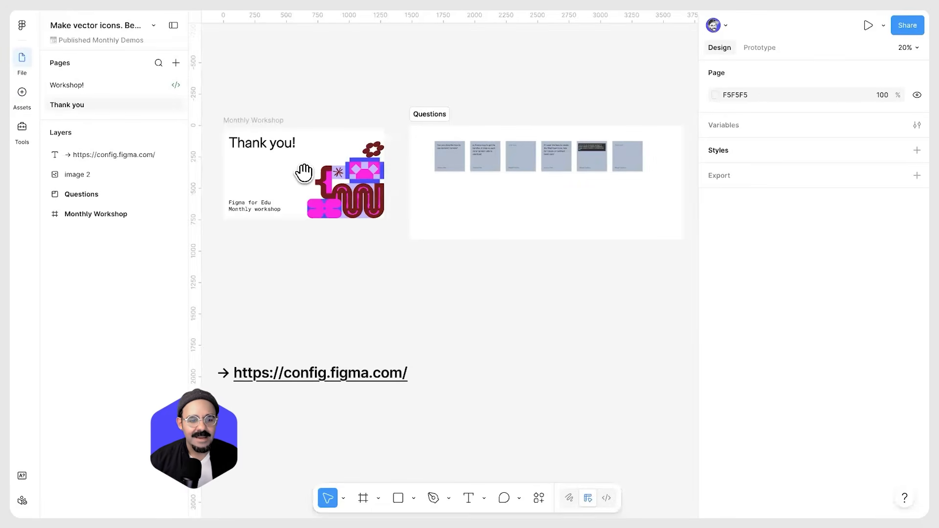
{"action": "scroll", "coordinate": [296, 174], "scroll_direction": "up", "scroll_amount": 5}
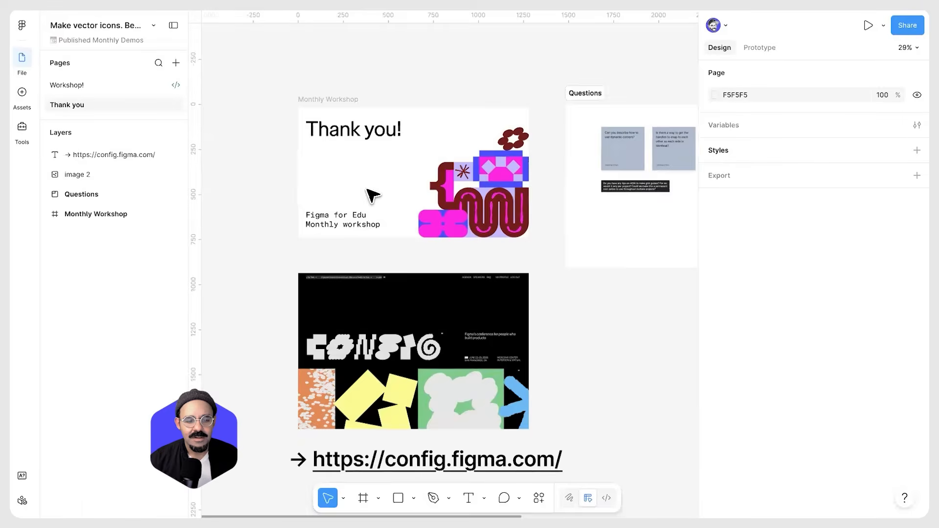
{"action": "scroll", "coordinate": [361, 242], "scroll_direction": "down", "scroll_amount": 3}
{"action": "scroll", "coordinate": [392, 247], "scroll_direction": "up", "scroll_amount": 1}
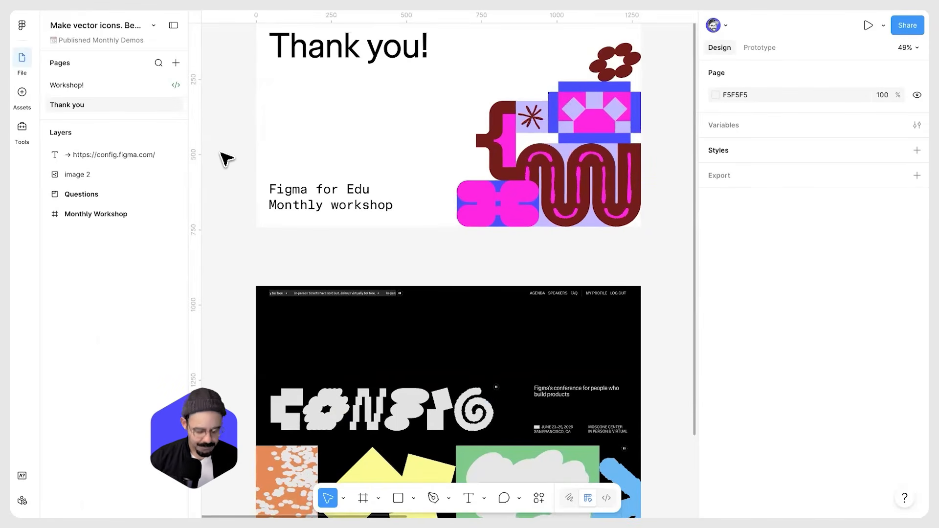
{"action": "key", "text": "shift+r"}
{"action": "scroll", "coordinate": [325, 224], "scroll_direction": "down", "scroll_amount": 5}
{"action": "scroll", "coordinate": [392, 234], "scroll_direction": "down", "scroll_amount": 2}
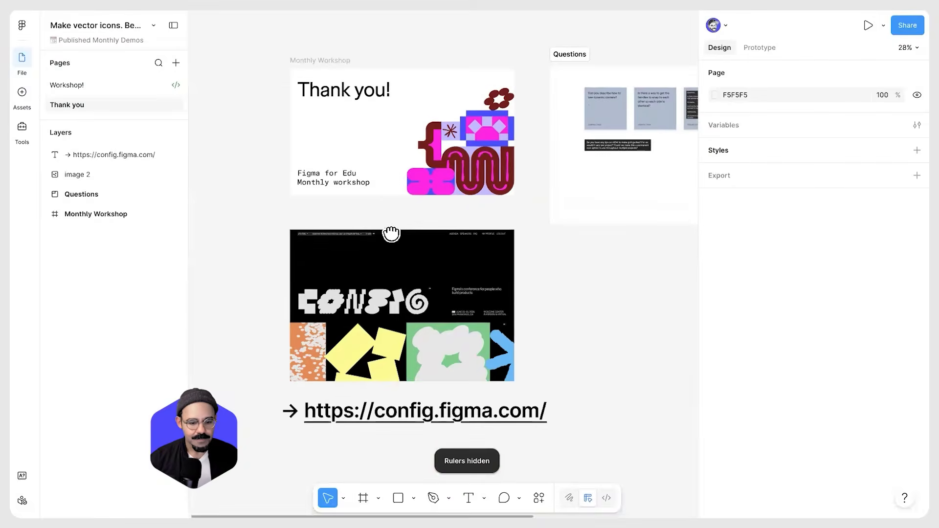
{"action": "scroll", "coordinate": [391, 233], "scroll_direction": "down", "scroll_amount": 2}
{"action": "scroll", "coordinate": [415, 310], "scroll_direction": "up", "scroll_amount": 5}
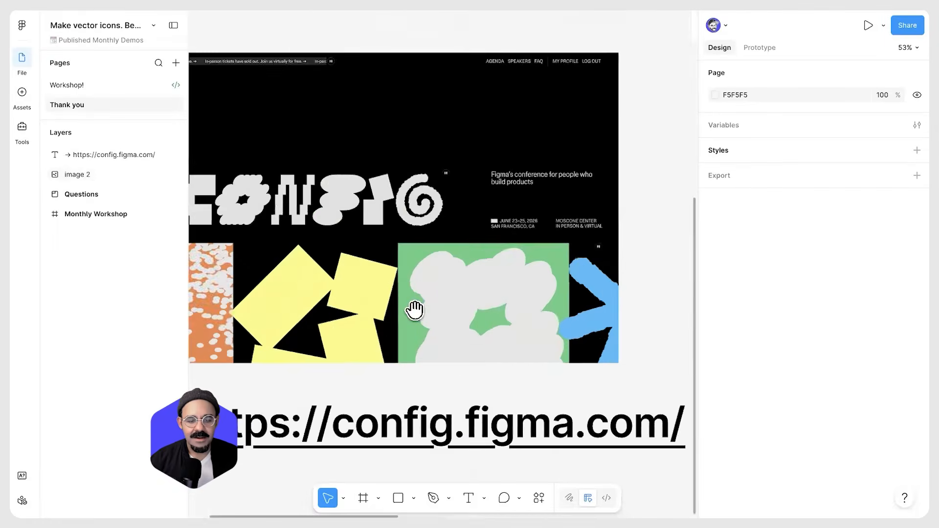
Pan and zoom across the Questions section to read the attendee question cards
{"action": "left_click_drag", "start_coordinate": [415, 310], "coordinate": [440, 266]}
{"action": "scroll", "coordinate": [440, 267], "scroll_direction": "down", "scroll_amount": 3}
{"action": "left_click_drag", "start_coordinate": [443, 339], "coordinate": [401, 311]}
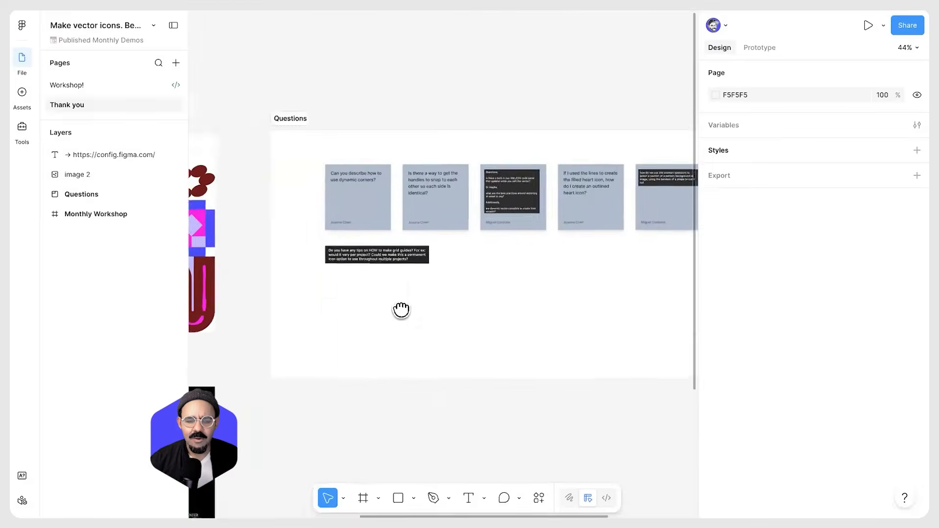
{"action": "scroll", "coordinate": [283, 231], "scroll_direction": "up", "scroll_amount": 5}
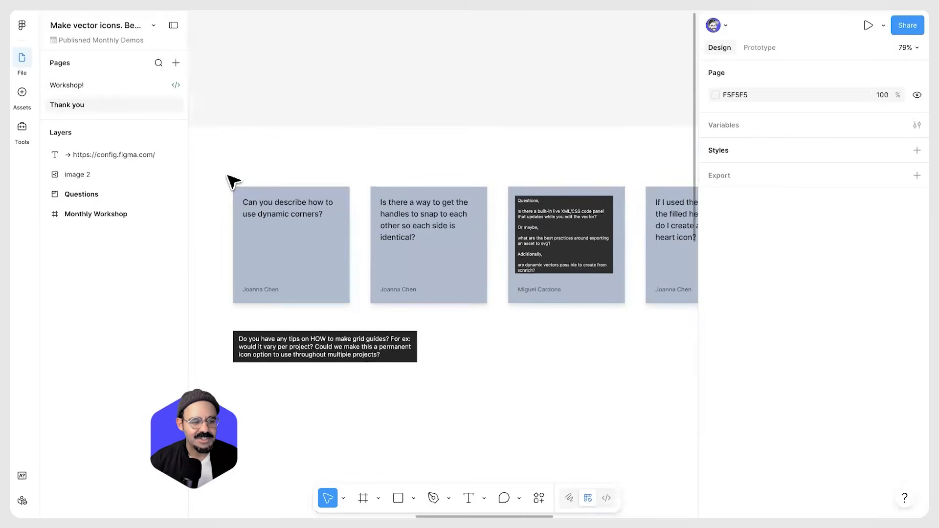
{"action": "left_click_drag", "start_coordinate": [339, 146], "coordinate": [439, 72]}
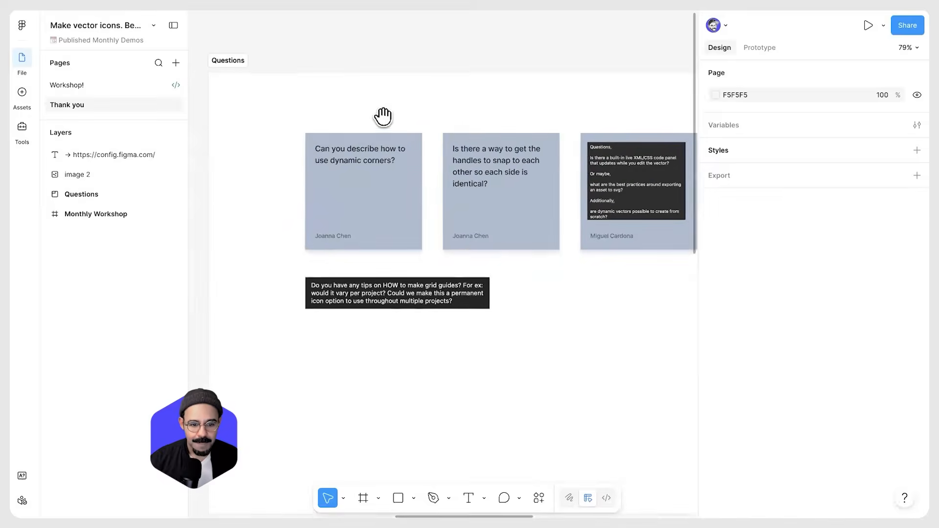
{"action": "scroll", "coordinate": [377, 124], "scroll_direction": "up", "scroll_amount": 1}
{"action": "scroll", "coordinate": [376, 126], "scroll_direction": "up", "scroll_amount": 4}
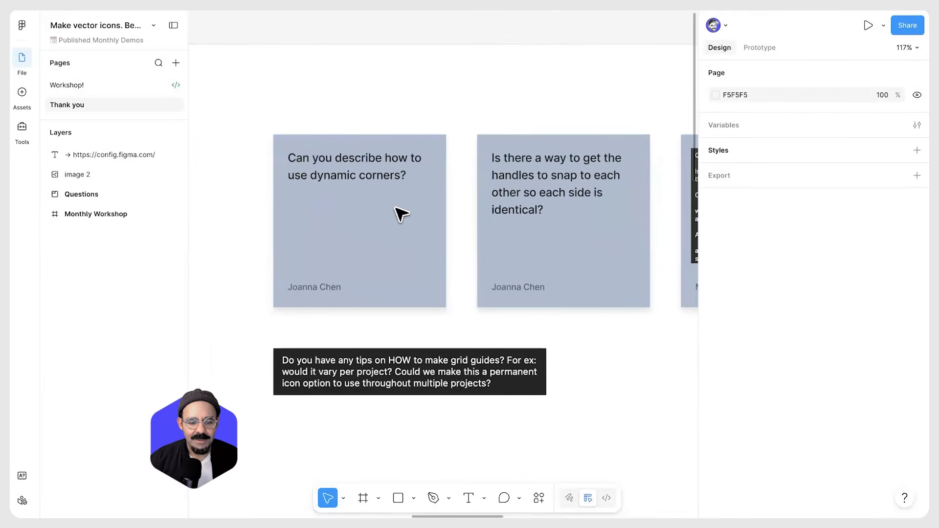
{"action": "scroll", "coordinate": [384, 242], "scroll_direction": "up", "scroll_amount": 5}
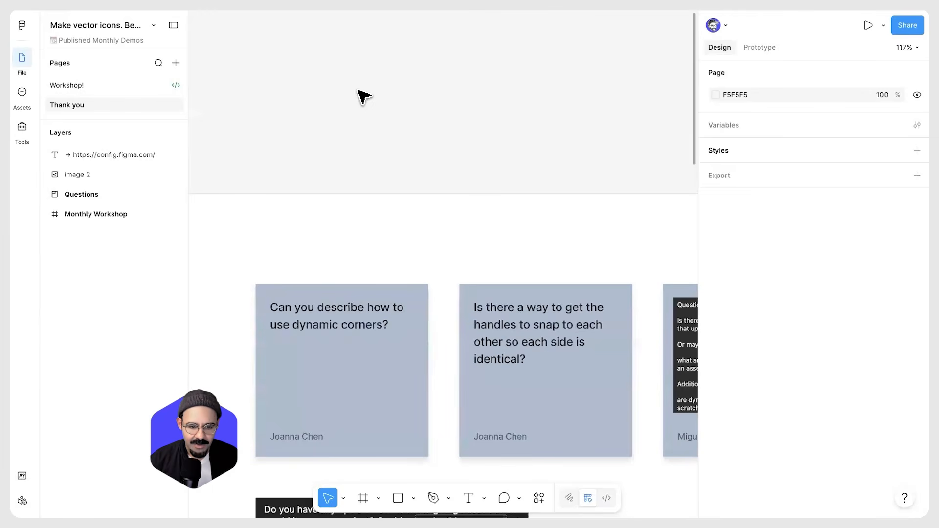
Draw a rectangle and round only its top-right corner in vector edit mode
{"action": "key", "text": "r"}
{"action": "left_click_drag", "start_coordinate": [338, 57], "coordinate": [439, 148]}
{"action": "left_click_drag", "start_coordinate": [432, 66], "coordinate": [414, 83]}
{"action": "key", "text": "super+z"}
{"action": "key", "text": "Return"}
{"action": "left_click", "coordinate": [439, 58]}
{"action": "left_click_drag", "start_coordinate": [709, 191], "coordinate": [740, 192]}
{"action": "left_click", "coordinate": [410, 137]}
{"action": "key", "text": "Return"}
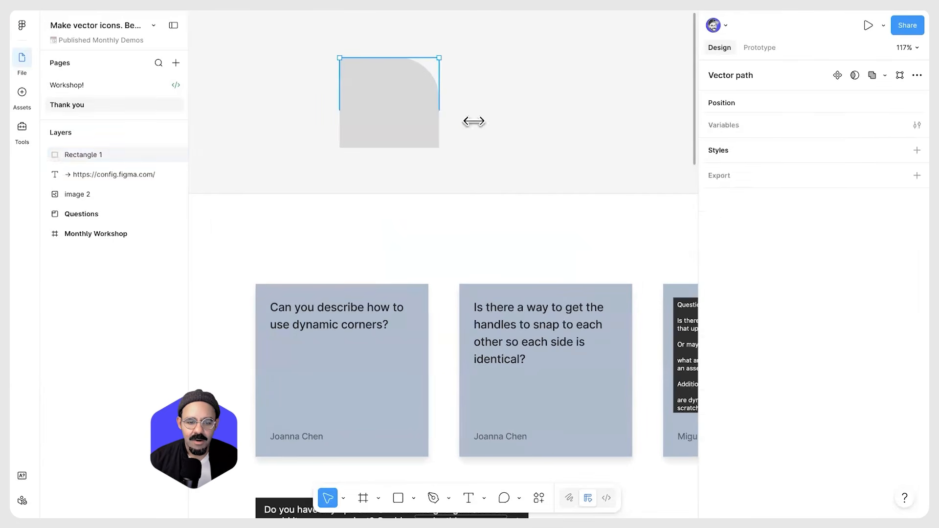
Draw a second rectangle about 132 × 114, set its corner radius to 25 and show independent corners
{"action": "key", "text": "r"}
{"action": "left_click_drag", "start_coordinate": [500, 74], "coordinate": [595, 156]}
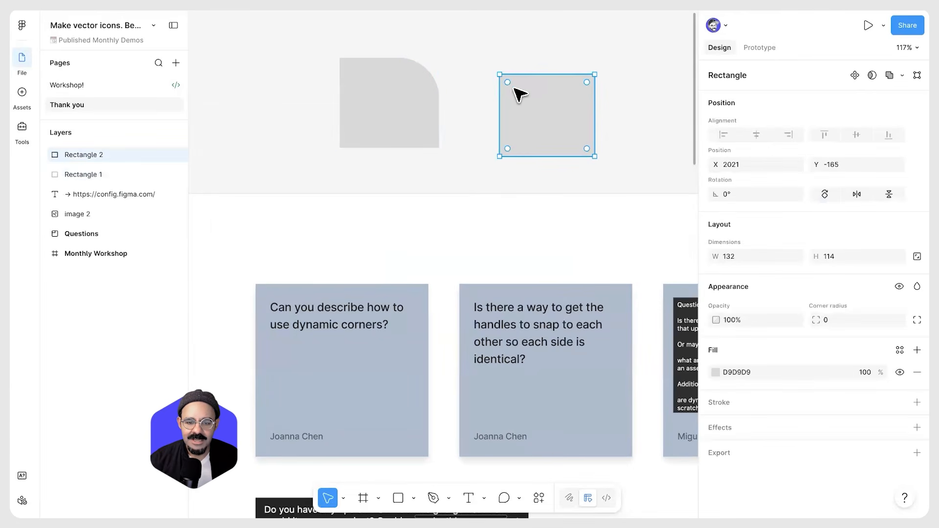
{"action": "left_click_drag", "start_coordinate": [507, 82], "coordinate": [530, 101]}
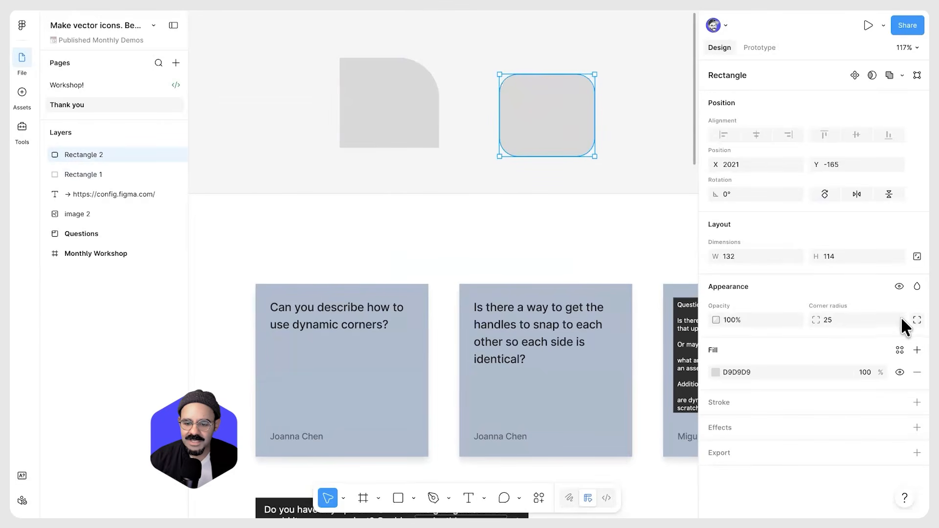
{"action": "left_click", "coordinate": [917, 320]}
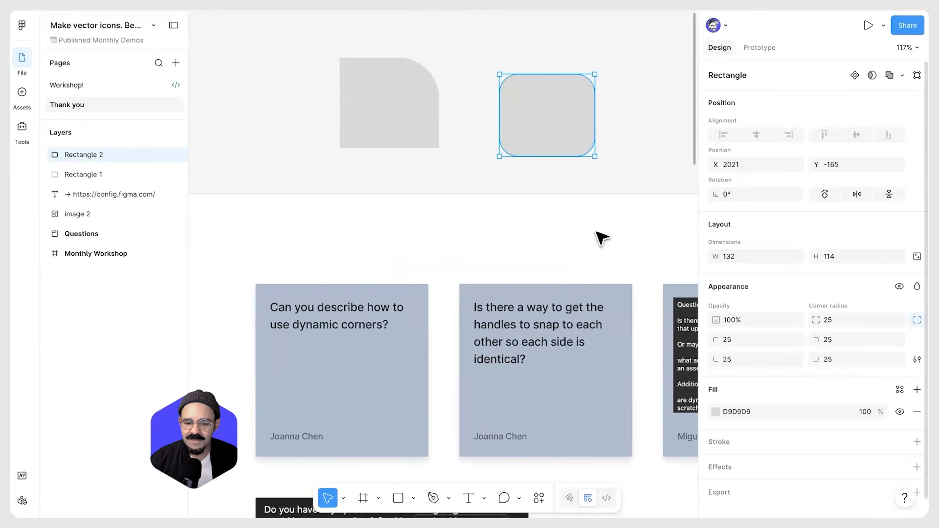
Draw a third rectangle about 62 × 73 to the right of the others
{"action": "left_click", "coordinate": [597, 260]}
{"action": "scroll", "coordinate": [478, 231], "scroll_direction": "down", "scroll_amount": 3}
{"action": "scroll", "coordinate": [478, 230], "scroll_direction": "right", "scroll_amount": 4}
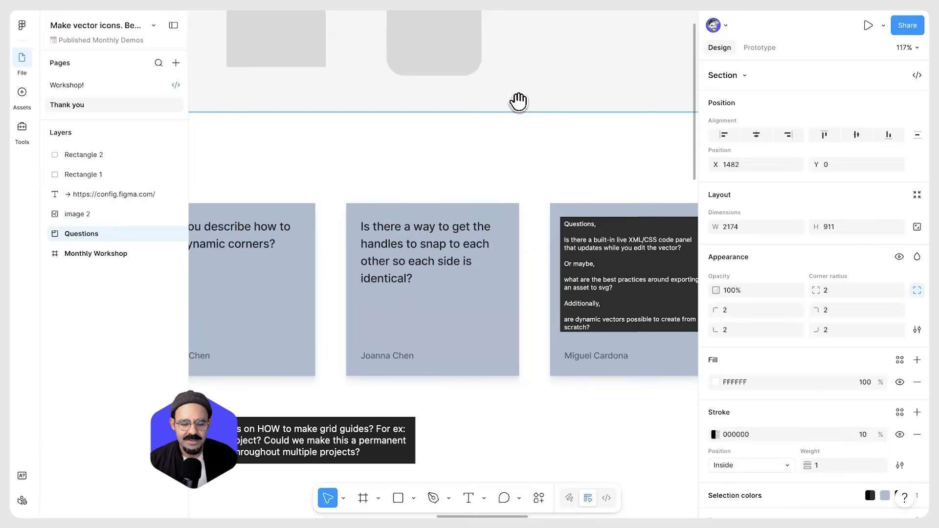
{"action": "scroll", "coordinate": [524, 127], "scroll_direction": "up", "scroll_amount": 3}
{"action": "scroll", "coordinate": [523, 127], "scroll_direction": "right", "scroll_amount": 1}
{"action": "key", "text": "r"}
{"action": "left_click_drag", "start_coordinate": [505, 131], "coordinate": [549, 184]}
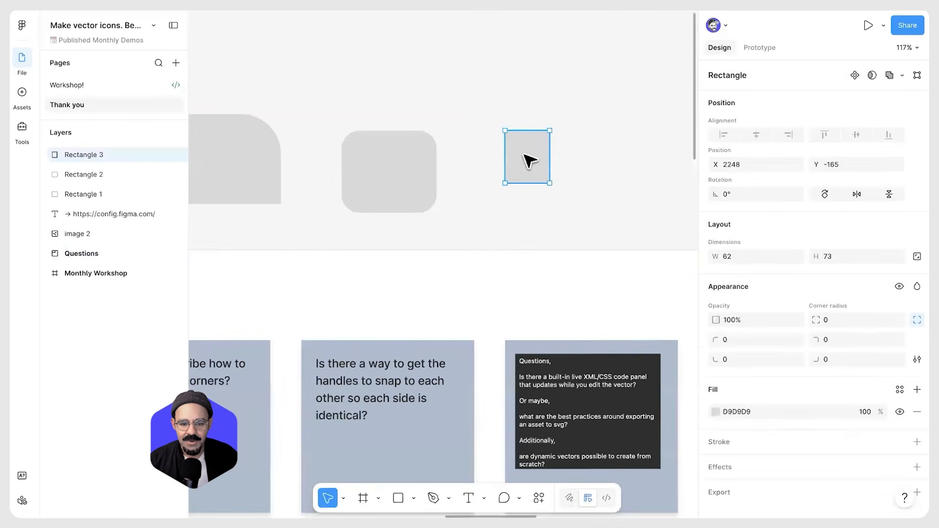
Edit the third rectangle's top-right vertex, changing its mirroring and bending its handles into curves
{"action": "double_click", "coordinate": [523, 153]}
{"action": "left_click", "coordinate": [550, 131]}
{"action": "scroll", "coordinate": [588, 140], "scroll_direction": "up", "scroll_amount": 3}
{"action": "left_click", "coordinate": [811, 162]}
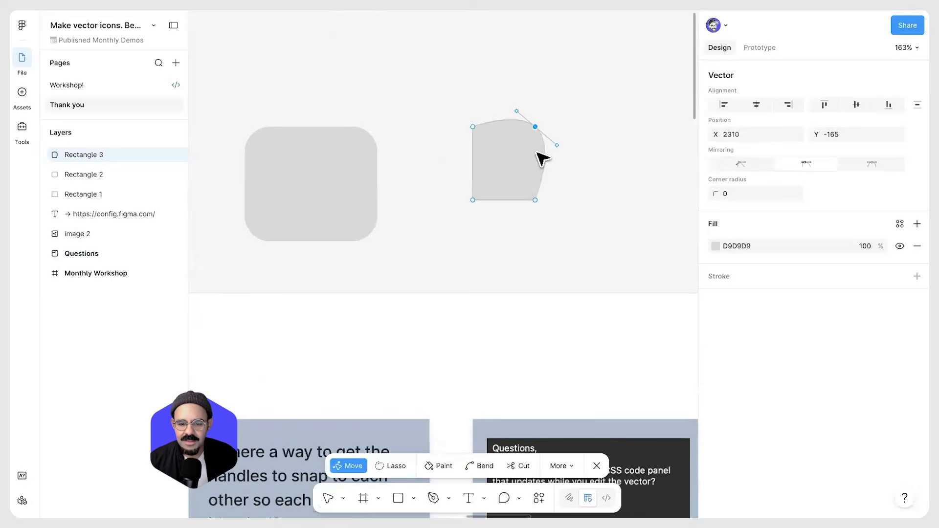
{"action": "left_click_drag", "start_coordinate": [557, 144], "coordinate": [556, 150]}
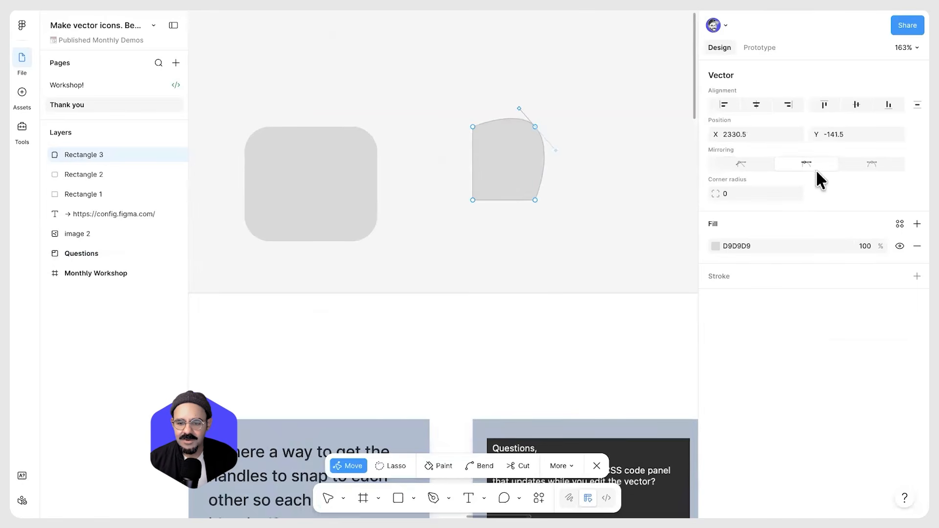
{"action": "left_click", "coordinate": [875, 163]}
{"action": "left_click_drag", "start_coordinate": [557, 151], "coordinate": [565, 122]}
{"action": "scroll", "coordinate": [561, 158], "scroll_direction": "up", "scroll_amount": 5}
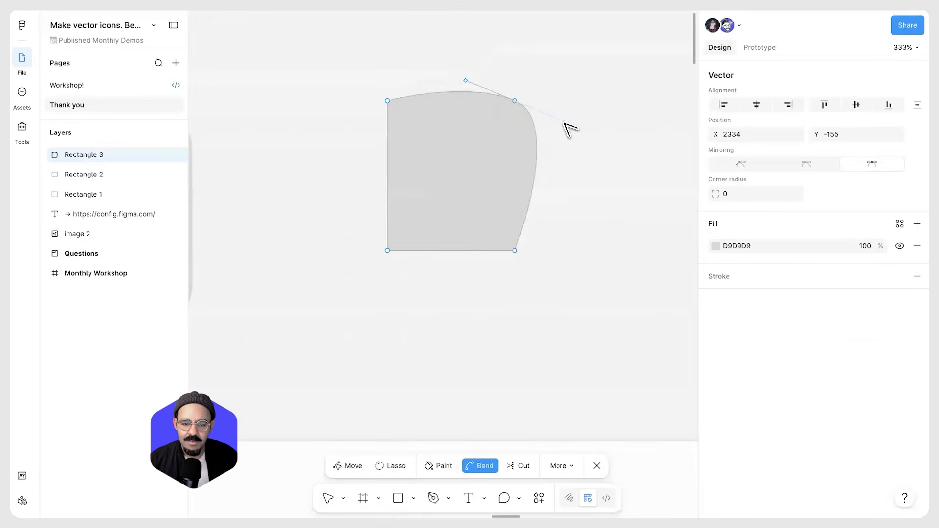
Drag the top-right vertex's handles independently, trying and undoing a position change
{"action": "key", "text": "ctrl"}
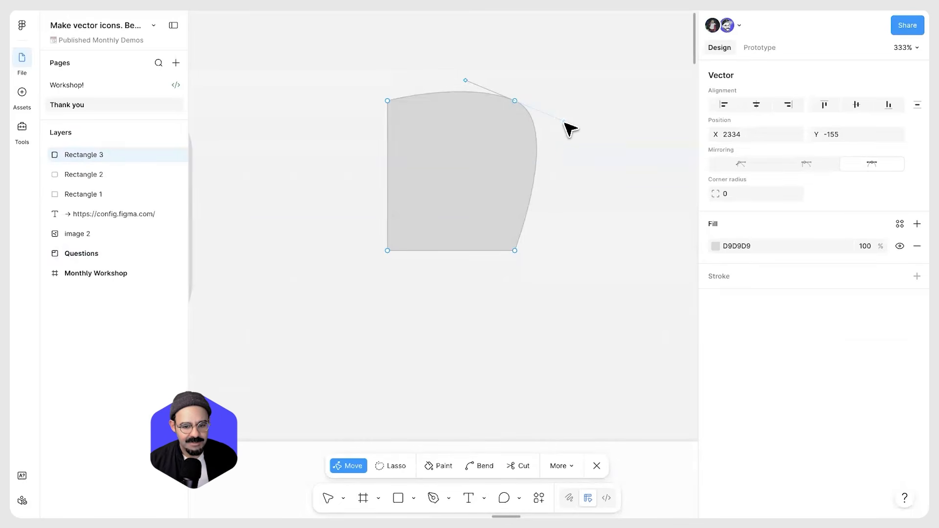
{"action": "key", "text": "ctrl"}
{"action": "mouse_move", "coordinate": [566, 122]}
{"action": "left_mouse_down"}
{"action": "mouse_move", "coordinate": [539, 161]}
{"action": "mouse_move", "coordinate": [518, 166]}
{"action": "mouse_move", "coordinate": [559, 126]}
{"action": "left_mouse_up"}
{"action": "left_click_drag", "start_coordinate": [570, 79], "coordinate": [536, 145]}
{"action": "scroll", "coordinate": [520, 139], "scroll_direction": "up", "scroll_amount": 5}
{"action": "key", "text": "v"}
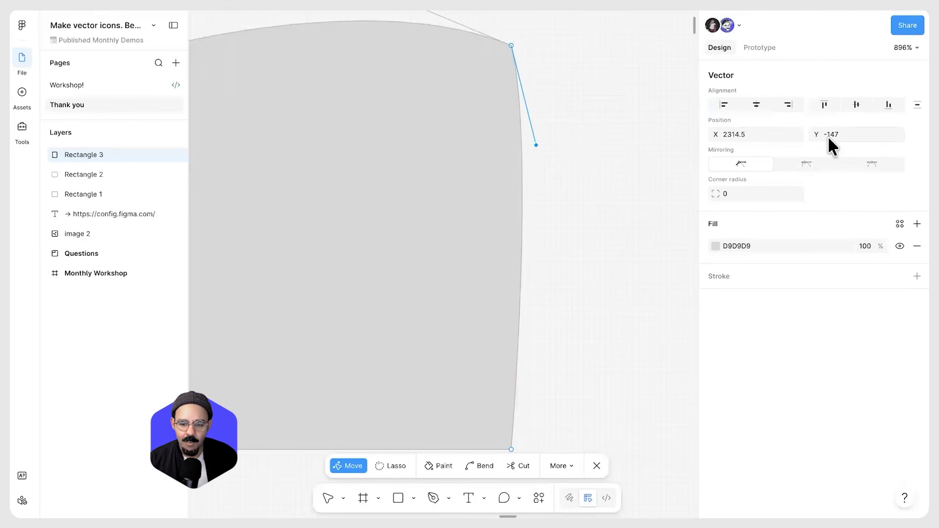
{"action": "mouse_move", "coordinate": [717, 134]}
{"action": "left_mouse_down"}
{"action": "mouse_move", "coordinate": [770, 134]}
{"action": "mouse_move", "coordinate": [655, 162]}
{"action": "mouse_move", "coordinate": [708, 146]}
{"action": "left_mouse_up"}
{"action": "key", "text": "ctrl+z"}
Reposition both handles of the top-right vertex to refine the curved corner
{"action": "scroll", "coordinate": [552, 172], "scroll_direction": "down", "scroll_amount": 4}
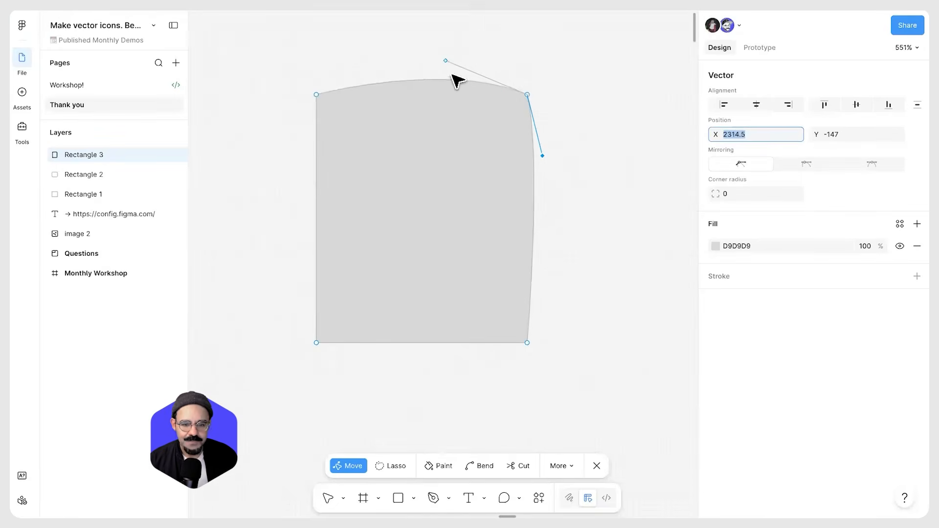
{"action": "left_click_drag", "start_coordinate": [446, 62], "coordinate": [508, 69]}
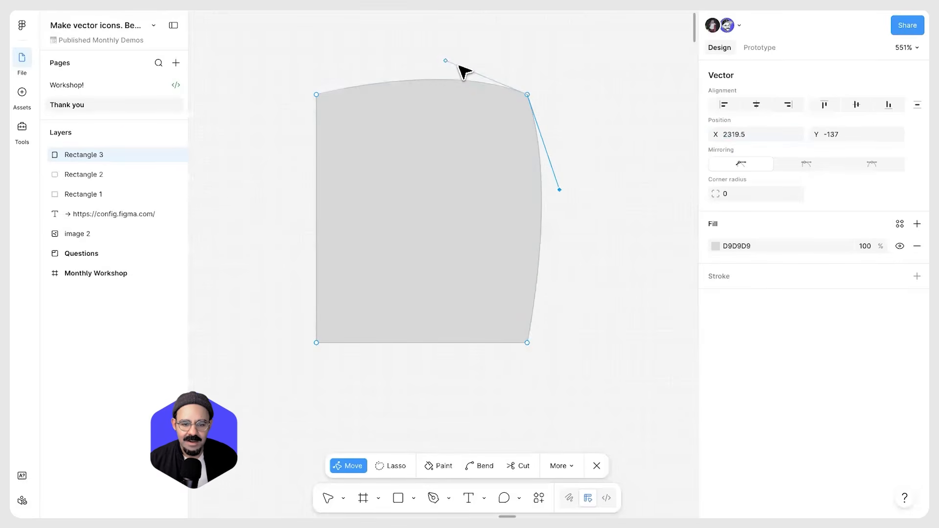
{"action": "left_click_drag", "start_coordinate": [446, 62], "coordinate": [470, 94]}
{"action": "left_click_drag", "start_coordinate": [561, 191], "coordinate": [527, 132]}
Pan and zoom to read the question card about exporting assets to SVG, then leave vector editing
{"action": "left_click", "coordinate": [545, 250]}
{"action": "scroll", "coordinate": [545, 250], "scroll_direction": "down", "scroll_amount": 8}
{"action": "left_click_drag", "start_coordinate": [537, 280], "coordinate": [510, 264]}
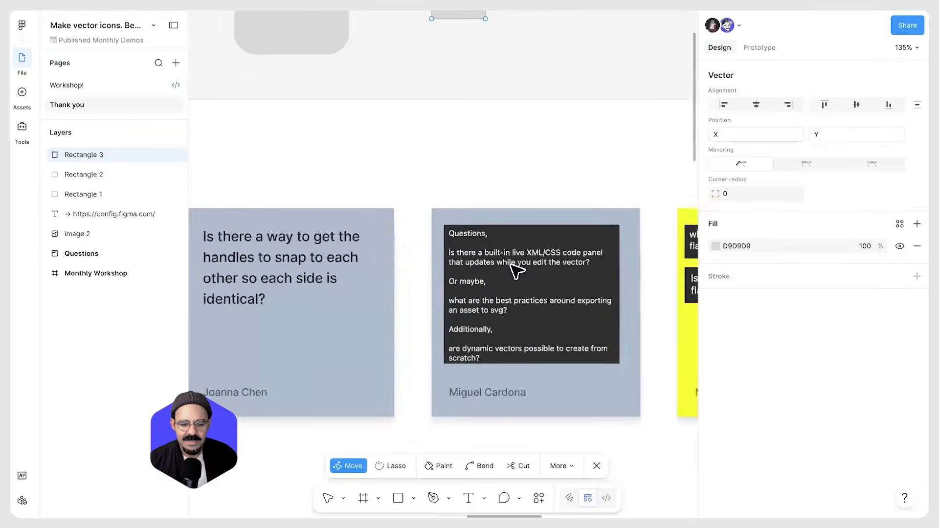
{"action": "scroll", "coordinate": [458, 281], "scroll_direction": "up", "scroll_amount": 5}
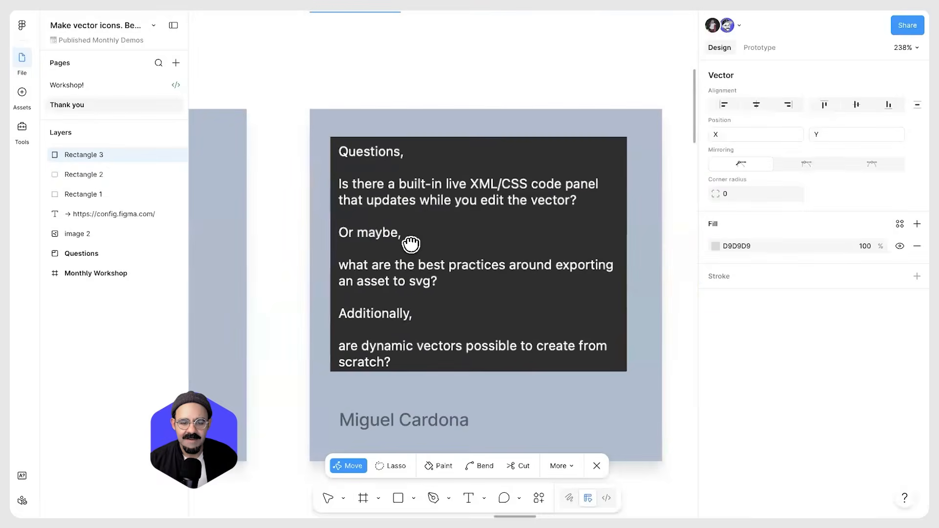
{"action": "scroll", "coordinate": [410, 244], "scroll_direction": "down", "scroll_amount": 2}
{"action": "scroll", "coordinate": [413, 246], "scroll_direction": "right", "scroll_amount": 2}
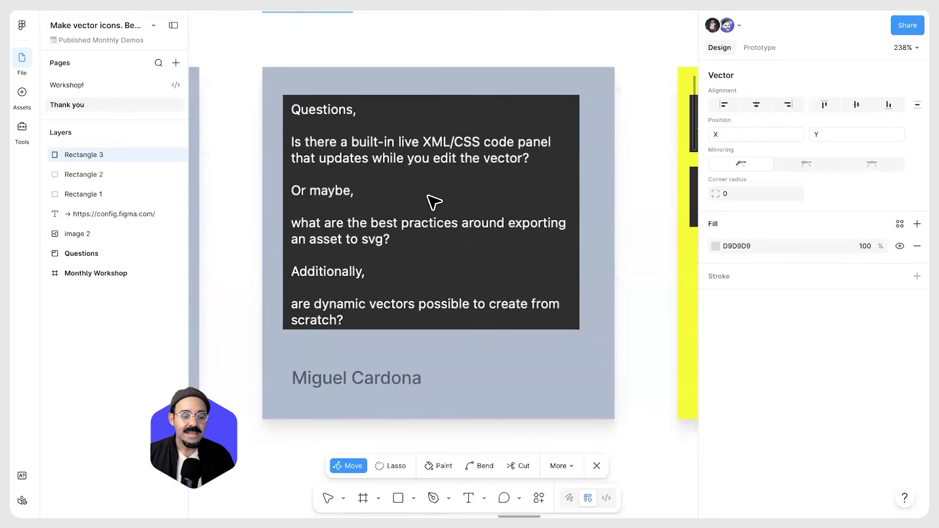
{"action": "scroll", "coordinate": [458, 240], "scroll_direction": "down", "scroll_amount": 5}
{"action": "scroll", "coordinate": [503, 77], "scroll_direction": "up", "scroll_amount": 5}
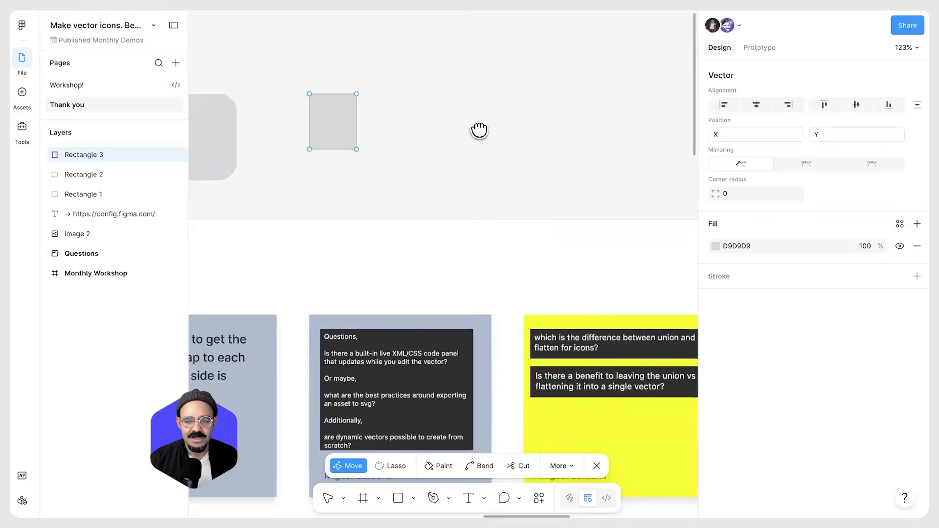
{"action": "scroll", "coordinate": [478, 130], "scroll_direction": "down", "scroll_amount": 3}
{"action": "key", "text": "Escape"}
{"action": "scroll", "coordinate": [431, 180], "scroll_direction": "up", "scroll_amount": 5}
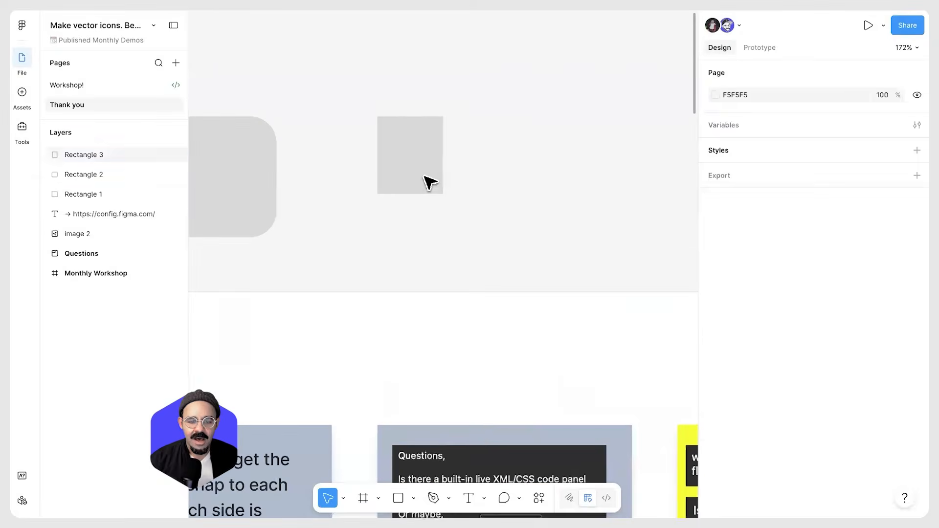
Copy the rectangle's vector path as SVG and paste it into the CodePen HTML editor, replacing its contents
{"action": "right_click", "coordinate": [402, 136]}
{"action": "mouse_move", "coordinate": [444, 107]}
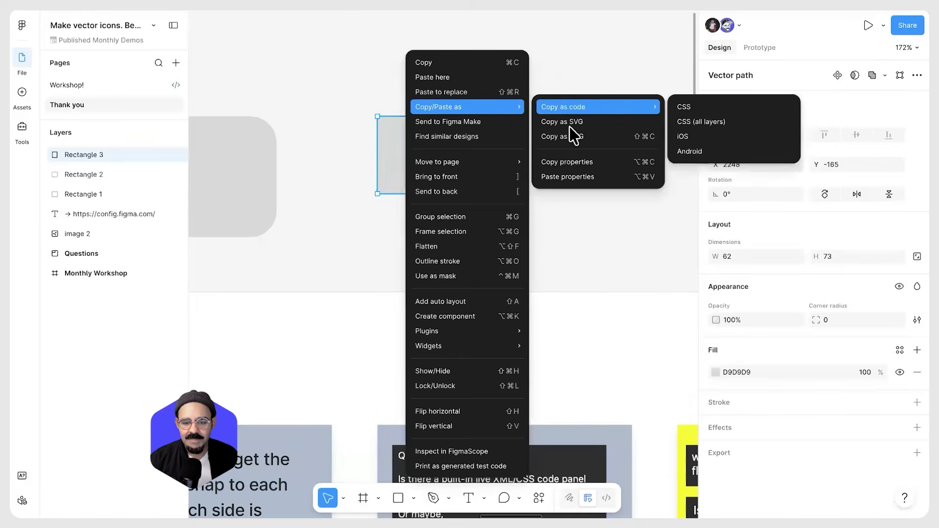
{"action": "left_click", "coordinate": [568, 128]}
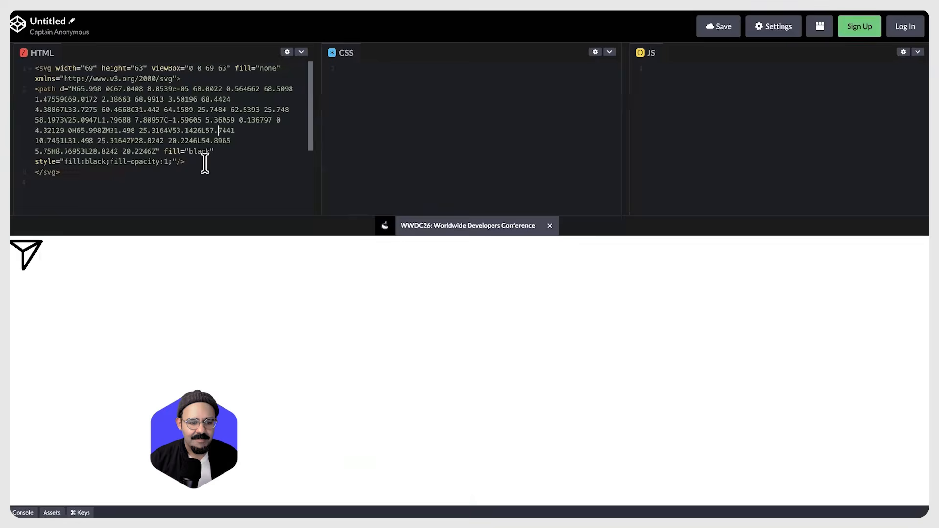
{"action": "key", "text": "super+a"}
{"action": "key", "text": "super+v"}
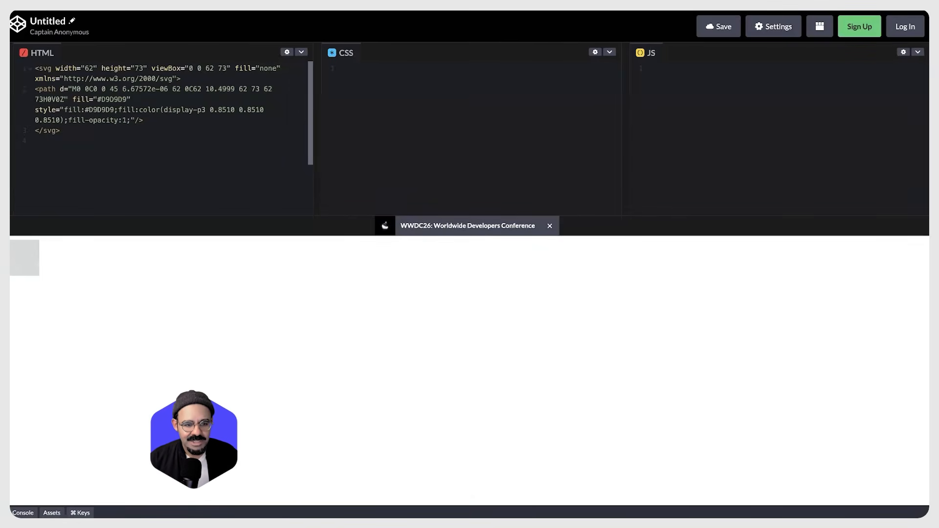
Return to Figma, enter vector editing on the rectangle and try dragging a point, undoing the drag
{"action": "key", "text": "super+Tab"}
{"action": "double_click", "coordinate": [419, 143]}
{"action": "left_click_drag", "start_coordinate": [441, 116], "coordinate": [415, 186]}
{"action": "key", "text": "ctrl+z"}
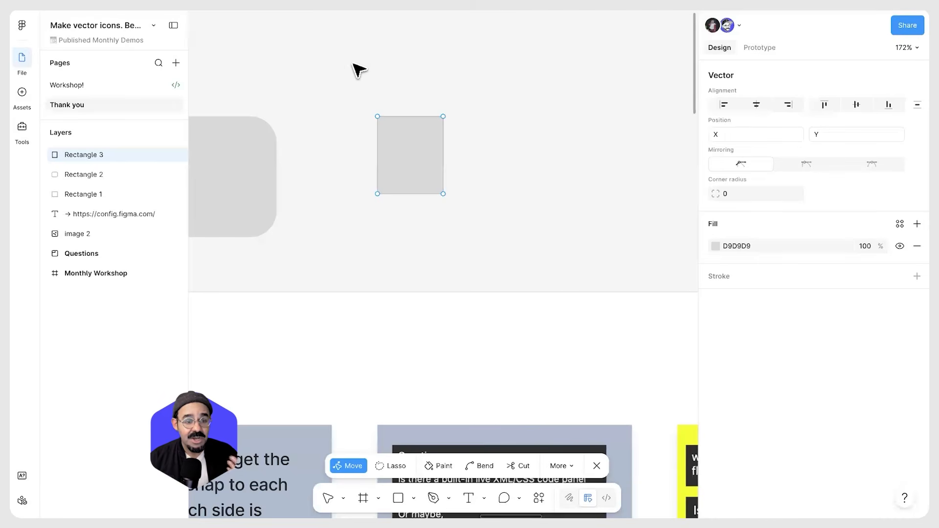
Copy all the SVG code from CodePen and paste it back onto the Figma canvas as a frame
{"action": "key", "text": "super+Tab"}
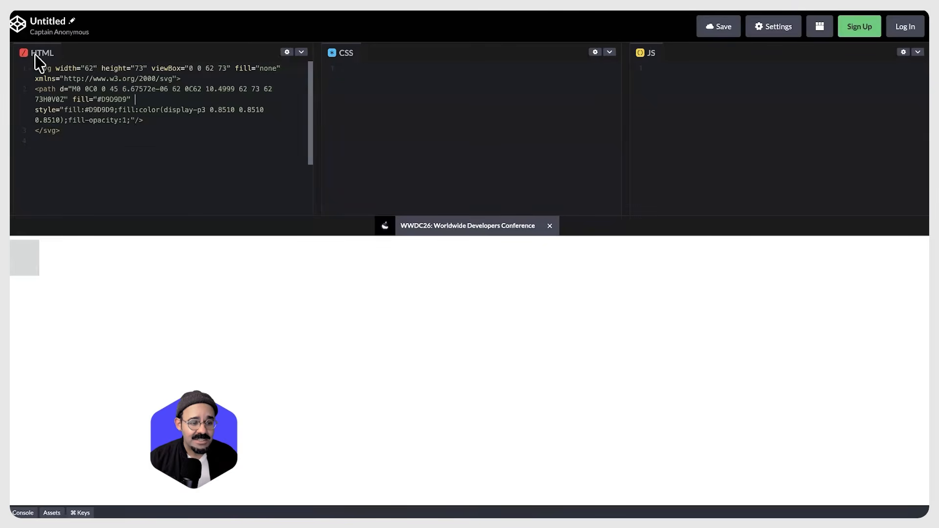
{"action": "key", "text": "super+a"}
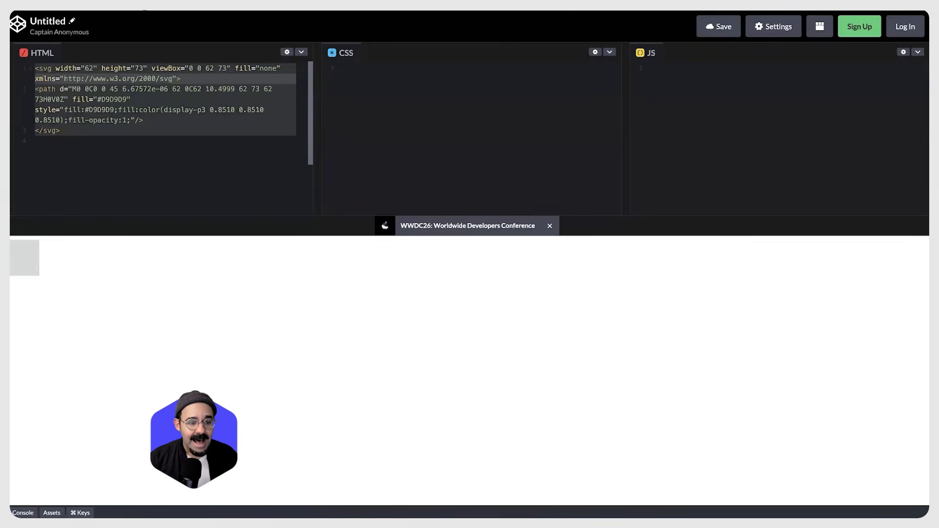
{"action": "key", "text": "super+Tab"}
{"action": "key", "text": "Escape"}
{"action": "key", "text": "Escape"}
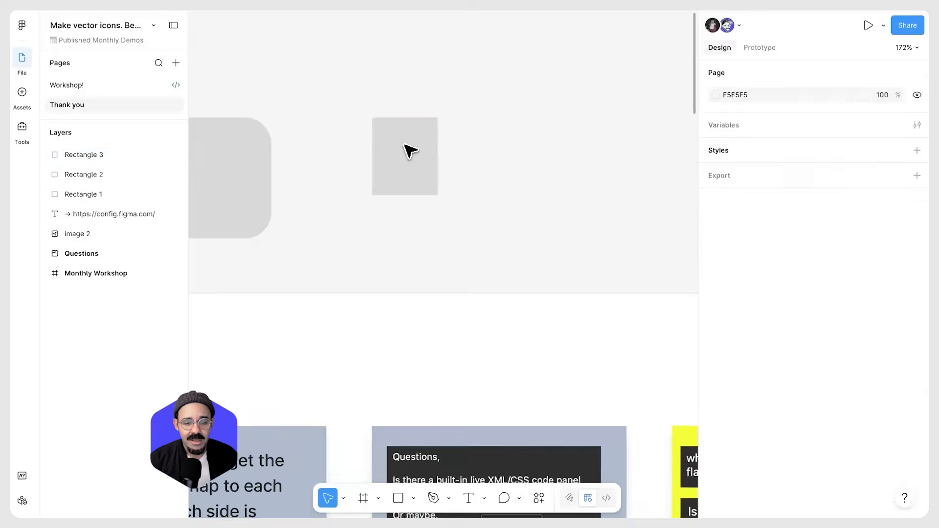
{"action": "key", "text": "super+v"}
{"action": "left_click_drag", "start_coordinate": [430, 258], "coordinate": [408, 168]}
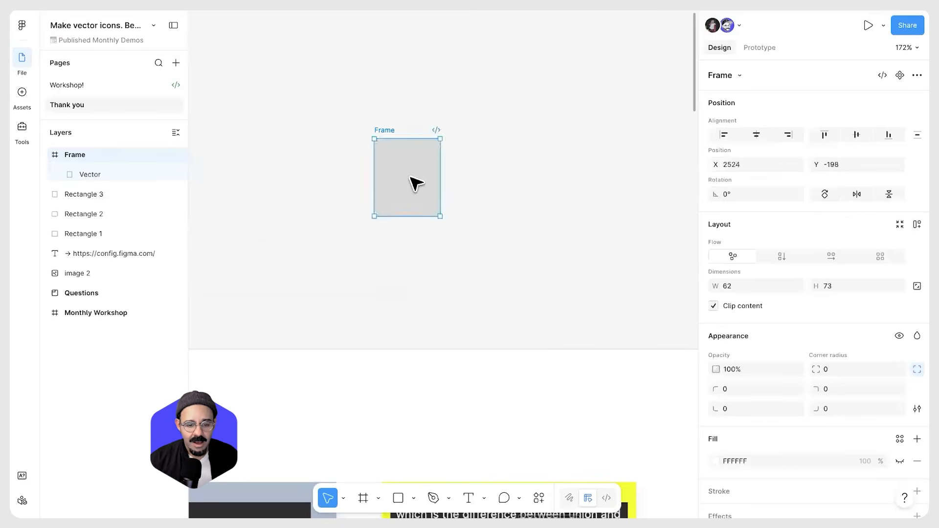
Delete the pasted SVG frame from the canvas
{"action": "scroll", "coordinate": [411, 177], "scroll_direction": "down", "scroll_amount": 4}
{"action": "key", "text": "BackSpace"}
{"action": "key", "text": "space"}
{"action": "scroll", "coordinate": [416, 183], "scroll_direction": "down", "scroll_amount": 5}
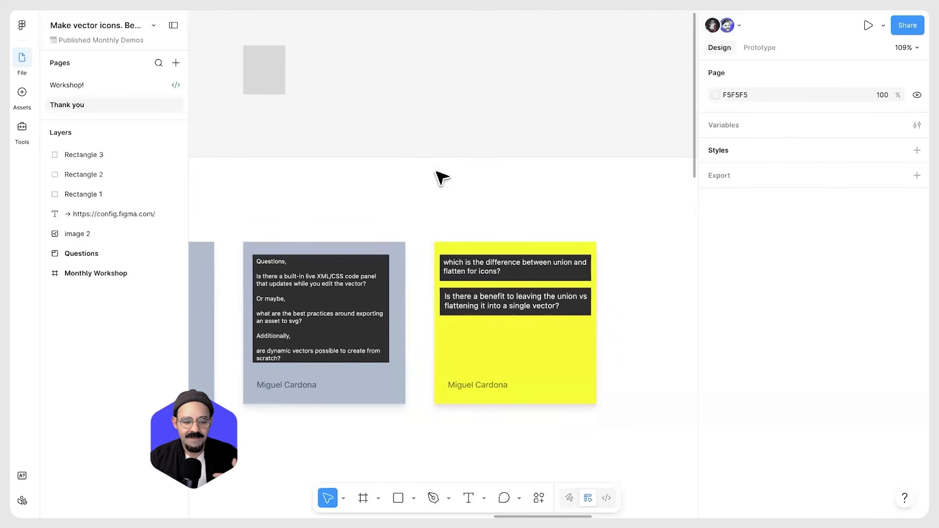
Draw overlapping rectangles about 73 × 73 in the empty canvas area above the question cards
{"action": "scroll", "coordinate": [470, 318], "scroll_direction": "up", "scroll_amount": 5}
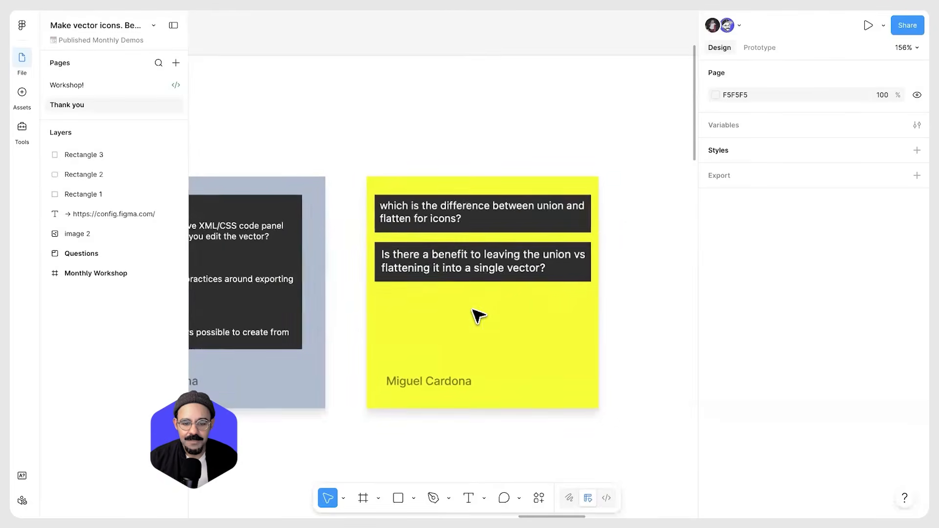
{"action": "scroll", "coordinate": [465, 313], "scroll_direction": "down", "scroll_amount": 3}
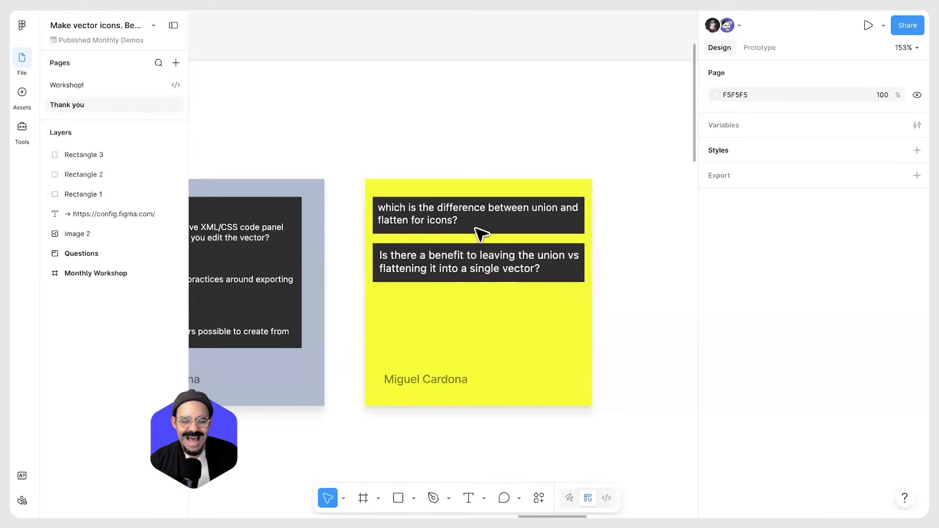
{"action": "scroll", "coordinate": [434, 308], "scroll_direction": "up", "scroll_amount": 5}
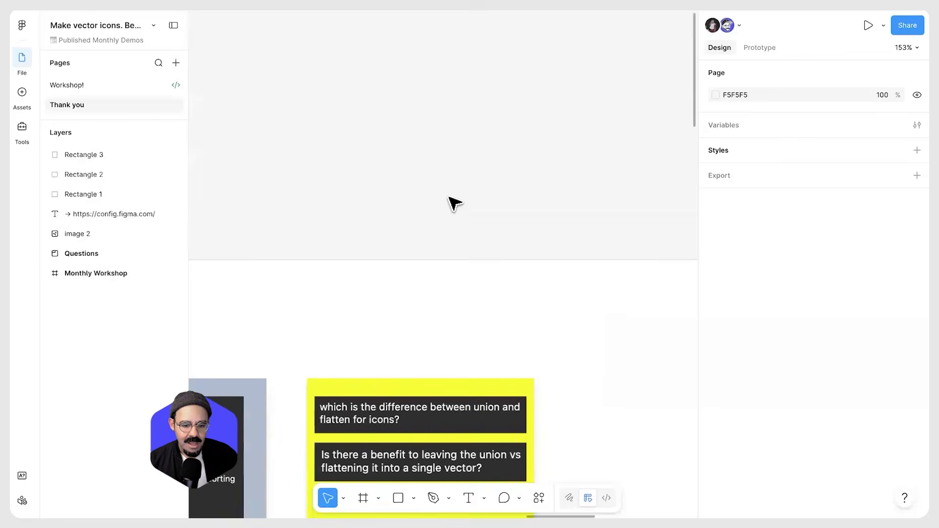
{"action": "key", "text": "r"}
{"action": "mouse_move", "coordinate": [384, 70]}
{"action": "left_mouse_down"}
{"action": "mouse_move", "coordinate": [471, 157]}
{"action": "mouse_move", "coordinate": [430, 216]}
{"action": "mouse_move", "coordinate": [429, 207]}
{"action": "left_mouse_up"}
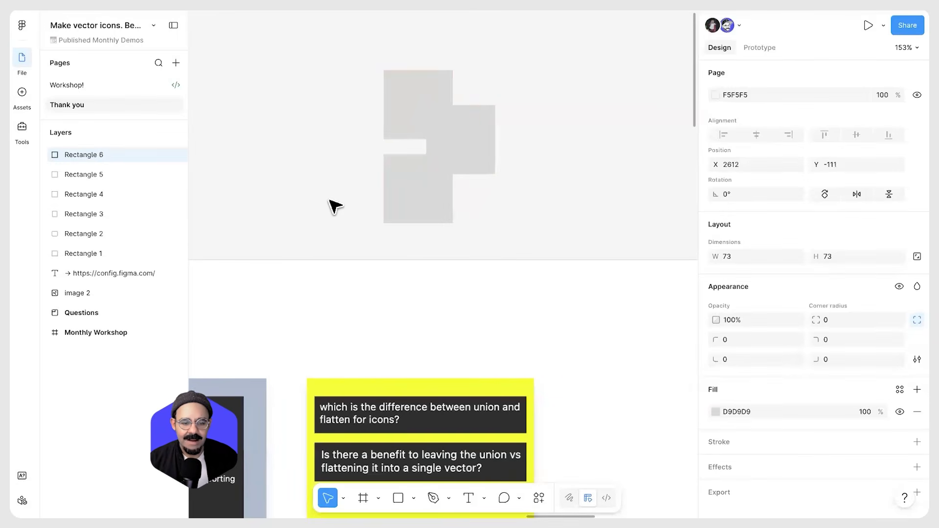
Select the three rectangles and combine them with Union, expanding the union layer
{"action": "left_click_drag", "start_coordinate": [329, 197], "coordinate": [478, 52]}
{"action": "key", "text": "alt+shift+u"}
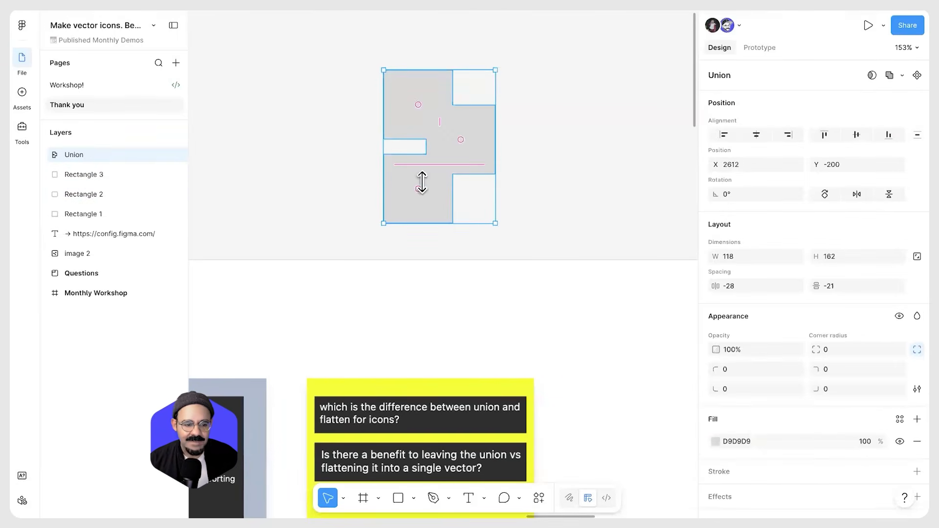
{"action": "left_click", "coordinate": [45, 154]}
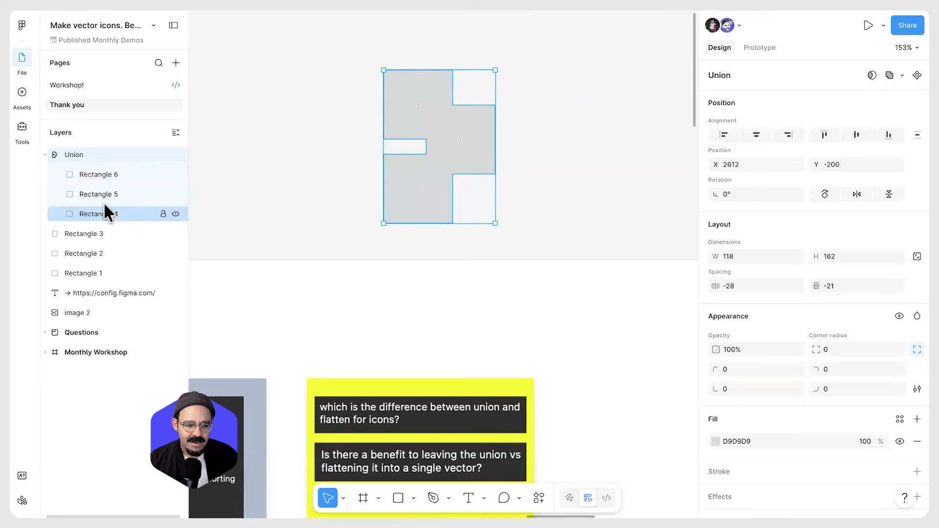
Select the union and swap its fill to a stroke
{"action": "left_click", "coordinate": [545, 113]}
{"action": "left_click", "coordinate": [464, 132]}
{"action": "key", "text": "shift+x"}
{"action": "left_click", "coordinate": [520, 71]}
{"action": "left_click_drag", "start_coordinate": [521, 72], "coordinate": [487, 131]}
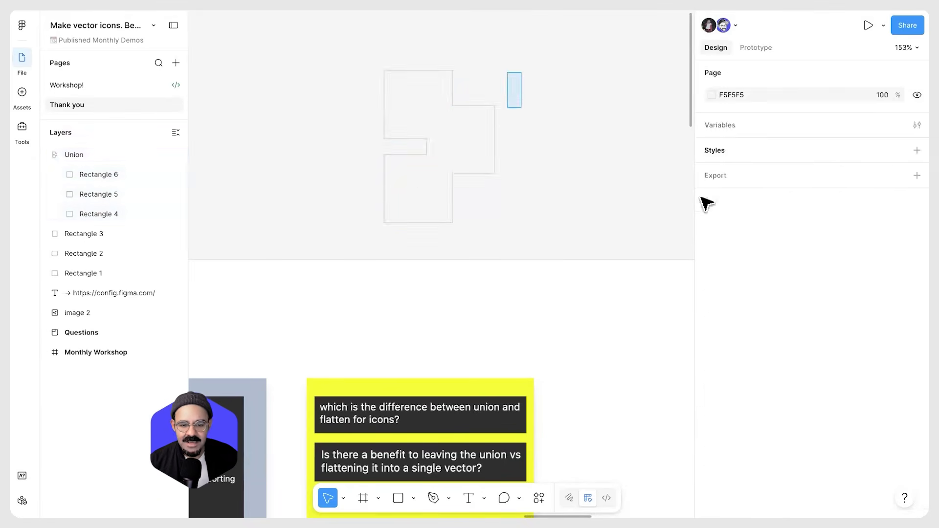
Set the union's stroke weight to 7 and its stroke position to Outside
{"action": "scroll", "coordinate": [770, 416], "scroll_direction": "down", "scroll_amount": 2}
{"action": "left_click", "coordinate": [712, 390]}
{"action": "left_click", "coordinate": [658, 367]}
{"action": "mouse_move", "coordinate": [806, 421]}
{"action": "left_mouse_down"}
{"action": "mouse_move", "coordinate": [821, 420]}
{"action": "mouse_move", "coordinate": [780, 384]}
{"action": "left_mouse_up"}
{"action": "left_click", "coordinate": [744, 420]}
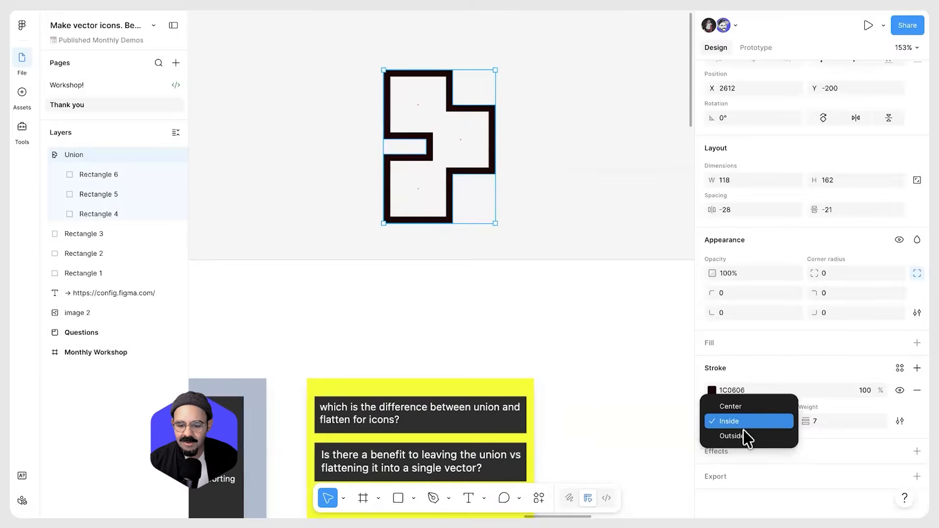
{"action": "left_click", "coordinate": [745, 435]}
{"action": "left_click", "coordinate": [573, 163]}
{"action": "scroll", "coordinate": [405, 181], "scroll_direction": "up", "scroll_amount": 1}
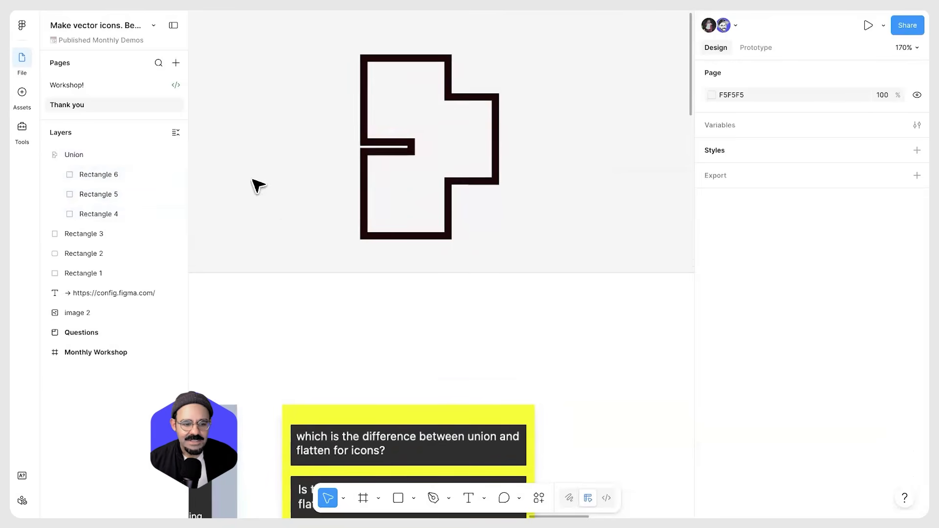
Rearrange the rectangles inside the union, nudging the lower one up and shifting the others
{"action": "left_click", "coordinate": [71, 213]}
{"action": "key", "text": "shift+Up"}
{"action": "key", "text": "shift+Up"}
{"action": "key", "text": "shift+Up"}
{"action": "key", "text": "shift+Up"}
{"action": "left_click_drag", "start_coordinate": [426, 100], "coordinate": [398, 74]}
{"action": "mouse_move", "coordinate": [459, 145]}
{"action": "left_mouse_down"}
{"action": "mouse_move", "coordinate": [455, 160]}
{"action": "mouse_move", "coordinate": [453, 101]}
{"action": "mouse_move", "coordinate": [450, 136]}
{"action": "left_mouse_up"}
{"action": "left_click", "coordinate": [520, 135]}
Round the middle rectangle's corners to a radius of 17
{"action": "scroll", "coordinate": [521, 135], "scroll_direction": "down", "scroll_amount": 1}
{"action": "double_click", "coordinate": [465, 121]}
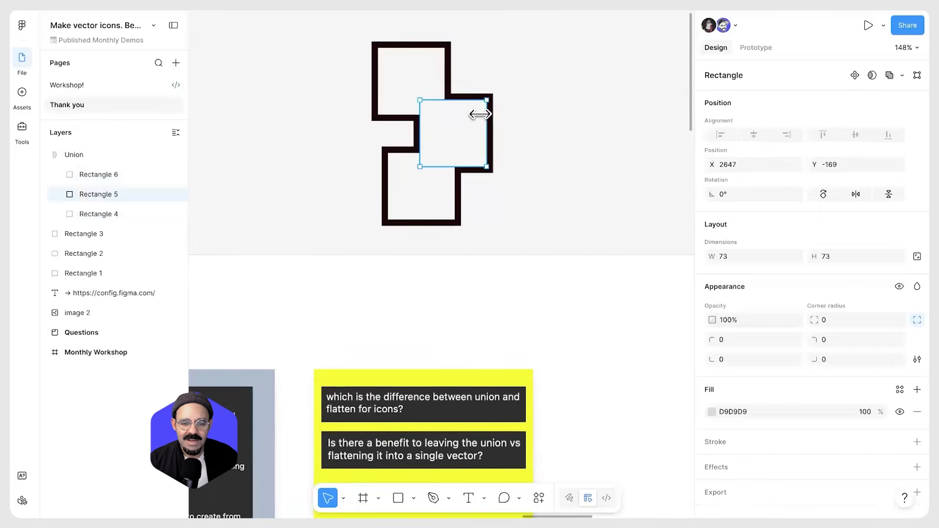
{"action": "scroll", "coordinate": [482, 115], "scroll_direction": "up", "scroll_amount": 3}
{"action": "left_click_drag", "start_coordinate": [479, 102], "coordinate": [465, 117]}
{"action": "left_click", "coordinate": [541, 110]}
{"action": "left_click_drag", "start_coordinate": [516, 149], "coordinate": [525, 140]}
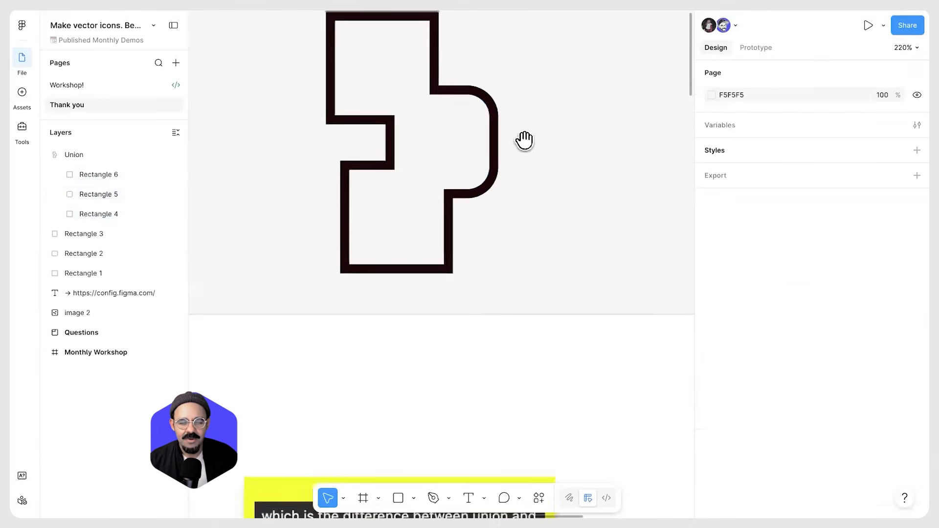
{"action": "scroll", "coordinate": [525, 140], "scroll_direction": "down", "scroll_amount": 3}
{"action": "left_click", "coordinate": [455, 171]}
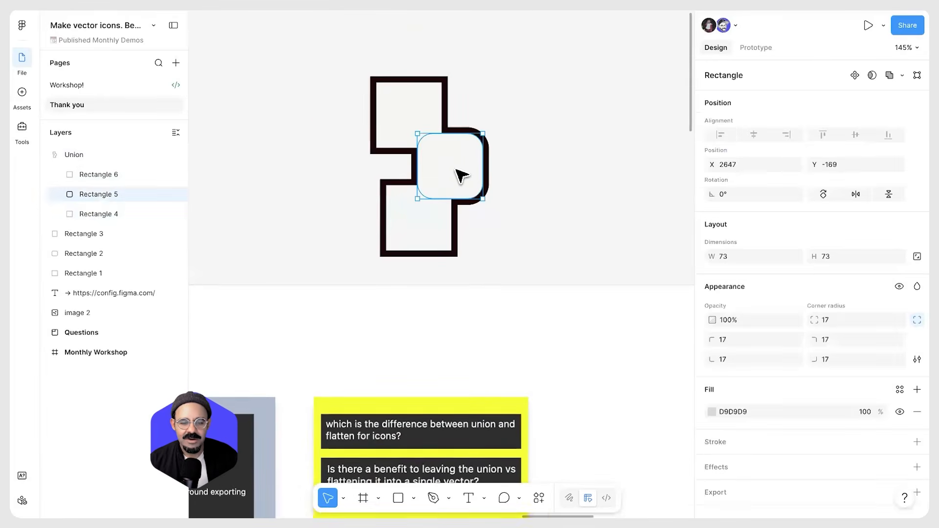
Duplicate the union and place the copy to the right of the original
{"action": "left_click", "coordinate": [554, 159]}
{"action": "scroll", "coordinate": [555, 158], "scroll_direction": "down", "scroll_amount": 1}
{"action": "left_click_drag", "start_coordinate": [443, 156], "coordinate": [588, 156]}
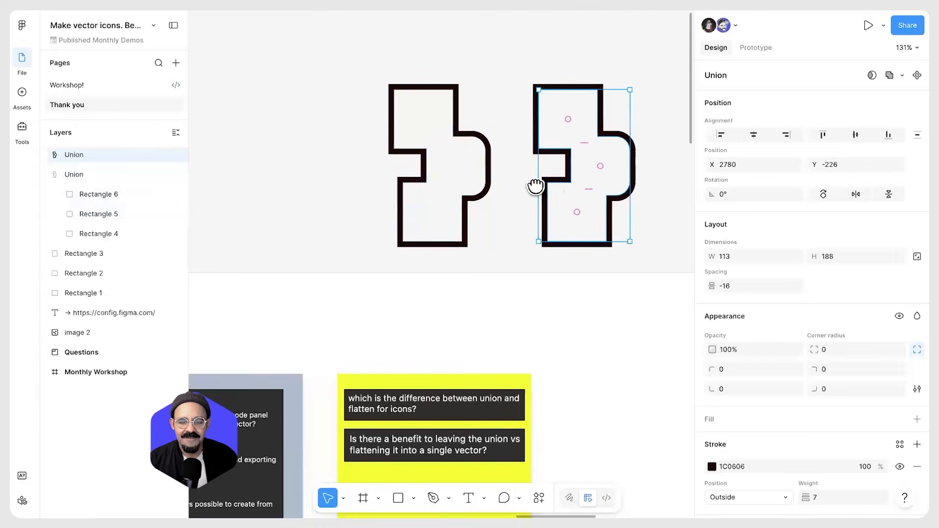
Flatten the duplicated union into a single vector path
{"action": "scroll", "coordinate": [535, 186], "scroll_direction": "right", "scroll_amount": 3}
{"action": "left_click", "coordinate": [902, 74]}
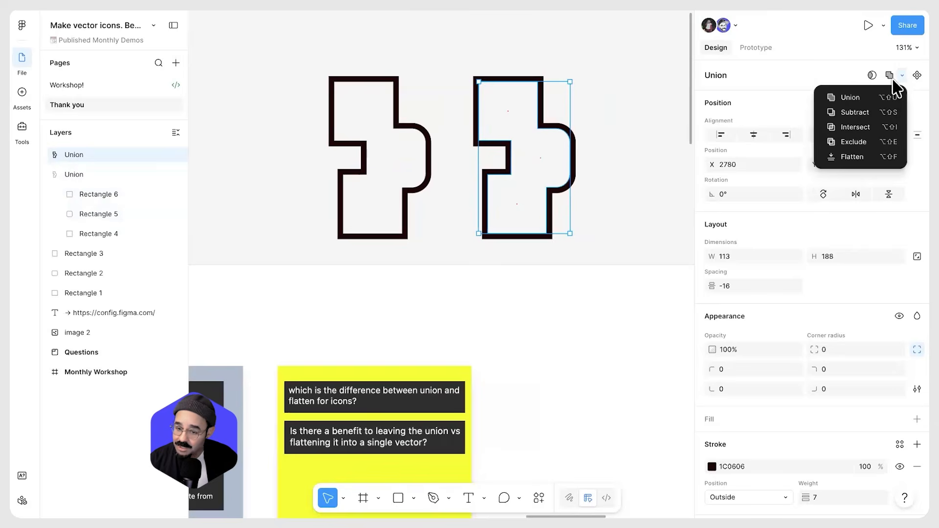
{"action": "left_click", "coordinate": [868, 158]}
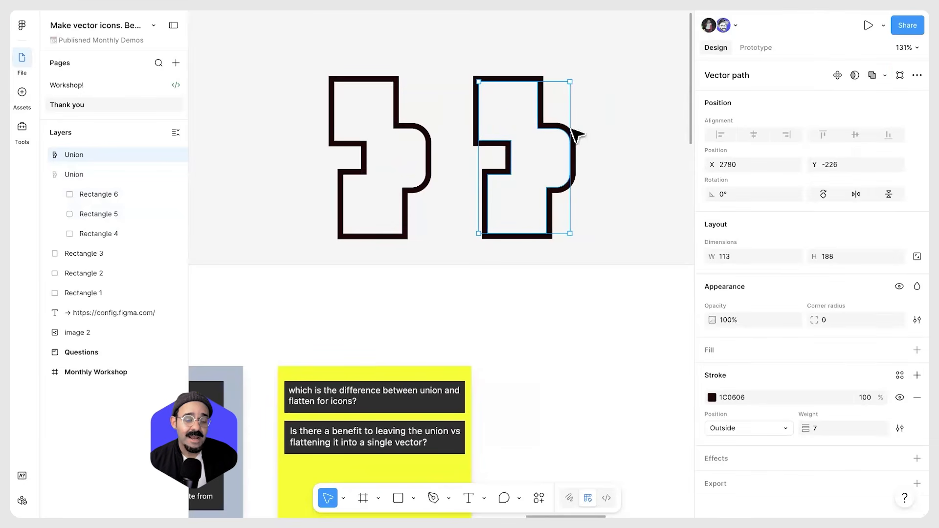
Try moving a selection of points on the flattened vector in vector editing, undoing the move
{"action": "double_click", "coordinate": [562, 130]}
{"action": "scroll", "coordinate": [541, 134], "scroll_direction": "up", "scroll_amount": 2}
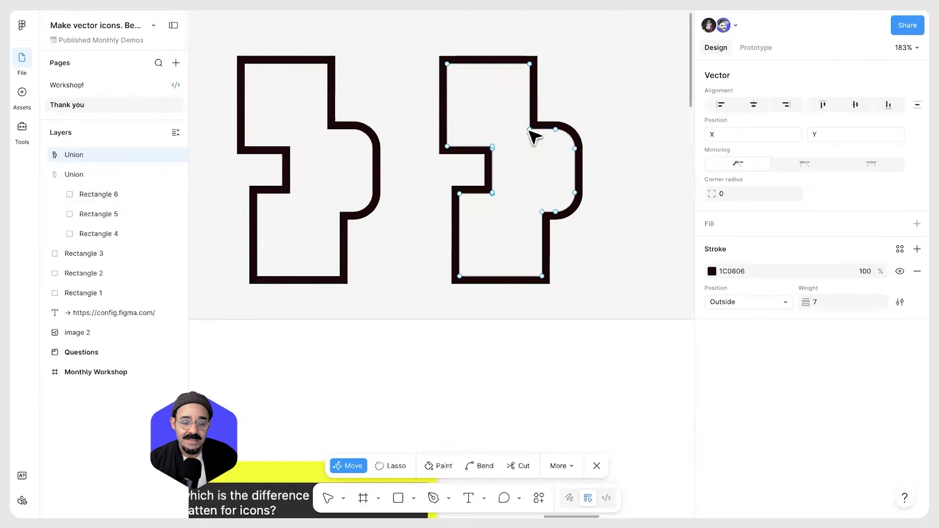
{"action": "scroll", "coordinate": [556, 149], "scroll_direction": "up", "scroll_amount": 2}
{"action": "key", "text": "Escape"}
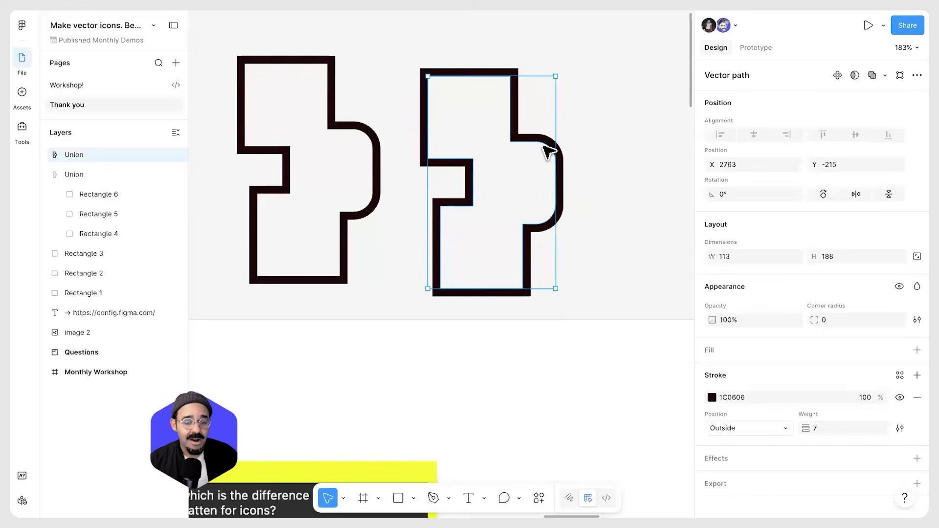
{"action": "double_click", "coordinate": [544, 135]}
{"action": "left_click_drag", "start_coordinate": [589, 119], "coordinate": [501, 185]}
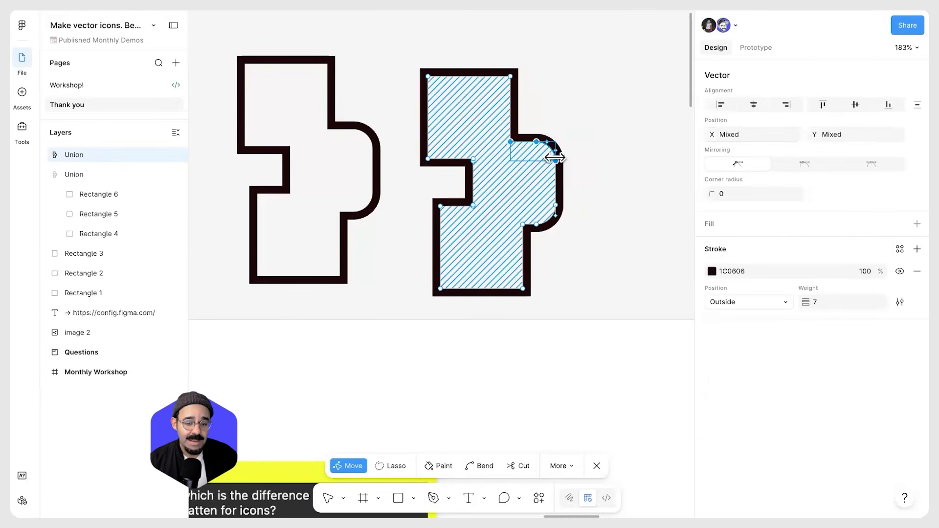
{"action": "left_click_drag", "start_coordinate": [543, 148], "coordinate": [578, 175]}
{"action": "key", "text": "ctrl+z"}
{"action": "scroll", "coordinate": [583, 184], "scroll_direction": "down", "scroll_amount": 1}
{"action": "left_click", "coordinate": [583, 185]}
{"action": "scroll", "coordinate": [585, 184], "scroll_direction": "up", "scroll_amount": 1}
{"action": "scroll", "coordinate": [588, 183], "scroll_direction": "down", "scroll_amount": 3}
{"action": "scroll", "coordinate": [543, 208], "scroll_direction": "down", "scroll_amount": 2}
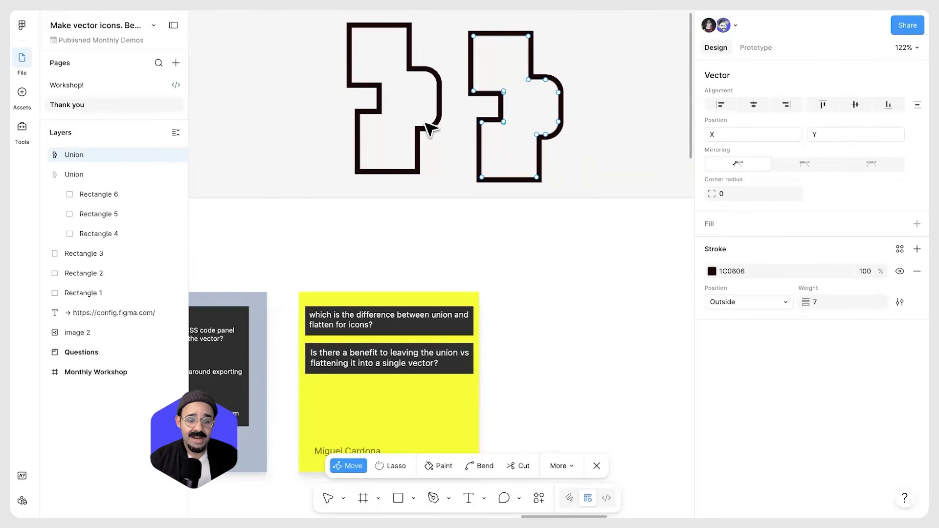
Leave vector editing and nudge the rounded rectangle slightly upward inside the original union
{"action": "key", "text": "ctrl"}
{"action": "key", "text": "Escape"}
{"action": "mouse_move", "coordinate": [430, 130]}
{"action": "left_mouse_down"}
{"action": "mouse_move", "coordinate": [425, 96]}
{"action": "mouse_move", "coordinate": [428, 117]}
{"action": "left_mouse_up"}
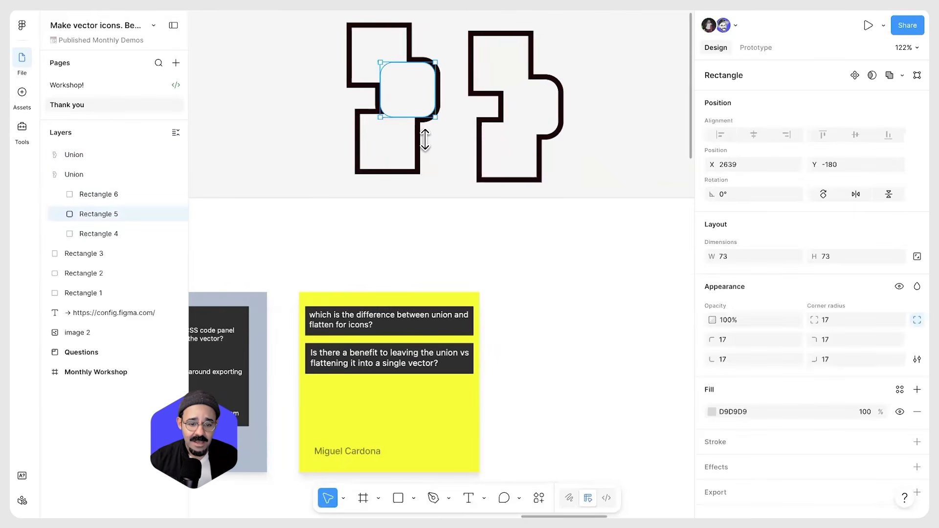
Copy the original union as SVG and paste it into the CodePen HTML editor
{"action": "left_click", "coordinate": [465, 98]}
{"action": "scroll", "coordinate": [450, 105], "scroll_direction": "up", "scroll_amount": 3}
{"action": "left_click", "coordinate": [430, 115]}
{"action": "right_click", "coordinate": [428, 106]}
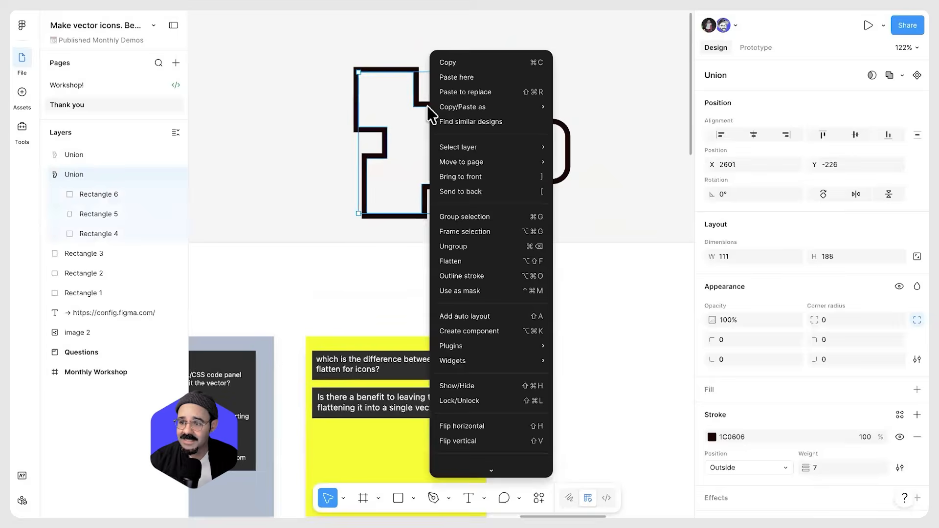
{"action": "mouse_move", "coordinate": [536, 108]}
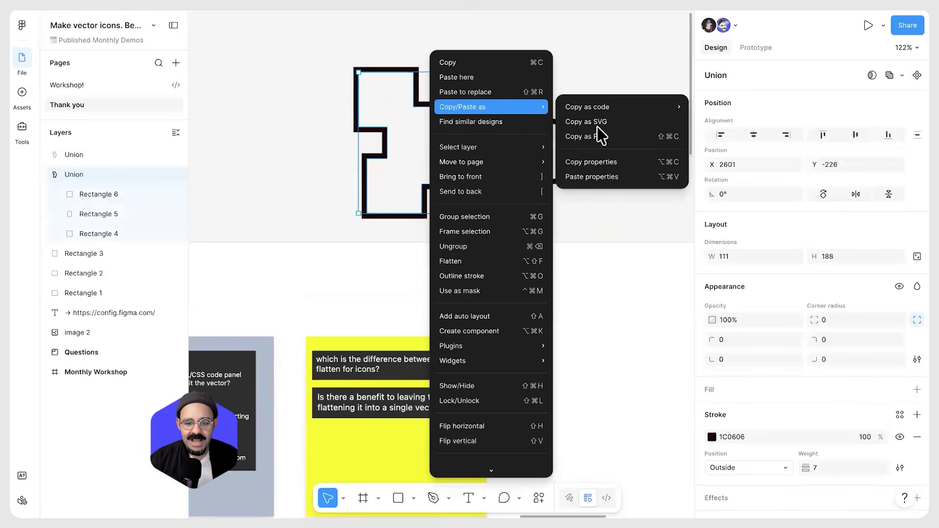
{"action": "left_click", "coordinate": [586, 122]}
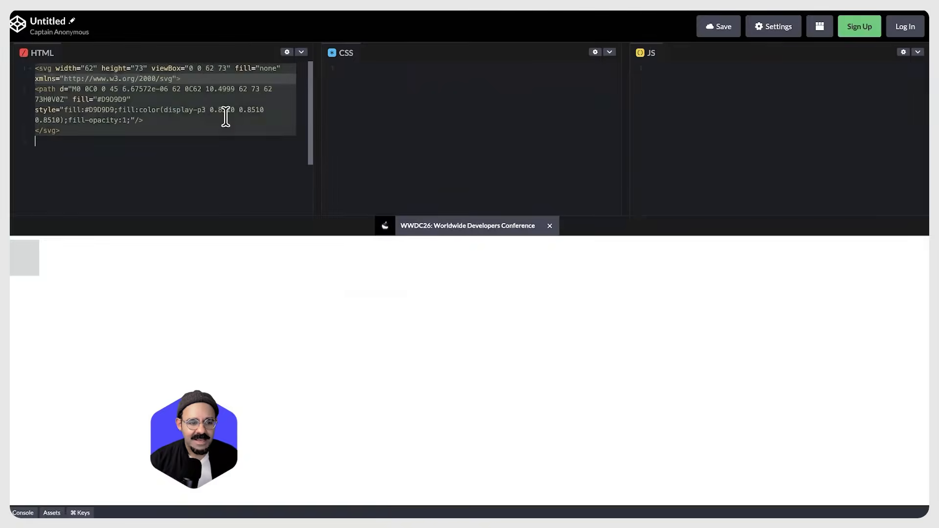
{"action": "key", "text": "super+v"}
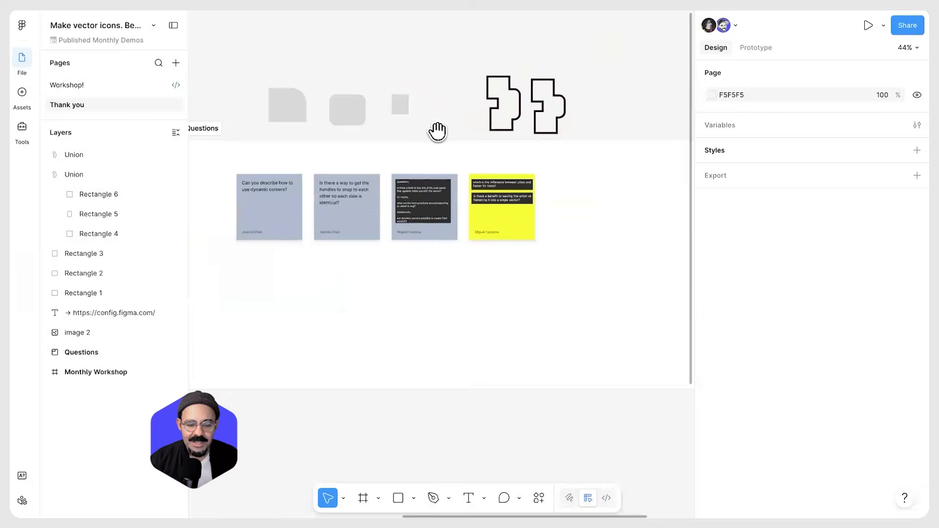
Zoom out over the page and back in on the Config website link
{"action": "scroll", "coordinate": [435, 130], "scroll_direction": "up", "scroll_amount": 5}
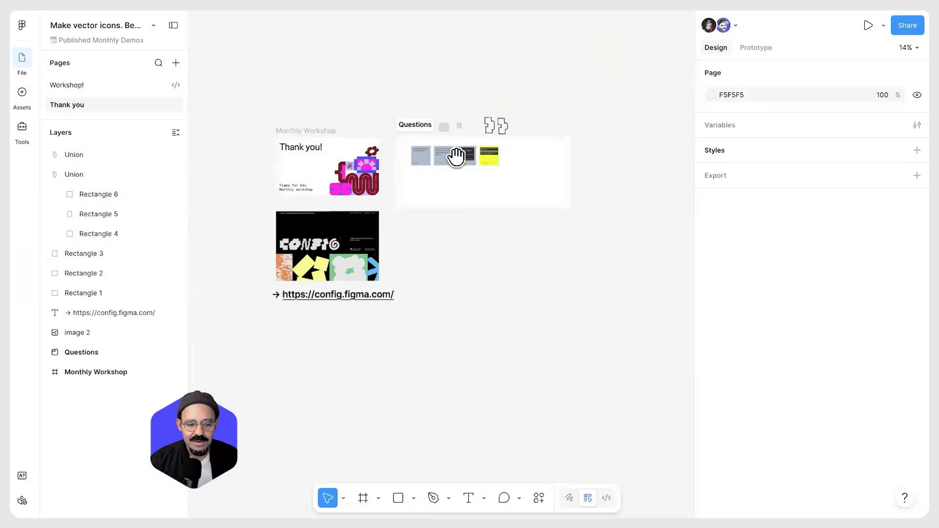
{"action": "scroll", "coordinate": [366, 201], "scroll_direction": "down", "scroll_amount": 5}
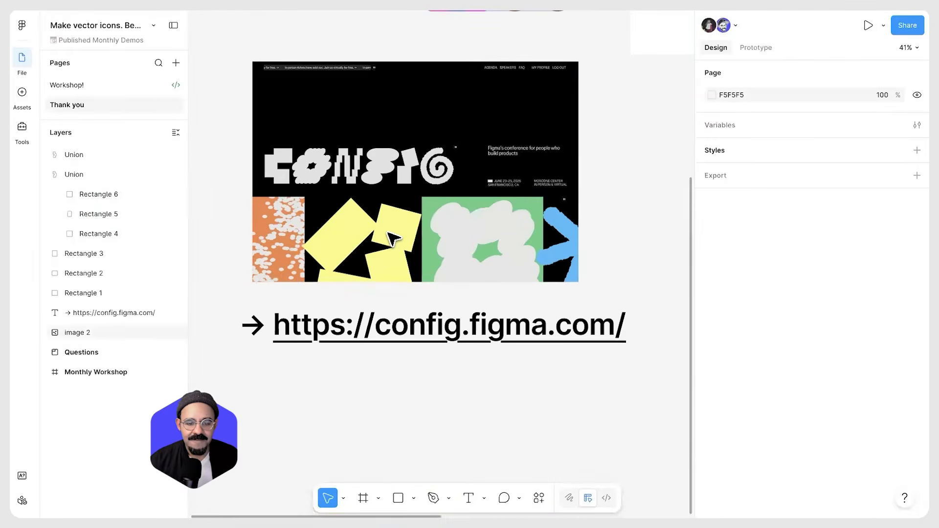
{"action": "scroll", "coordinate": [390, 245], "scroll_direction": "up", "scroll_amount": 2}
{"action": "scroll", "coordinate": [394, 250], "scroll_direction": "up", "scroll_amount": 1}
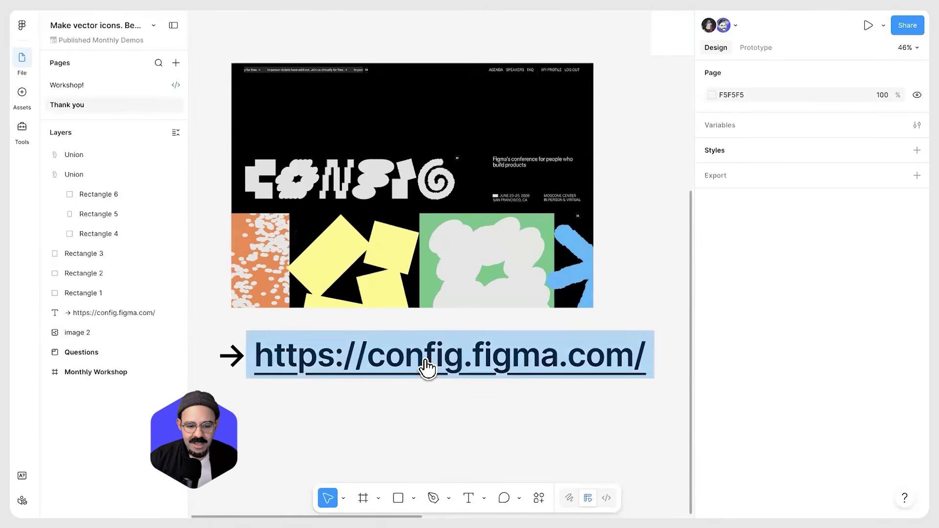
{"action": "scroll", "coordinate": [279, 65], "scroll_direction": "up", "scroll_amount": 5}
{"action": "scroll", "coordinate": [487, 156], "scroll_direction": "down", "scroll_amount": 5}
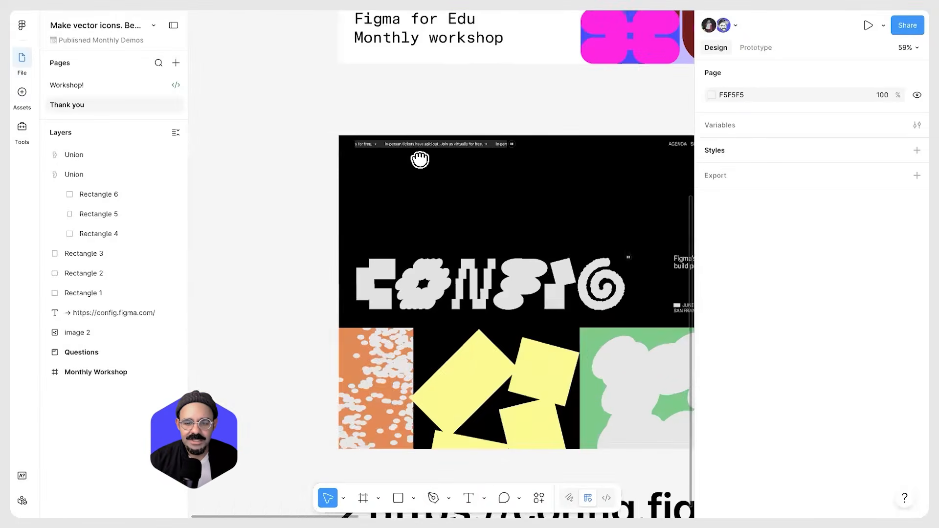
{"action": "scroll", "coordinate": [488, 175], "scroll_direction": "down", "scroll_amount": 2}
{"action": "scroll", "coordinate": [565, 188], "scroll_direction": "up", "scroll_amount": 5}
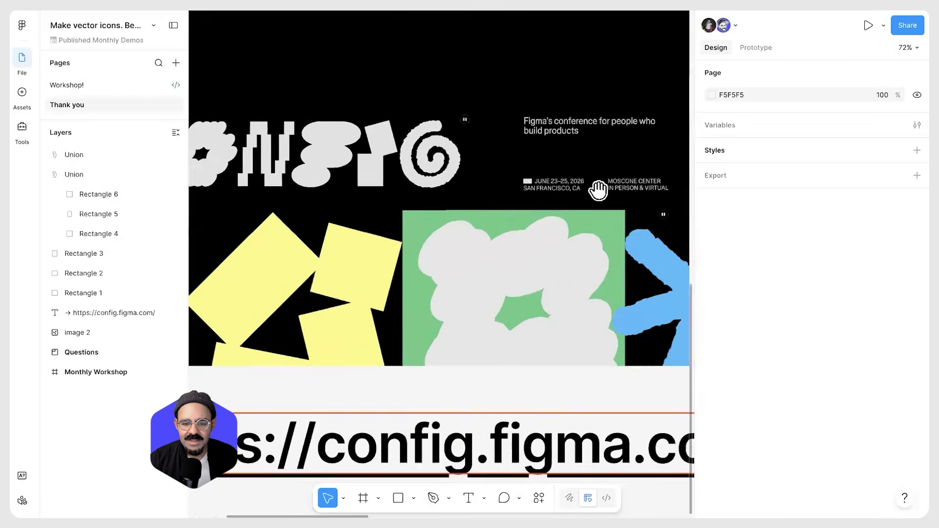
{"action": "scroll", "coordinate": [521, 188], "scroll_direction": "down", "scroll_amount": 6}
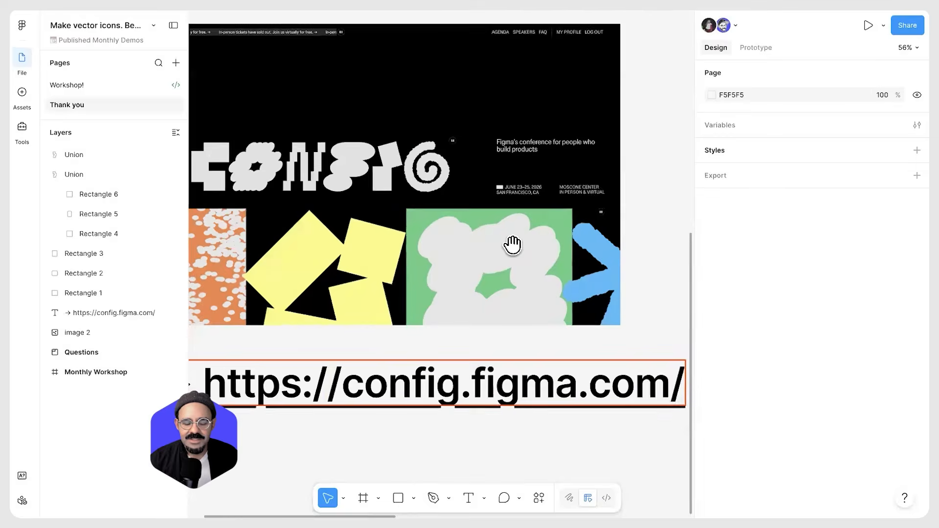
{"action": "double_click", "coordinate": [444, 368]}
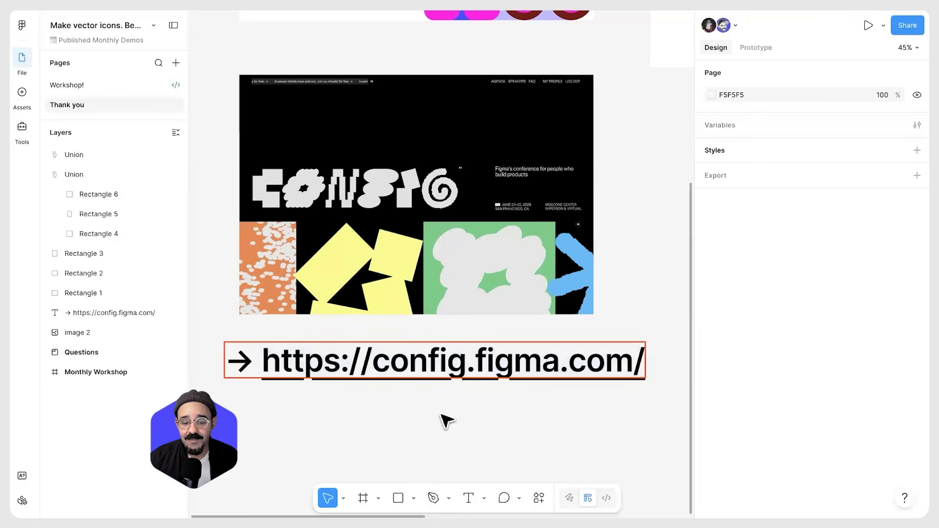
{"action": "scroll", "coordinate": [446, 421], "scroll_direction": "down", "scroll_amount": 1}
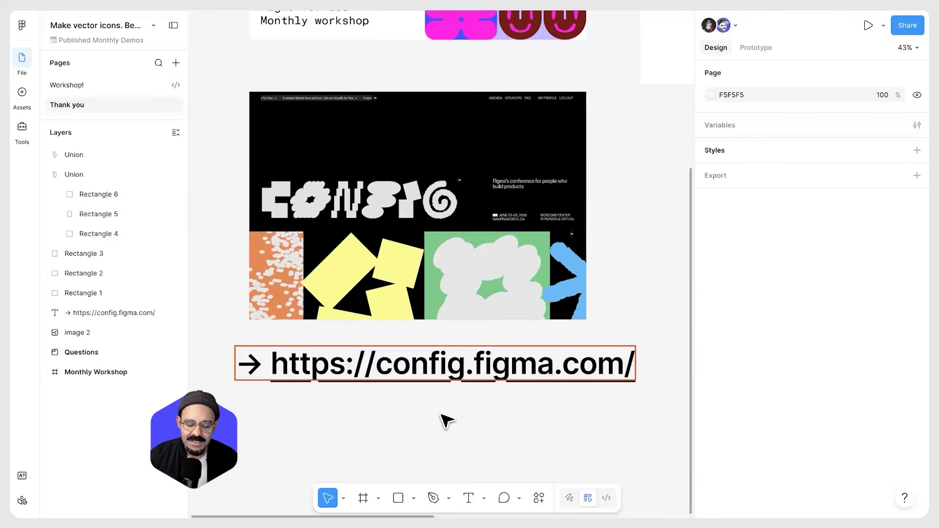
{"action": "scroll", "coordinate": [437, 415], "scroll_direction": "down", "scroll_amount": 5}
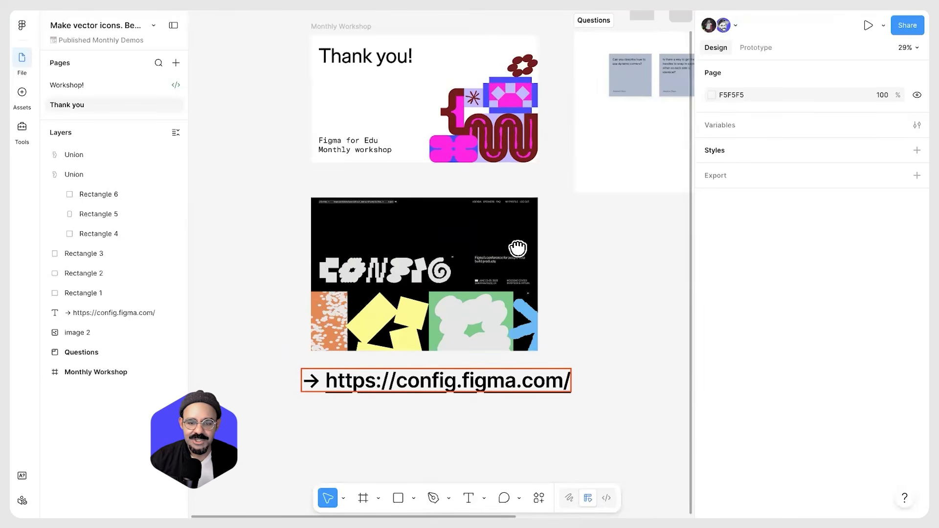
Glance over the Questions board beside the Thank you frame, returning to the Config banner and website link
{"action": "left_click_drag", "start_coordinate": [585, 188], "coordinate": [533, 237]}
{"action": "scroll", "coordinate": [533, 236], "scroll_direction": "right", "scroll_amount": 5}
{"action": "scroll", "coordinate": [533, 236], "scroll_direction": "up", "scroll_amount": 2}
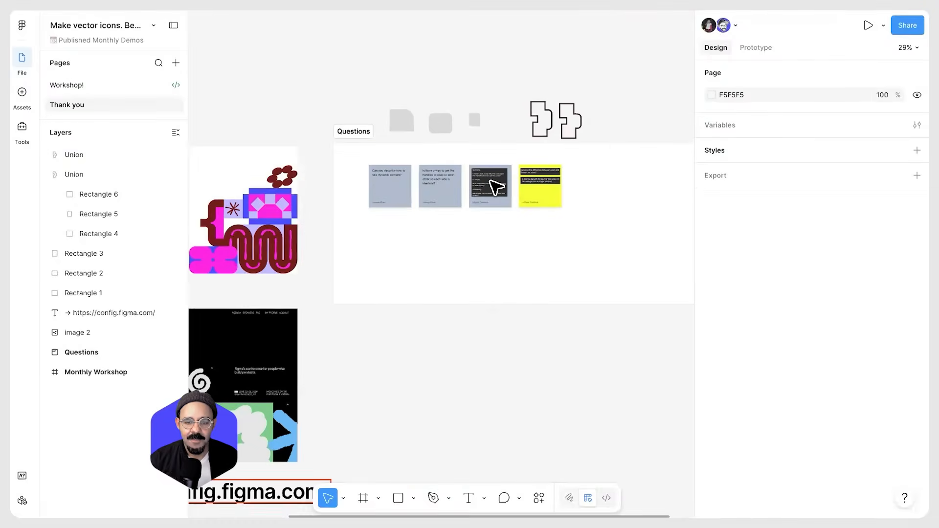
{"action": "scroll", "coordinate": [492, 186], "scroll_direction": "up", "scroll_amount": 8}
{"action": "scroll", "coordinate": [503, 247], "scroll_direction": "down", "scroll_amount": 3}
{"action": "scroll", "coordinate": [434, 316], "scroll_direction": "down", "scroll_amount": 2}
{"action": "left_click_drag", "start_coordinate": [434, 317], "coordinate": [530, 238]}
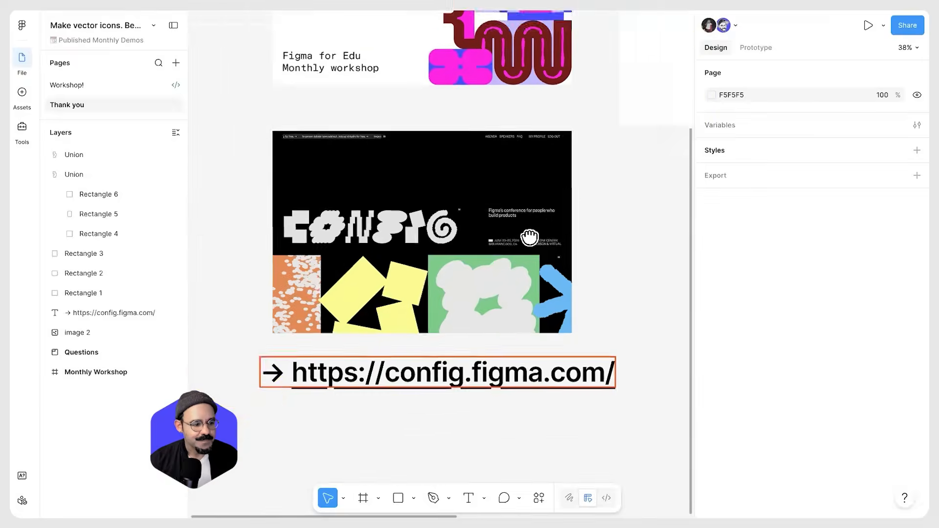
{"action": "scroll", "coordinate": [446, 266], "scroll_direction": "up", "scroll_amount": 3}
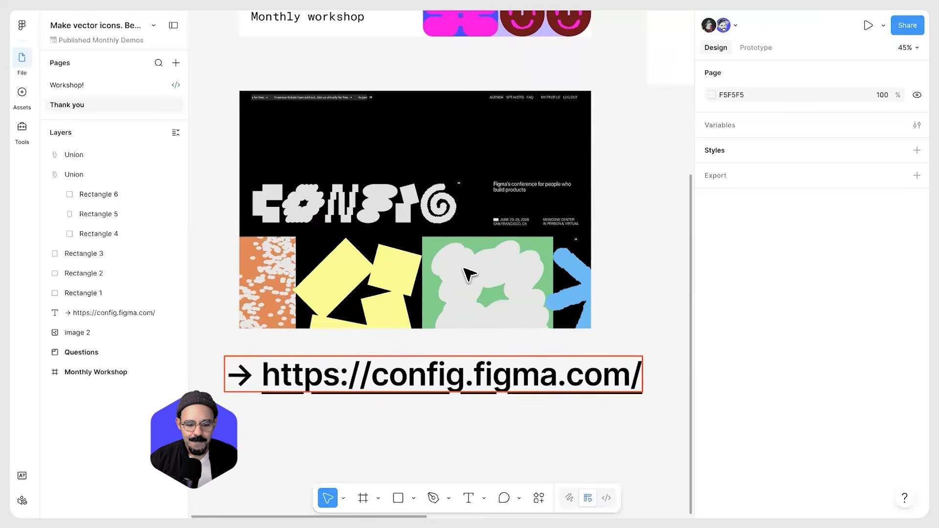
{"action": "scroll", "coordinate": [460, 154], "scroll_direction": "up", "scroll_amount": 2}
{"action": "scroll", "coordinate": [480, 208], "scroll_direction": "down", "scroll_amount": 3}
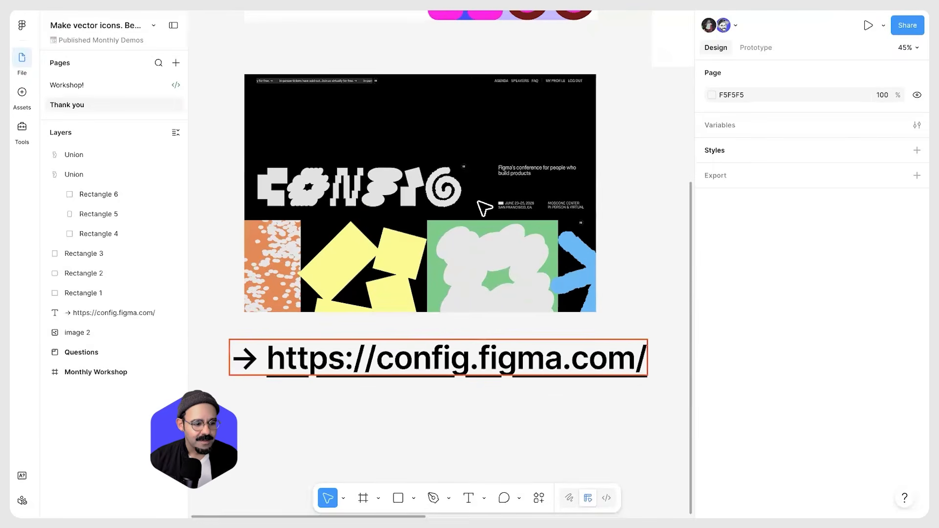
{"action": "left_click_drag", "start_coordinate": [470, 230], "coordinate": [467, 227]}
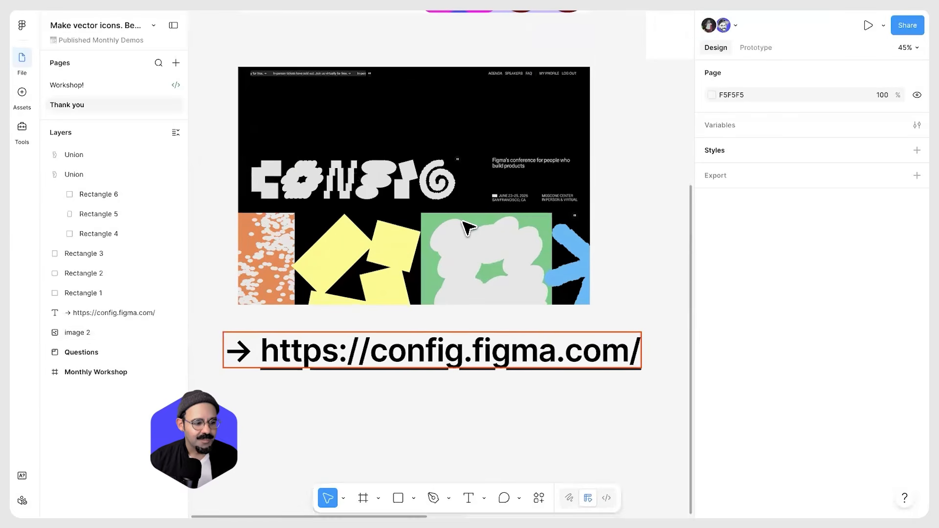